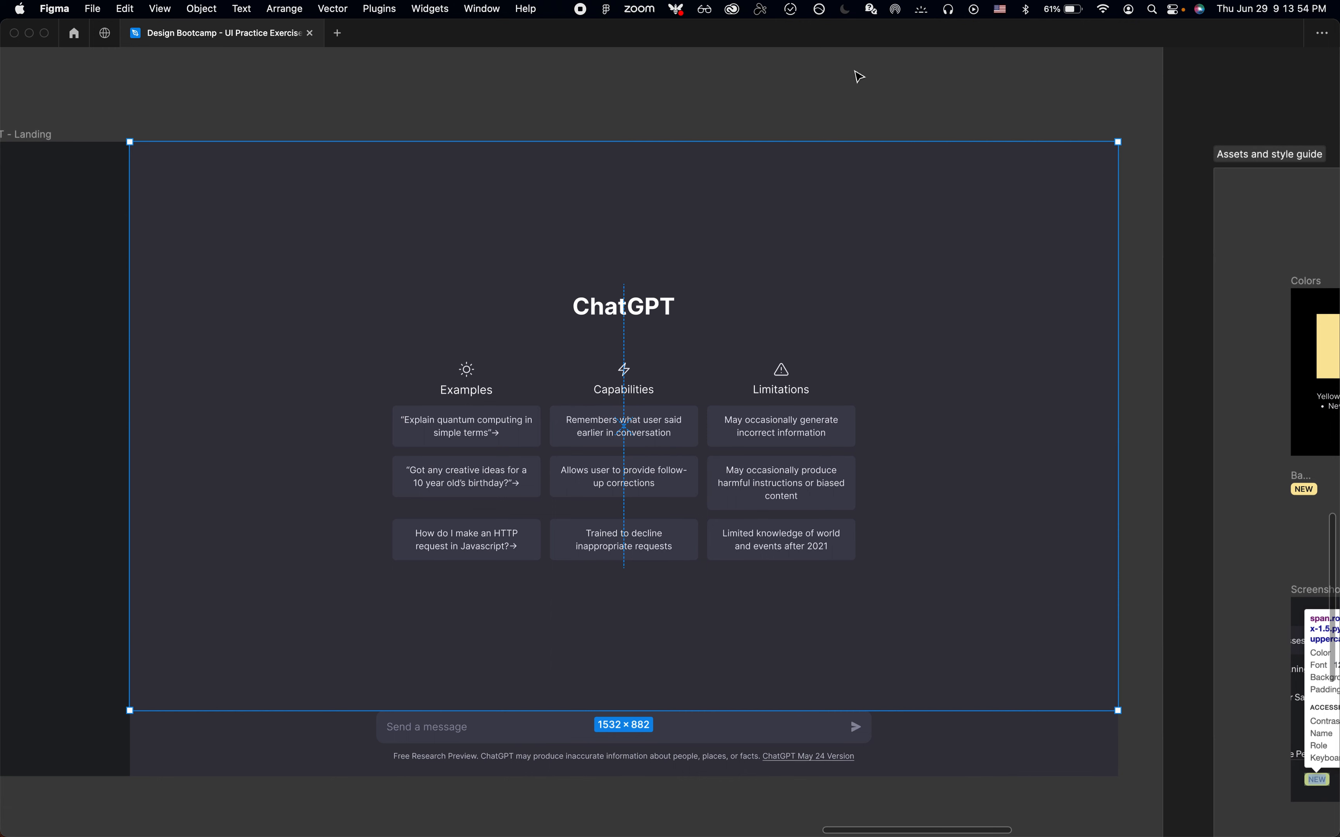
left_click(858, 76)
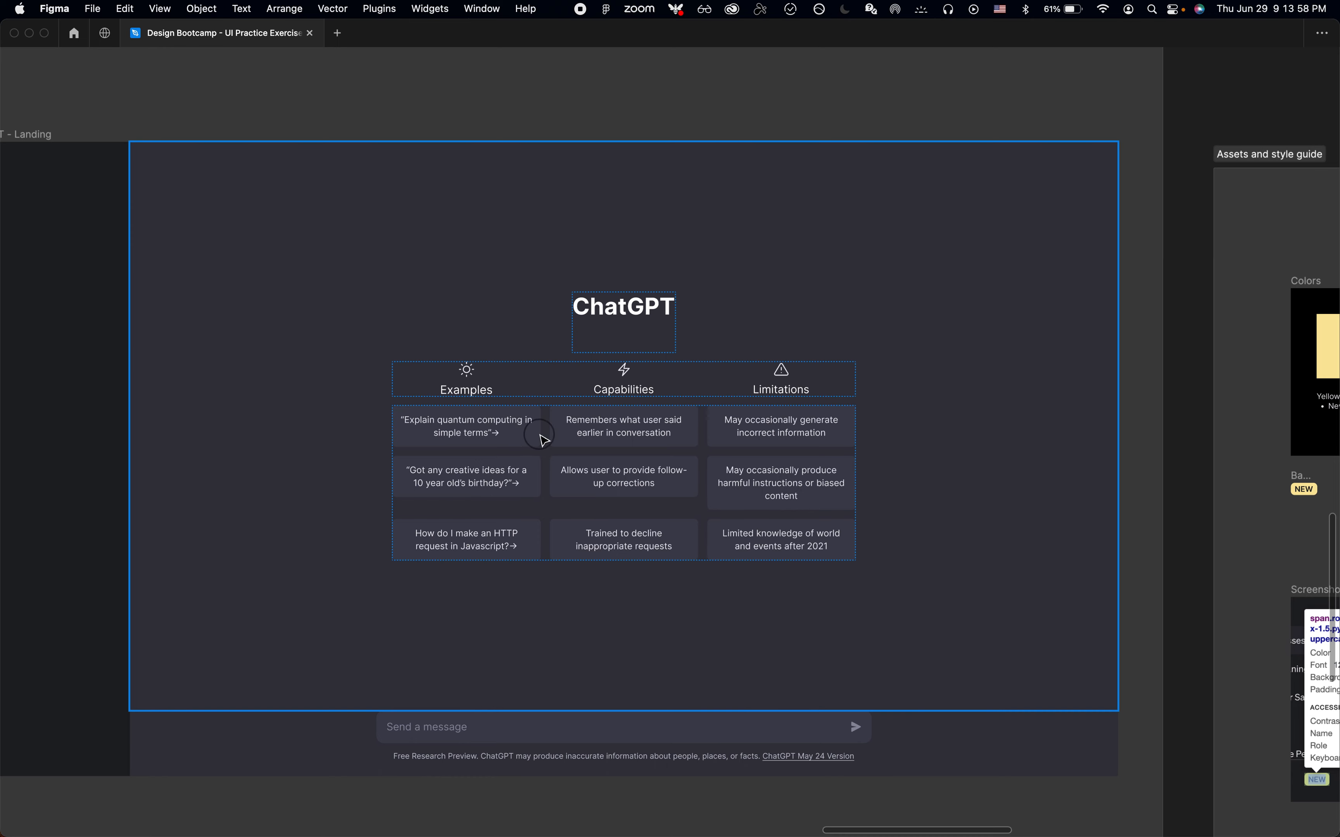
double_click(544, 440)
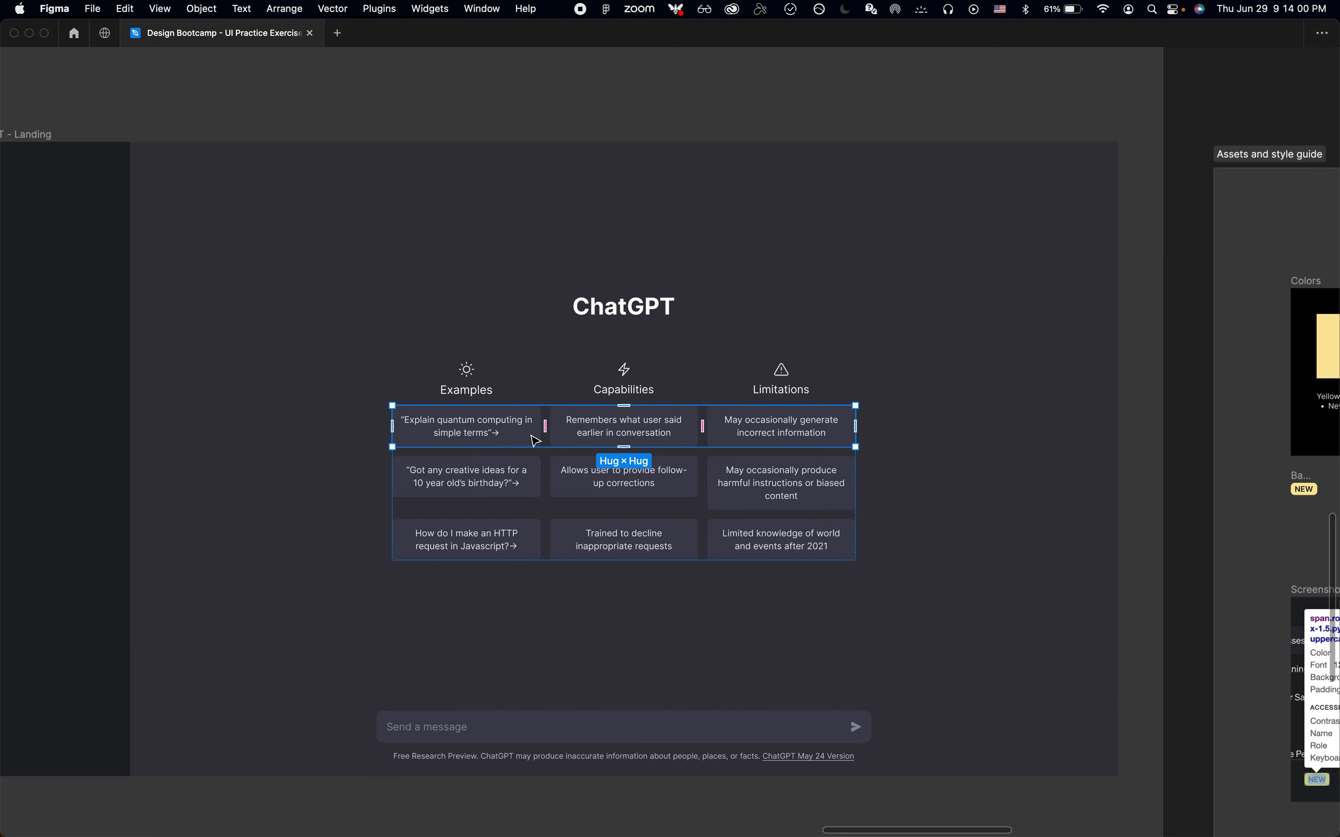
left_click(535, 441)
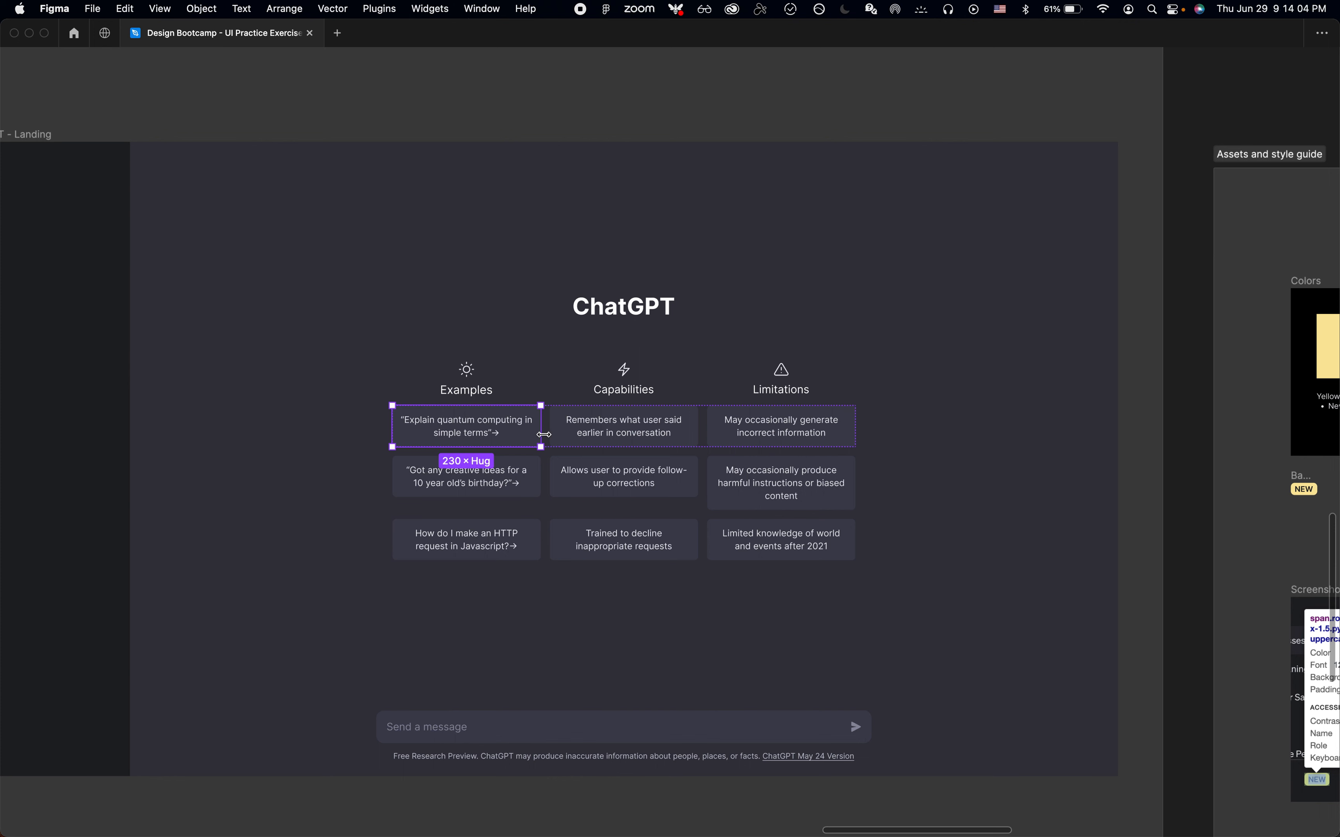
key("super+p")
key("Down")
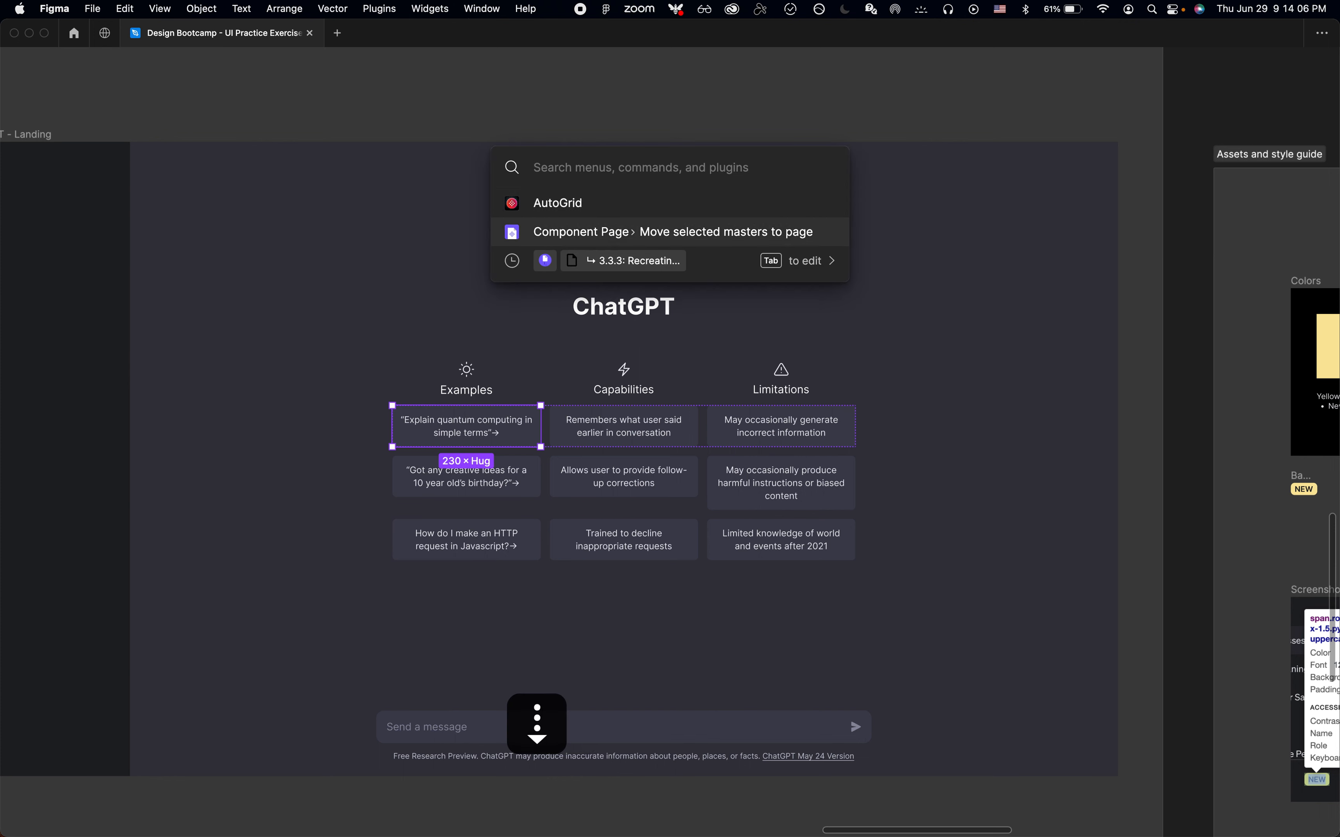
key("Up")
key("Return")
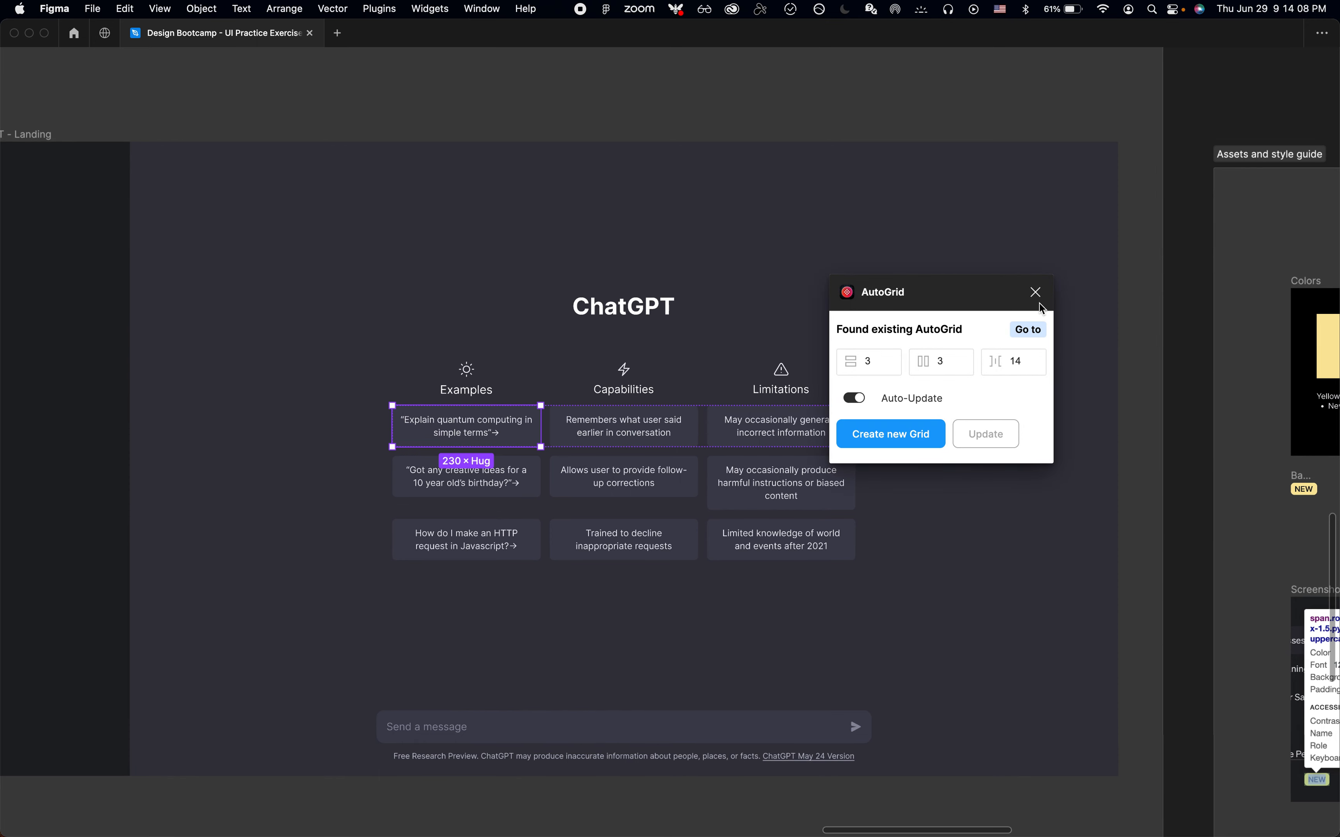
left_click(1036, 291)
key("super+p")
key("Down")
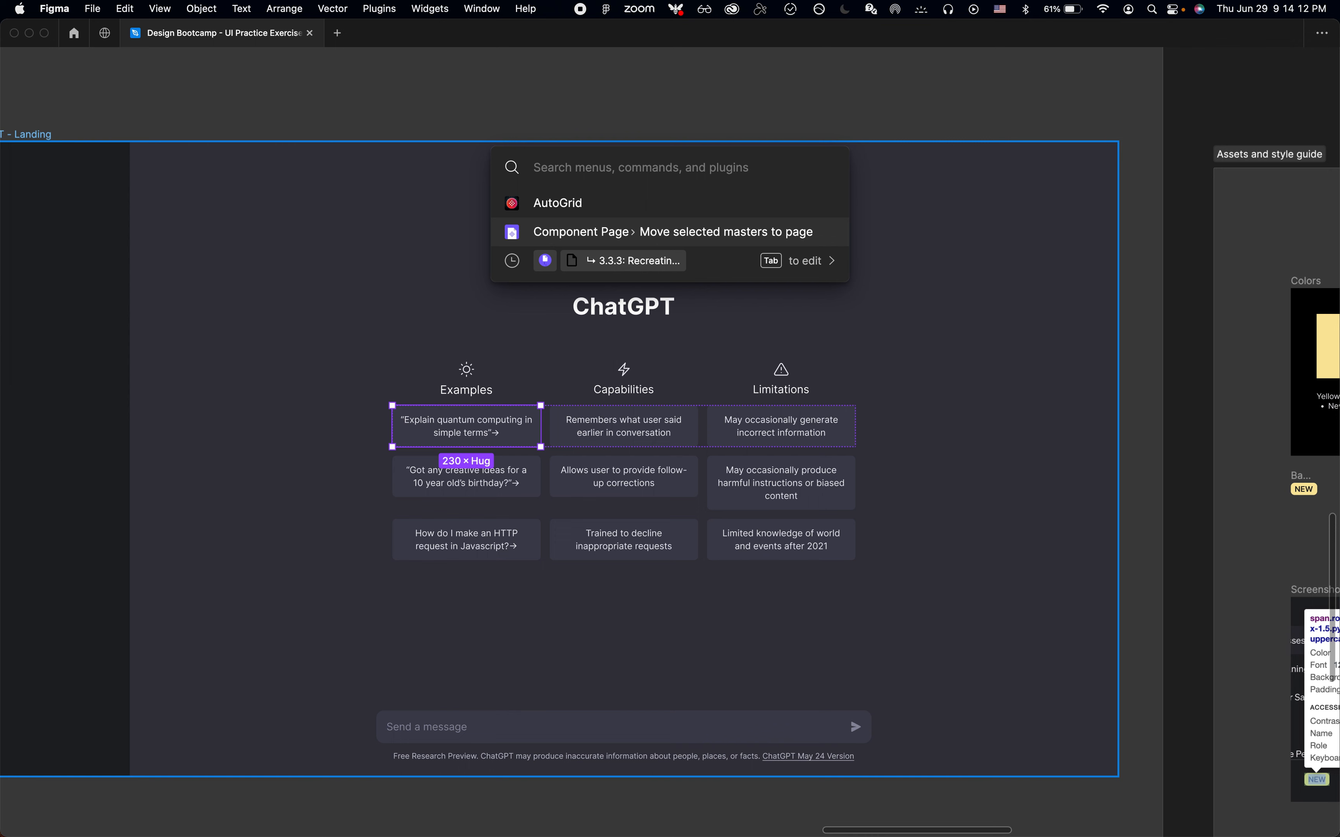
key("Escape")
left_click(1194, 139)
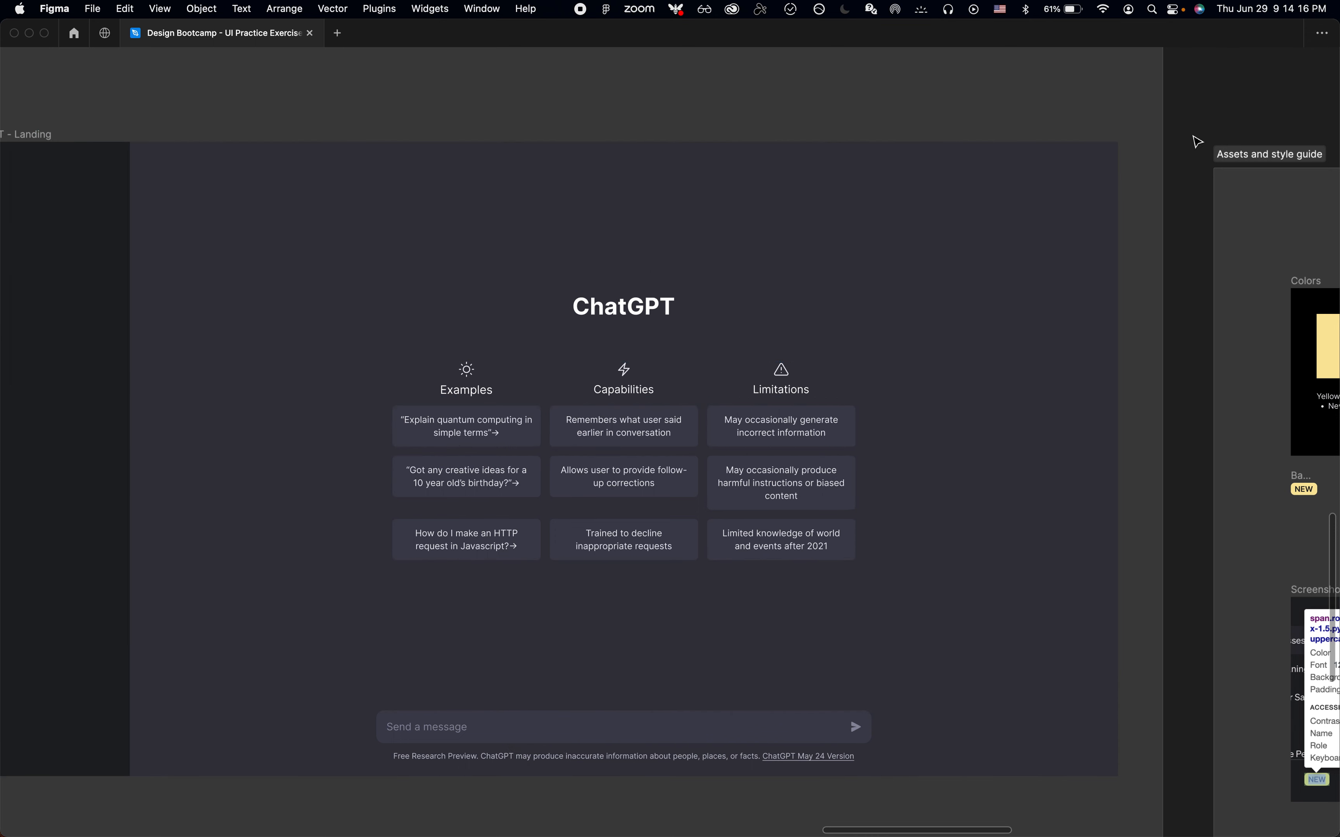
Jump to the components page with Page Jumper and view its component masters
key("super+p")
type("jump")
key("Tab")
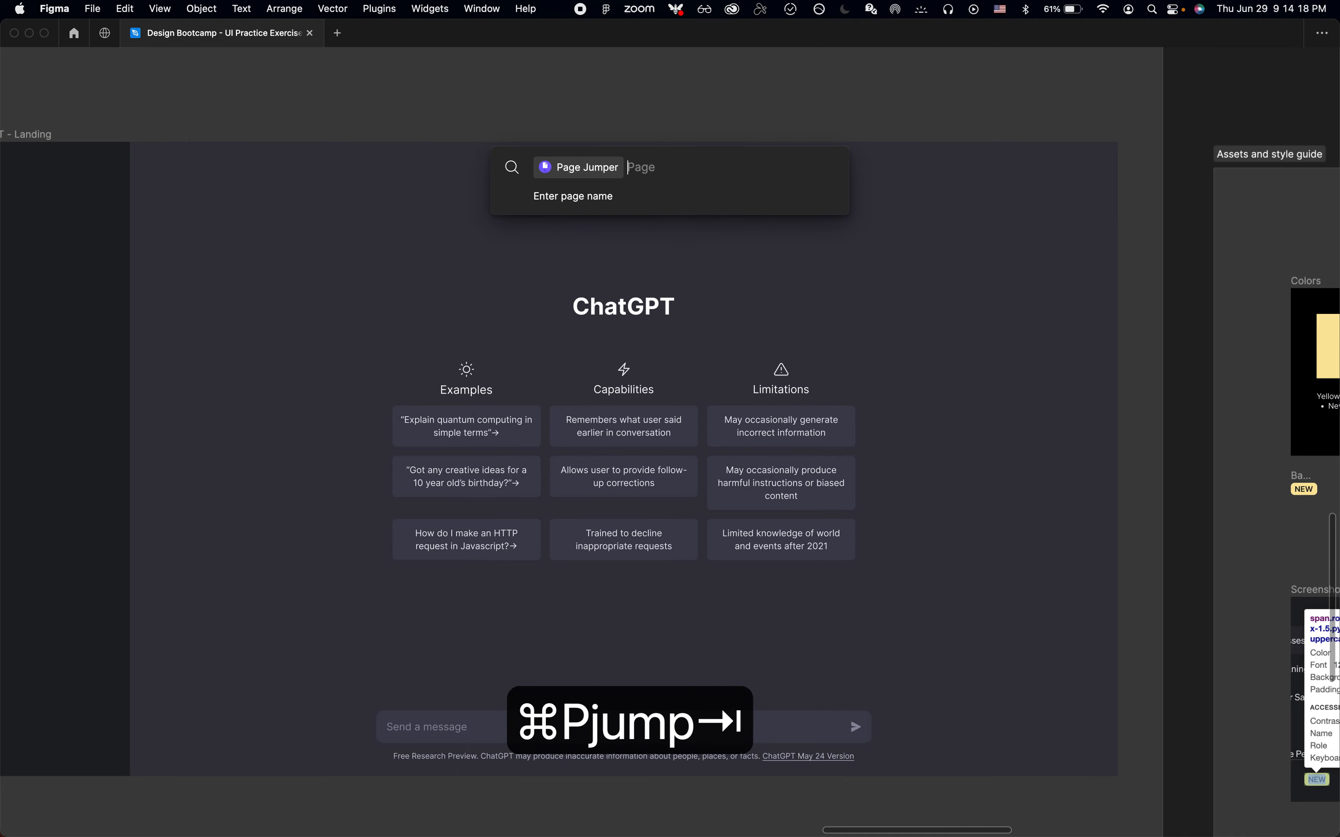
type("co")
key("Return")
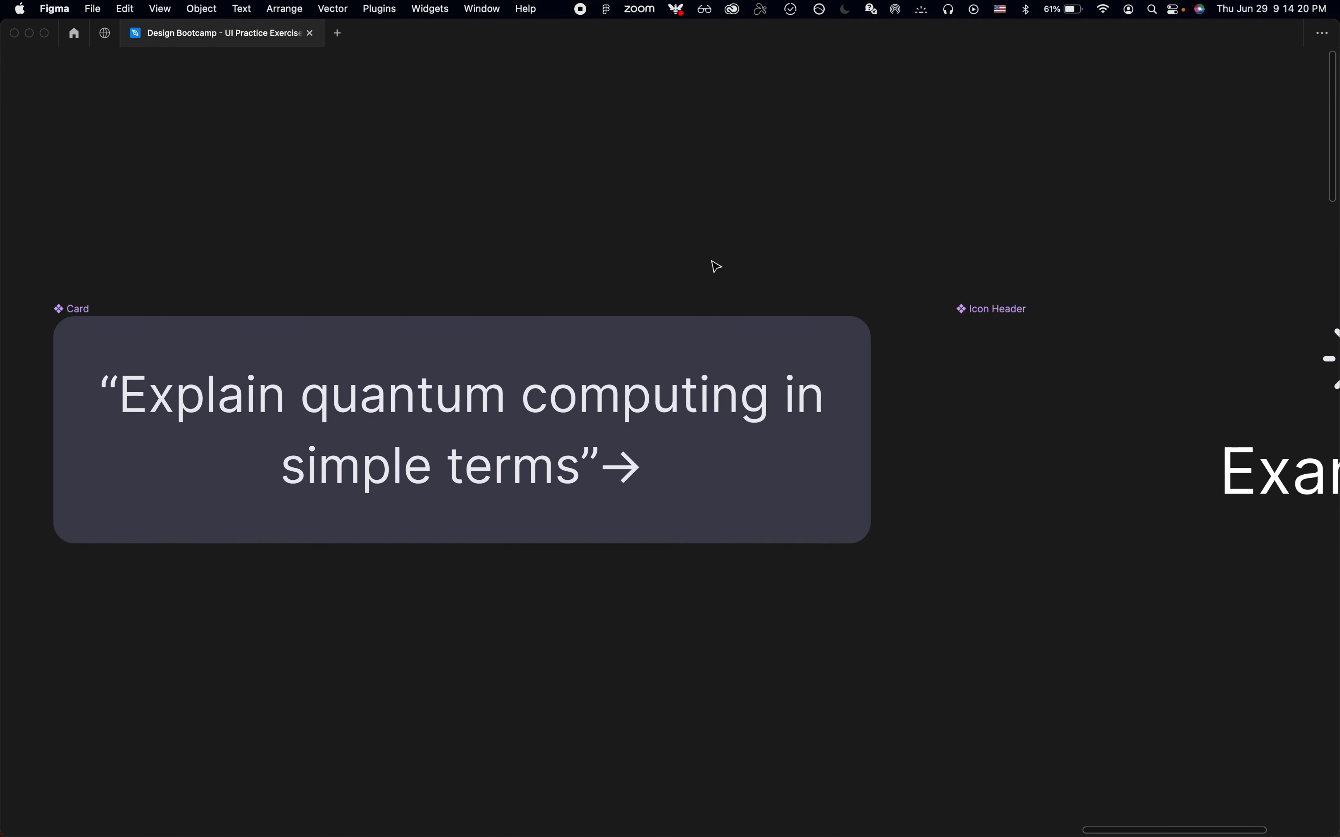
key("shift+2")
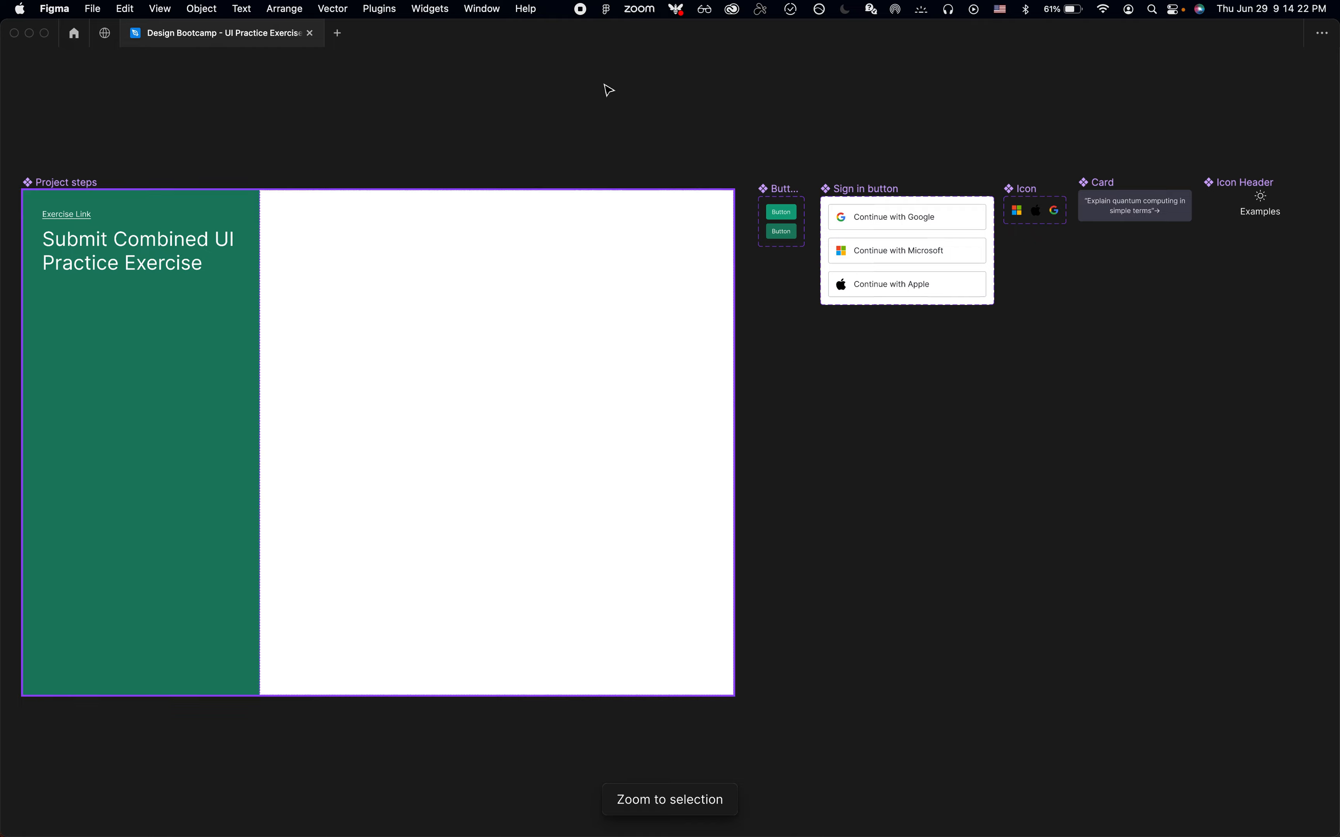
key("super+period")
key("shift+2")
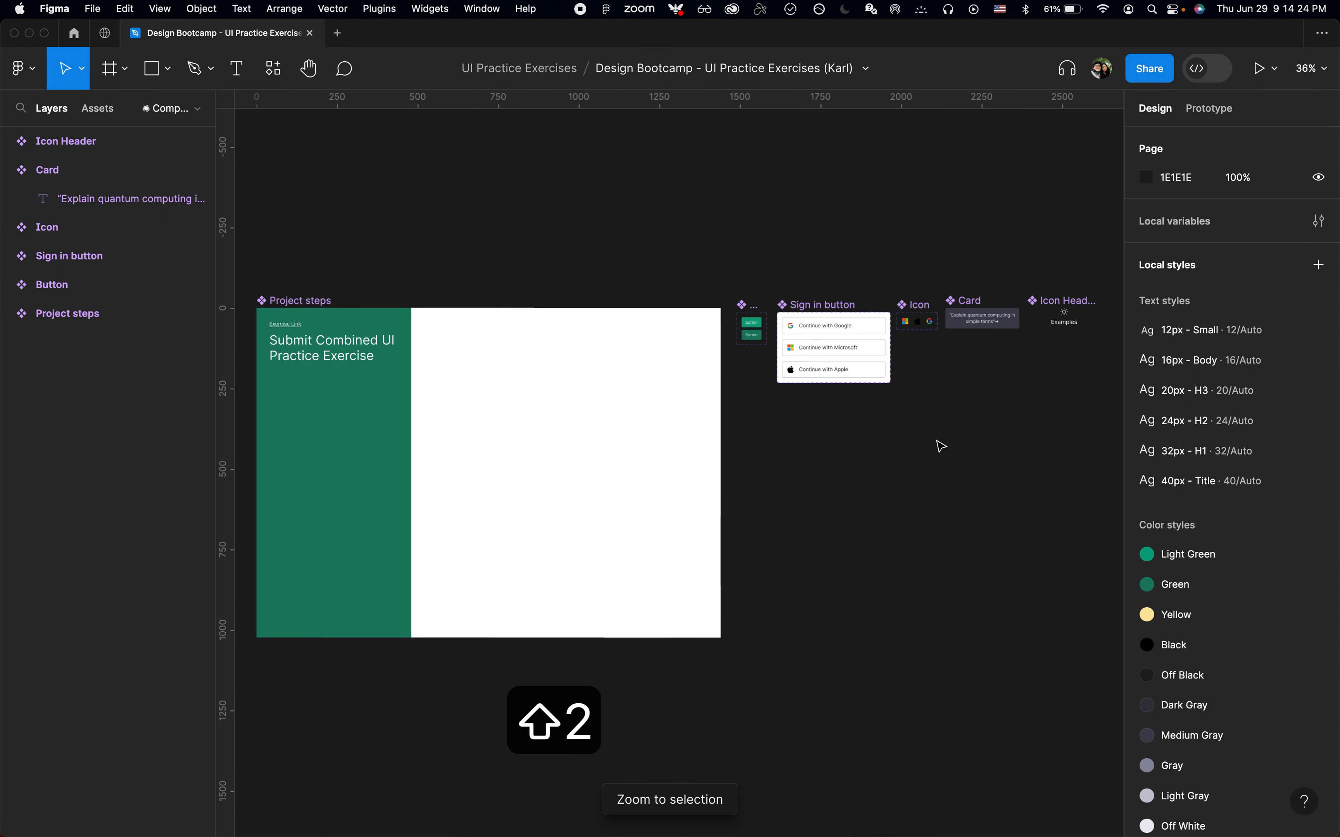
left_click(939, 444)
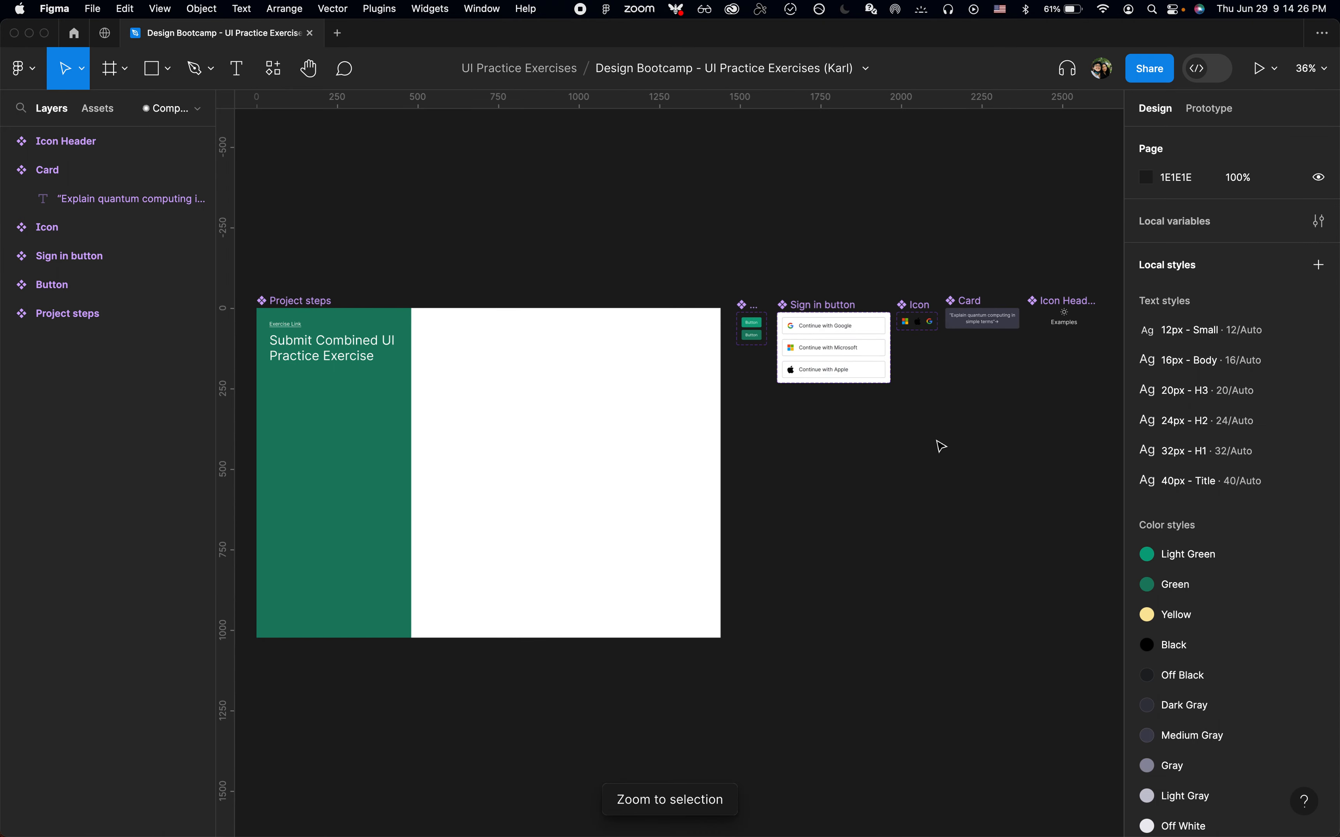
left_click(968, 301)
left_click(947, 442)
Jump back to the 3.3.3: Recreating High Quality UI Screens page and view the ChatGPT - Landing frame
key("super+p")
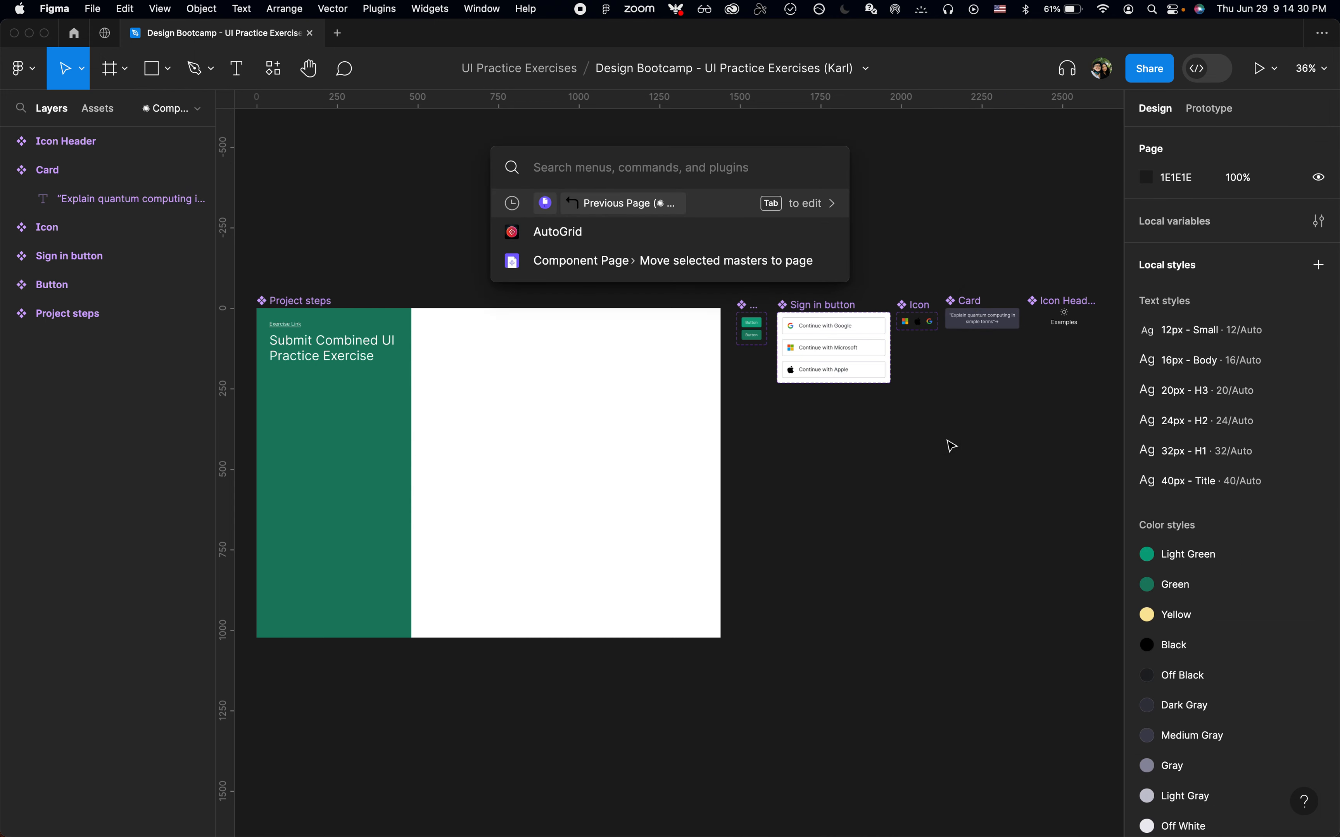
type("ju")
key("Tab")
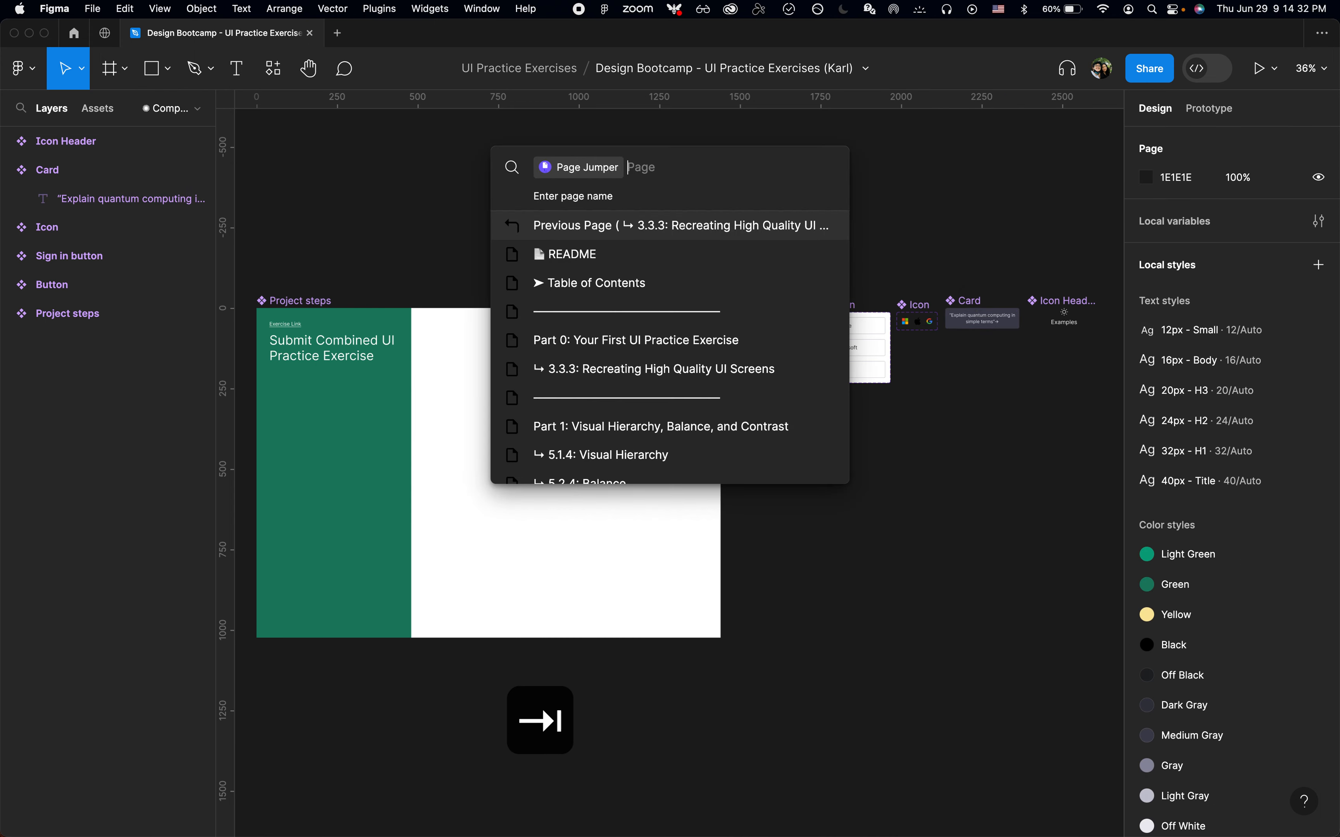
type("3.3")
key("Down")
key("Return")
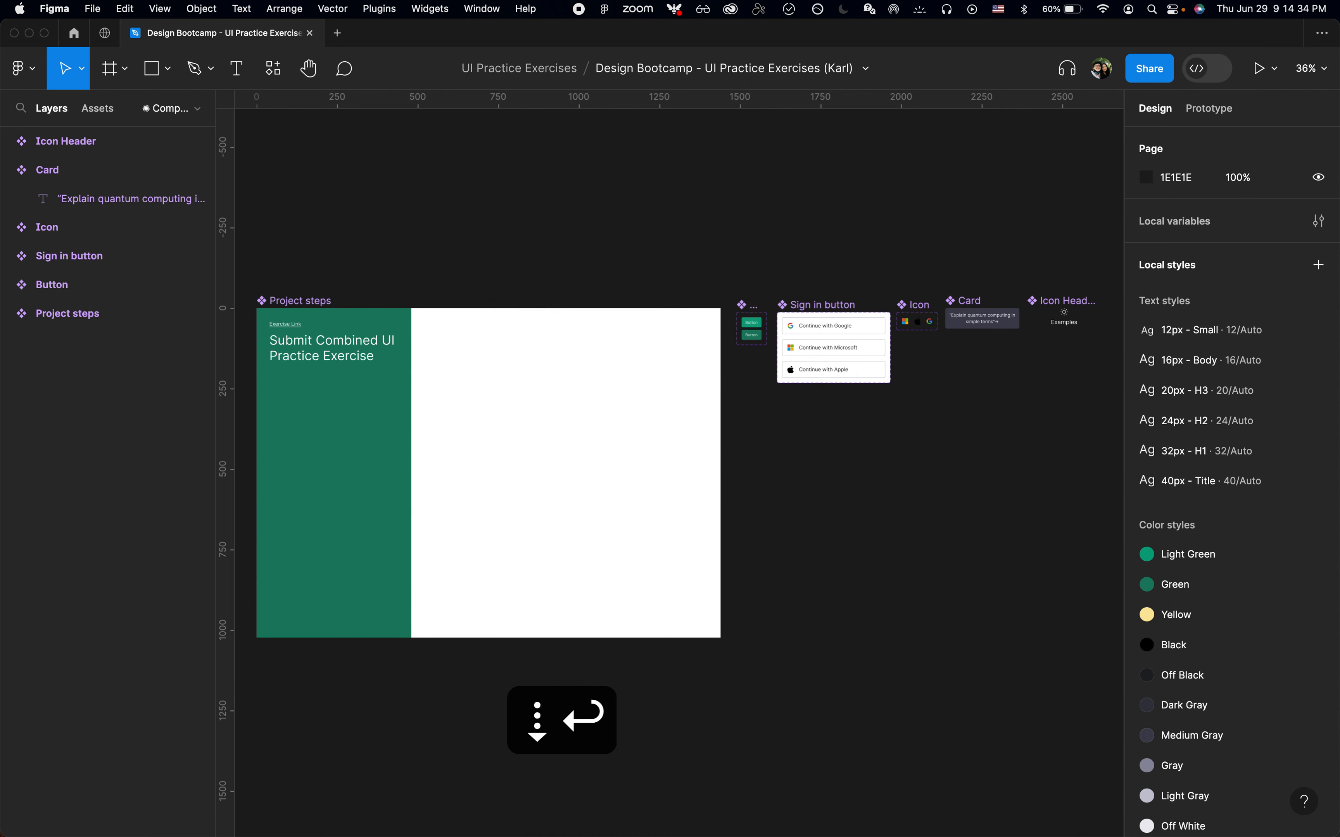
key("super+period")
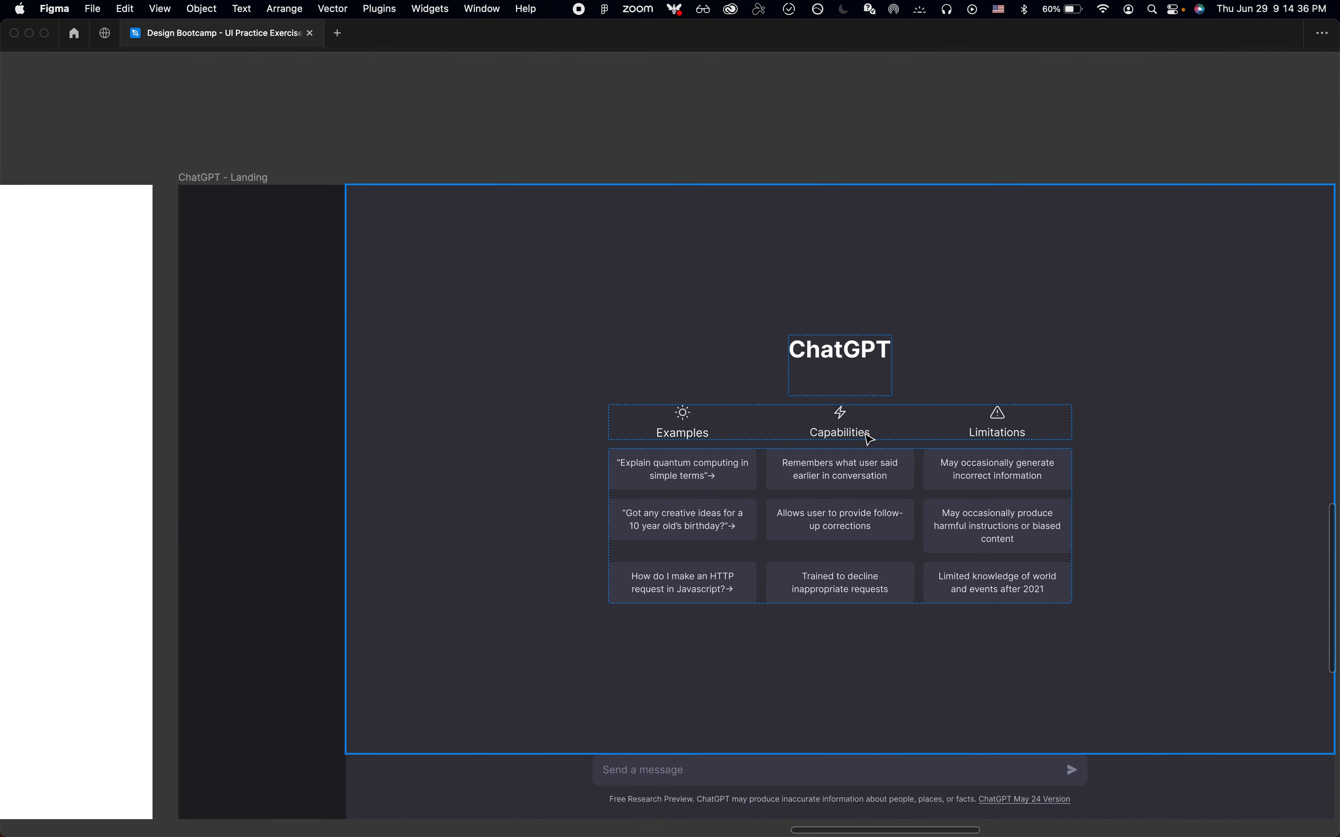
scroll(869, 439, "right", 3)
scroll(869, 440, "down", 2)
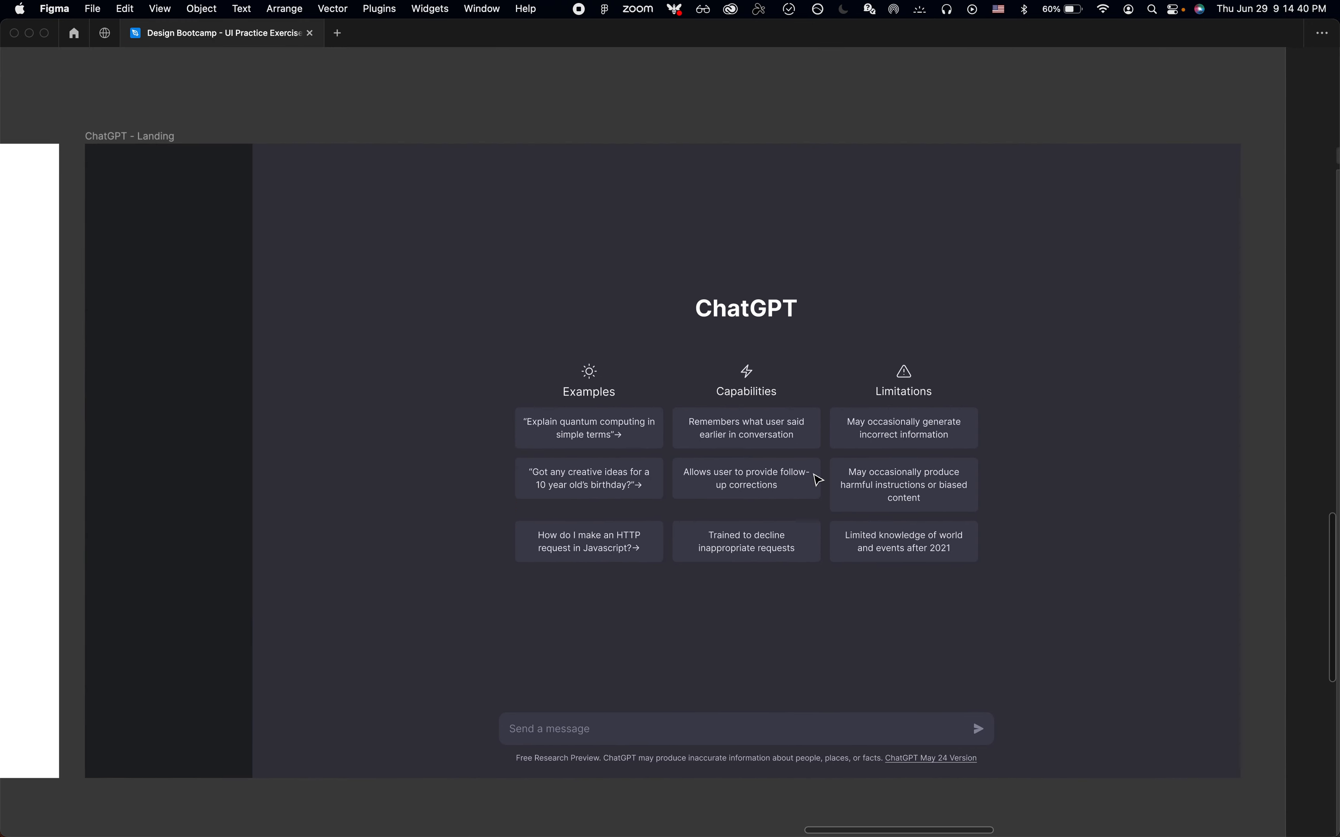
Switch to Google Chrome and inspect the user avatar image at the bottom of the ChatGPT sidebar
key("super+Tab")
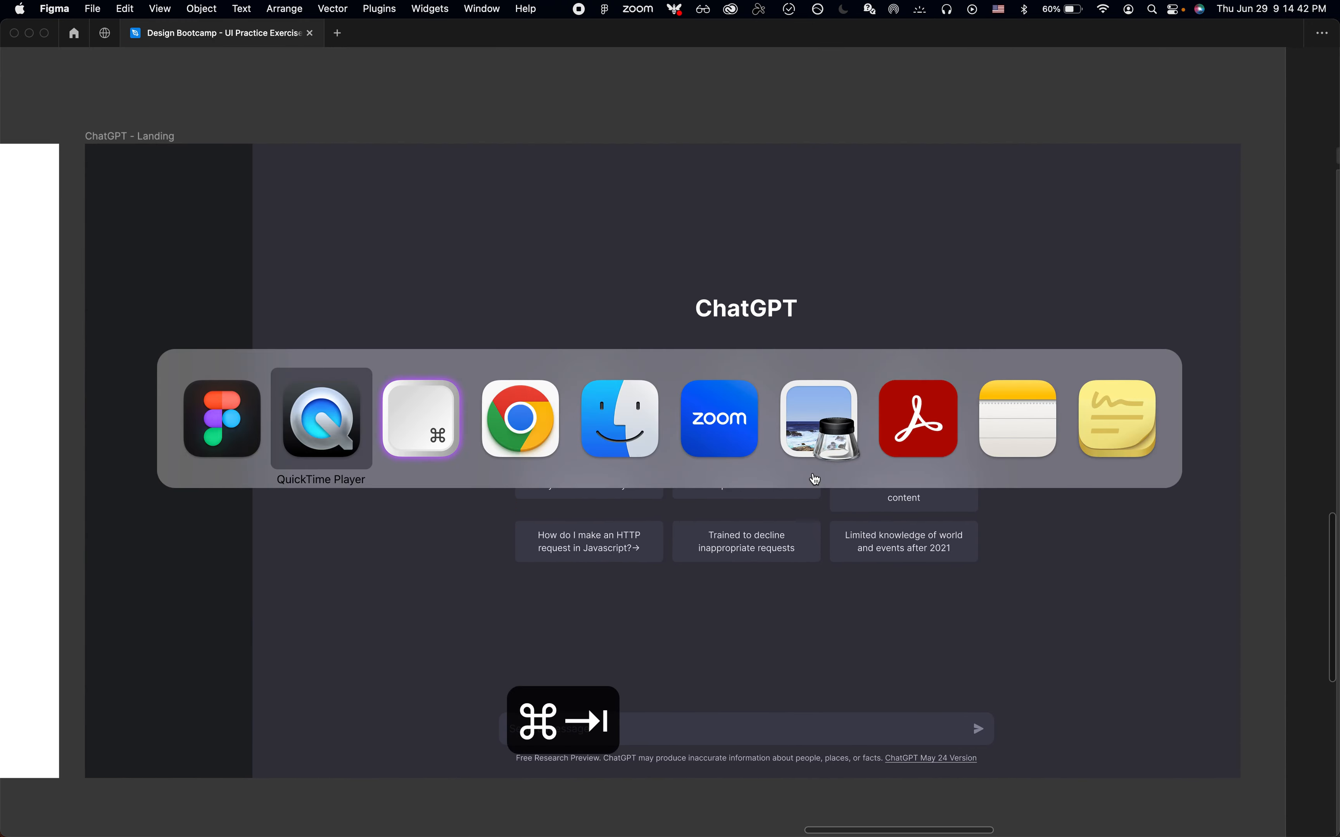
key("super+Tab")
key("super+Tab")
key("super+Tab")
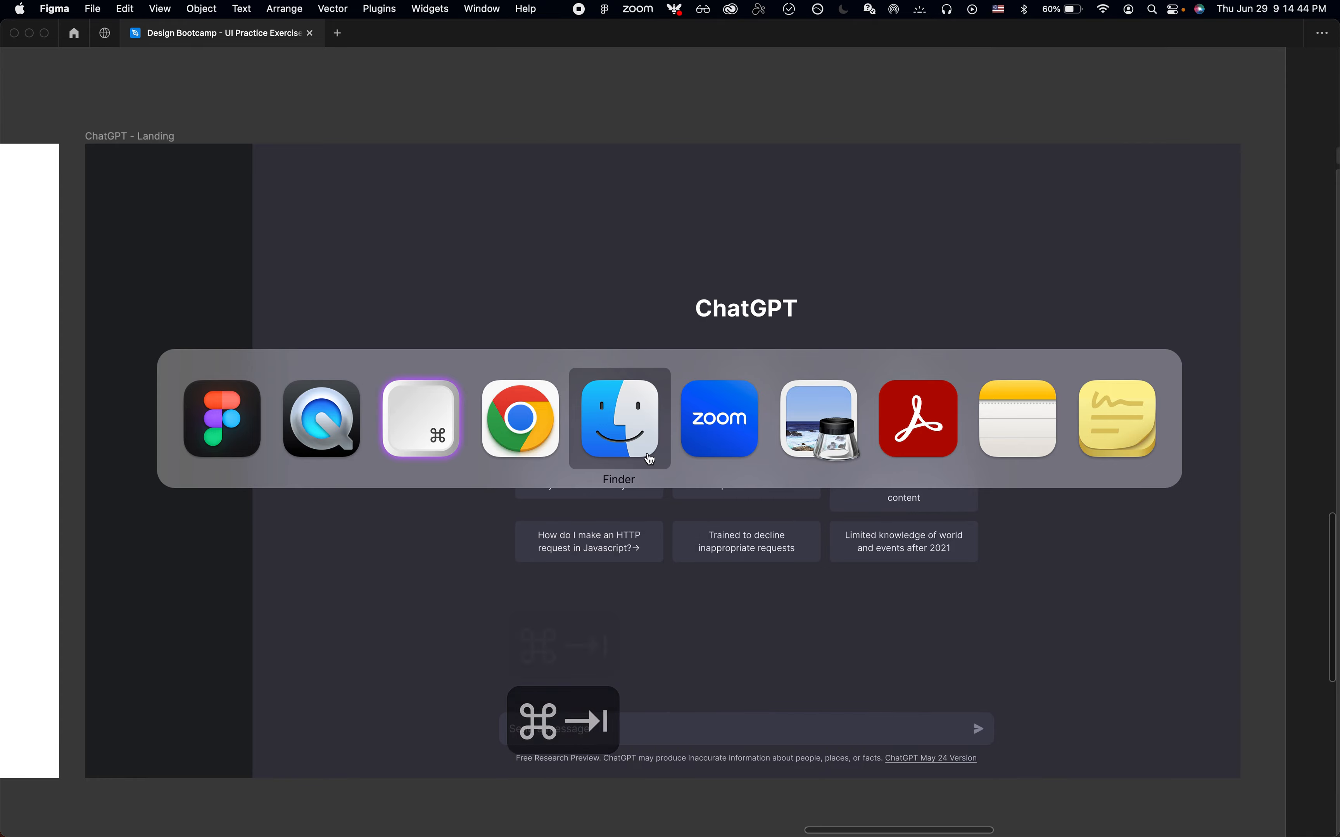
left_click(535, 424)
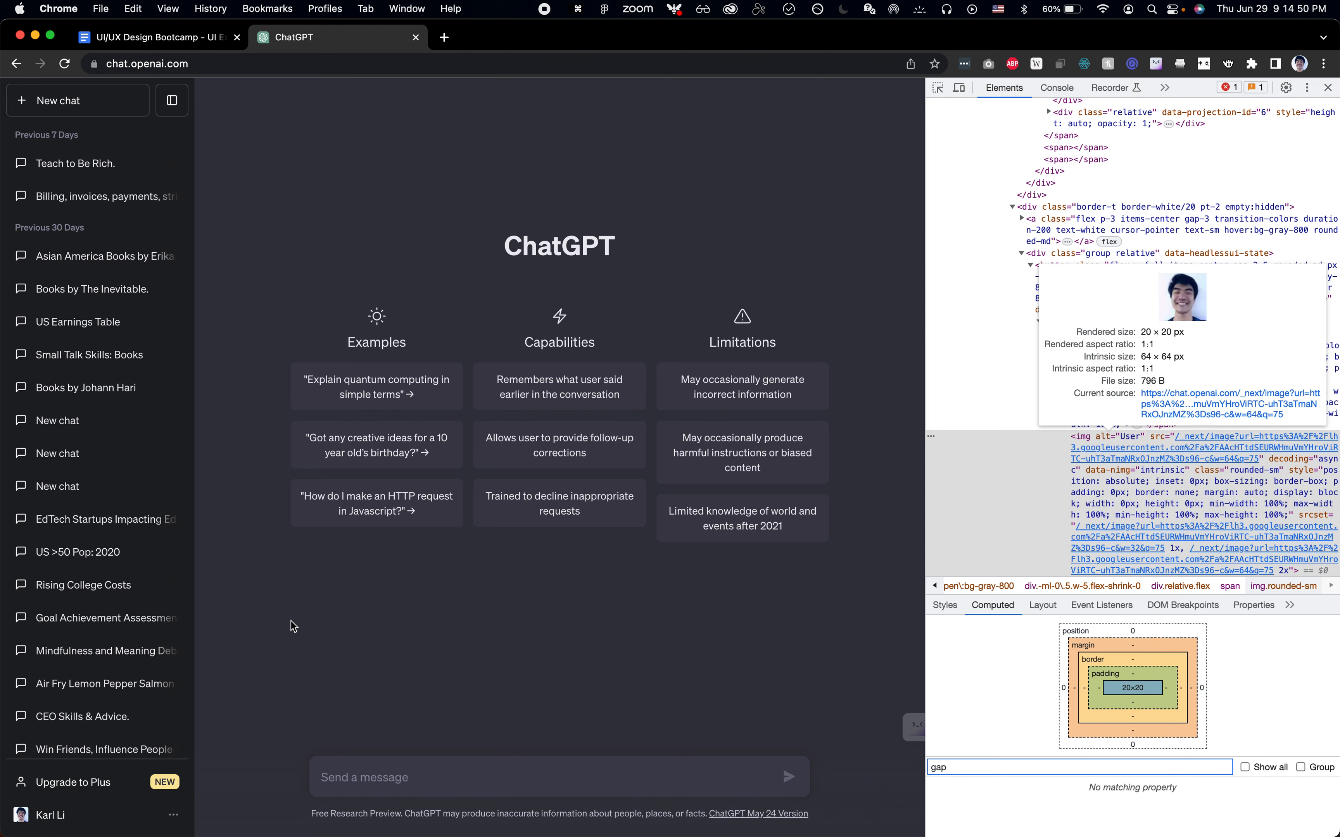
key("super+shift+c")
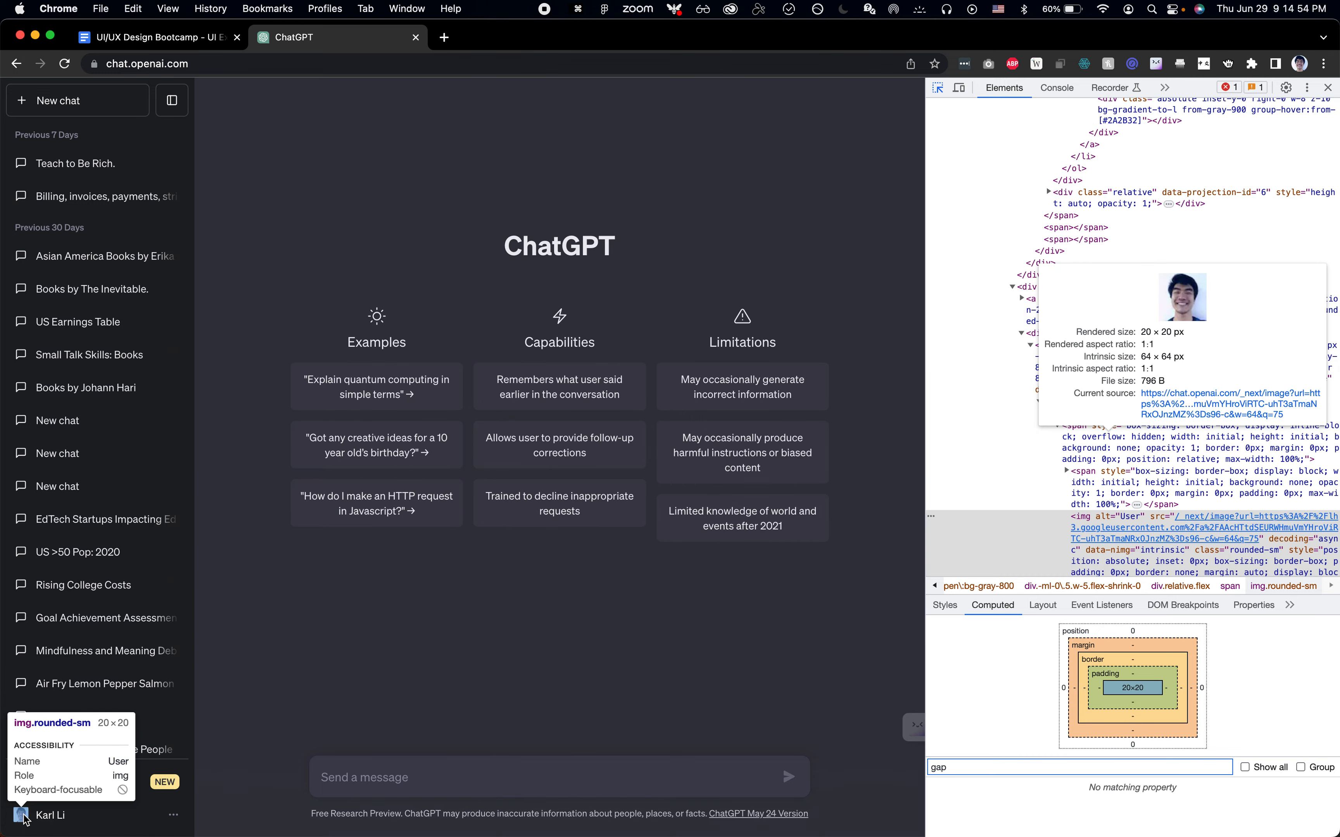
left_click(23, 818)
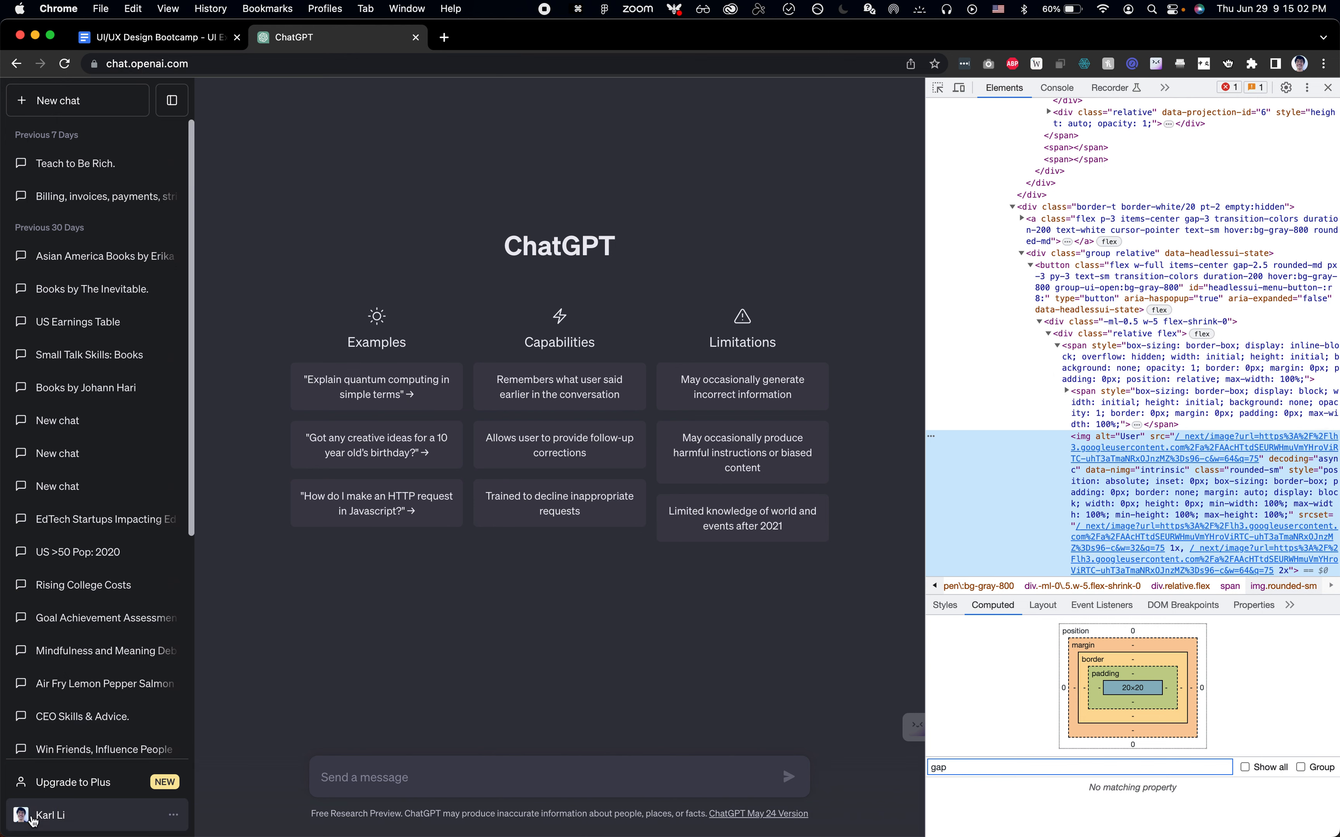
Open the avatar image's source in a new tab, copy the image, and close that tab
mouse_move(1227, 438)
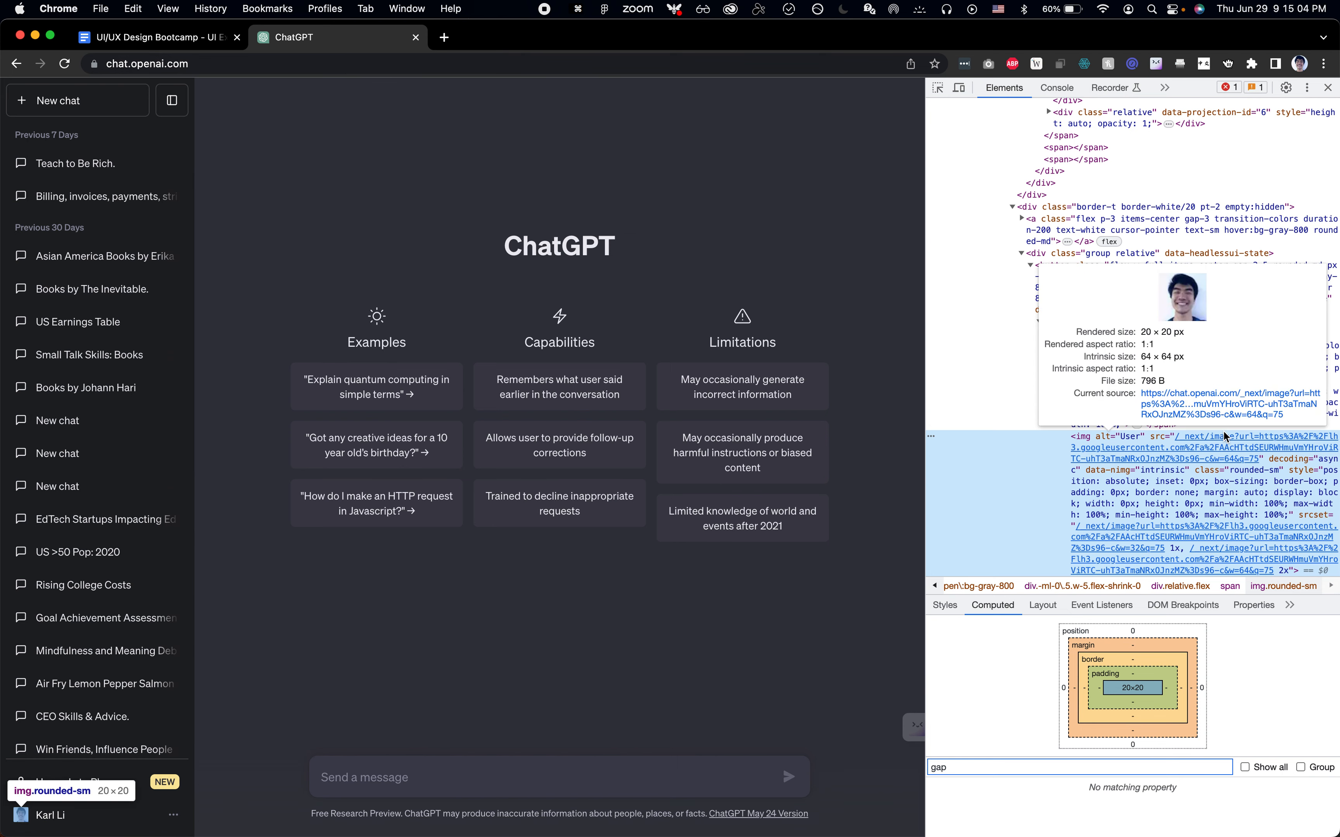
left_click(1236, 403)
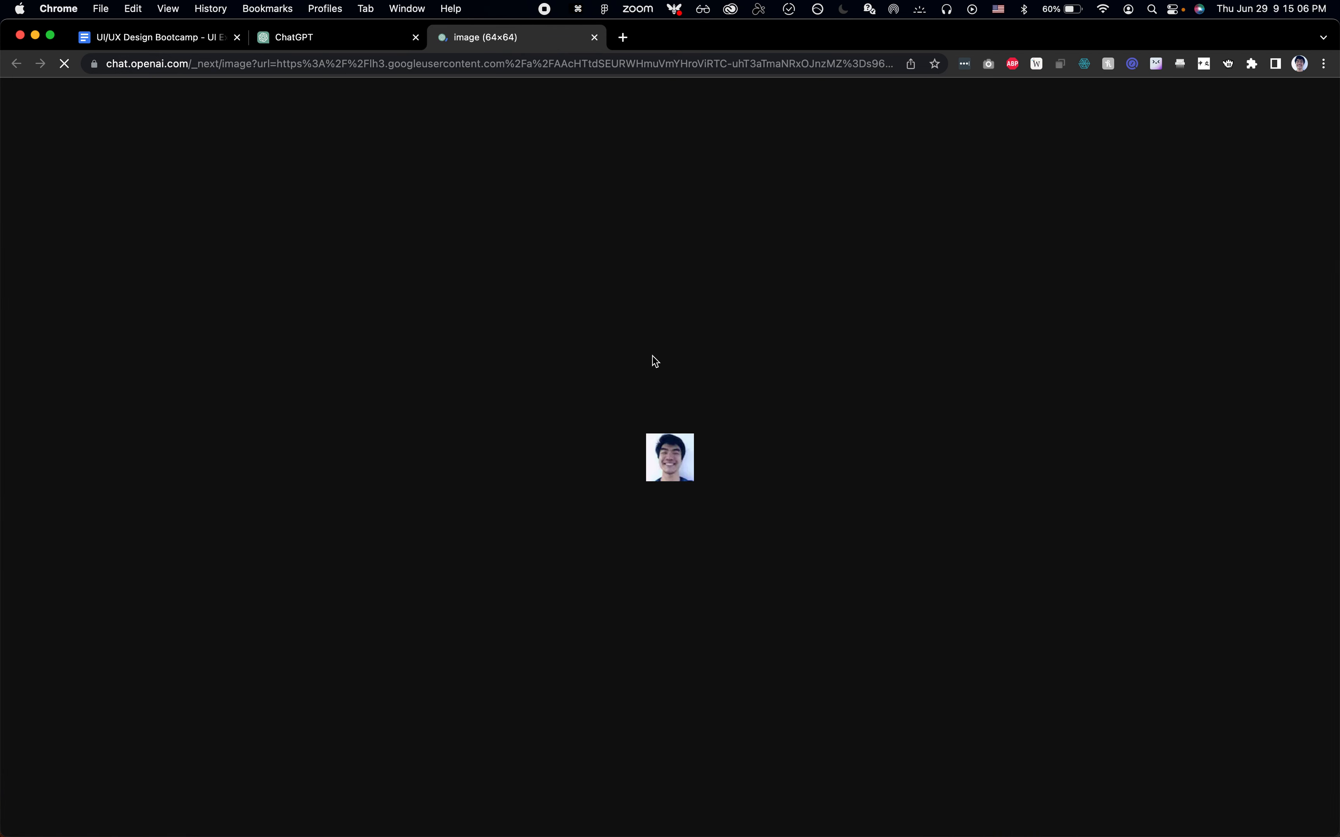
right_click(670, 443)
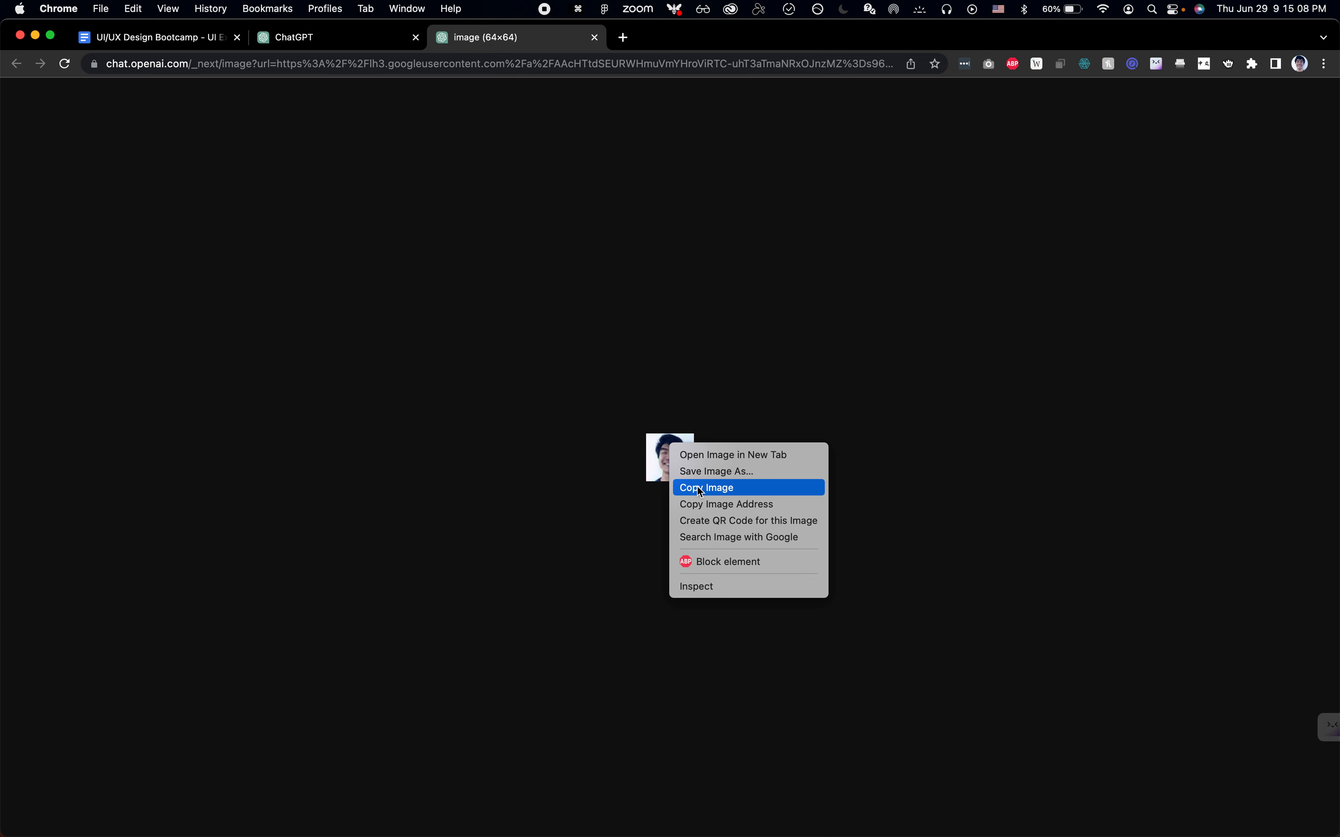
left_click(720, 485)
key("super+w")
Switch to Figma and paste the avatar image into the Assets and style guide, above the Colors section
key("super+Tab")
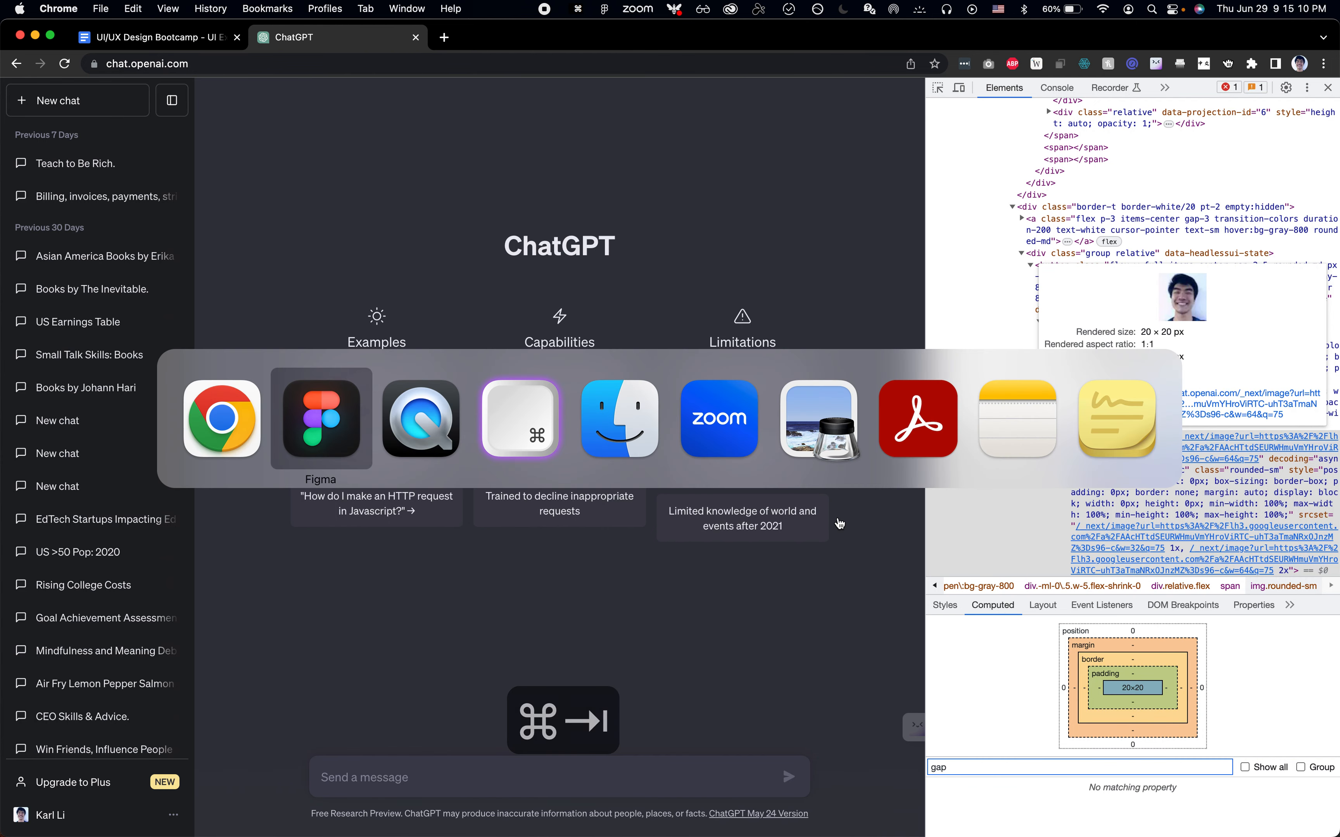
scroll(823, 547, "down", 5)
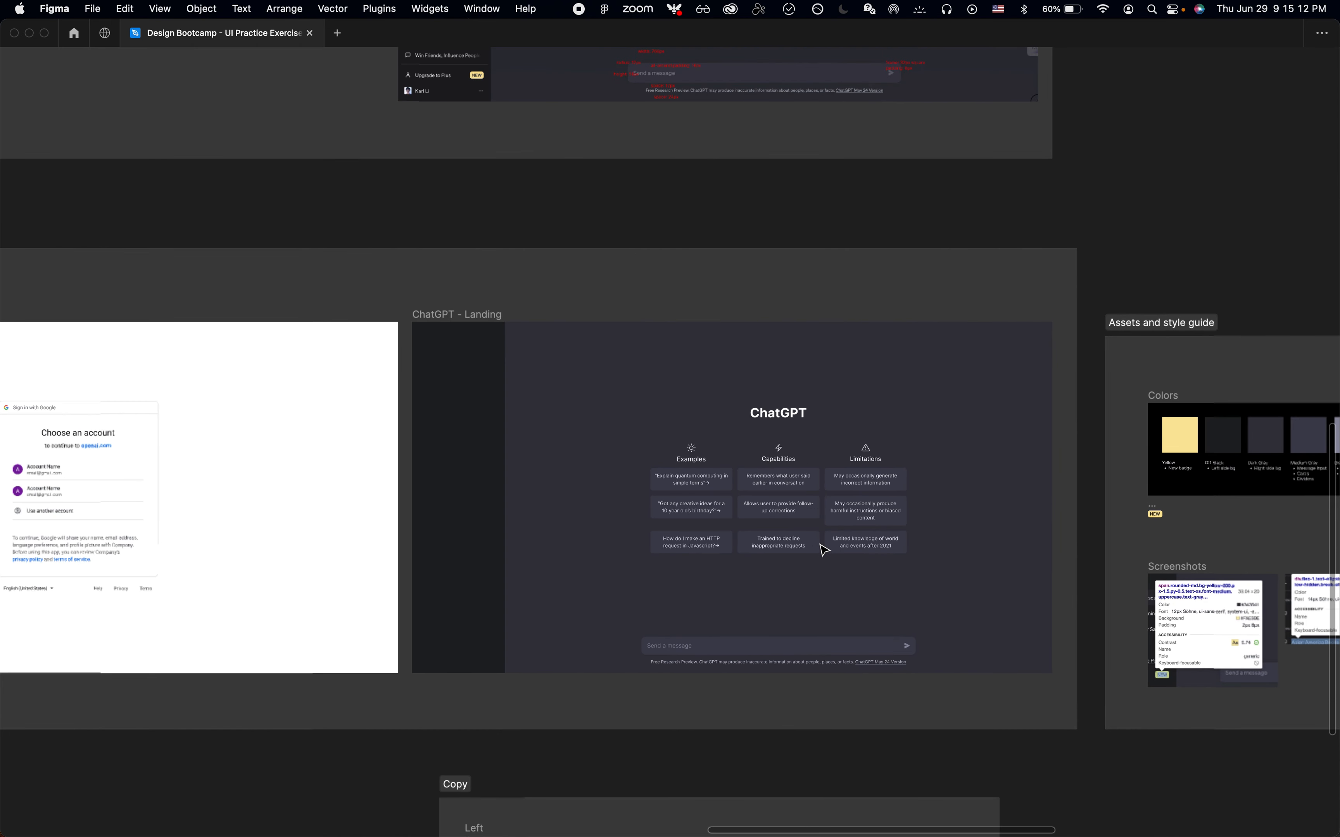
scroll(1044, 247, "right", 10)
scroll(1041, 251, "up", 5)
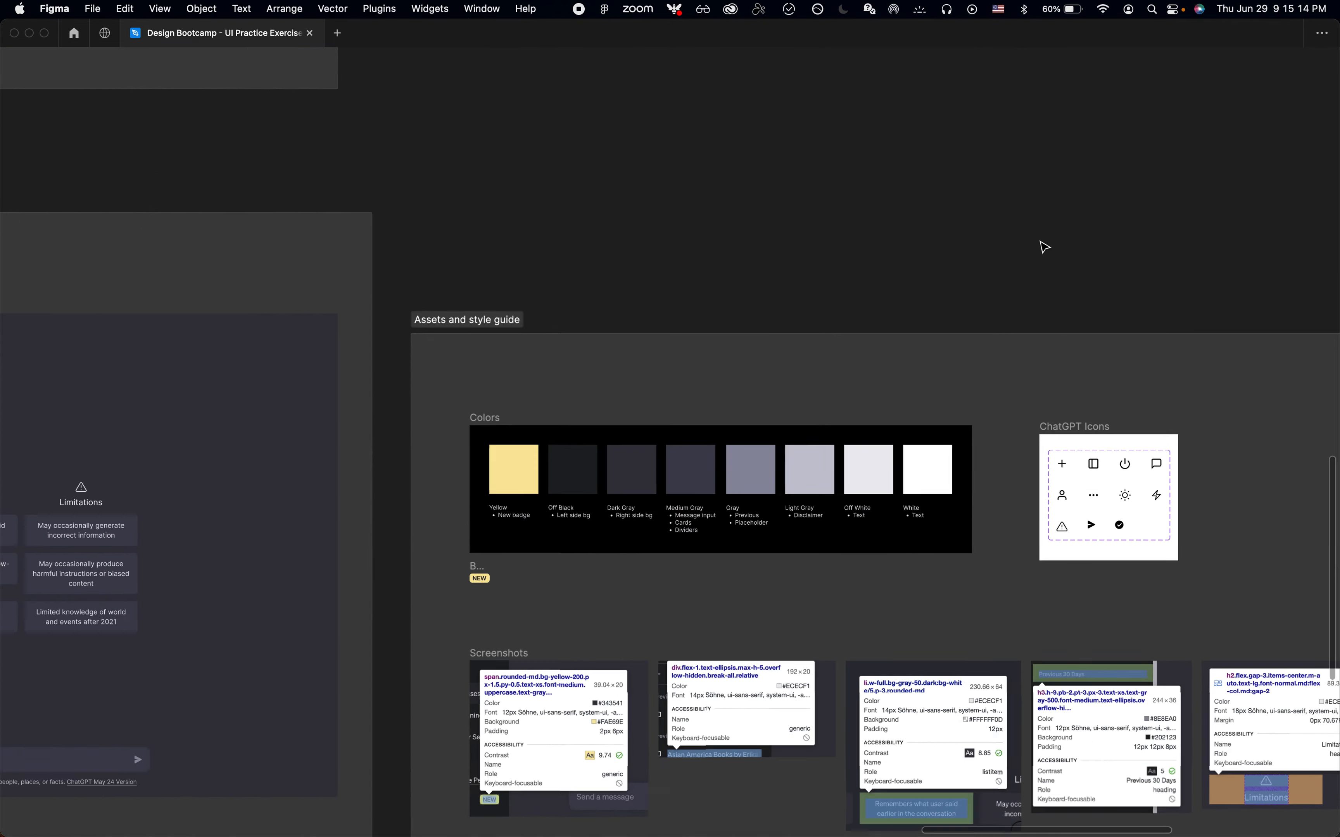
key("super+v")
left_click_drag(667, 443, 545, 424)
key("super+Tab")
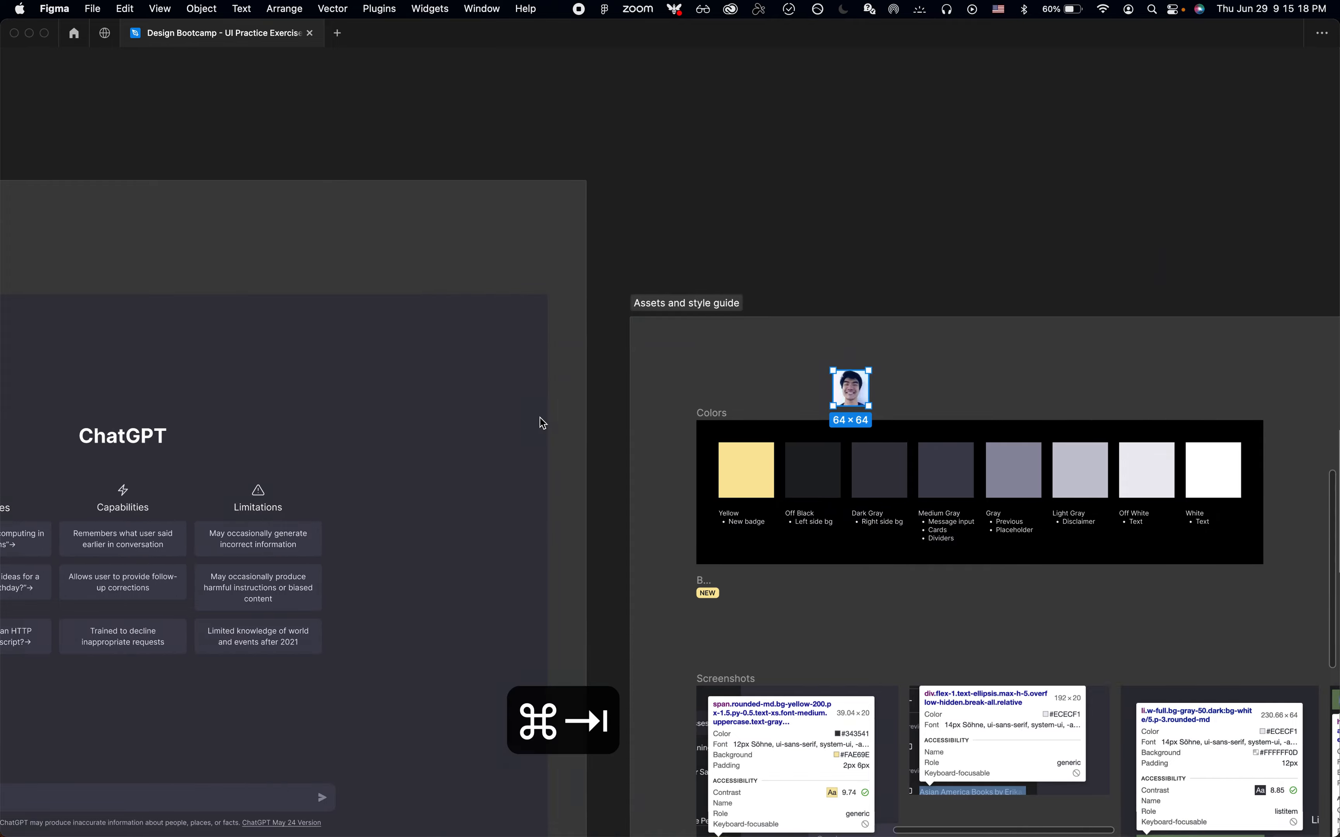
key("shift+super+c")
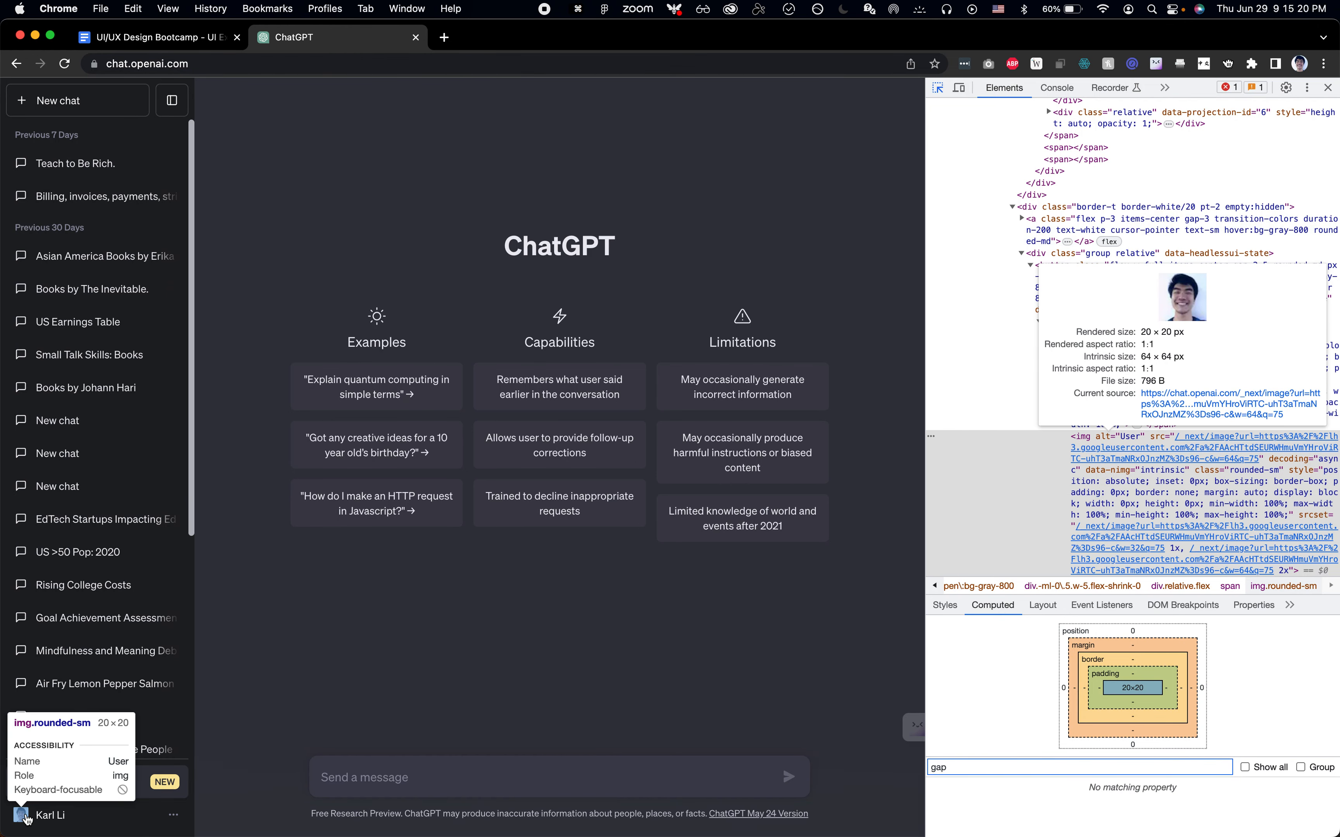
key("super+Tab")
key("super+period")
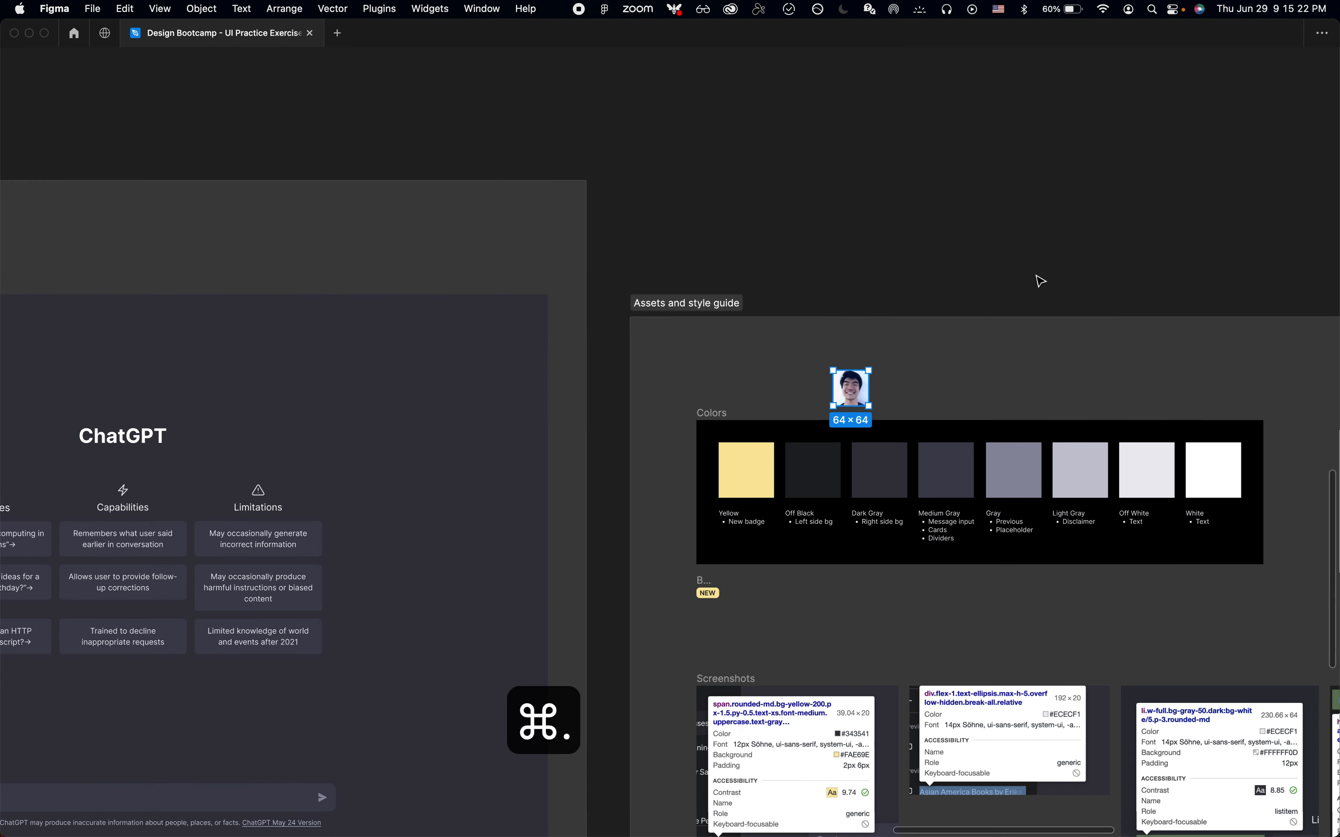
Resize the pasted avatar image to a height of 20 px with proportions locked
left_click(1293, 214)
type("20")
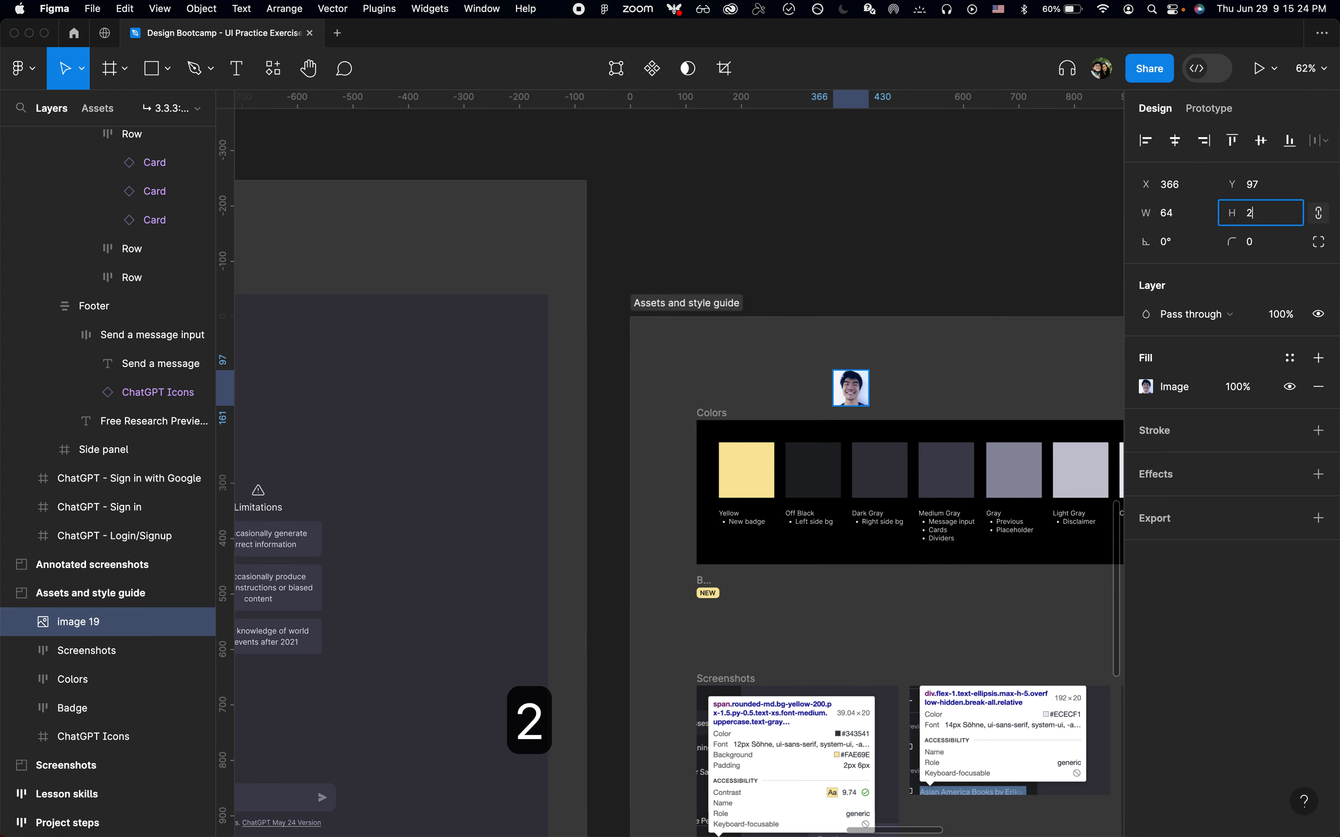
key("Return")
left_click(864, 268)
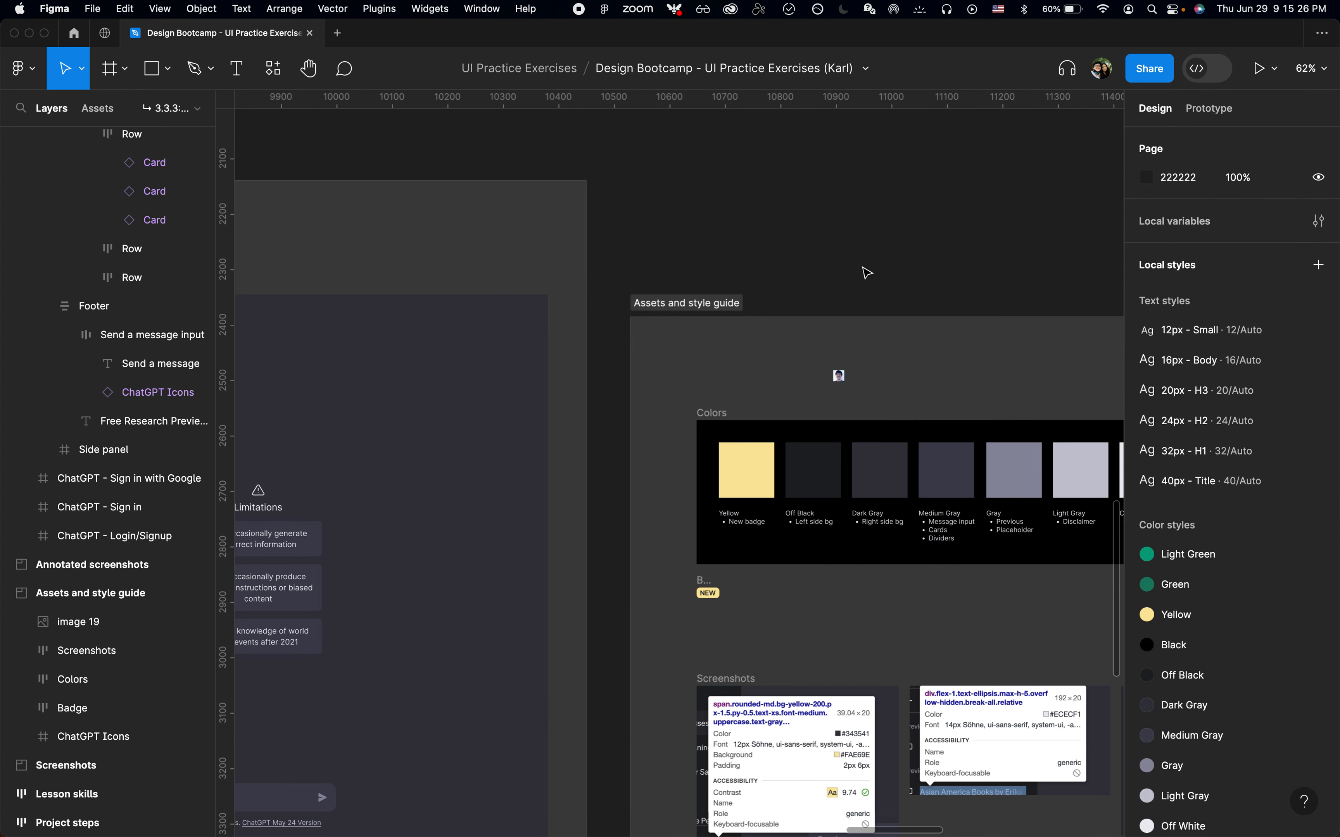
key("super+period")
scroll(867, 272, "left", 10)
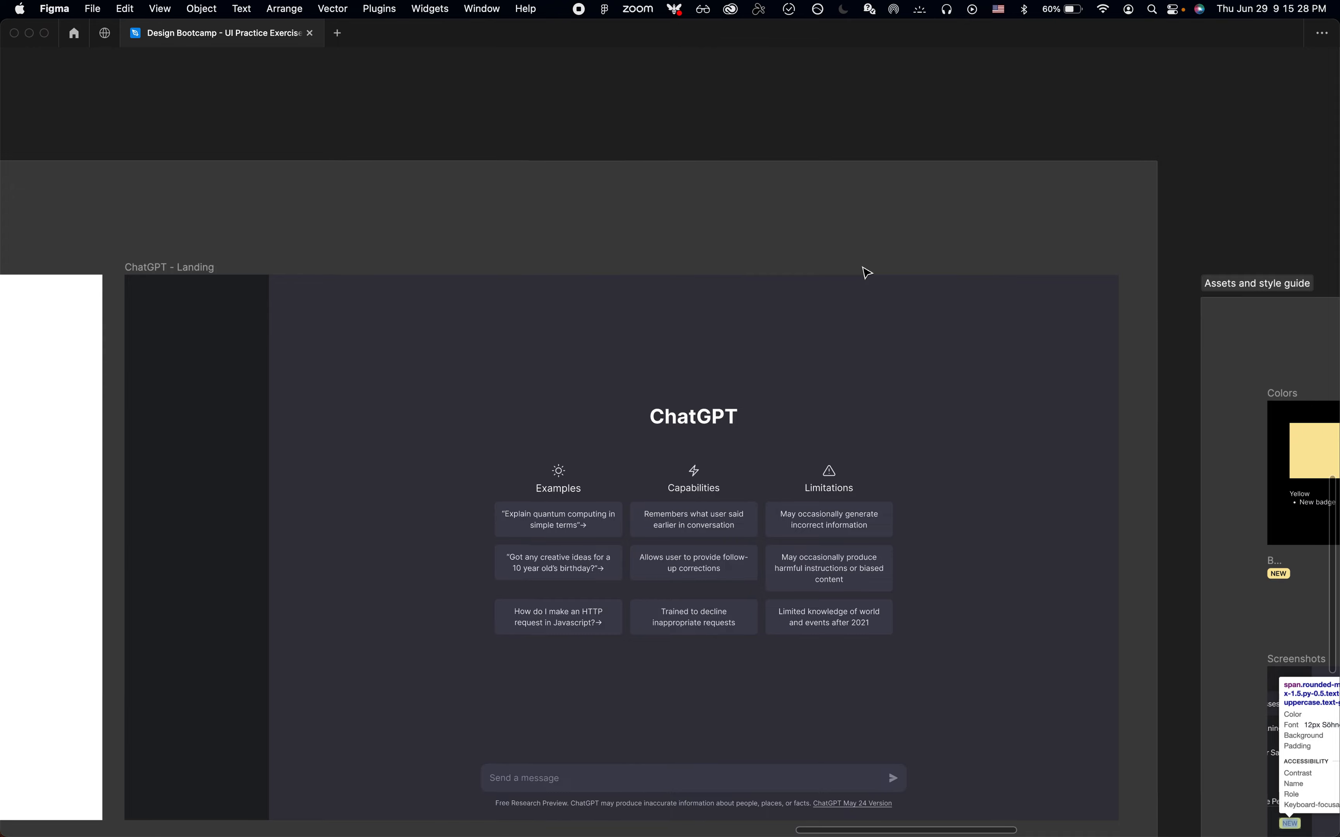
scroll(867, 271, "up", 1)
scroll(867, 272, "up", 5)
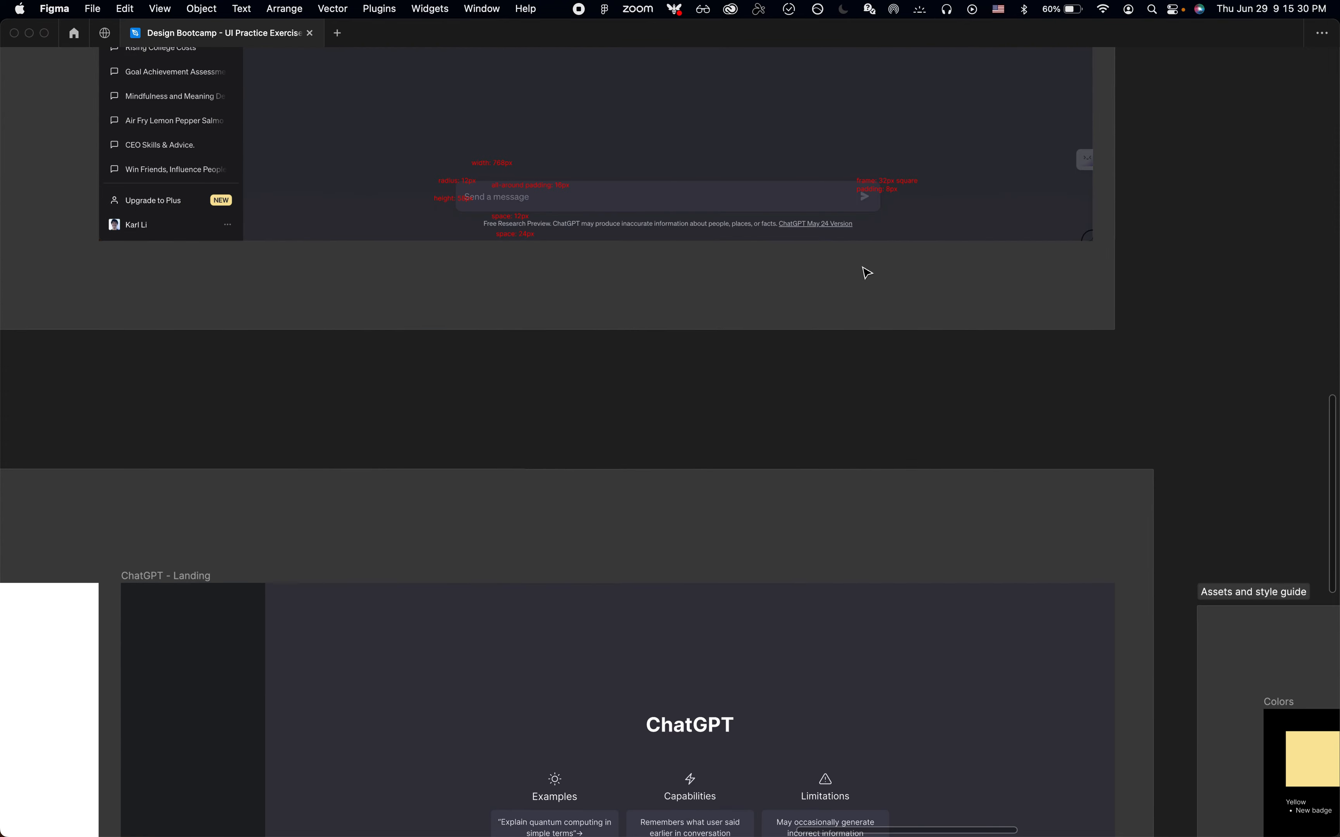
Move the 'margin: 12px' annotation just below the New chat button on the ChatGPT reference screenshot
scroll(865, 270, "down", 10)
scroll(583, 239, "up", 5)
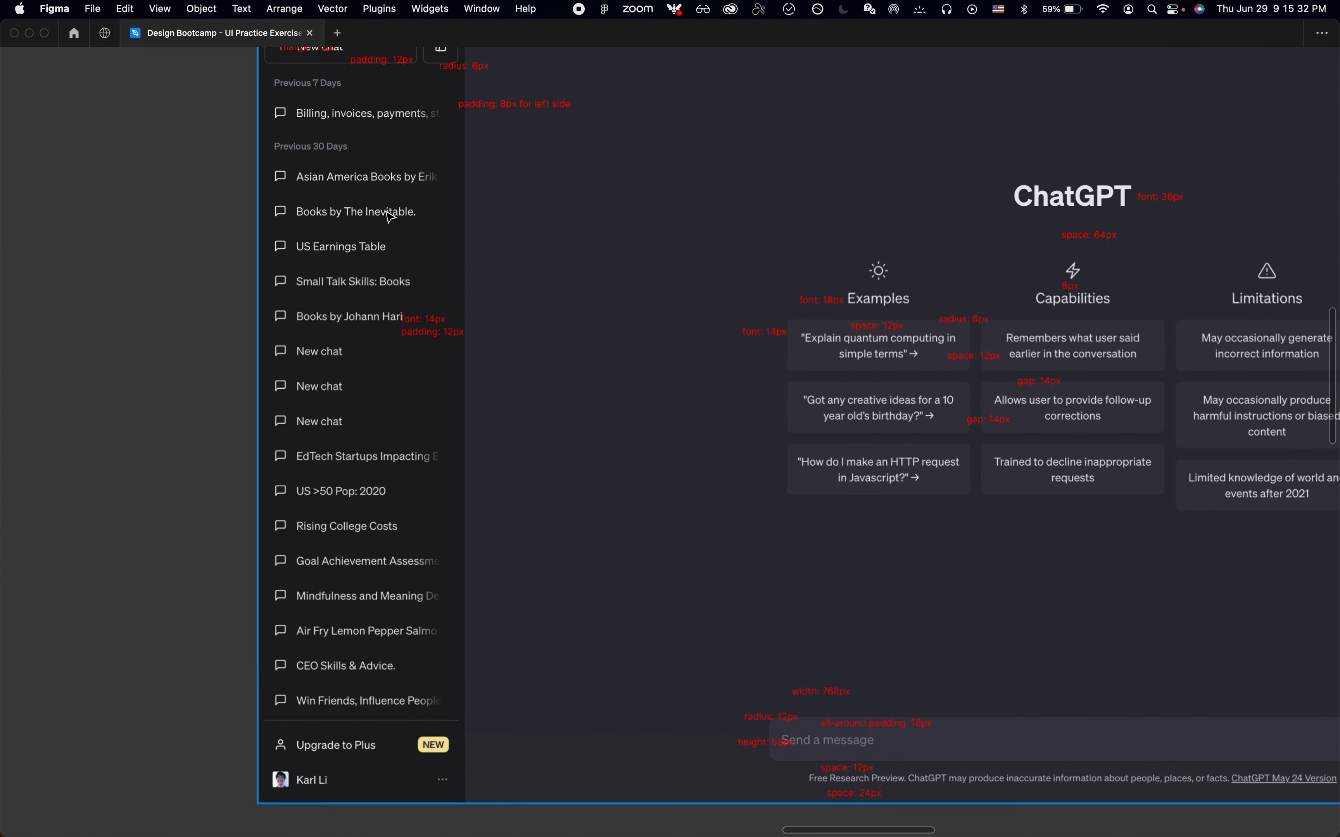
scroll(391, 216, "up", 3)
scroll(389, 215, "up", 3)
scroll(389, 215, "down", 3)
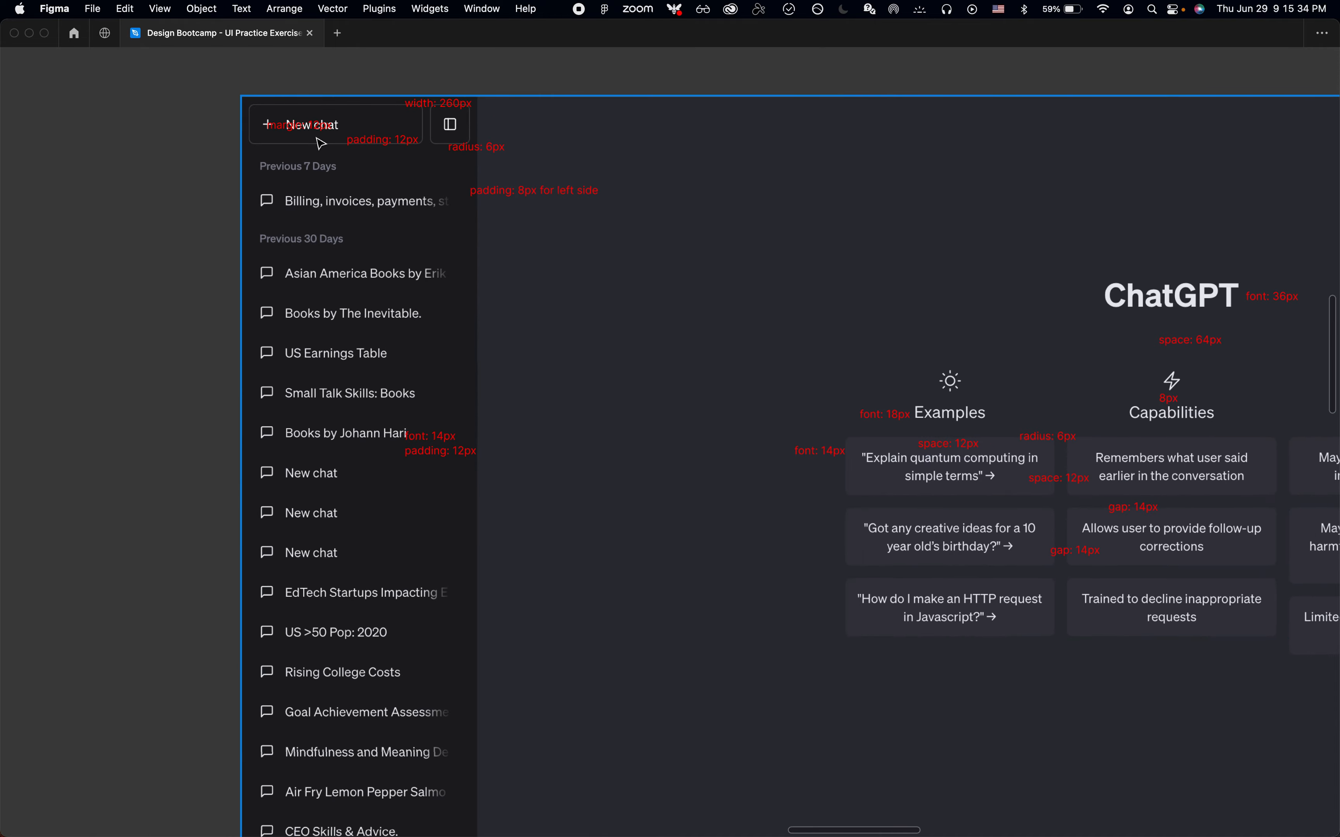
double_click(301, 126)
scroll(298, 133, "up", 2)
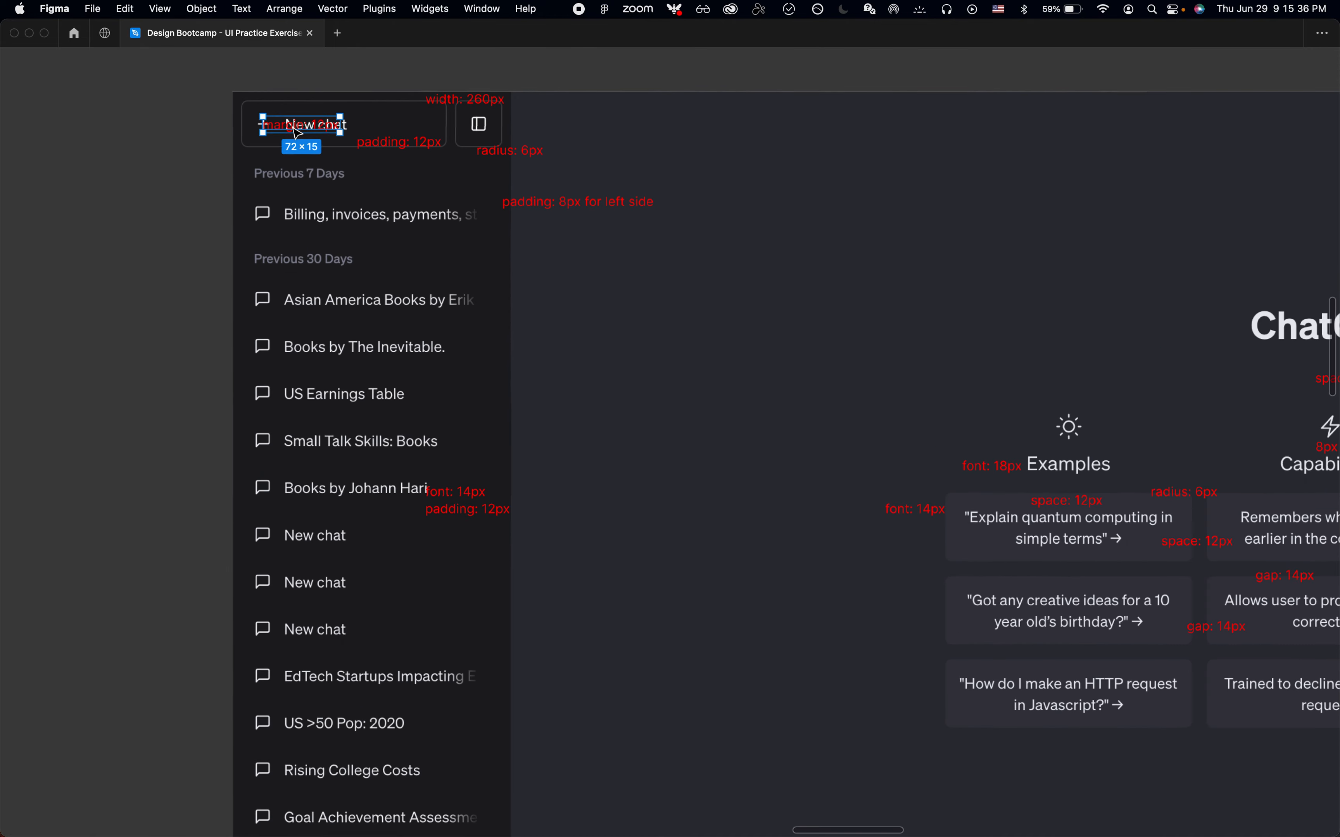
key("shift+Up")
key("shift+Down")
key("shift+Down")
key("shift+Down")
key("shift+Down")
key("shift+Left")
key("shift+Up")
key("shift+Left")
key("shift+Down")
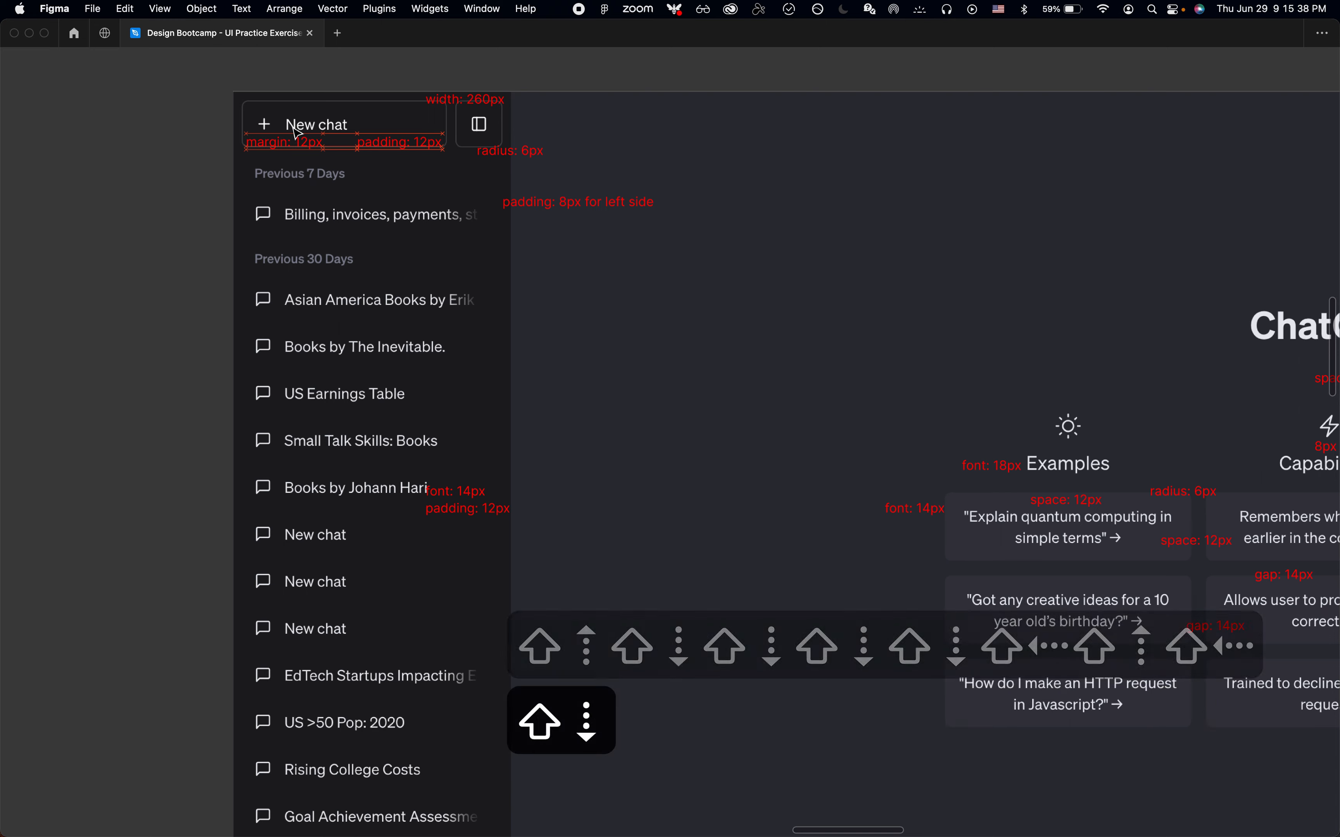
key("shift+Up")
key("shift+Down")
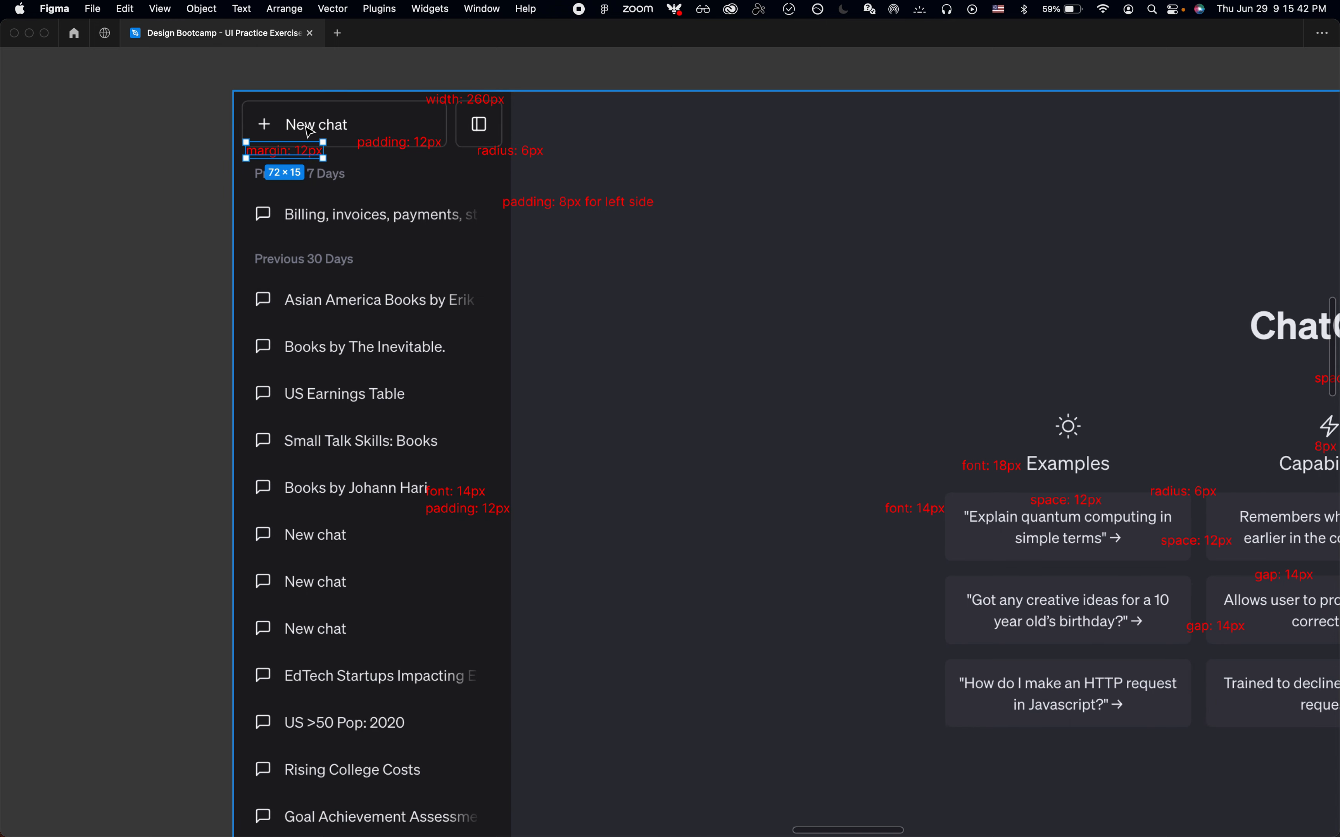
scroll(310, 131, "up", 5)
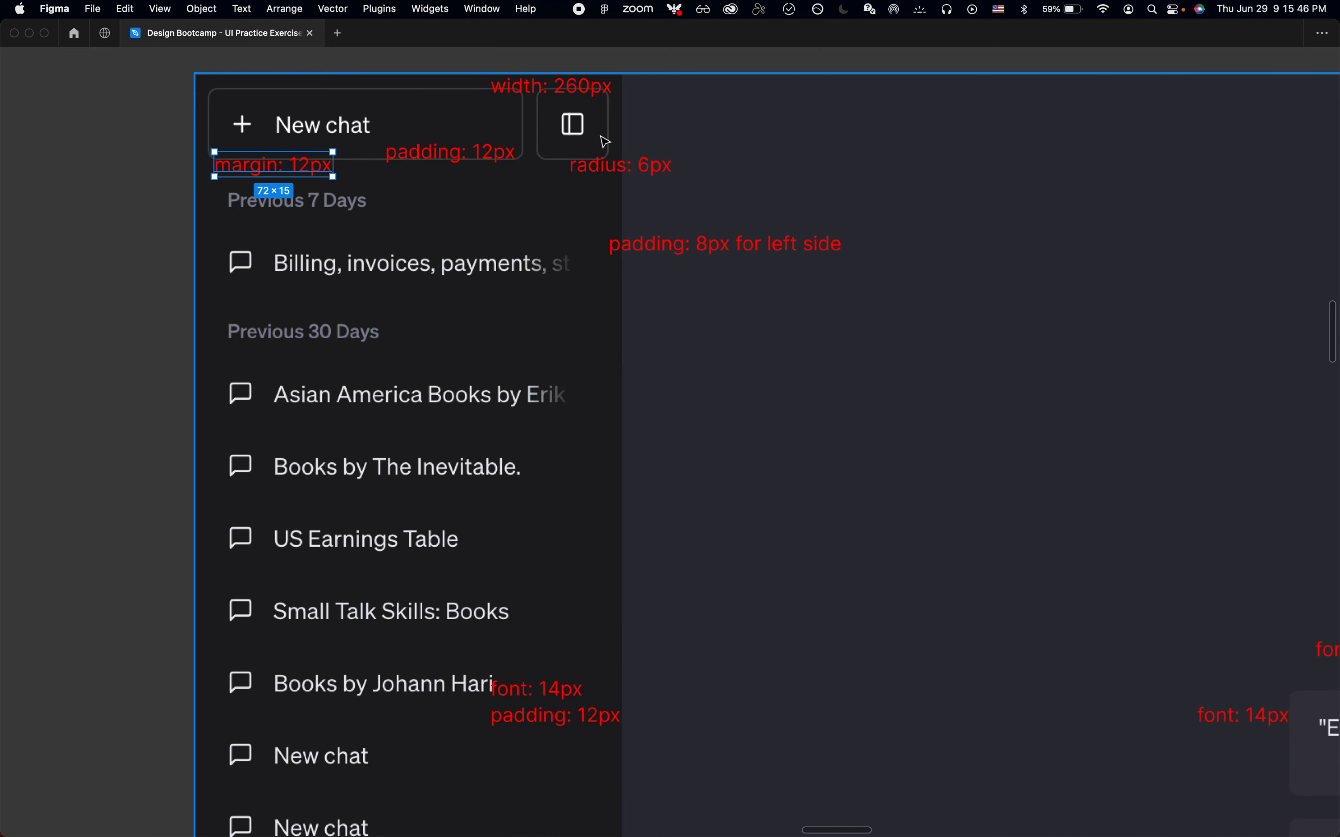
scroll(570, 221, "down", 3)
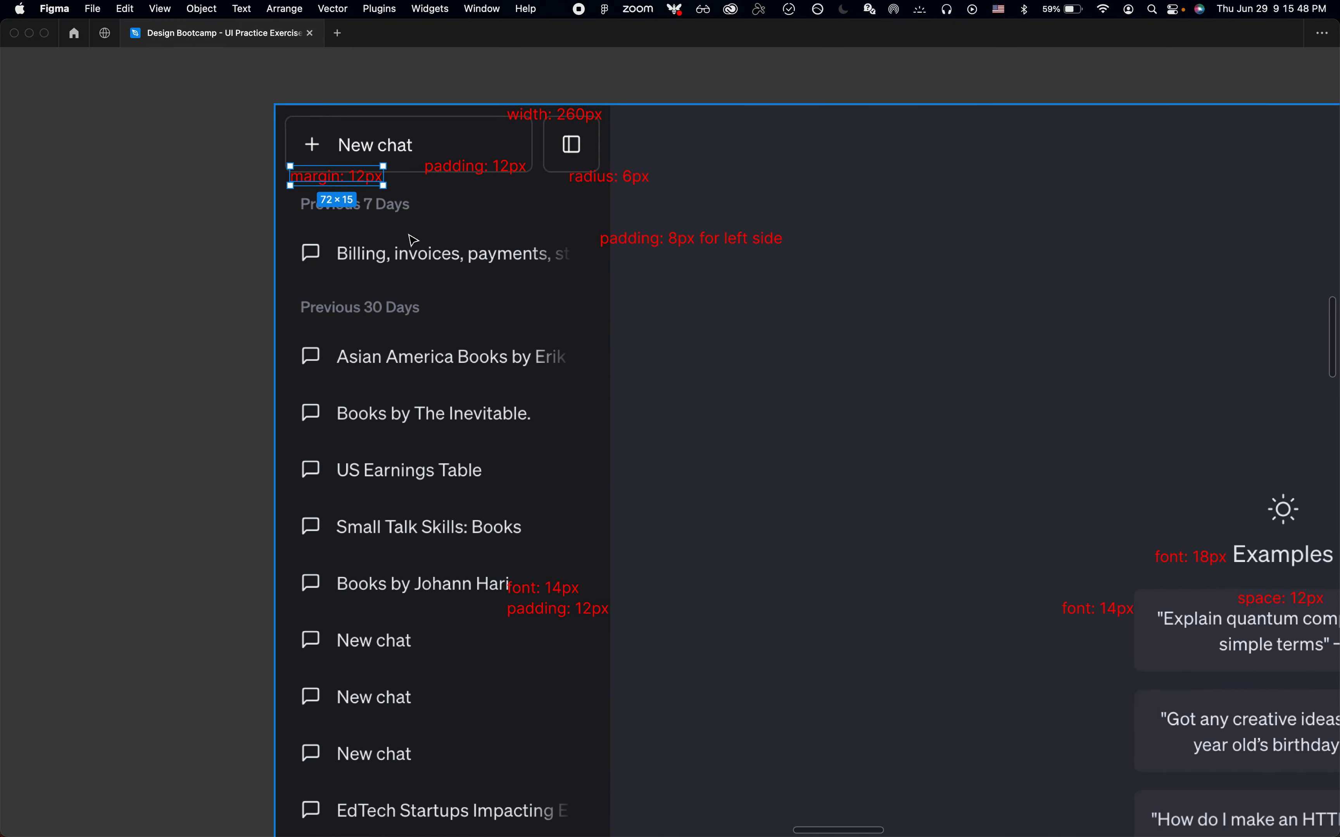
left_click(414, 238)
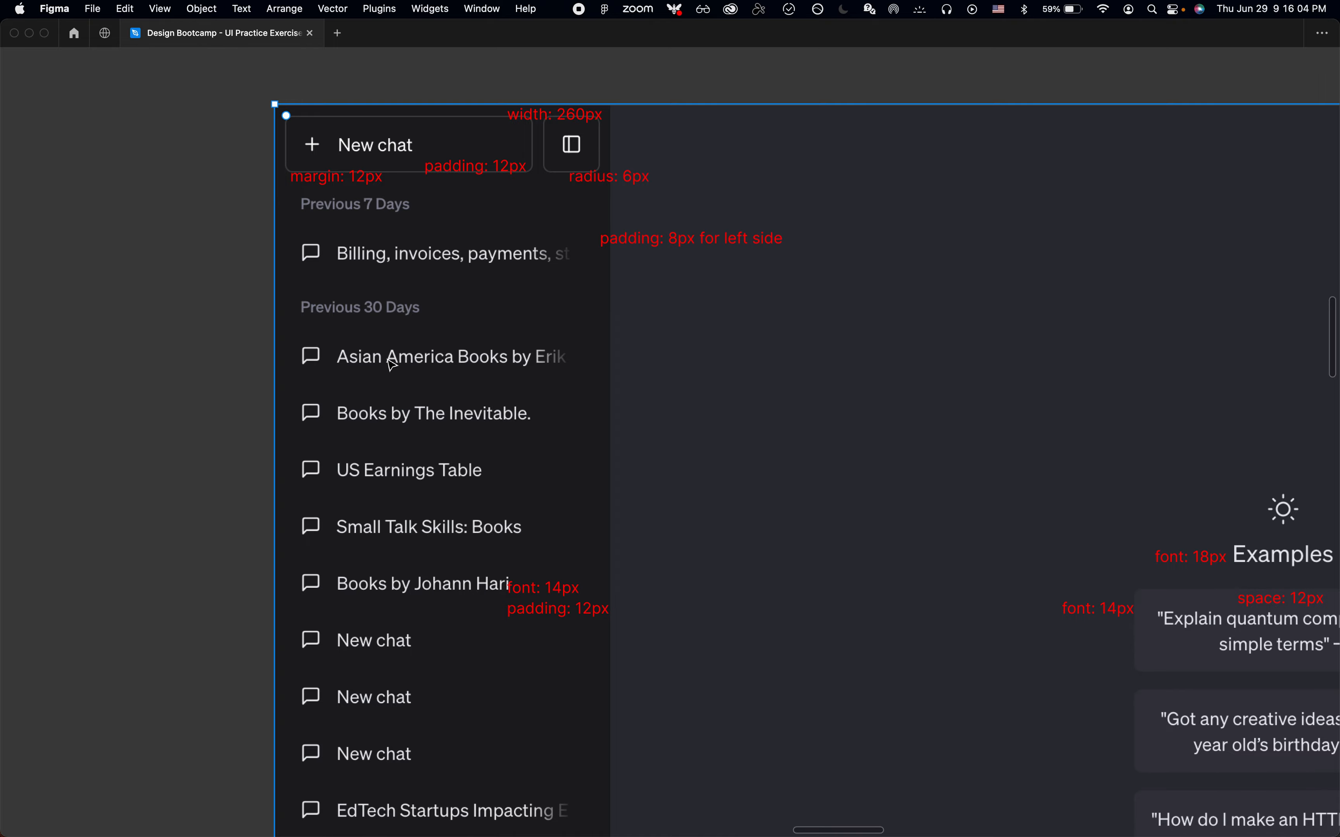
Examine the annotated sidebar and overall layout of the ChatGPT reference screenshot
scroll(392, 366, "down", 3)
scroll(409, 421, "down", 10)
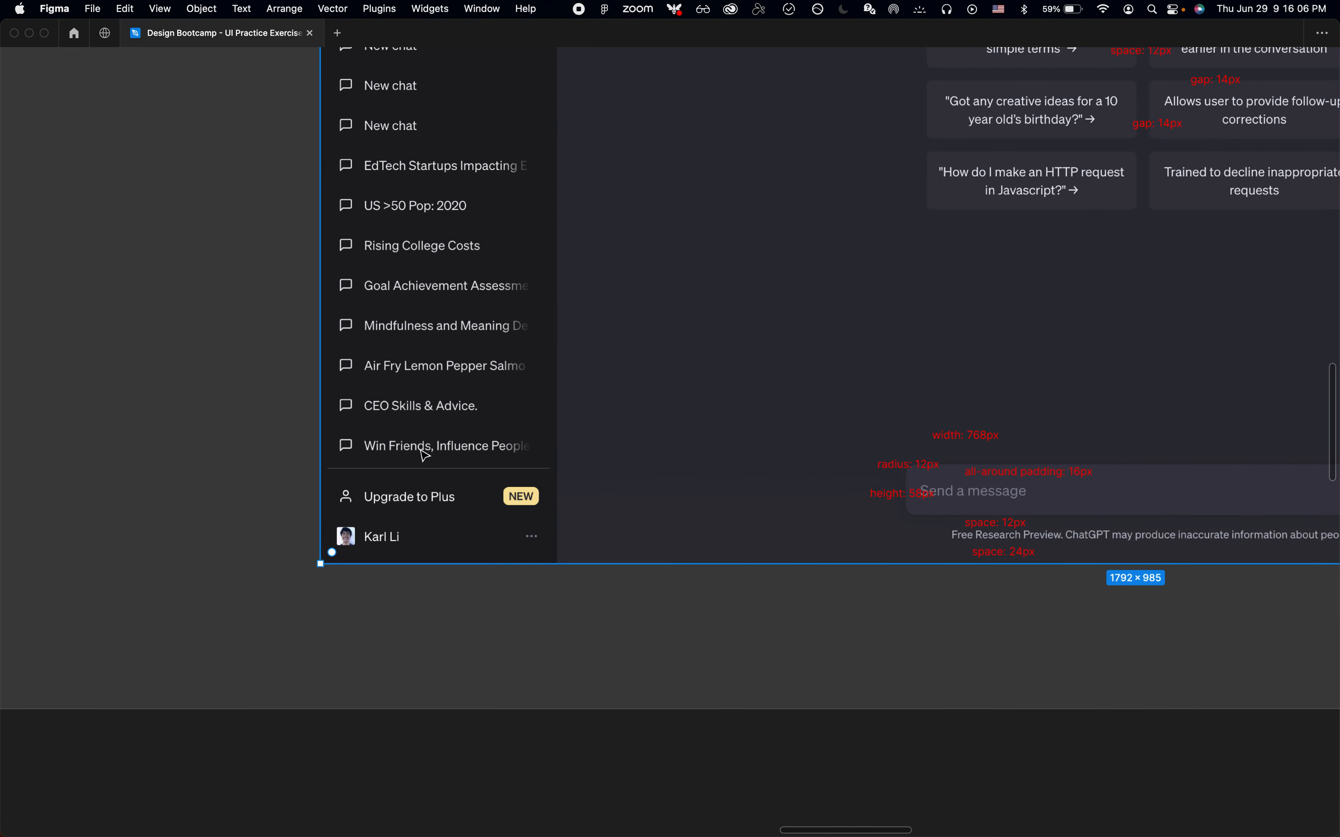
scroll(424, 456, "up", 5)
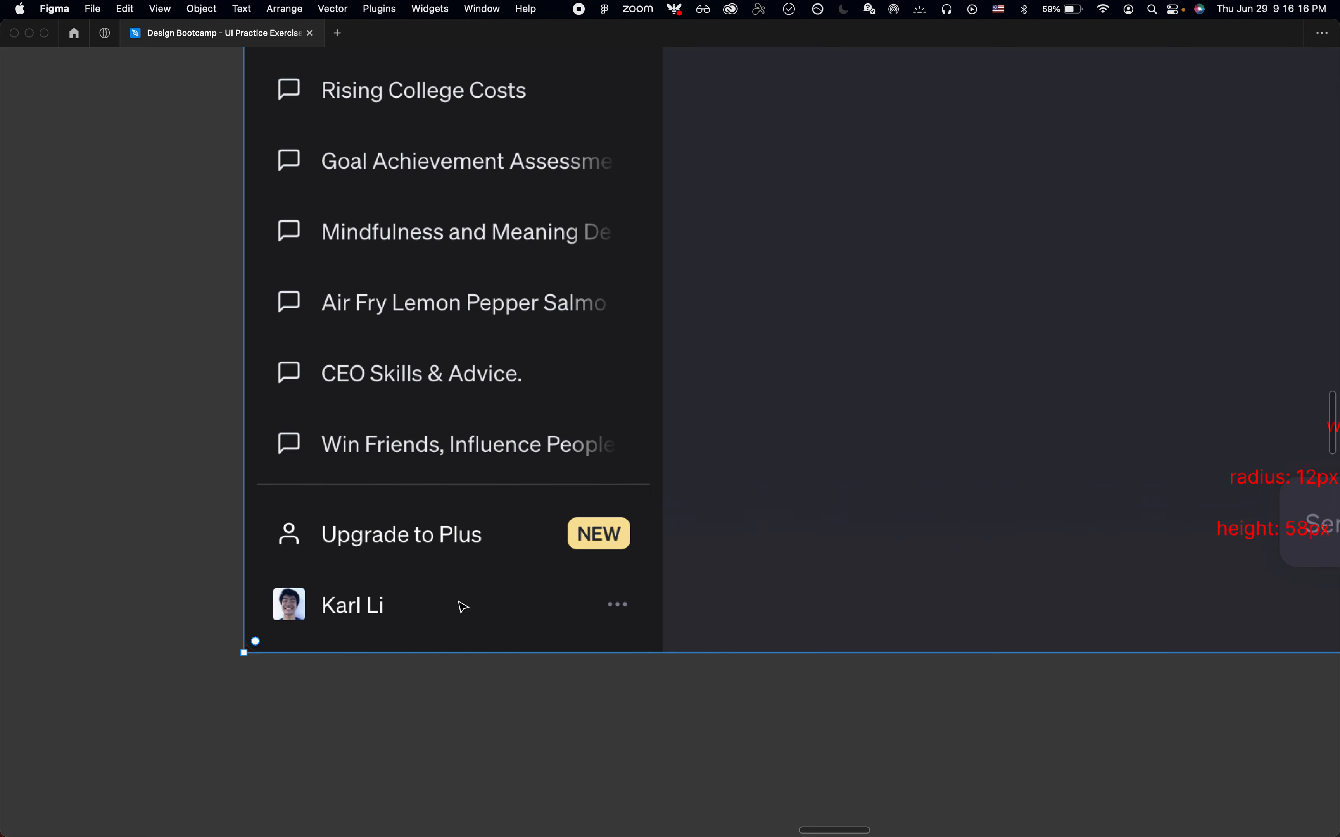
scroll(463, 608, "down", 3)
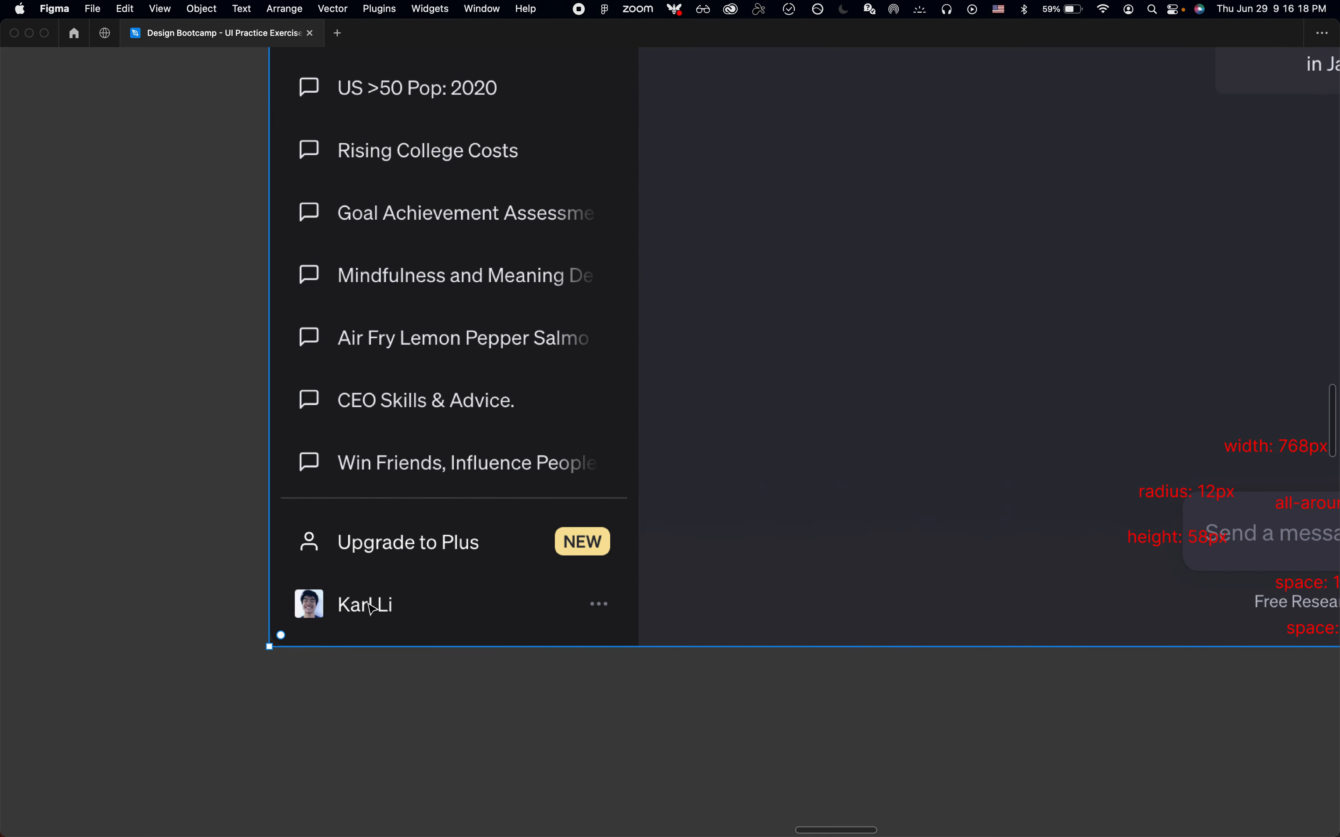
scroll(606, 604, "up", 10)
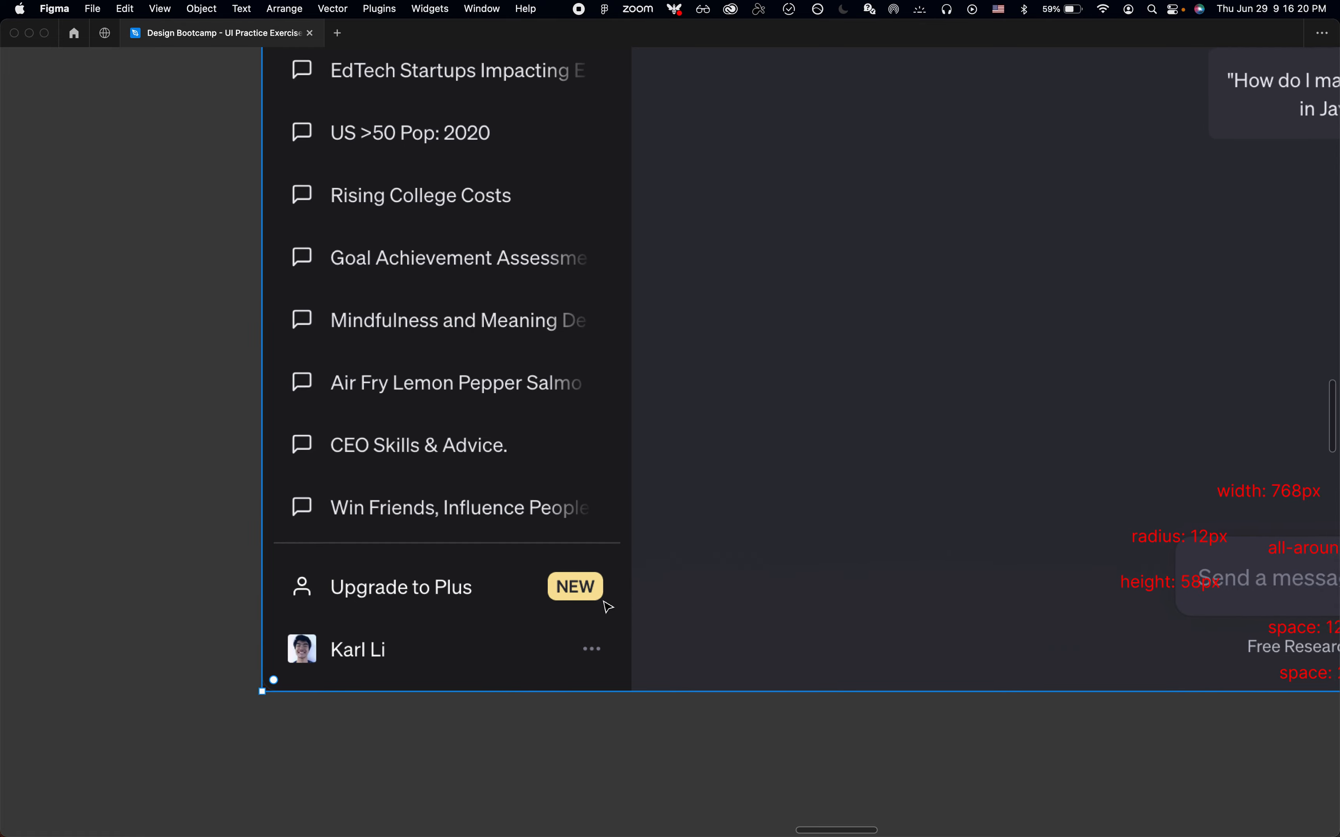
scroll(518, 437, "up", 10)
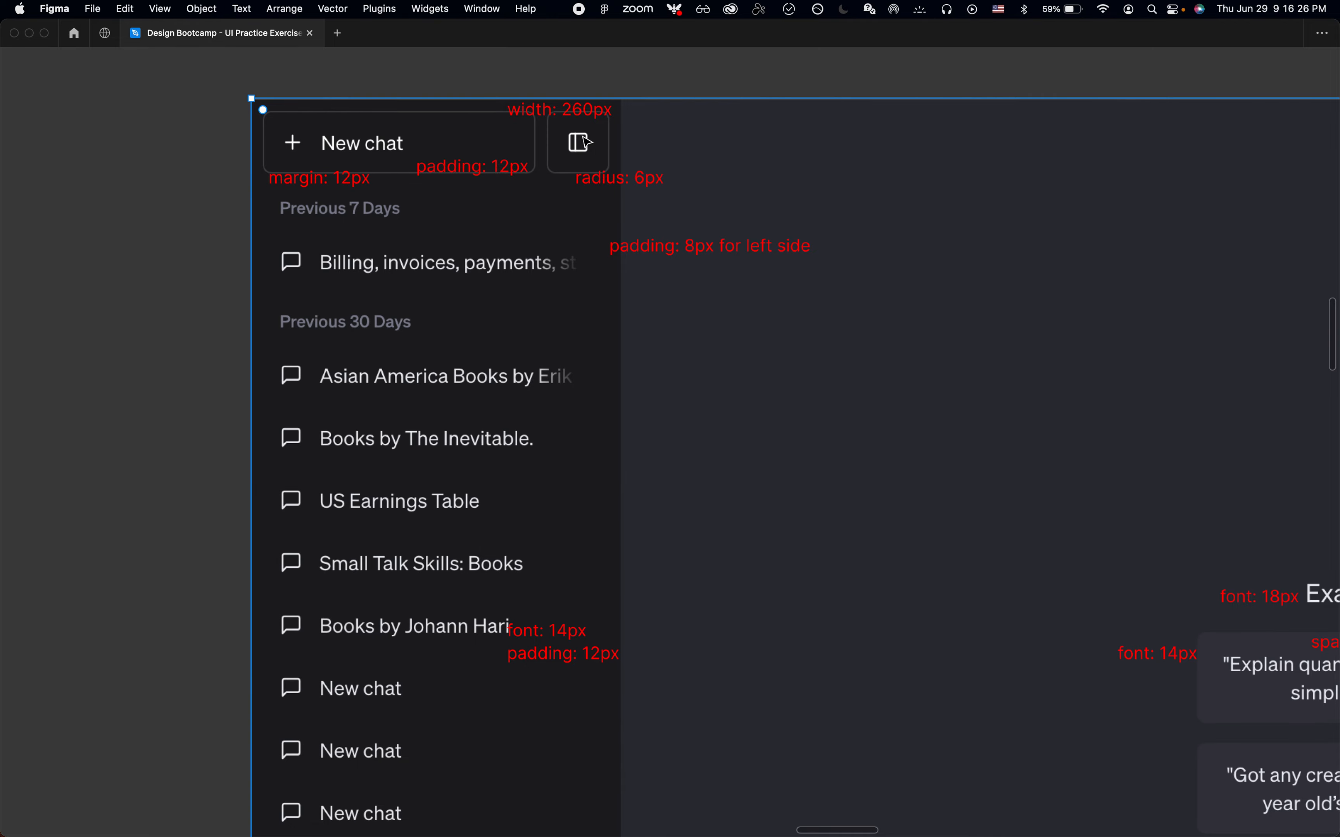
scroll(550, 197, "down", 10)
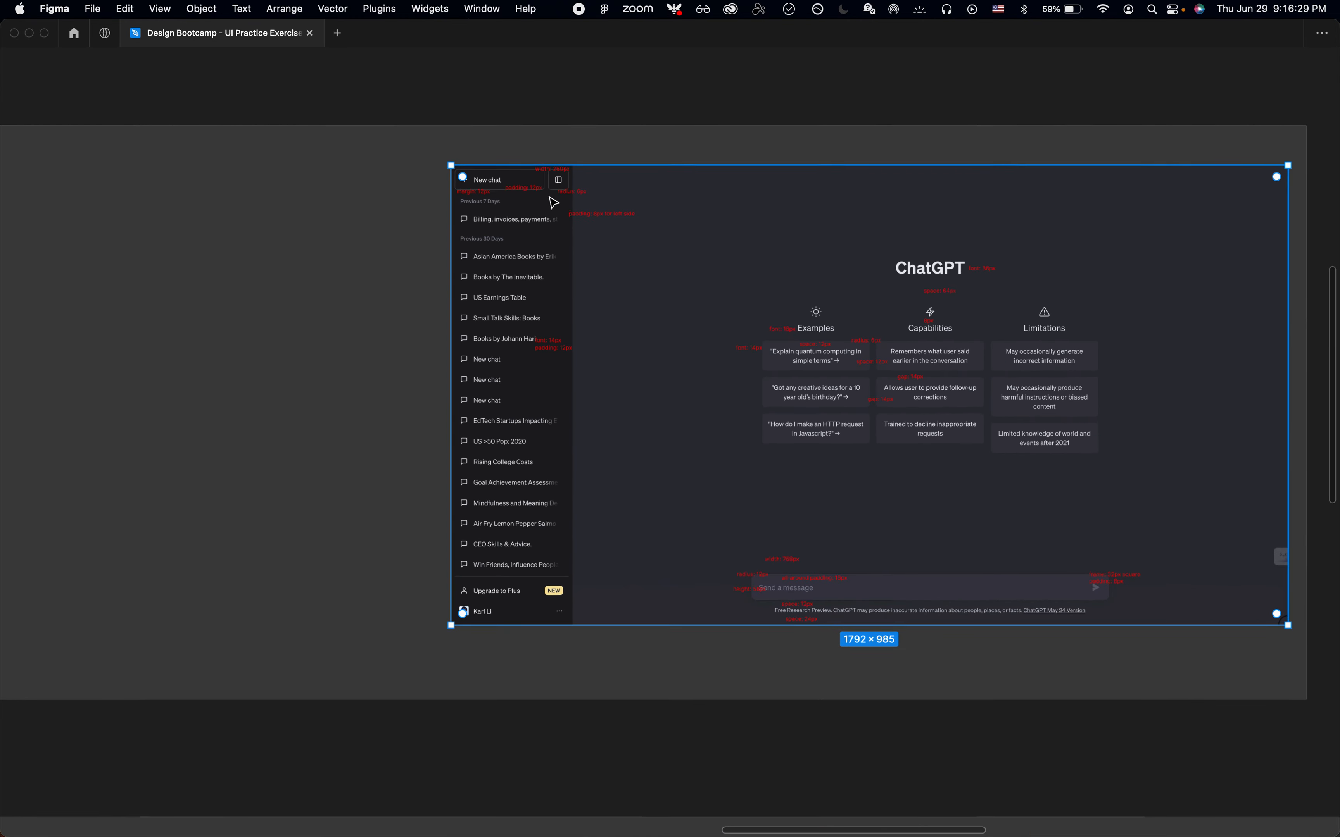
scroll(550, 198, "up", 2)
left_click(603, 156)
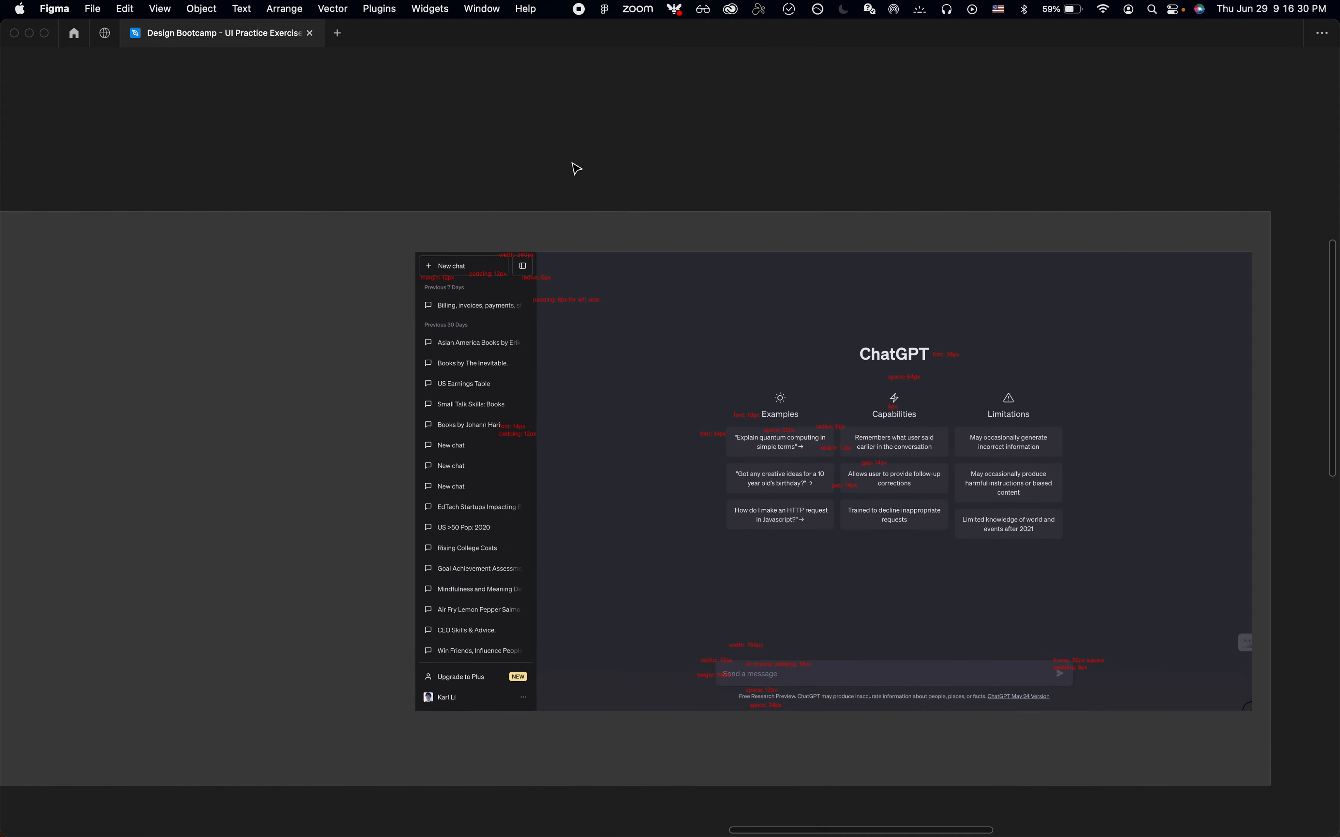
scroll(467, 281, "up", 5)
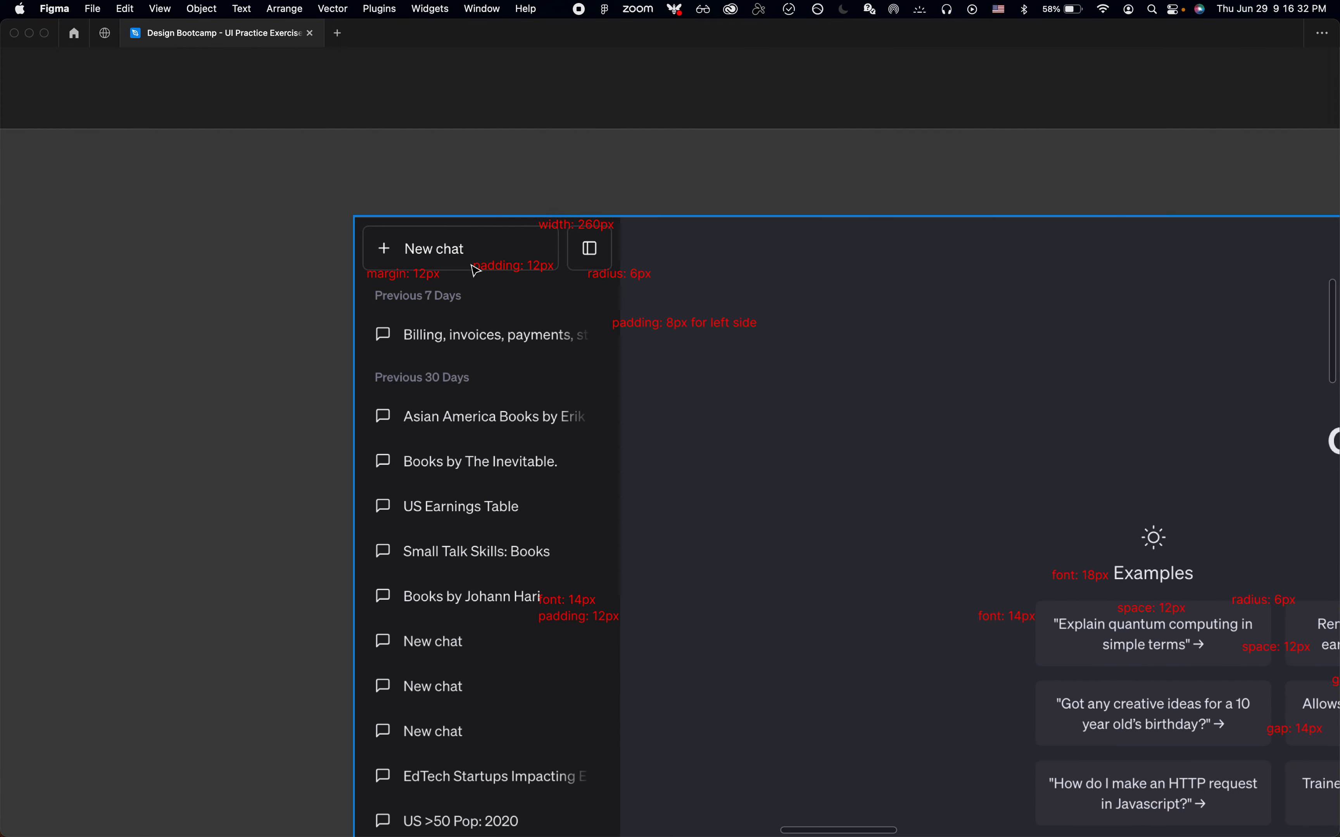
Switch to Chrome and inspect the New chat button's computed border radius values
key("super+Tab")
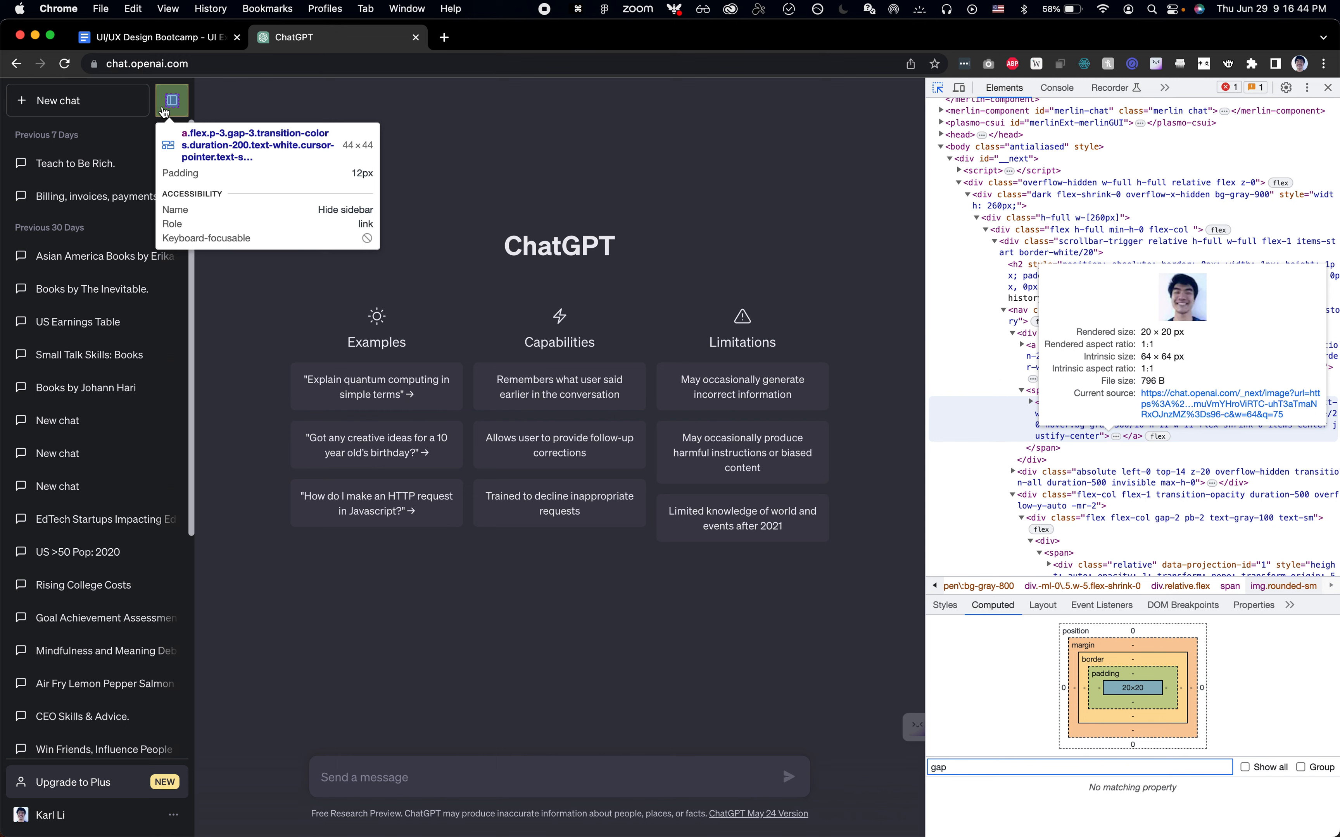
left_click(141, 114)
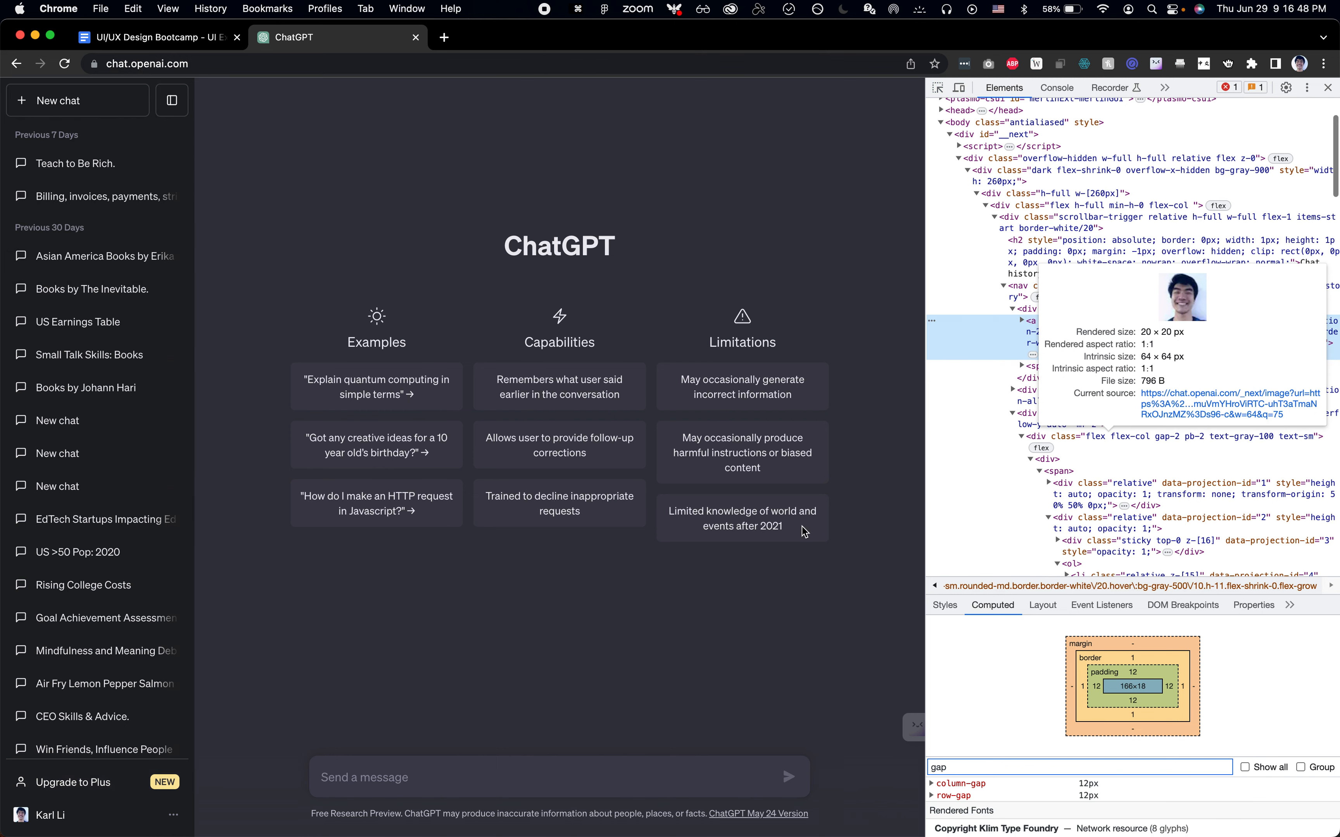
left_click(990, 761)
key("super+a")
type("radius")
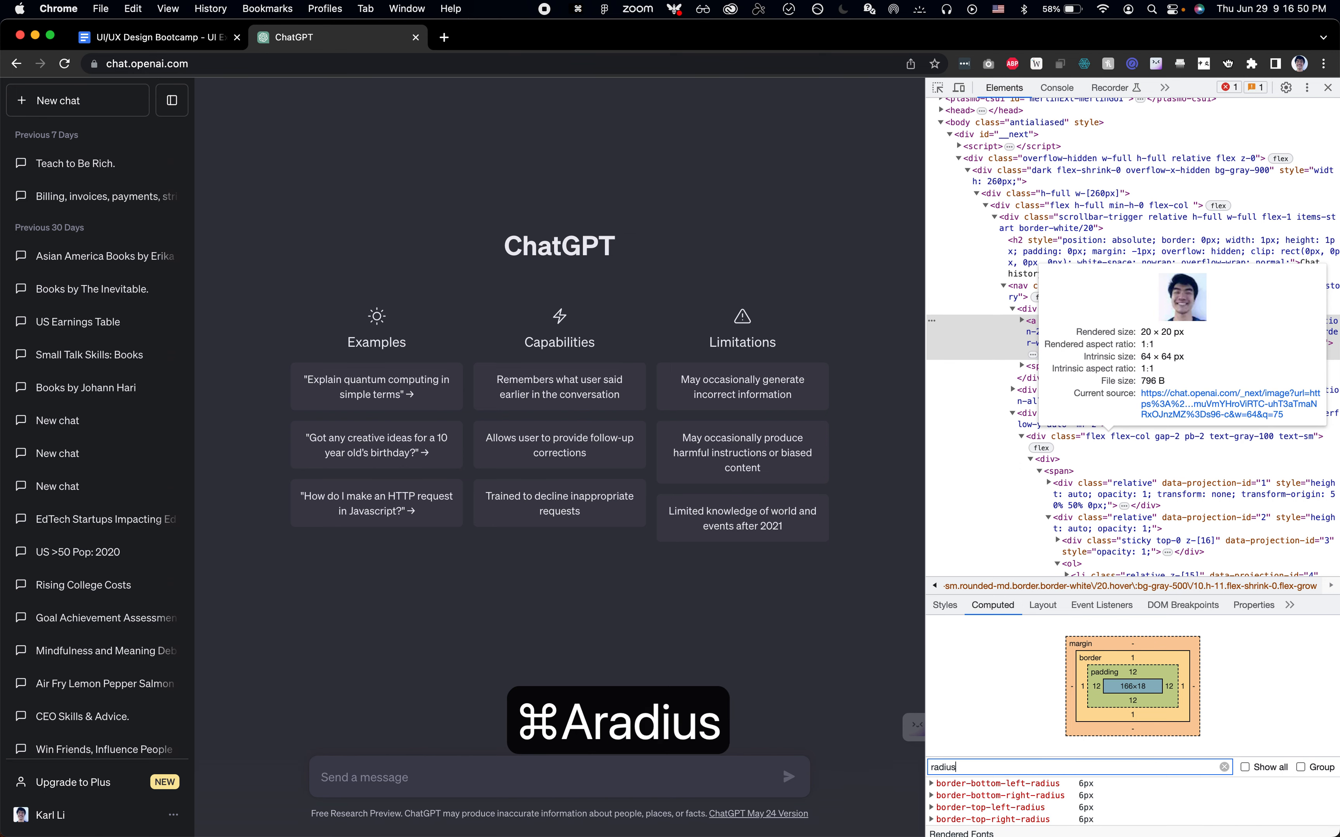
Jump back to the Components page with Page Jumper and zoom in on the Button component's variants
key("super+Tab")
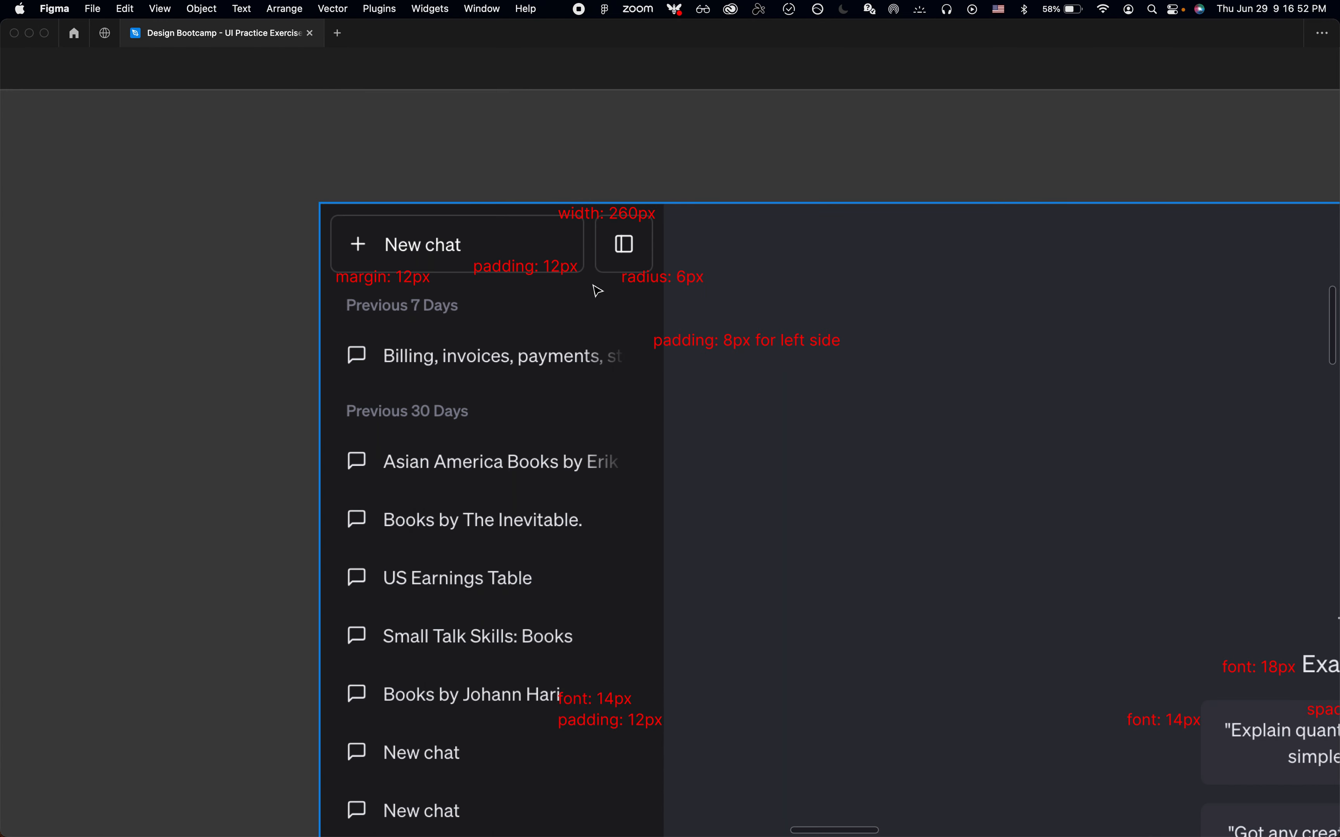
key("super+p")
type("jump")
key("Return")
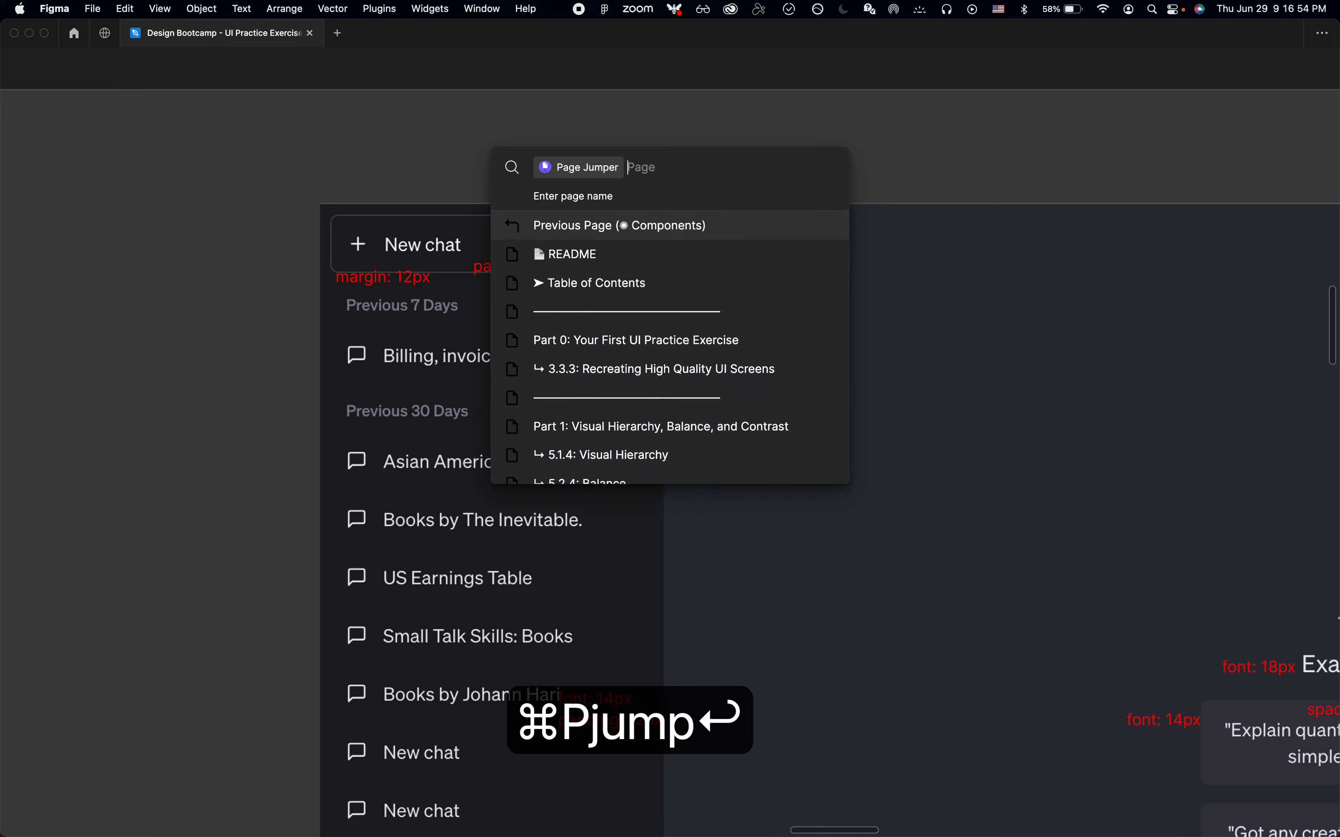
key("Return")
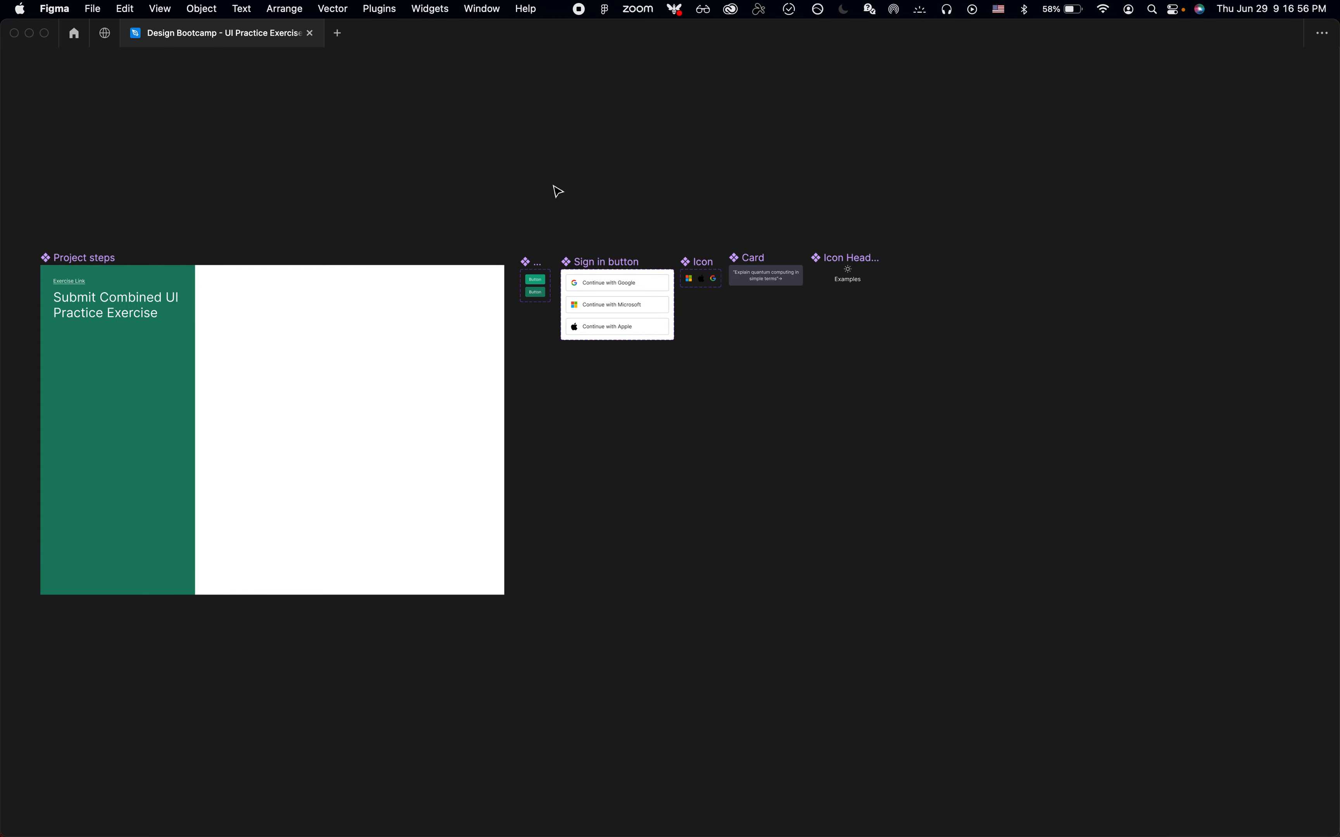
key("z")
left_click(514, 274)
left_click(514, 274)
left_click(556, 292)
left_click(566, 291)
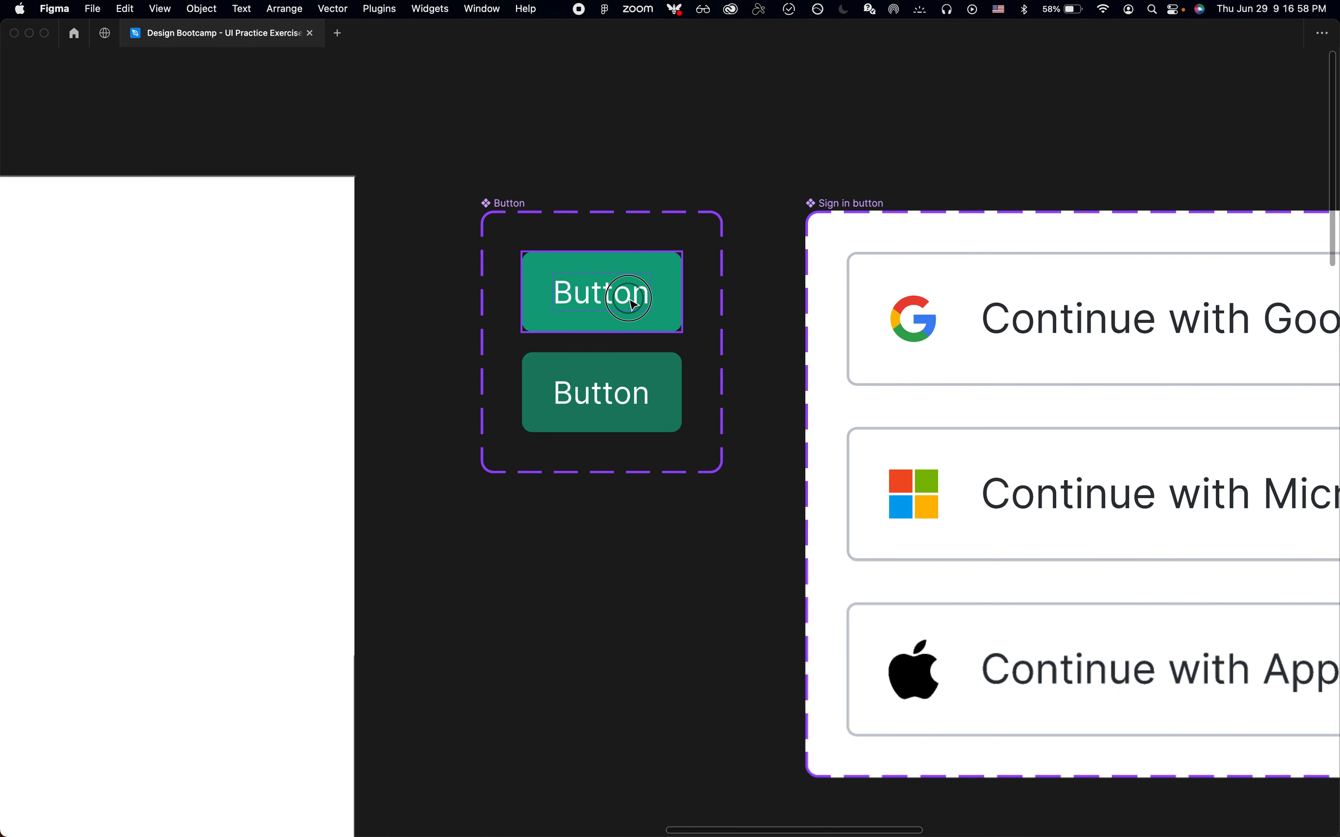
key("super+backslash")
double_click(634, 304)
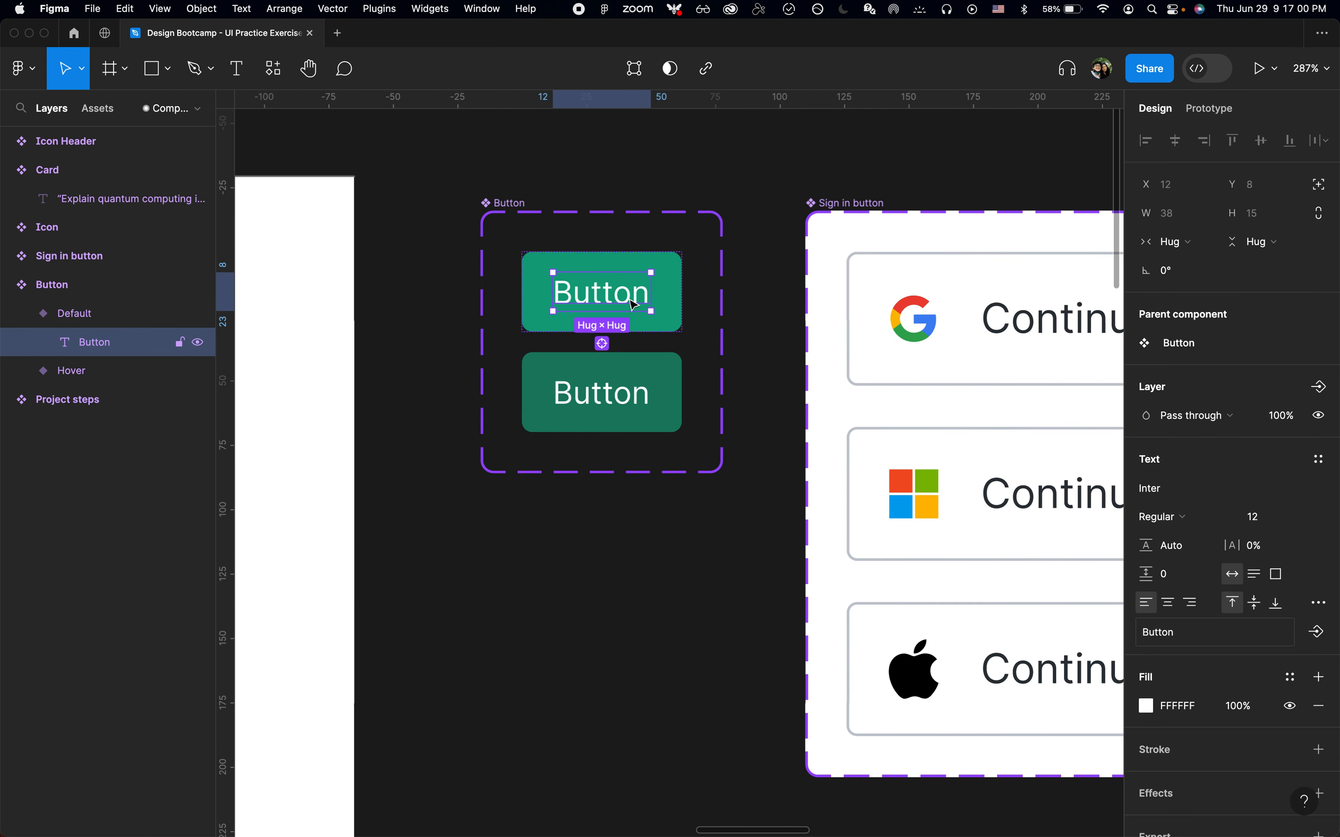
Check the New chat button's inspected styles in Chrome and return to Figma
key("super+Tab")
key("super+shift+c")
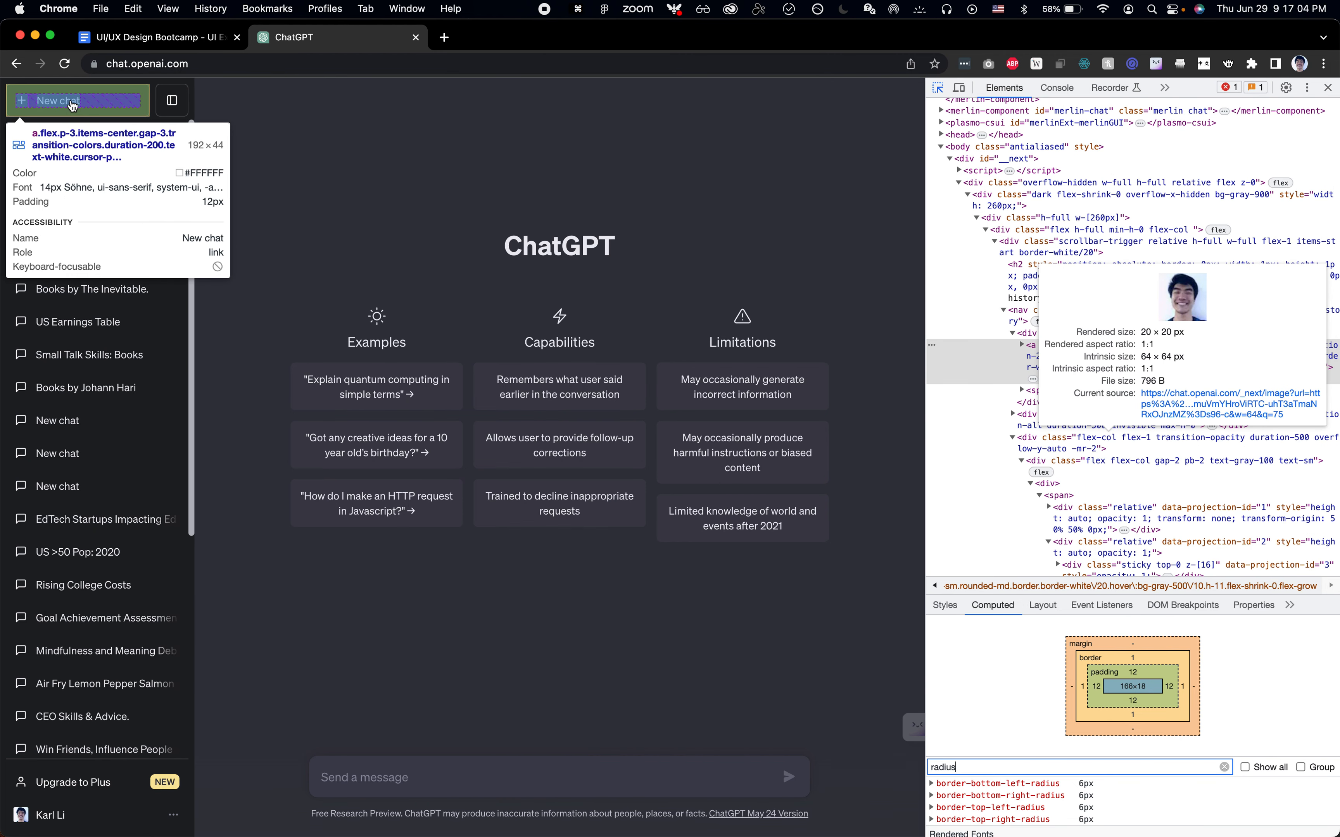
key("super+Tab")
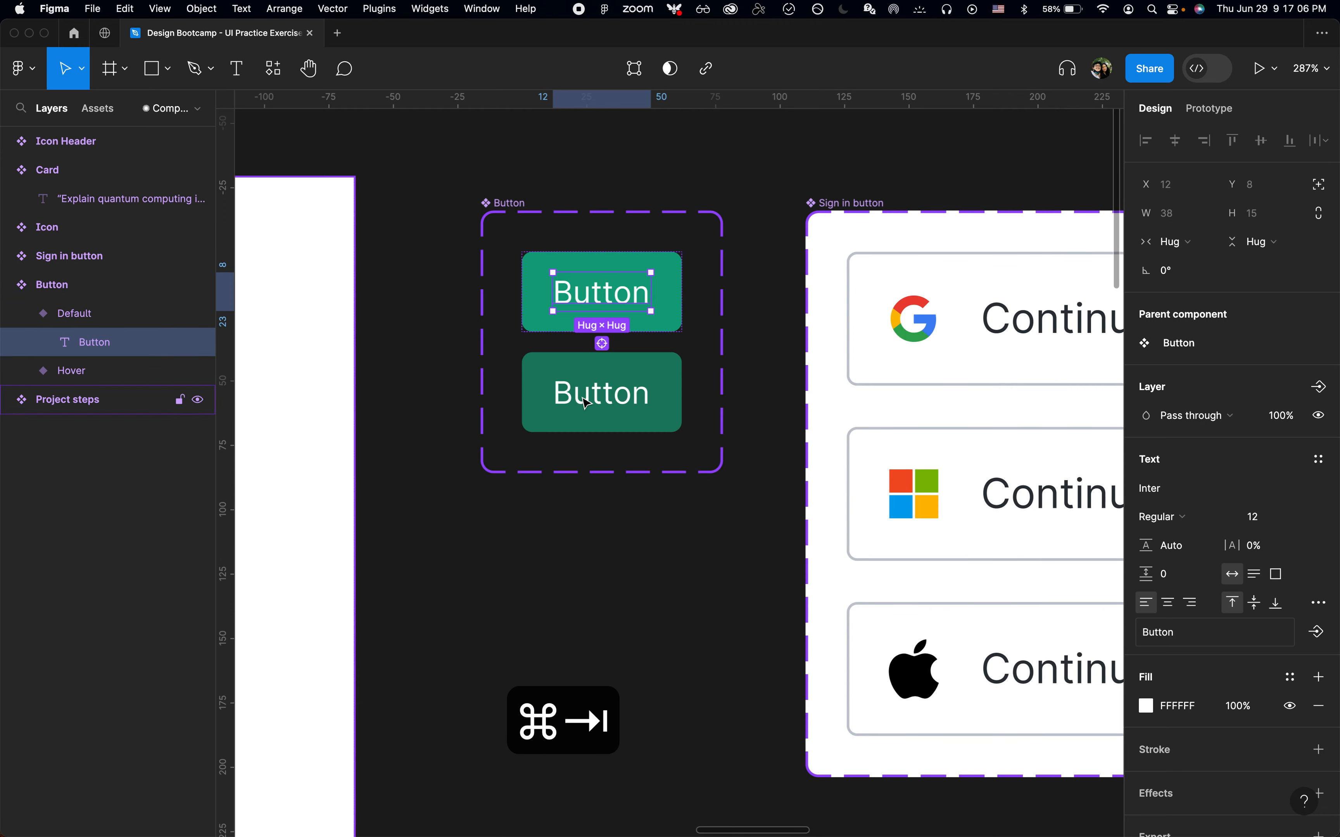
Duplicate the Hover variant of the Button component to add a third variant
left_click(678, 426)
left_click(89, 313)
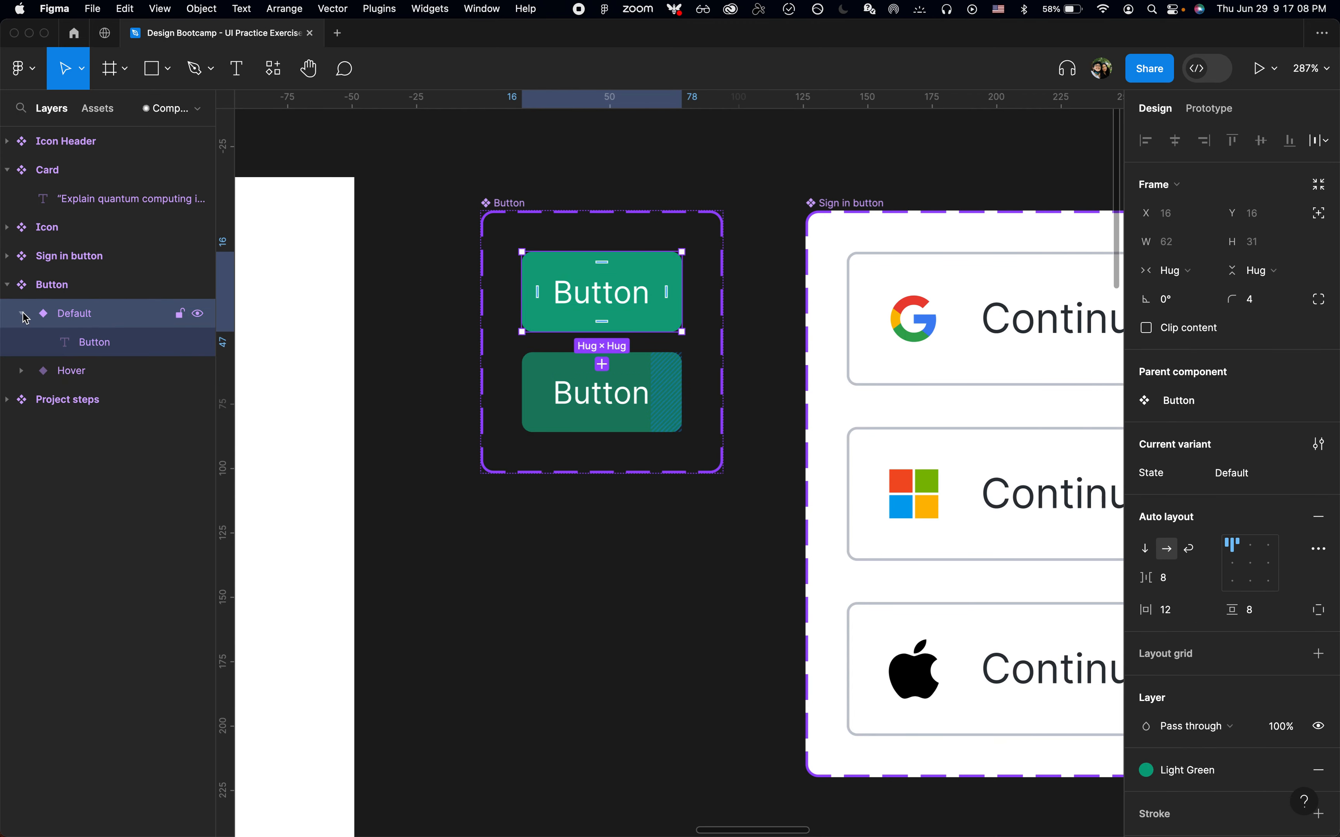
left_click(669, 392)
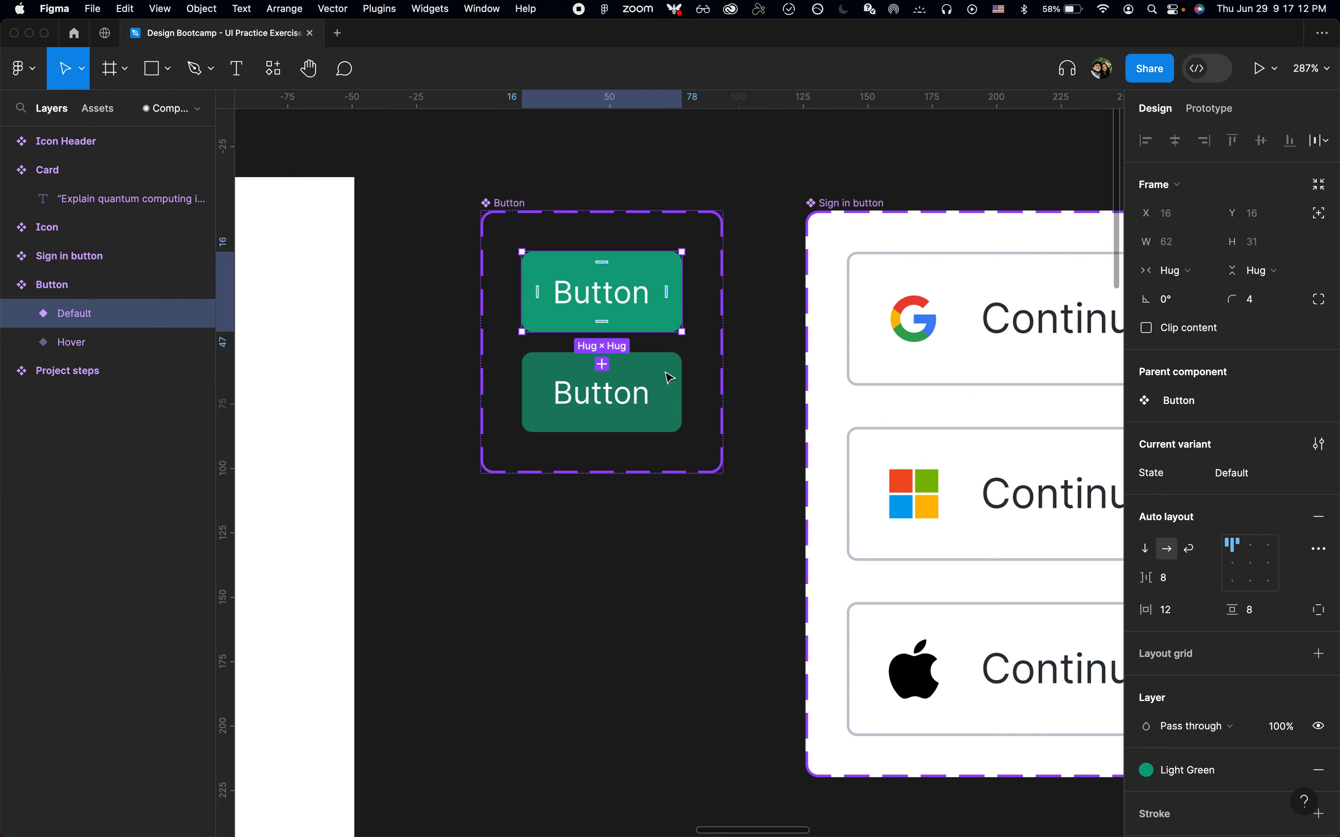
left_click(666, 391)
key("super+d")
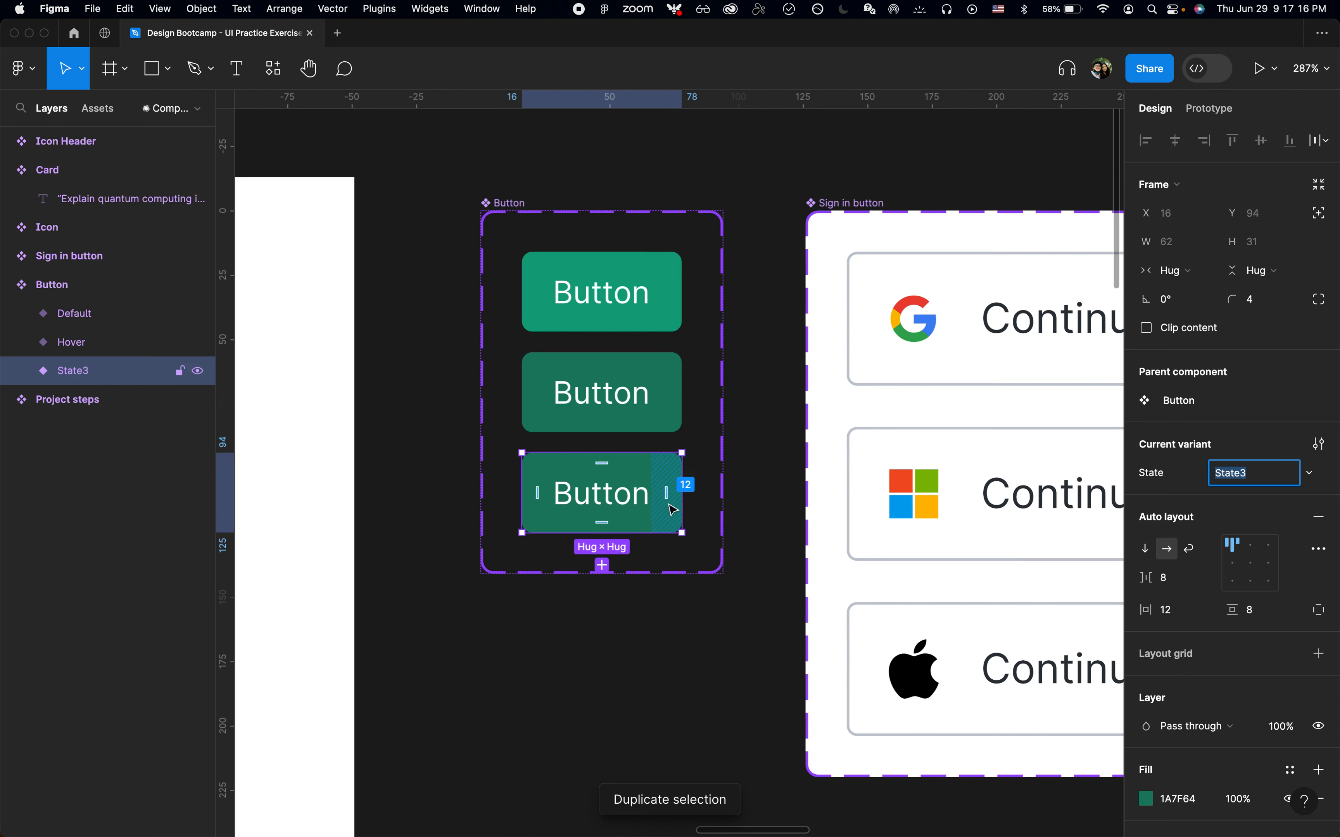
Set the new variant's State value to Default
type("Dfa")
key("BackSpace")
key("BackSpace")
type("ef")
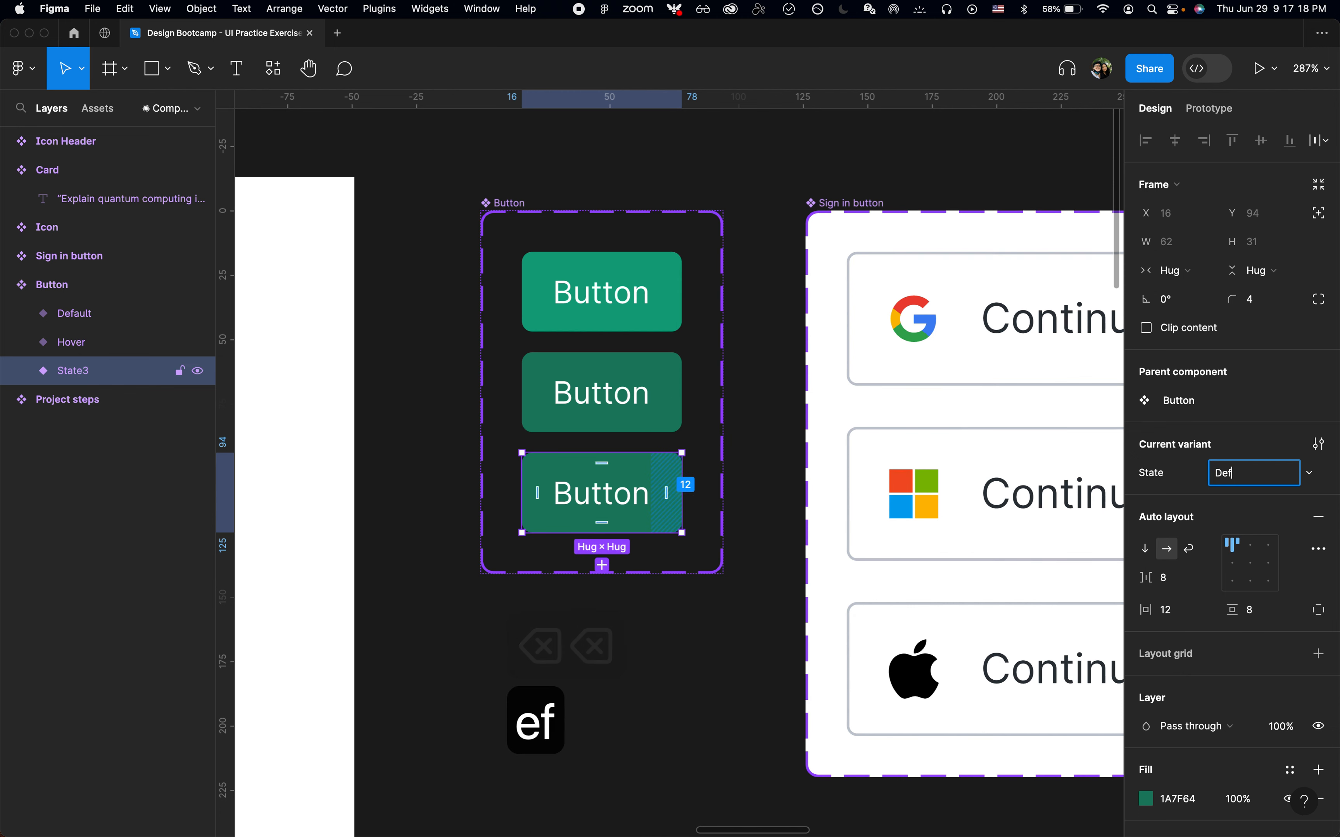
type("ault")
key("Return")
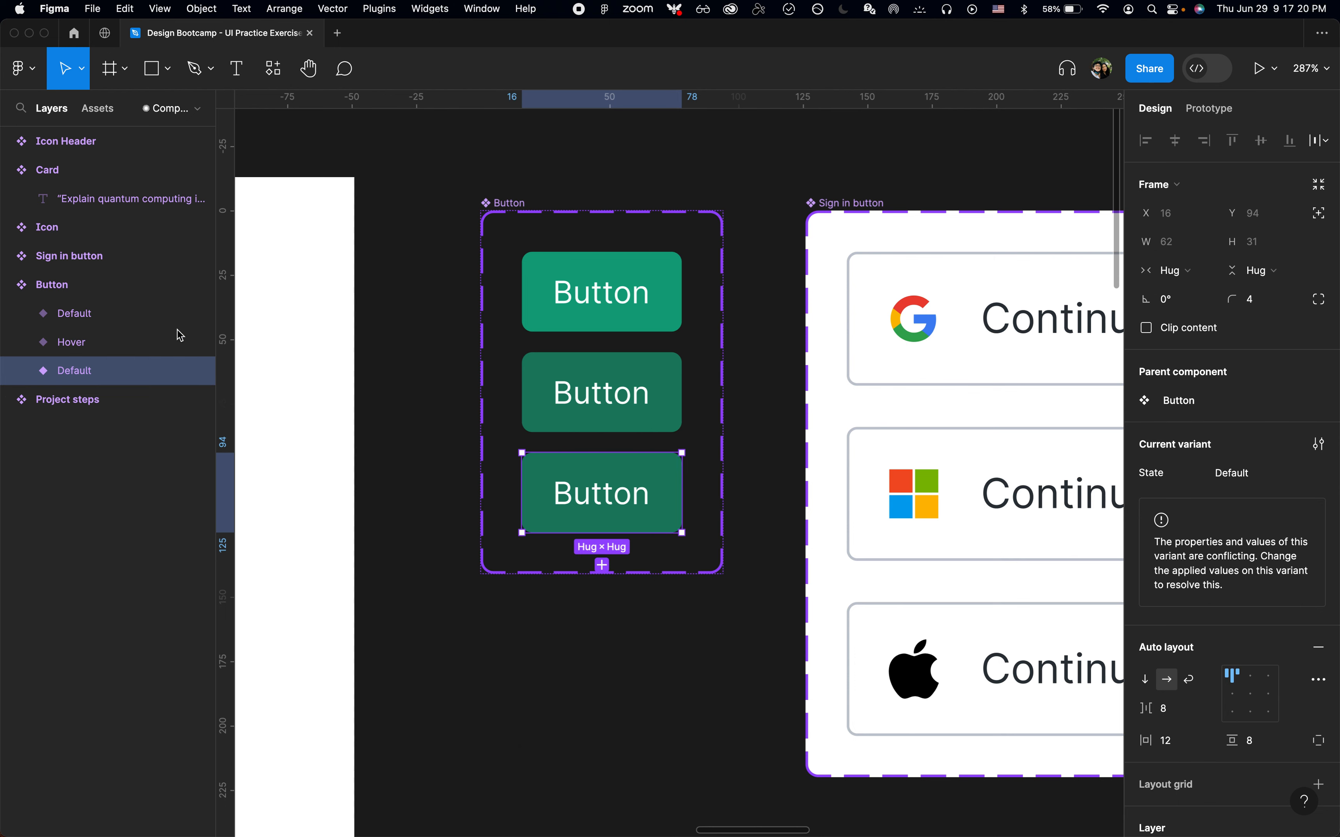
Add a variant property named Type with the value Primary to the Button component set
left_click(95, 282)
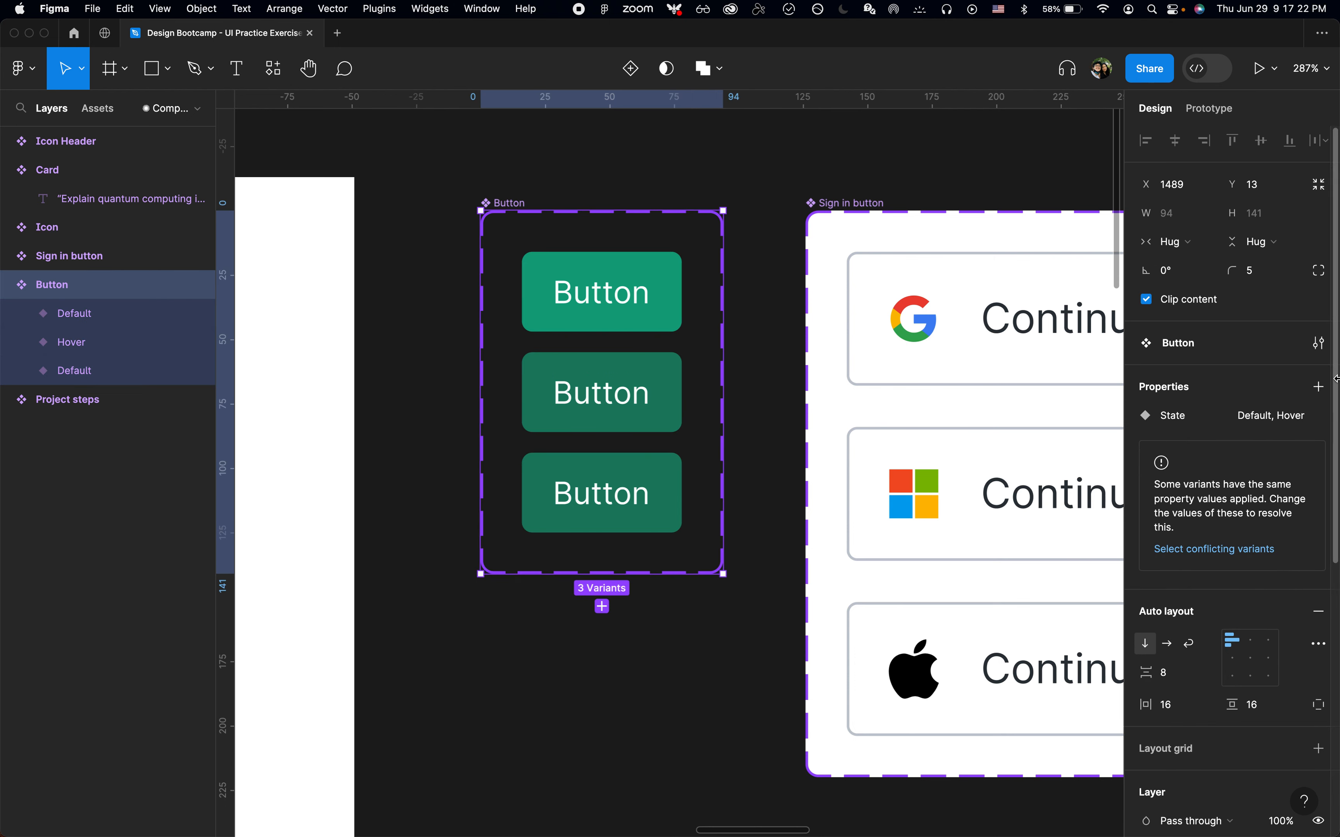
left_click(1320, 386)
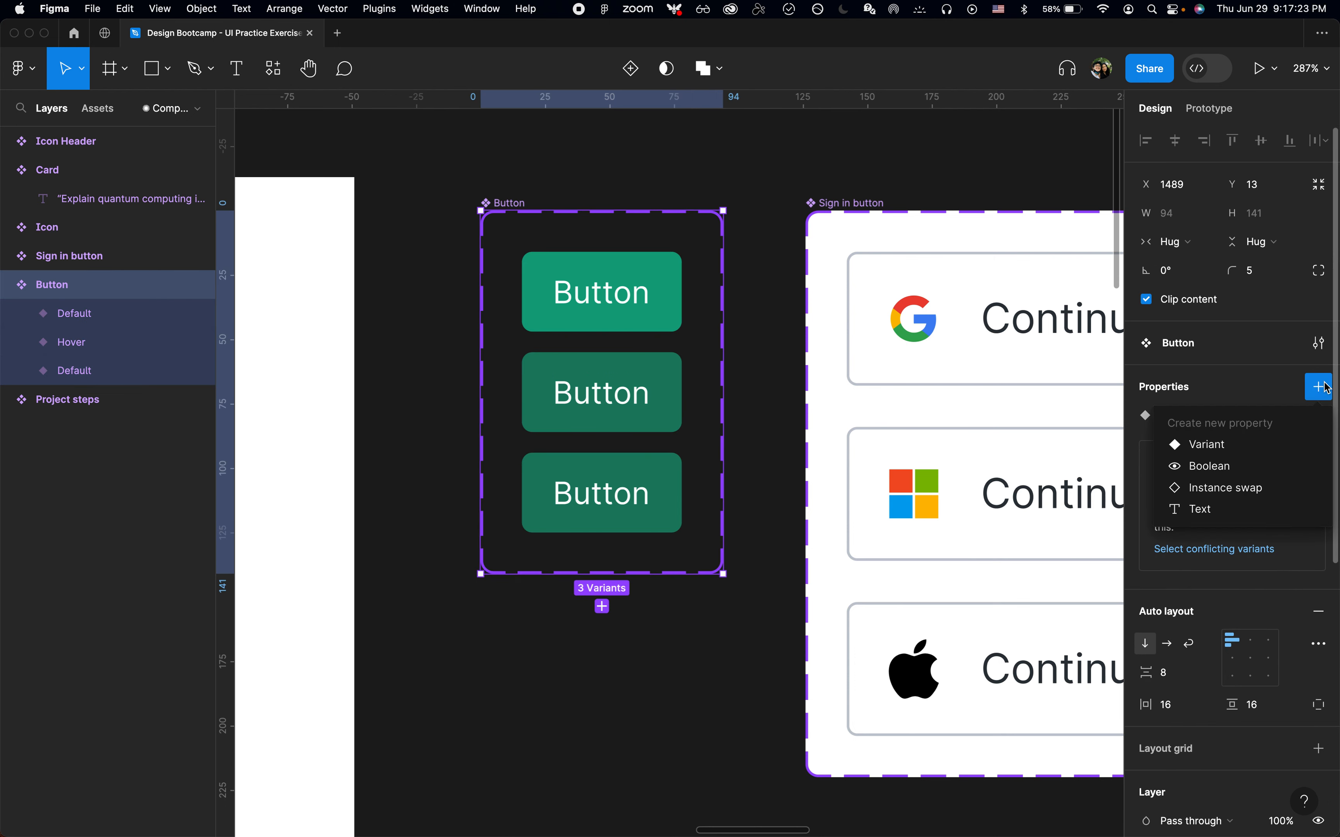
left_click(1225, 445)
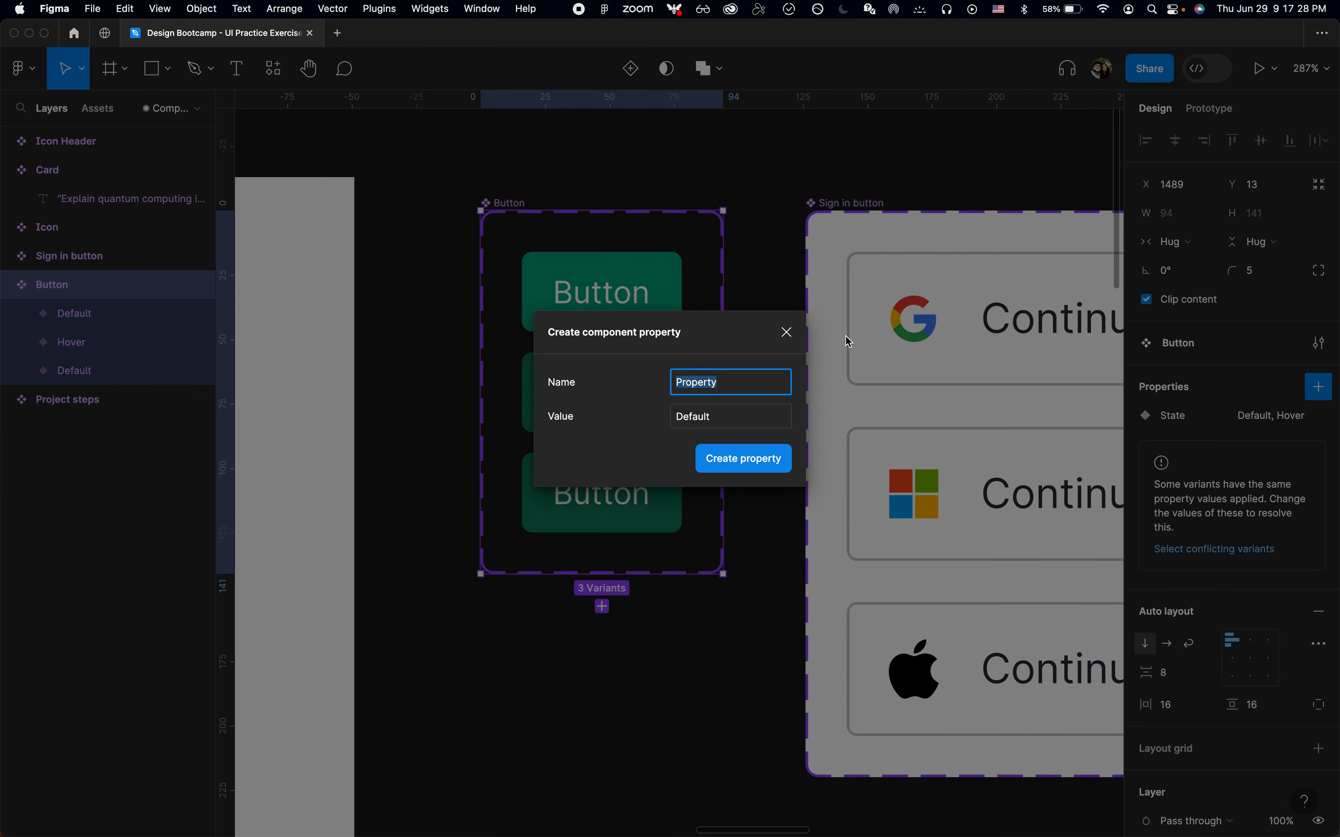
type("Type")
key("Tab")
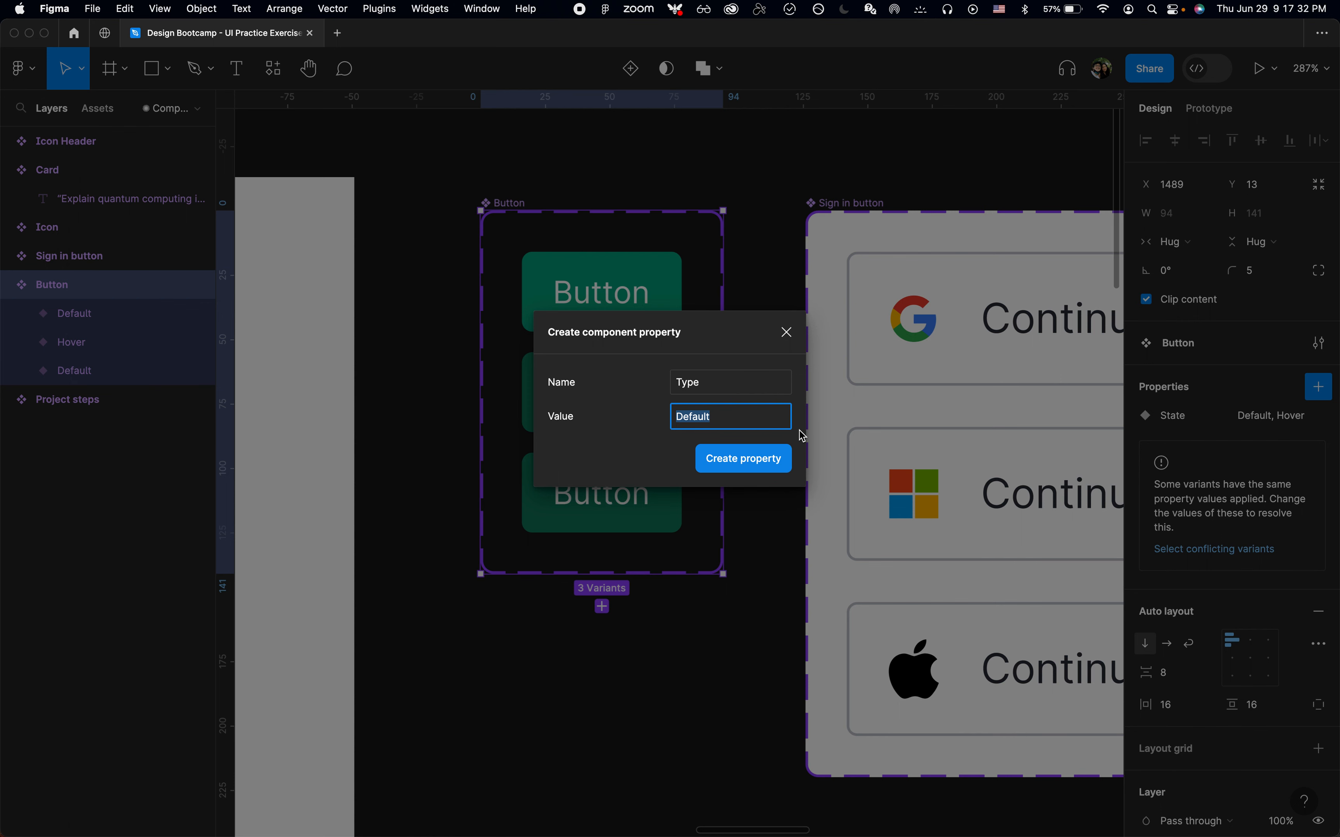
type("Primary")
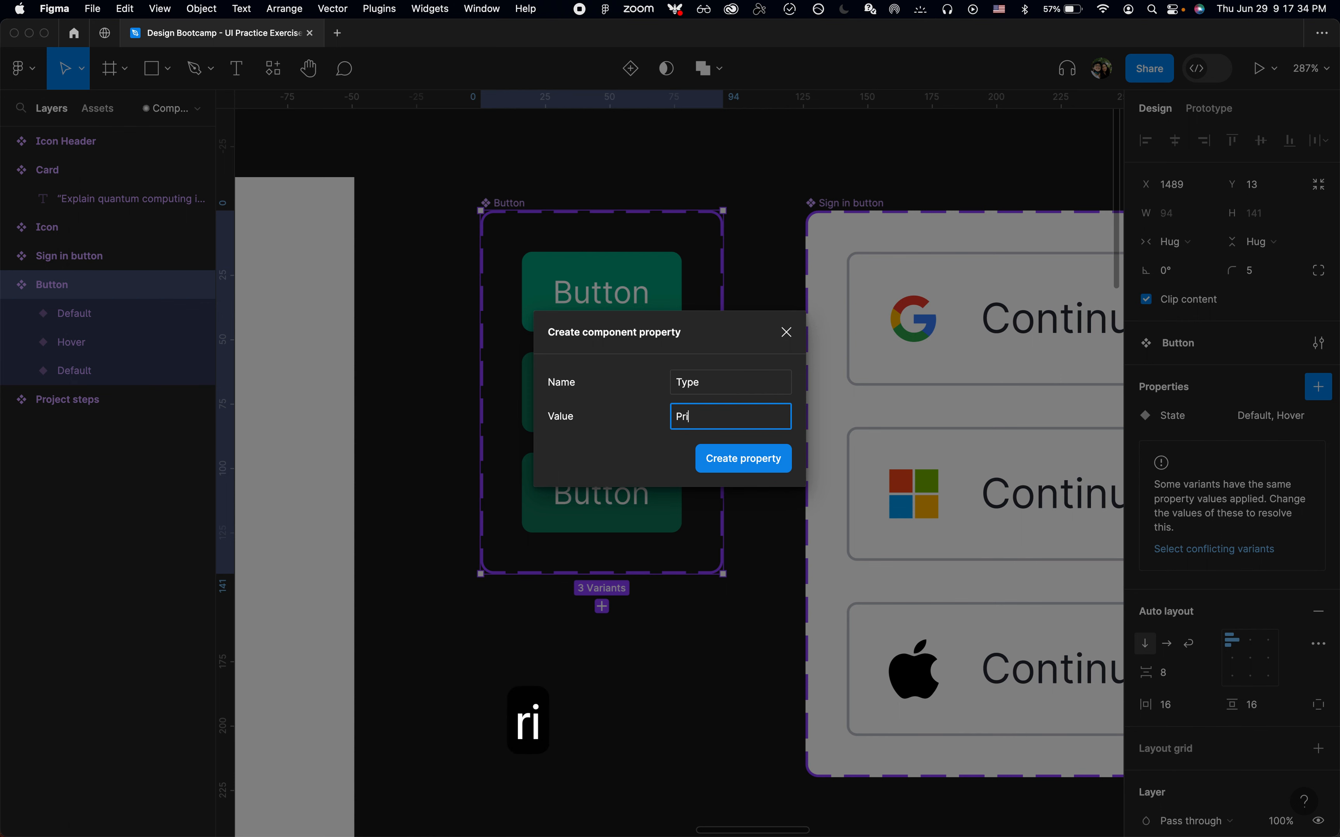
left_click(729, 454)
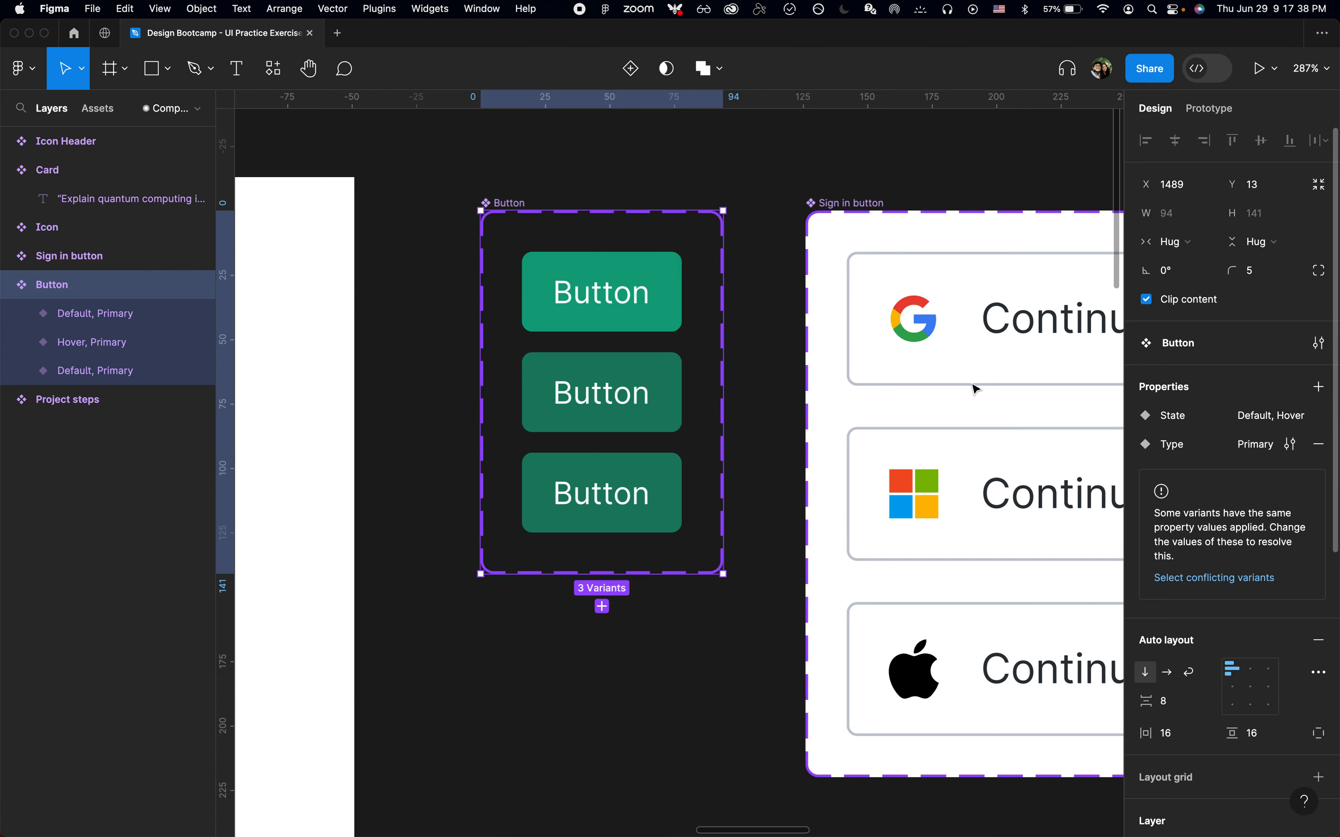
Set the third Button variant's Type value to Secondary
left_click(128, 371)
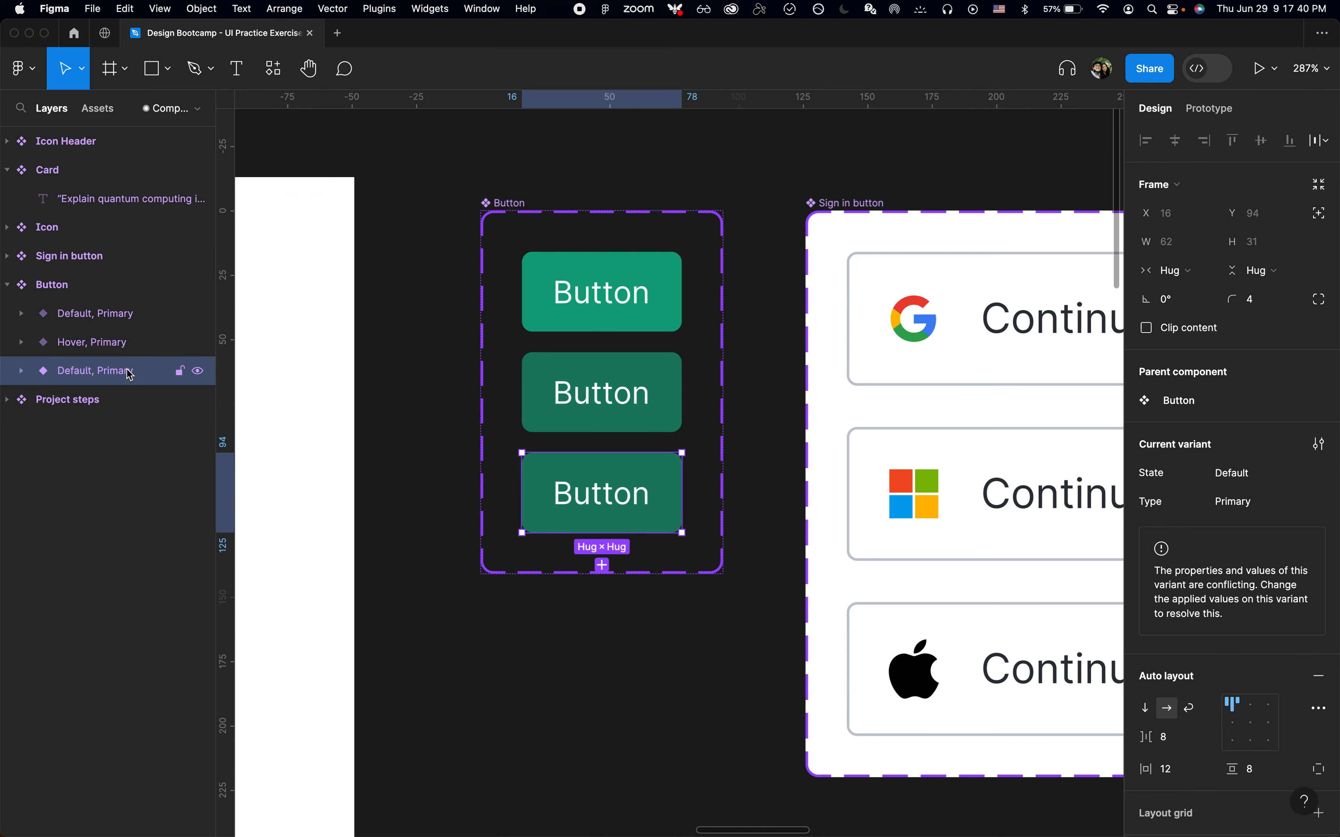
left_click(1272, 509)
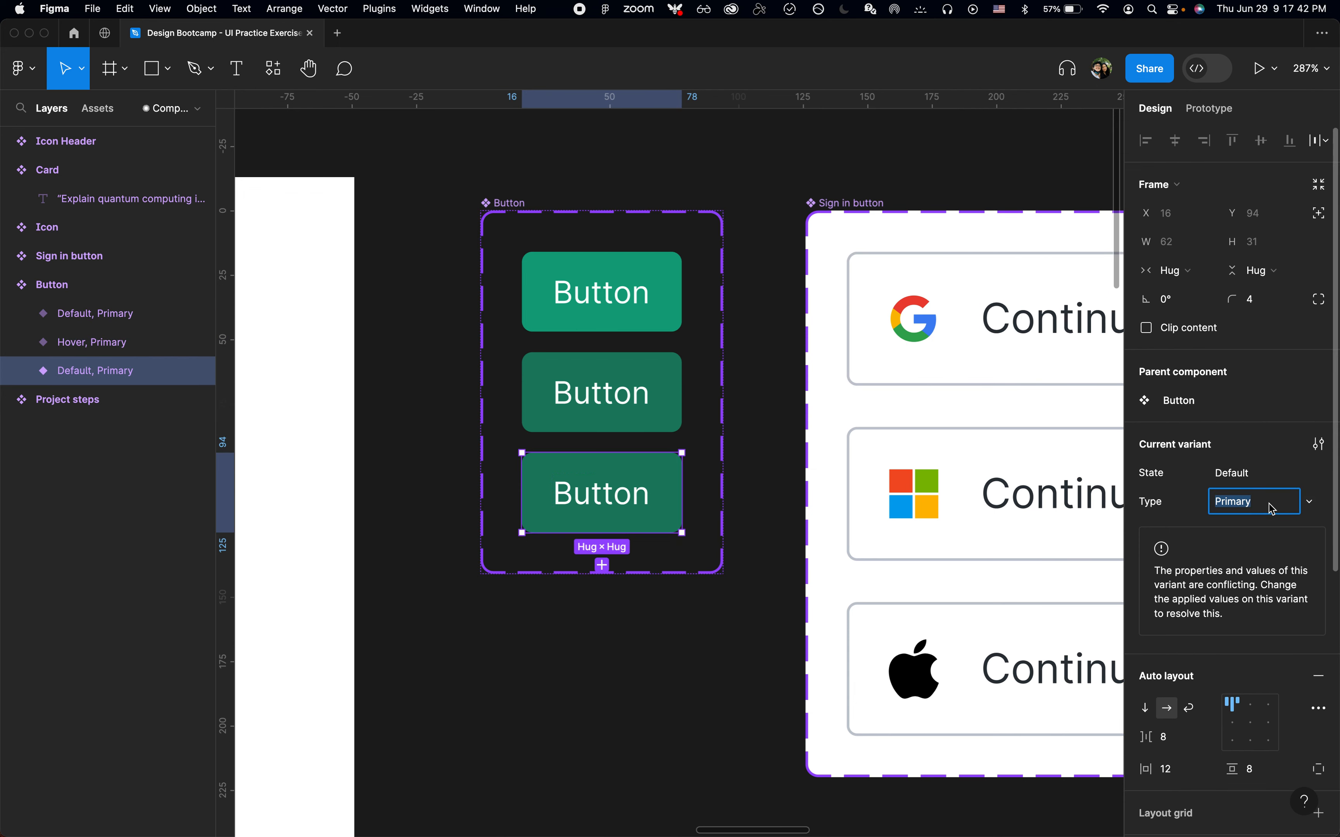
type("Secondary")
key("Return")
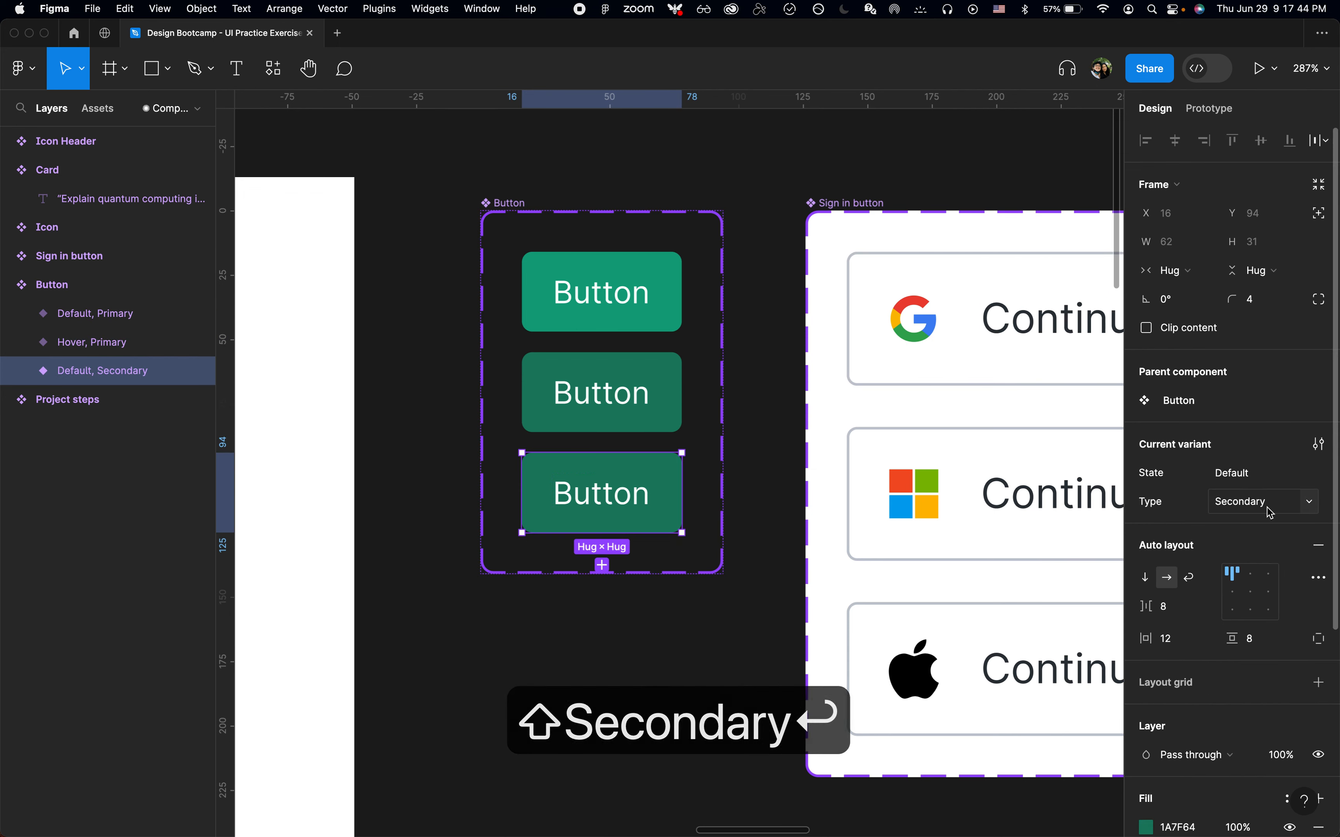
Reorder the Button component set's properties so Type comes before State
left_click(56, 290)
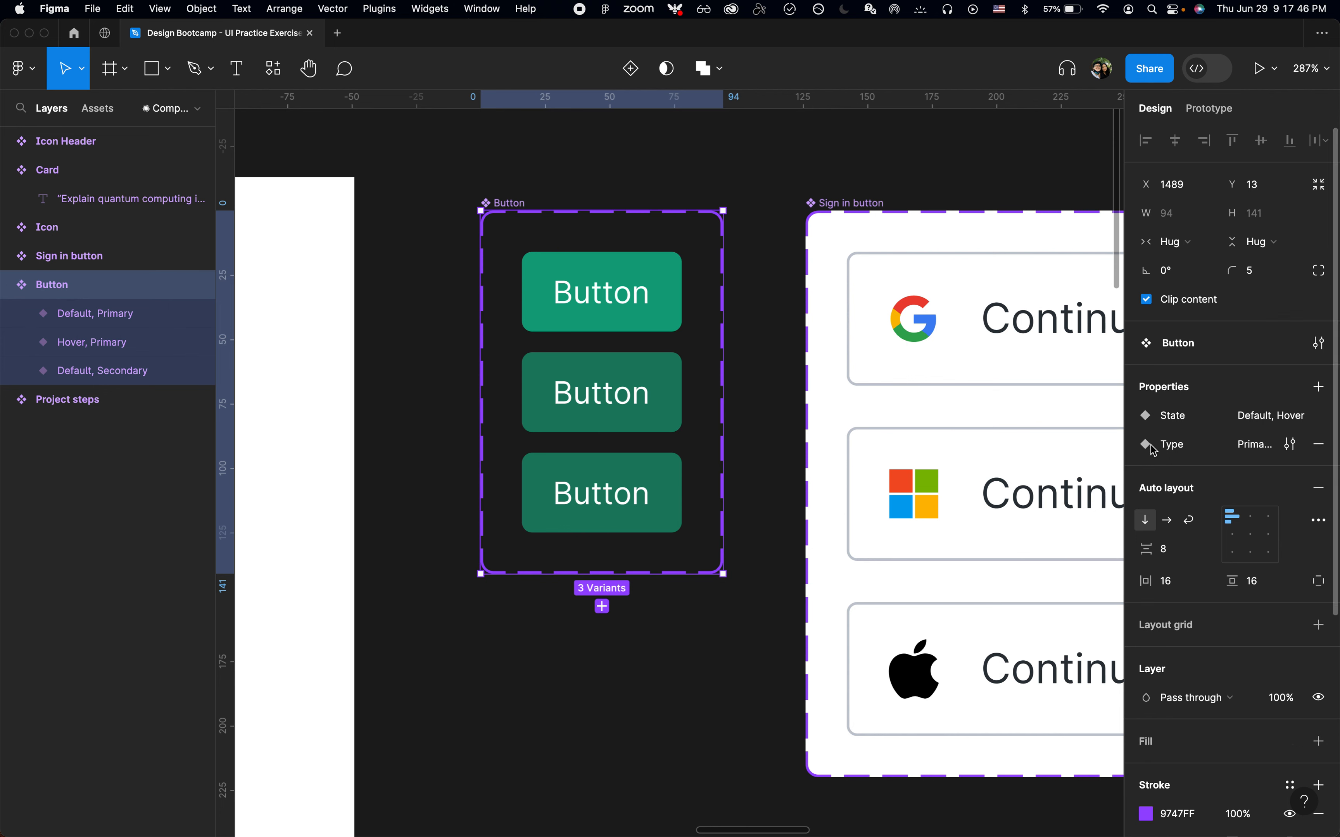
left_click_drag(1154, 450, 1155, 415)
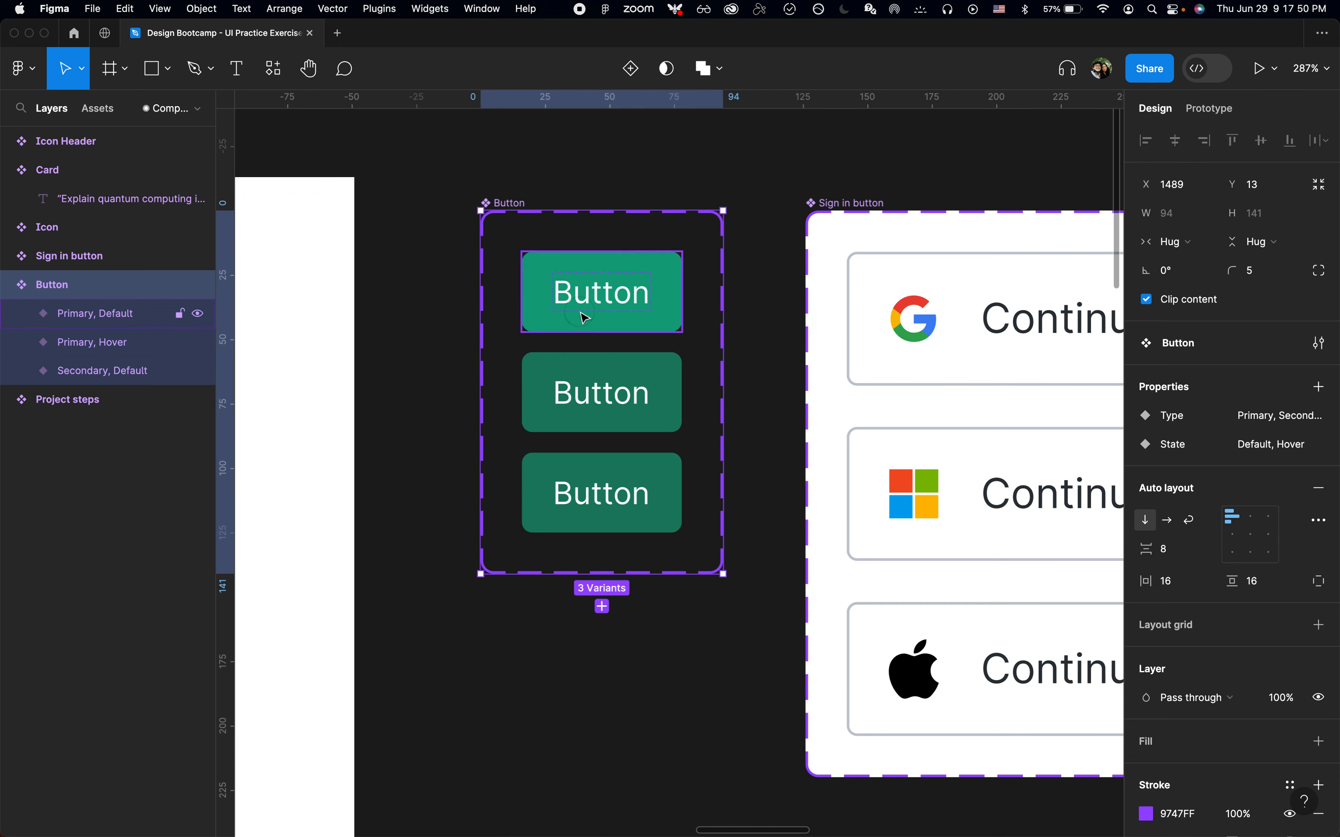
left_click(598, 390)
left_click(607, 293)
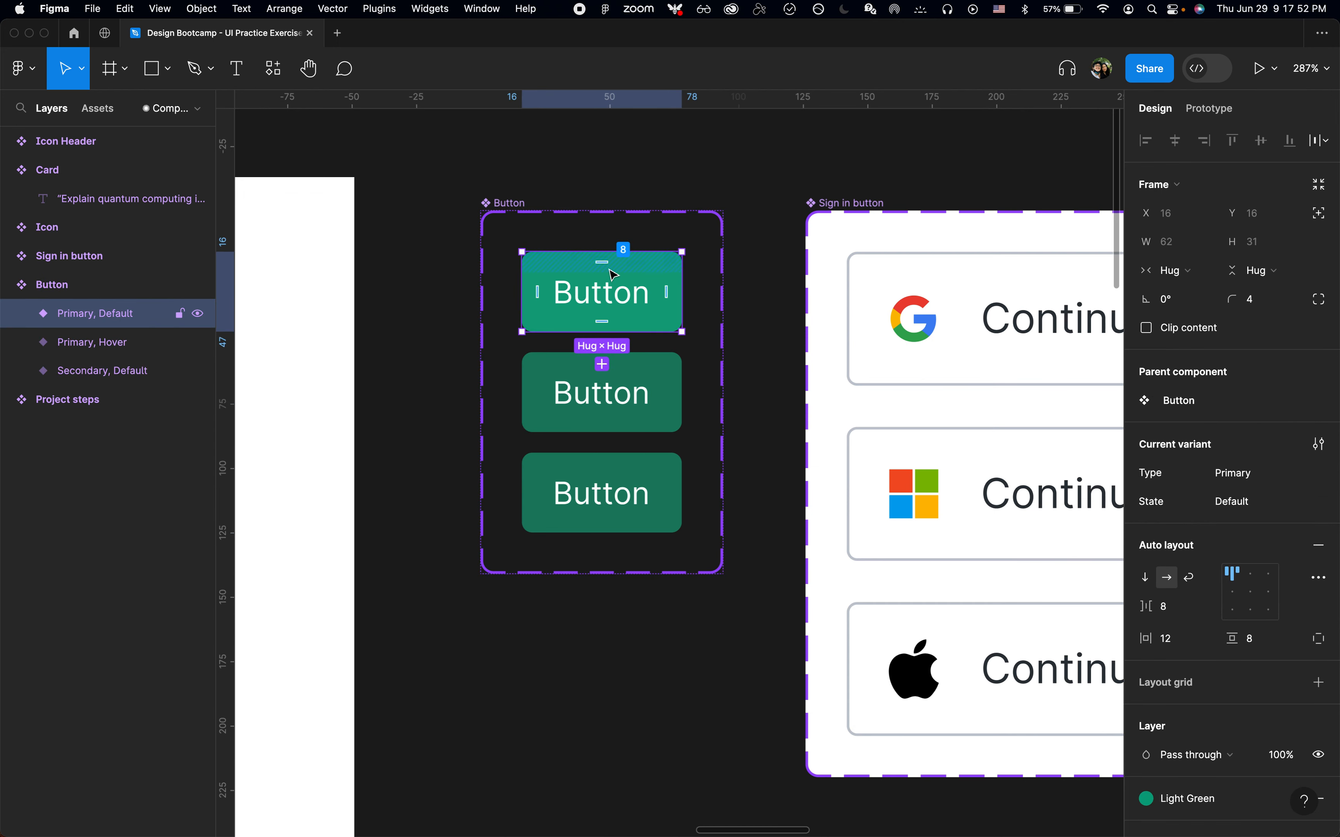
left_click(617, 402)
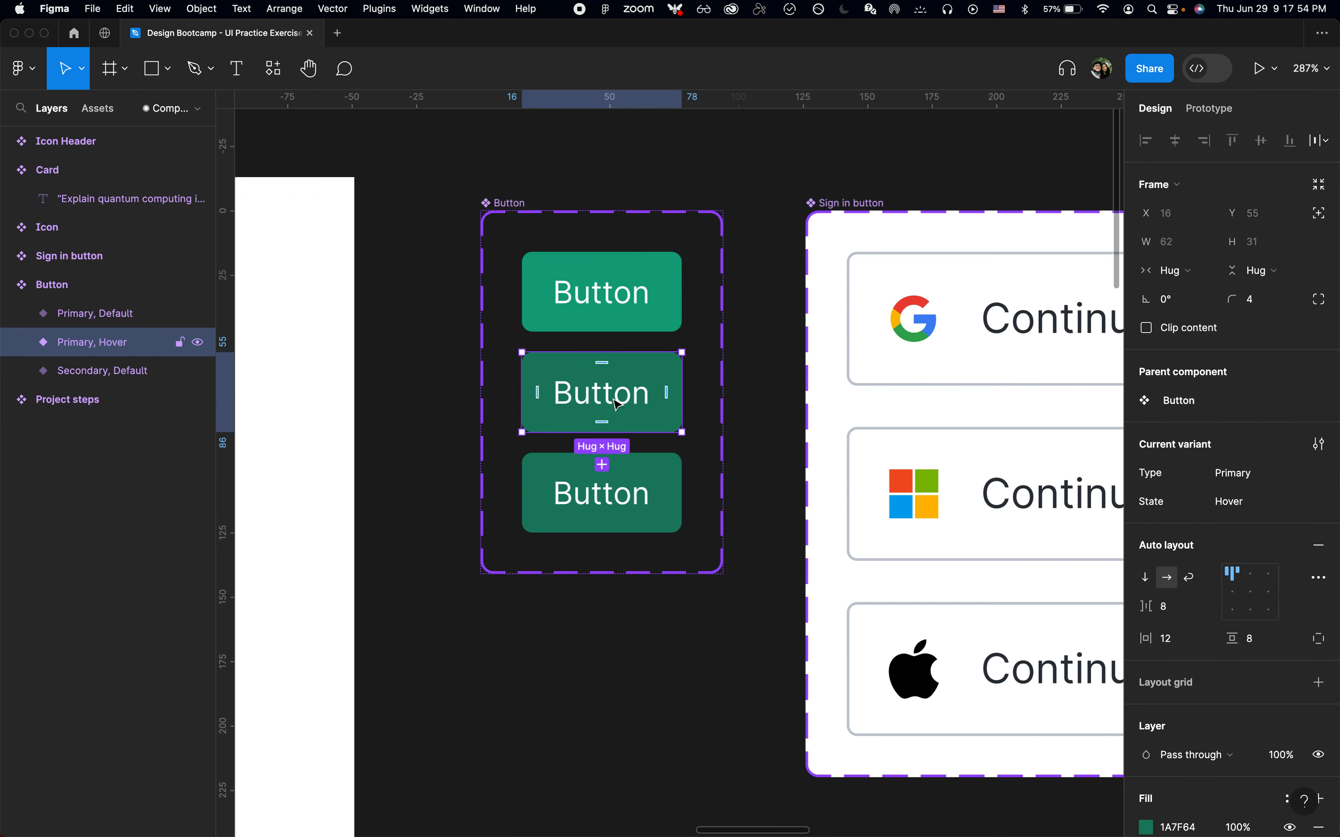
Set the Secondary variant's label font size to 14, matching the New chat button in Chrome
left_click(623, 471)
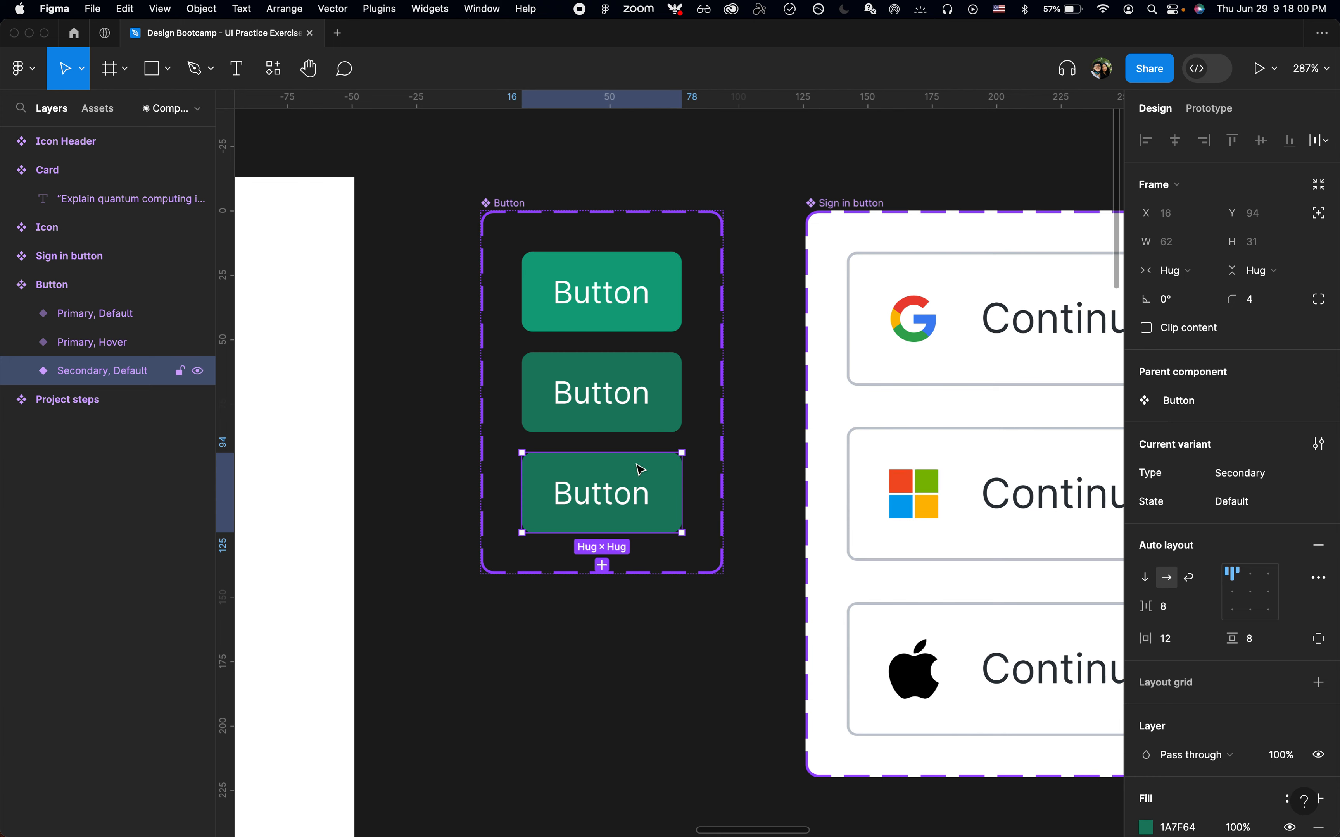
double_click(630, 496)
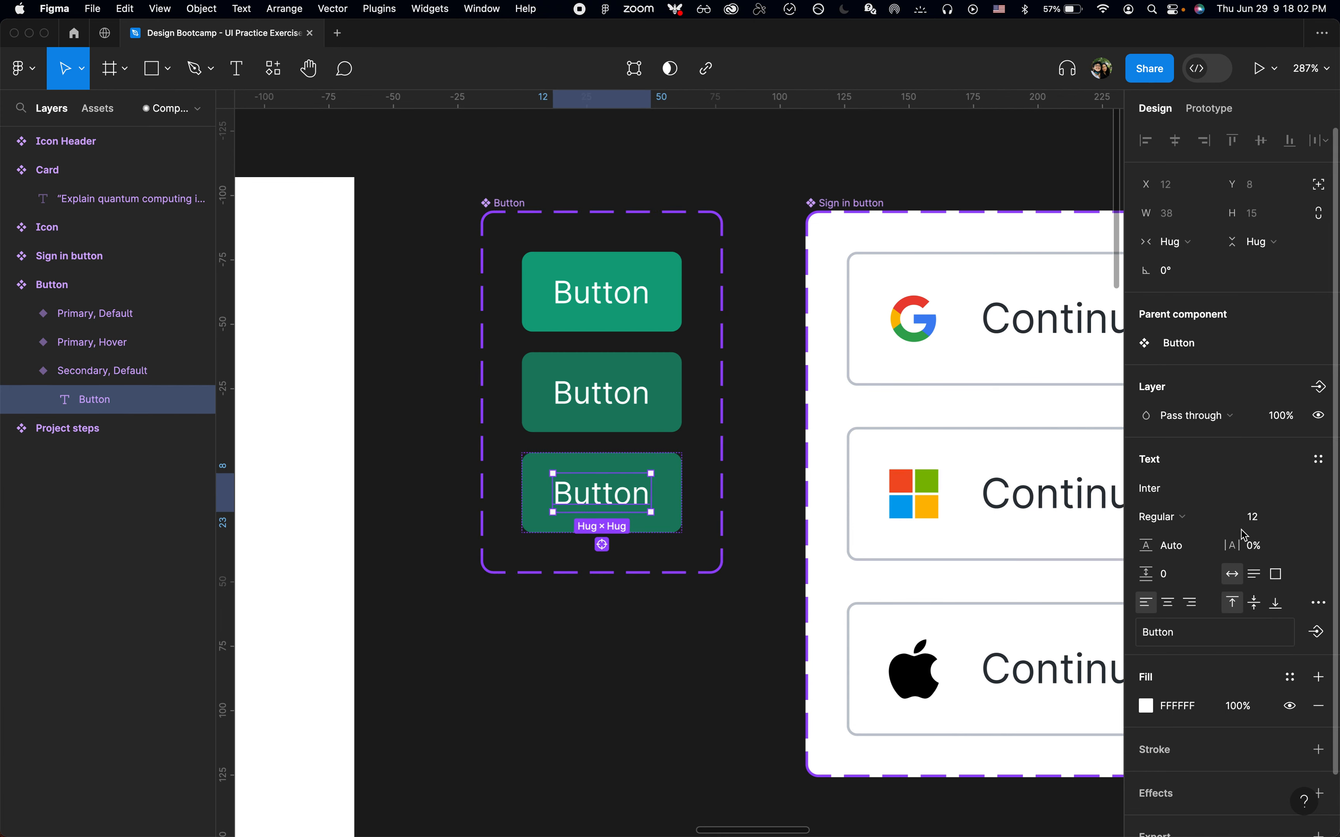
key("super+Tab")
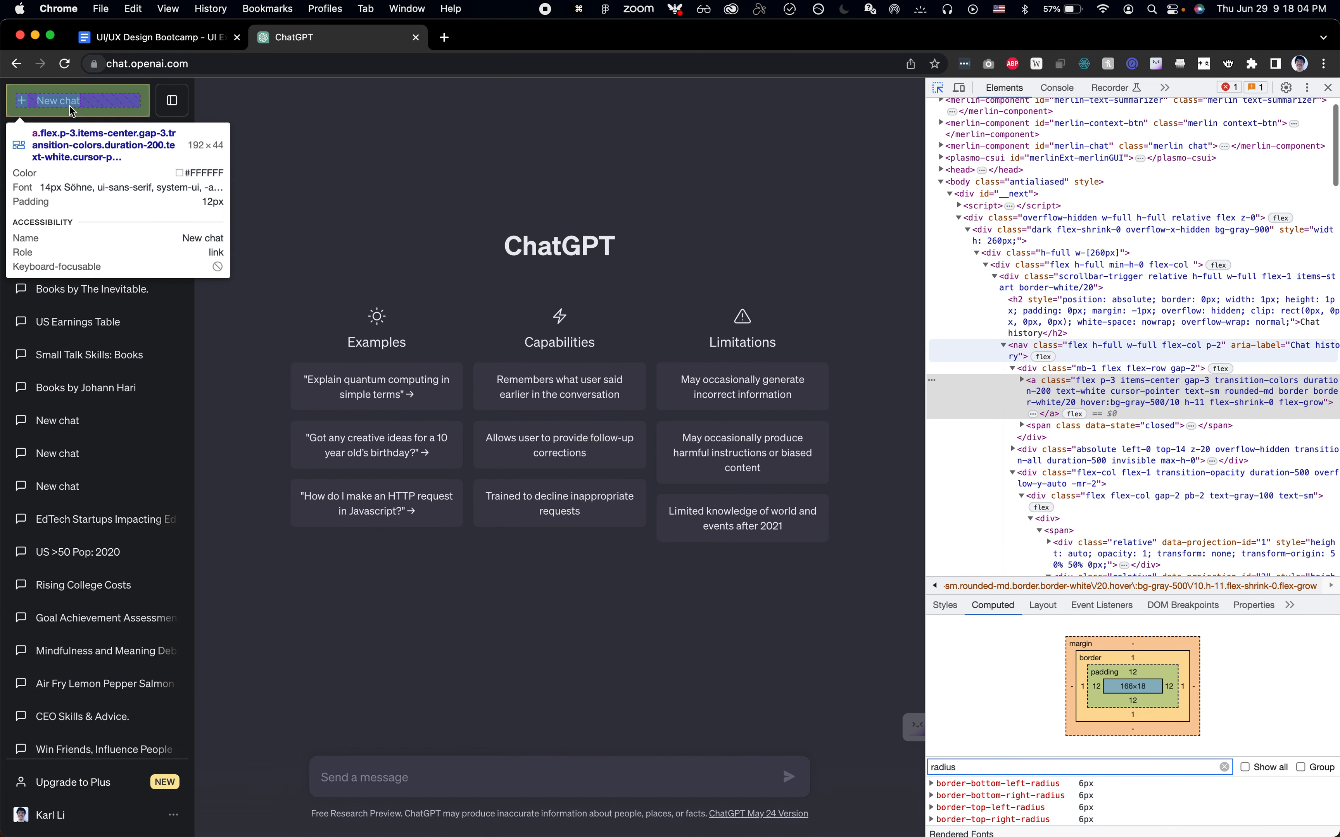
key("super+Tab")
left_click(1254, 517)
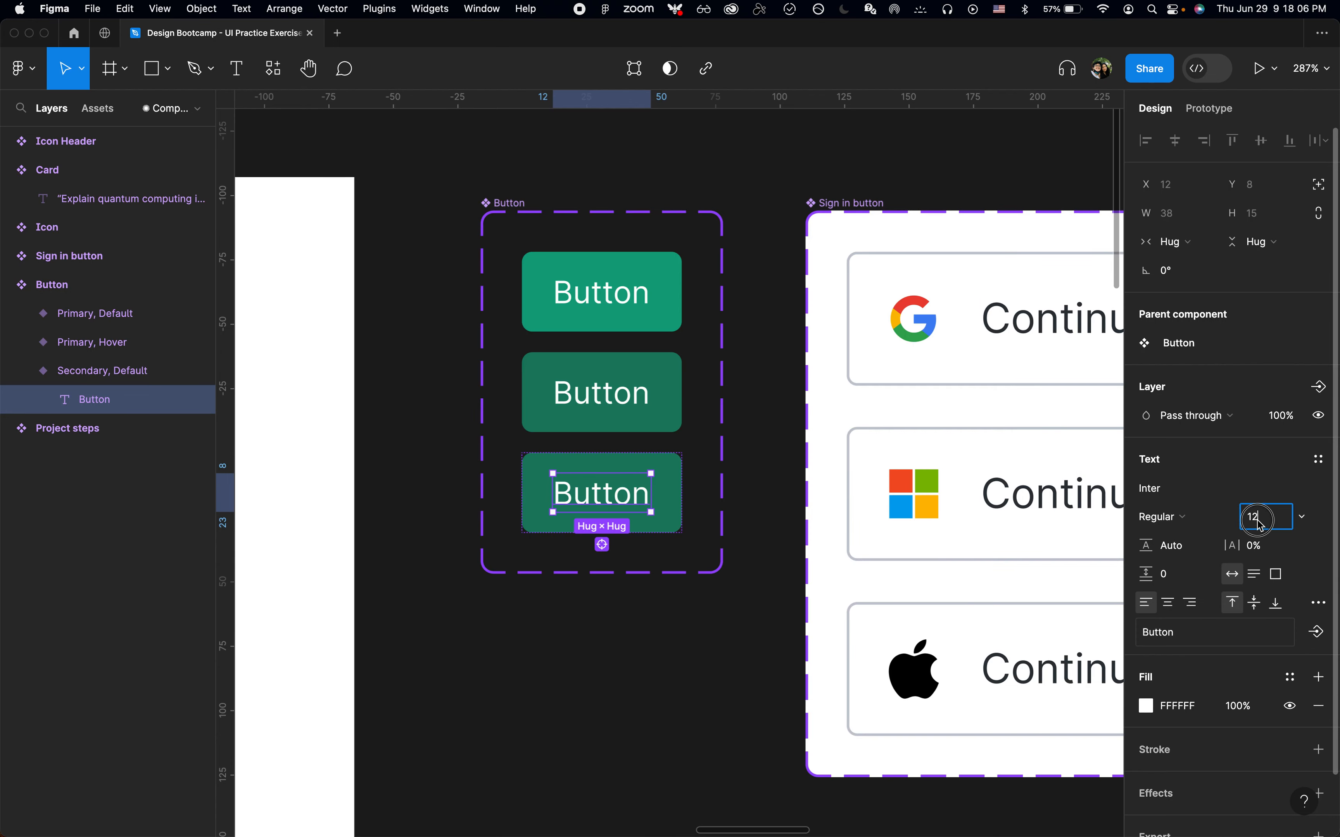
key("Up")
key("Up")
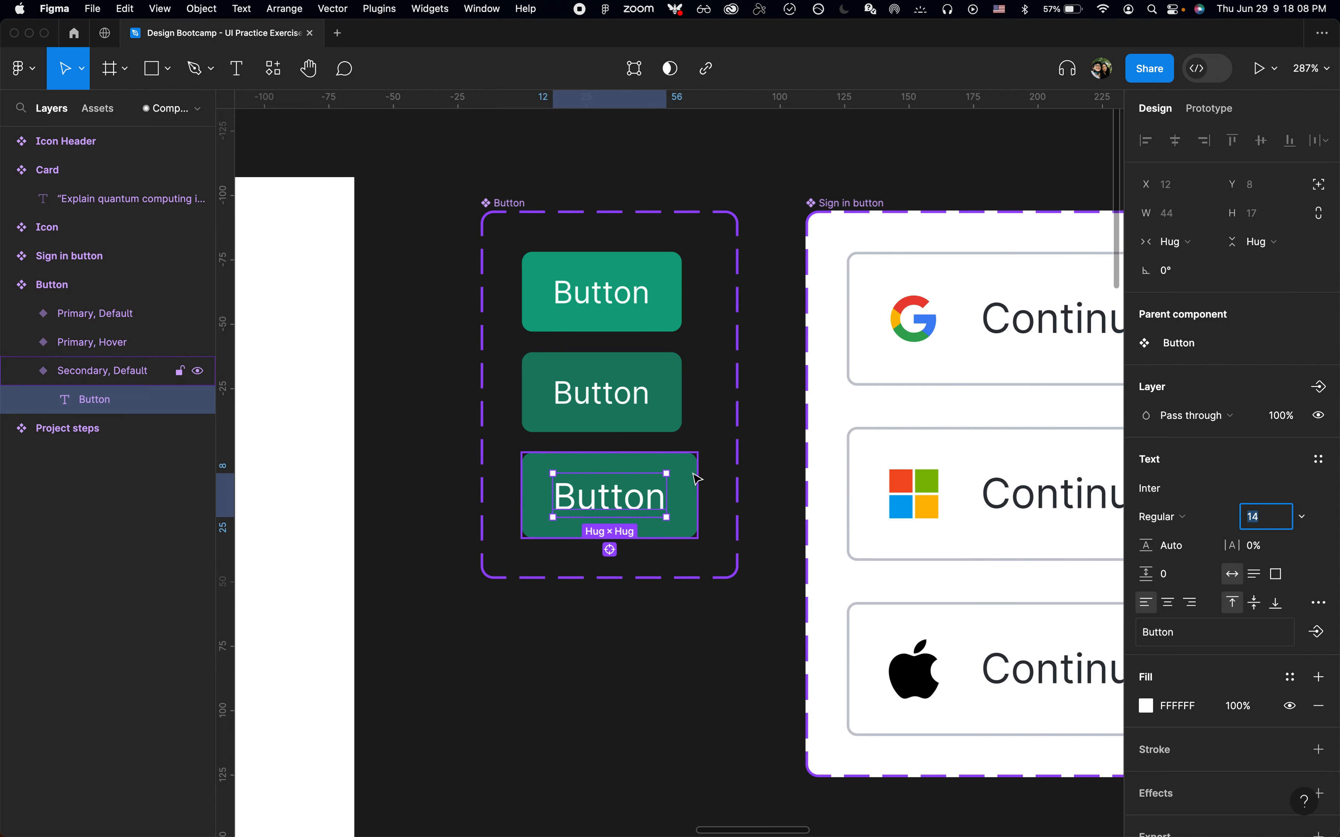
Set the Secondary variant's vertical padding to 12 after checking the New chat button's styles
left_click(693, 471)
key("super+Tab")
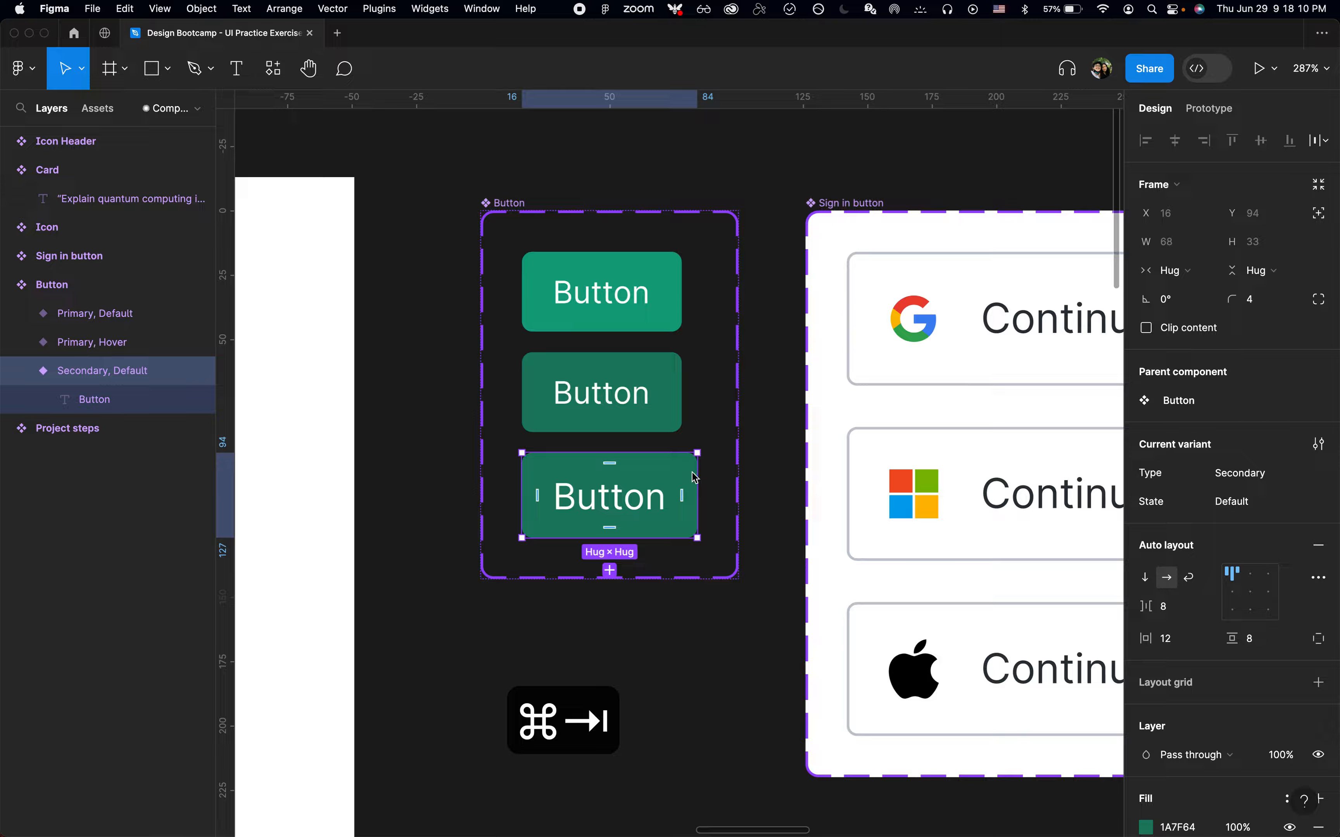
key("super+shift+c")
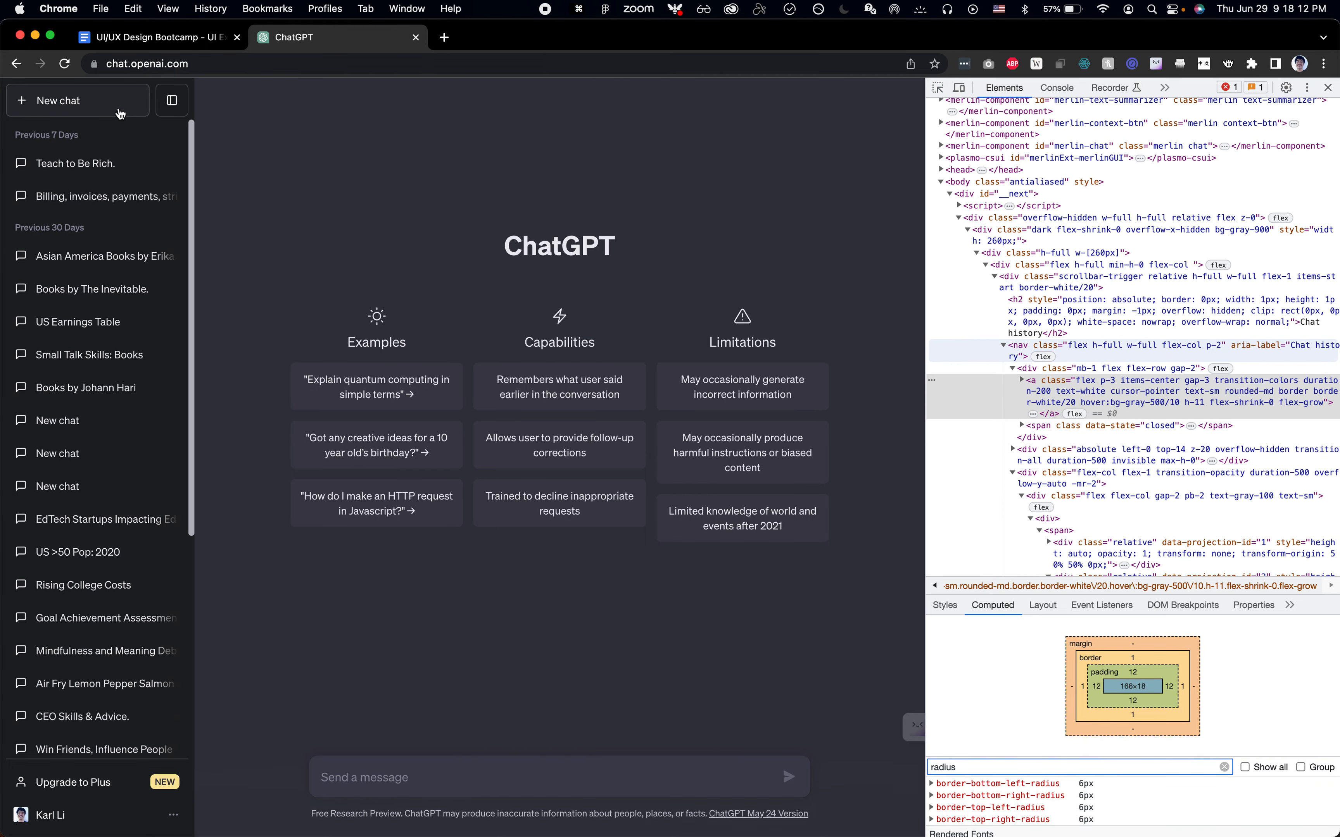
key("super+shift+c")
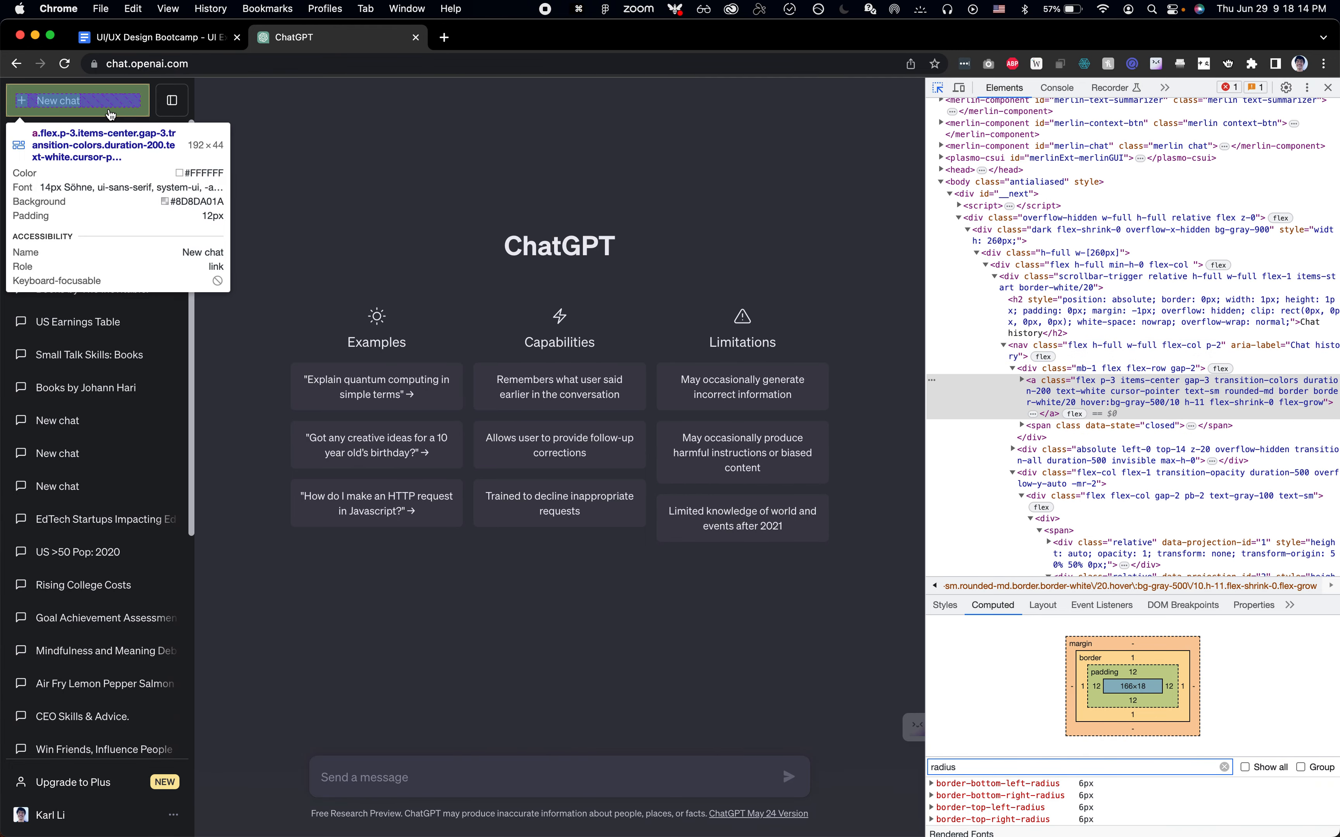
key("super+Tab")
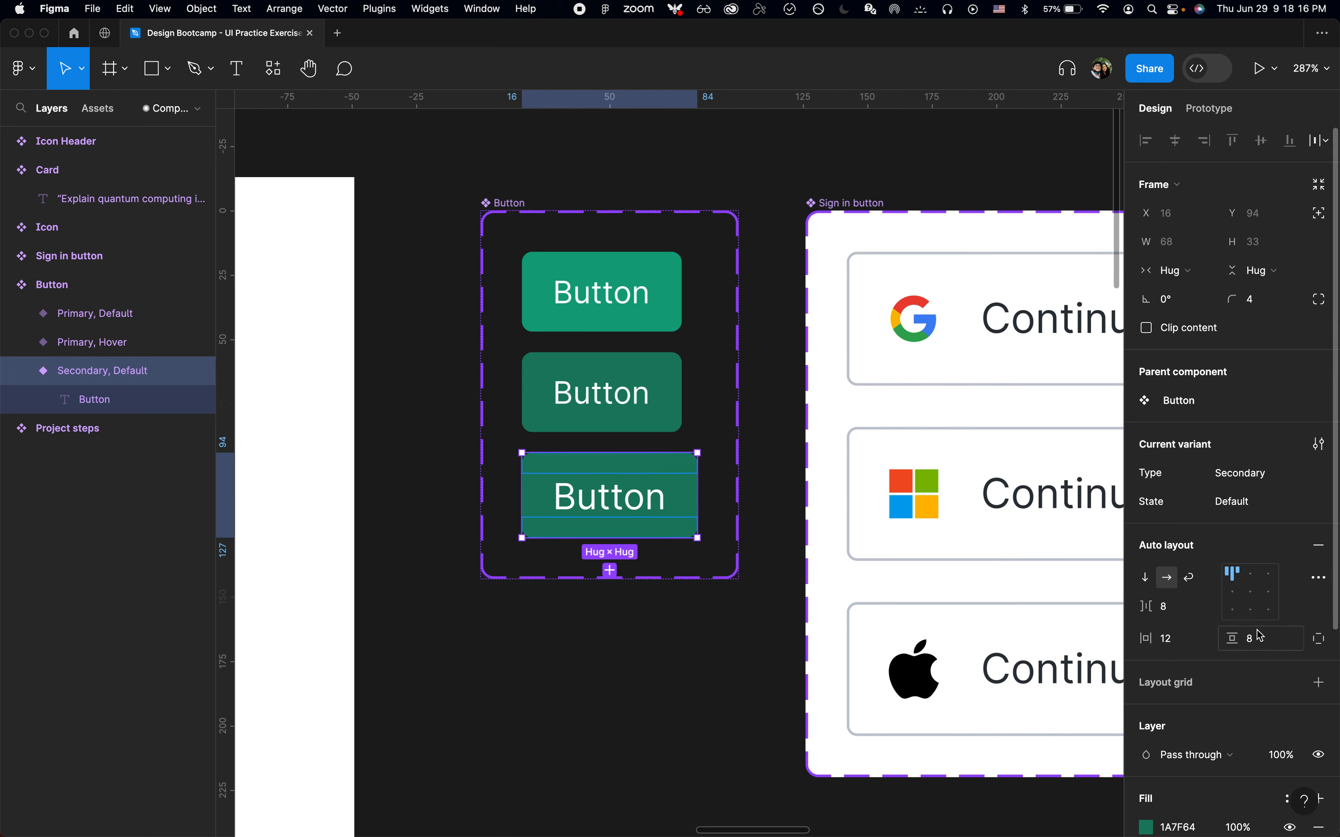
type("12")
key("Return")
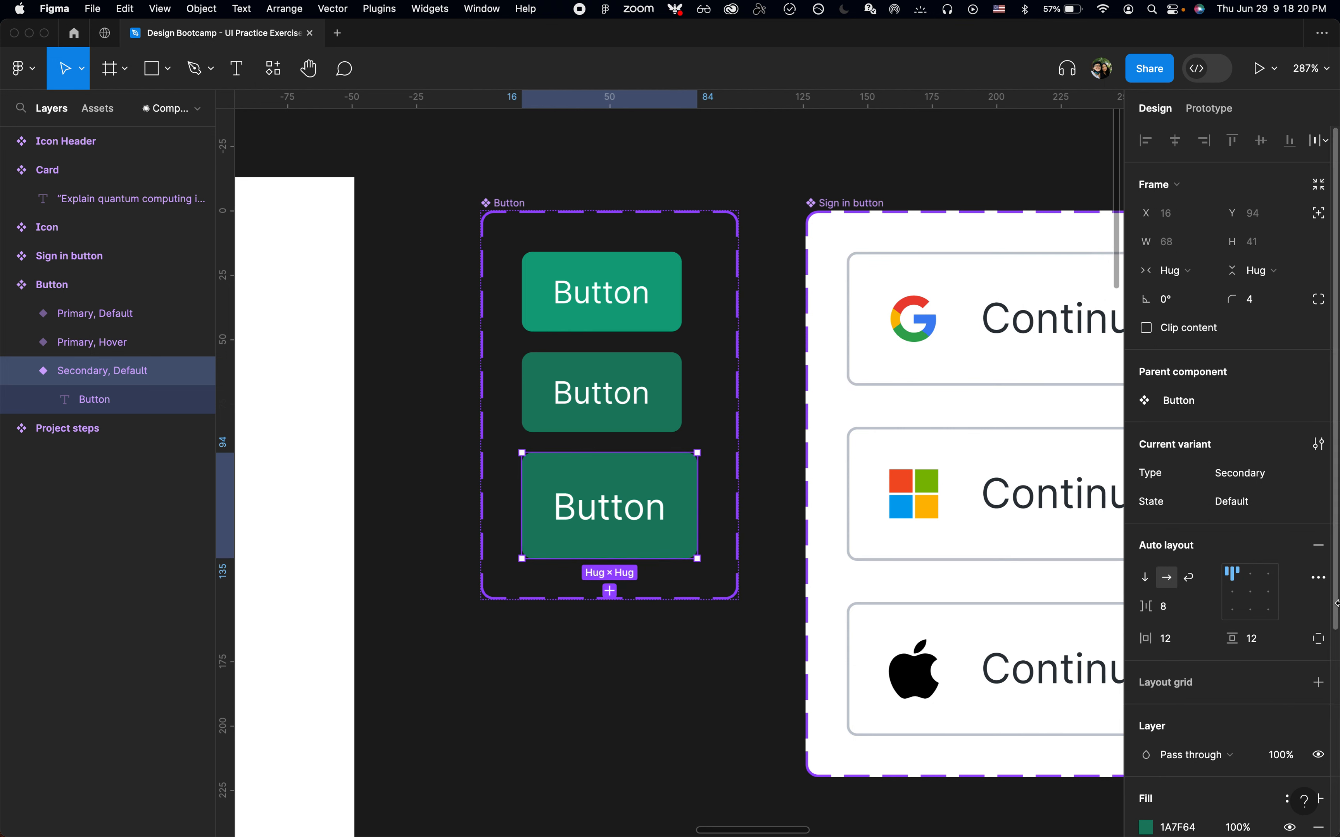
Apply the Off Black color style as the Secondary variant's fill
scroll(1182, 647, "down", 4)
left_click(1290, 608)
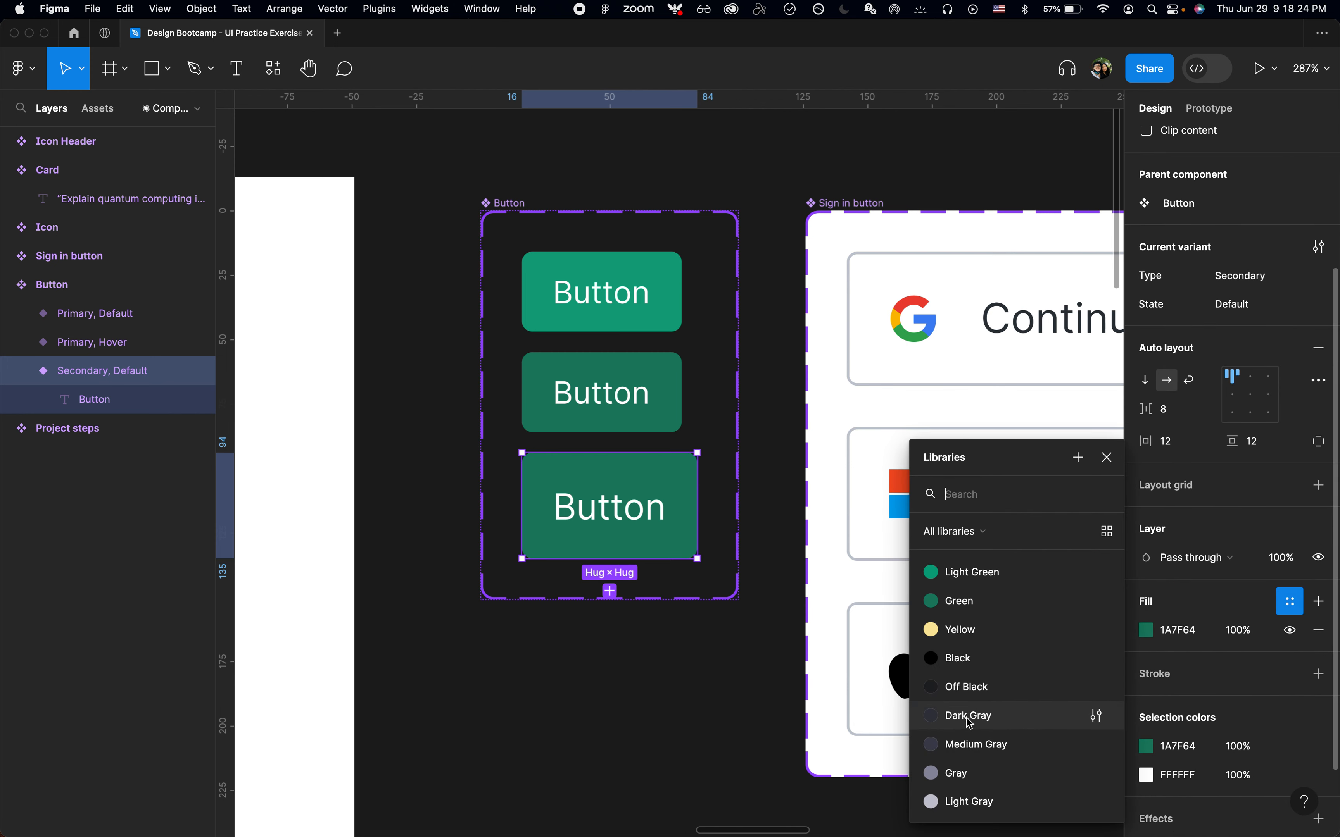
left_click(971, 744)
key("super+Tab")
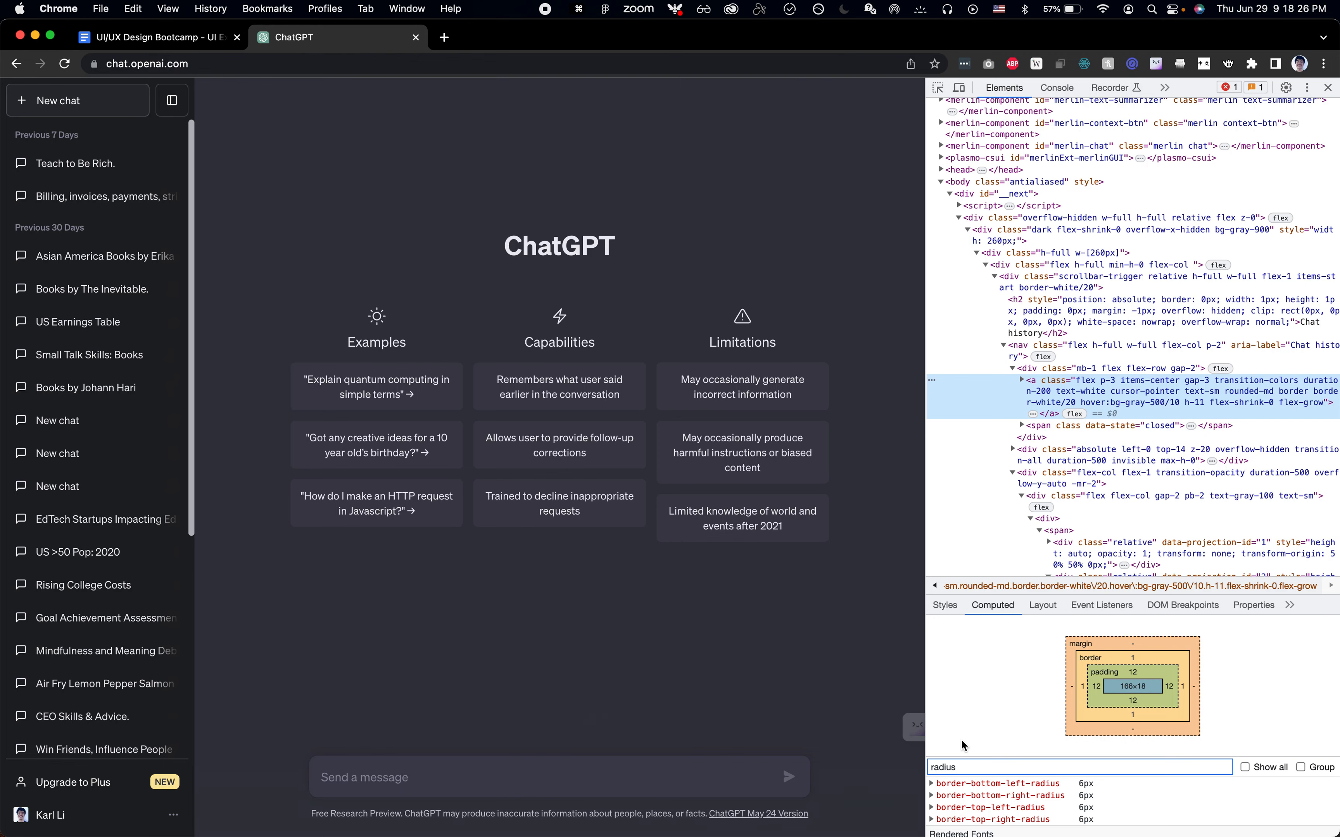
key("super+Tab")
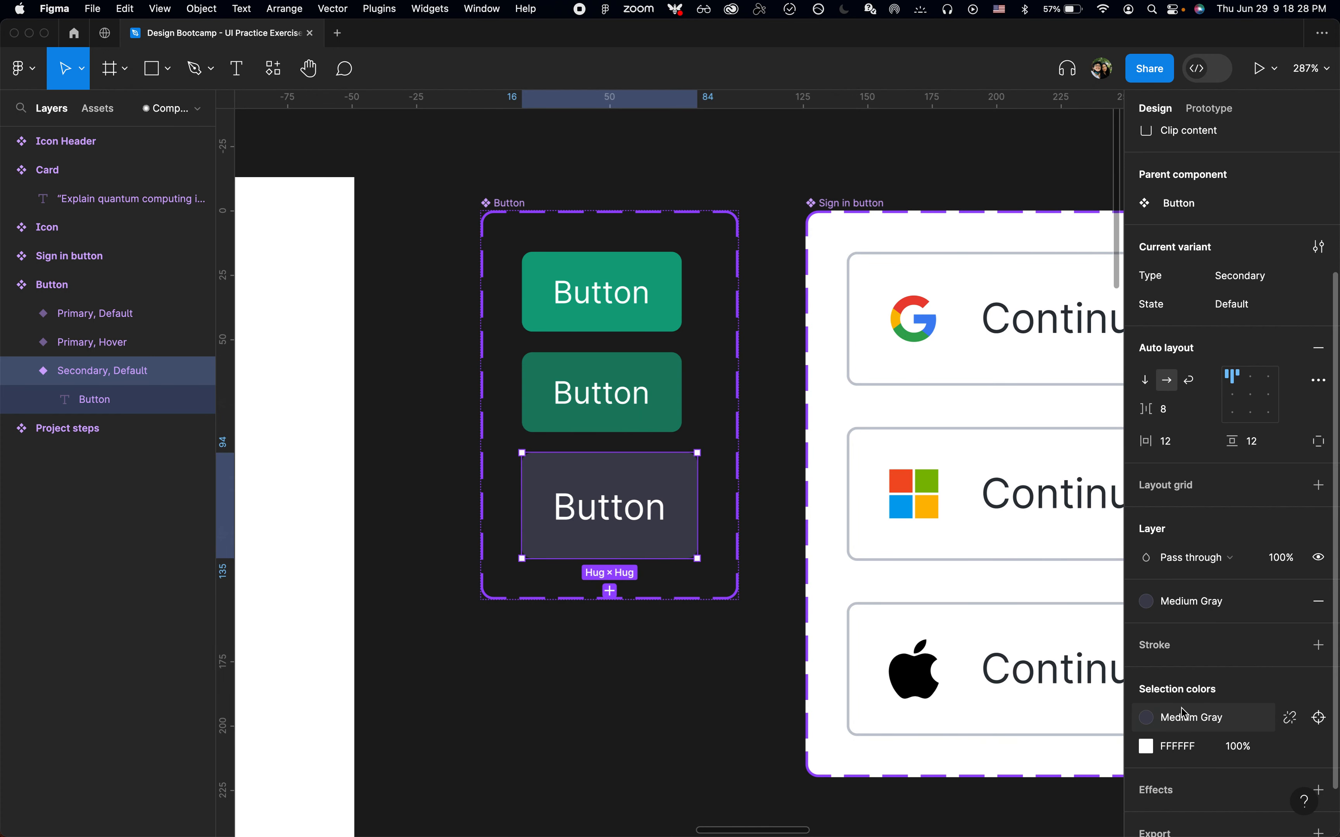
left_click(1215, 609)
left_click(991, 652)
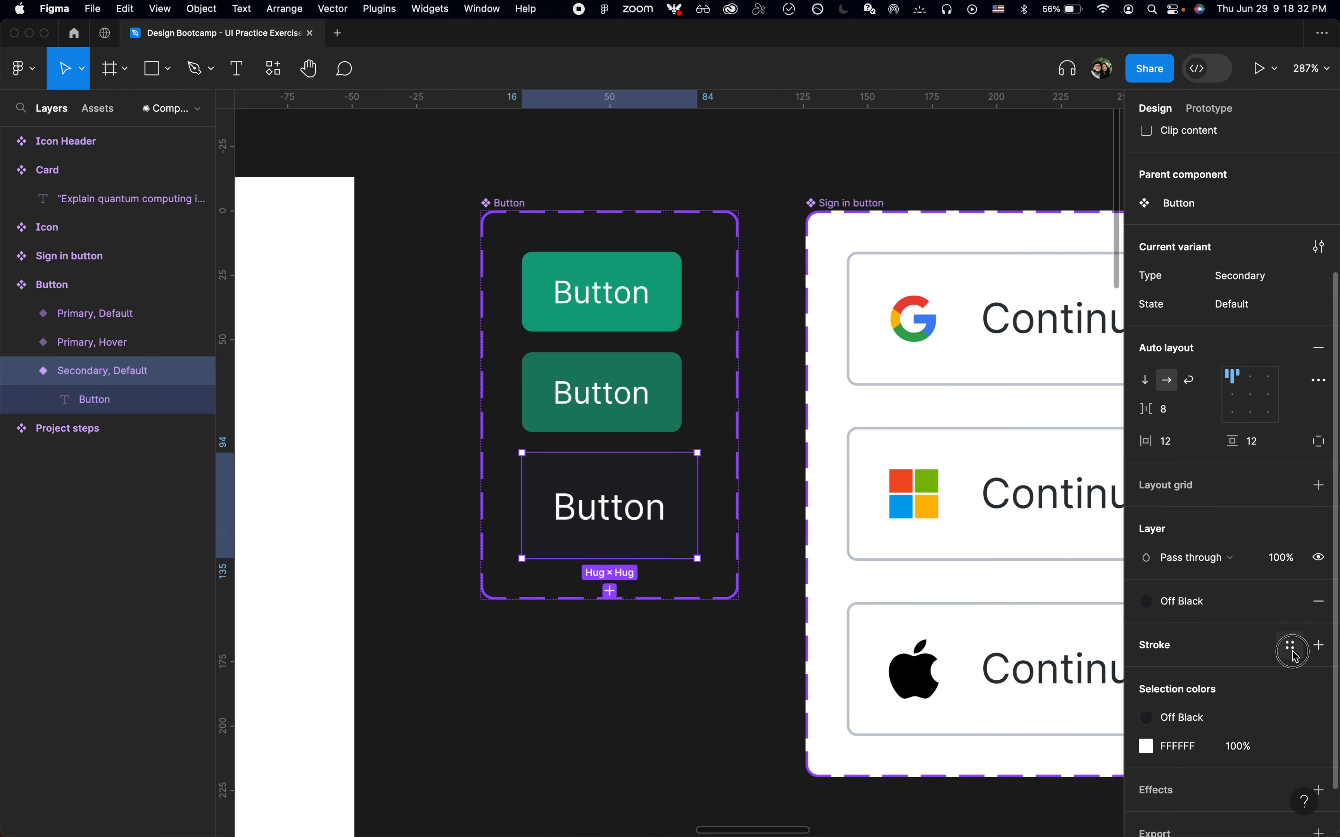
Add a stroke to the Secondary variant using the Gray color style
left_click(1293, 649)
scroll(987, 784, "down", 3)
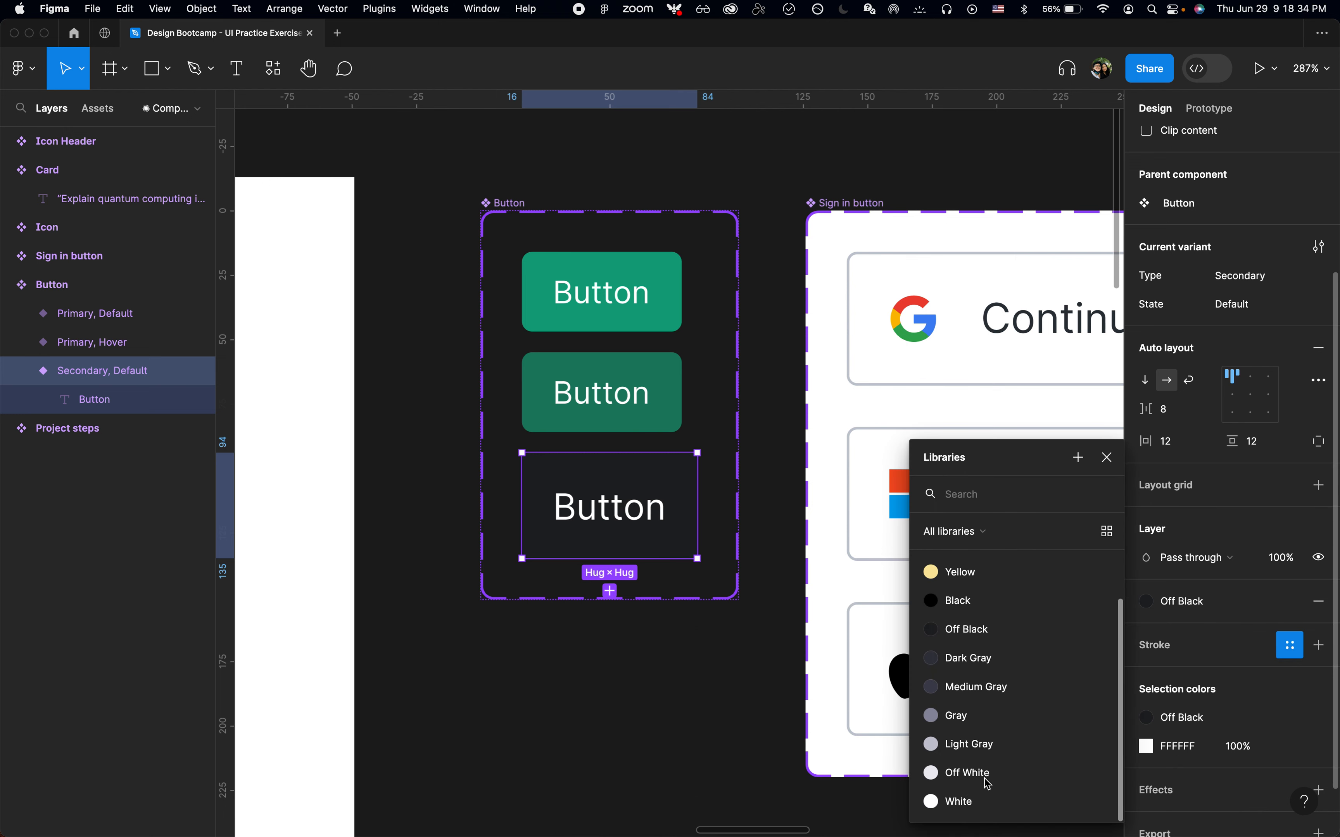
left_click(974, 773)
key("super+Tab")
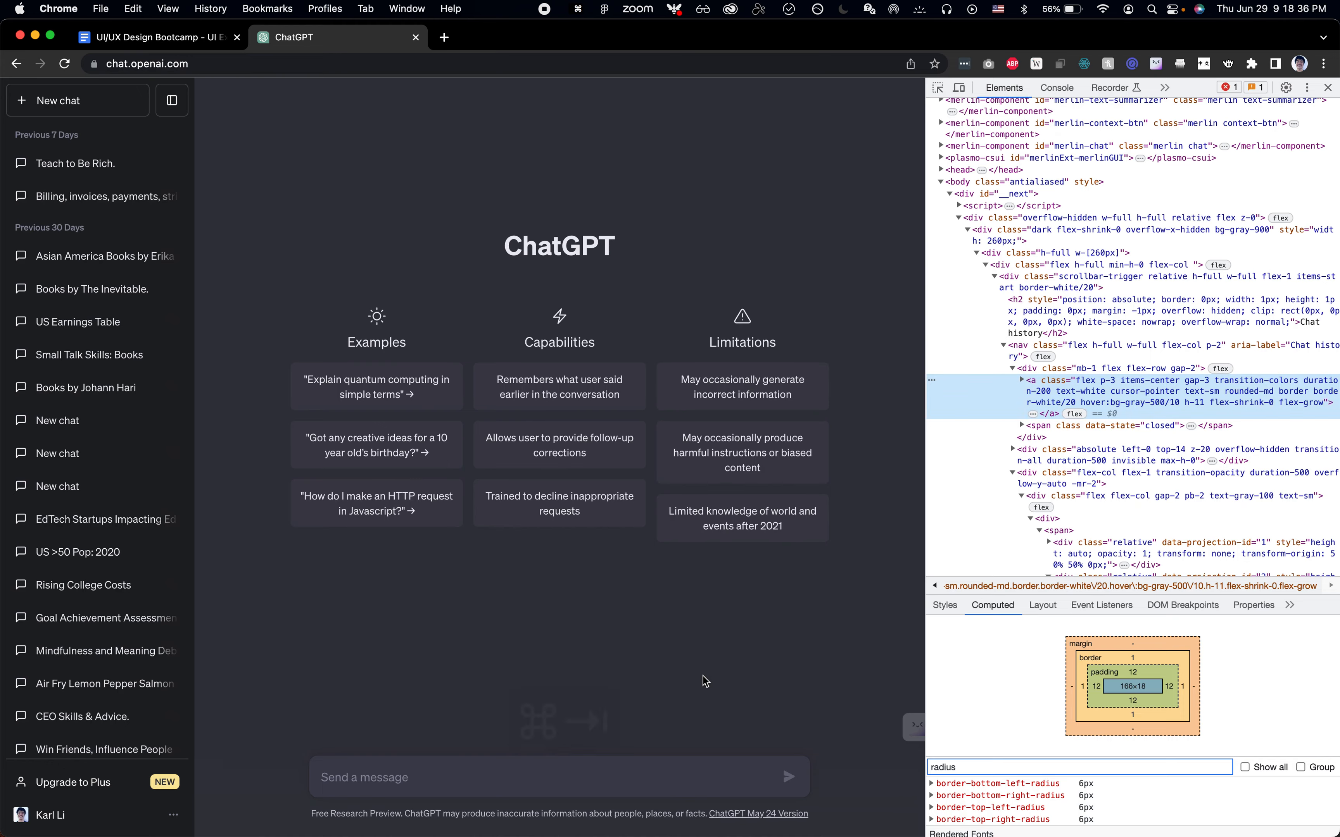
key("super+Tab")
left_click(1202, 648)
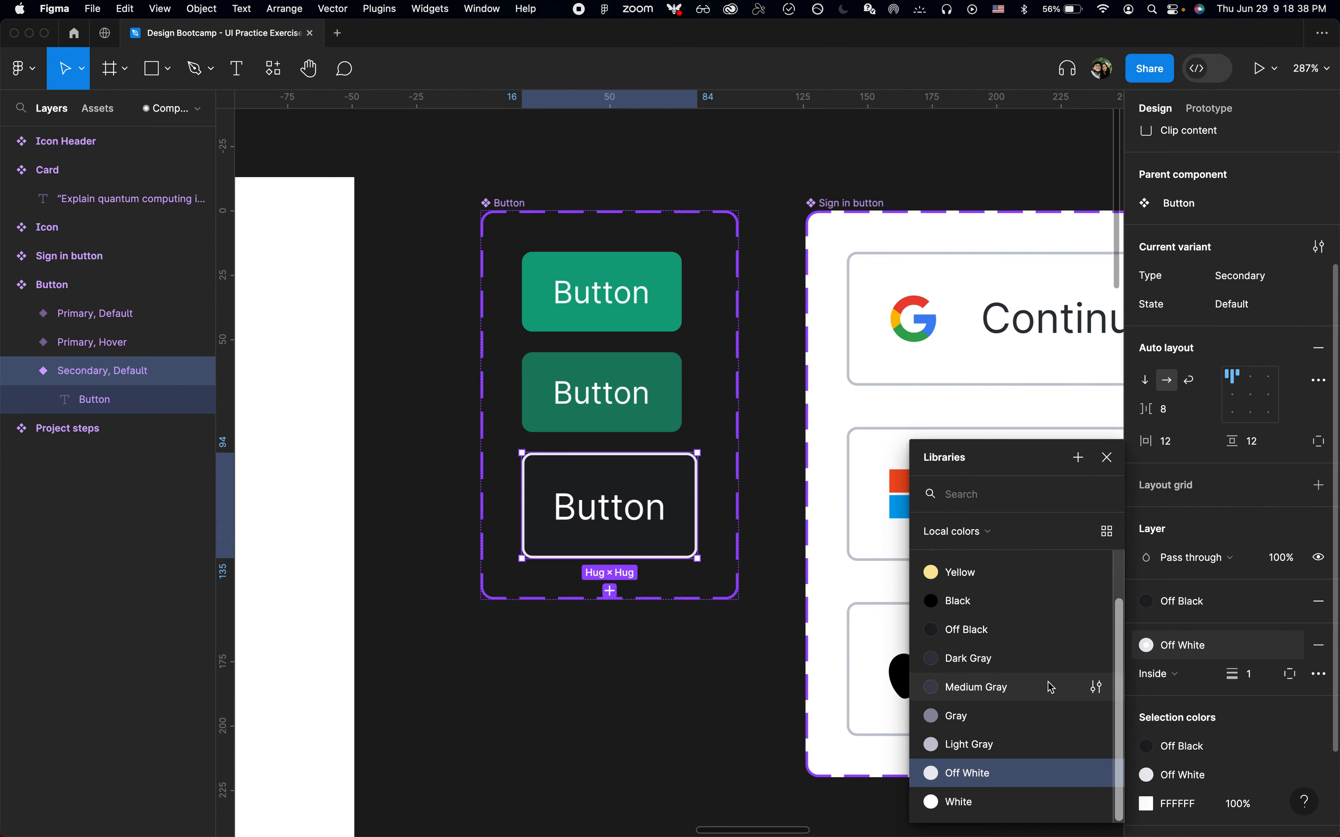
left_click(1020, 718)
key("super+Tab")
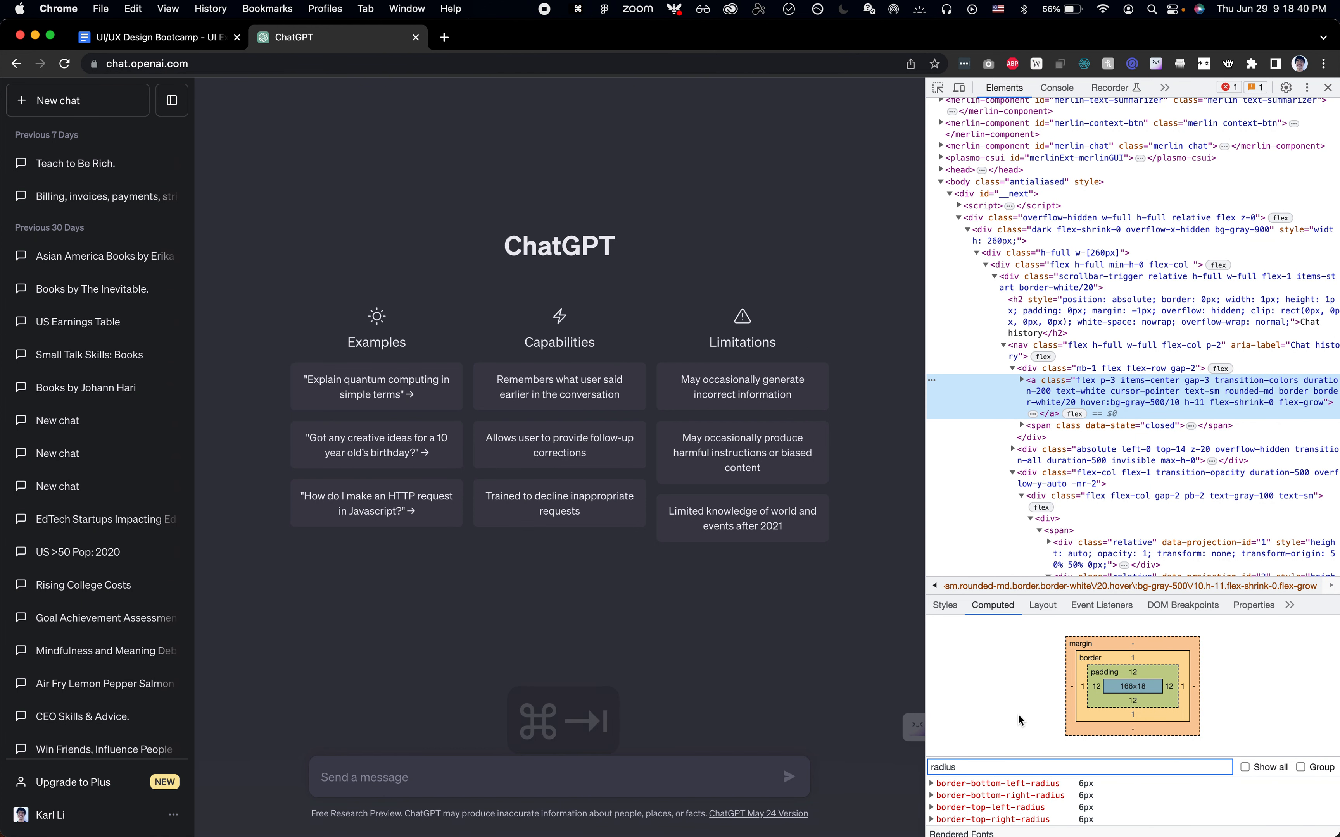
key("super+Tab")
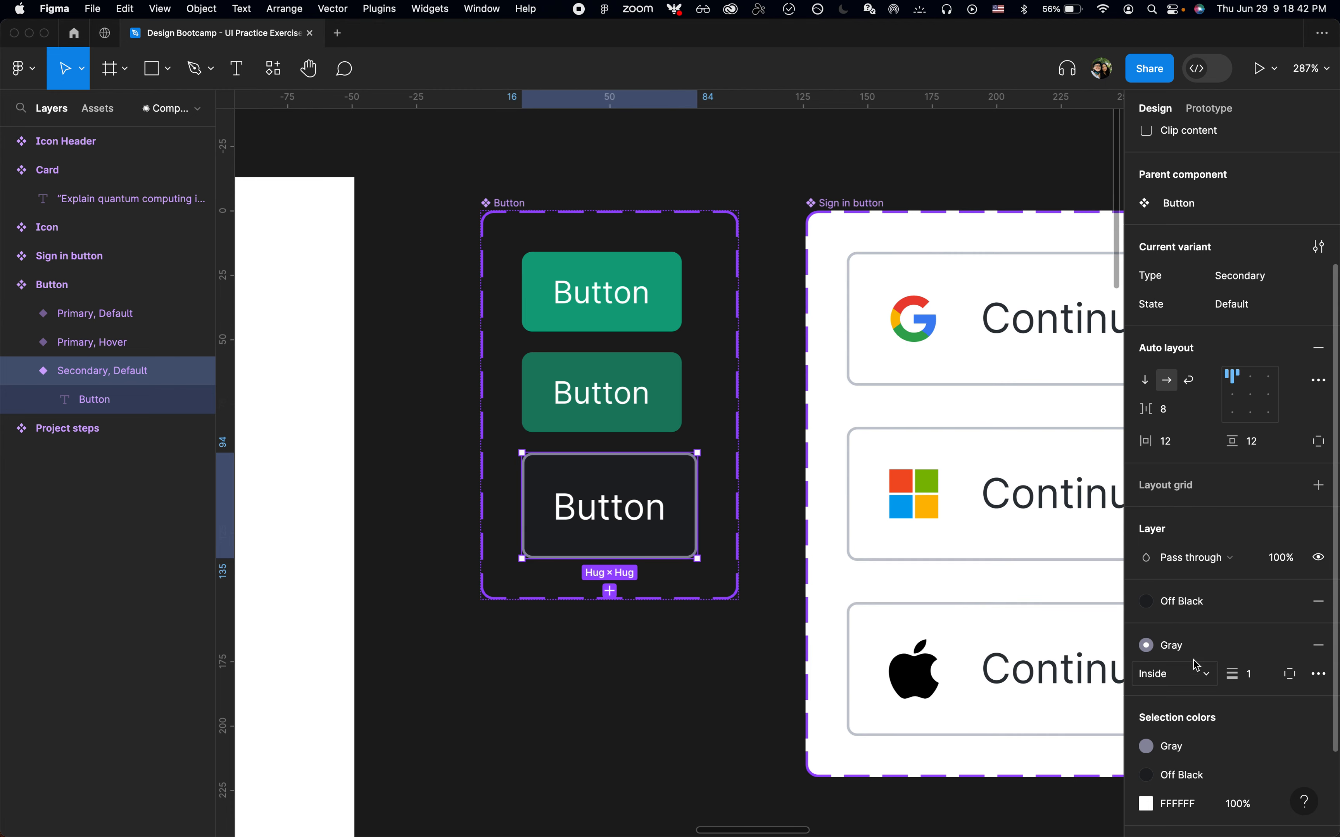
Insert the ChatGPT Icons component into the Secondary variant beside its label
left_click(664, 643)
left_click(633, 501)
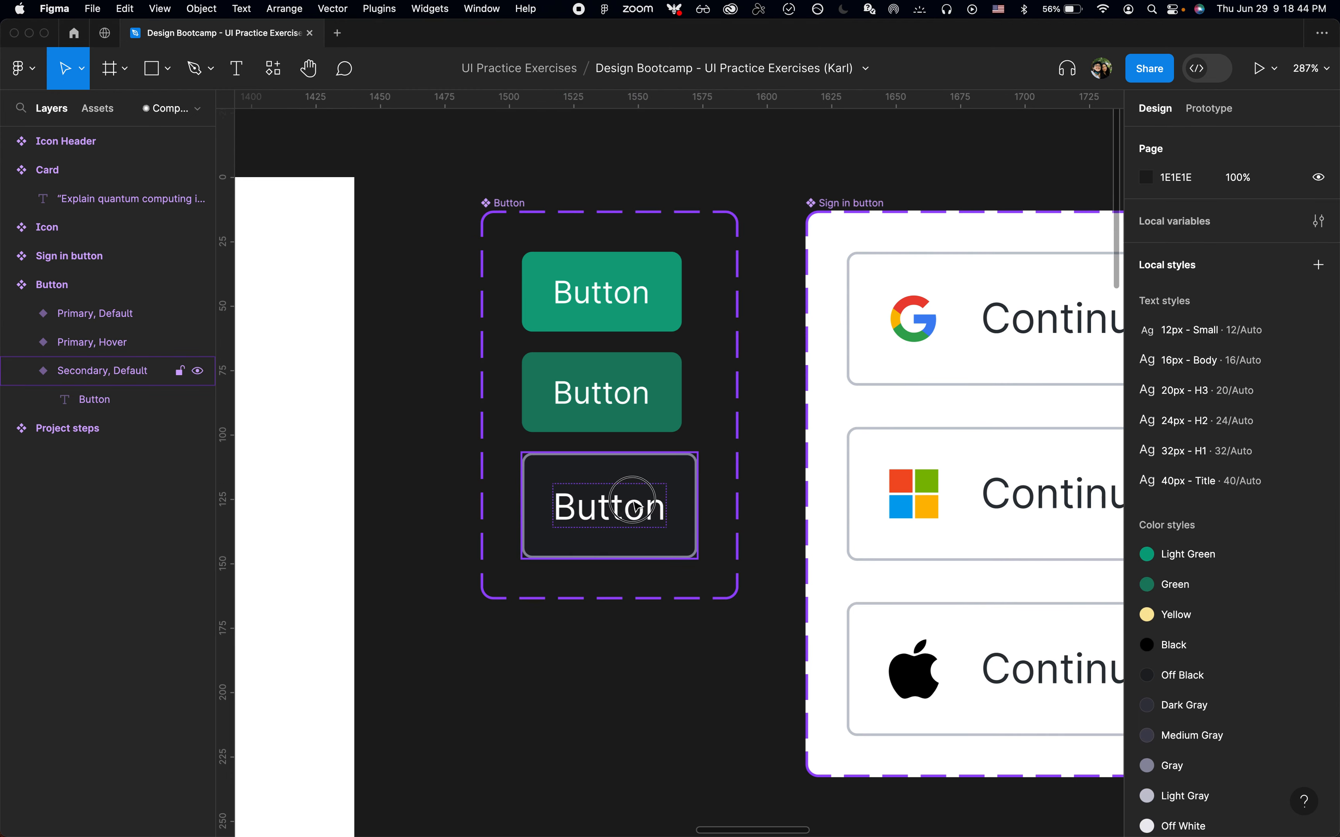
key("super+Tab")
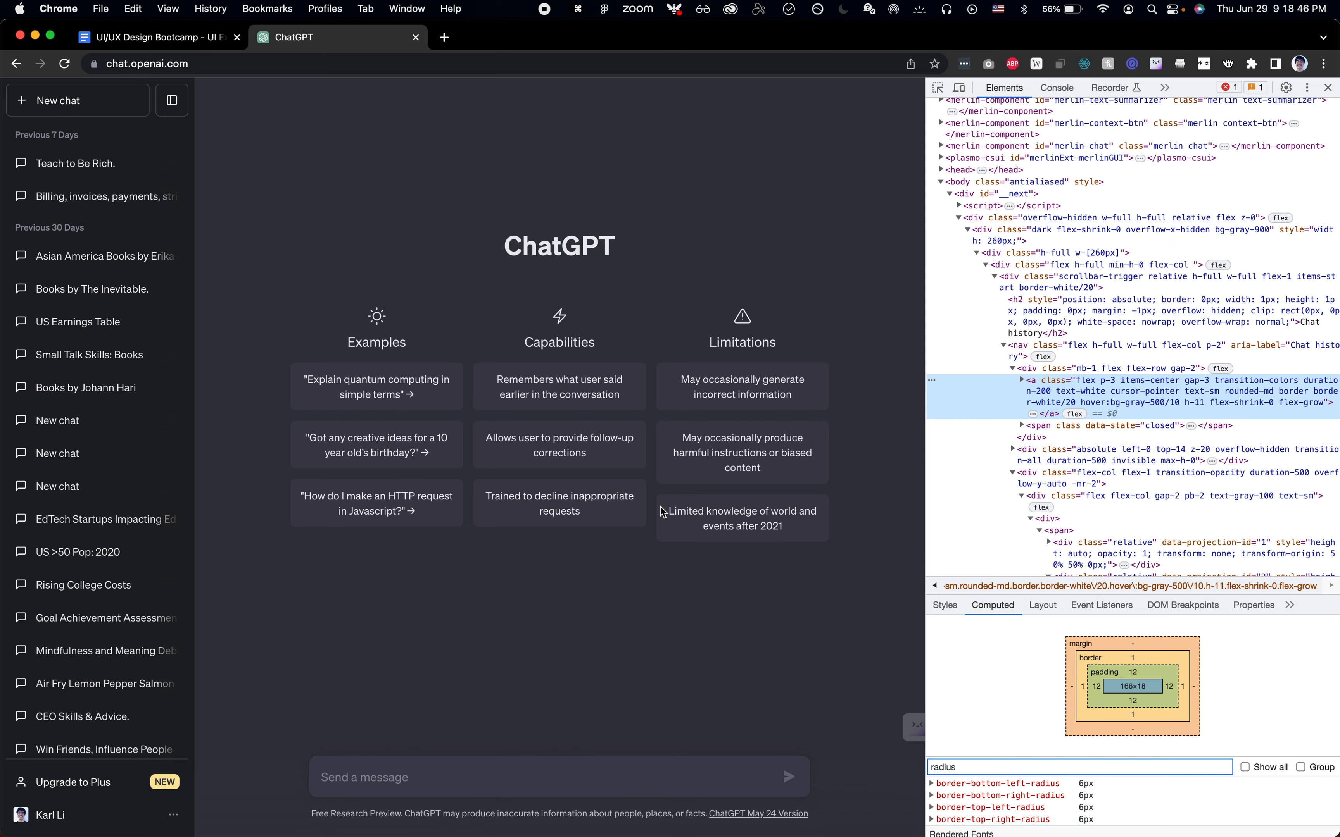
key("super+Tab")
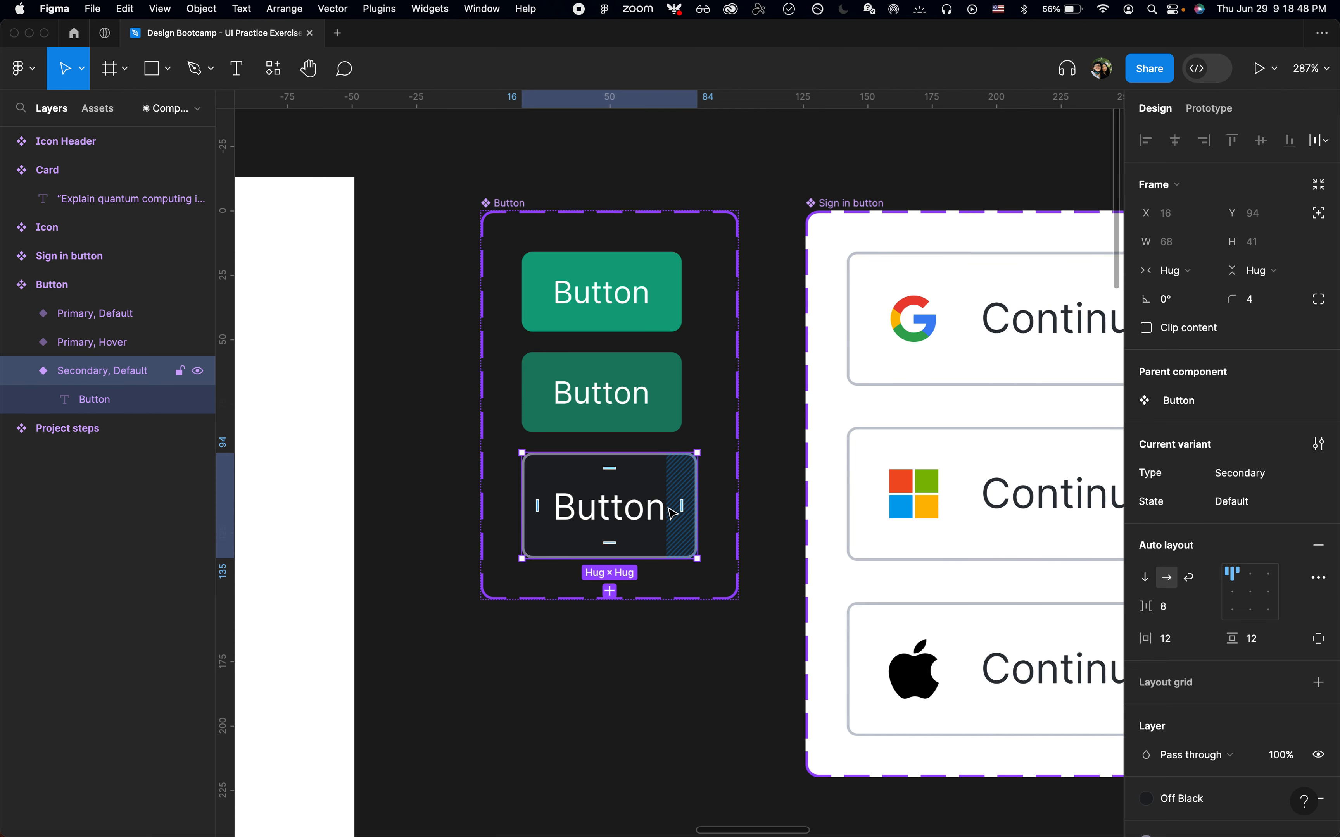
key("shift+i")
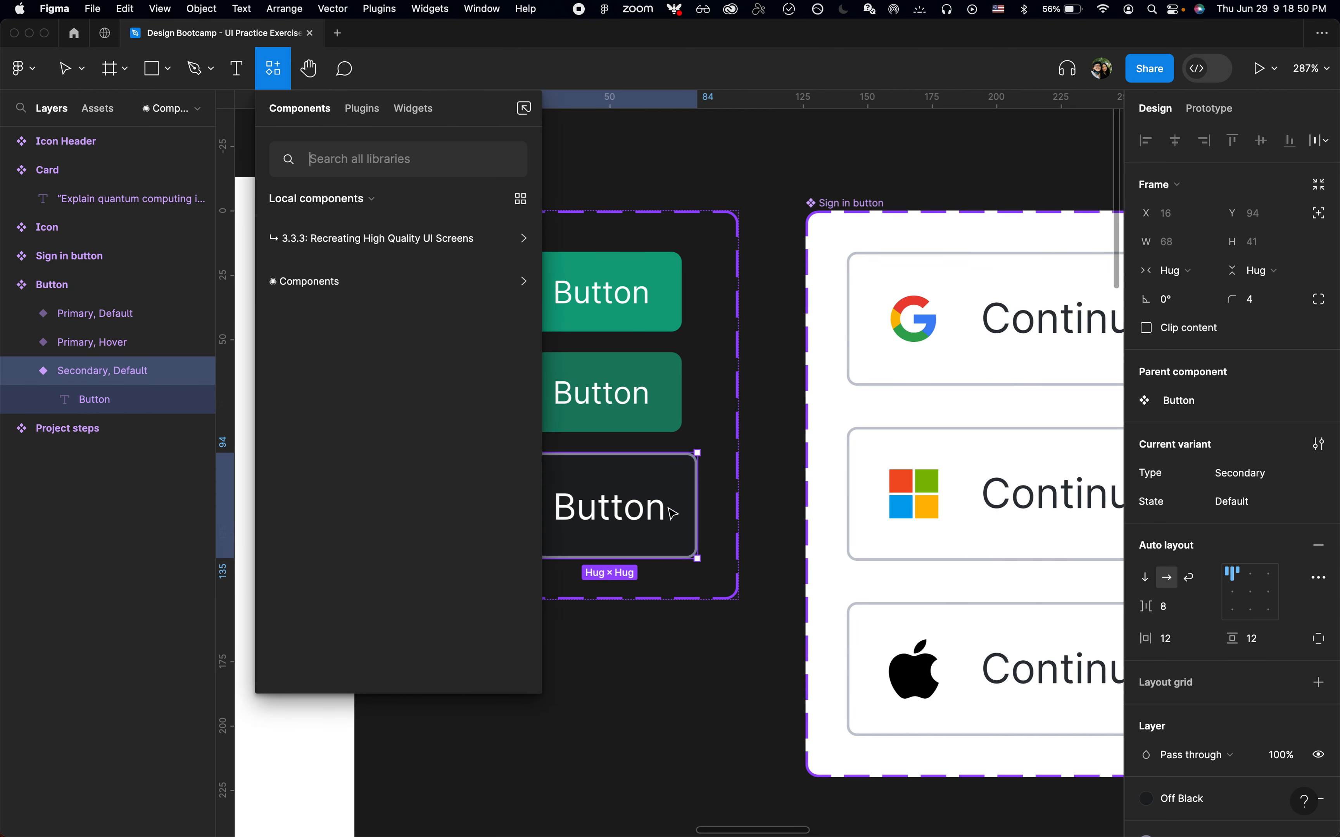
type("chatgpt")
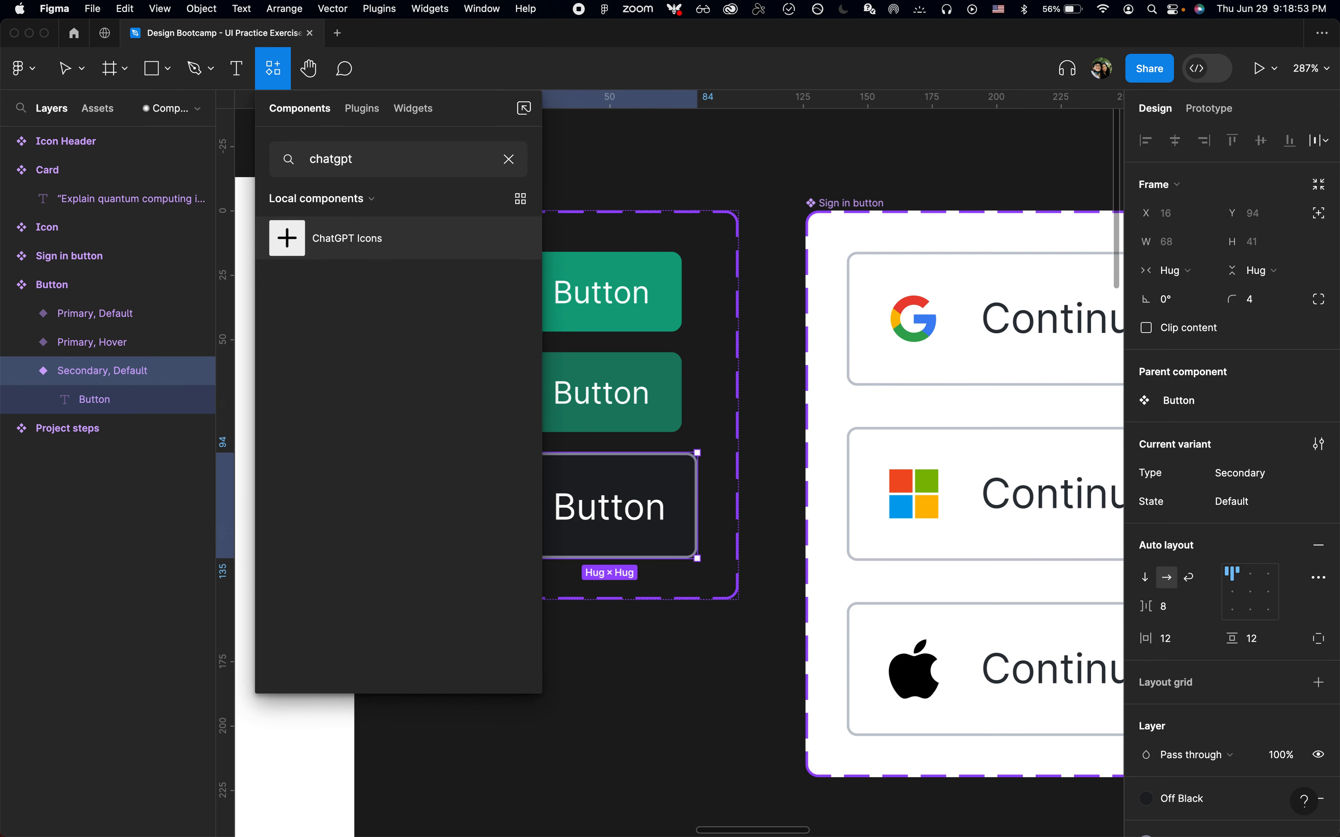
key("Return")
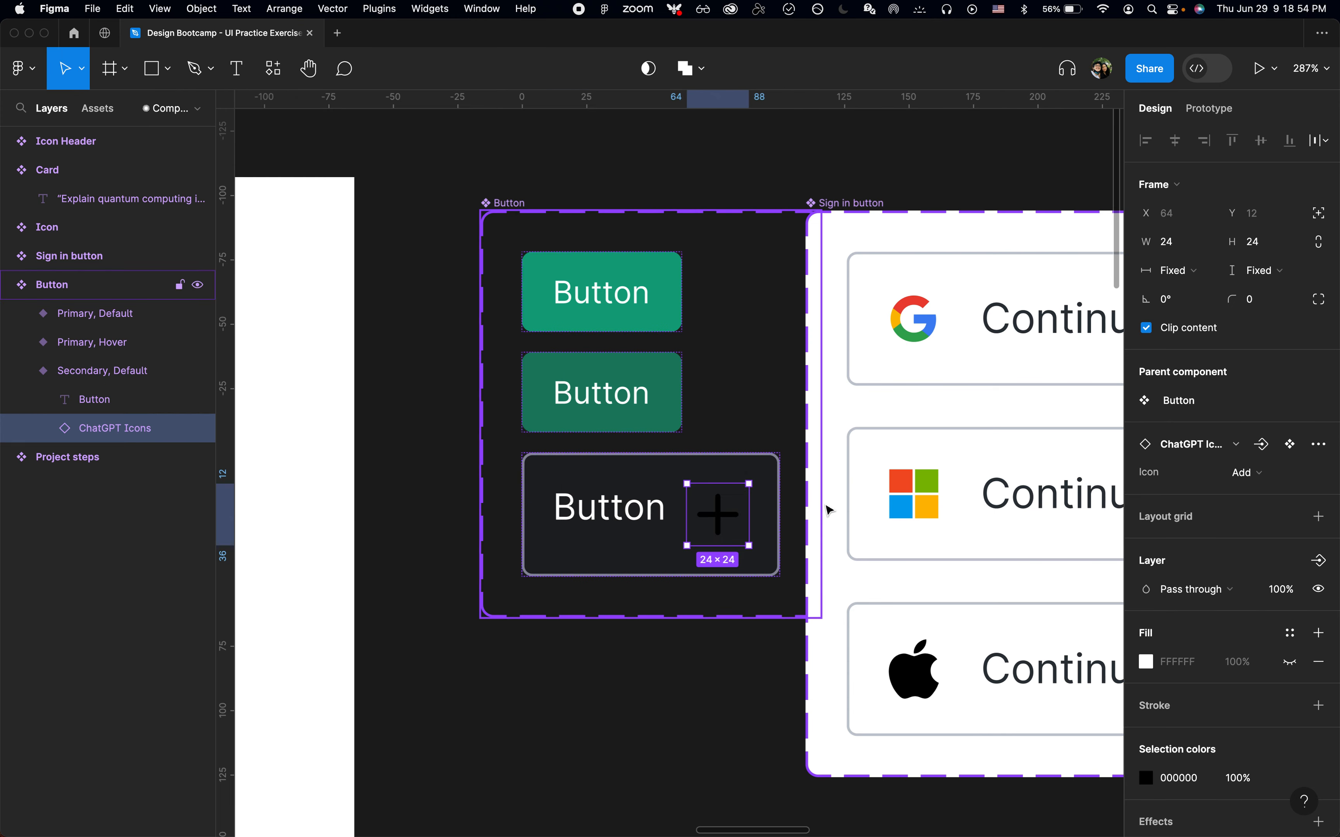
Set the inserted icon's color to White after checking the New chat icon in Chrome
key("super+Tab")
key("super+Tab")
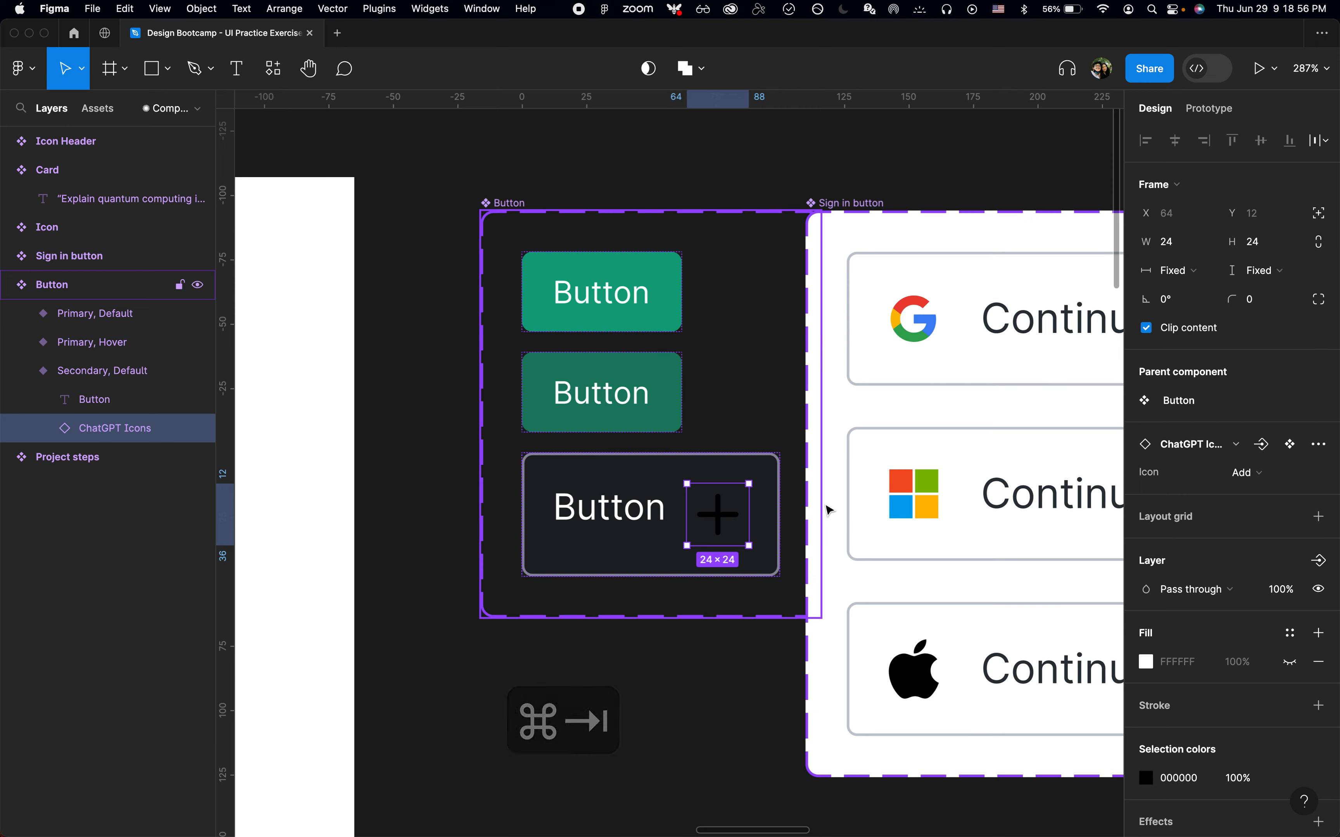
key("super+Tab")
key("shift+super+c")
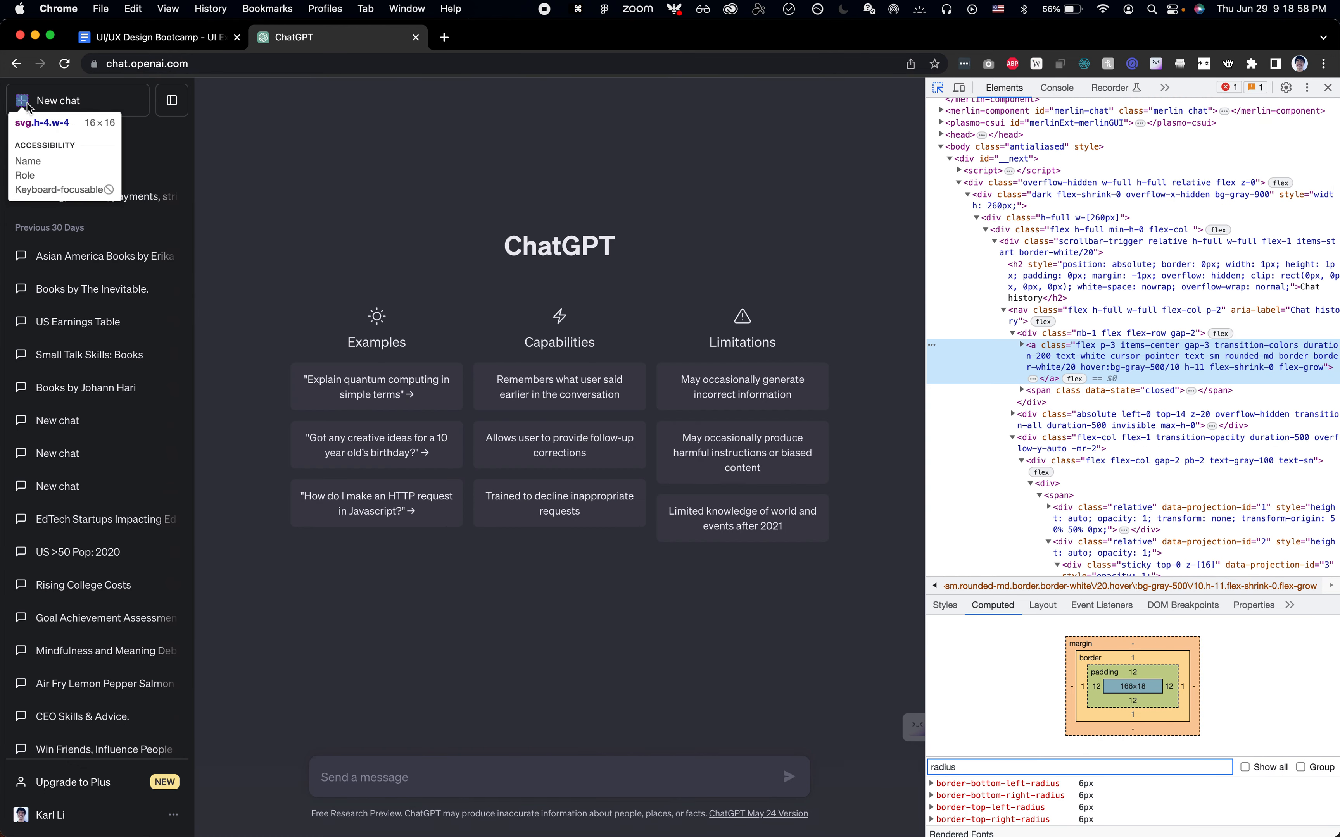
key("super+Tab")
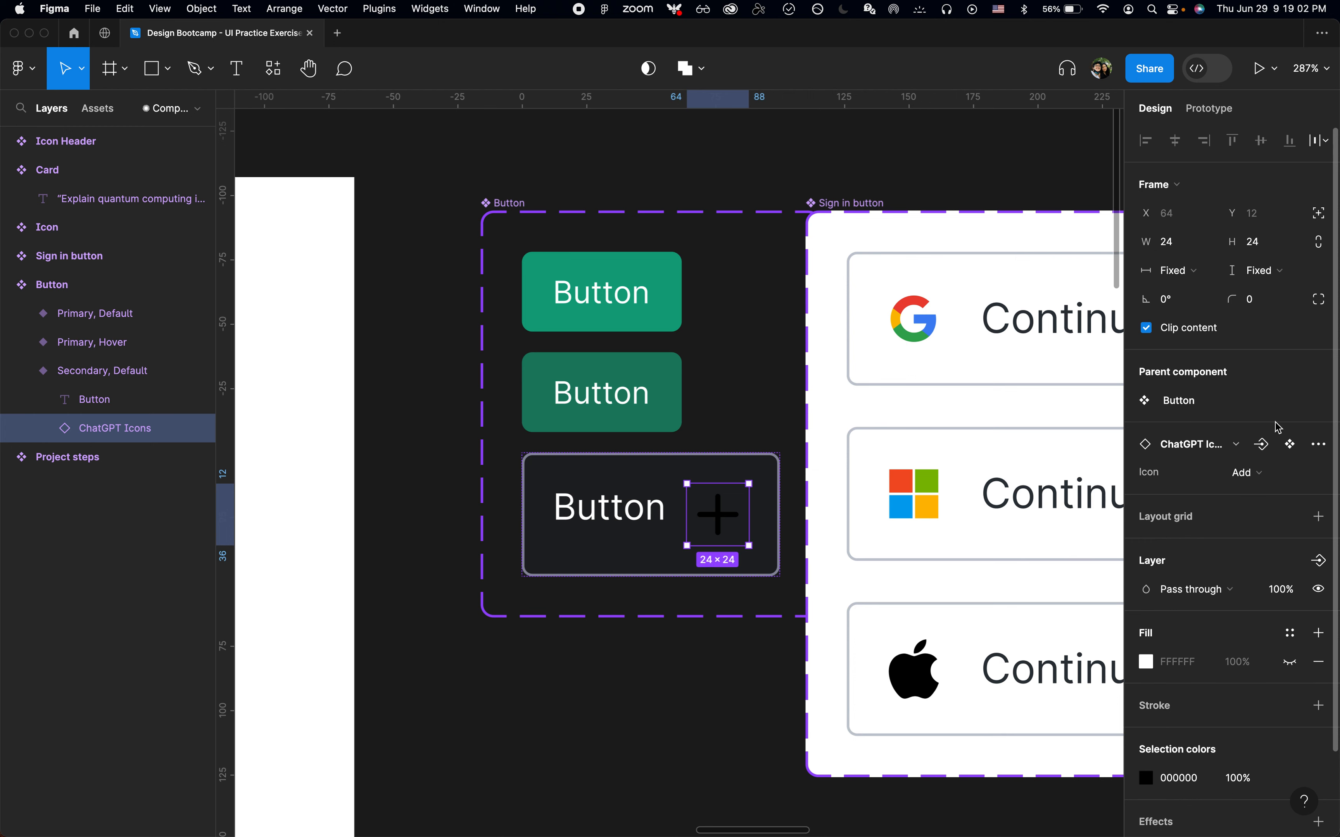
left_click(1286, 788)
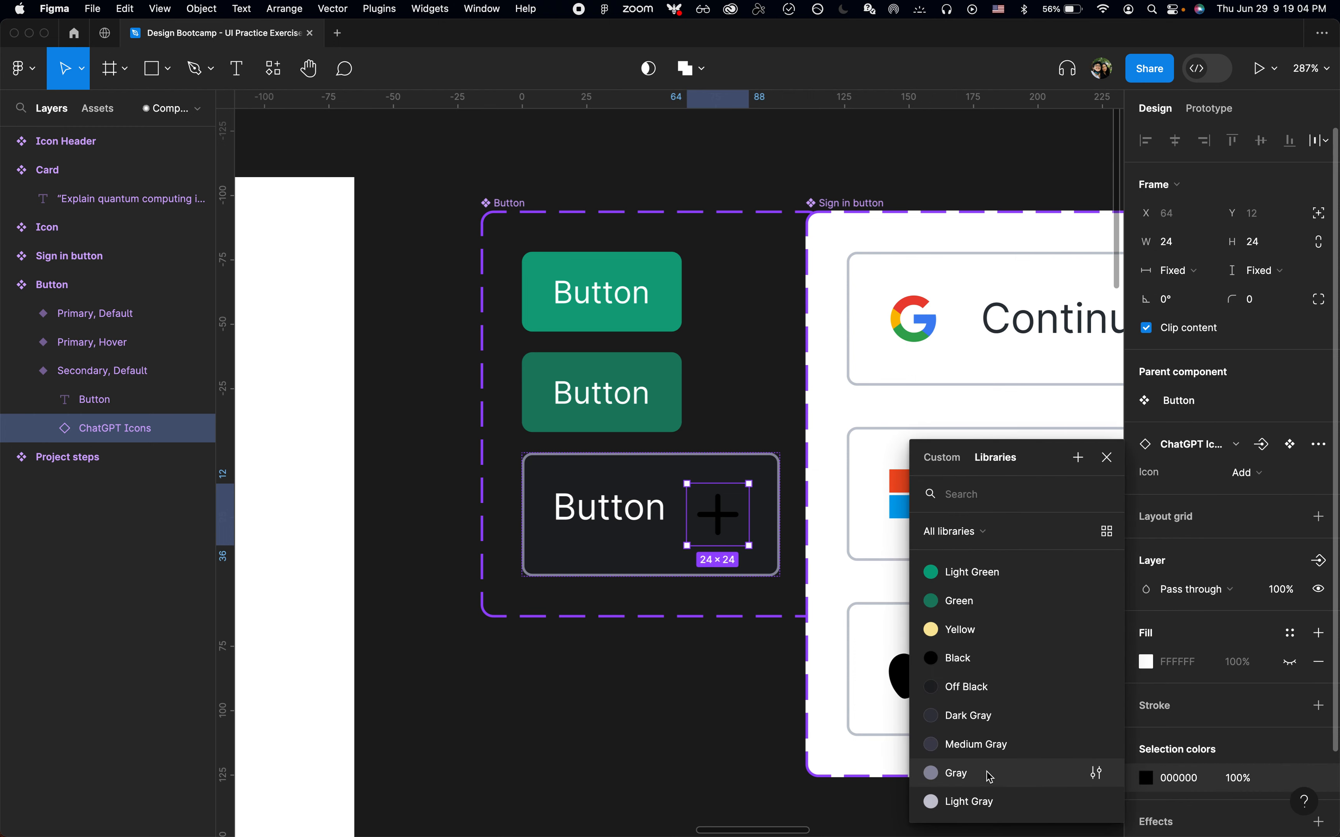
scroll(986, 772, "down", 2)
left_click(972, 798)
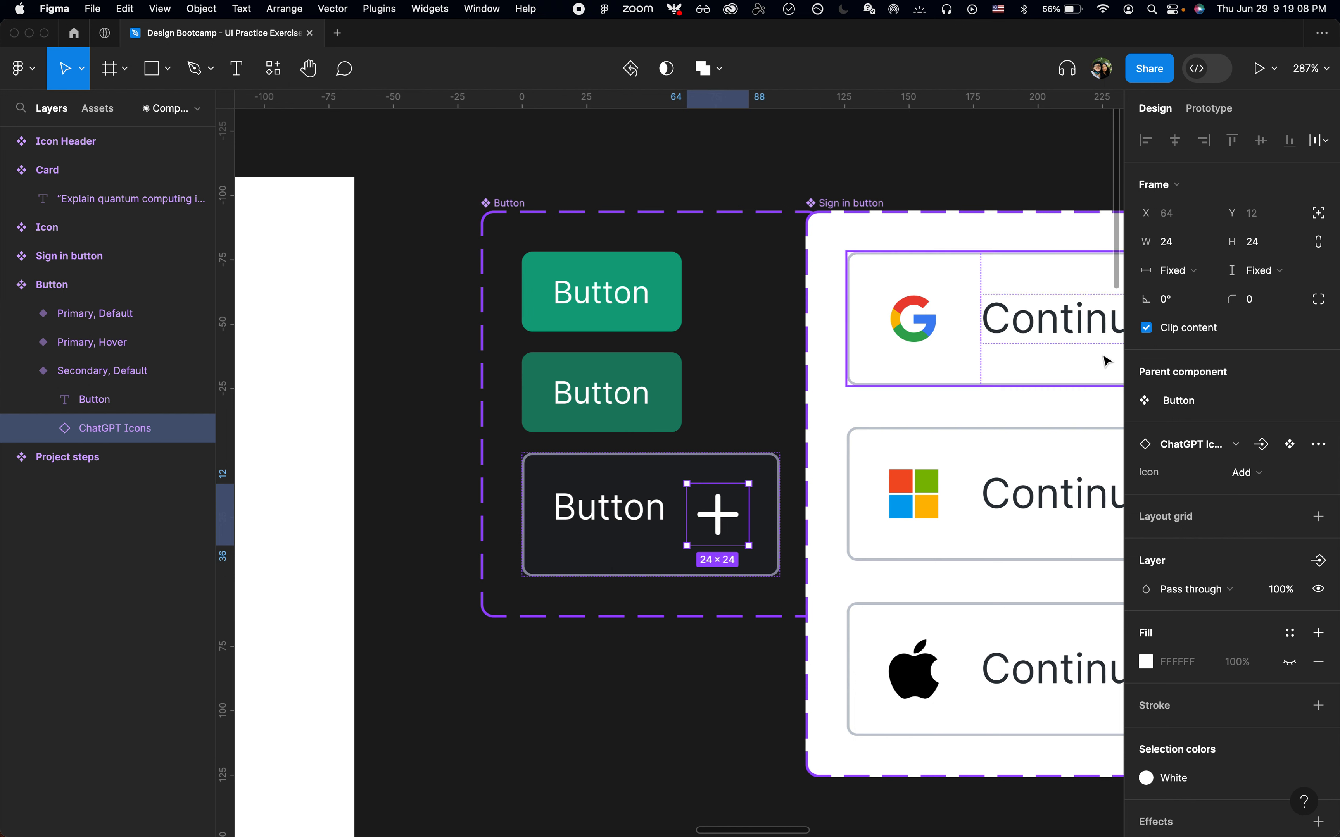
Scale the icon down to 16 by 16
key("k")
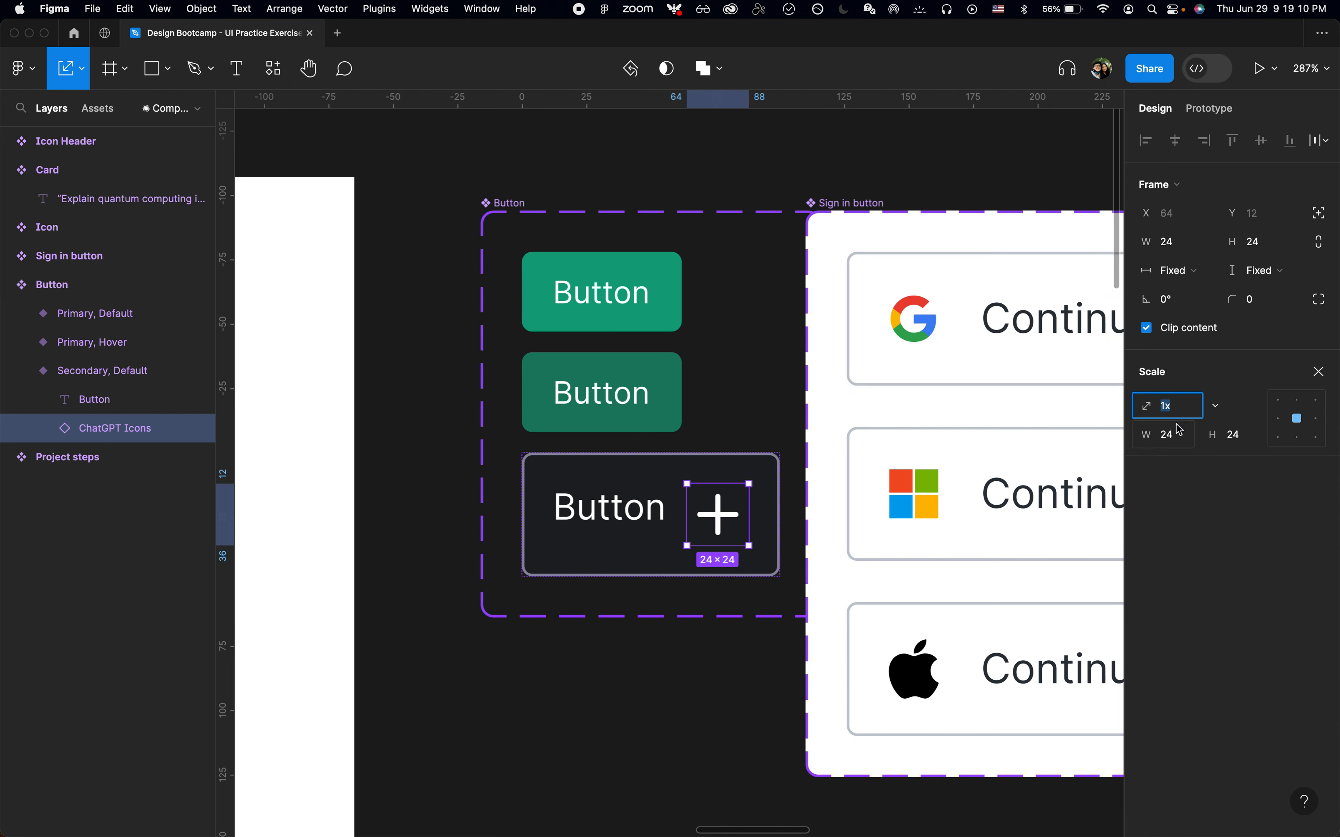
left_click(1176, 438)
type("16")
key("Tab")
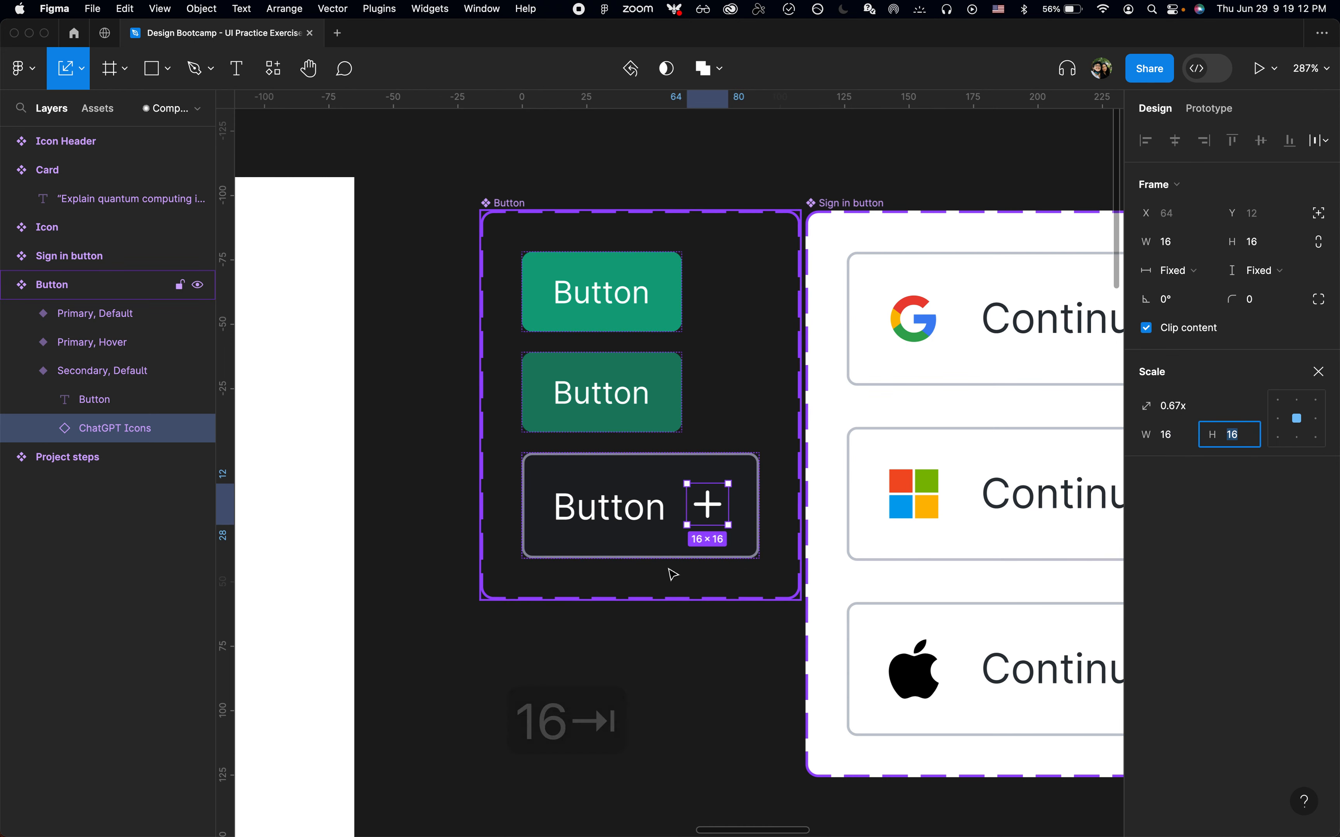
Move the icon in front of the label inside the Secondary variant
left_click(639, 512)
left_click(721, 513)
key("Left")
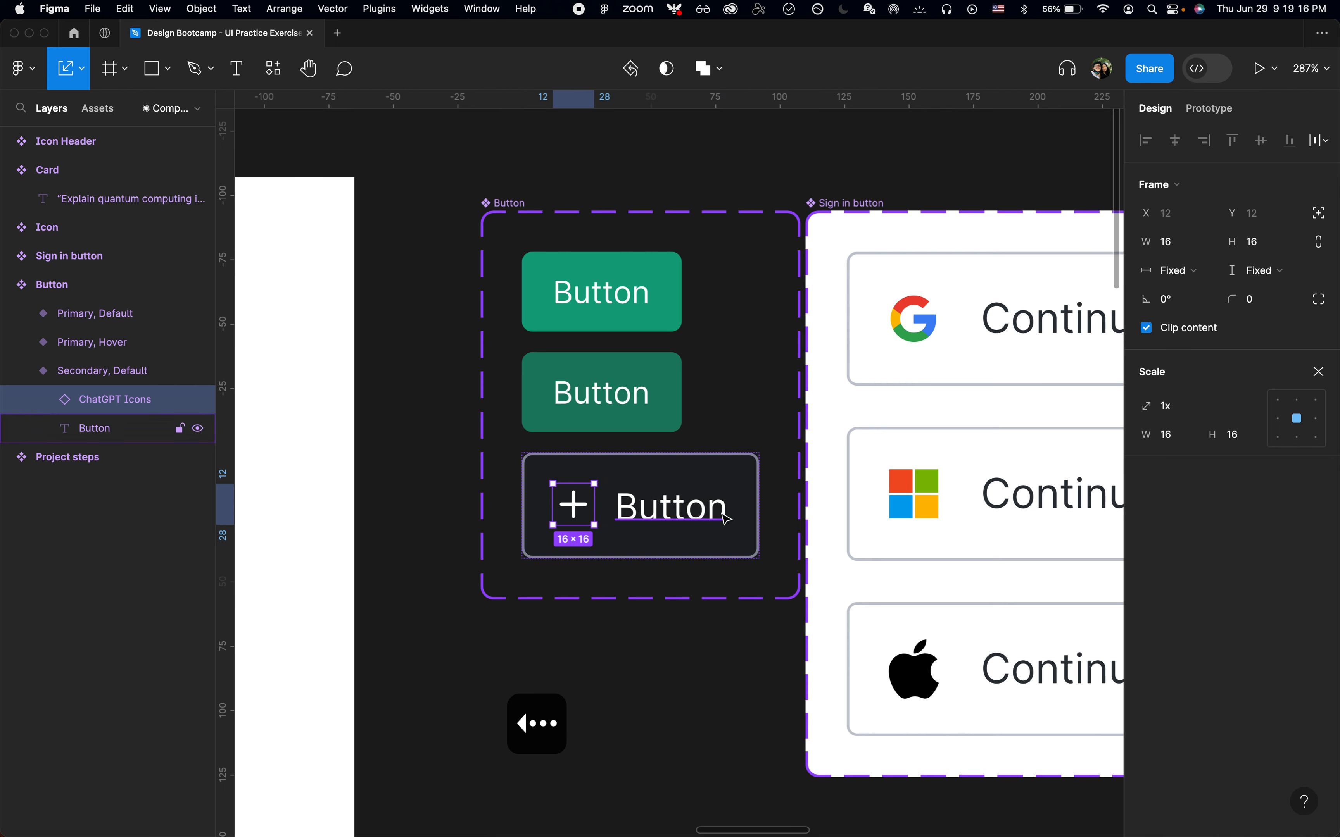
Change the Secondary variant's label text to "New chat"
left_click(726, 518)
key("super+Tab")
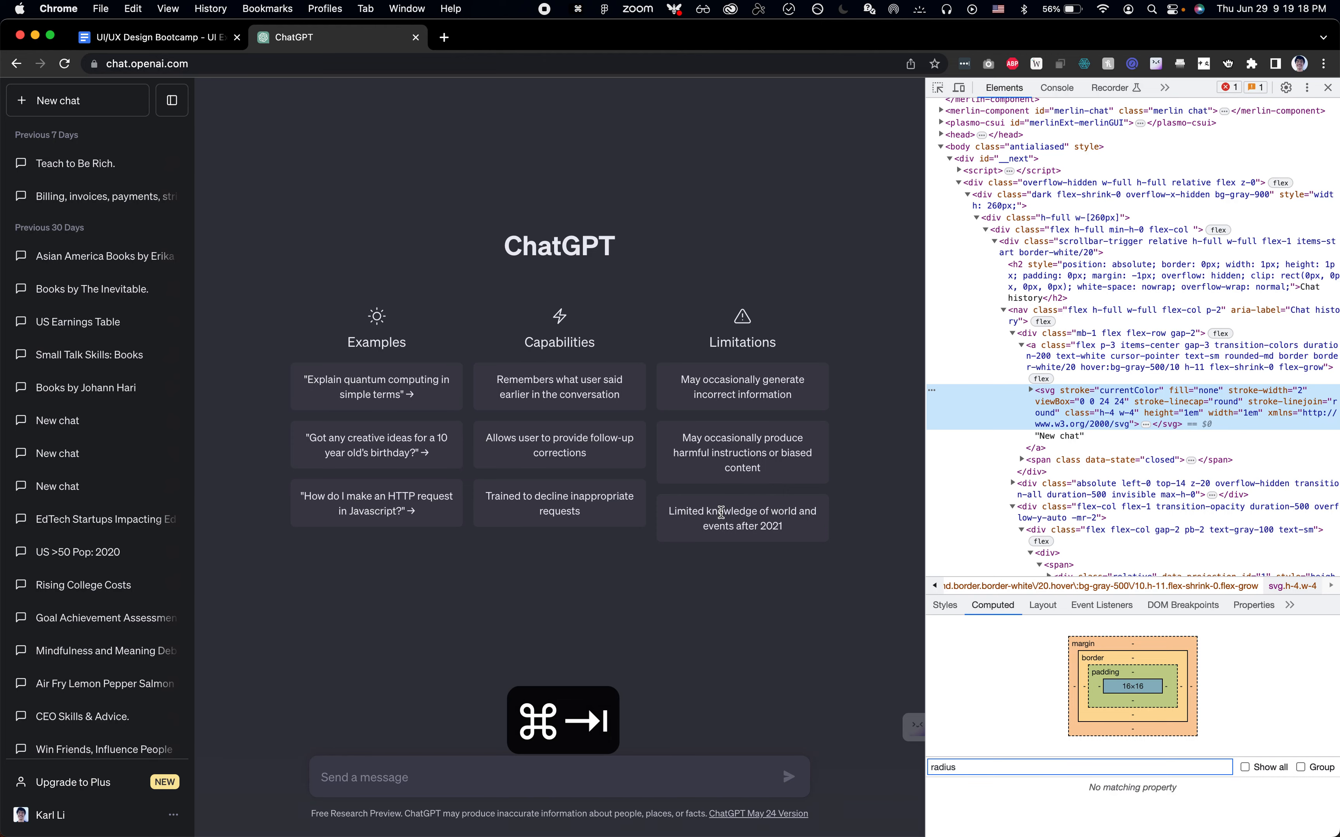
key("super+Tab")
key("Return")
type("N")
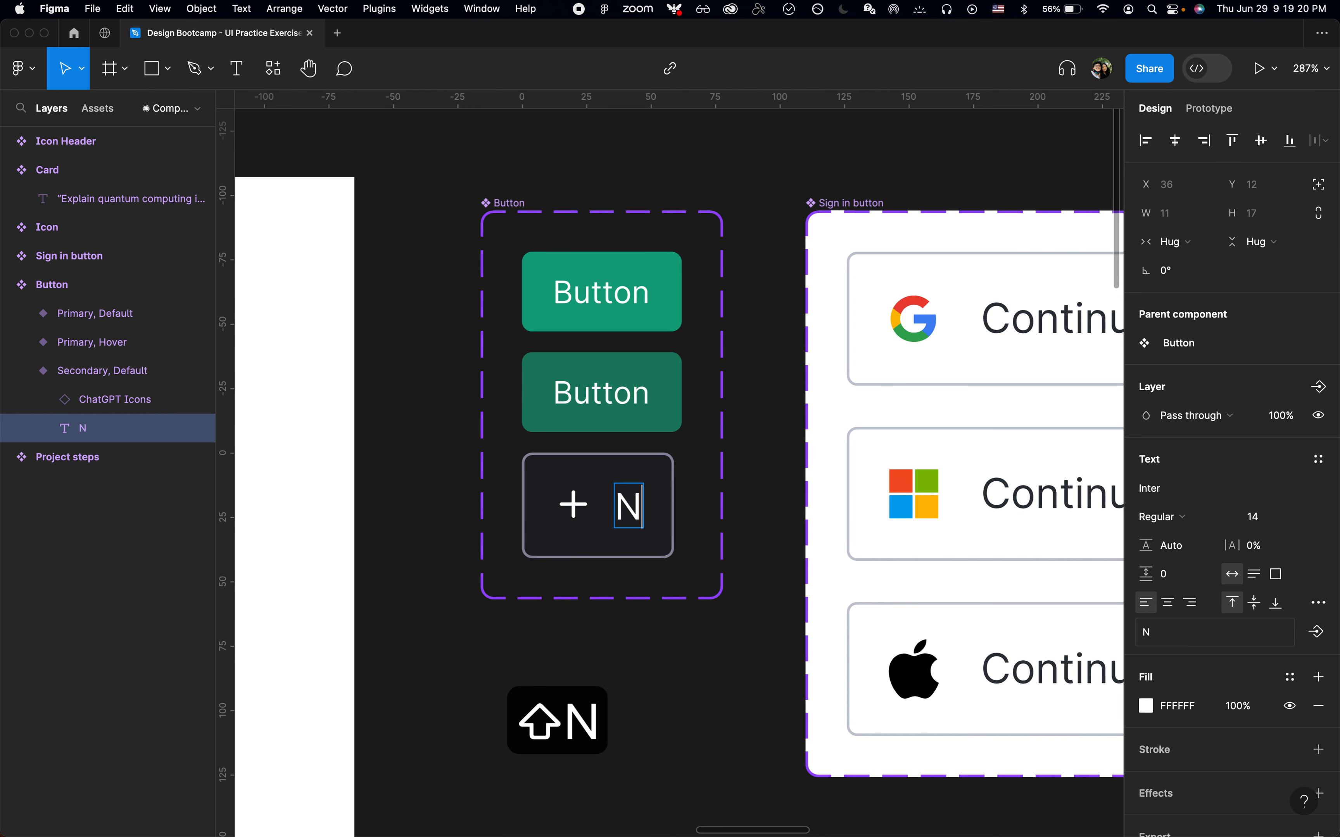
type("ew chat")
key("Escape")
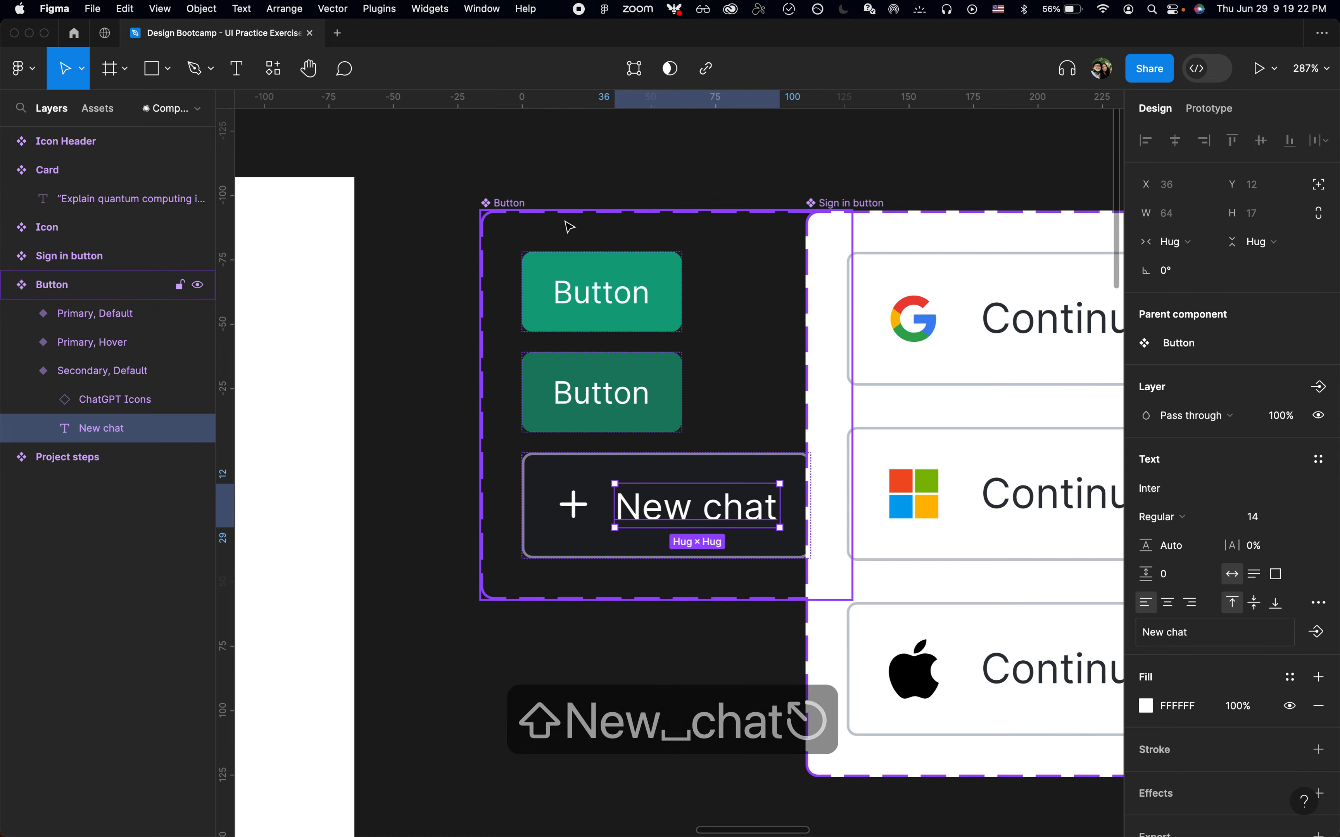
Try wrapping the Button set and Sign in button in an auto layout with a 20 gap, then remove it
left_click(508, 189)
left_click(509, 209)
scroll(509, 208, "down", 5)
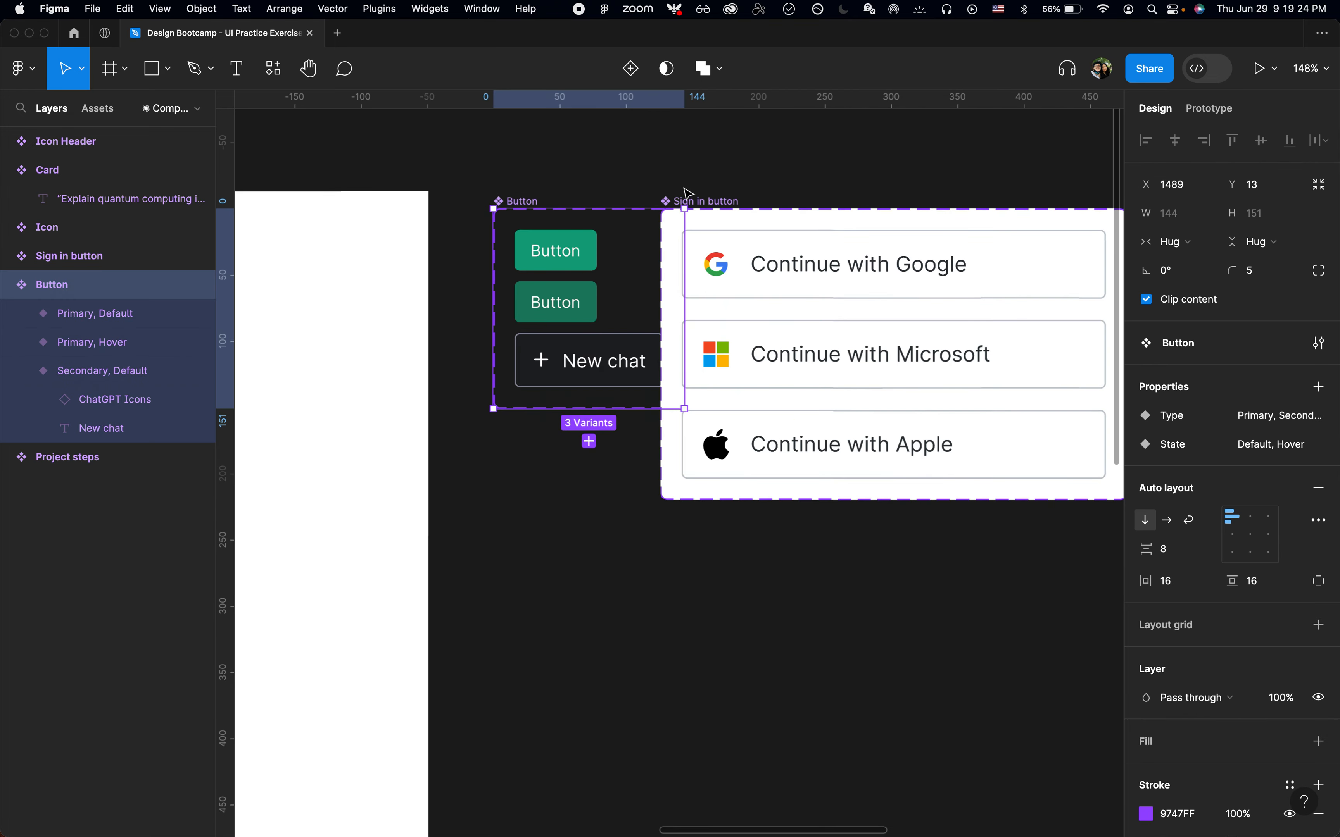
left_click(699, 202, "shift")
key("shift+a")
left_click(1190, 425)
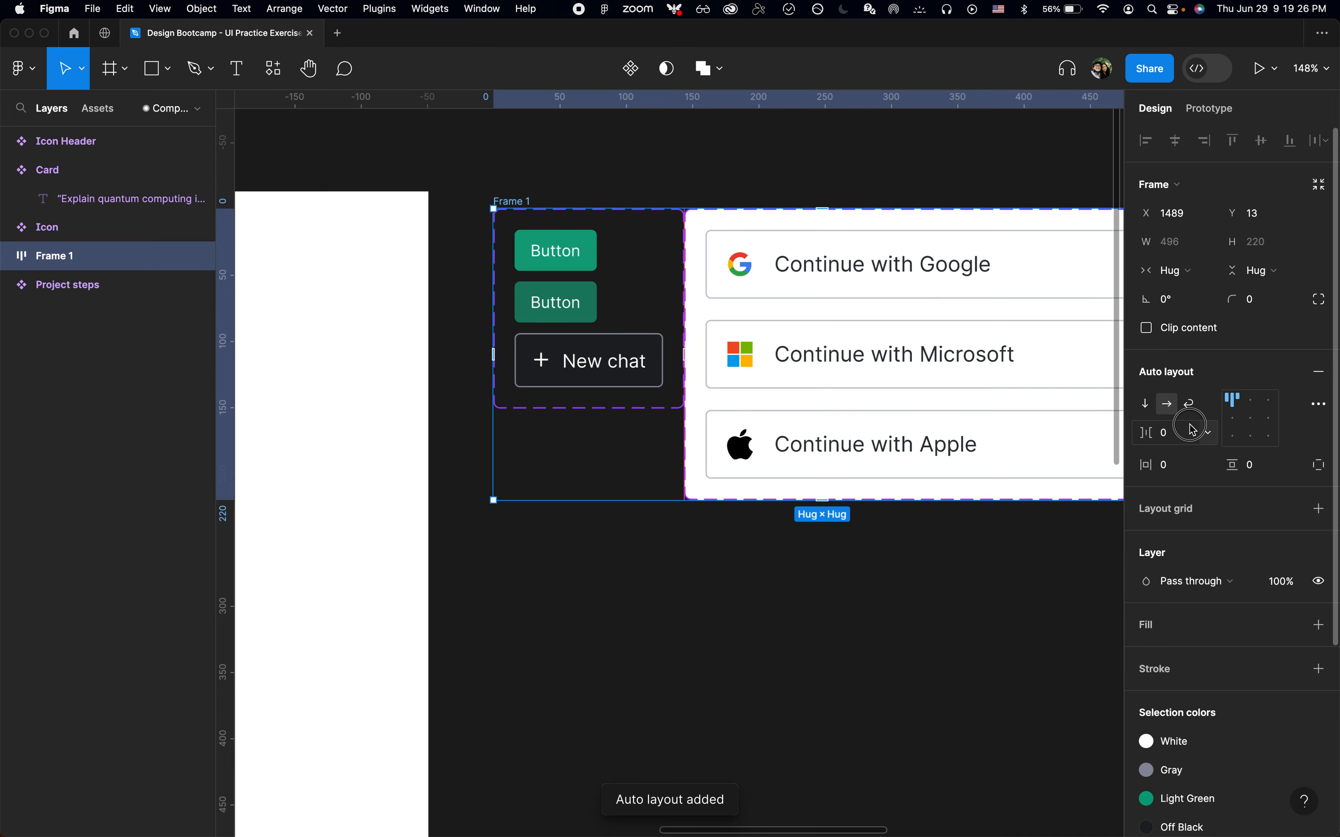
type("20")
key("Return")
key("shift+super+g")
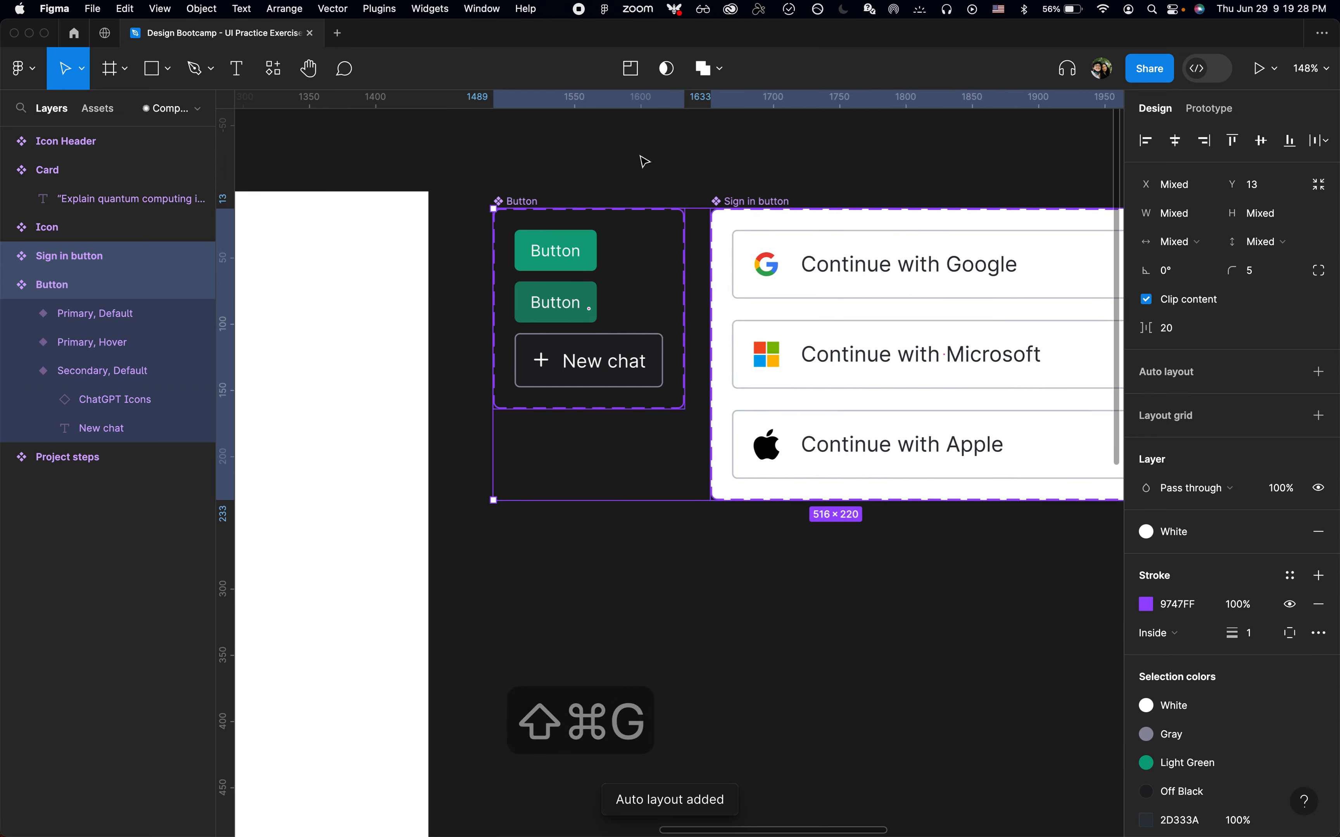
Inspect the gap and size of the New chat button's container in Chrome's computed styles
left_click(645, 163)
scroll(645, 164, "up", 3)
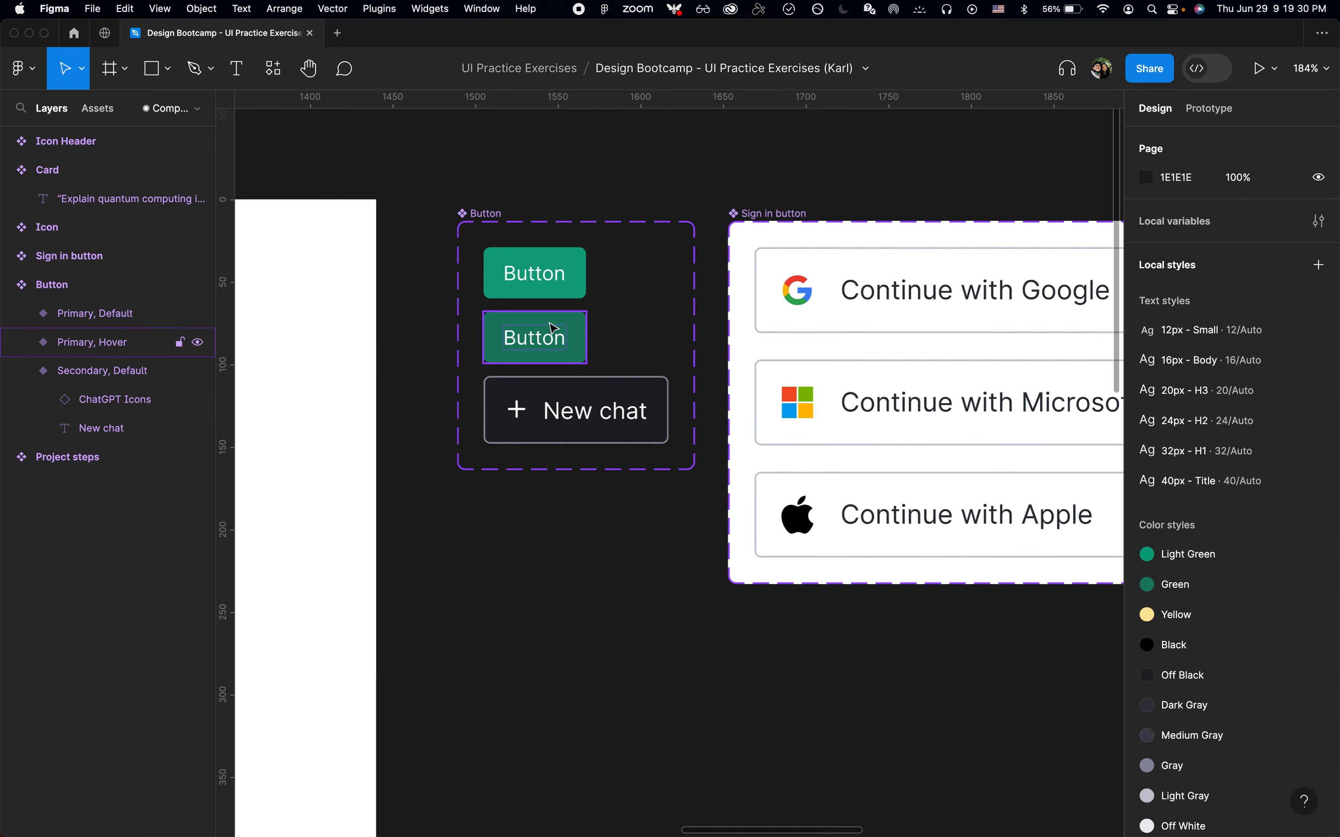
scroll(557, 335, "up", 2)
left_click(582, 429)
scroll(582, 429, "up", 2)
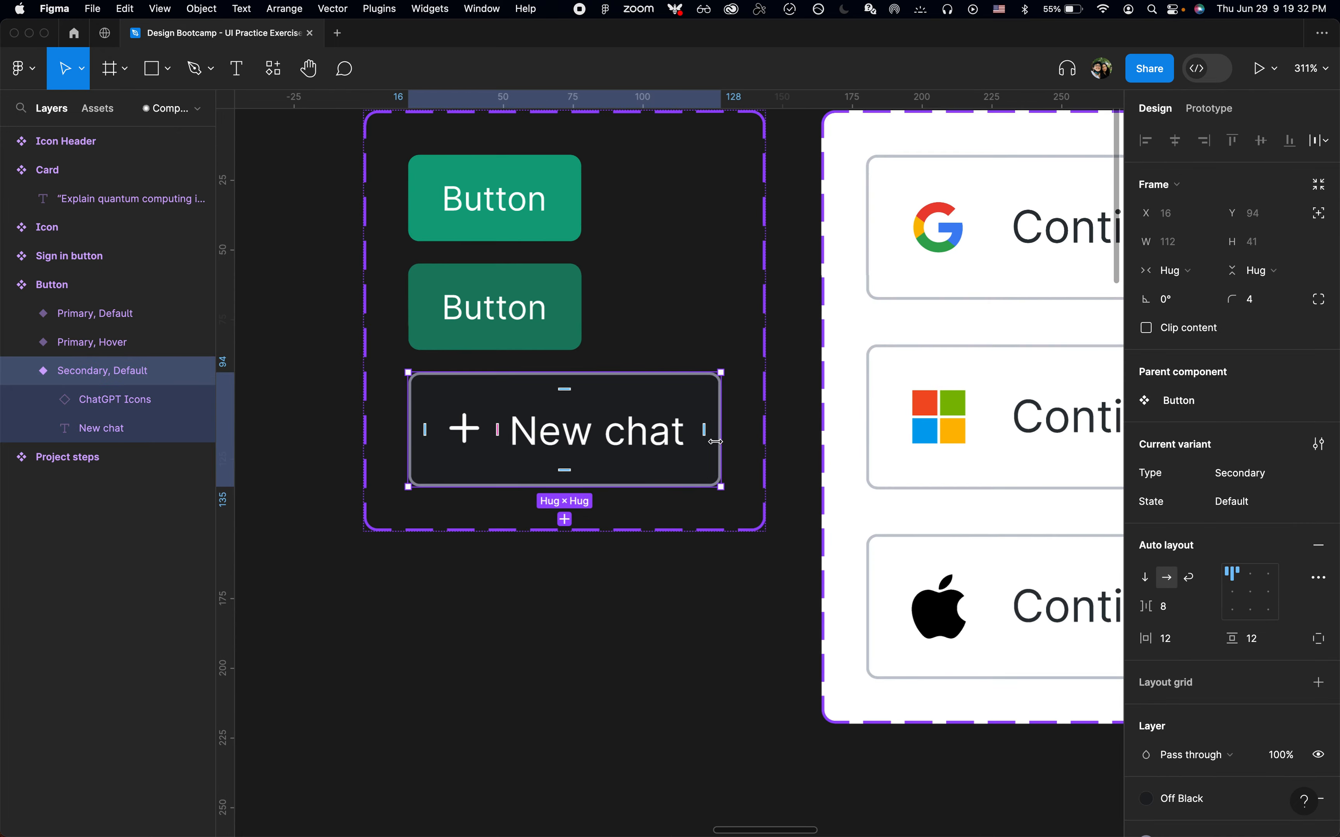
key("super+Tab")
key("super+shift+c")
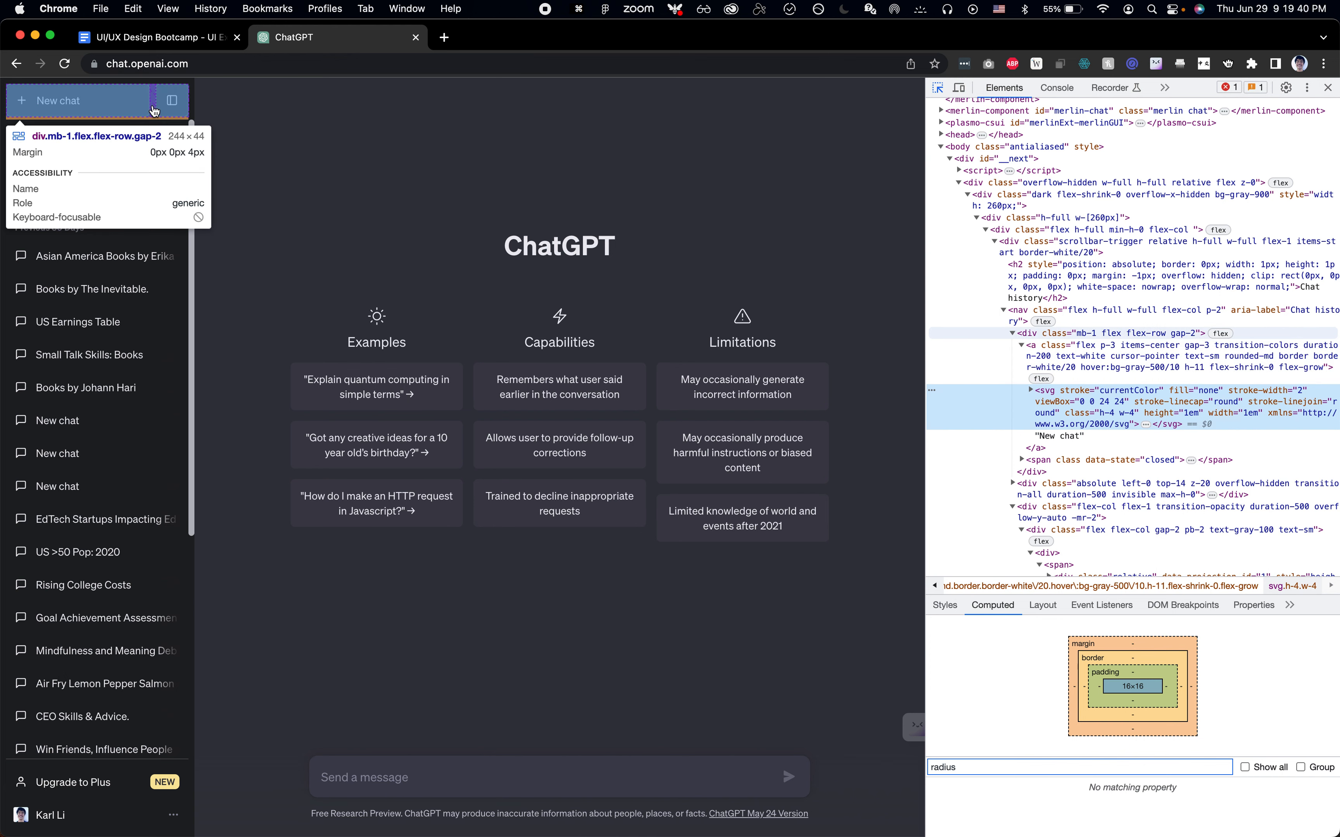
left_click(154, 111)
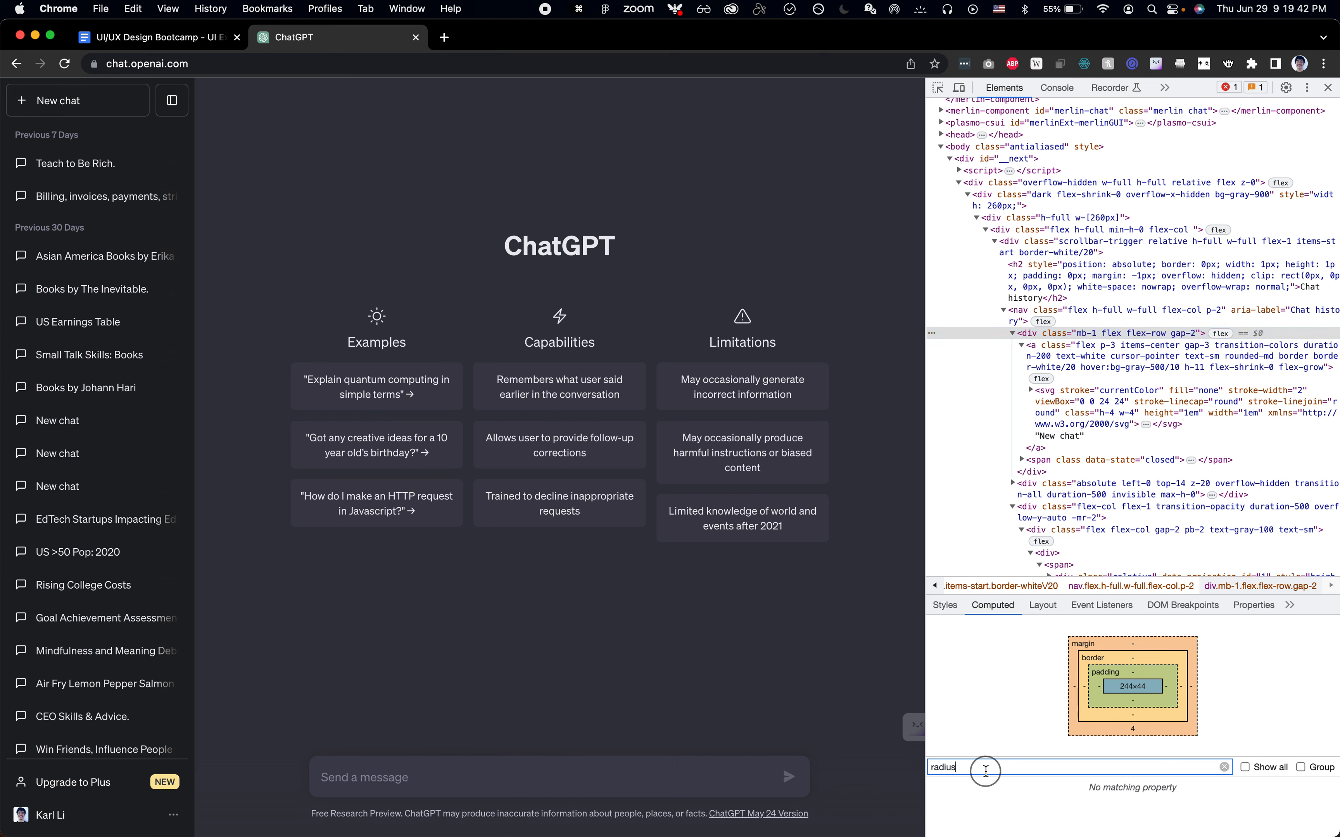
key("super+a")
type("gap")
key("super+Tab")
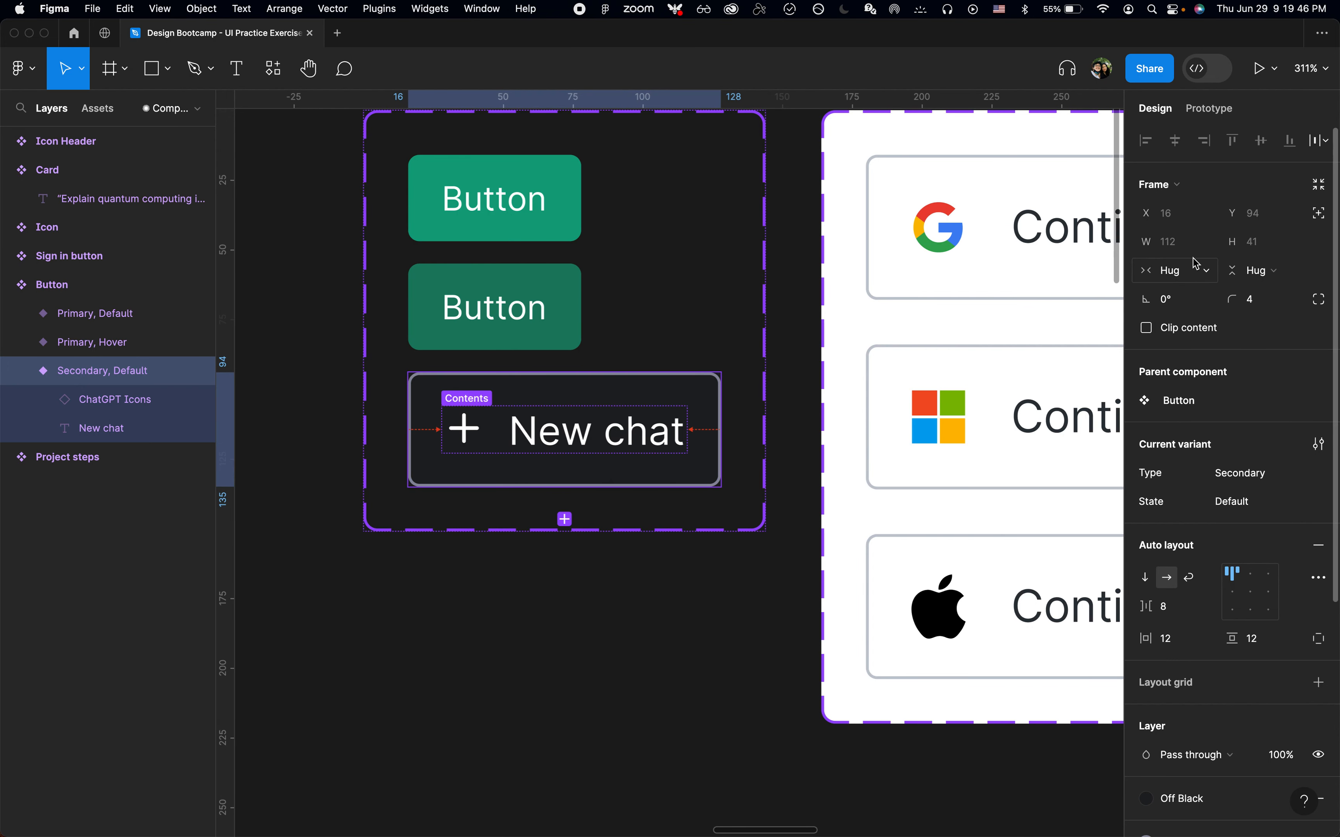
Set the Secondary variant to a fixed width of 129
left_click(1179, 270)
left_click(1185, 247)
left_click(1185, 242)
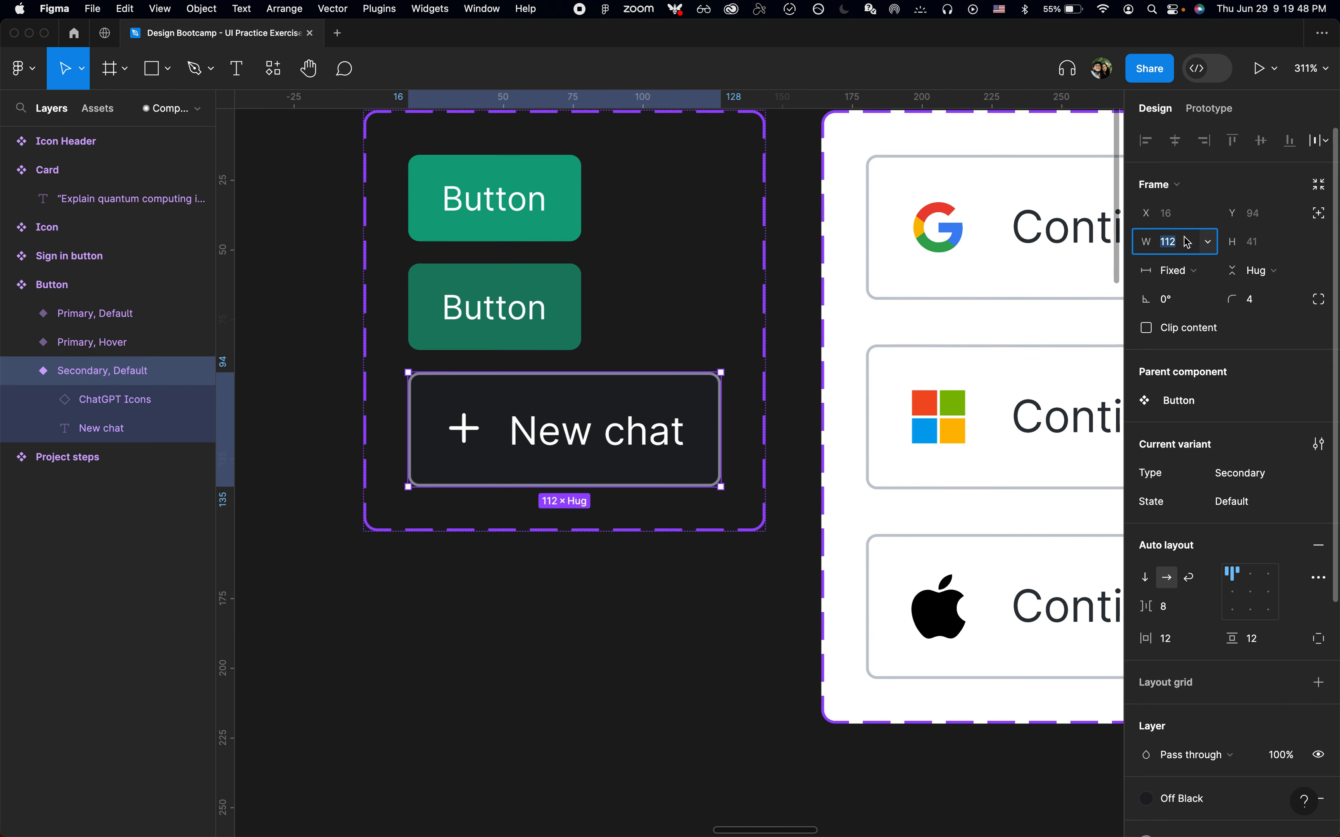
type("129")
key("Return")
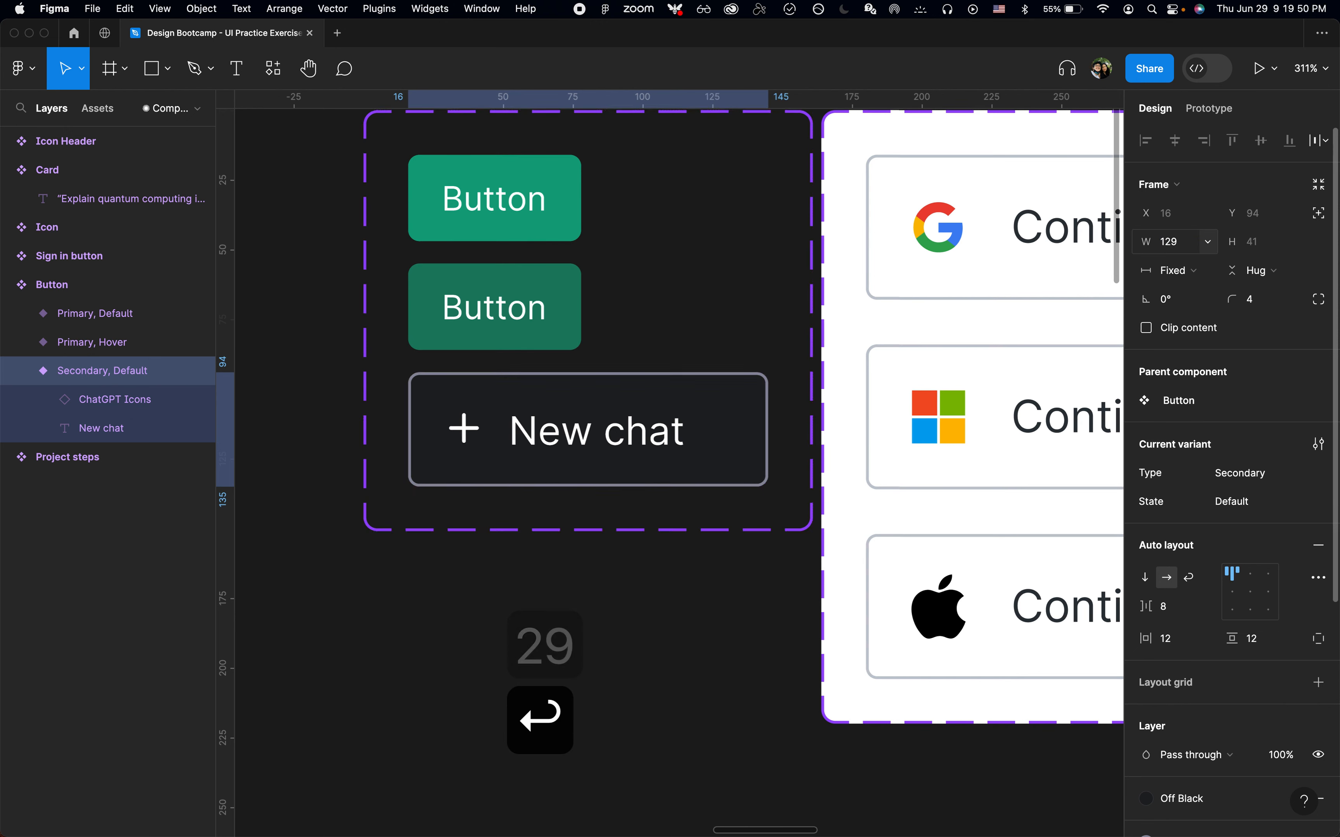
Set the Secondary variant's width to 192 after checking the New chat button's size in Chrome
key("super+Tab")
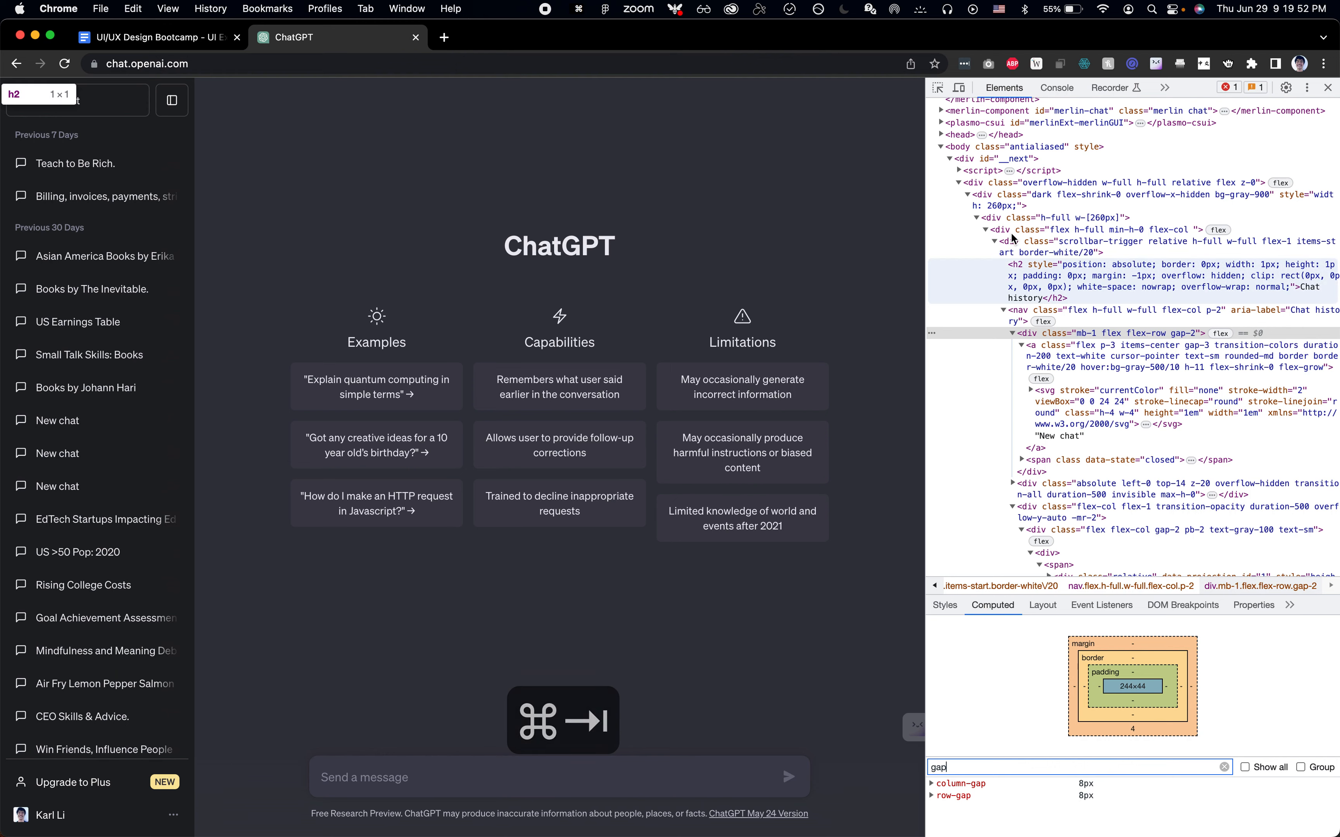
key("super+shift+c")
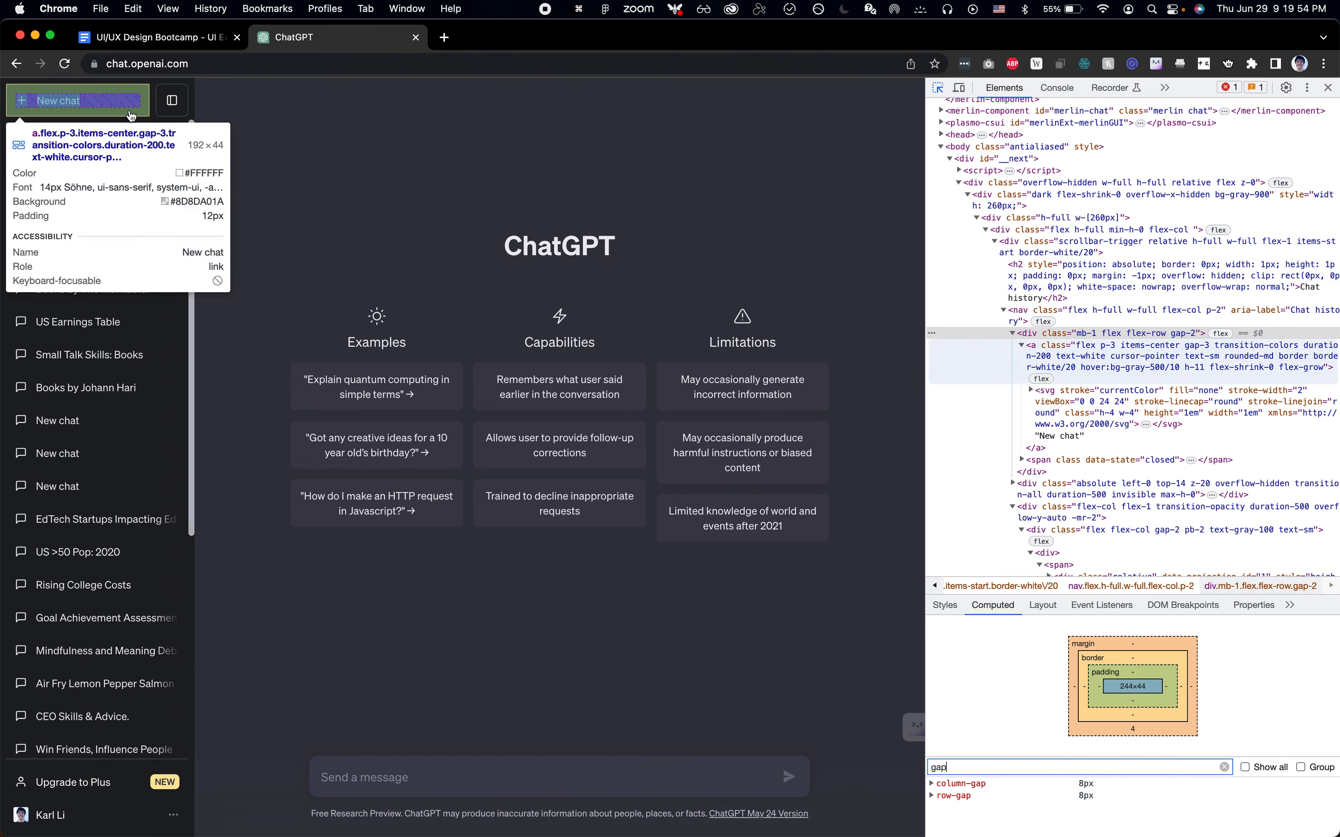
key("super+Tab")
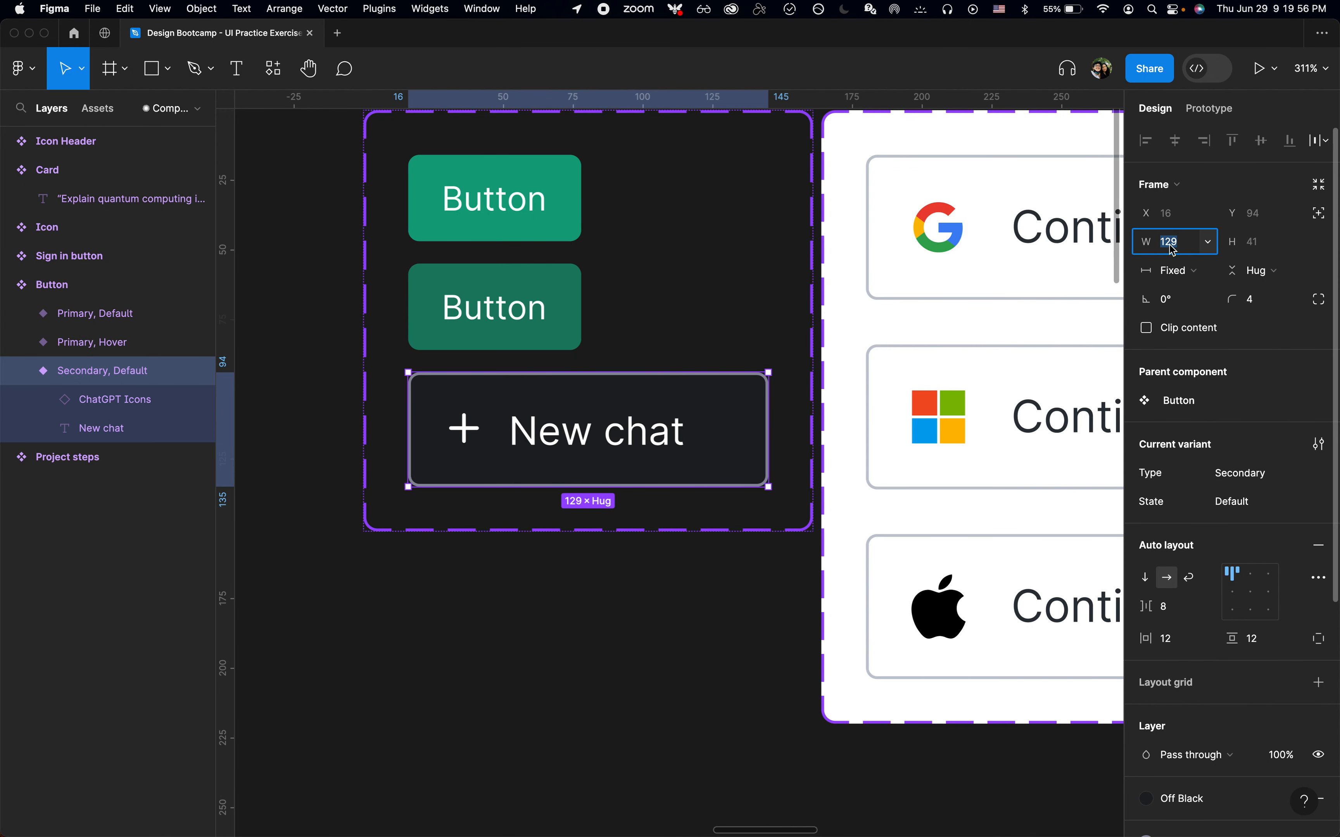
key("Right")
key("Left")
key("BackSpace")
key("Right")
type("2")
key("Return")
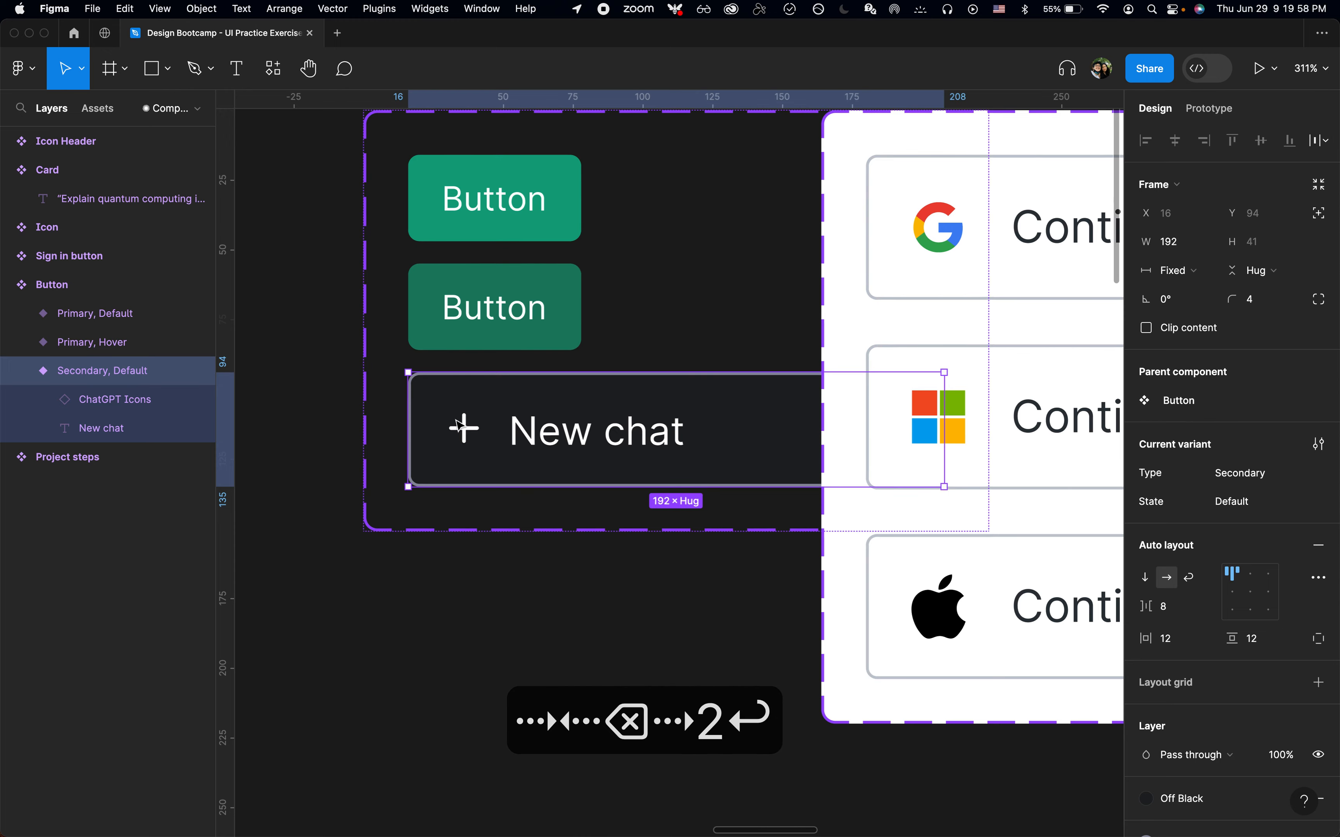
Move the Sign in button component down below the Button component set
scroll(460, 426, "down", 5, "ctrl")
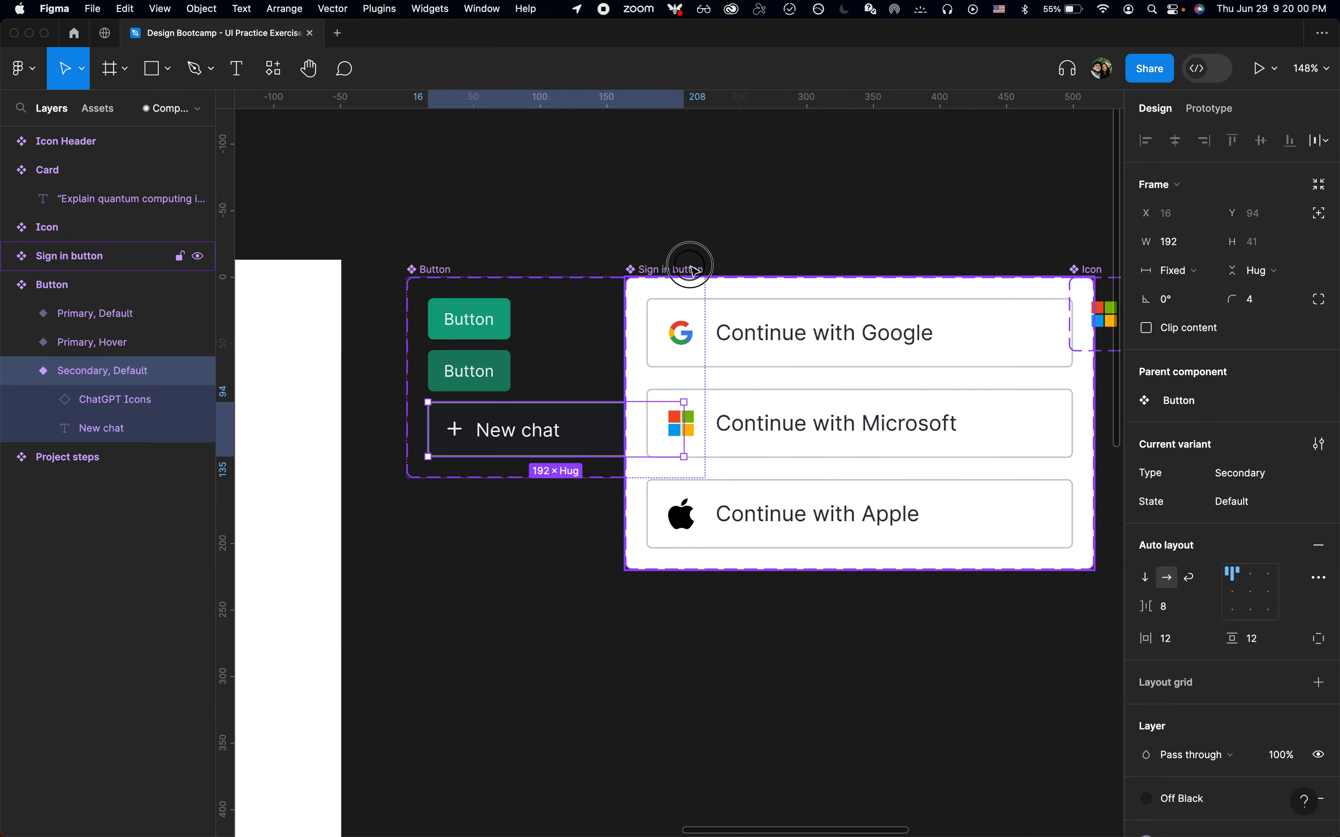
left_click_drag(693, 271, 835, 471)
left_click(831, 377)
scroll(561, 452, "up", 2, "ctrl")
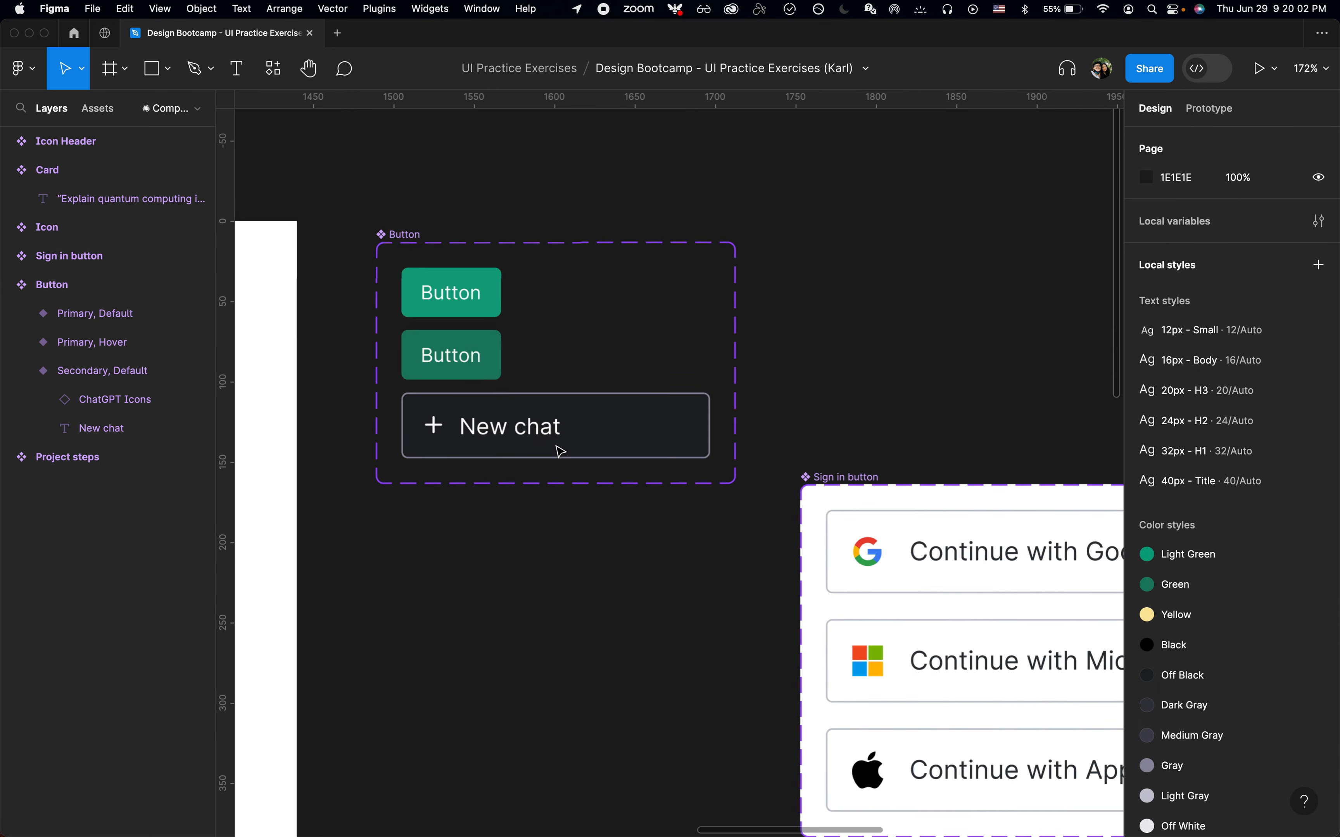
Duplicate the Secondary, Default variant within the Button component set
scroll(560, 451, "up", 3, "ctrl")
left_click(614, 445)
key("alt+l")
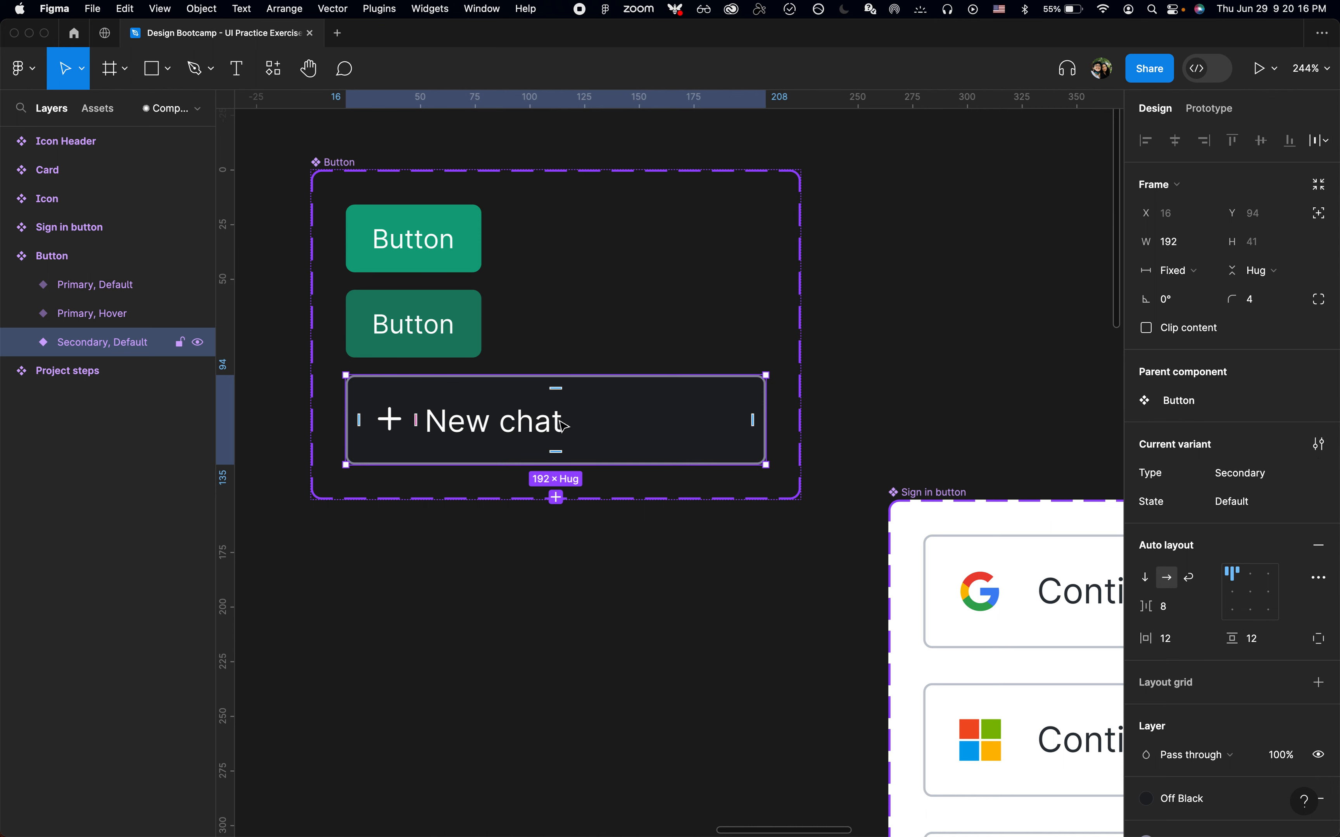
key("super+d")
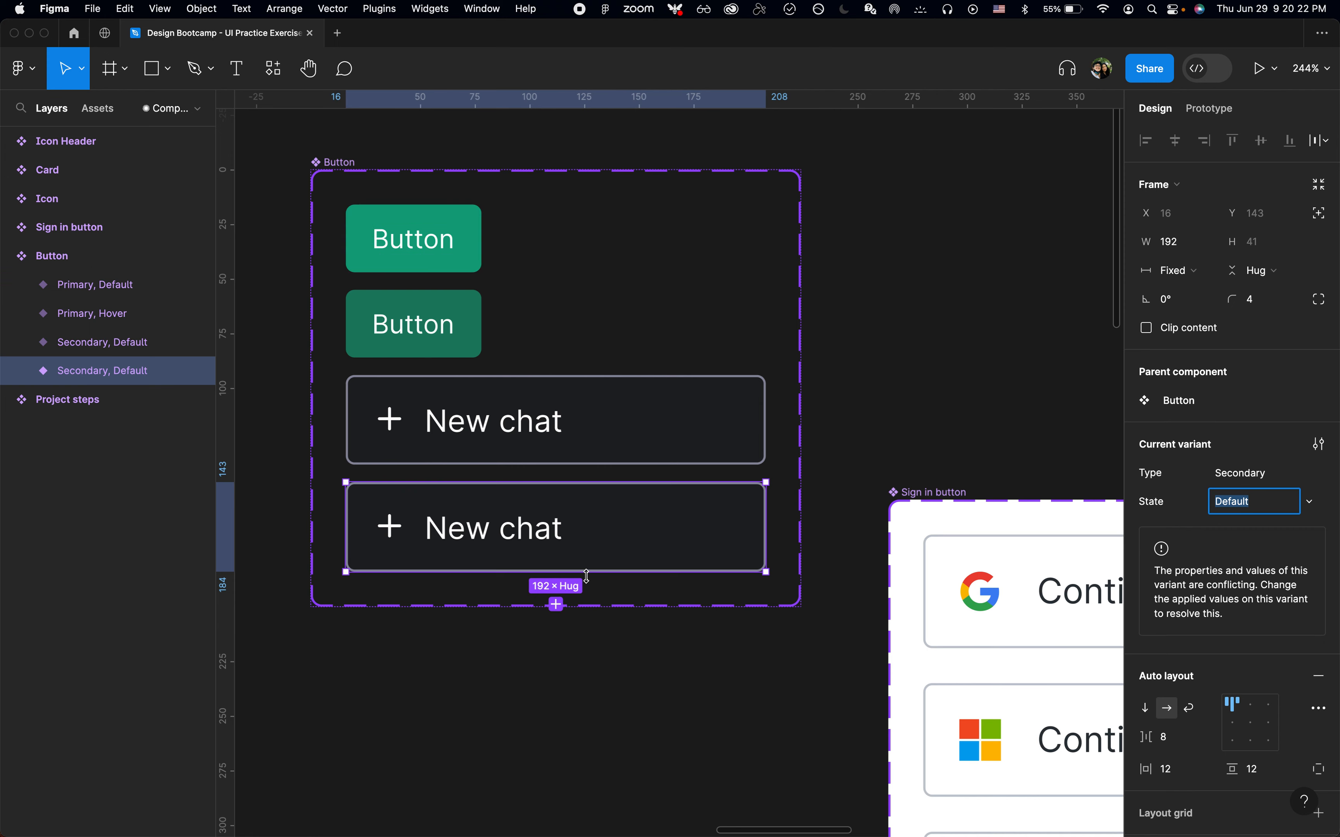
Delete the New chat label from the duplicated Secondary, Default variant
left_click(527, 545)
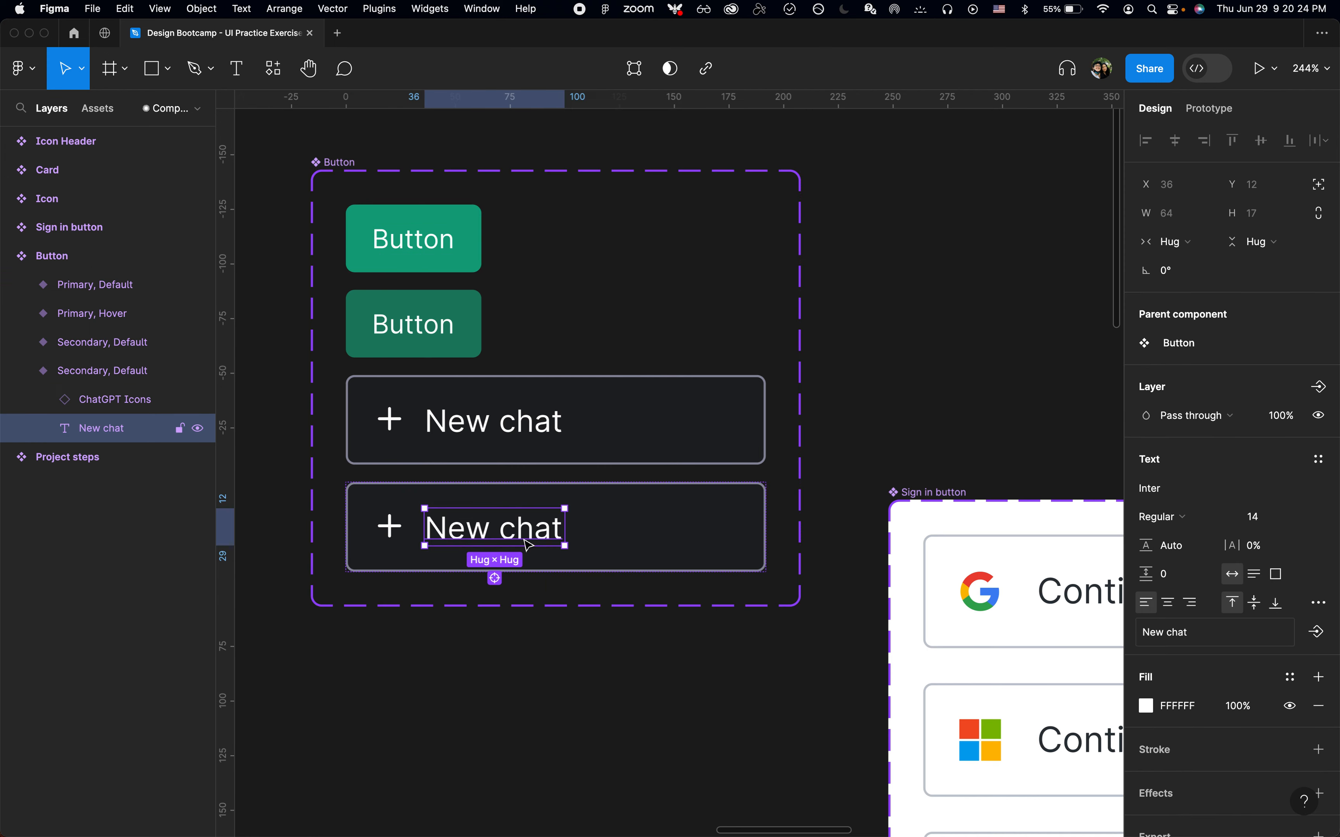
key("BackSpace")
left_click(615, 440)
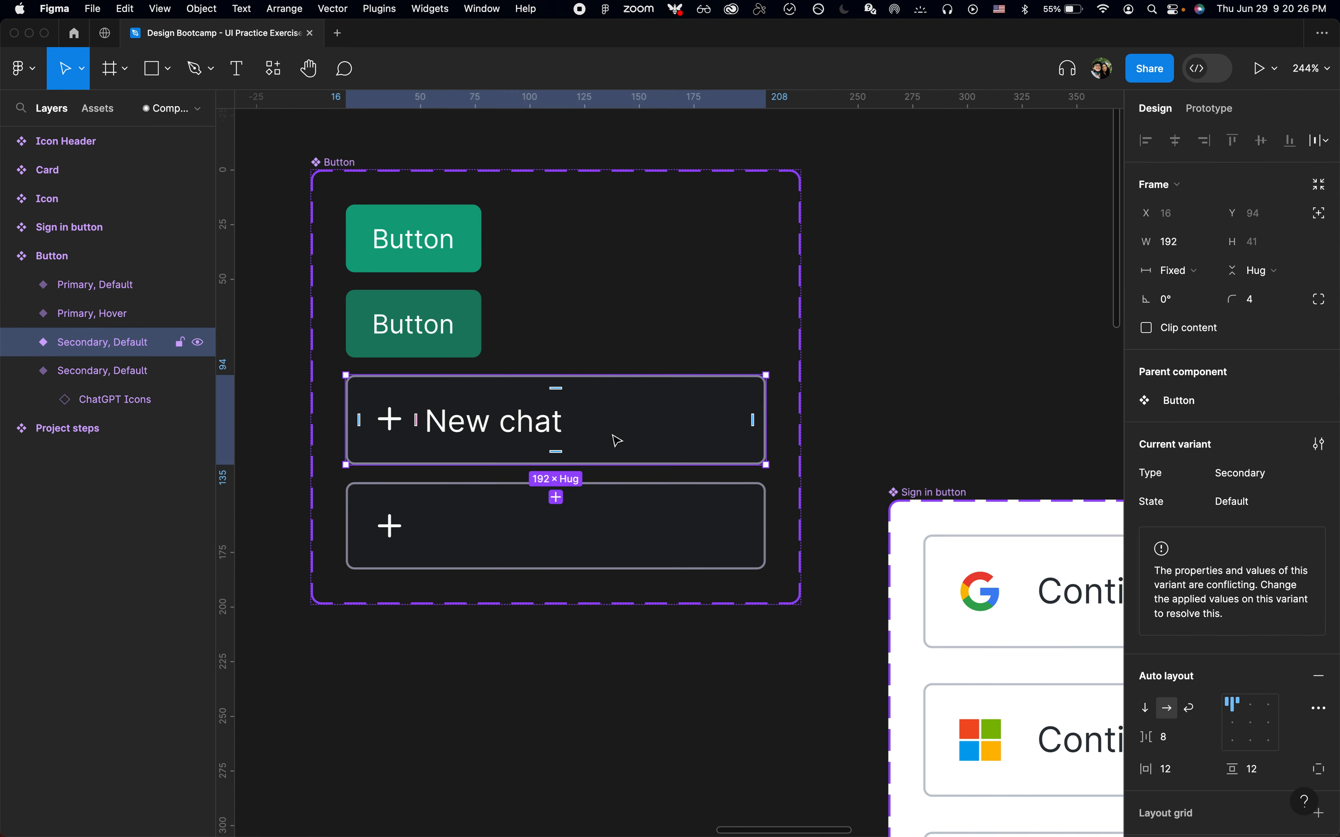
left_click(594, 518)
left_click(606, 440)
left_click(596, 531)
left_click(623, 407)
Add a Boolean component property named Icon to the Button component set
left_click(119, 260)
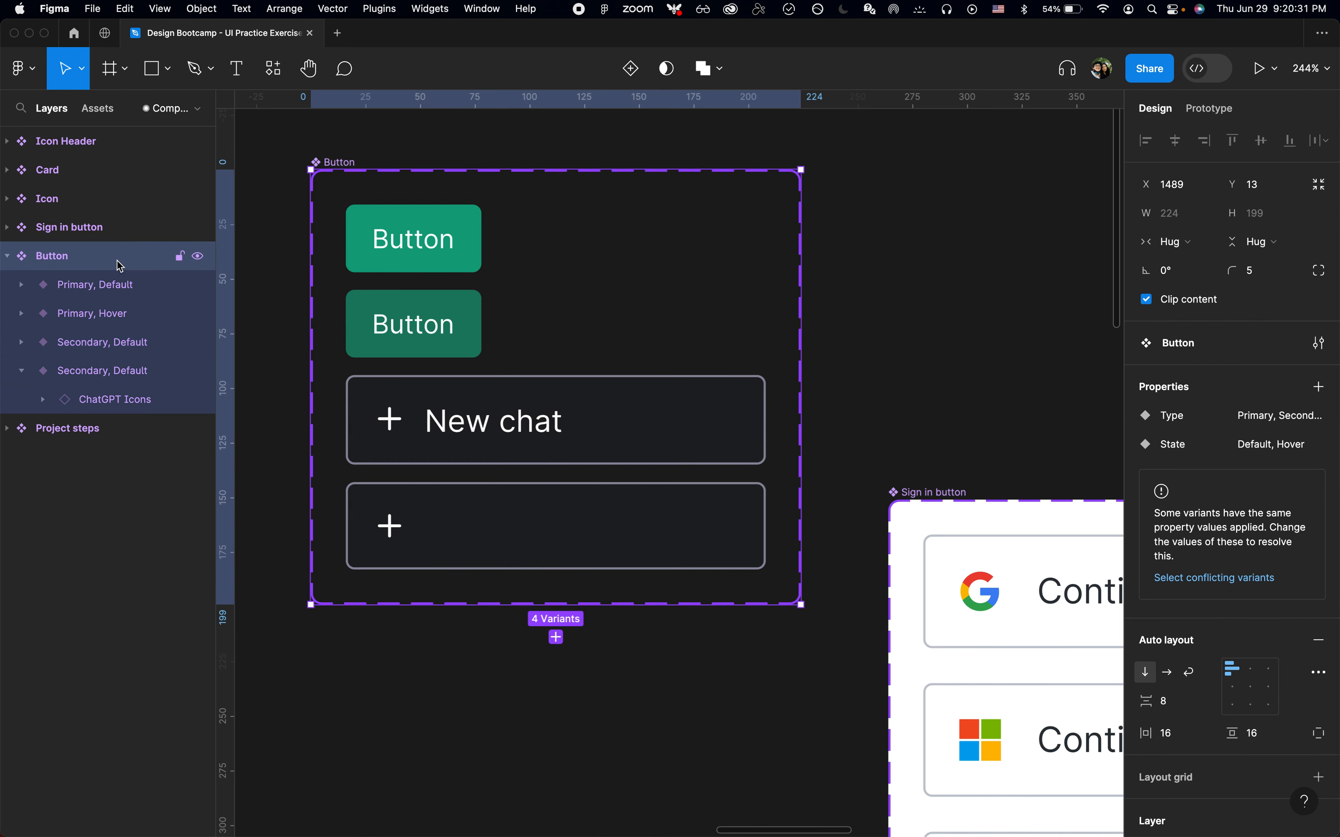
left_click(1319, 388)
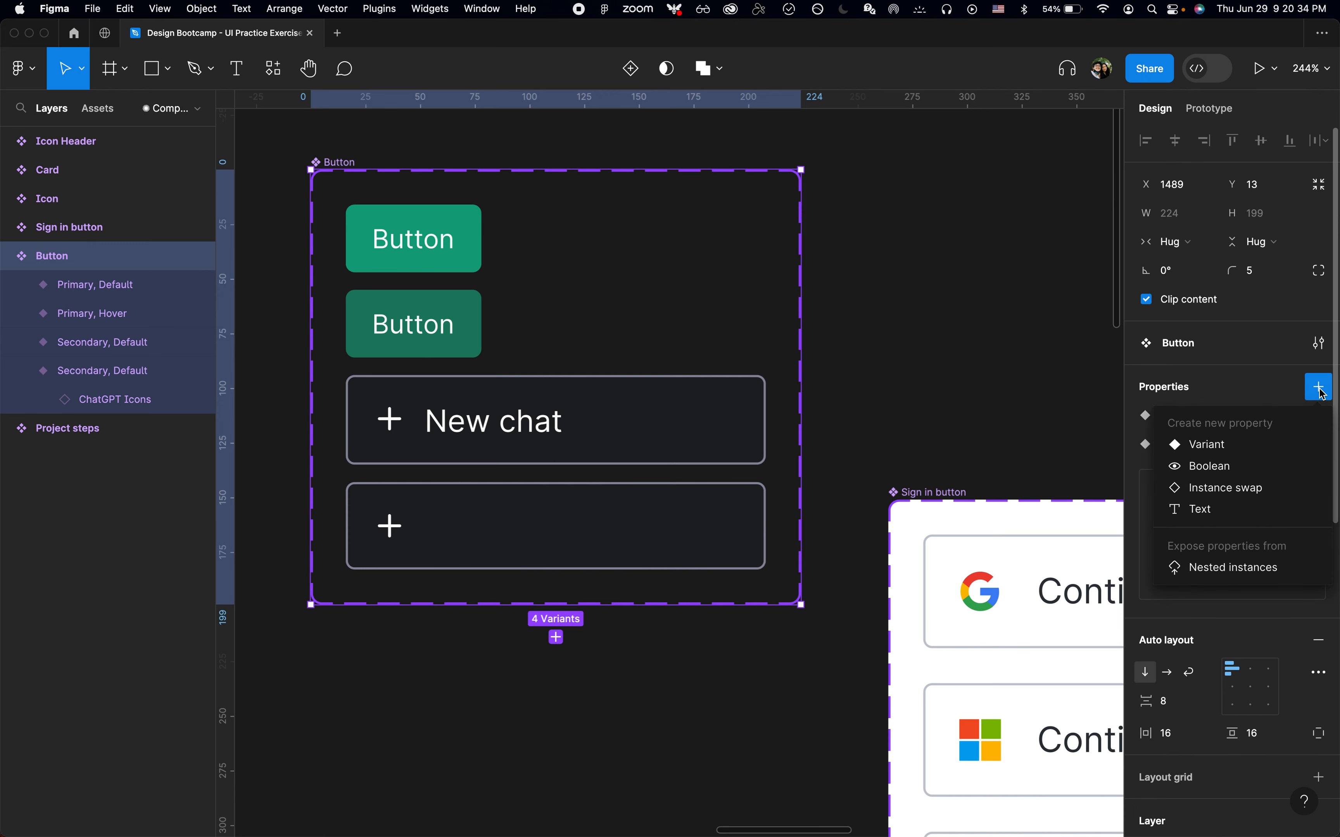
left_click(1232, 463)
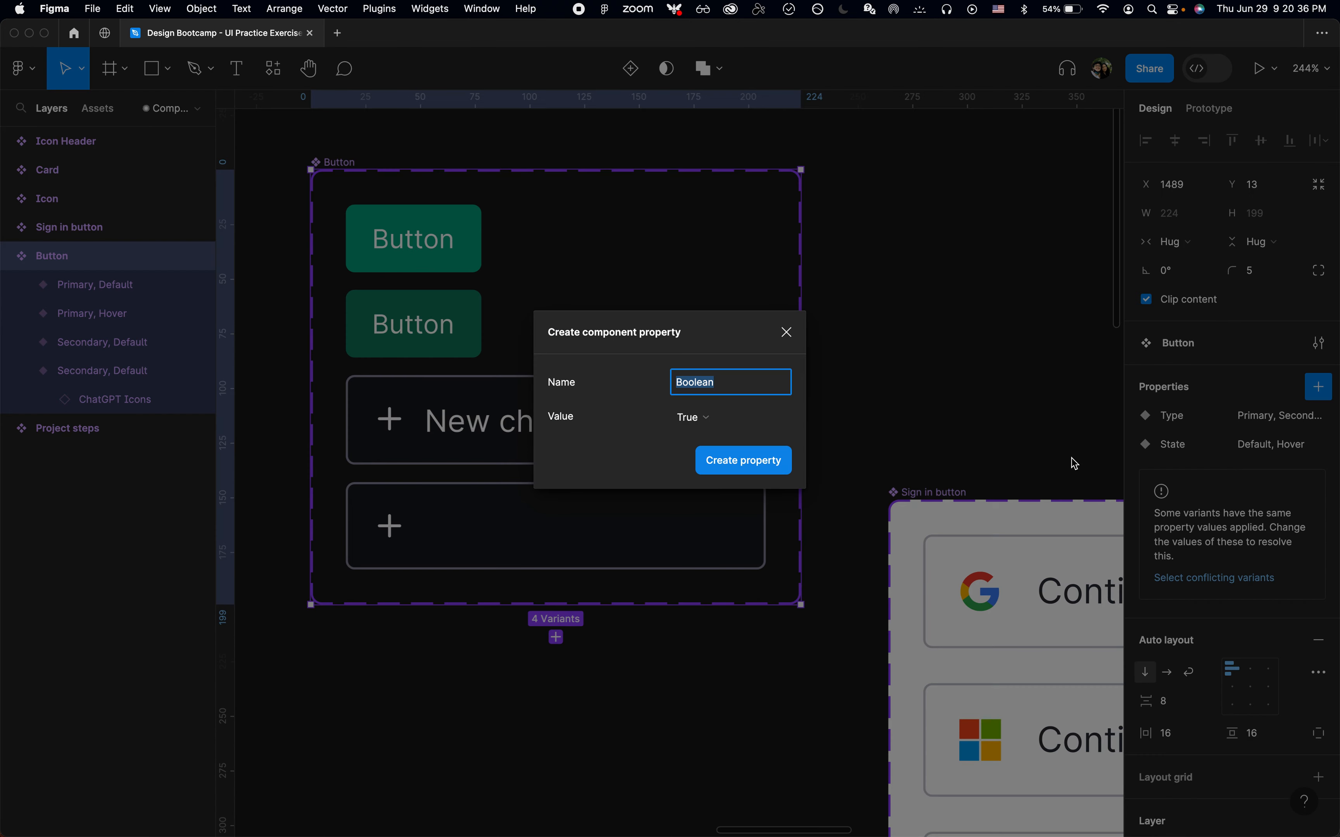
type("Icon")
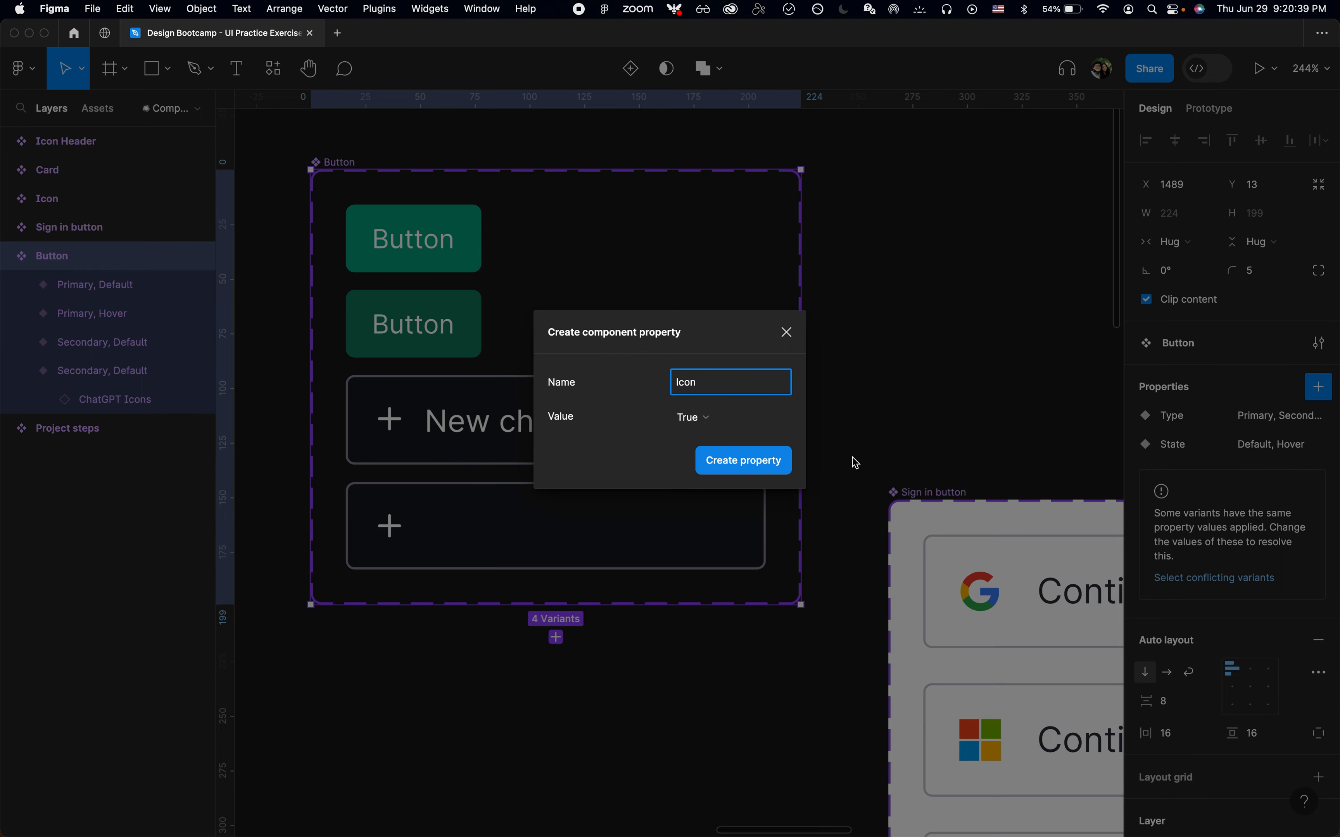
left_click(745, 461)
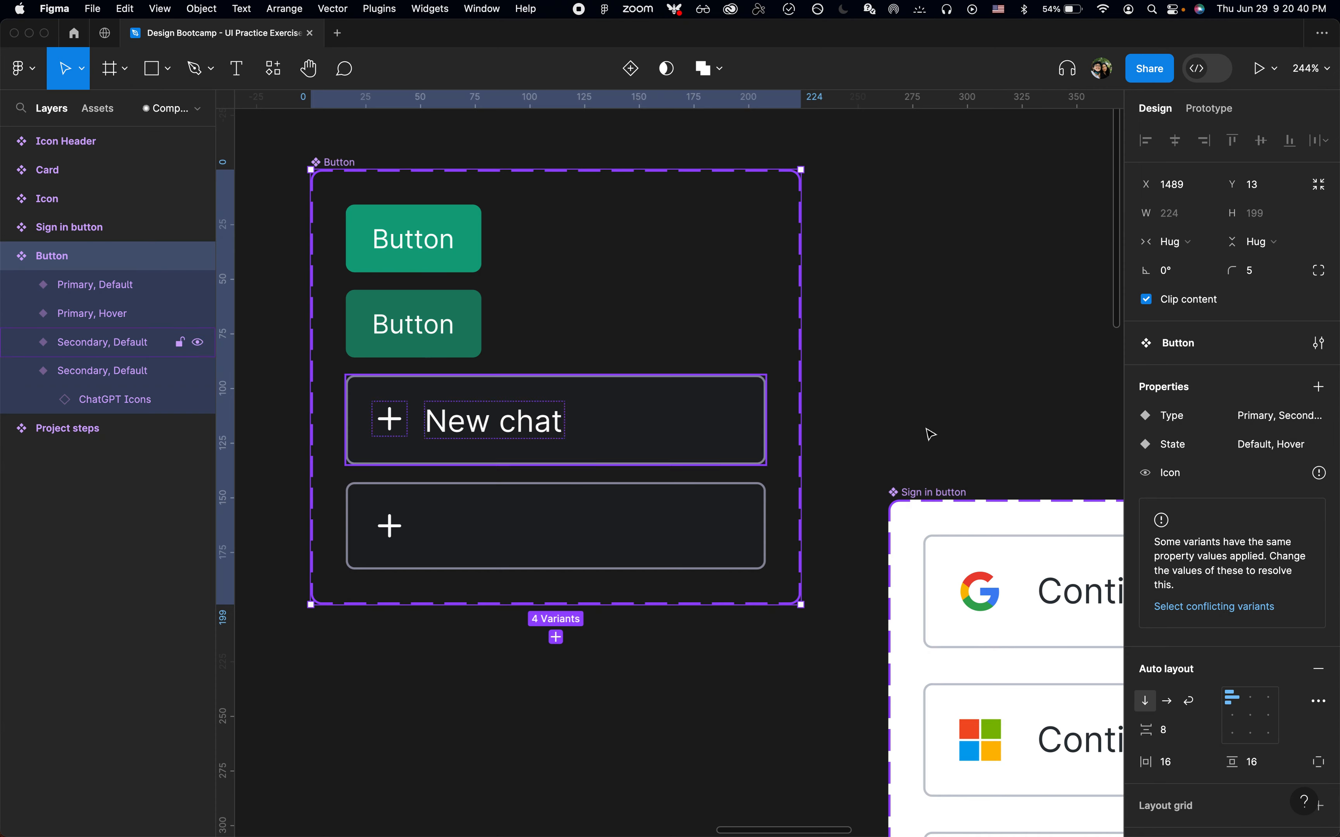
Set the Icon property's default value to False
mouse_move(1323, 476)
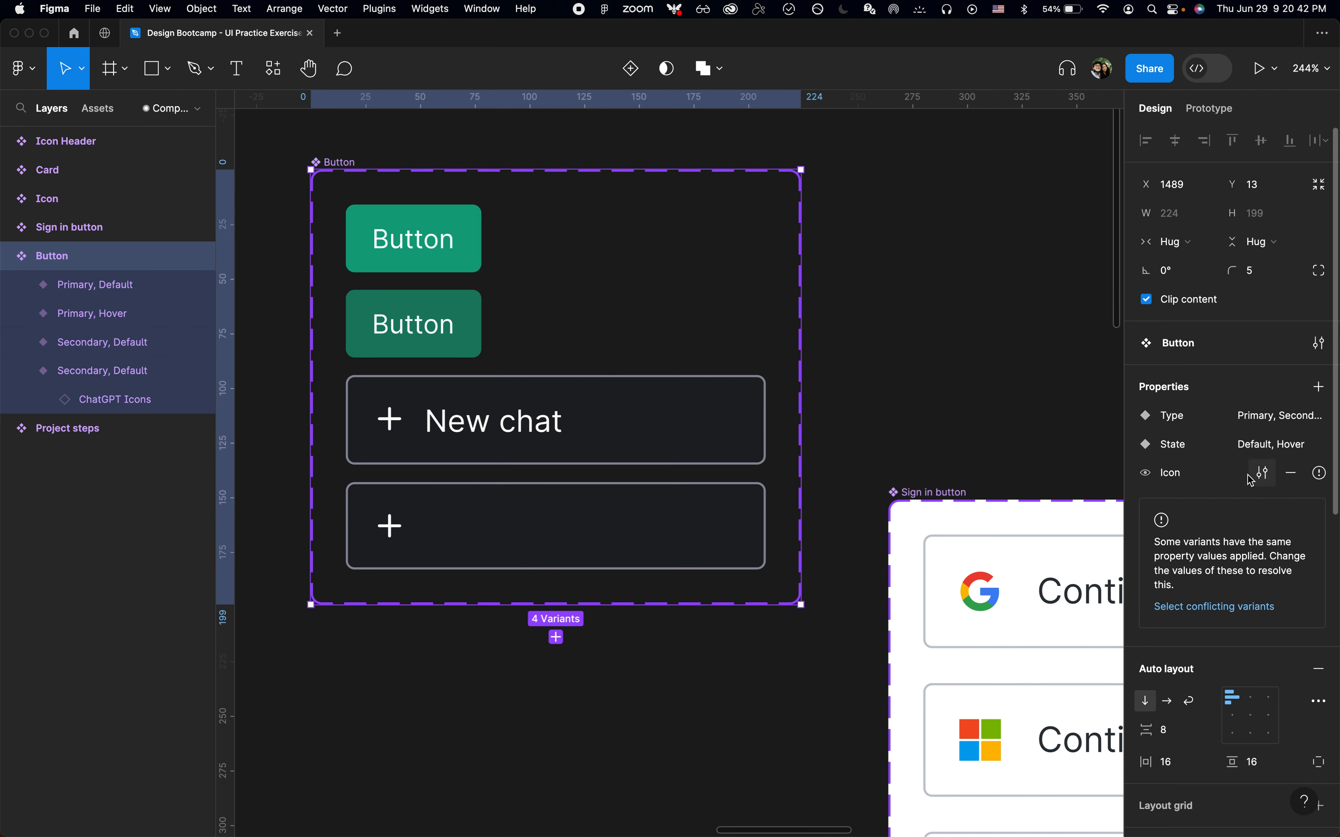
left_click(1262, 472)
left_click(1012, 557)
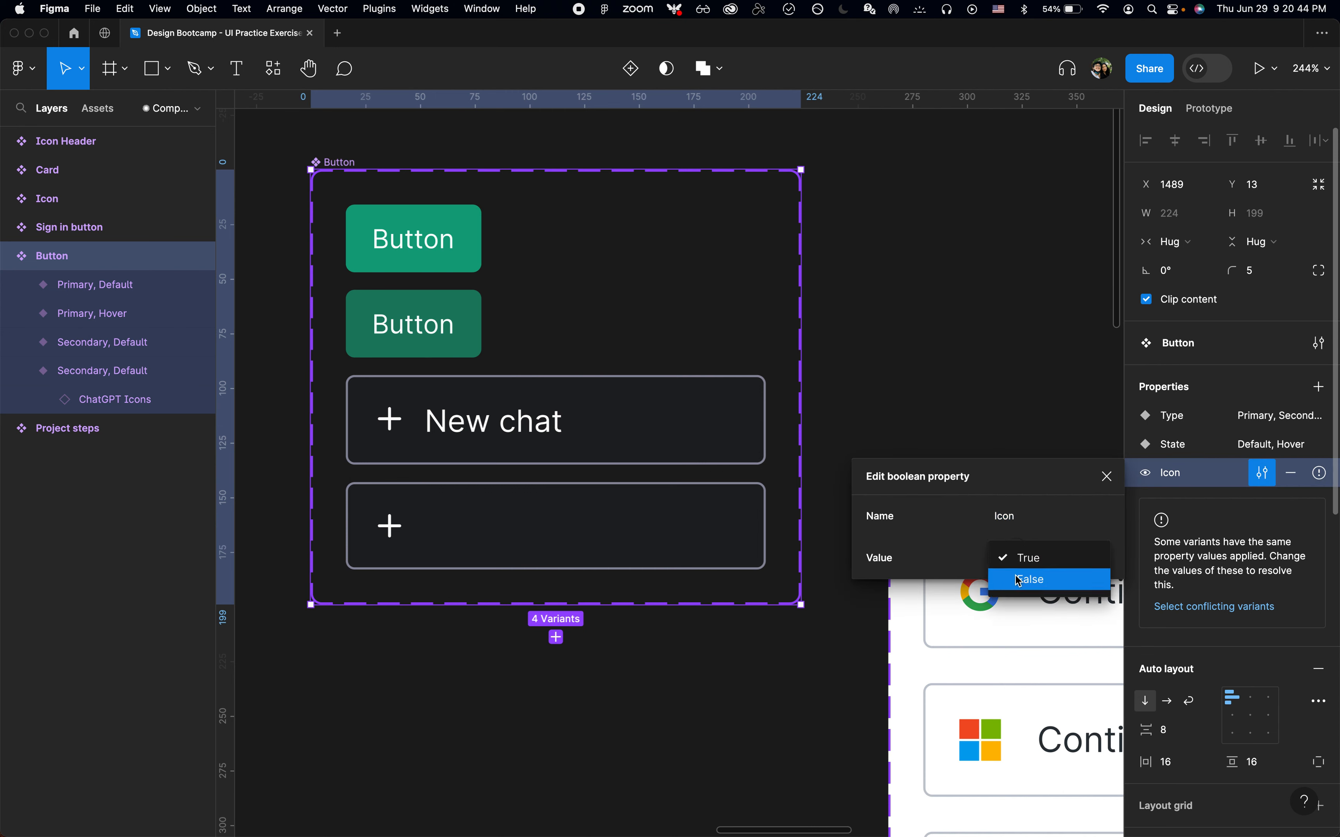
left_click(1024, 578)
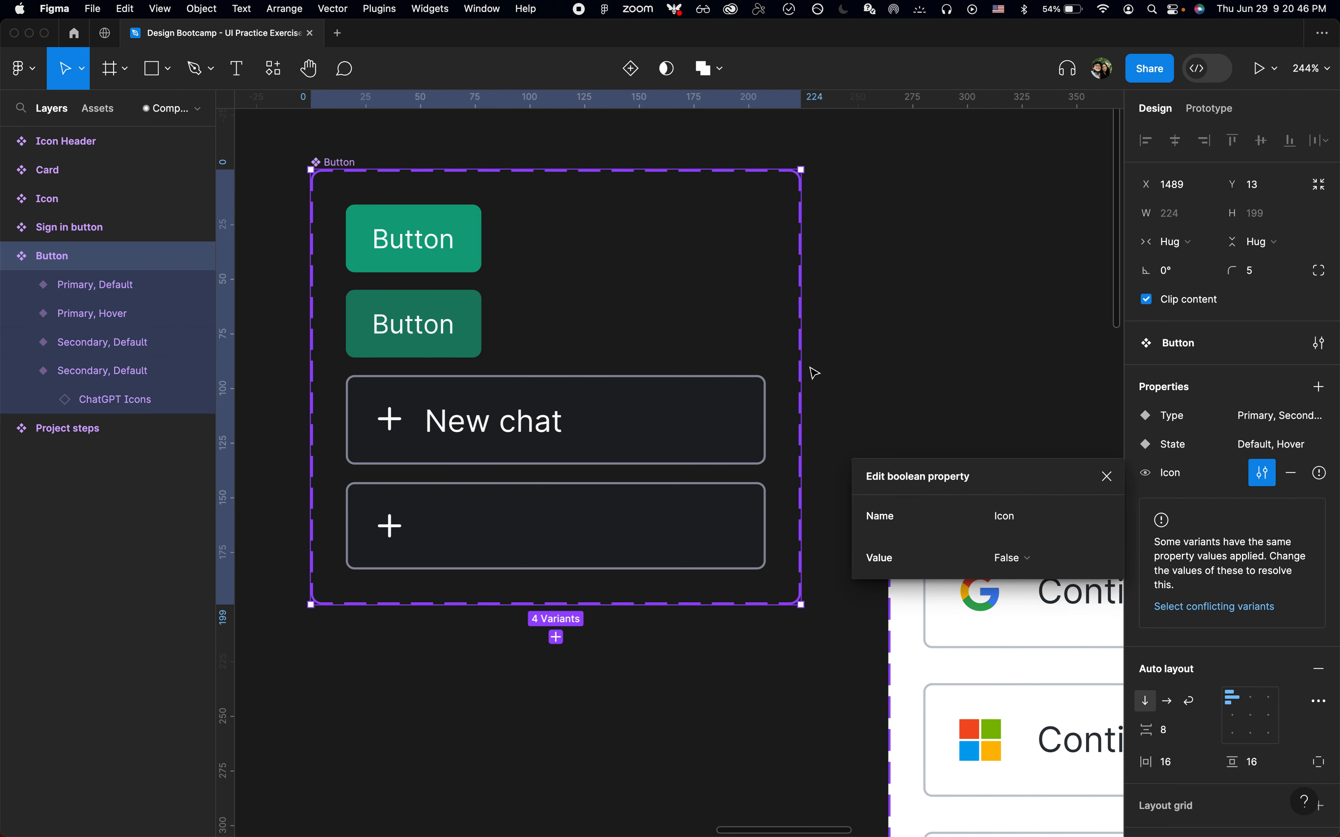
left_click(962, 382)
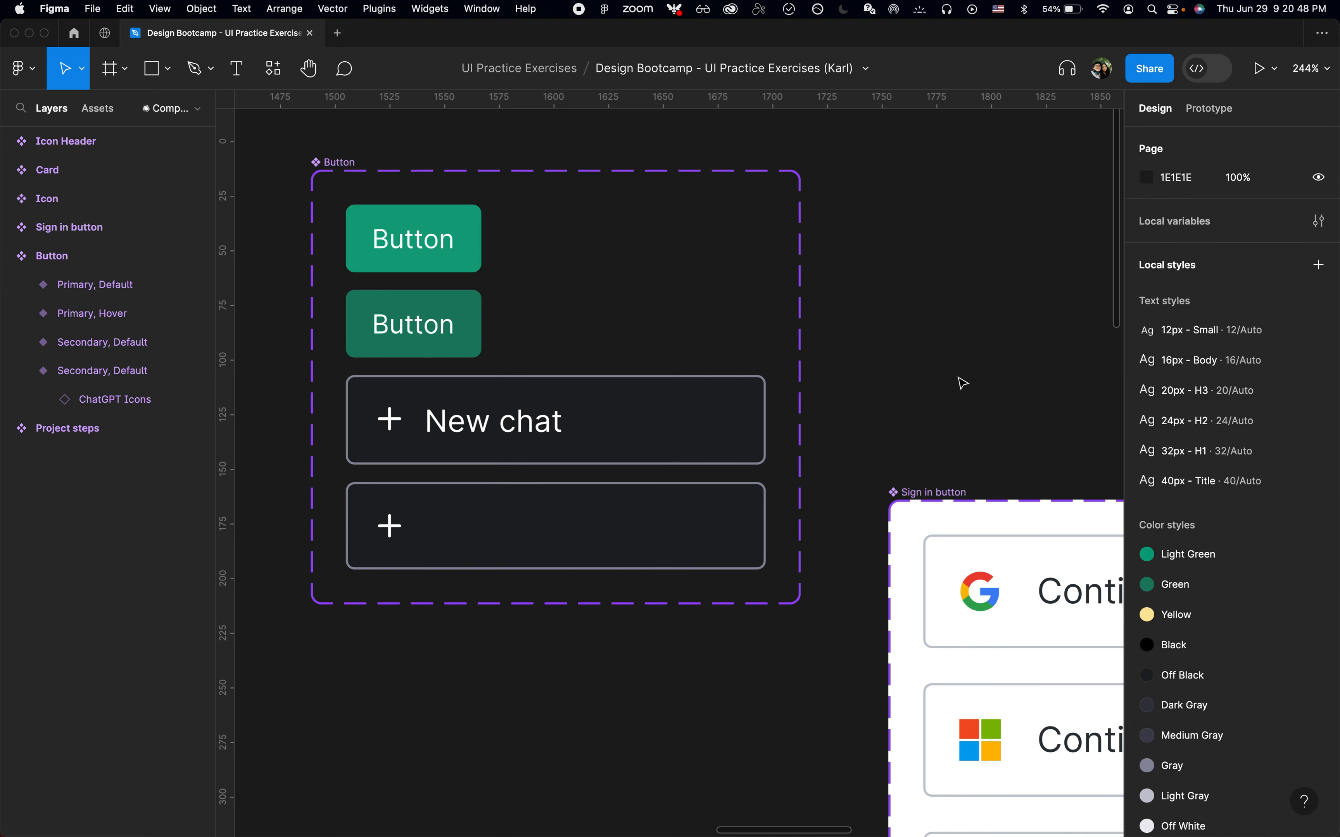
Set the Icon property's default value back to True
left_click(129, 290)
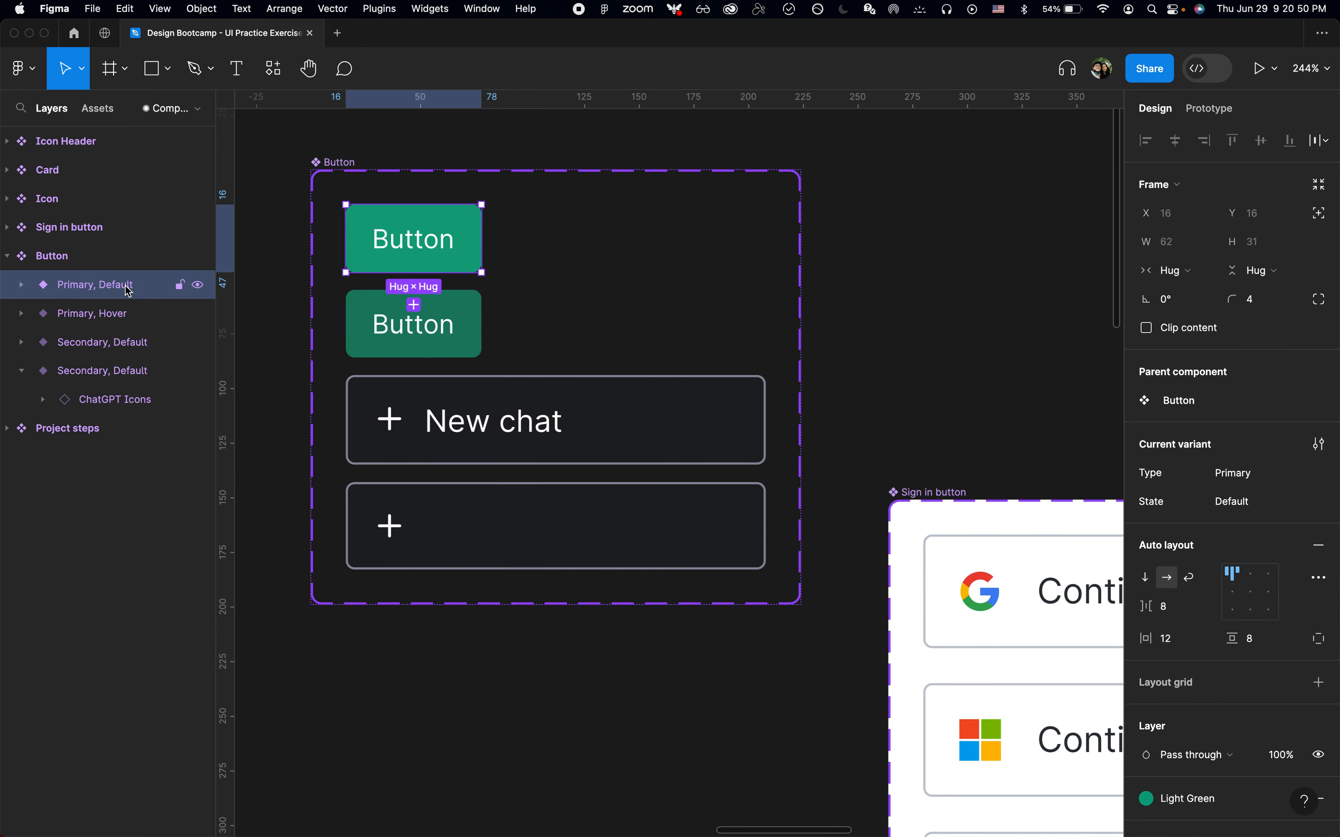
left_click(82, 260)
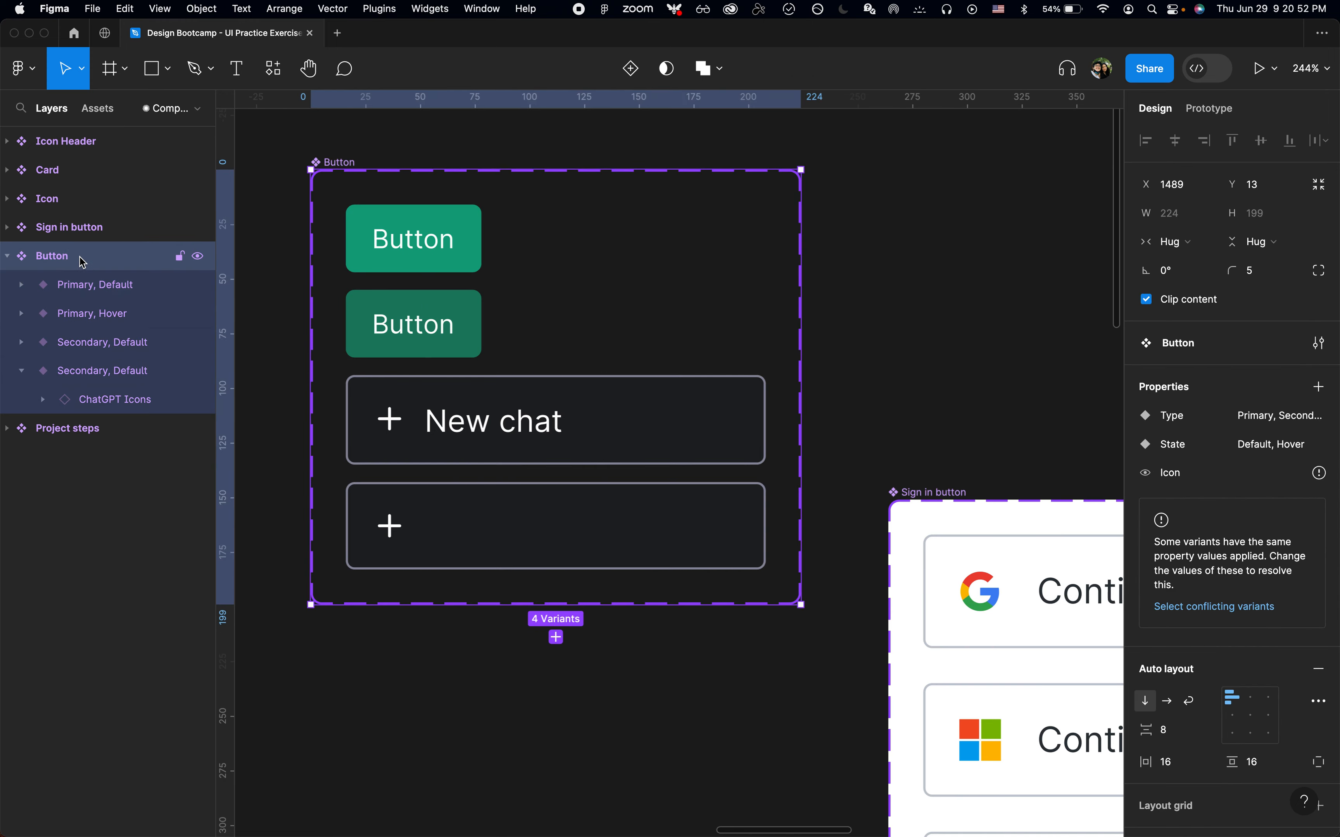
left_click(1319, 476)
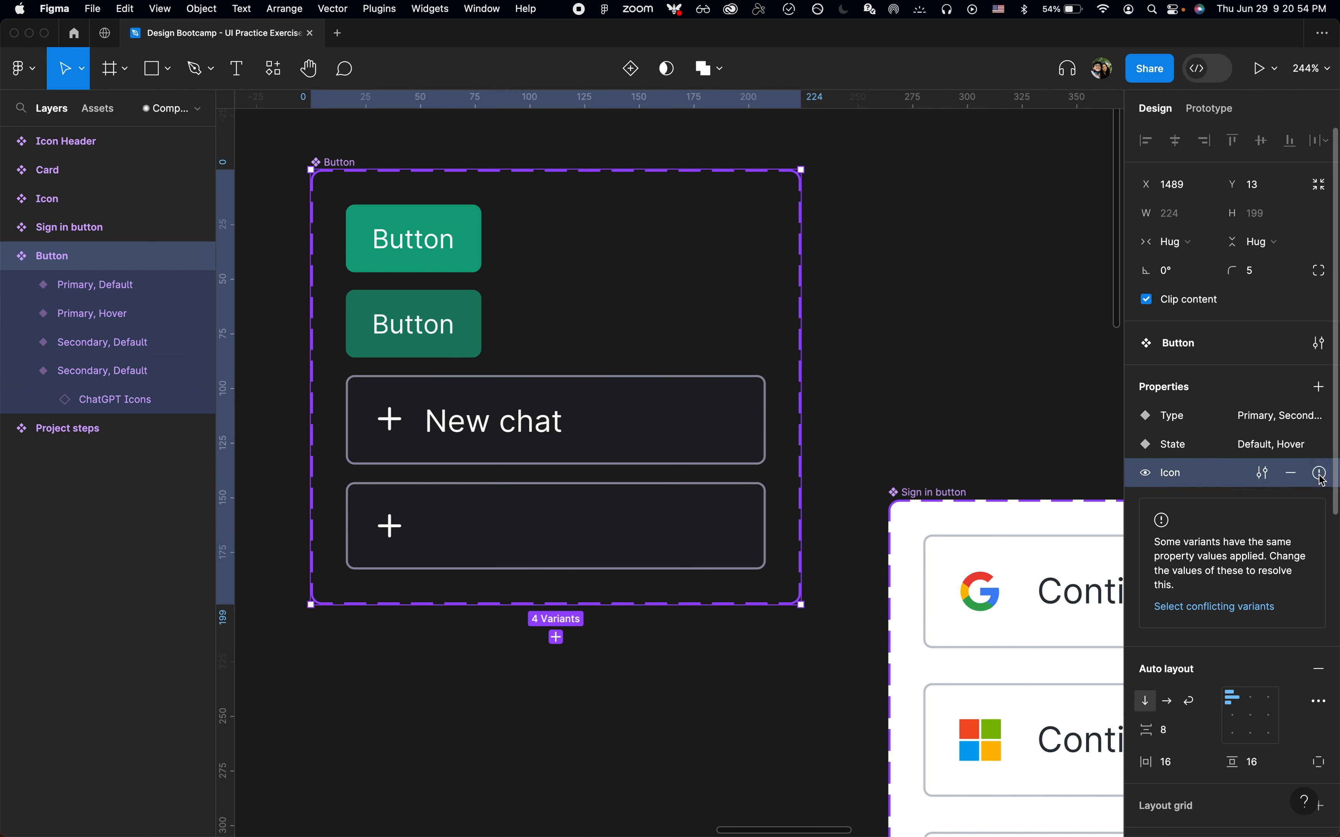
left_click(1264, 474)
left_click(1029, 554)
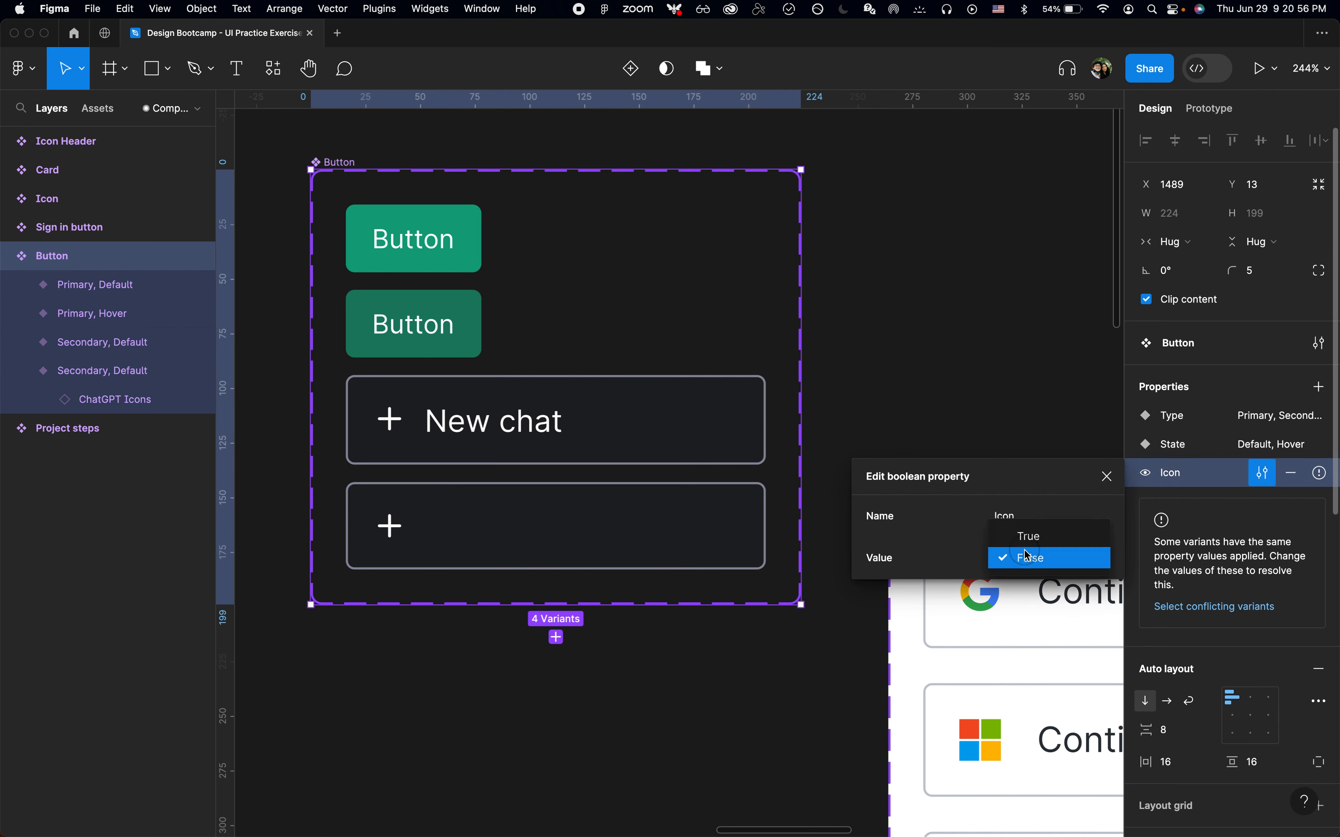
left_click(1025, 540)
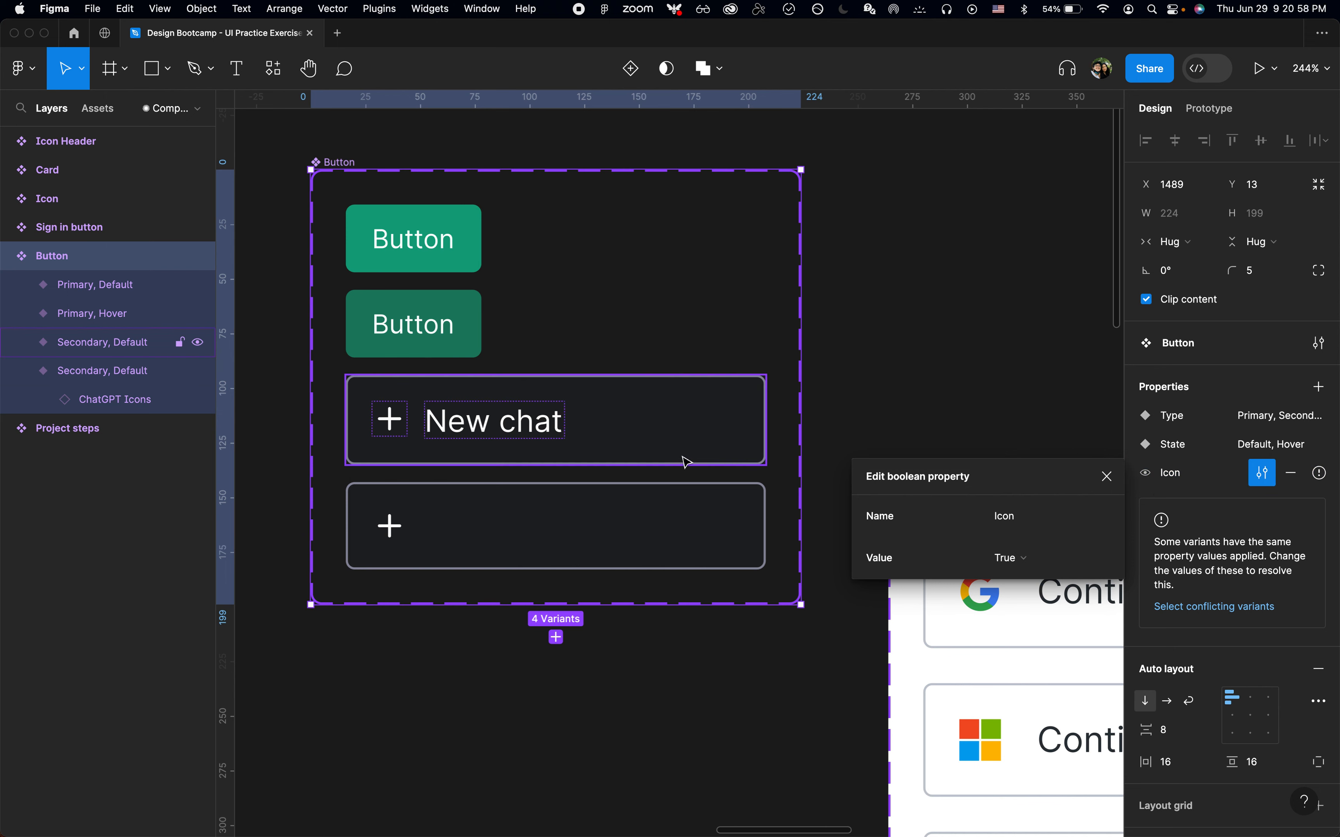
left_click(649, 451)
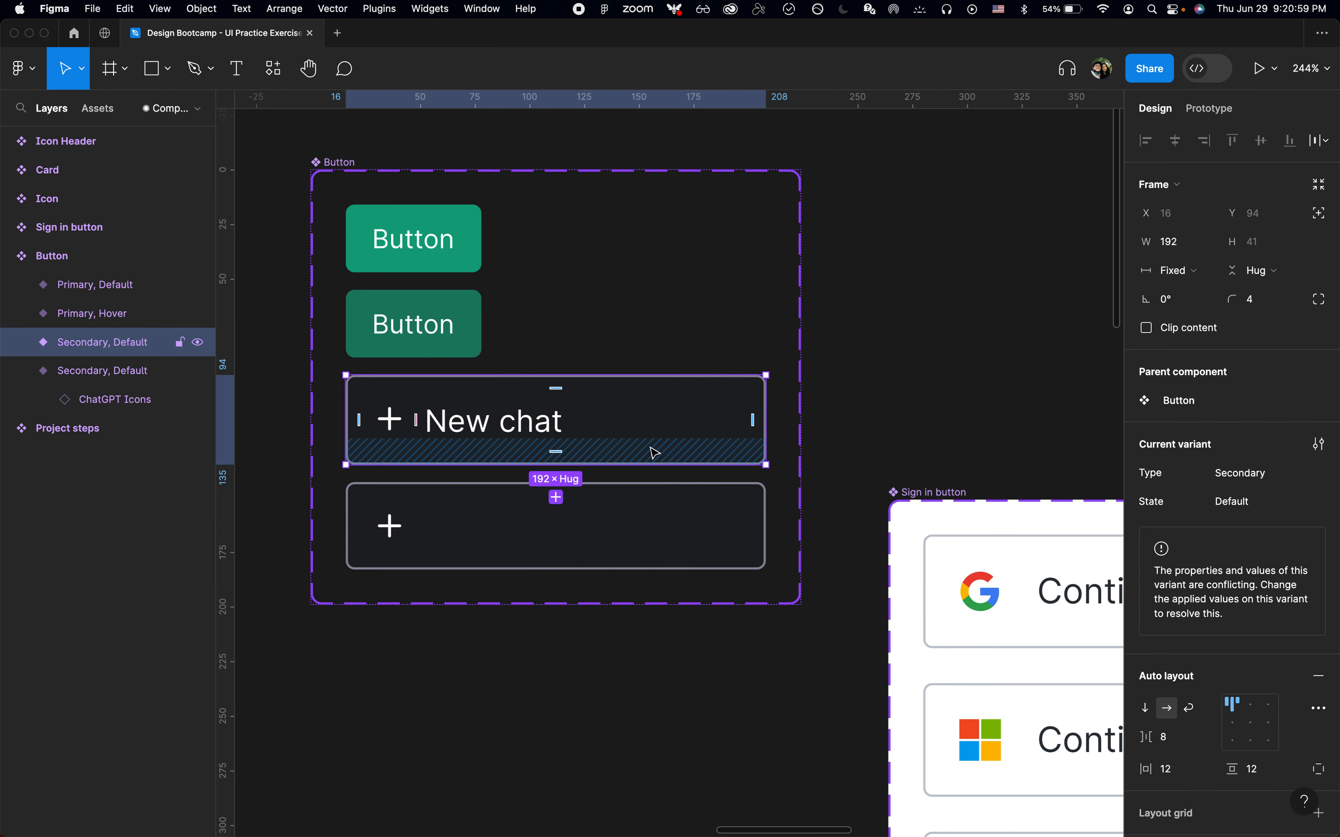
left_click(651, 511, "shift")
left_click(646, 442)
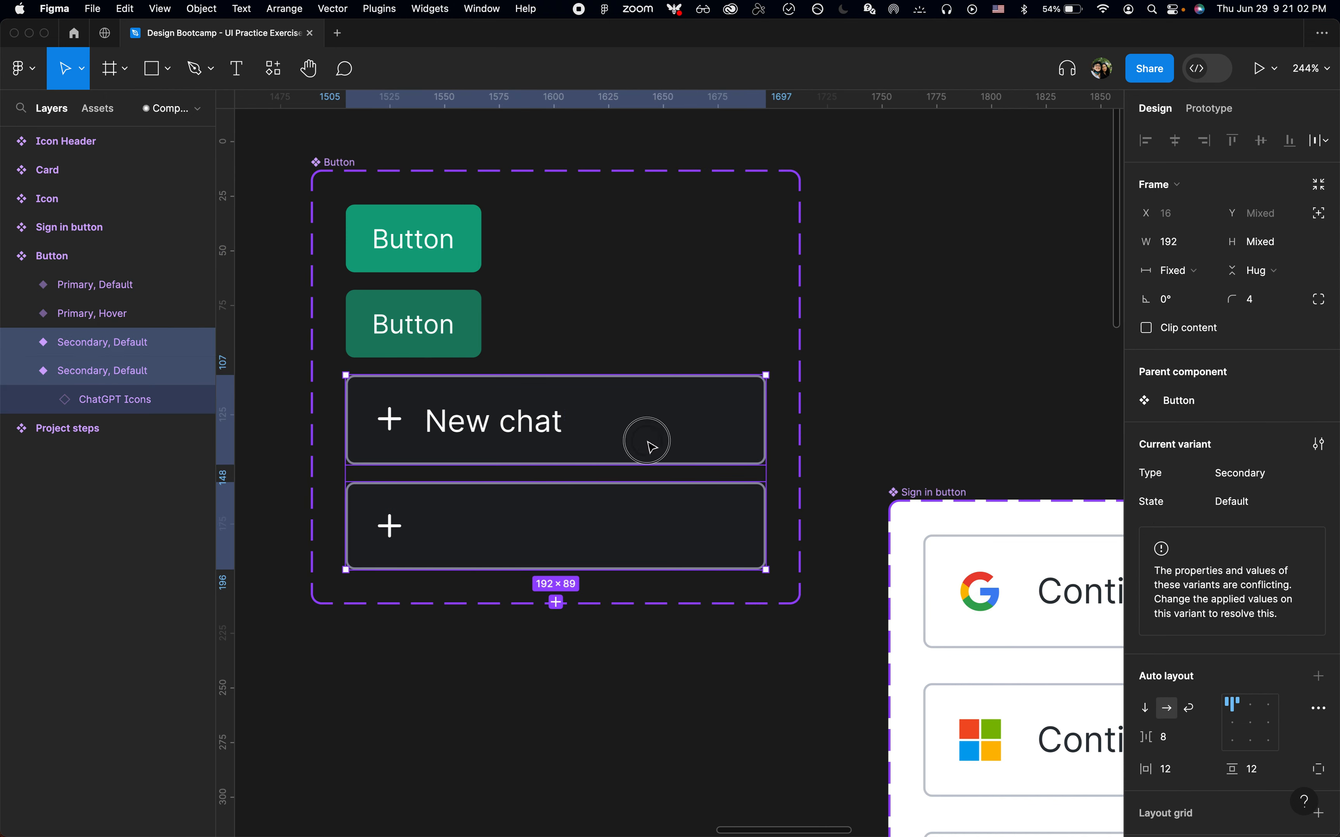
left_click(626, 522)
key("super+r")
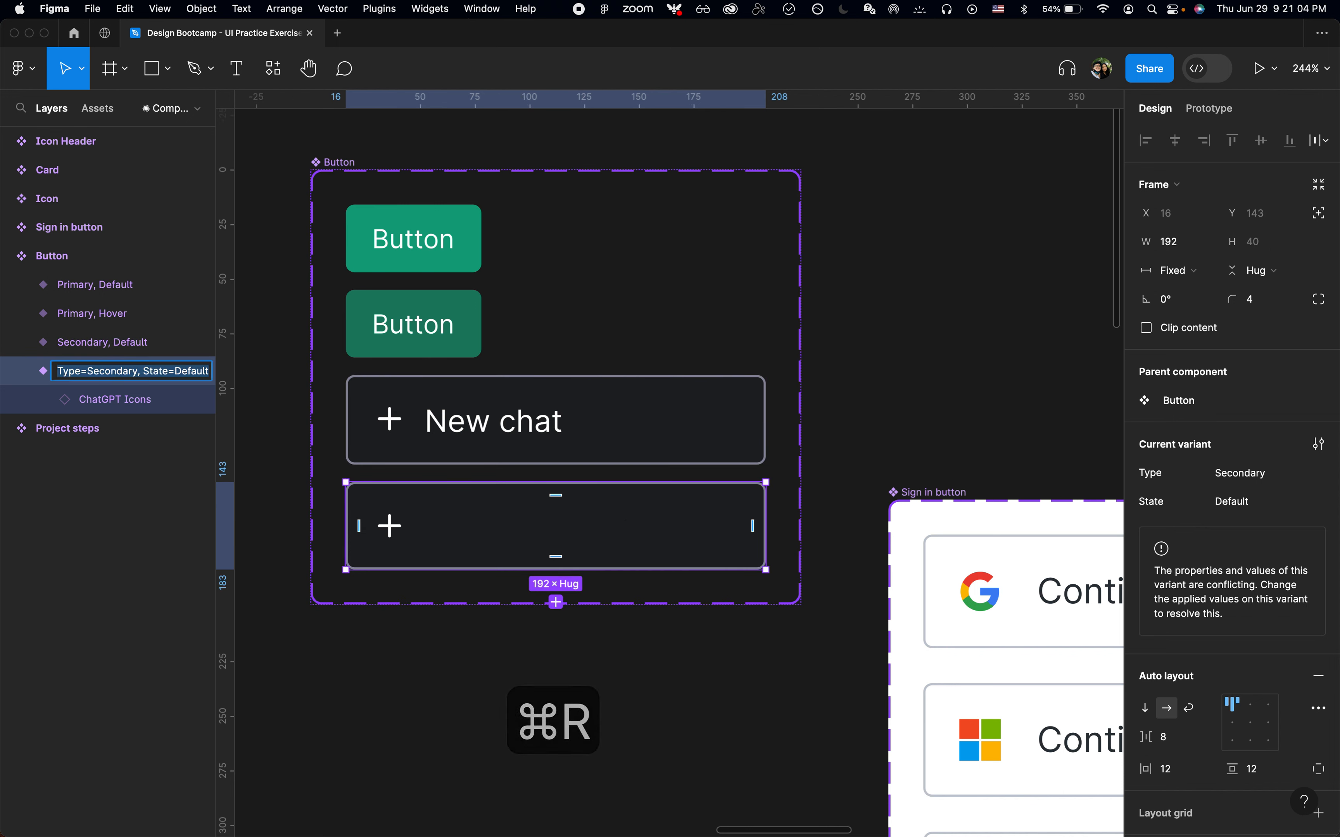
key("Right")
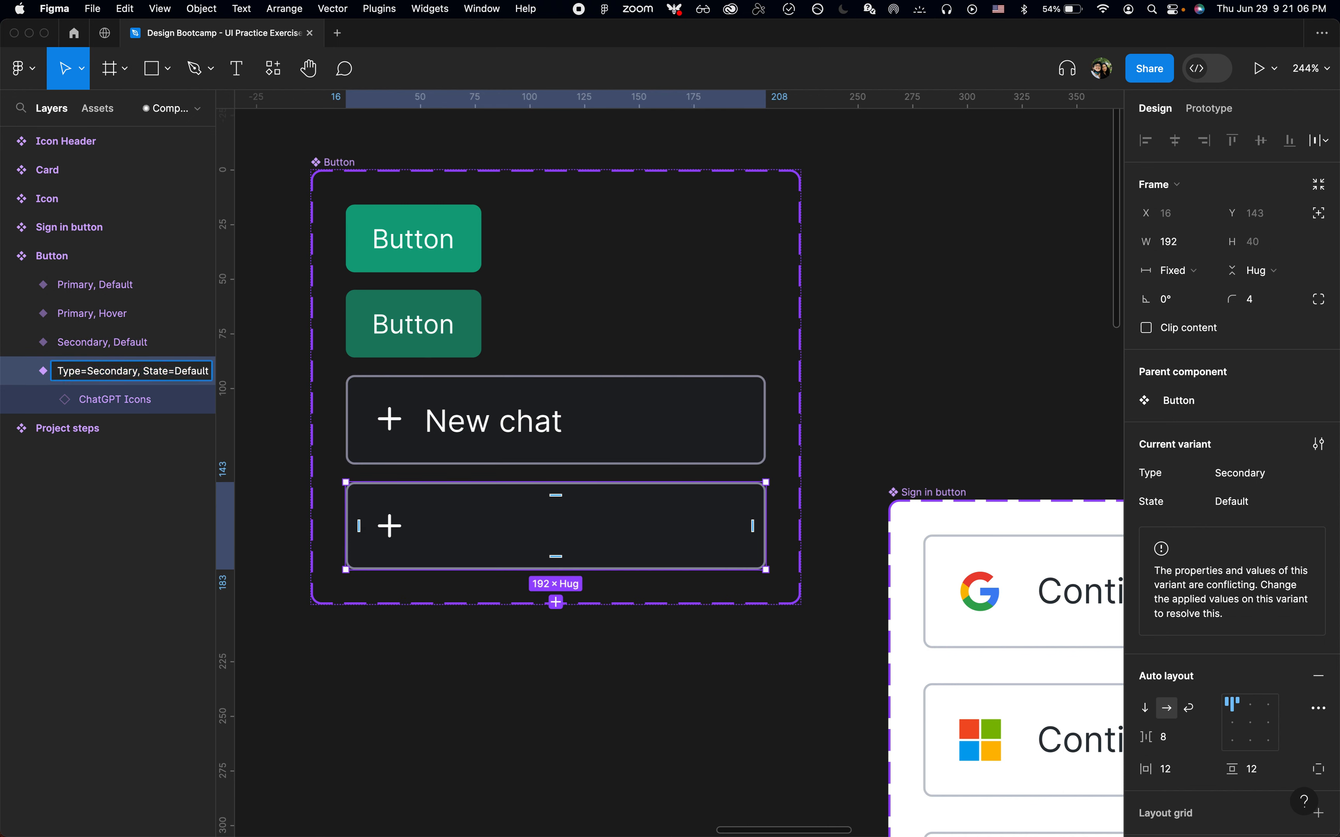
key("Escape")
Rename the New chat Secondary, Default variant to add Icon=True to its properties
left_click(146, 343)
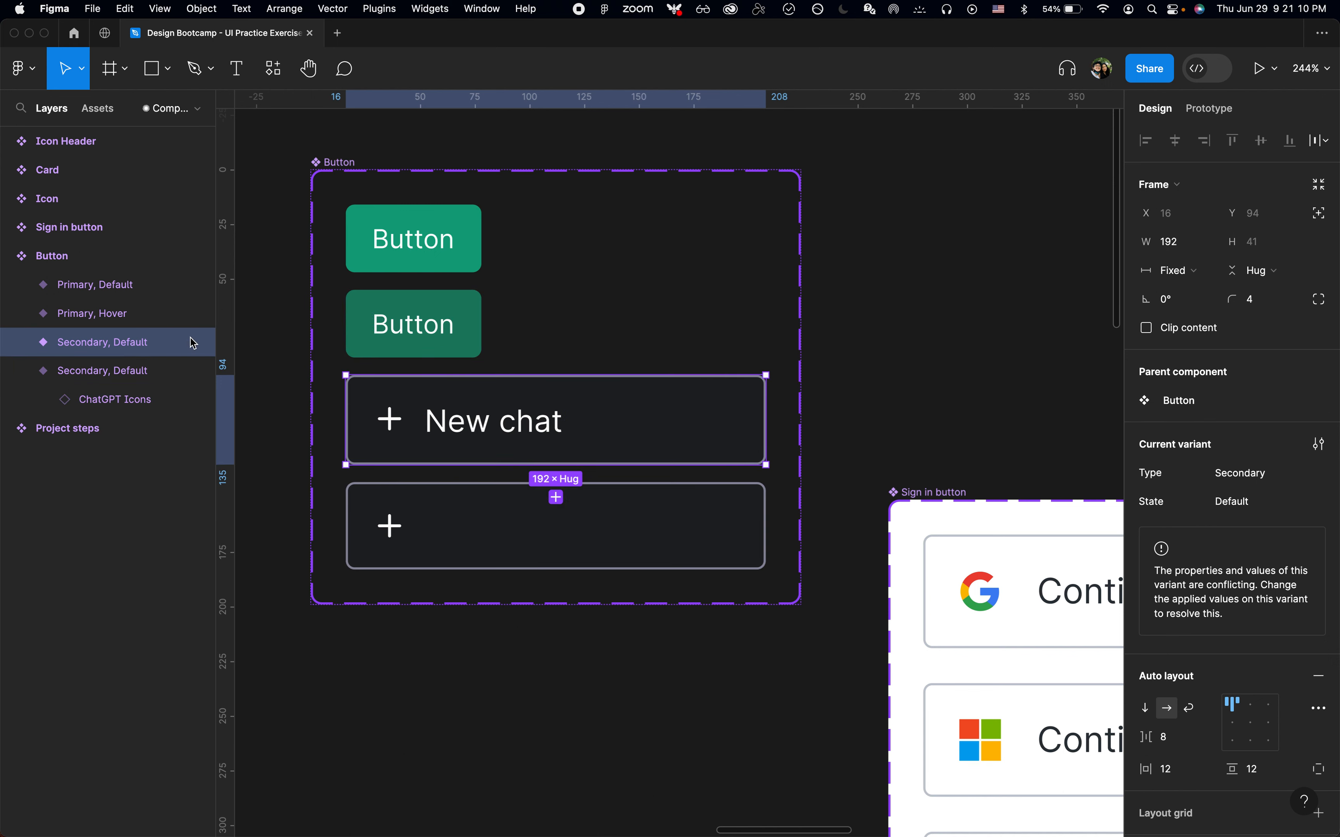
left_click(1320, 444)
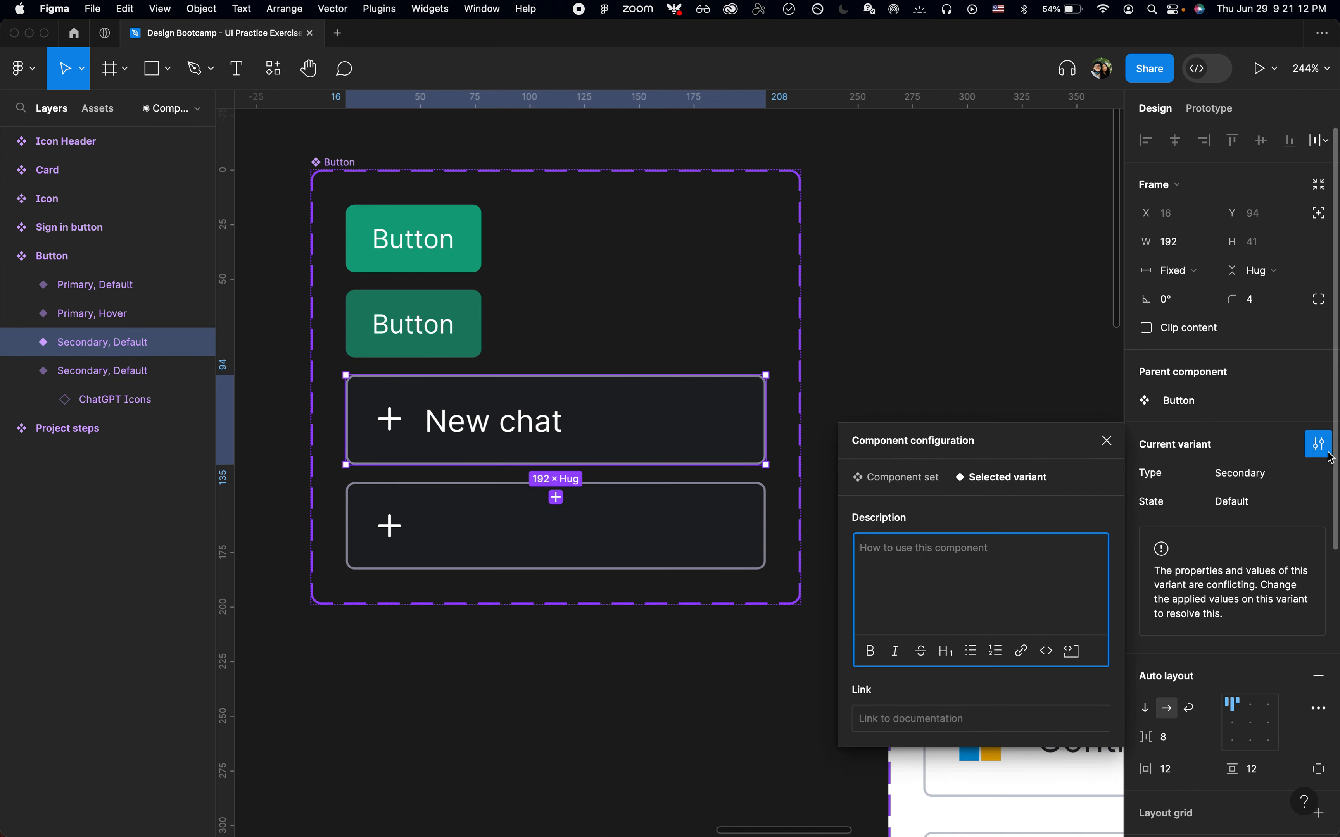
key("super+r")
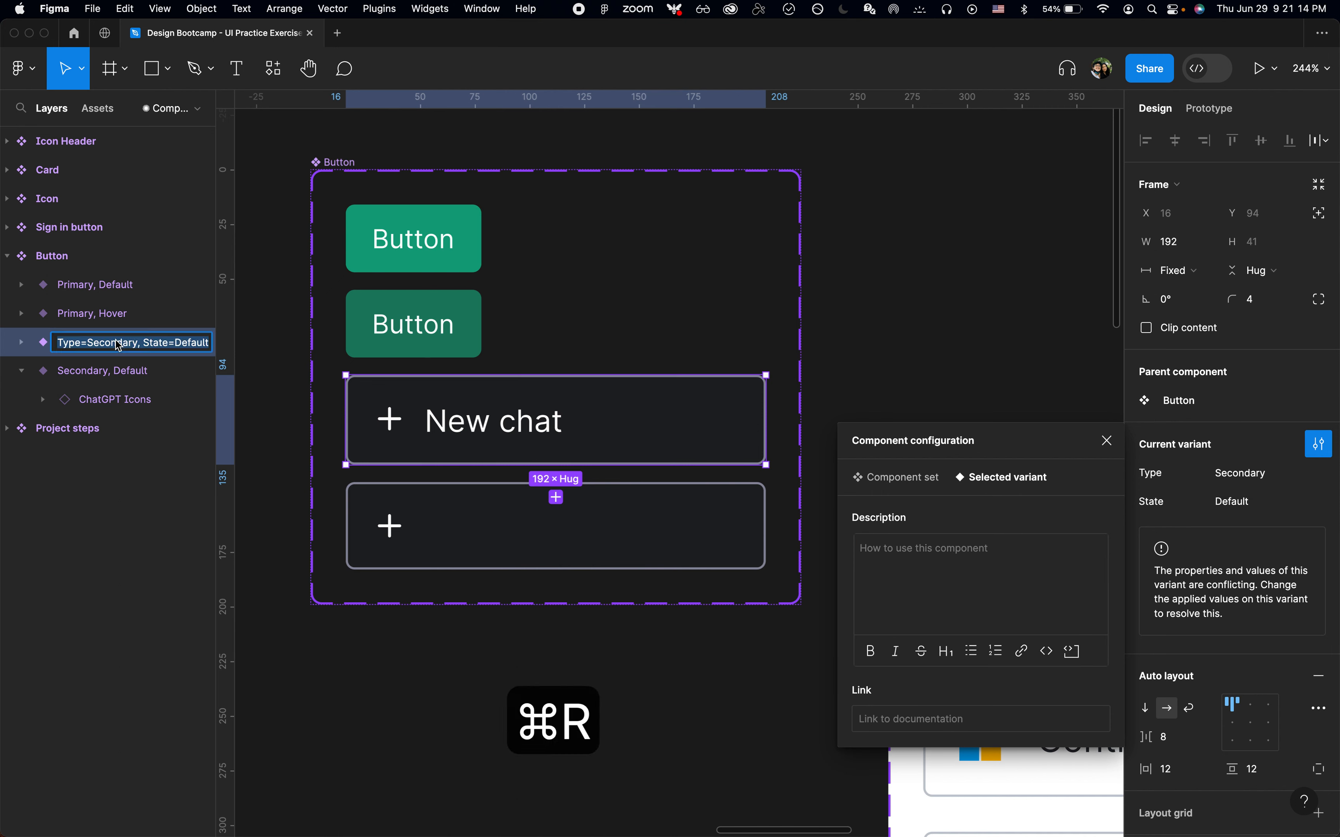
key("Right")
type(", I")
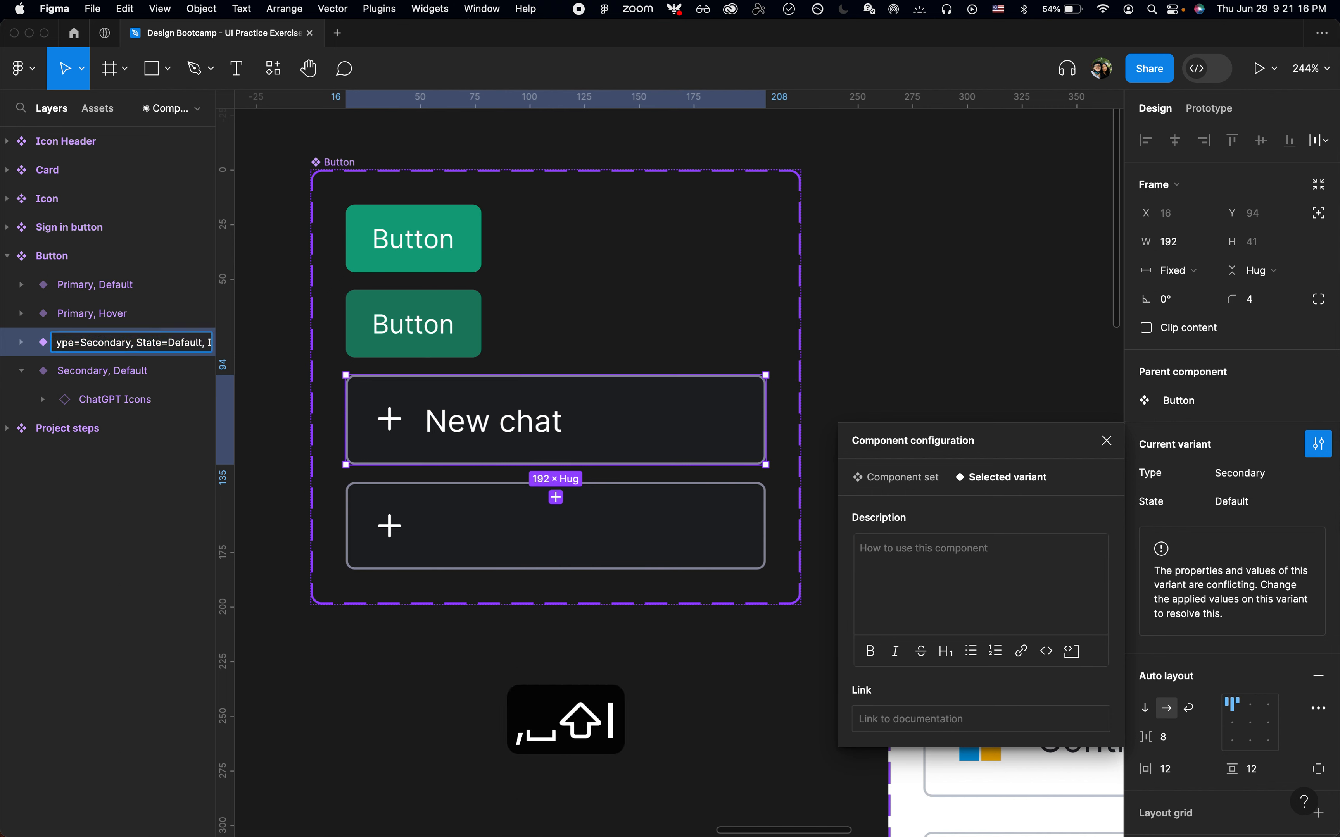
type("con=True")
key("Return")
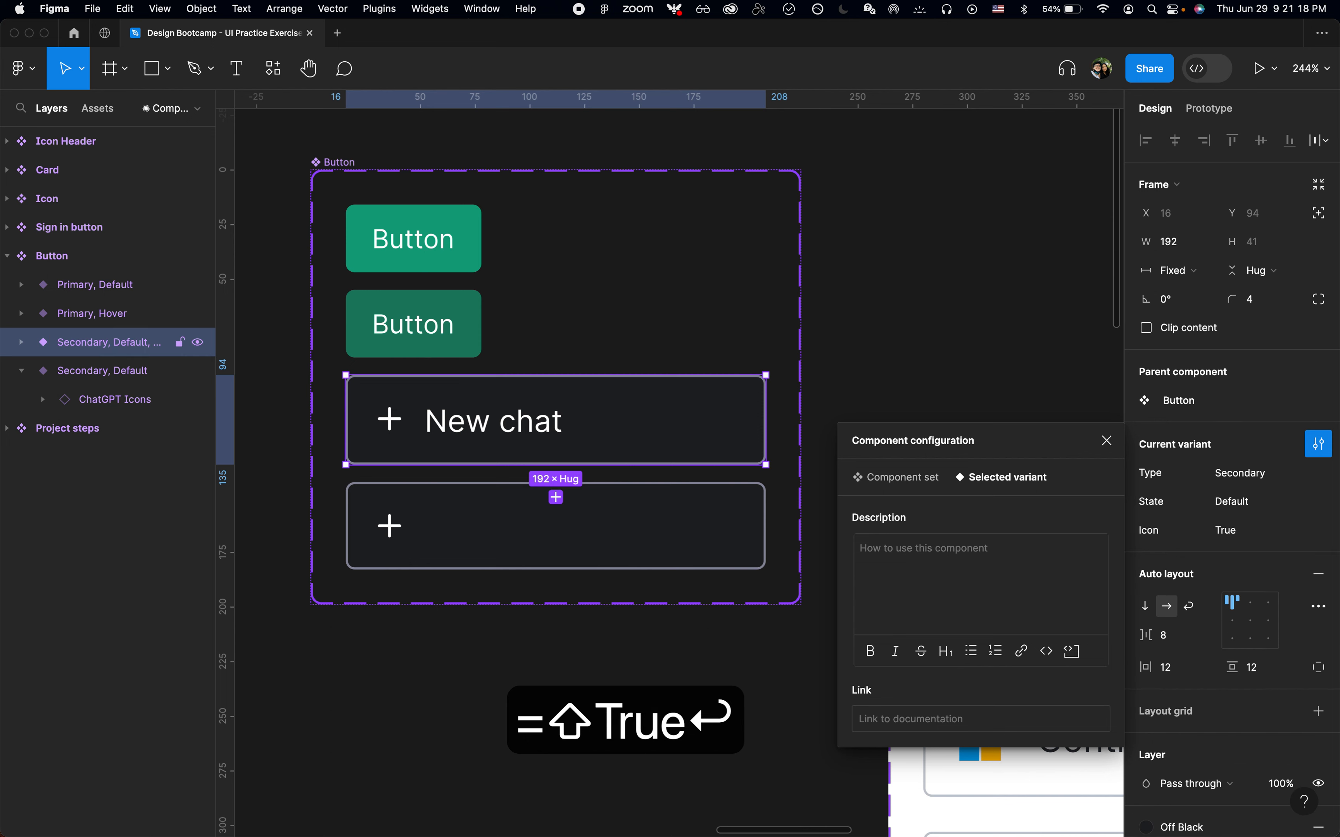
Copy the Icon=True suffix and rename the Primary, Hover variant to end with Icon=Flase
key("super+r")
key("alt+Left")
key("alt+Left")
key("alt+Left")
key("alt+Left")
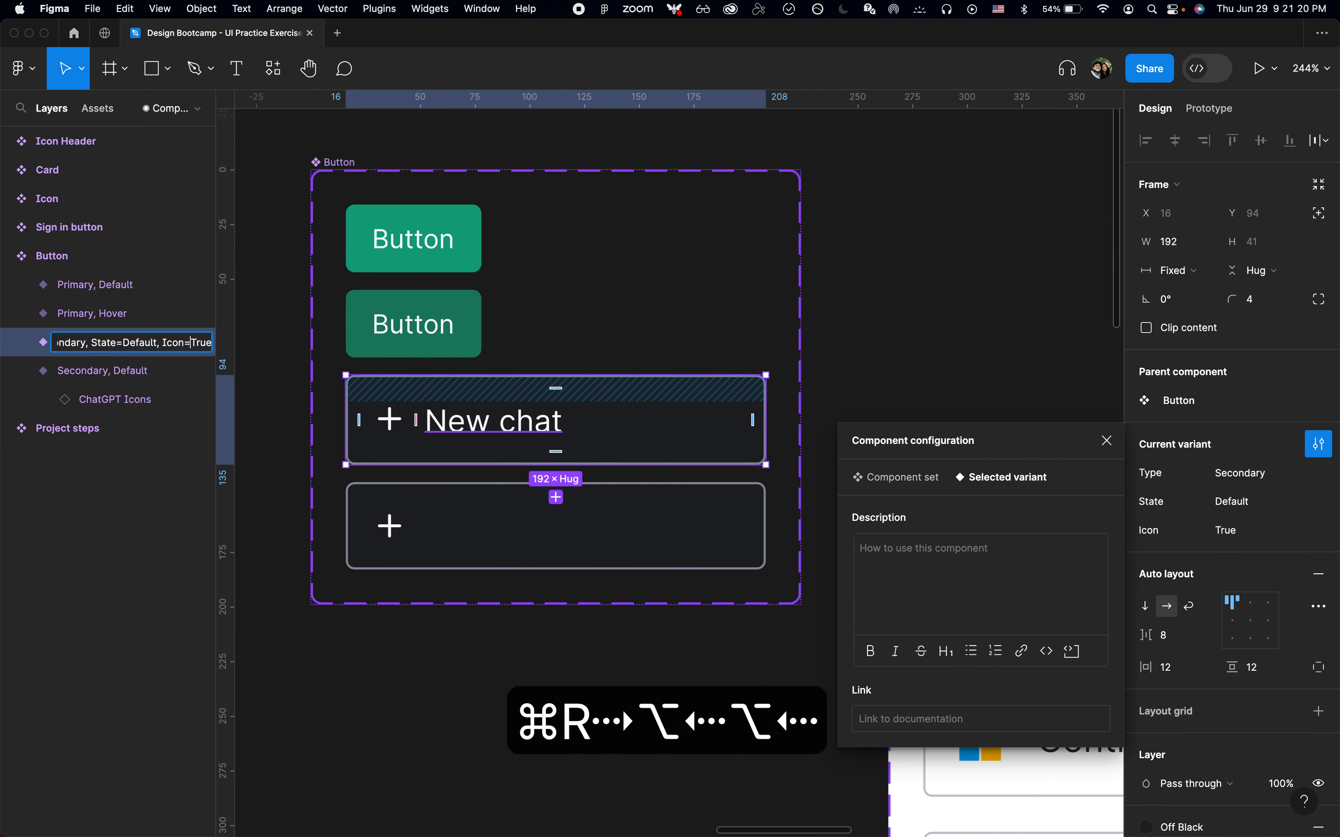
key("shift+super+Right")
key("super+c")
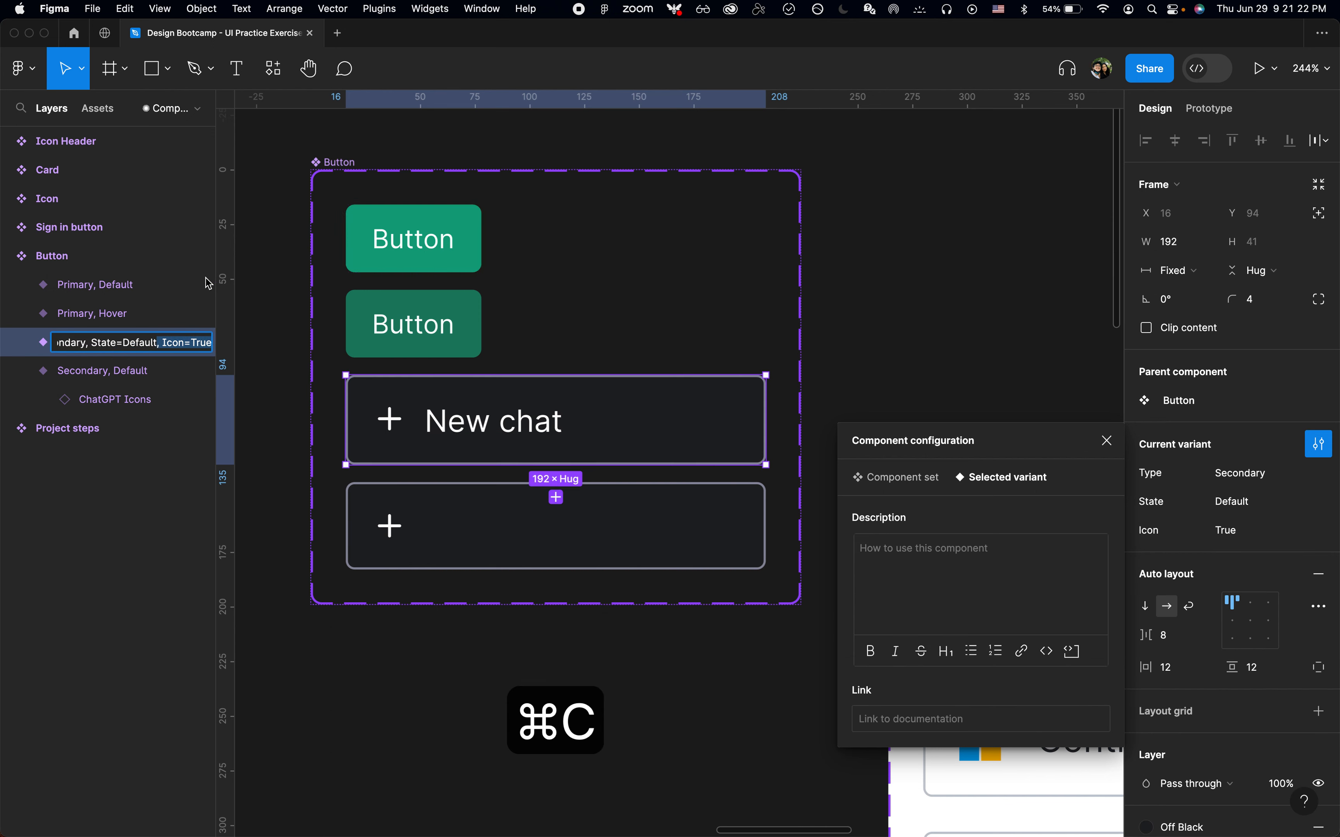
left_click(153, 314)
key("super+r")
key("Right")
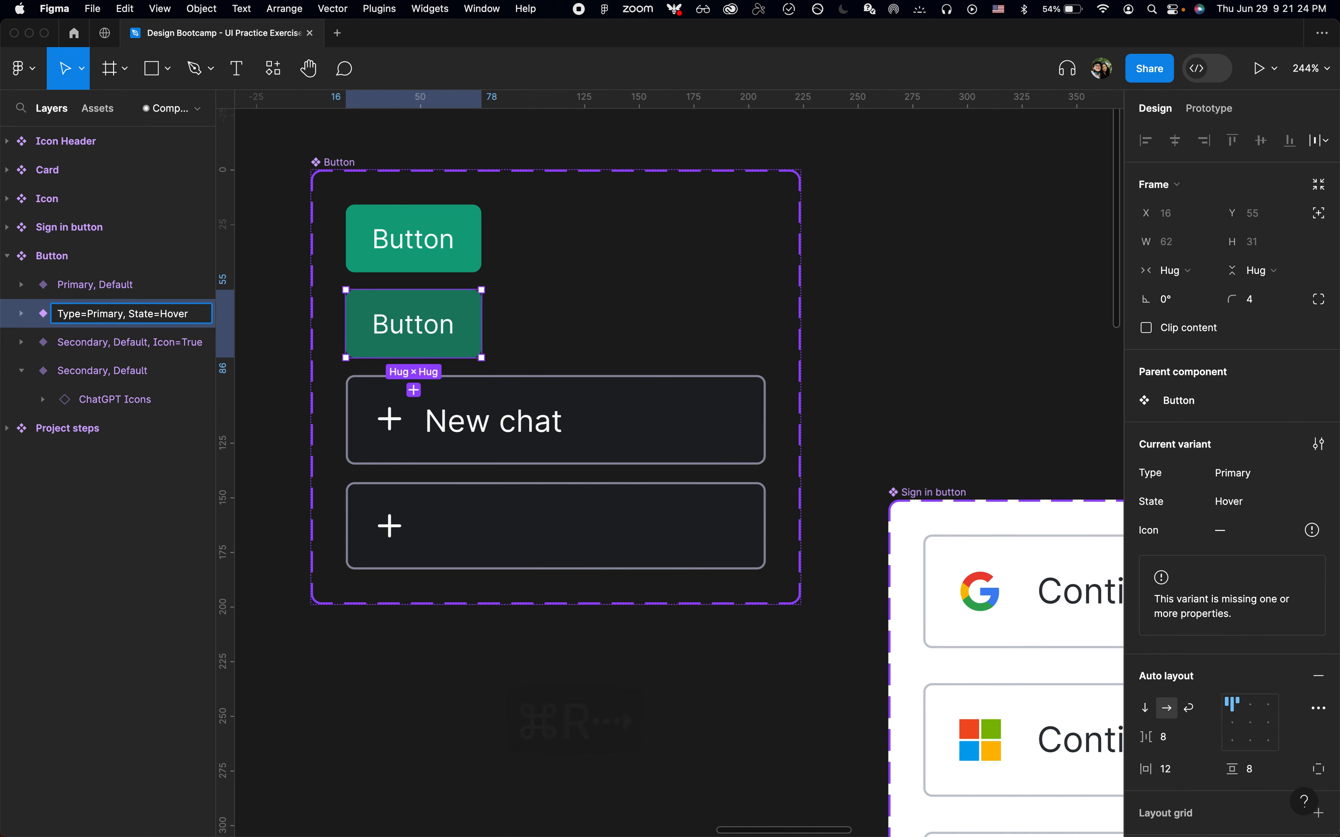
key("super+v")
key("alt+BackSpace")
type("Flase")
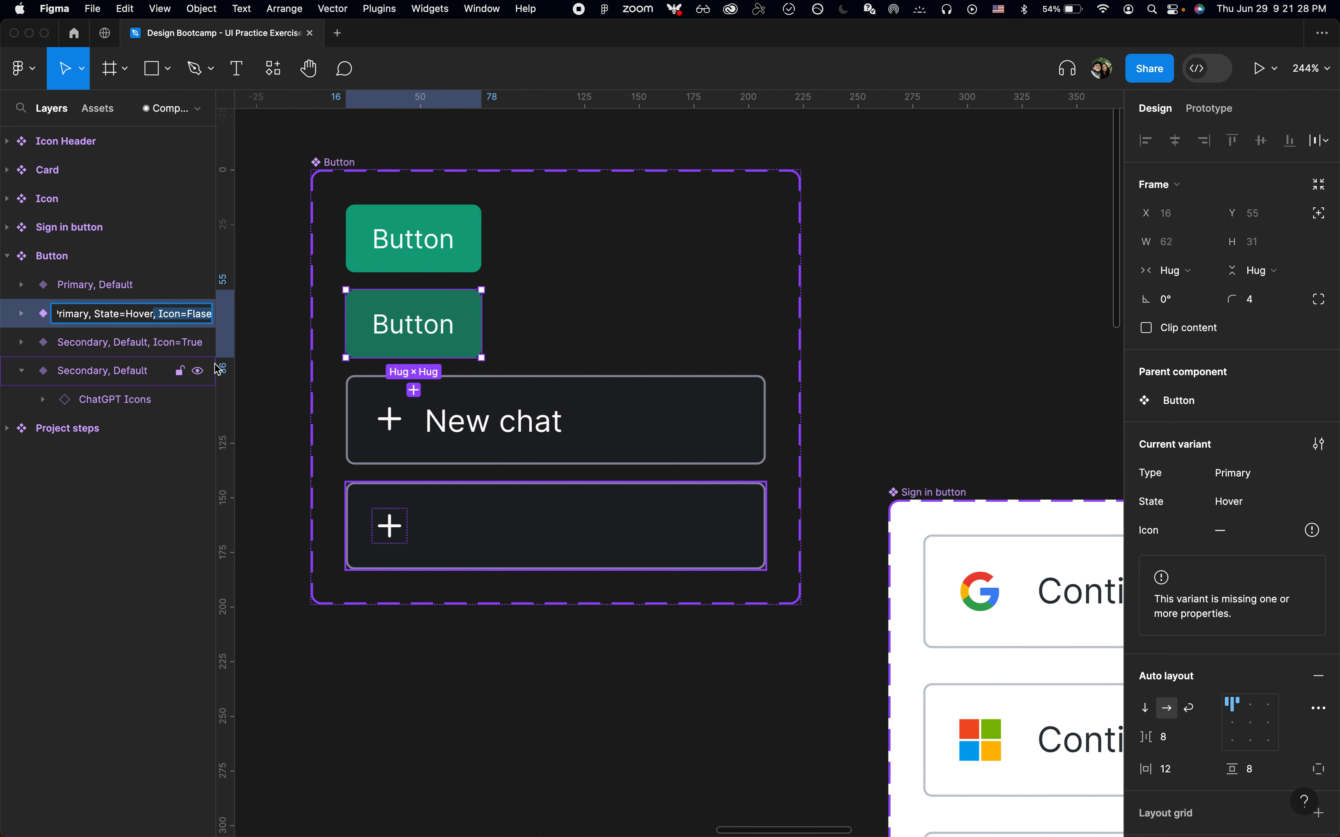
Rename the Primary, Default variant to Type=Primary, State=Default, Icon=False
left_click(188, 284)
key("super+r")
key("Right")
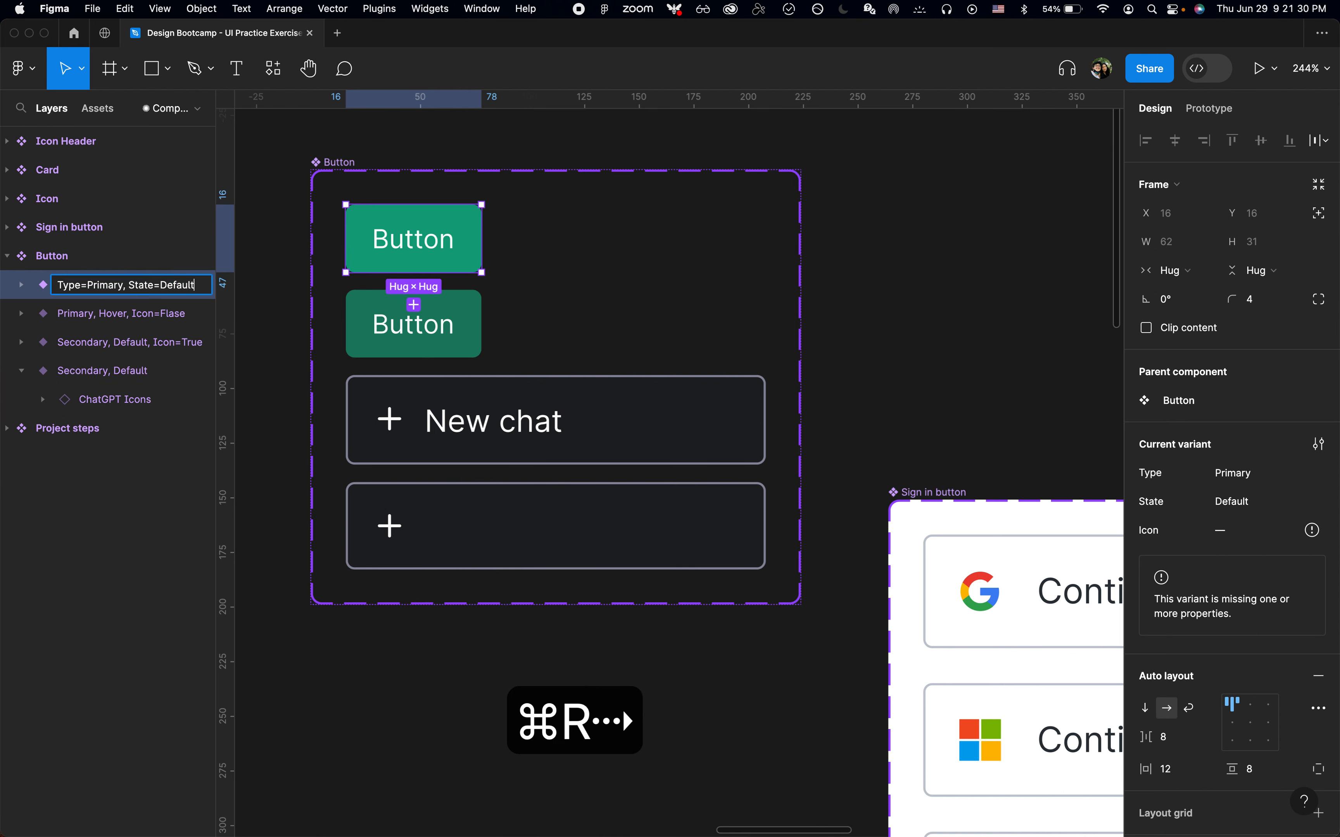
key("super+v")
key("alt+Left")
key("alt+Left")
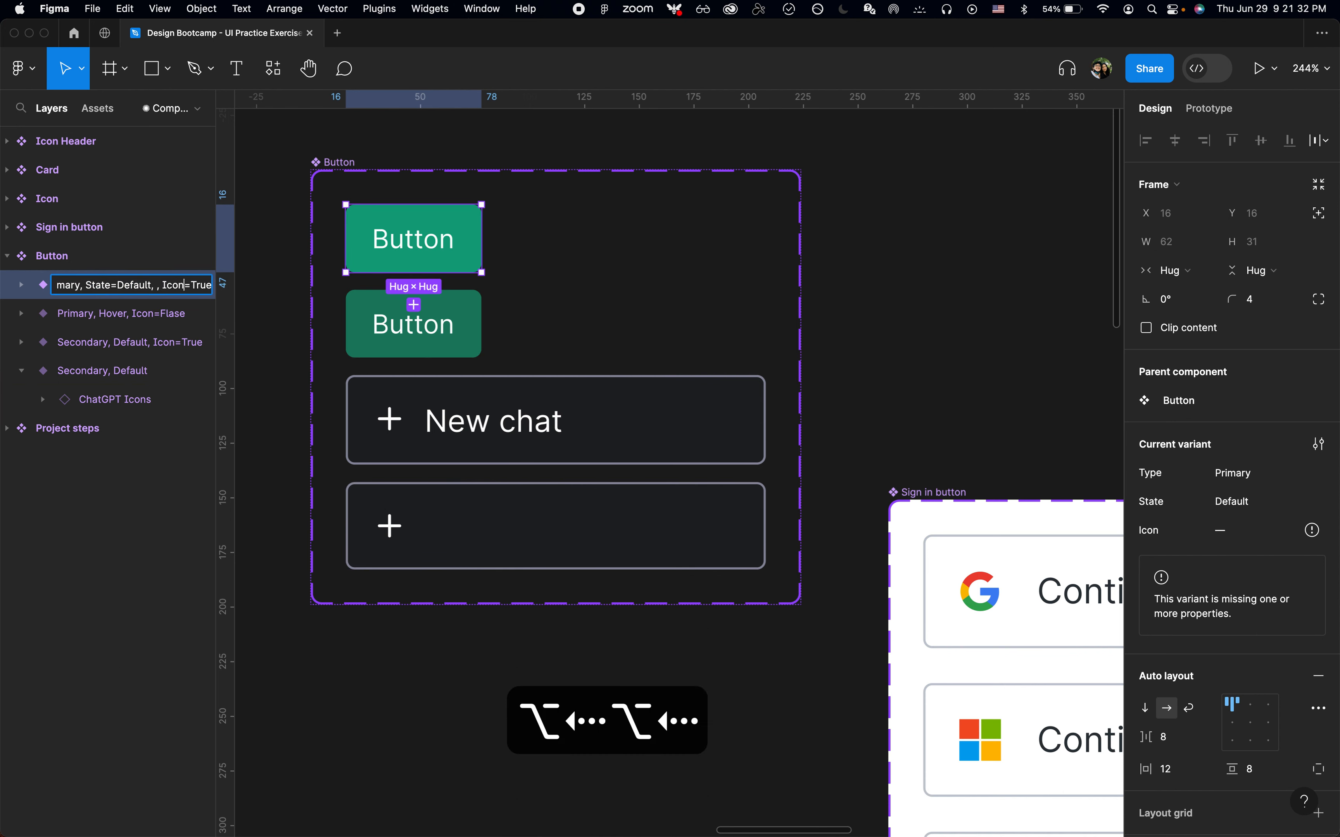
key("Left")
key("Left")
key("Left")
key("Left")
key("BackSpace")
key("BackSpace")
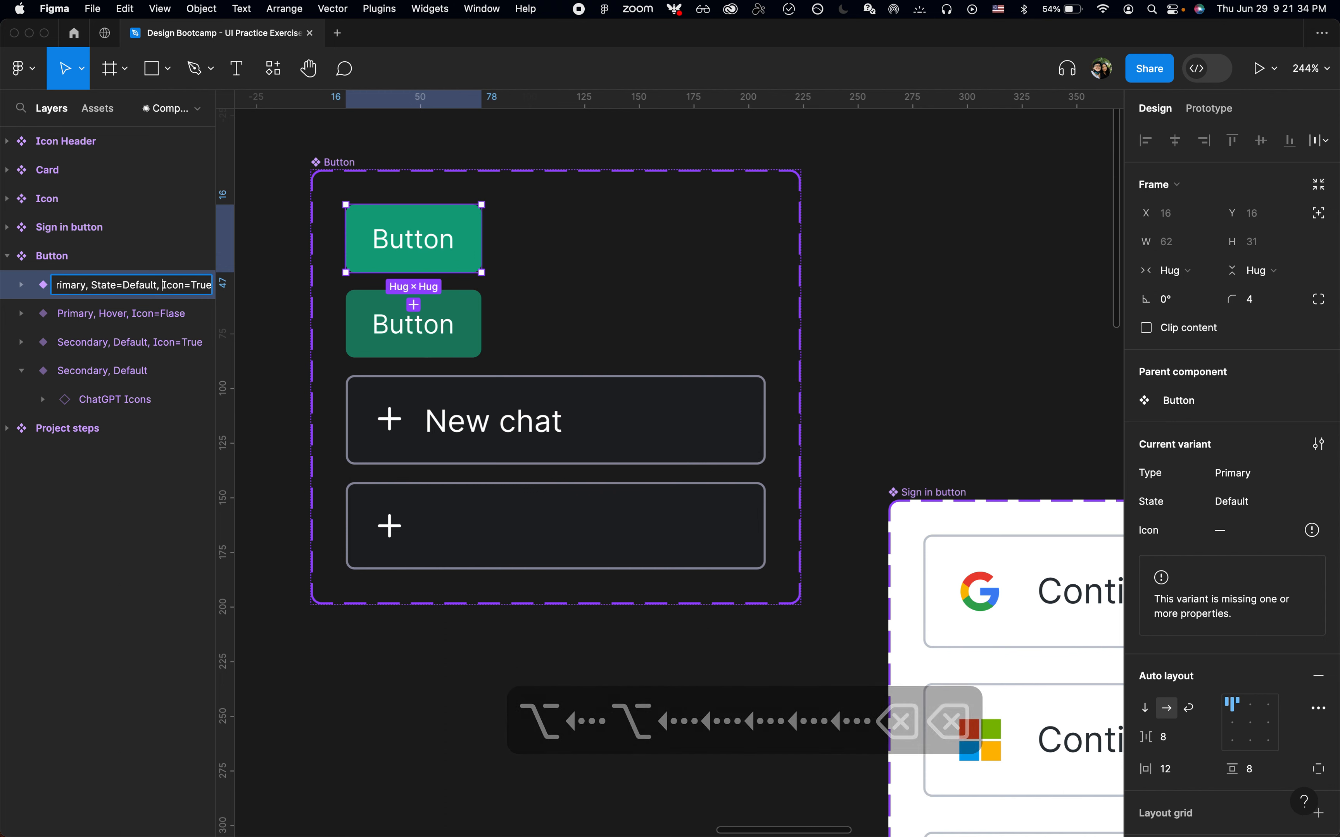
key("super+Right")
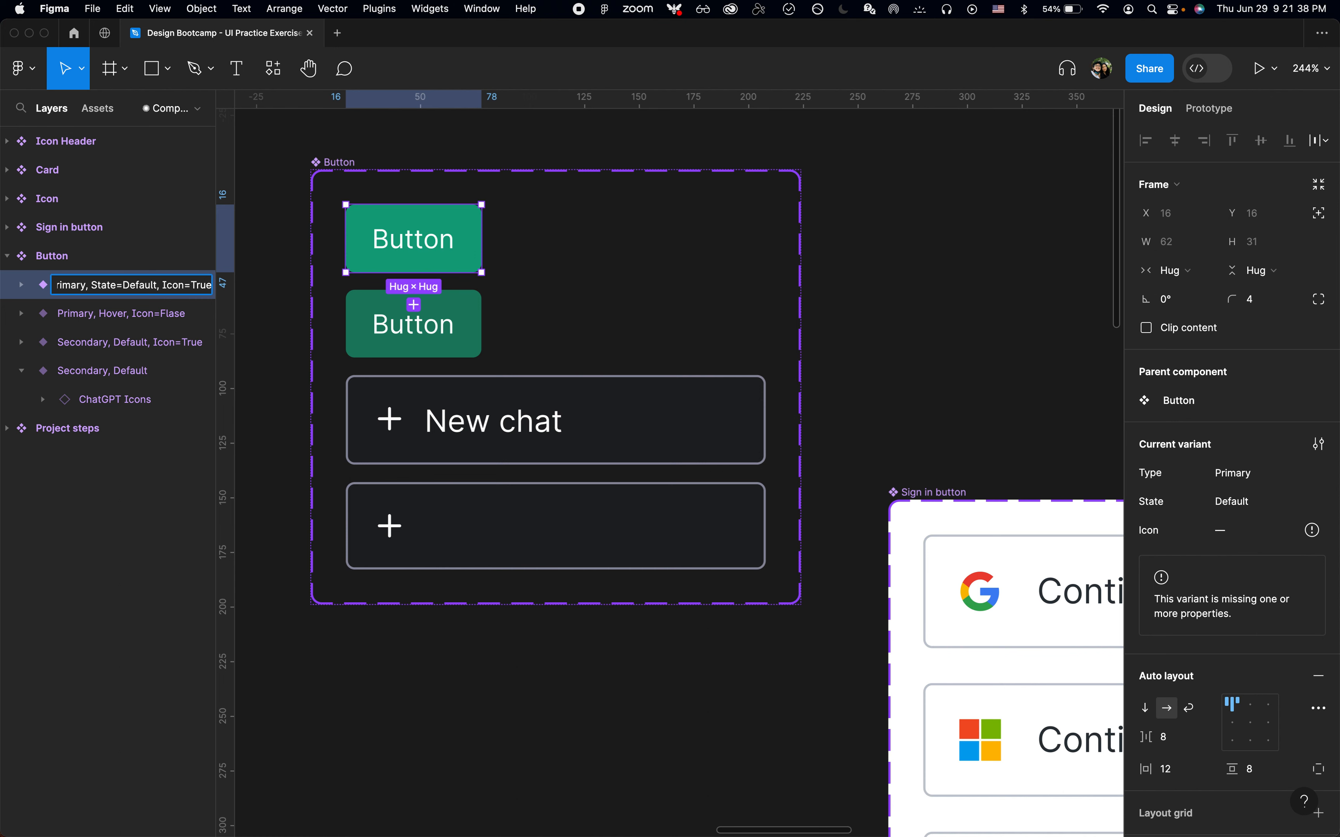
key("alt+Left")
key("shift+super+Right")
type("False")
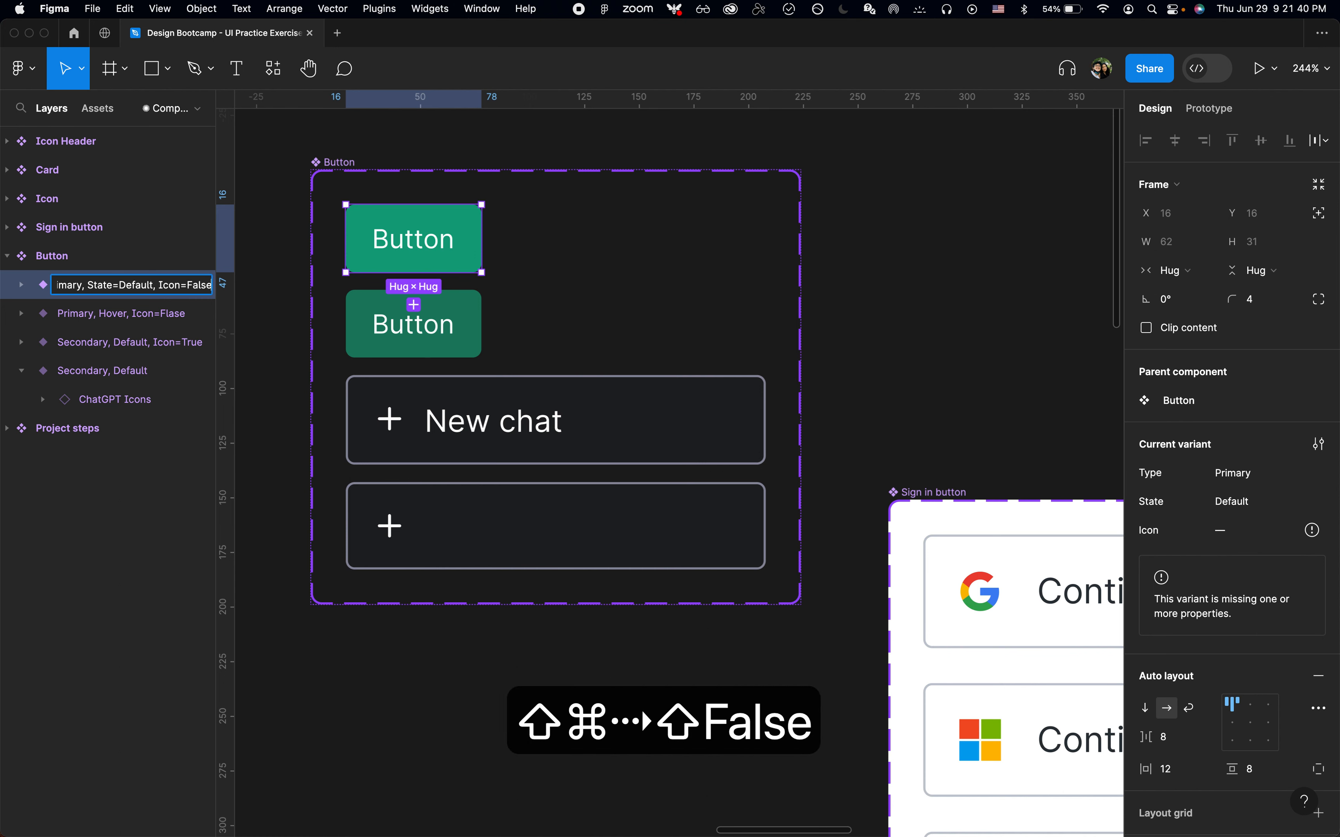
key("Return")
key("Down")
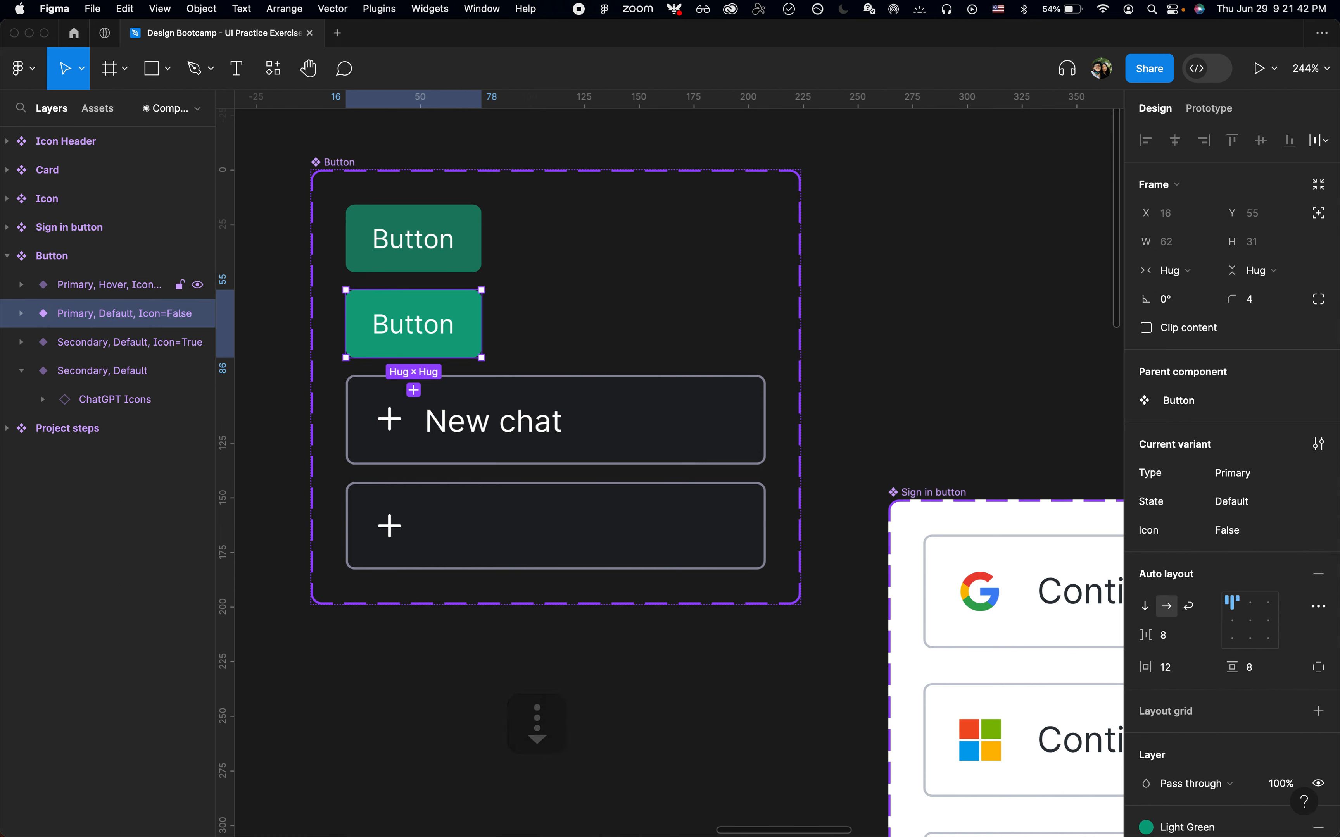
Correct the Primary, Hover variant's name to end with Icon=False
key("super+r")
key("Escape")
key("Up")
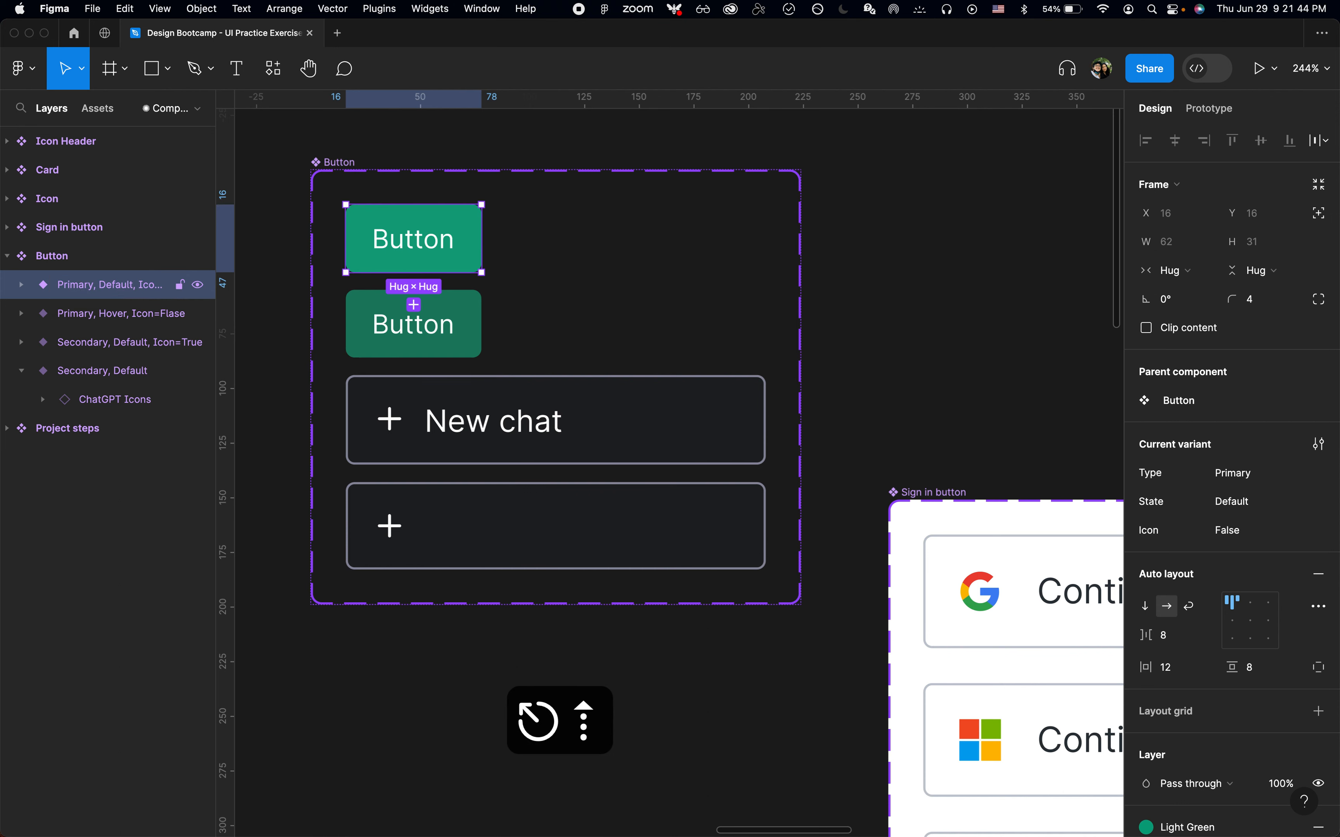
left_click(82, 314)
key("super+r")
key("Right")
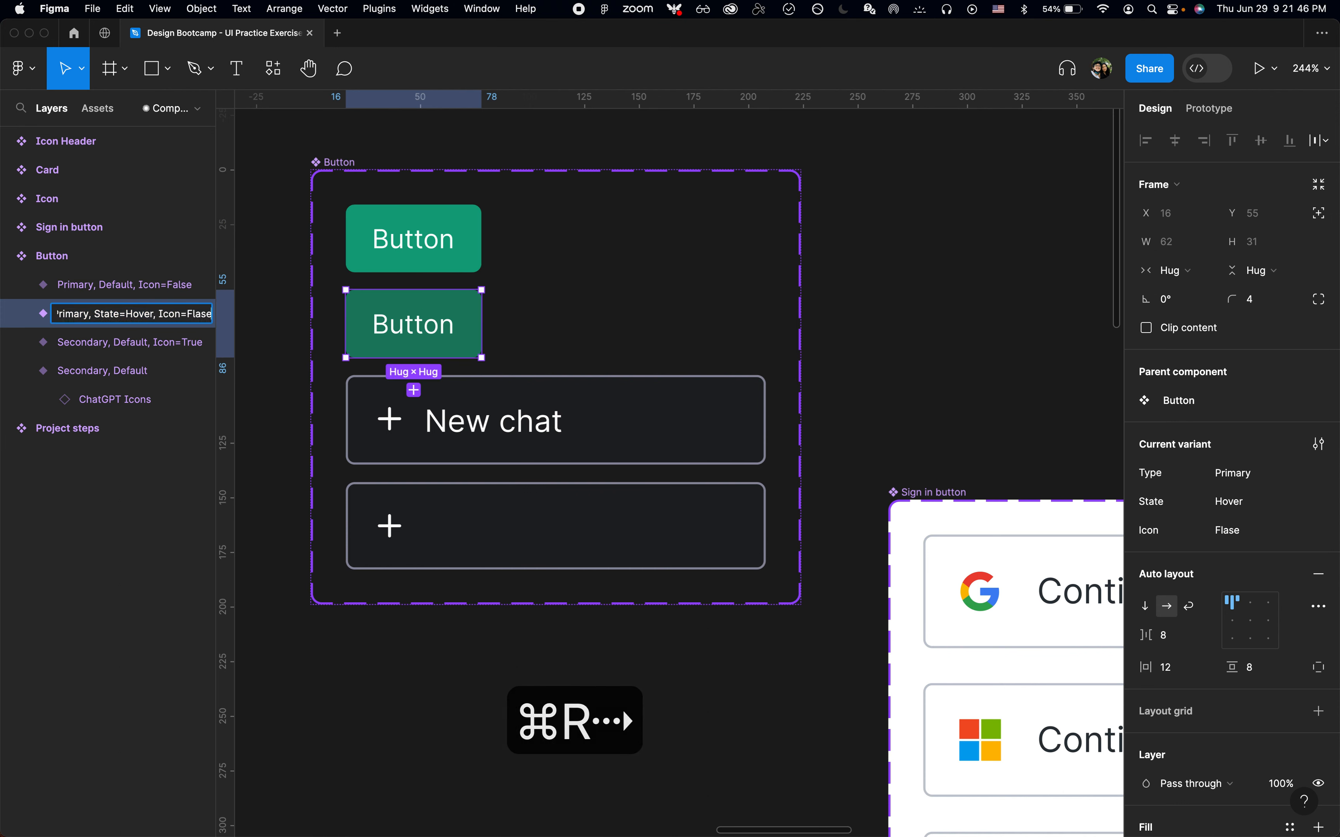
key("BackSpace")
key("BackSpace")
key("BackSpace")
key("BackSpace")
type("alse")
key("Return")
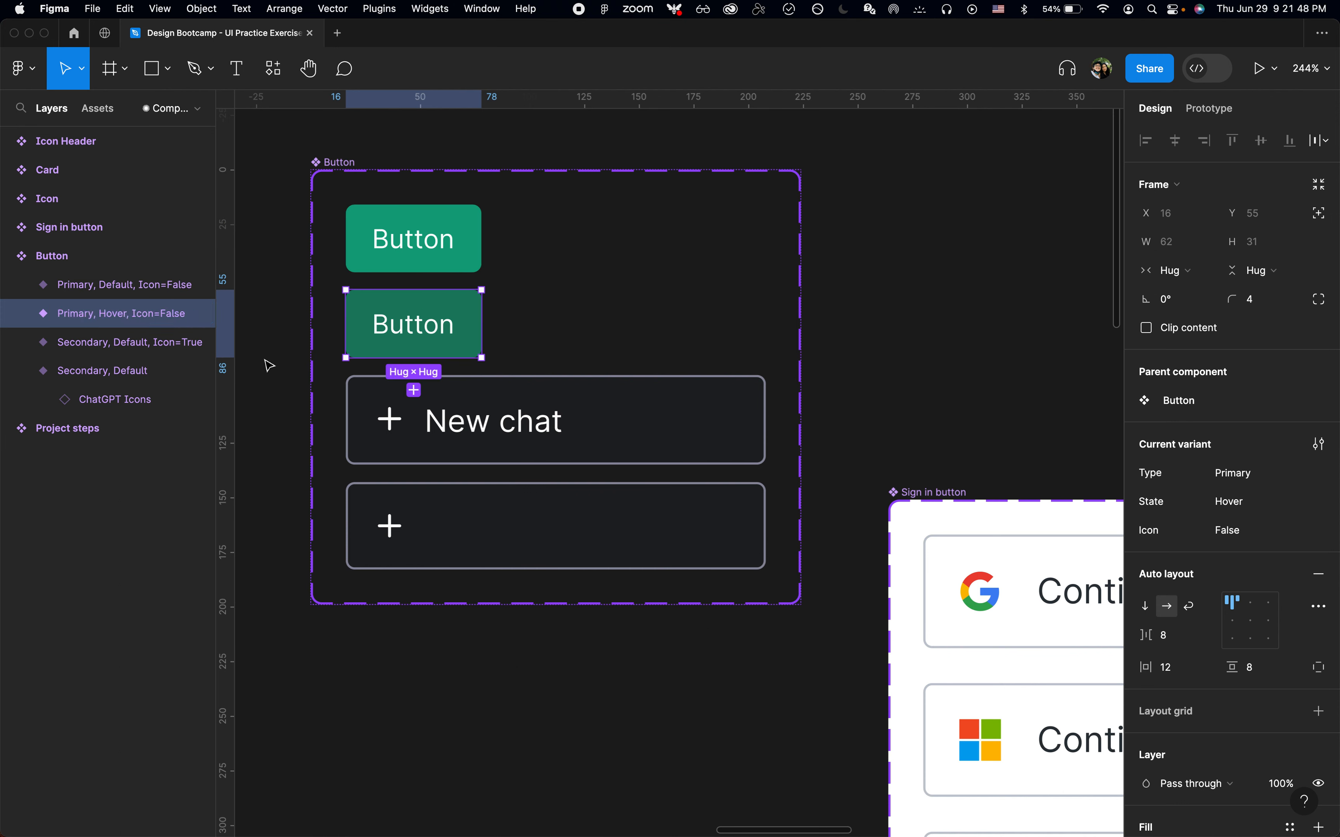
Copy the Secondary, Default, Icon=True name and apply it to the icon-only Secondary, Default variant
left_click(137, 349)
key("super+r")
key("super+c")
key("Return")
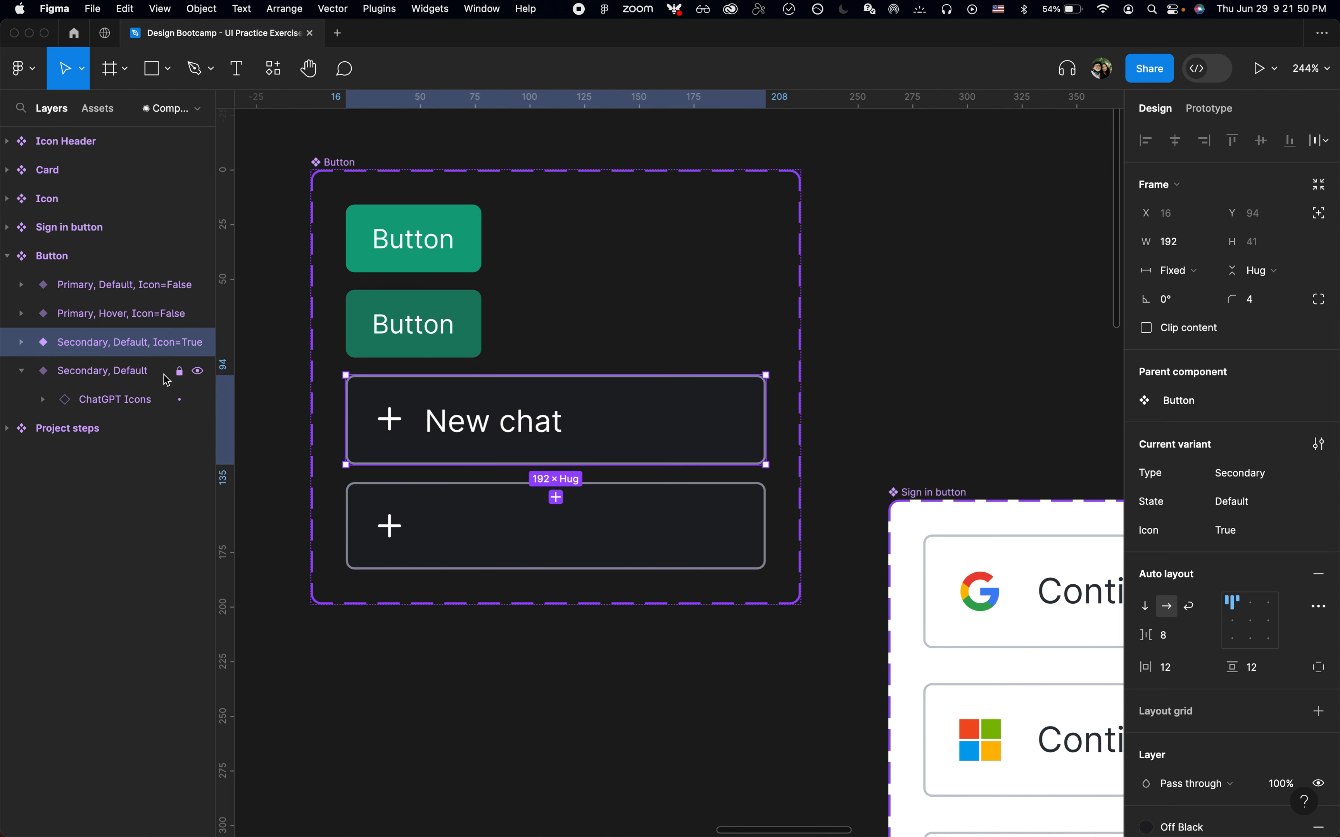
left_click(145, 376)
key("super+r")
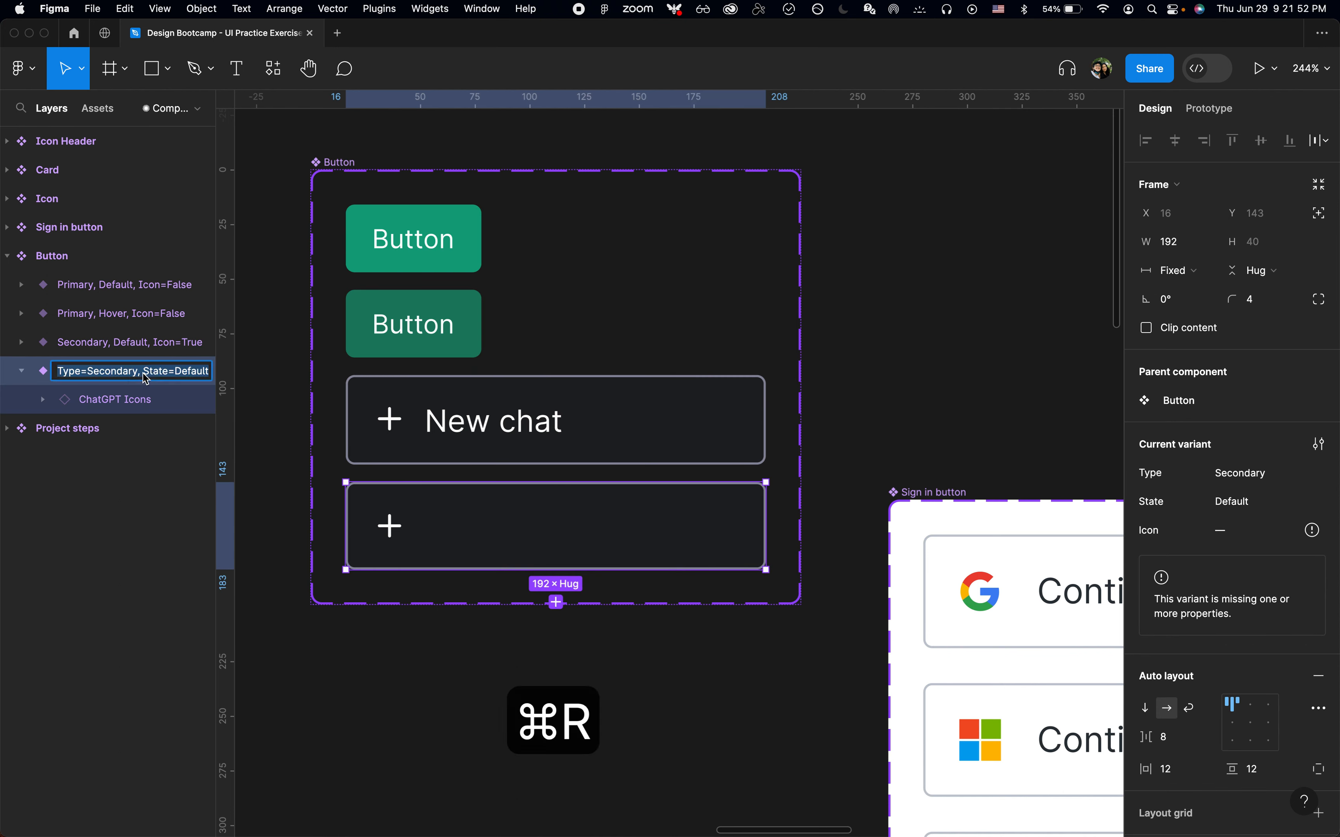
key("super+v")
key("Return")
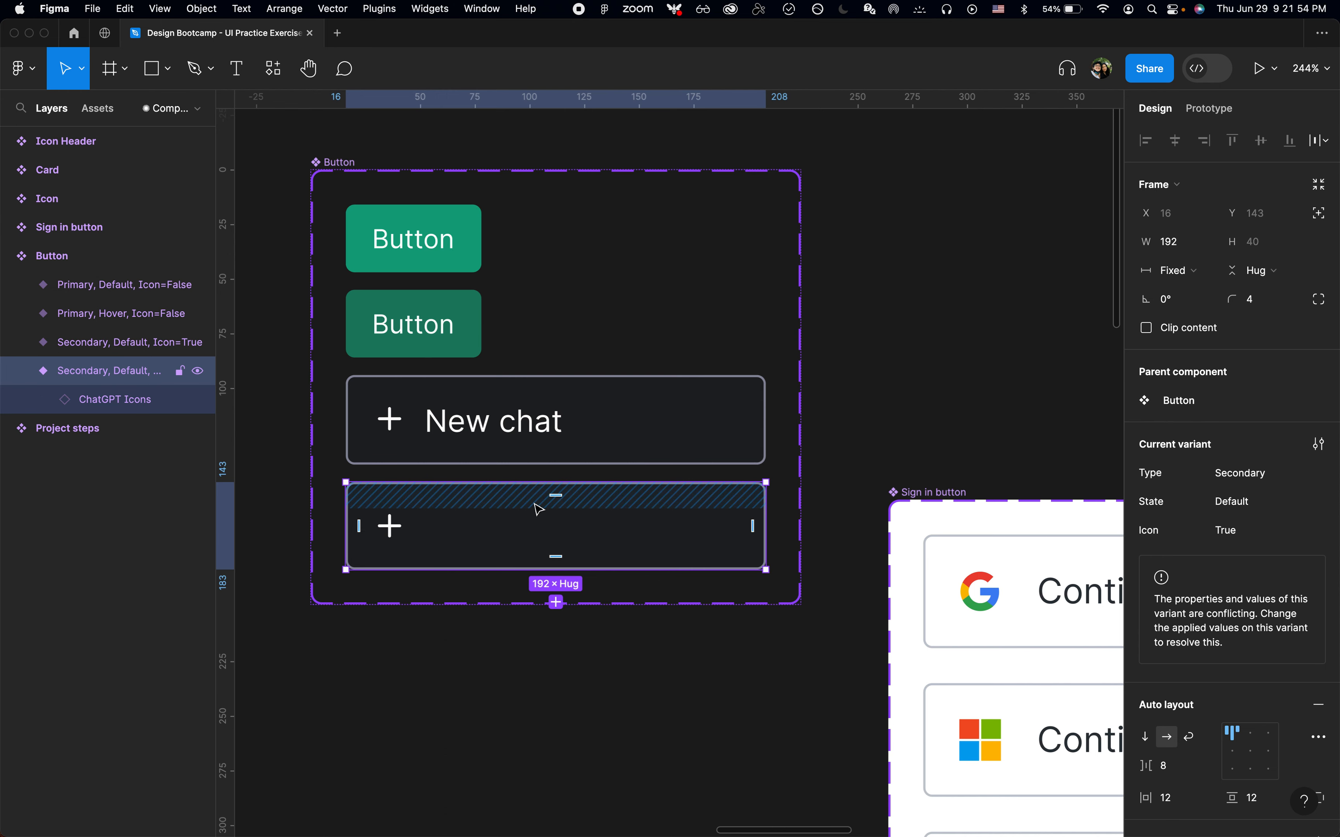
left_click(455, 332)
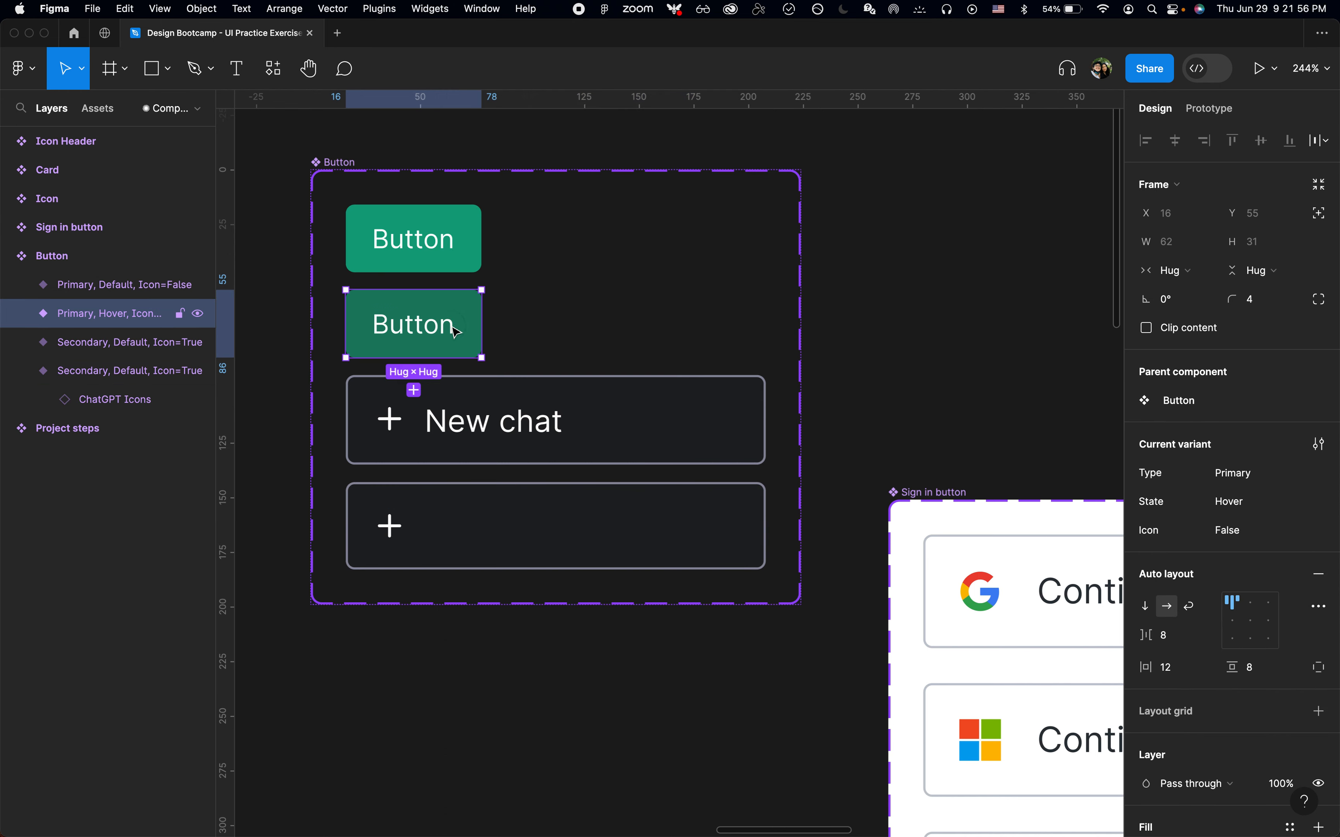
left_click(448, 272)
left_click(499, 390)
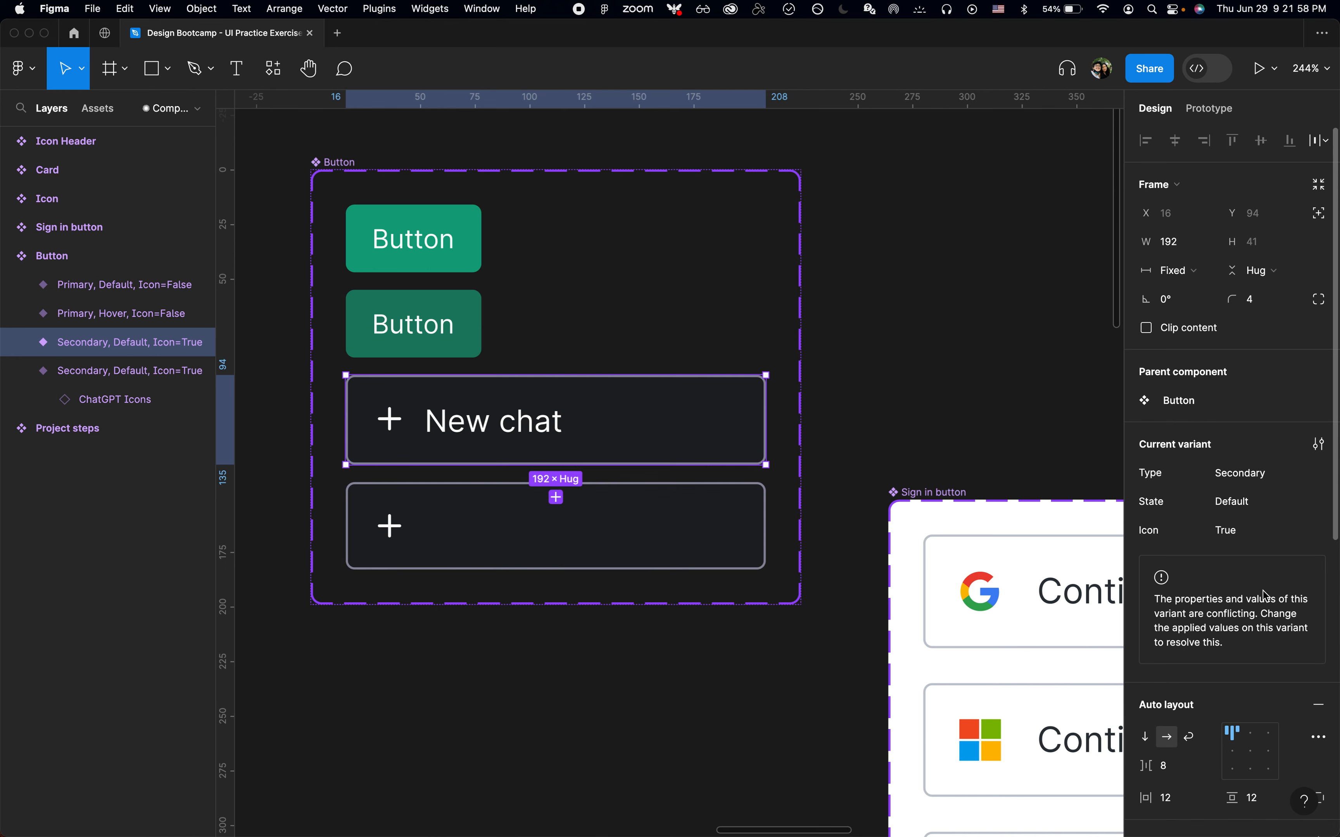
left_click(555, 497)
left_click(553, 440)
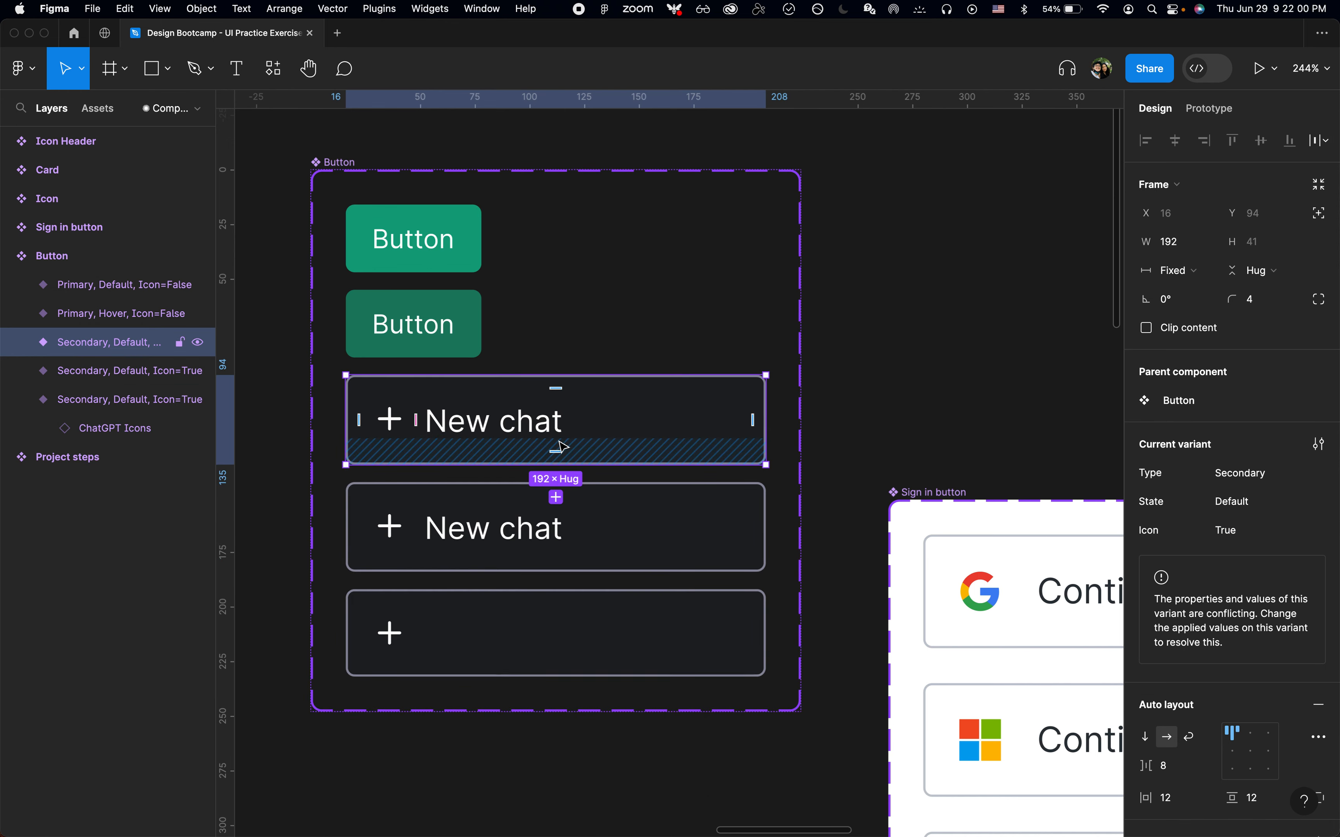
key("super+z")
key("super+z")
Delete the conflicting Boolean Icon property from the Button component set
left_click(628, 500)
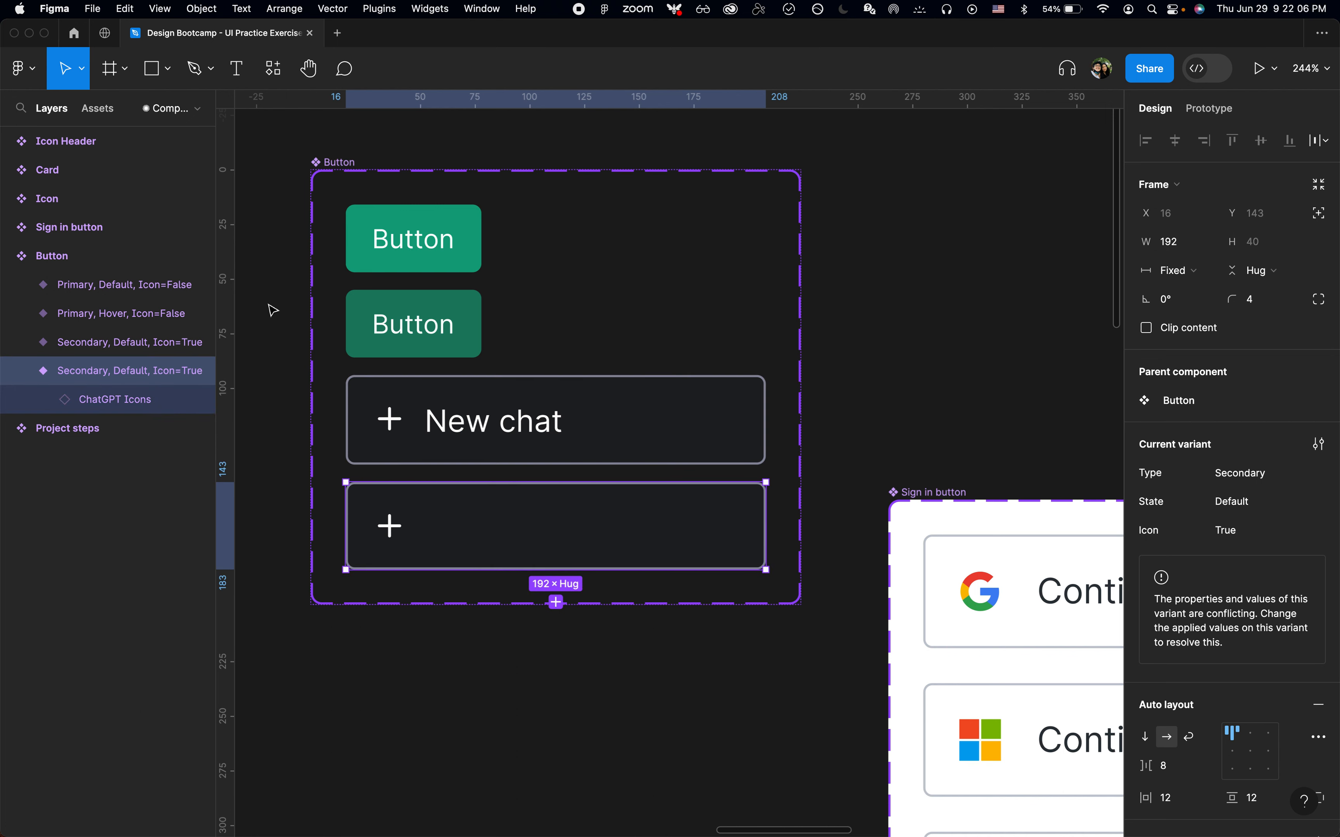
left_click(73, 268)
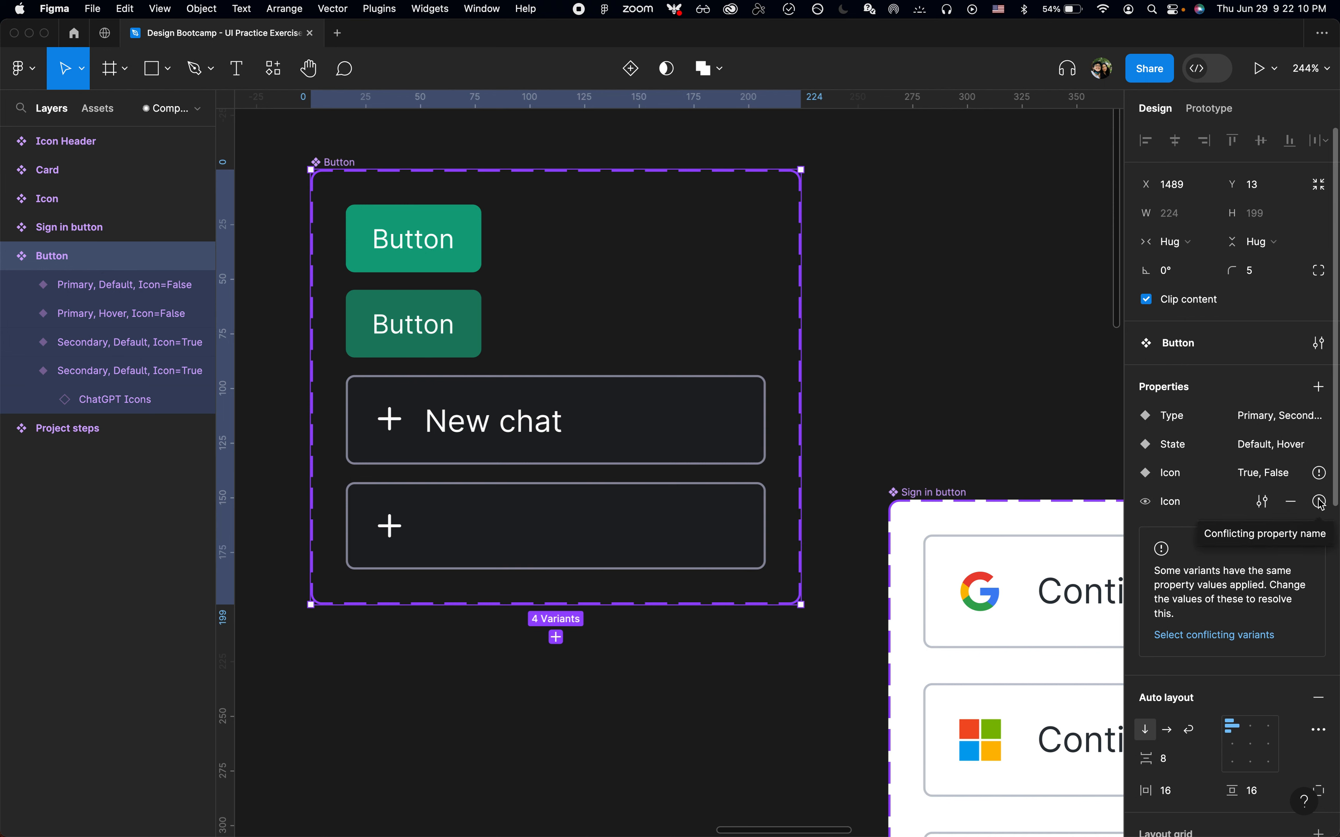
left_click(1292, 504)
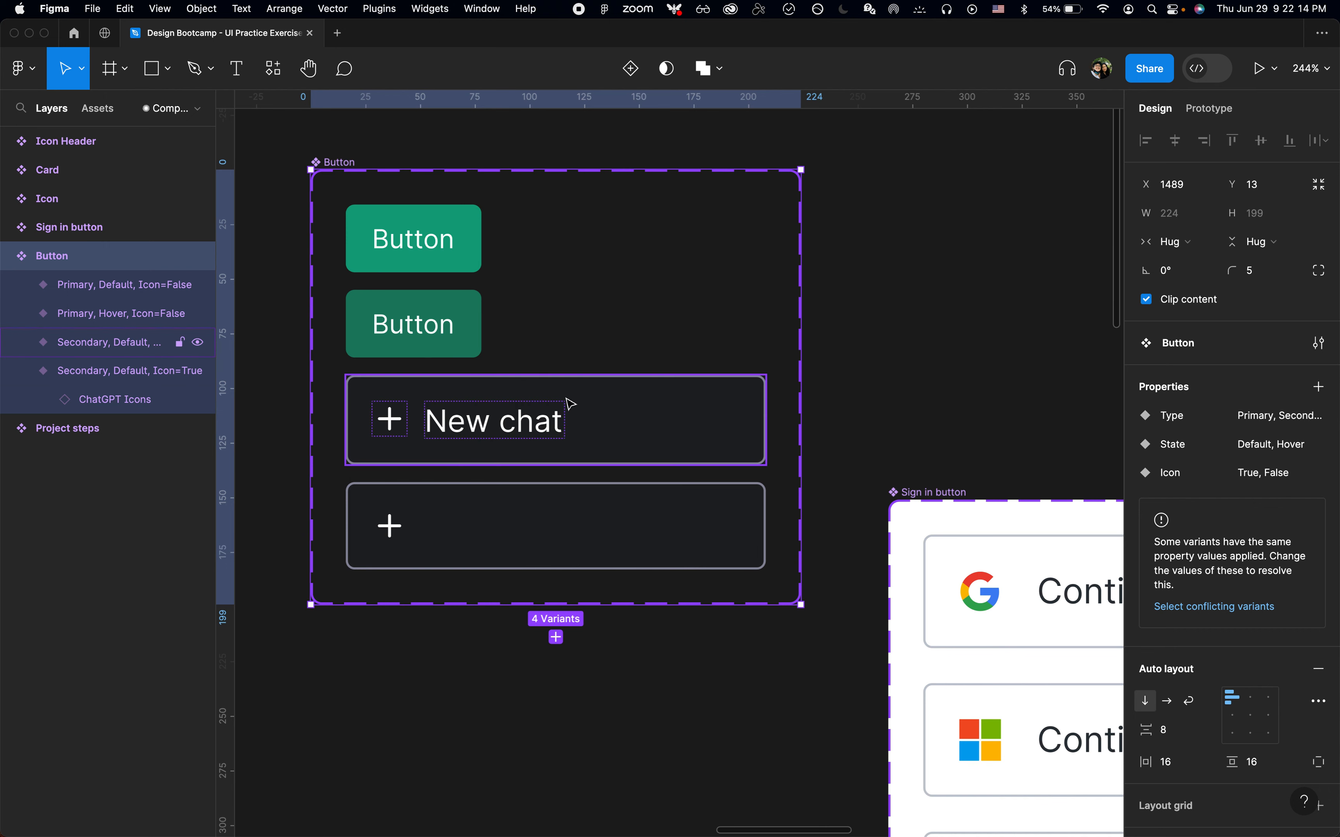
left_click(468, 535)
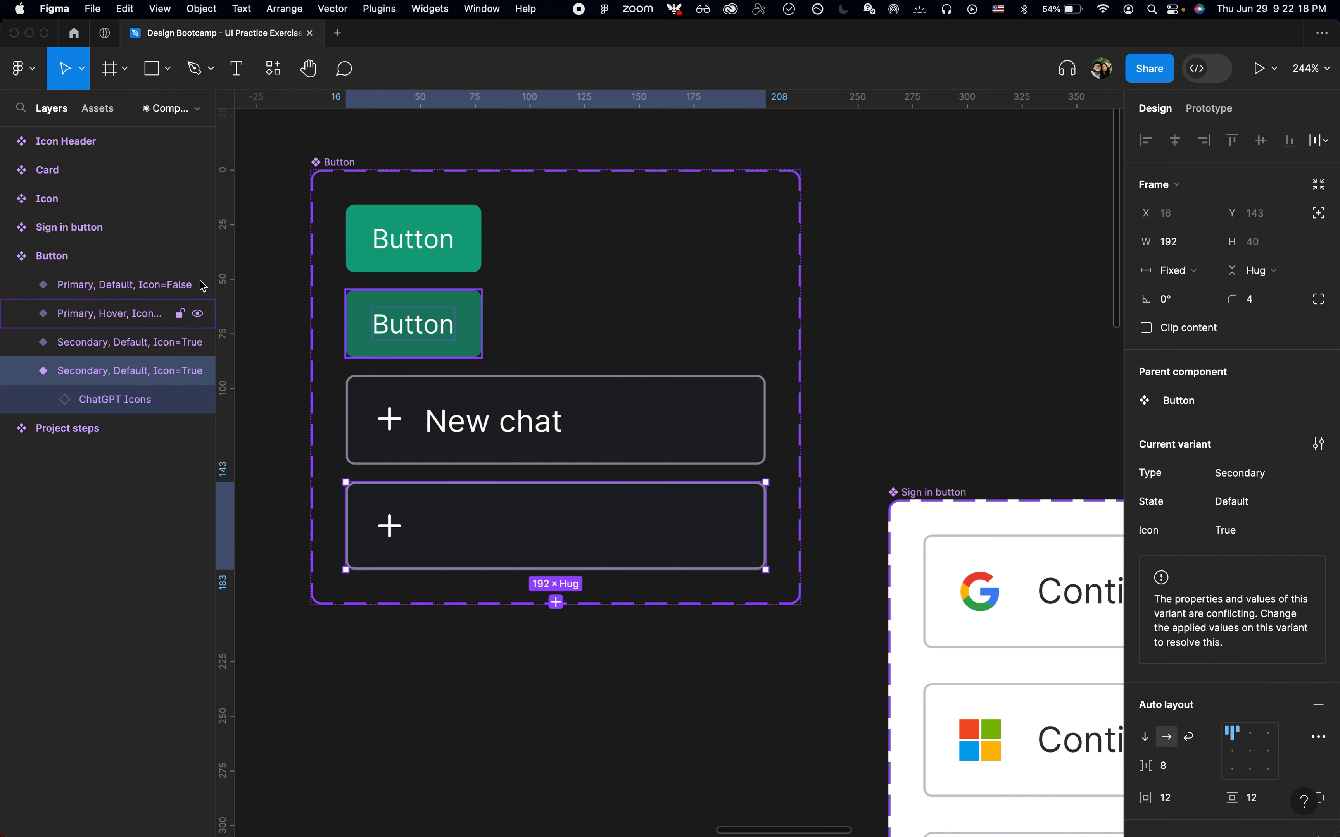
left_click(84, 256)
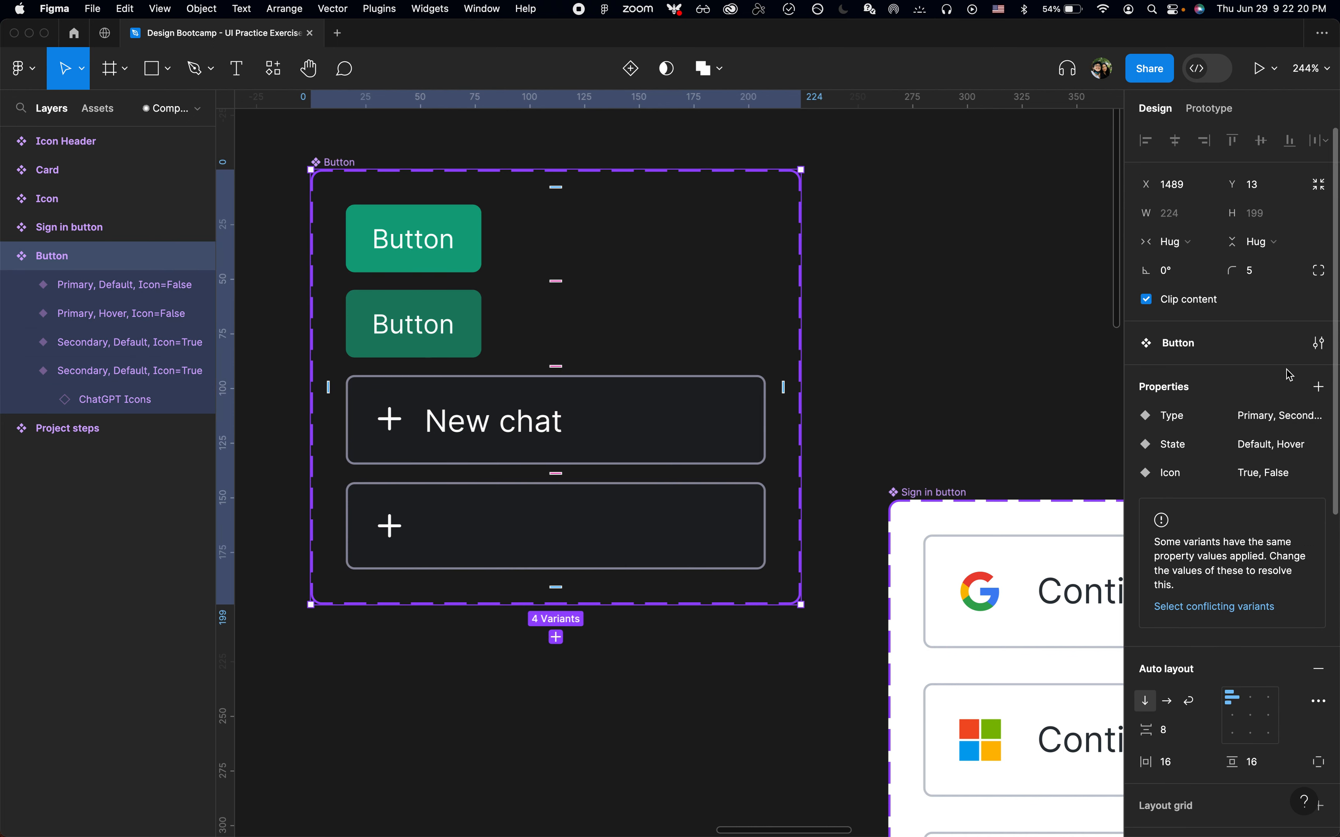
left_click(1318, 399)
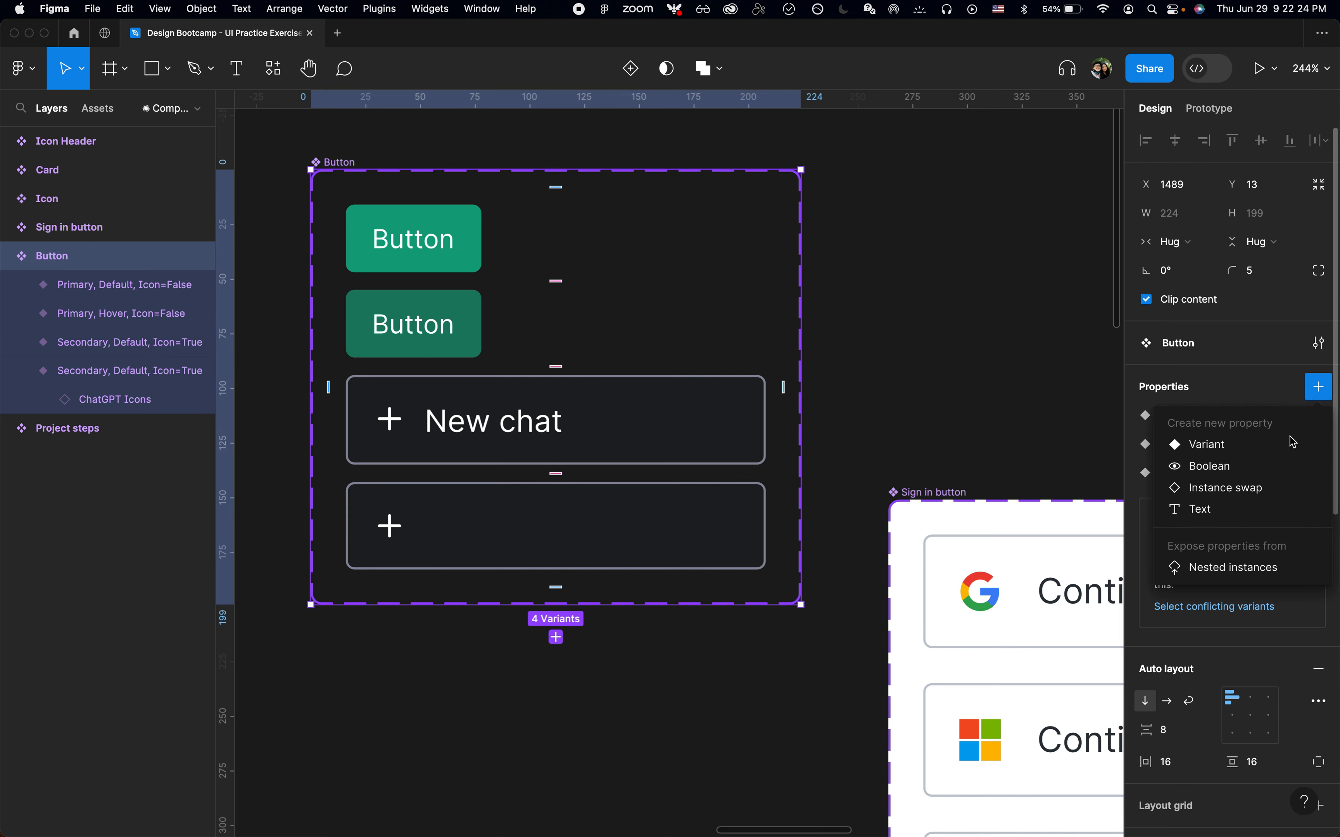
left_click(1278, 460)
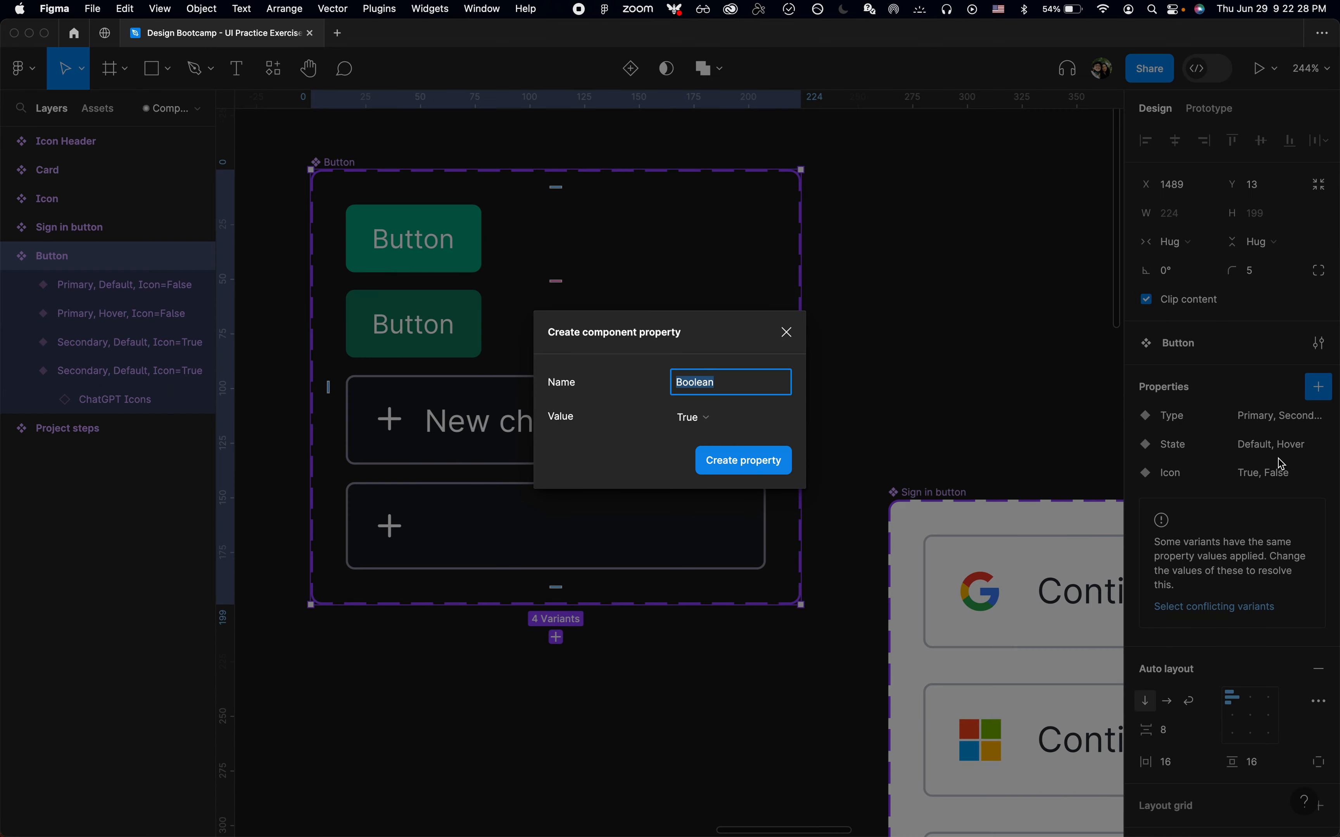
left_click(786, 333)
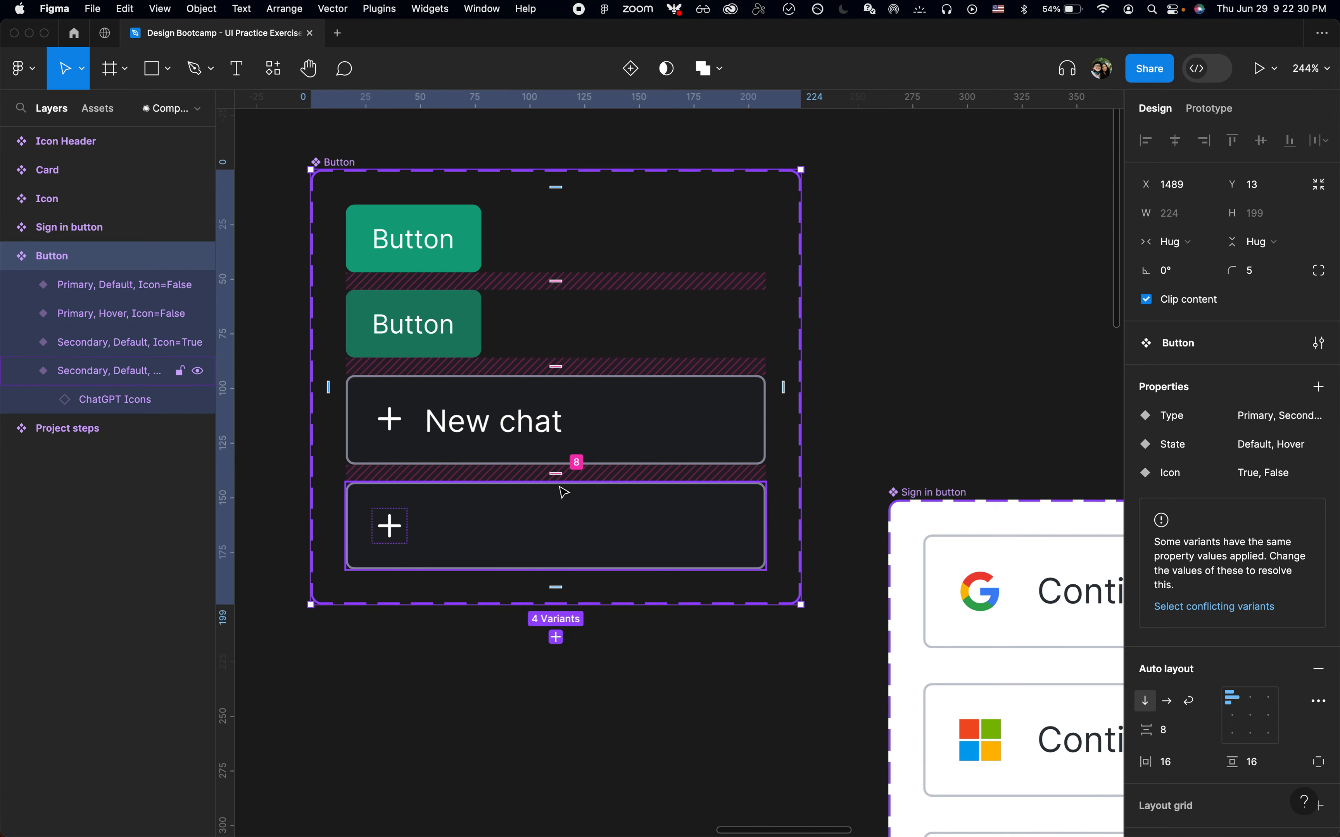
Delete the icon-only Secondary variant and remove the Icon variant property from the Button component set
left_click(82, 377)
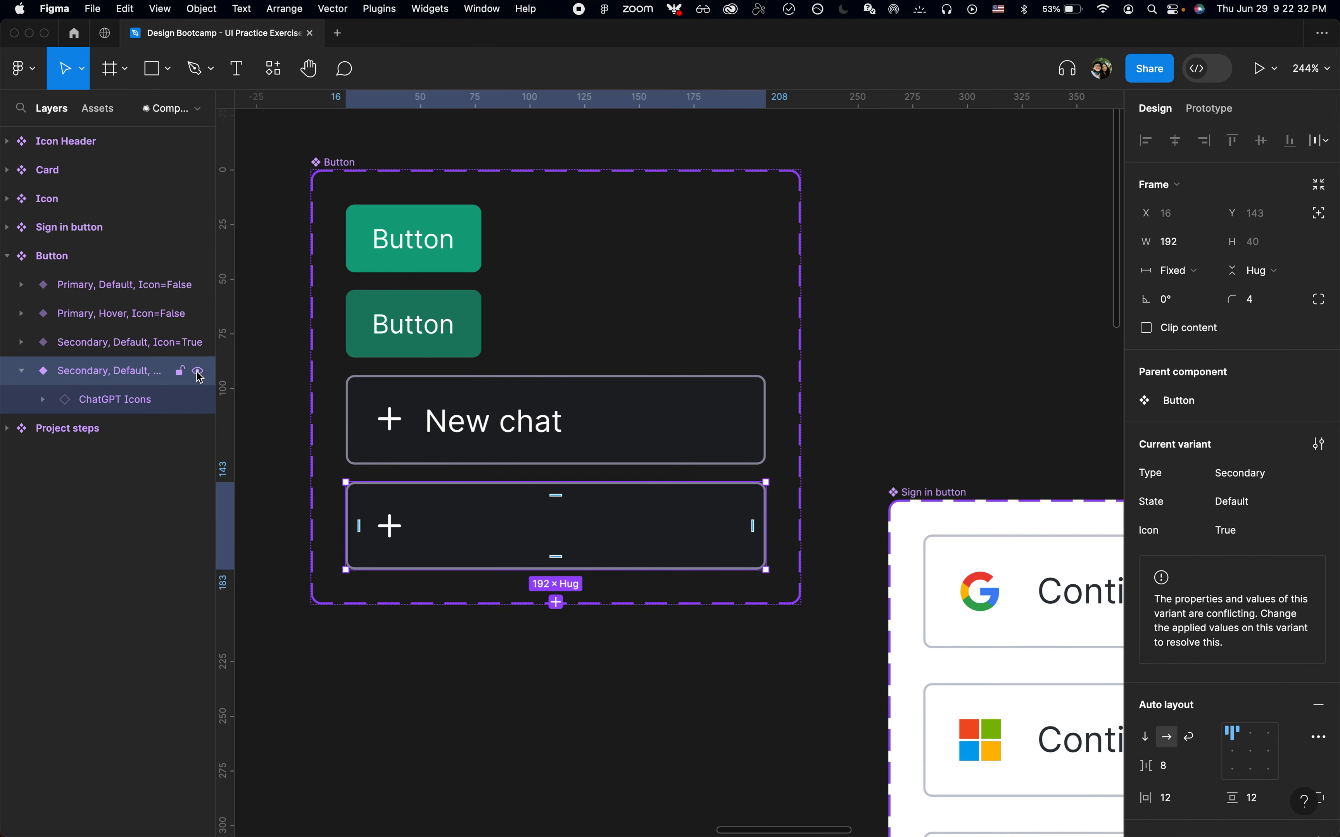
key("BackSpace")
left_click(161, 346)
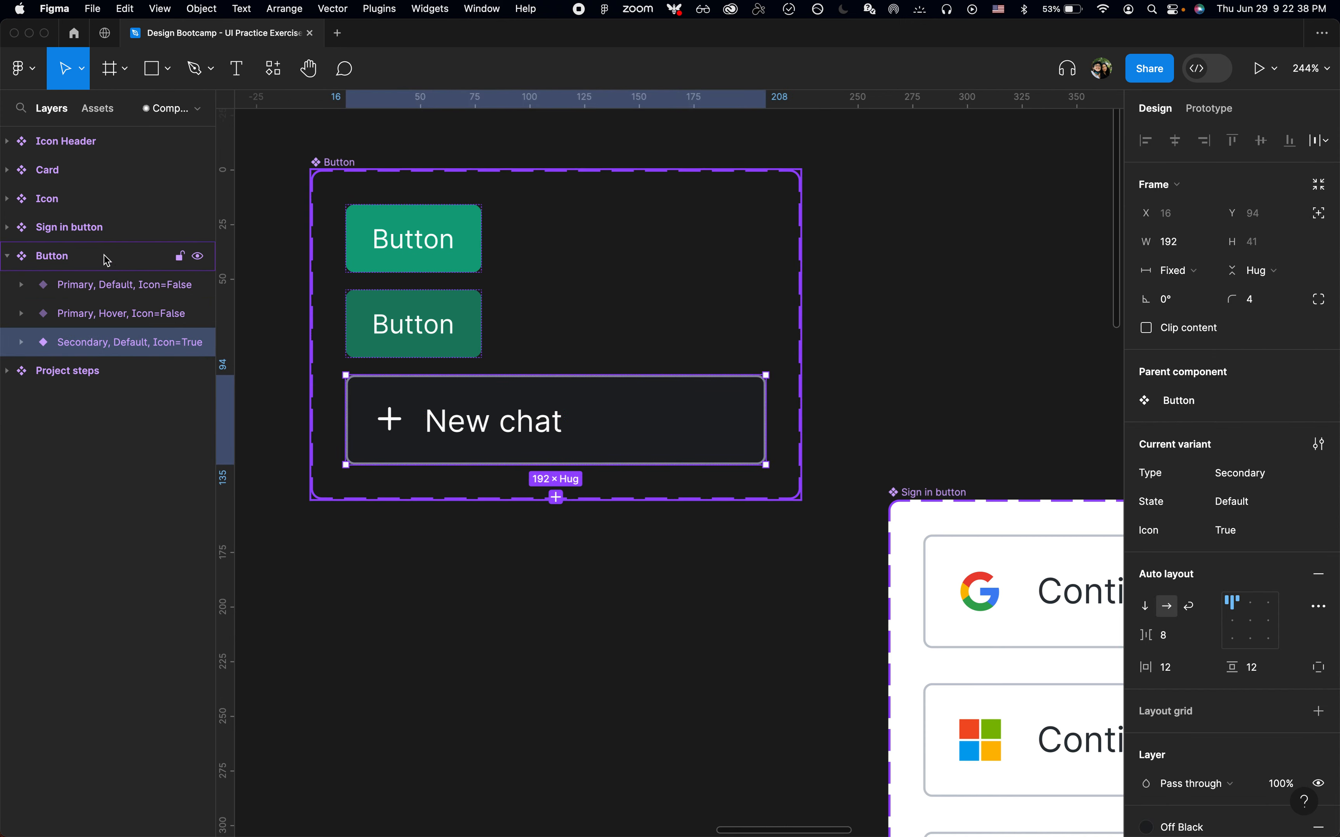
left_click(387, 282)
left_click(1316, 477)
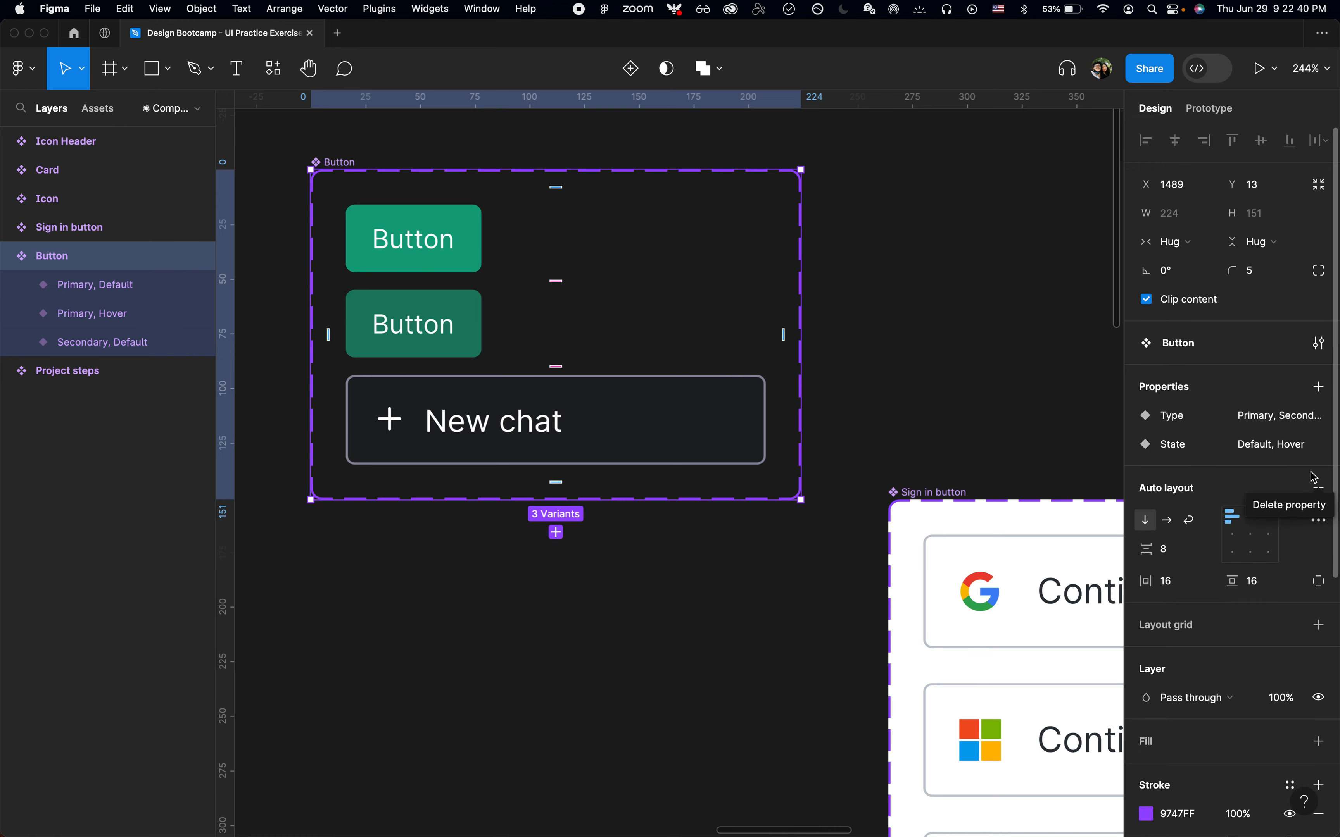
Copy the New chat Secondary, Default variant
left_click(477, 586)
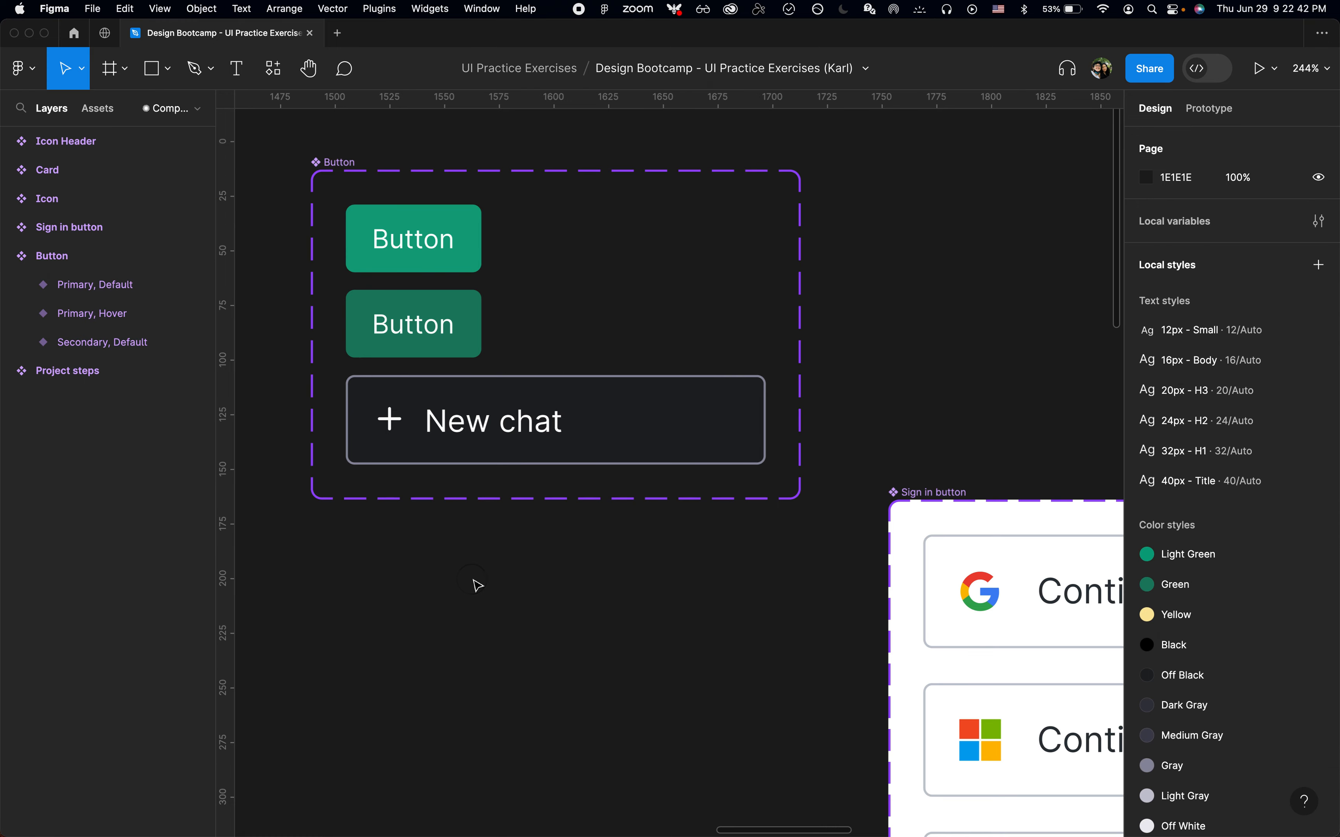
double_click(561, 438)
left_click(561, 629)
left_click(667, 413)
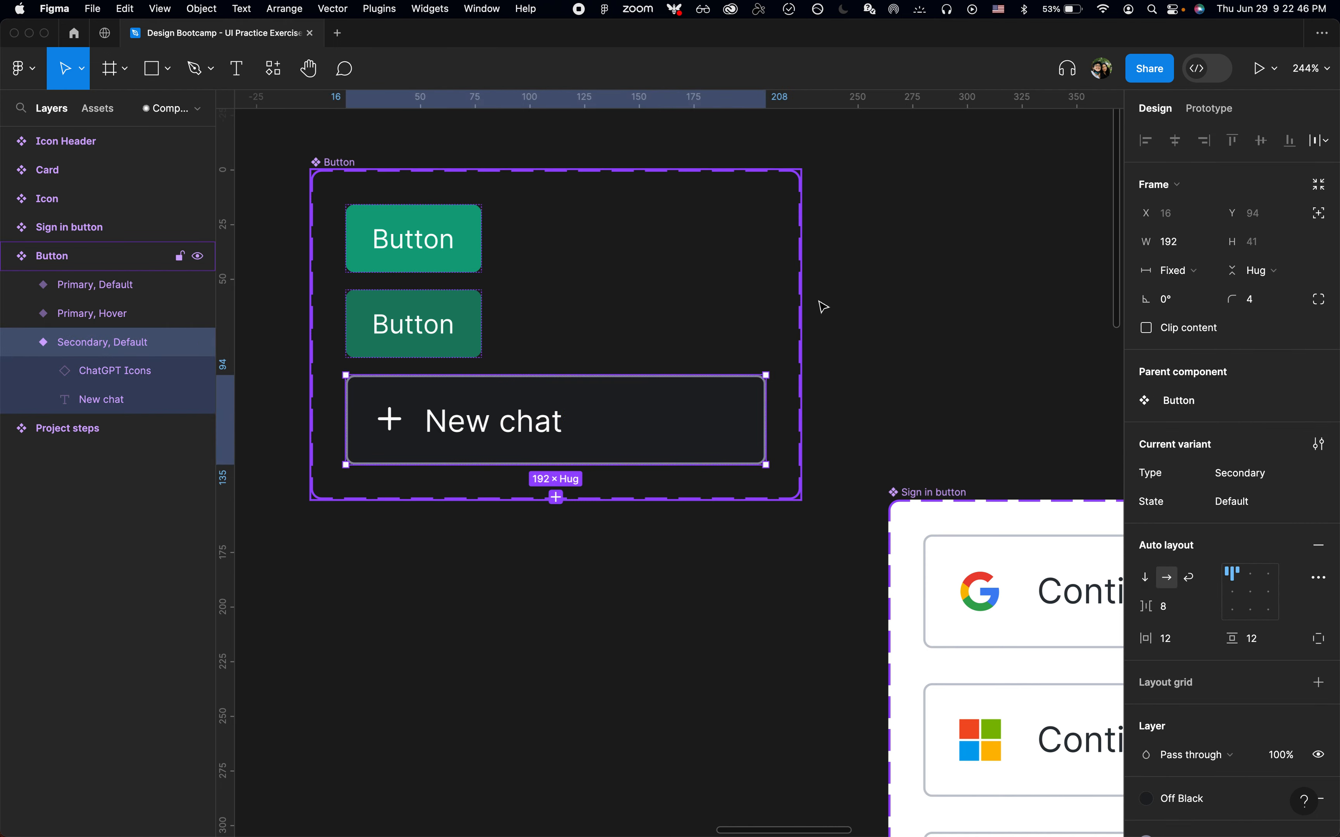
key("super+c")
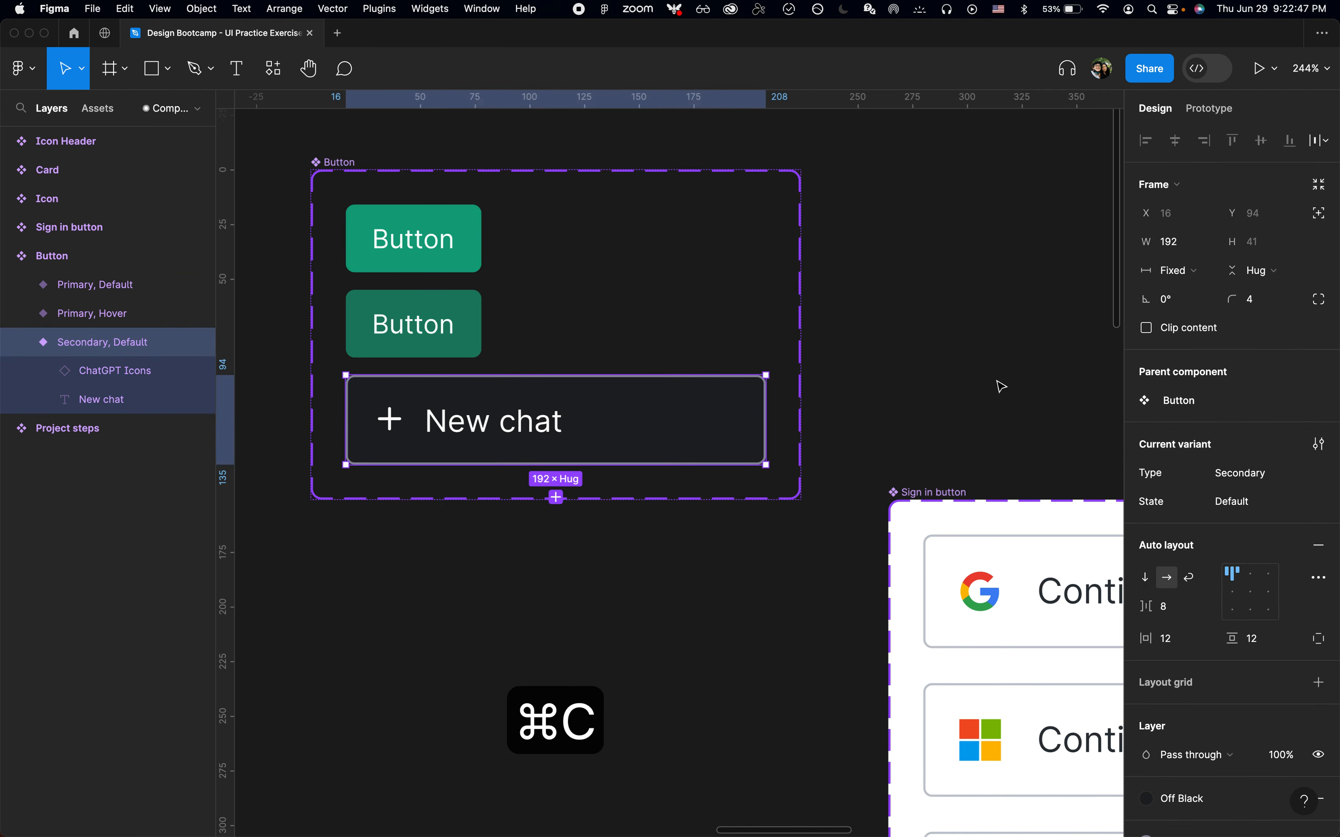
left_click(974, 329)
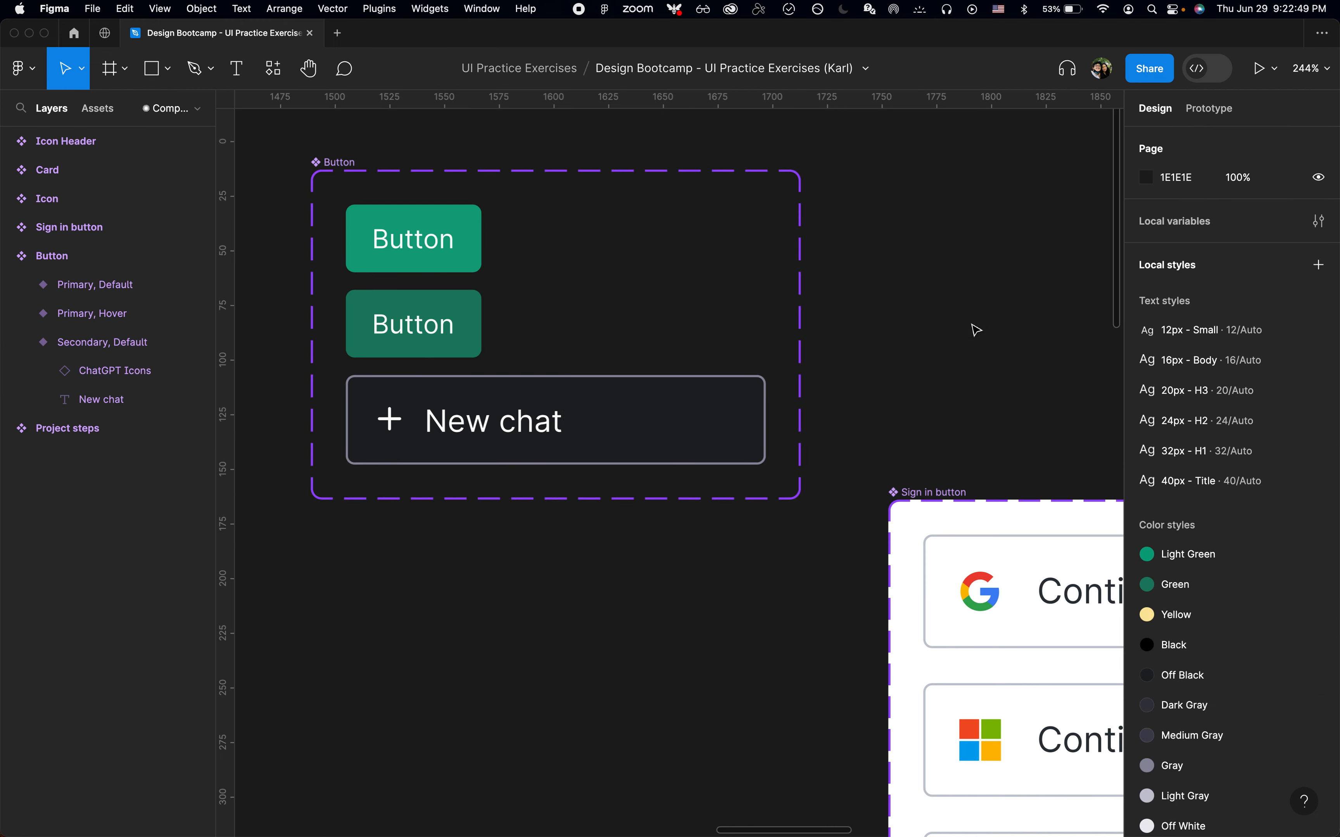
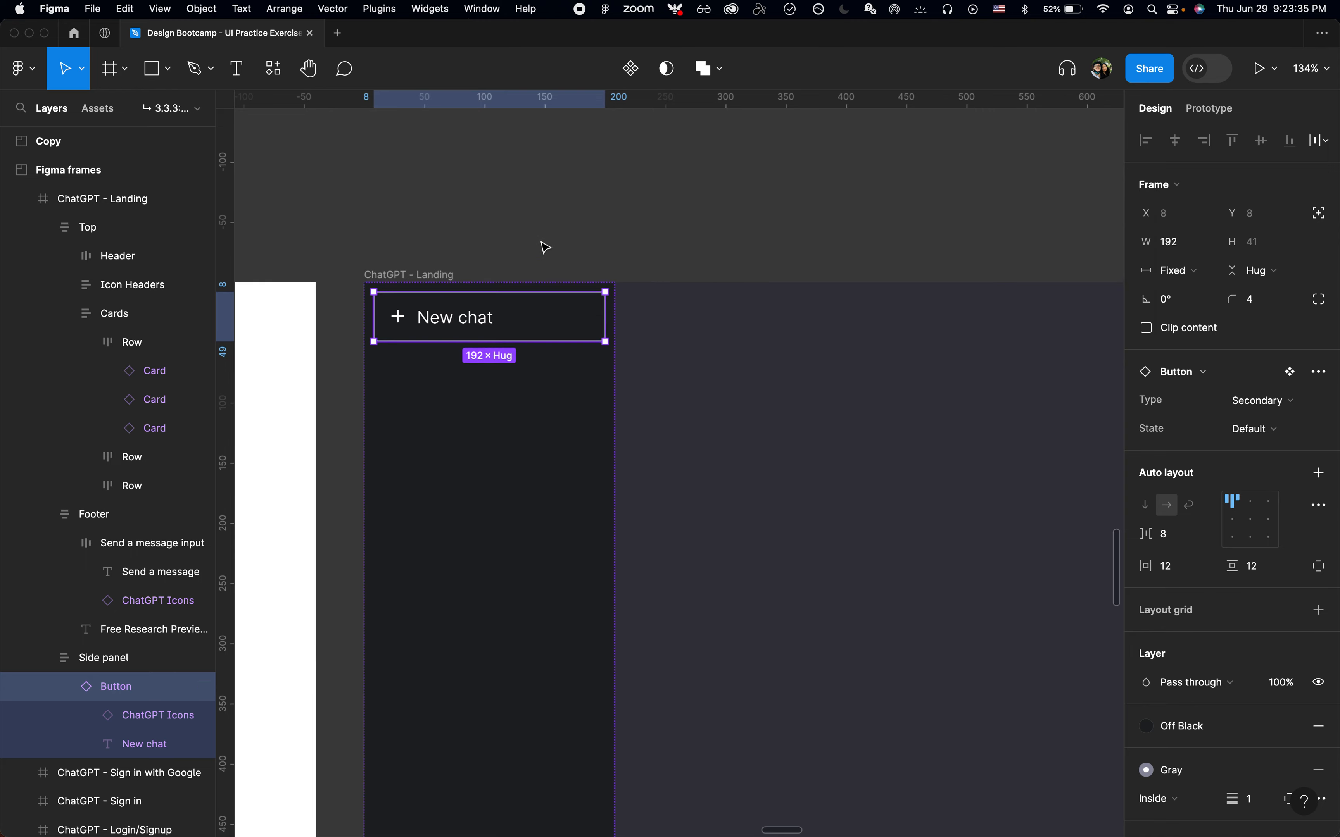
Inspect the live ChatGPT side panel's layout and spacing with the browser's developer tools
scroll(573, 271, "down", 5)
scroll(573, 271, "down", 5)
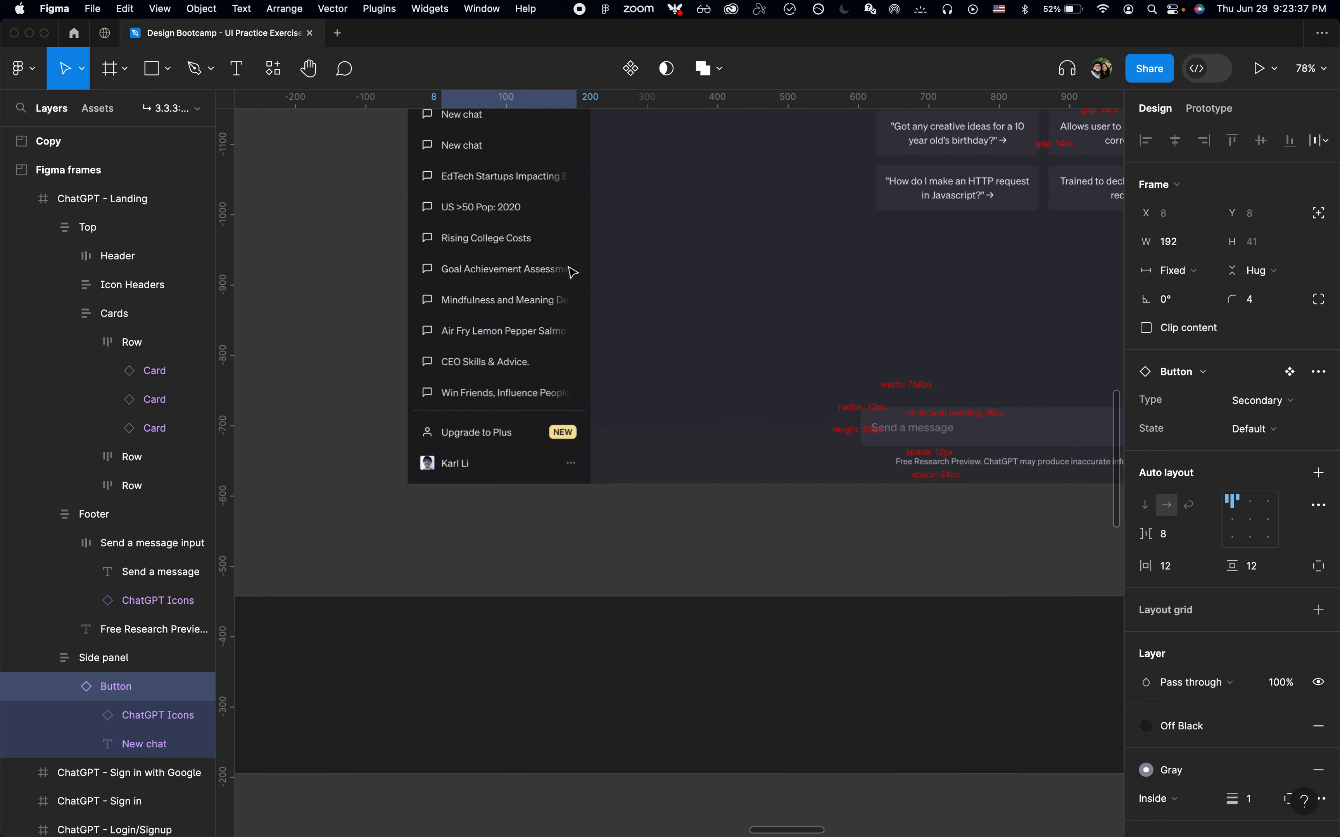
scroll(573, 271, "up", 5)
left_click(495, 550)
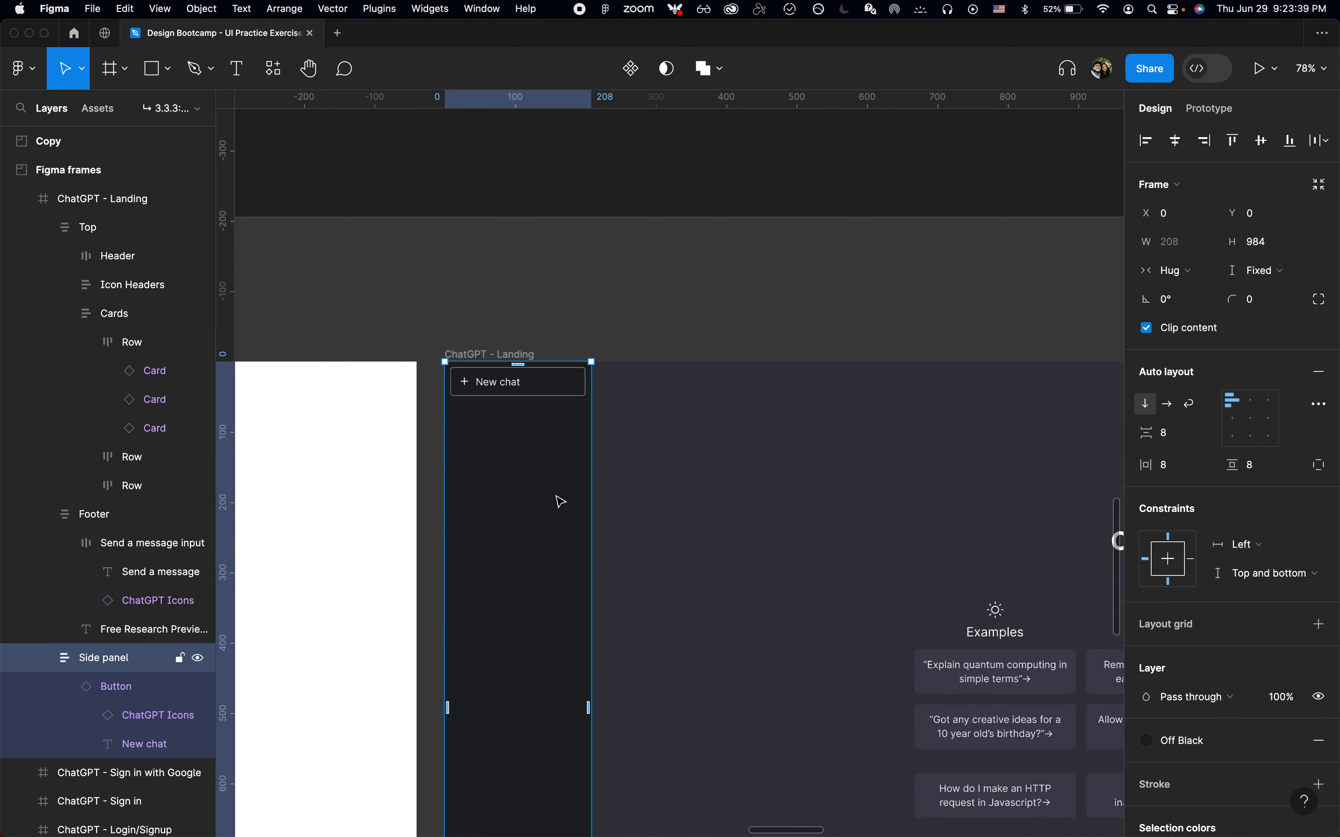
scroll(560, 501, "down", 5)
key("super+Tab")
key("shift+super+c")
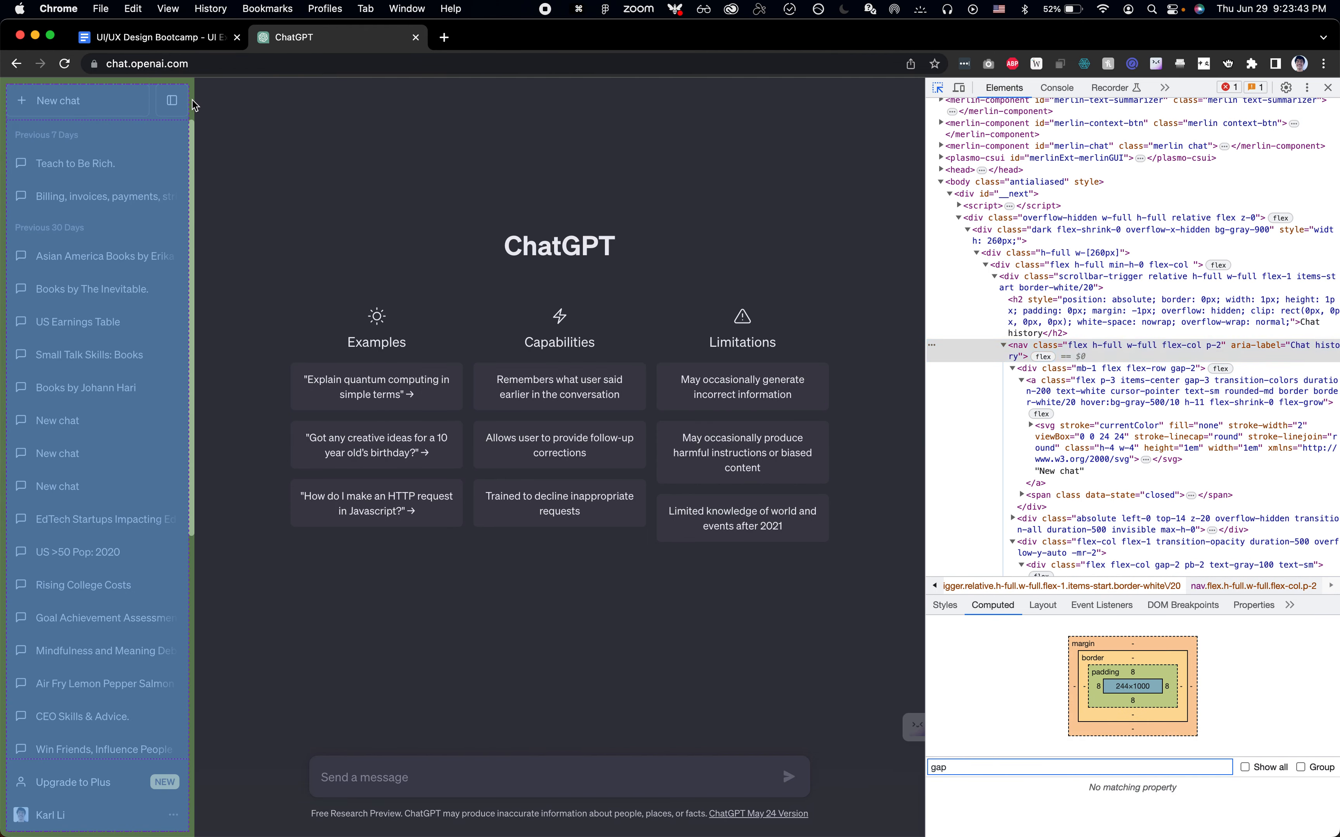
left_click(195, 105)
key("shift+super+c")
left_click(195, 105)
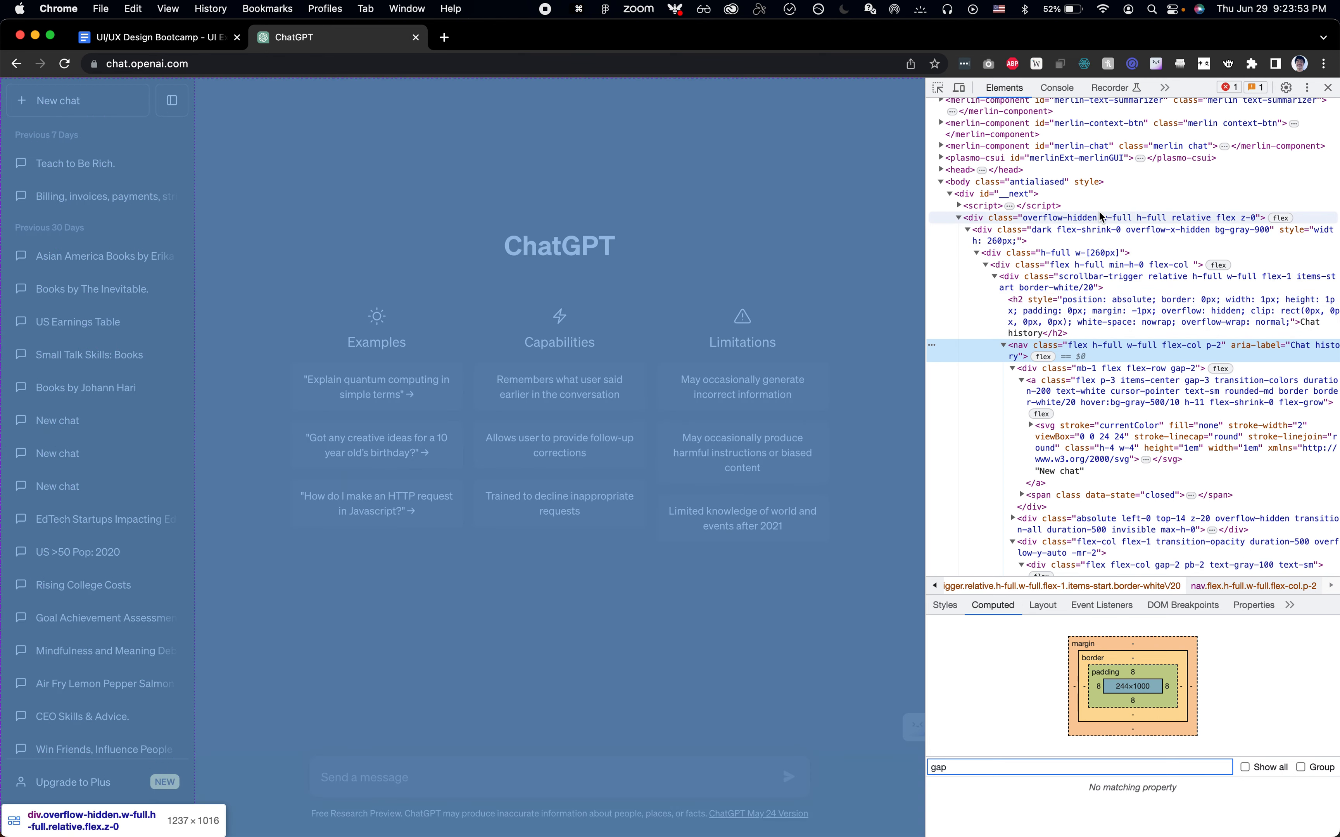
key("super+shift+c")
key("super+Tab")
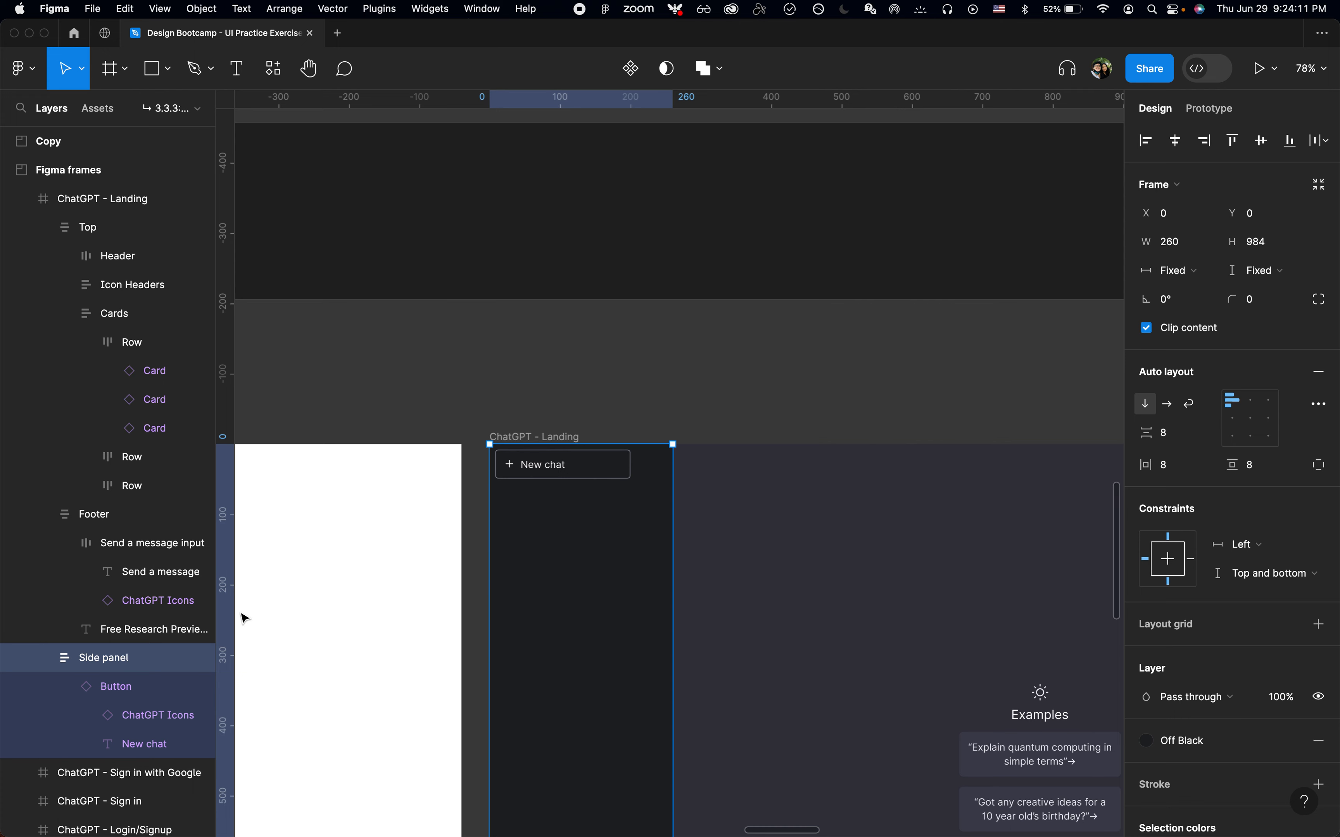
Duplicate the New chat button in the side panel and hide the copy's text label
left_click(604, 468)
key("super+d")
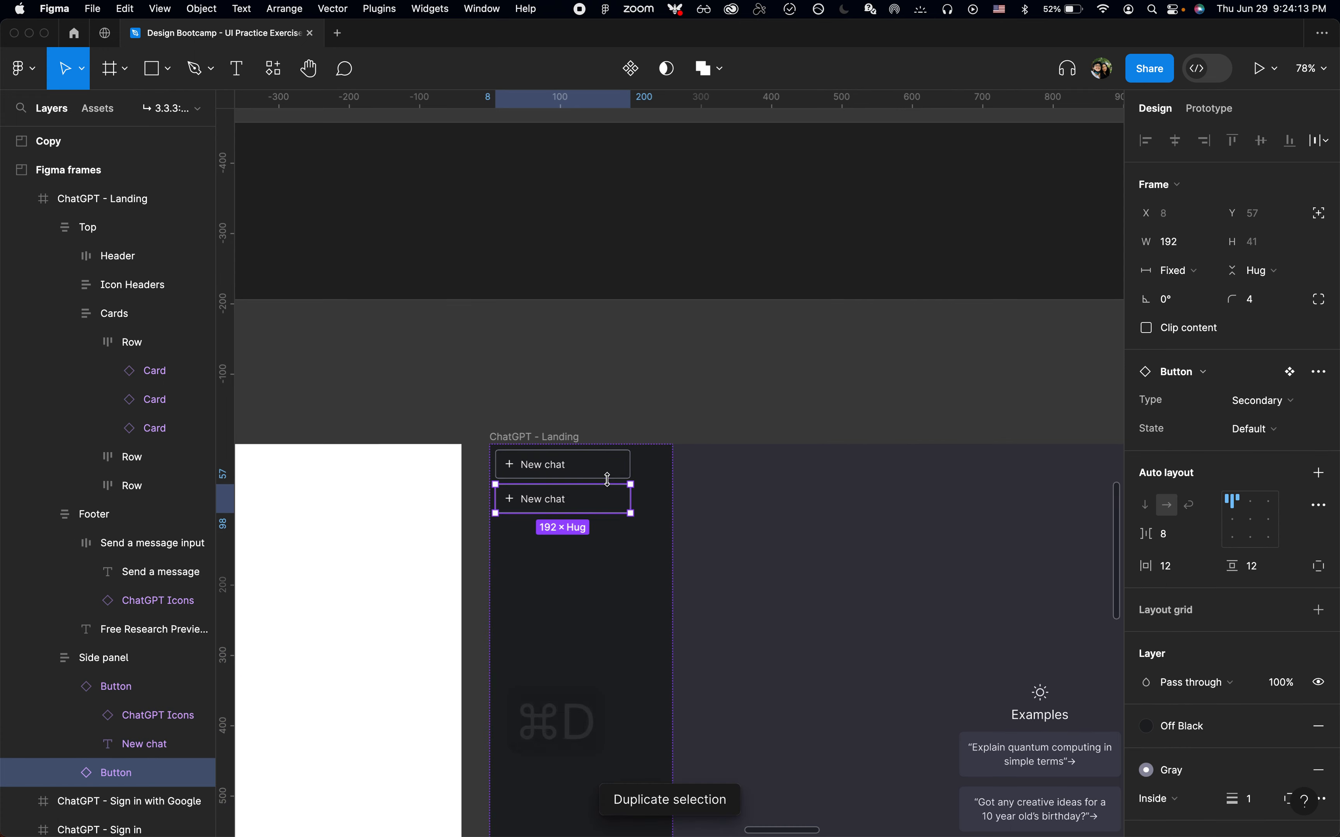
scroll(608, 479, "up", 5)
double_click(508, 511)
key("shift+super+h")
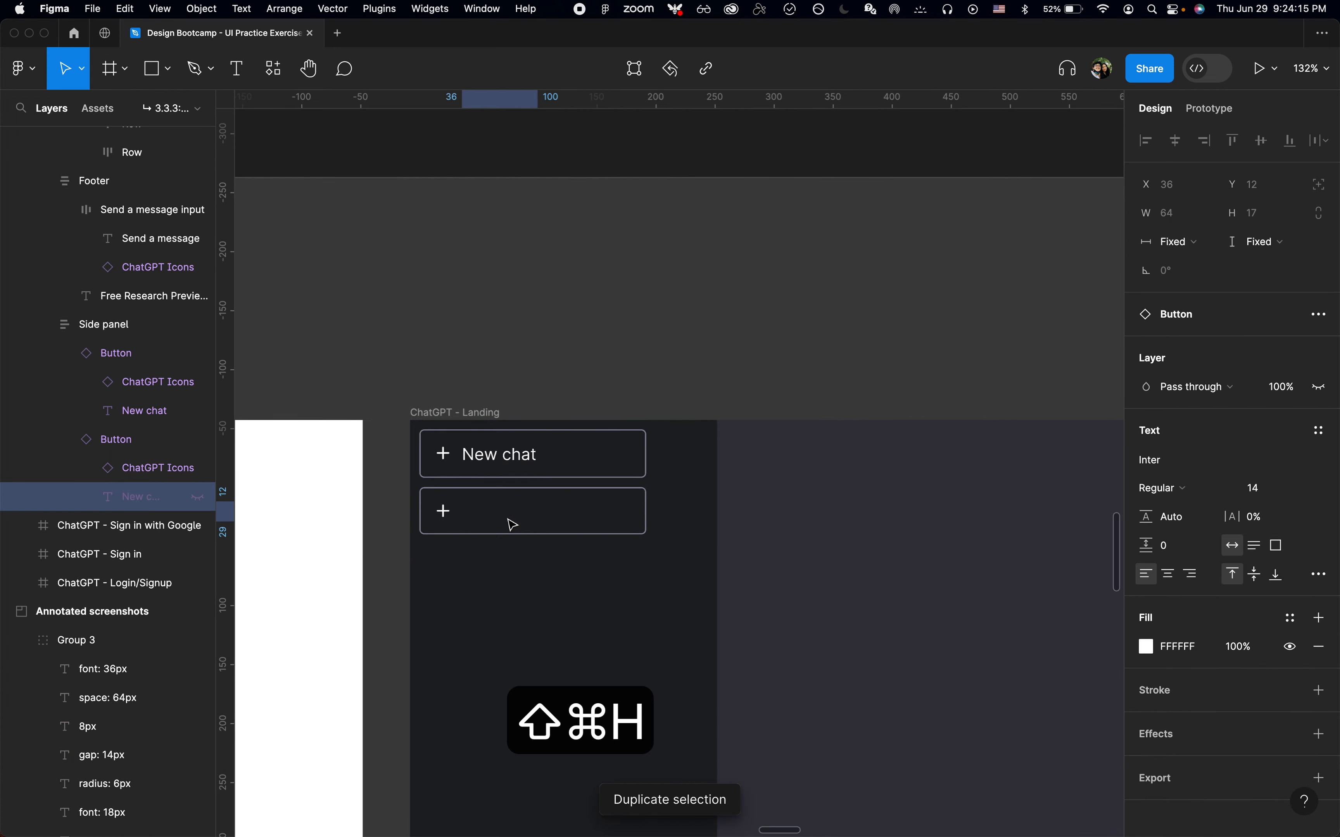
Set the duplicated button's width to Hug
left_click(581, 523)
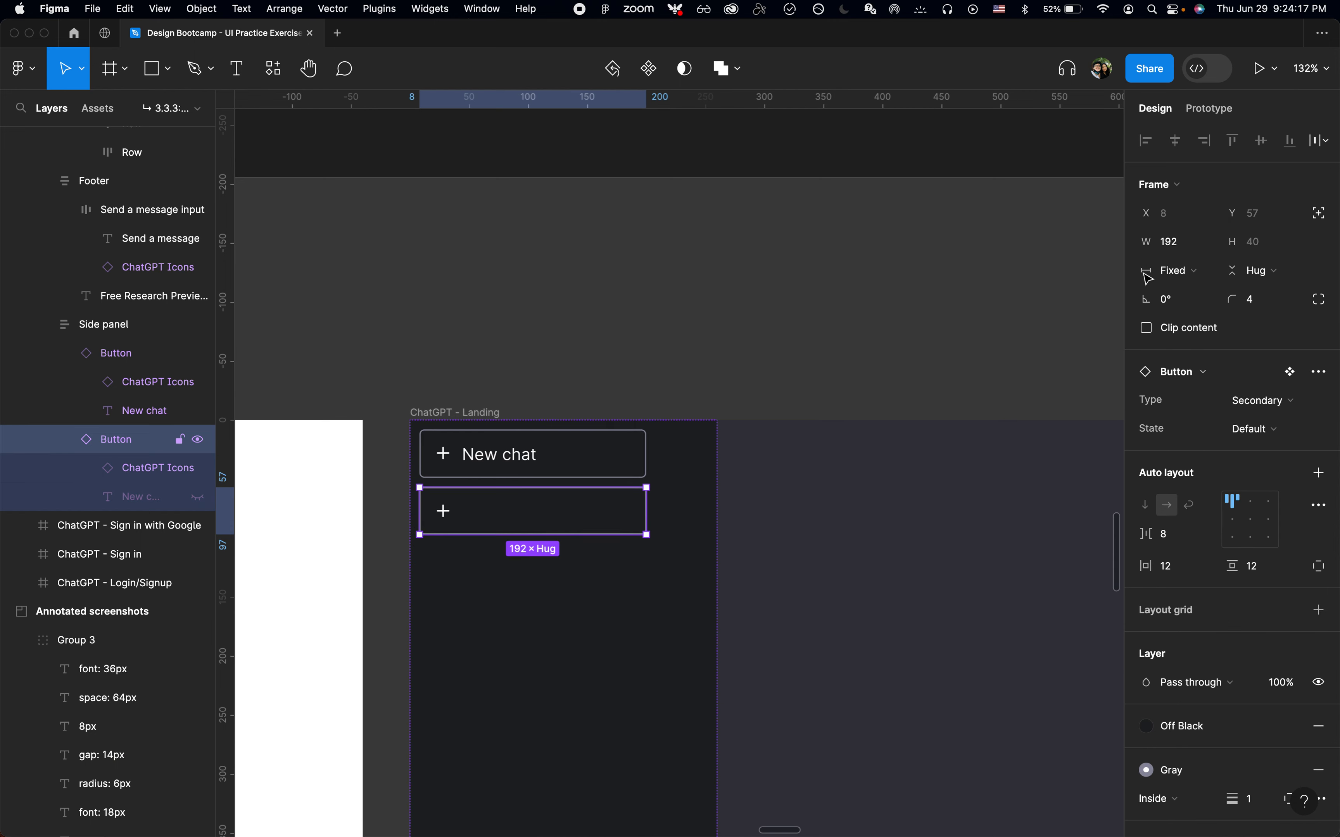
left_click(1177, 270)
left_click(1187, 292)
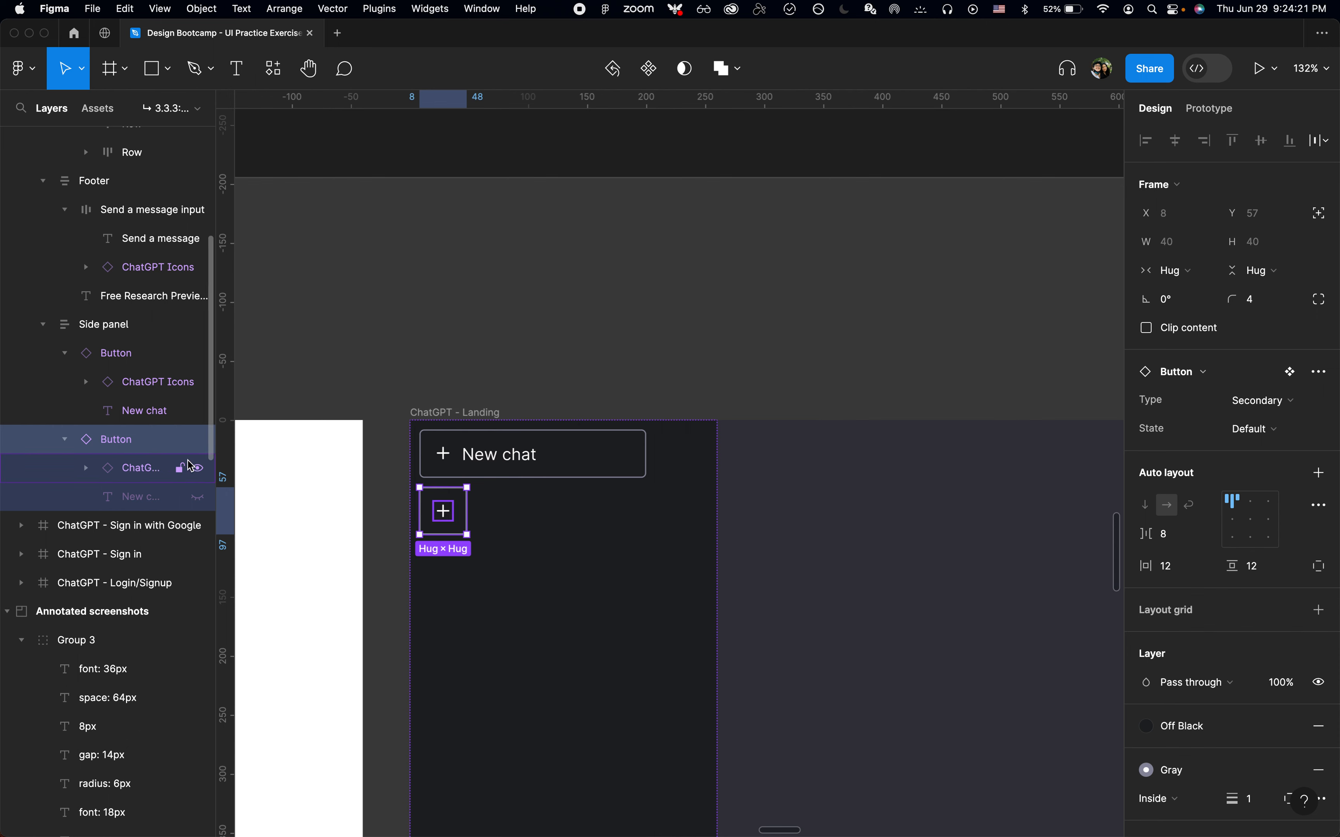
Swap the duplicated button's icon to Hide-Panel
left_click(144, 469)
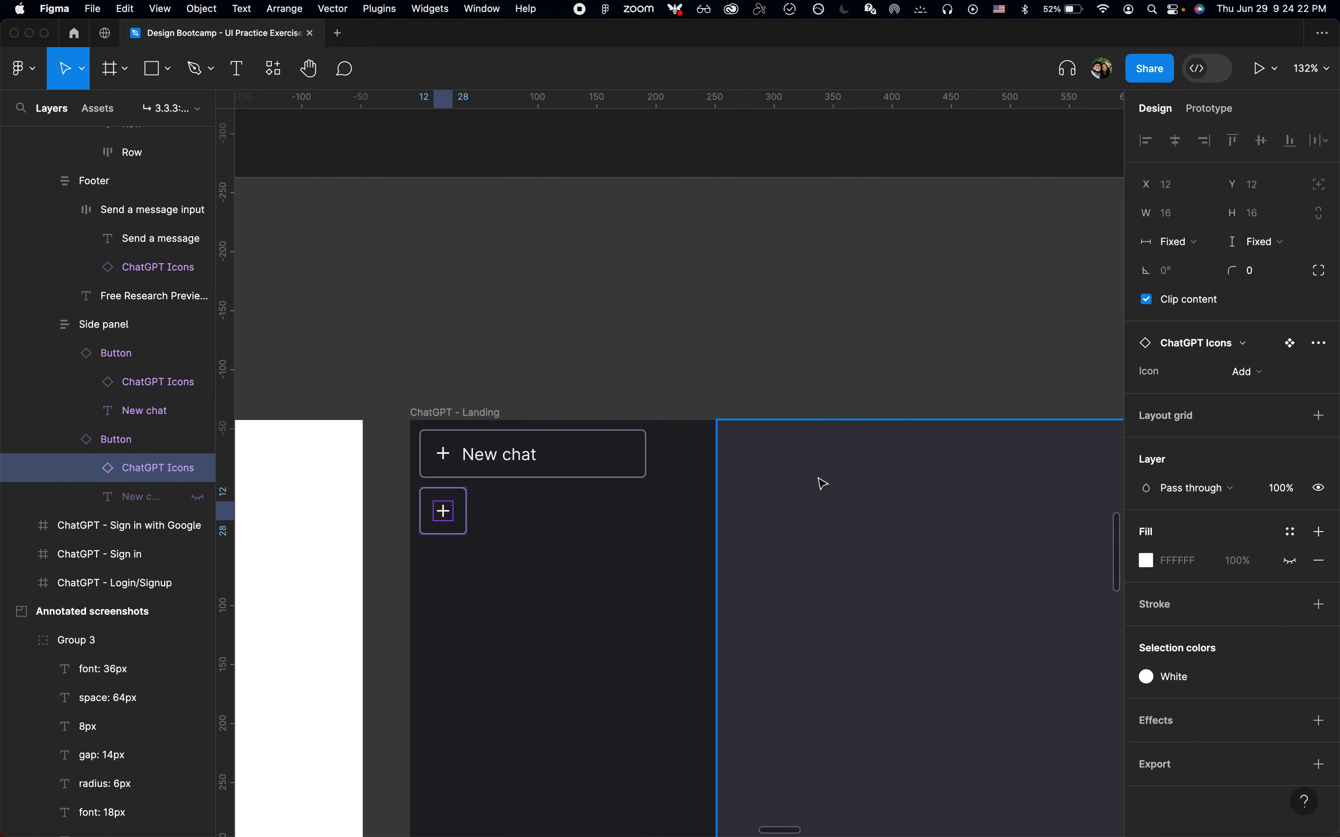
left_click(1250, 372)
left_click(1221, 483)
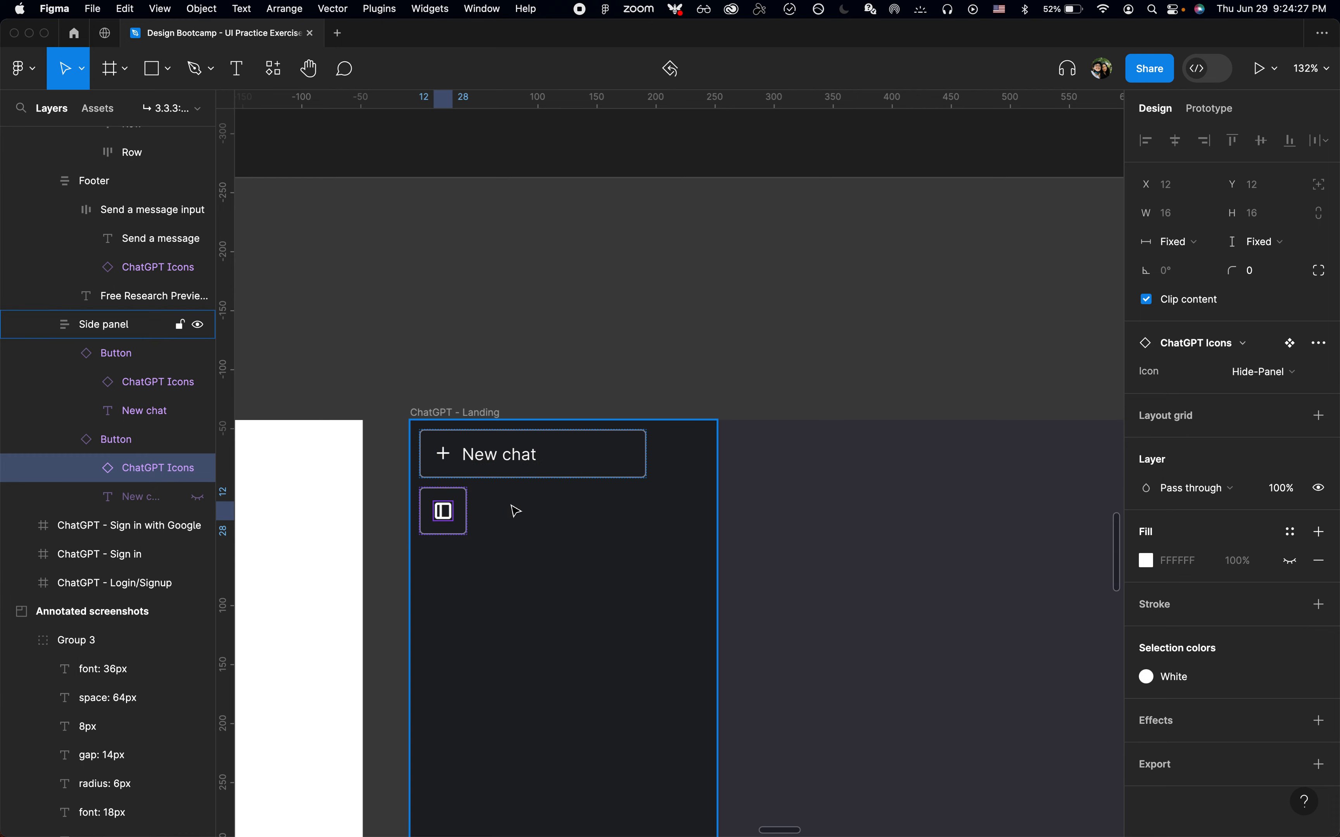
Compare the icon-only button with the annotated screenshot of the side panel
left_click(470, 519)
scroll(471, 519, "up", 5)
double_click(442, 514)
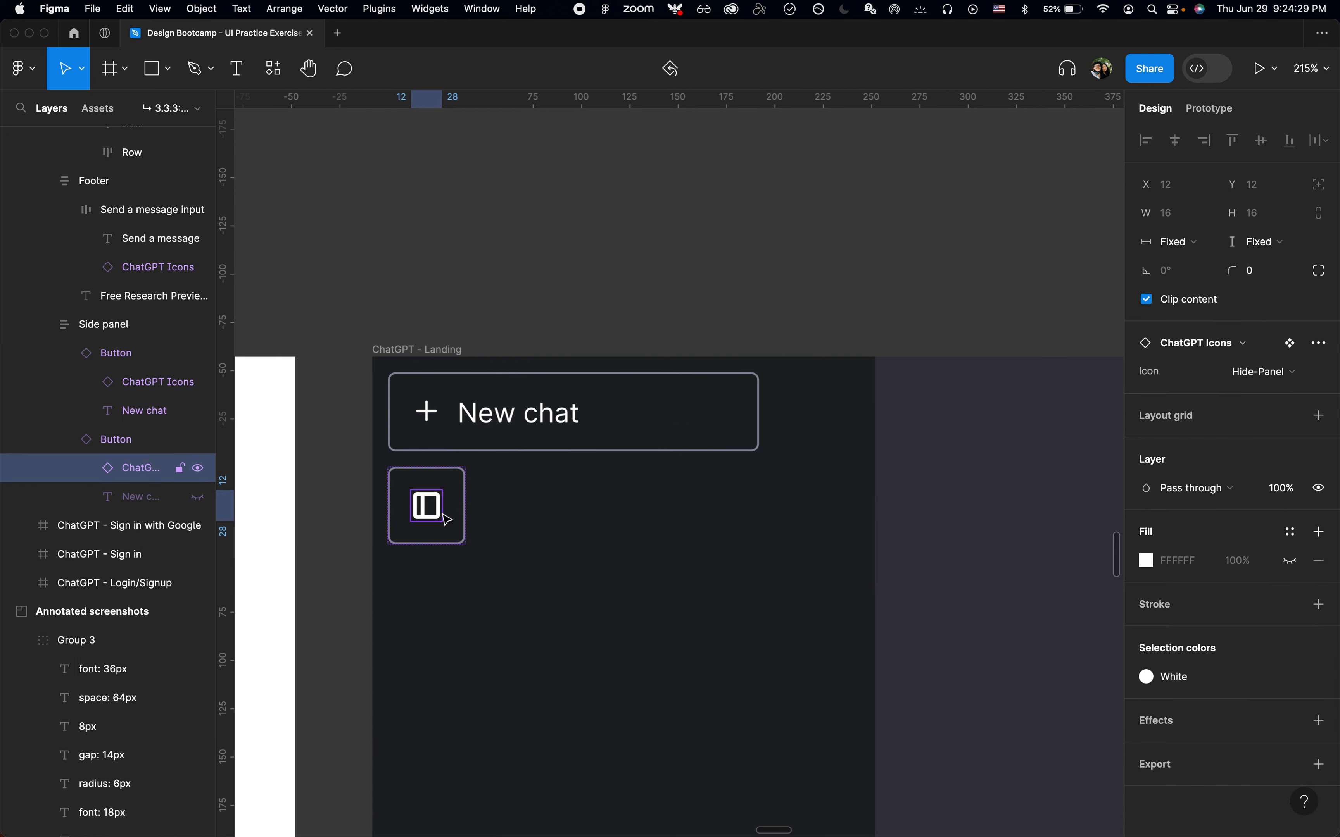
left_click(529, 512)
scroll(532, 517, "down", 5)
scroll(535, 520, "down", 5)
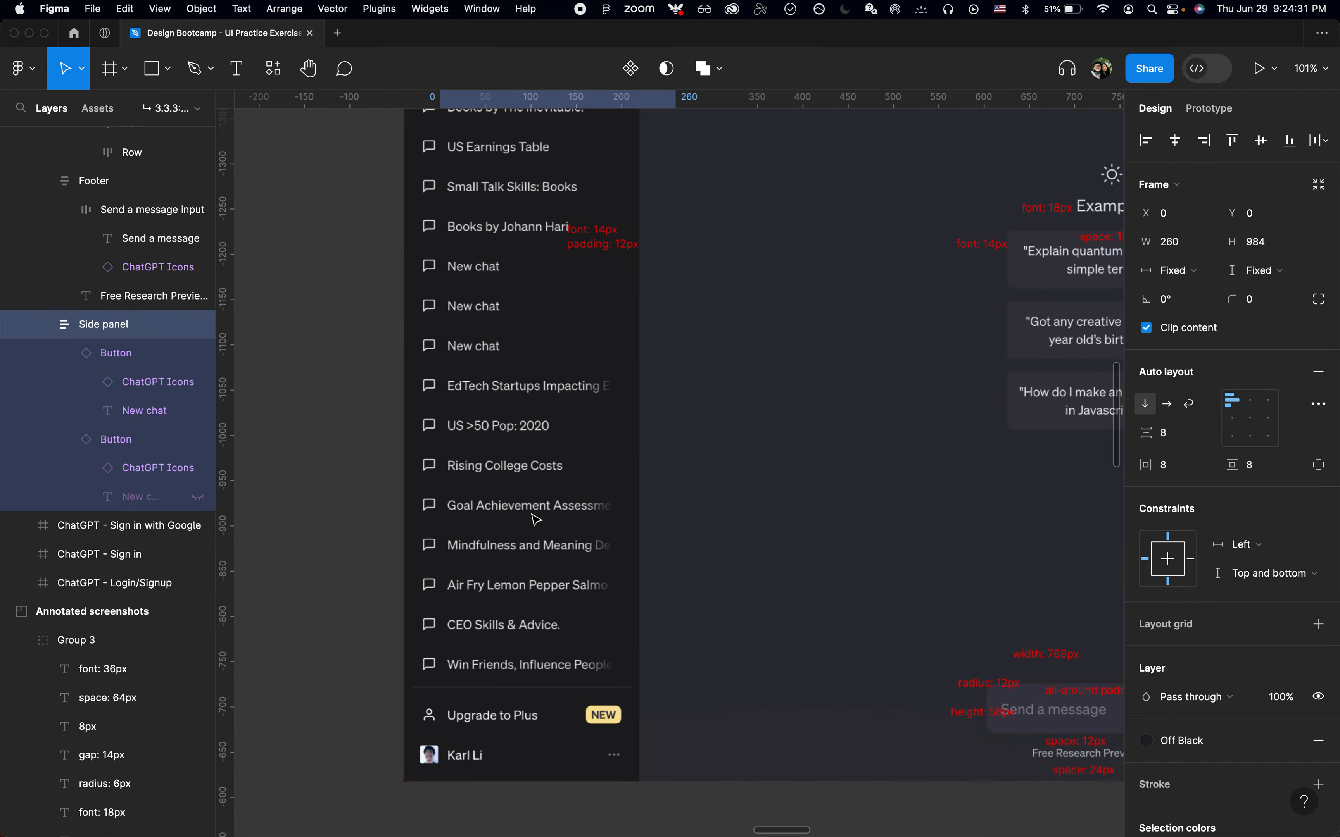
scroll(535, 519, "up", 5)
scroll(548, 443, "up", 5)
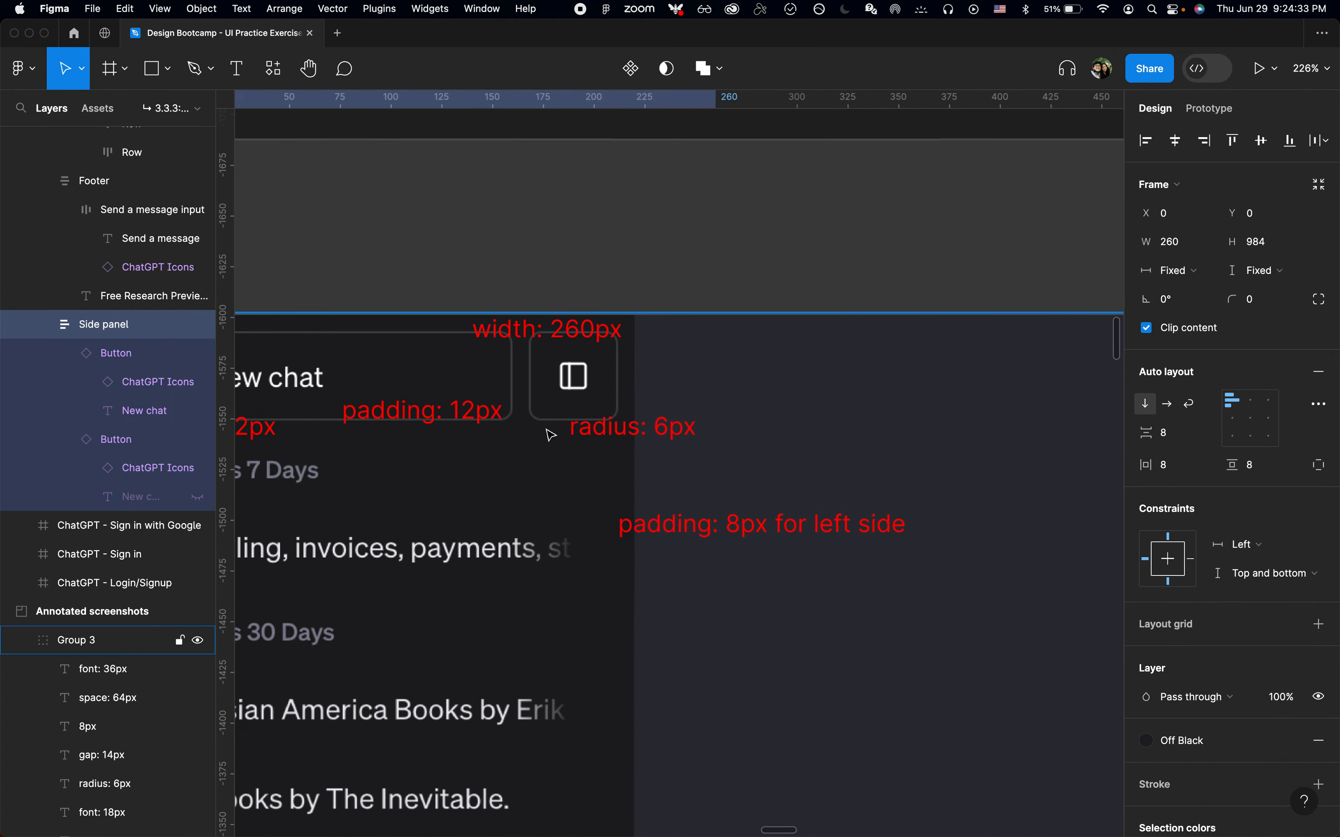
scroll(551, 435, "down", 15)
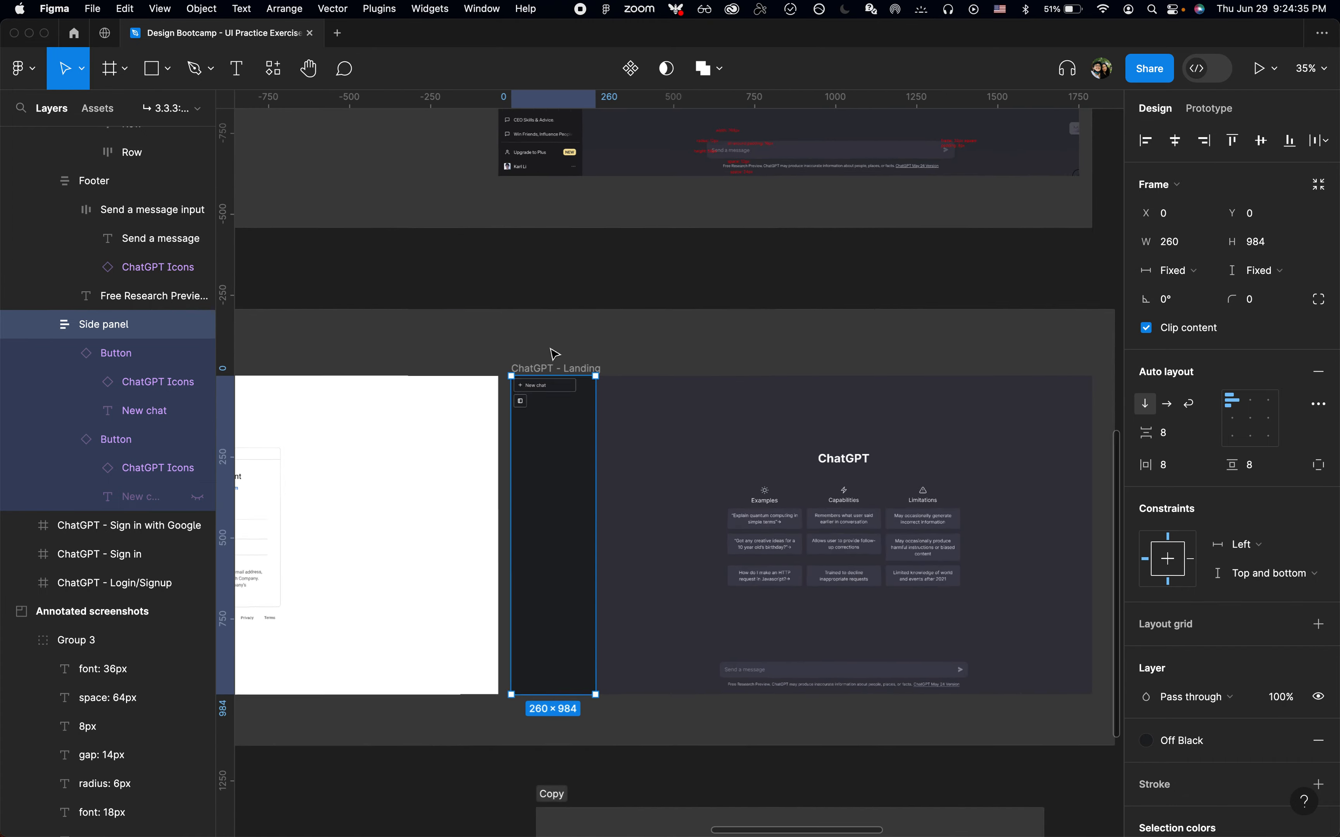
scroll(550, 348, "up", 6)
left_click(550, 348)
Move a copy of the icon-only button onto the canvas and check its Icon property
double_click(486, 475)
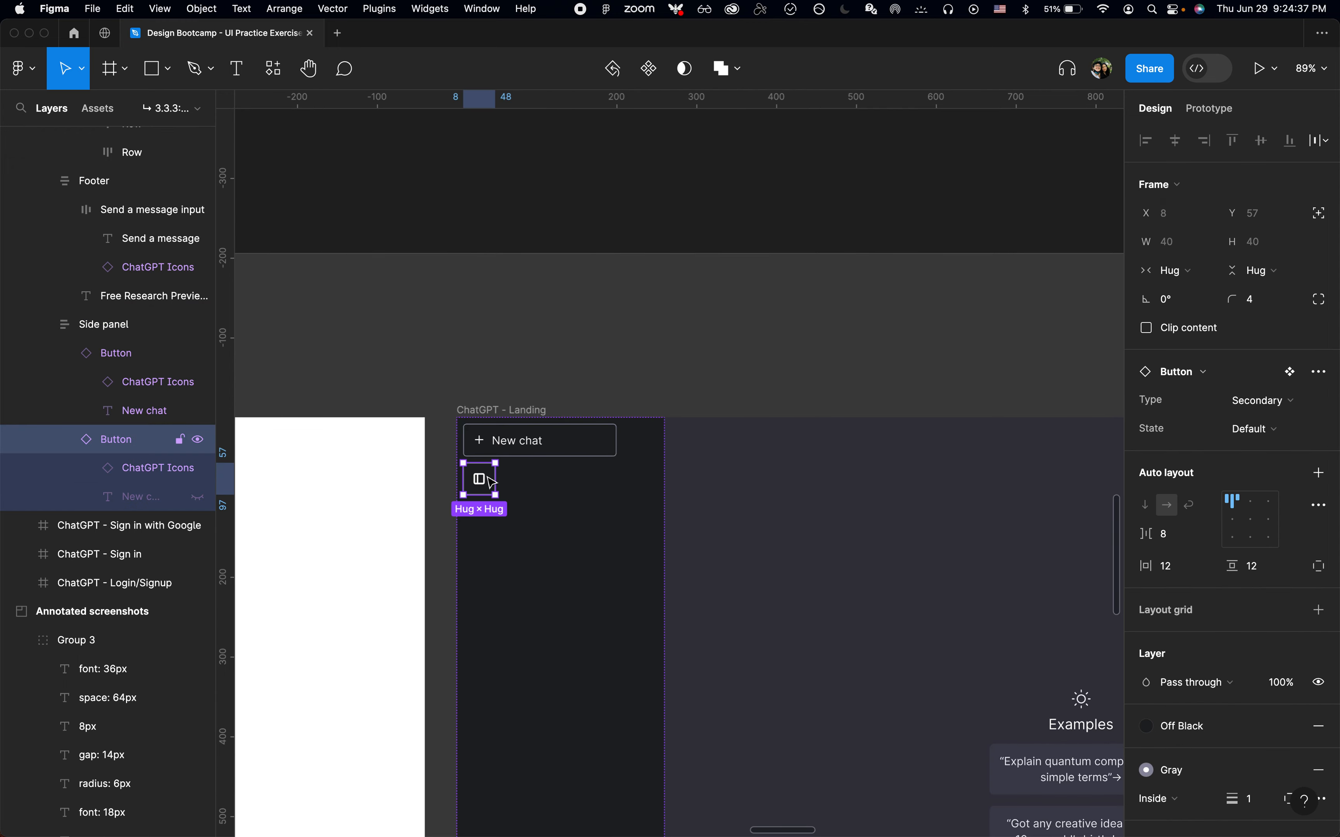
left_click_drag(495, 471, 515, 347)
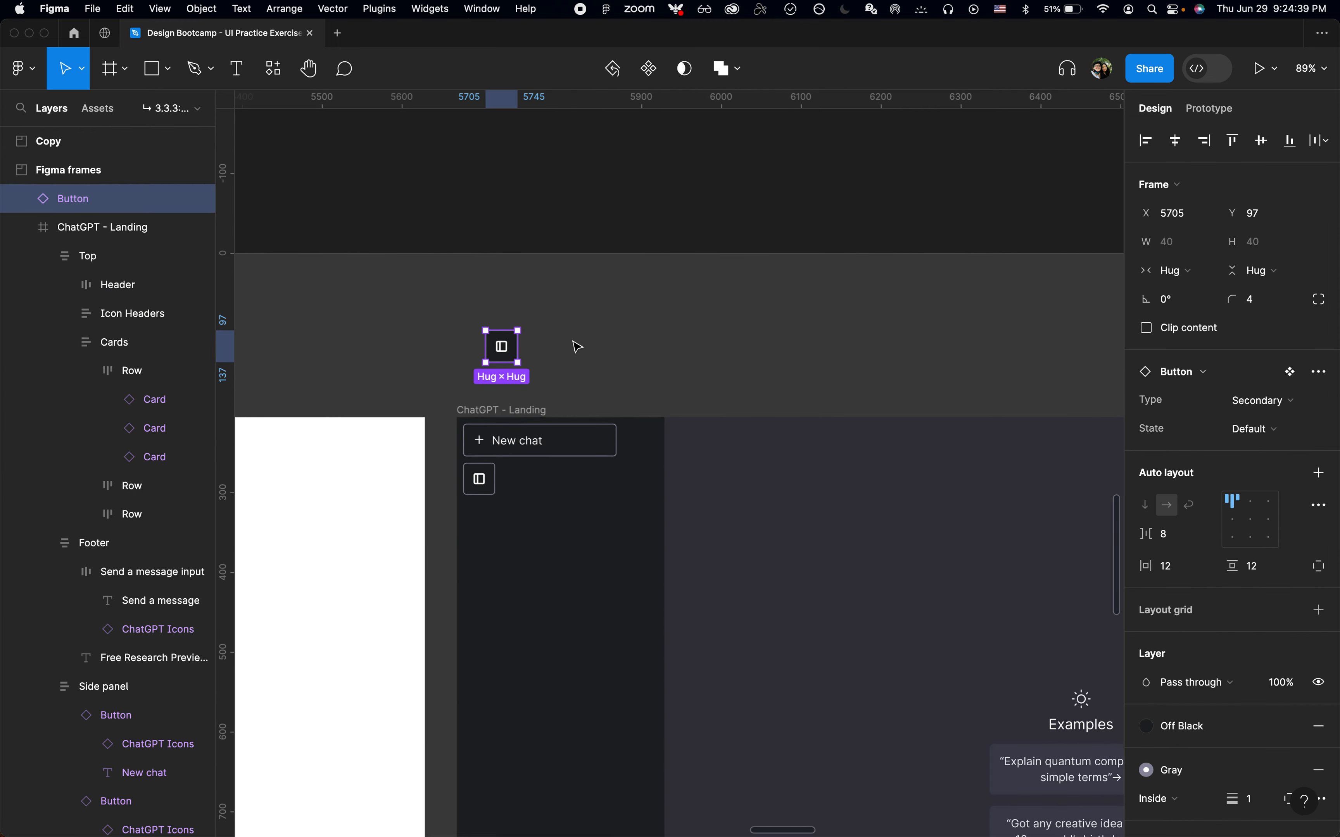
scroll(525, 349, "up", 4)
key("Return")
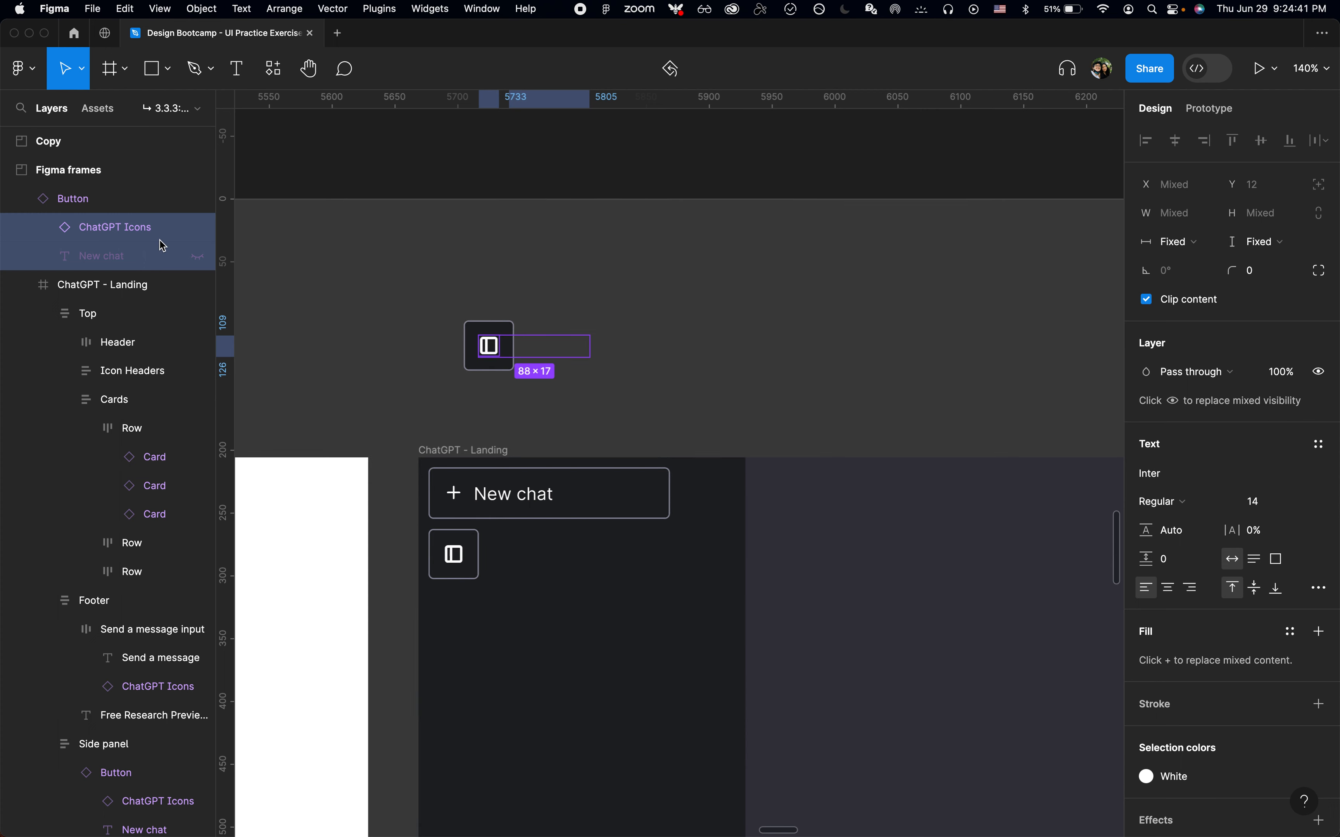
left_click(111, 222)
scroll(418, 302, "up", 4)
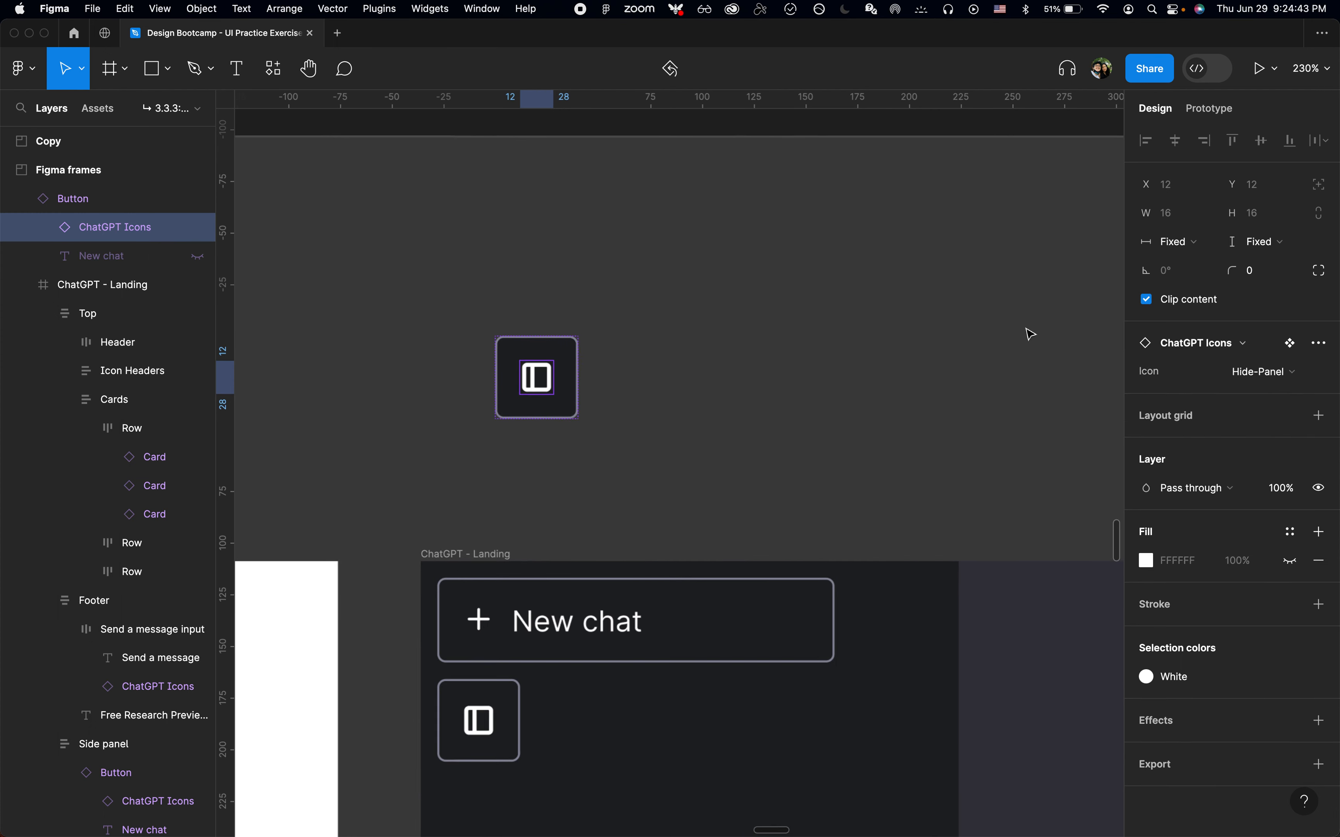
left_click(1287, 378)
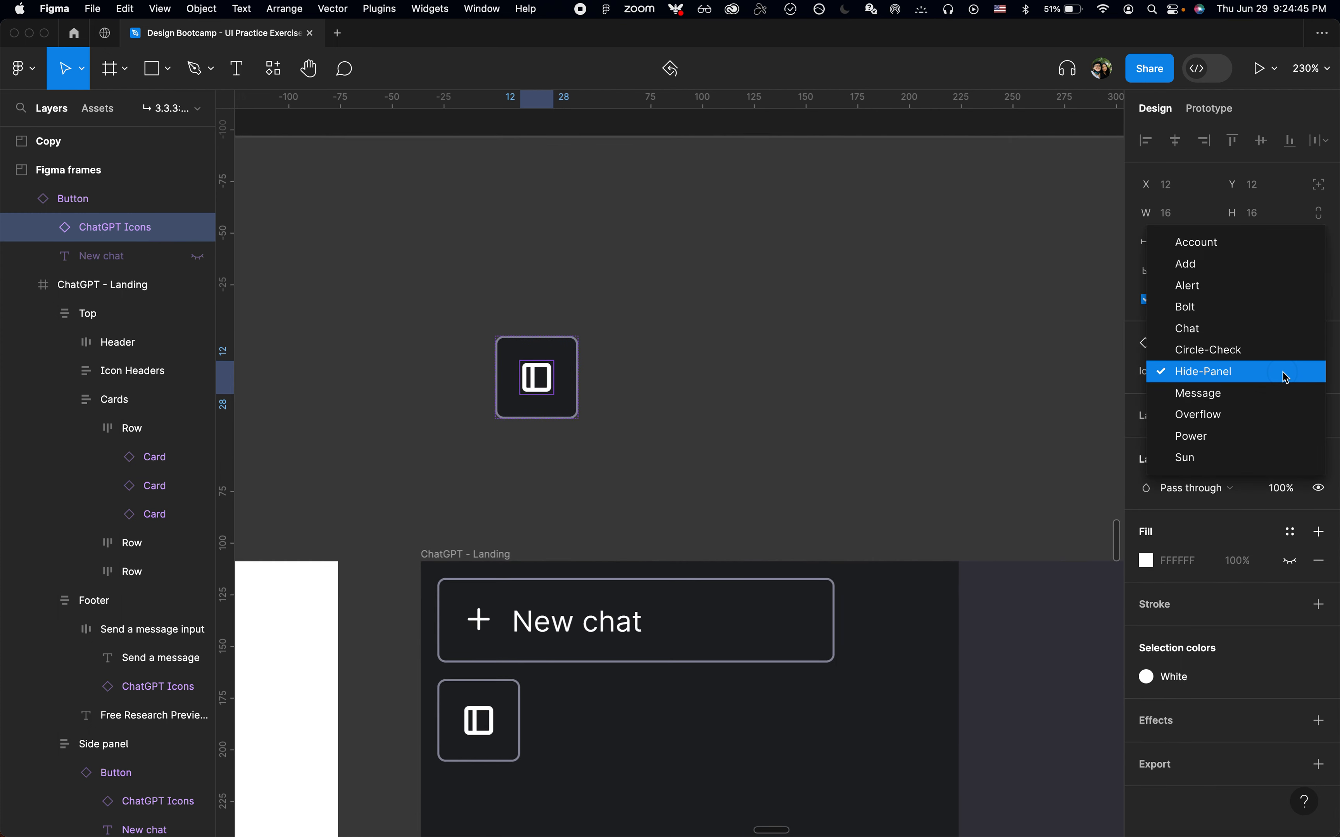
left_click(1162, 378)
left_click(802, 371)
Copy the Hide-Panel variant from the ChatGPT Icons component in the style guide
scroll(802, 371, "down", 10)
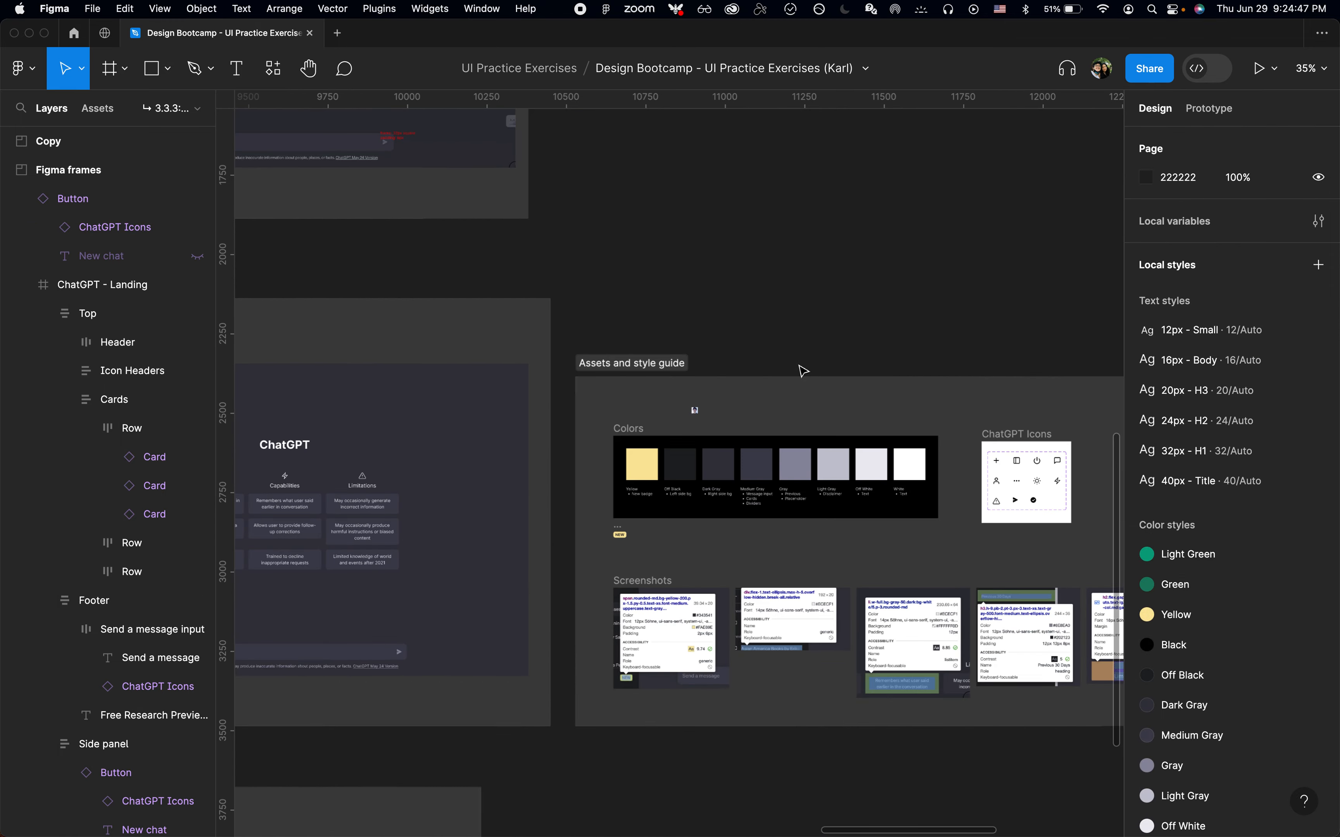
scroll(1012, 470, "up", 6)
left_click(614, 475)
left_click(620, 477)
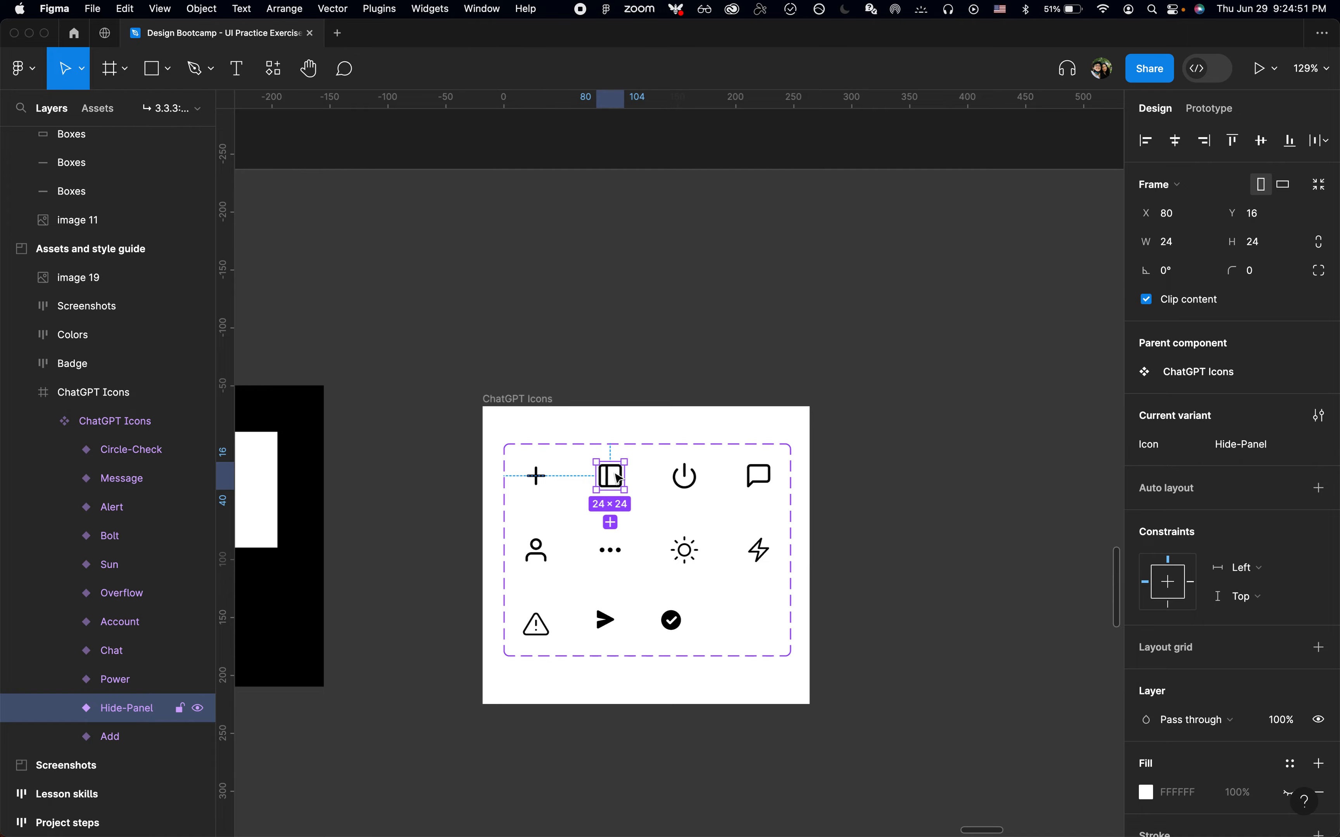
key("super+c")
Delete the icon-only button copy sitting on the canvas above the frame
scroll(619, 477, "down", 5)
scroll(620, 477, "left", 15)
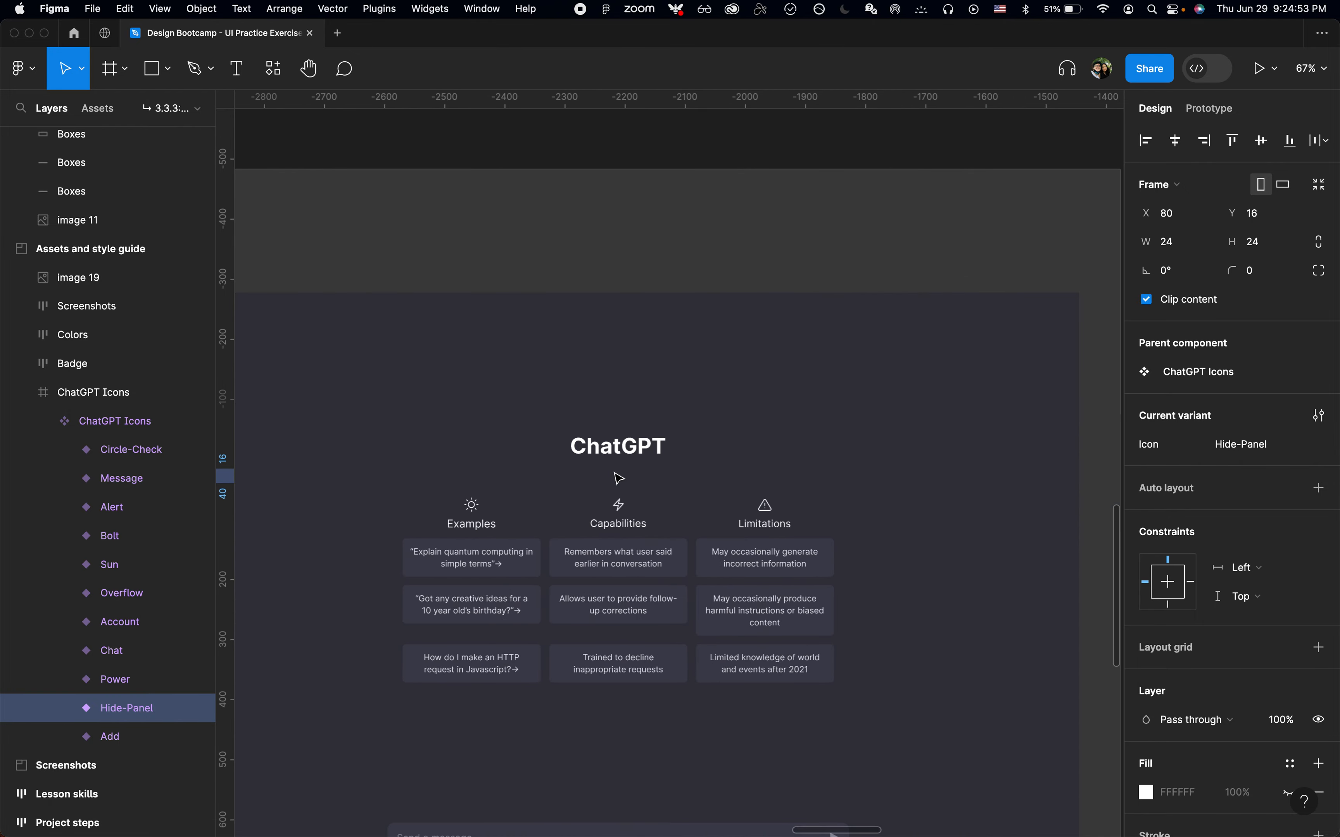
scroll(619, 477, "down", 5)
scroll(388, 337, "up", 5)
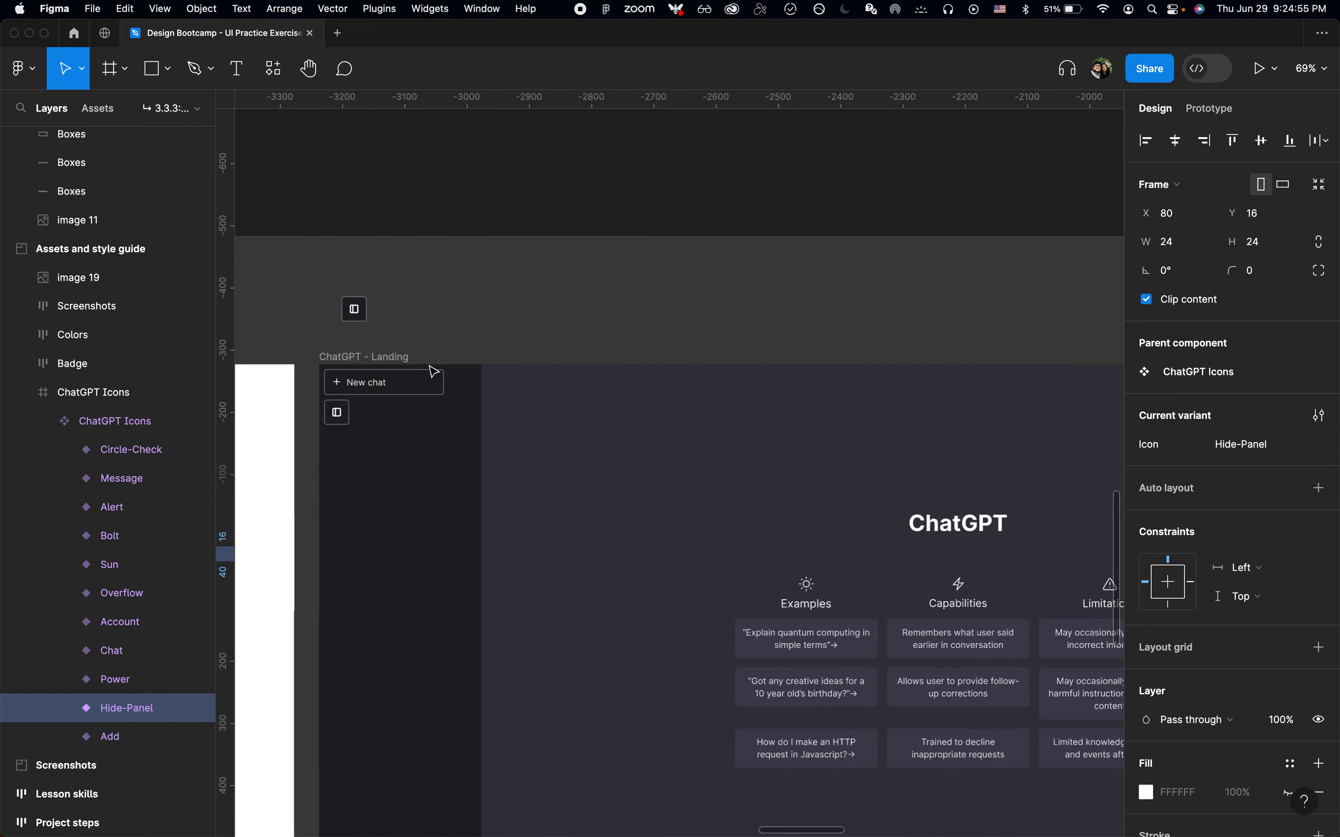
scroll(430, 366, "up", 5)
left_click(560, 398)
left_click(623, 427)
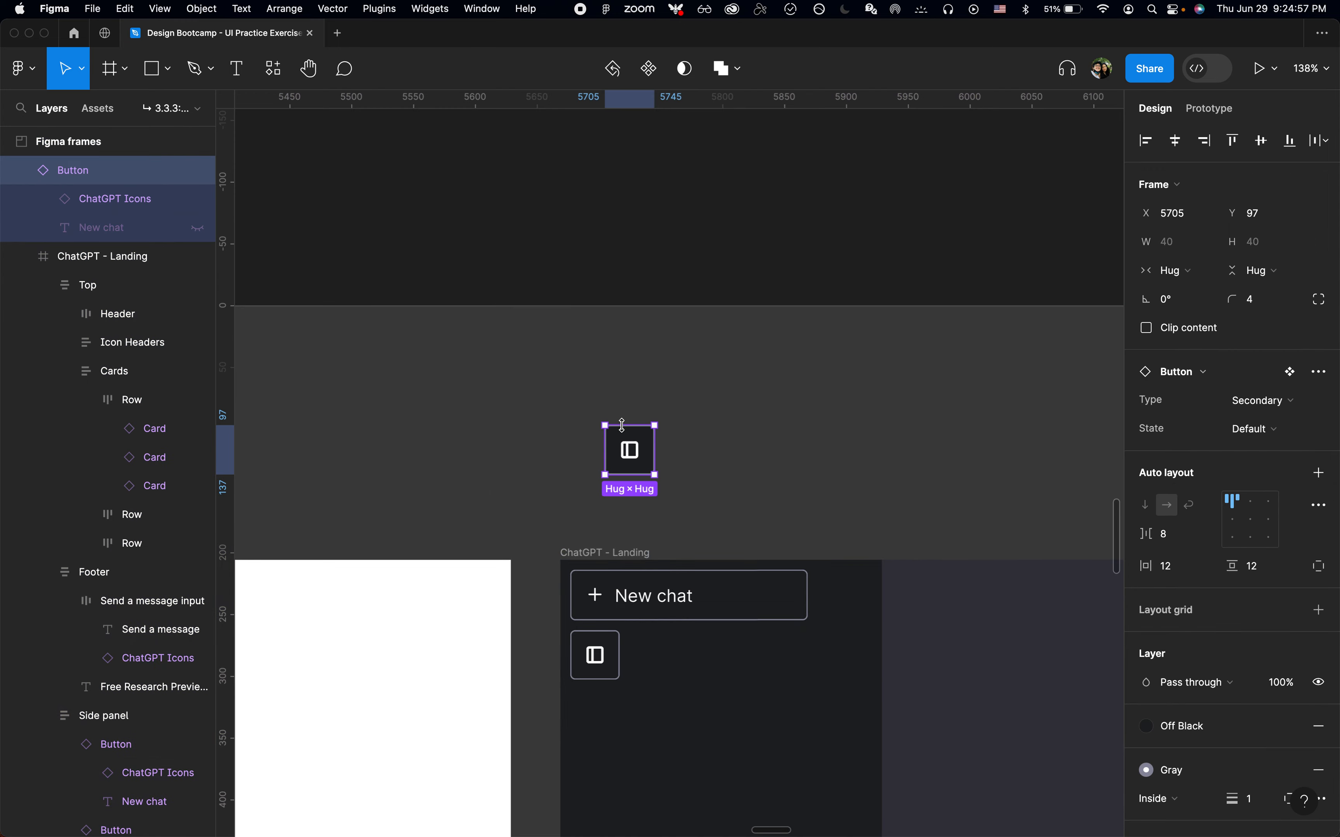
key("BackSpace")
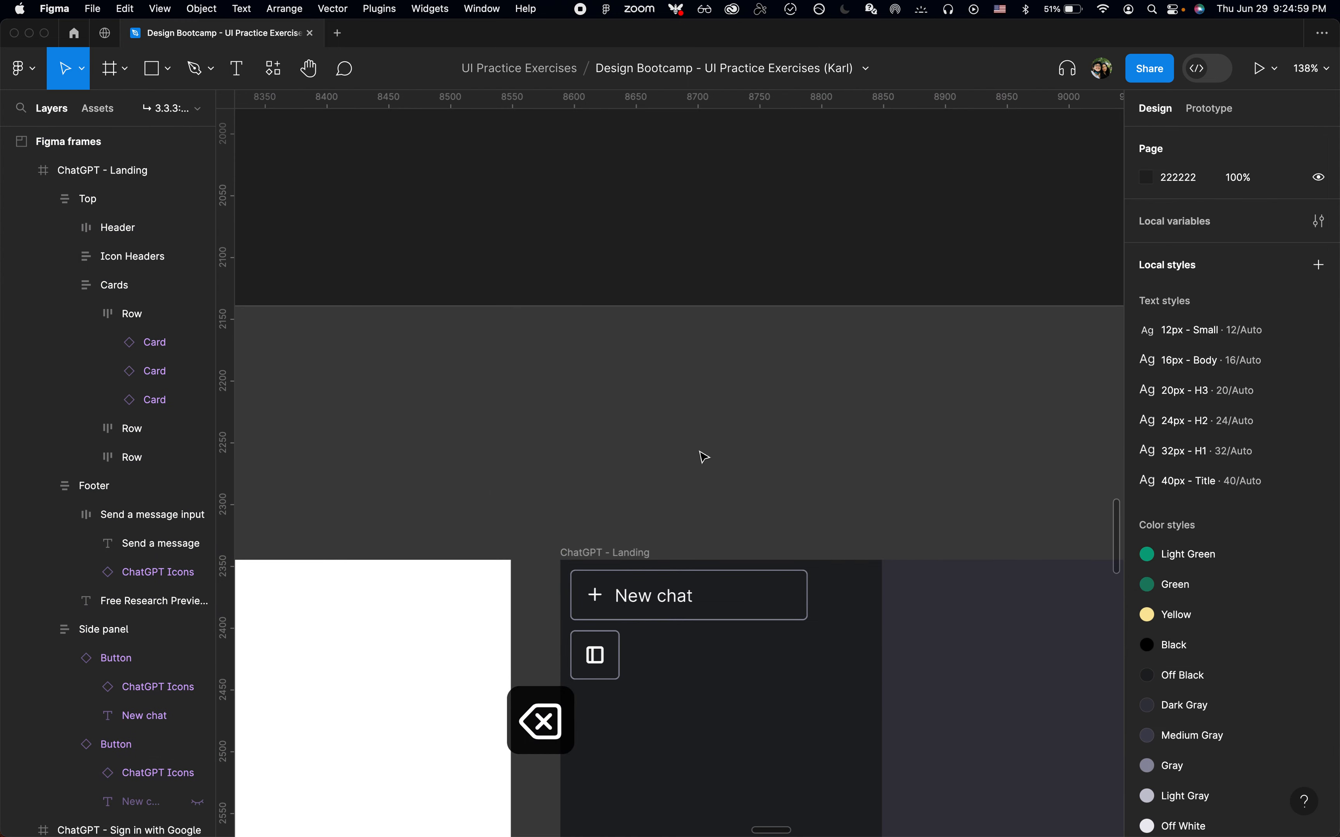
Paste the Hide-Panel icon onto the canvas and apply the White color style to it
left_click(679, 439)
key("super+v")
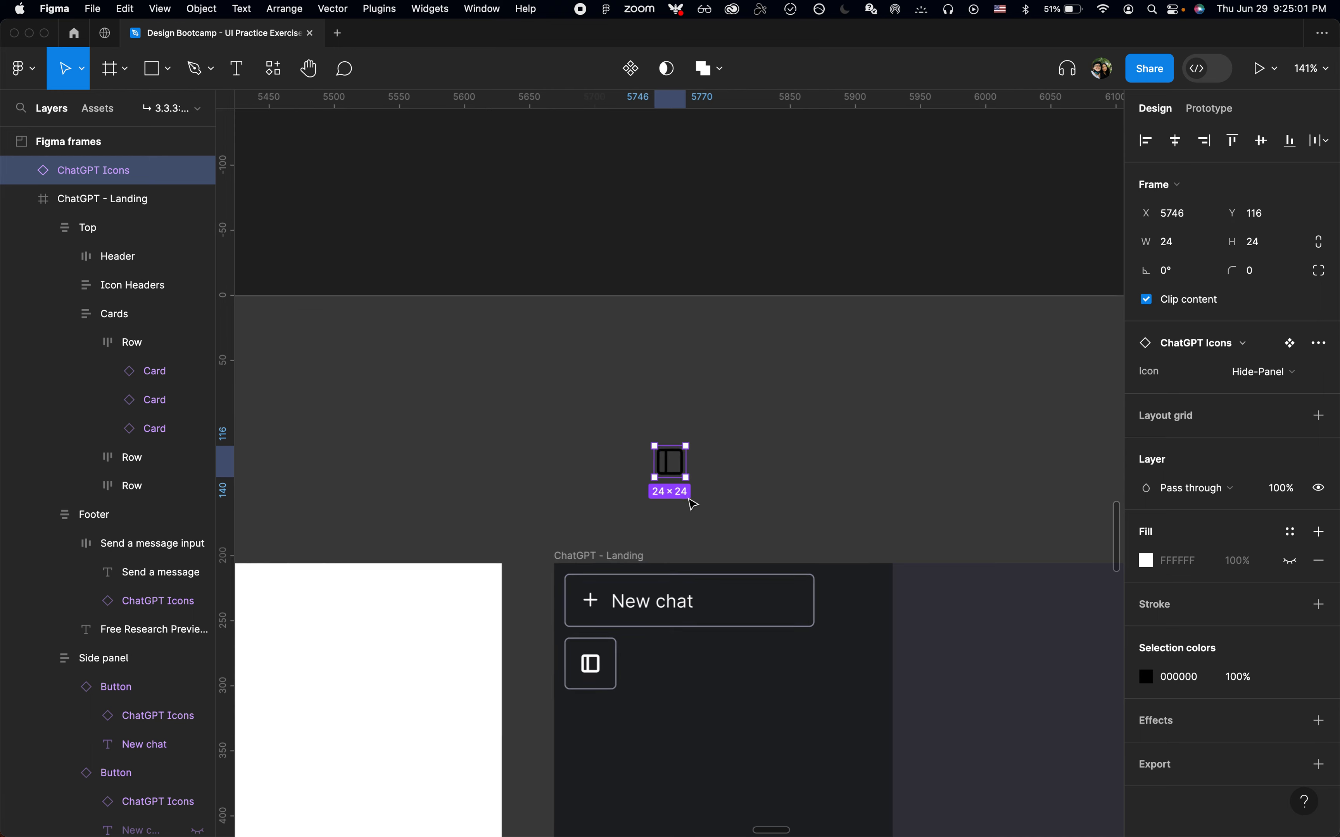
scroll(687, 498, "up", 3)
left_click(1290, 675)
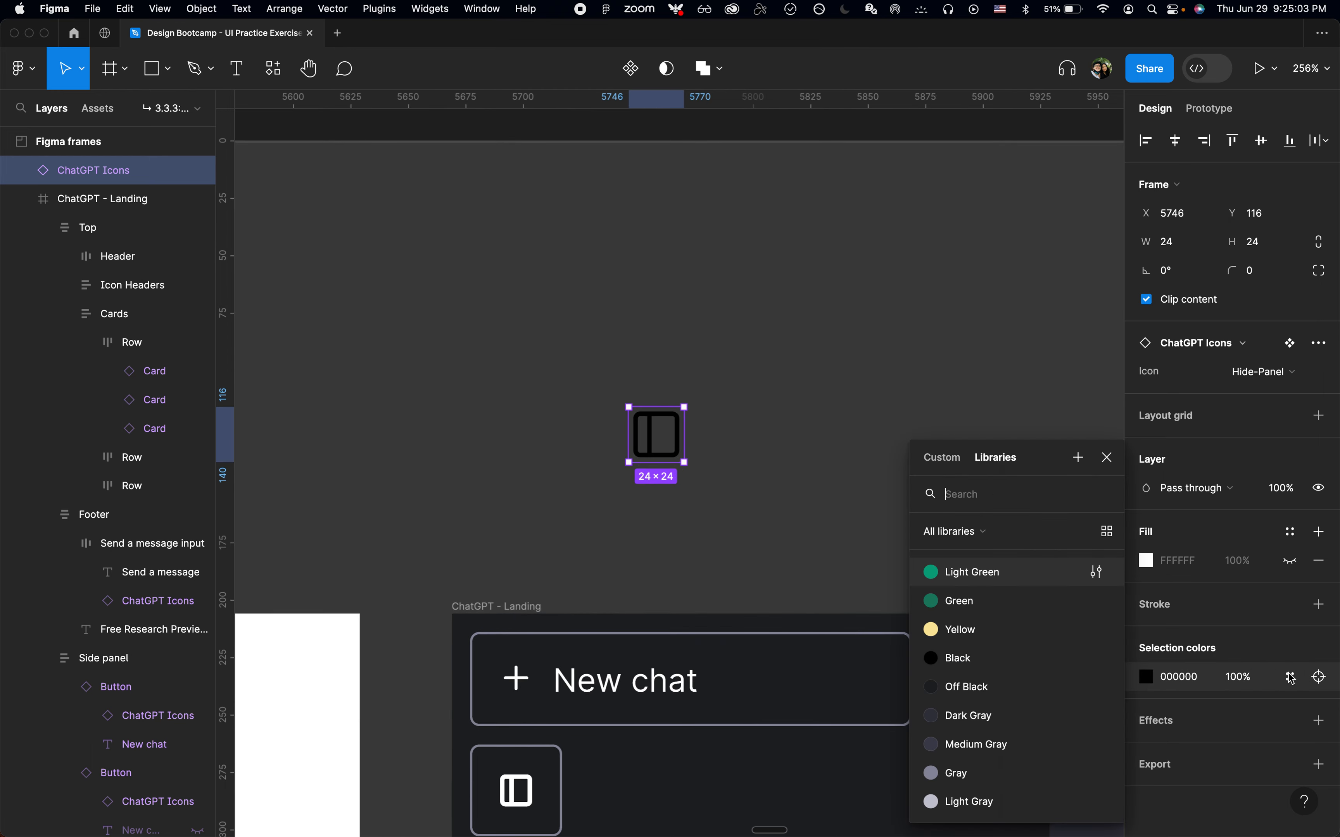
scroll(975, 796, "down", 2)
left_click(975, 801)
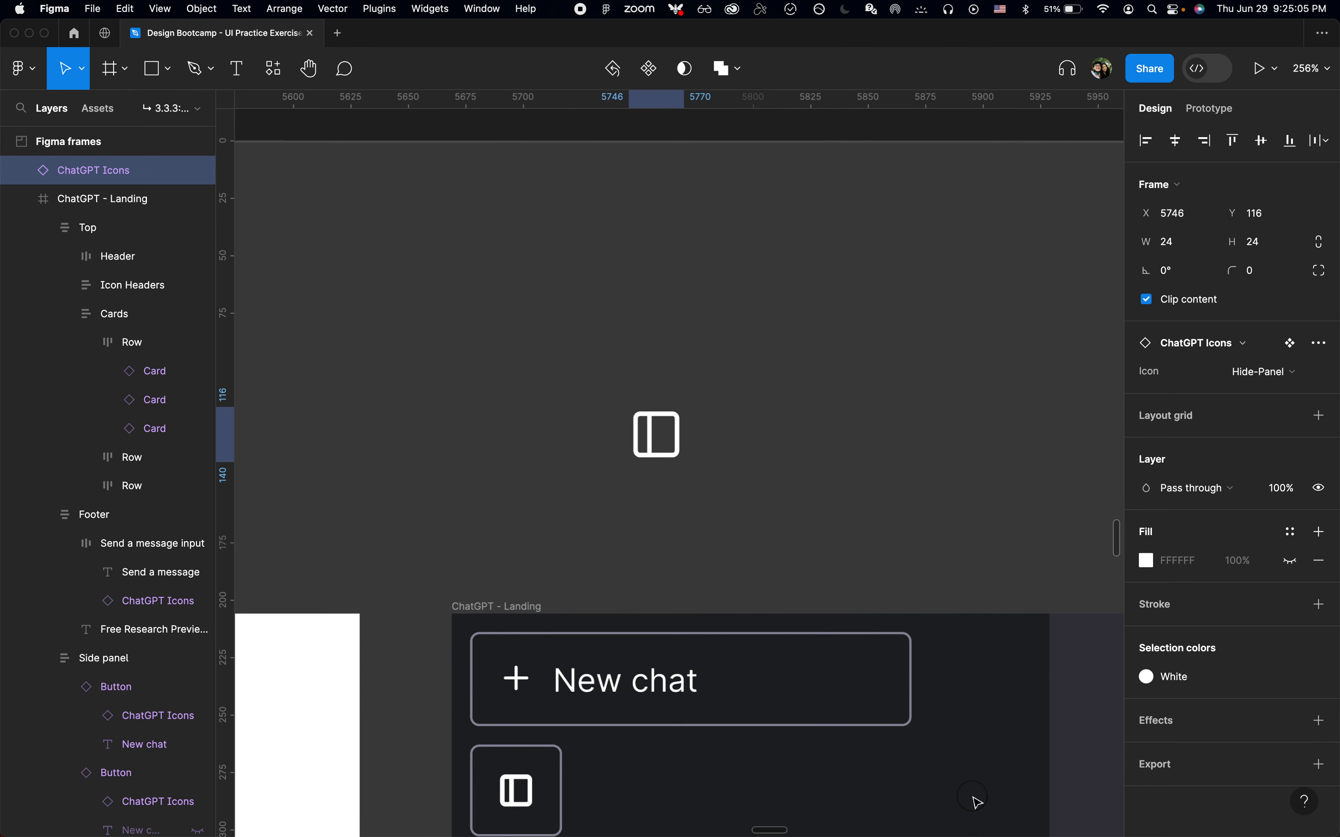
Scale the pasted icon down to 16 px wide
key("k")
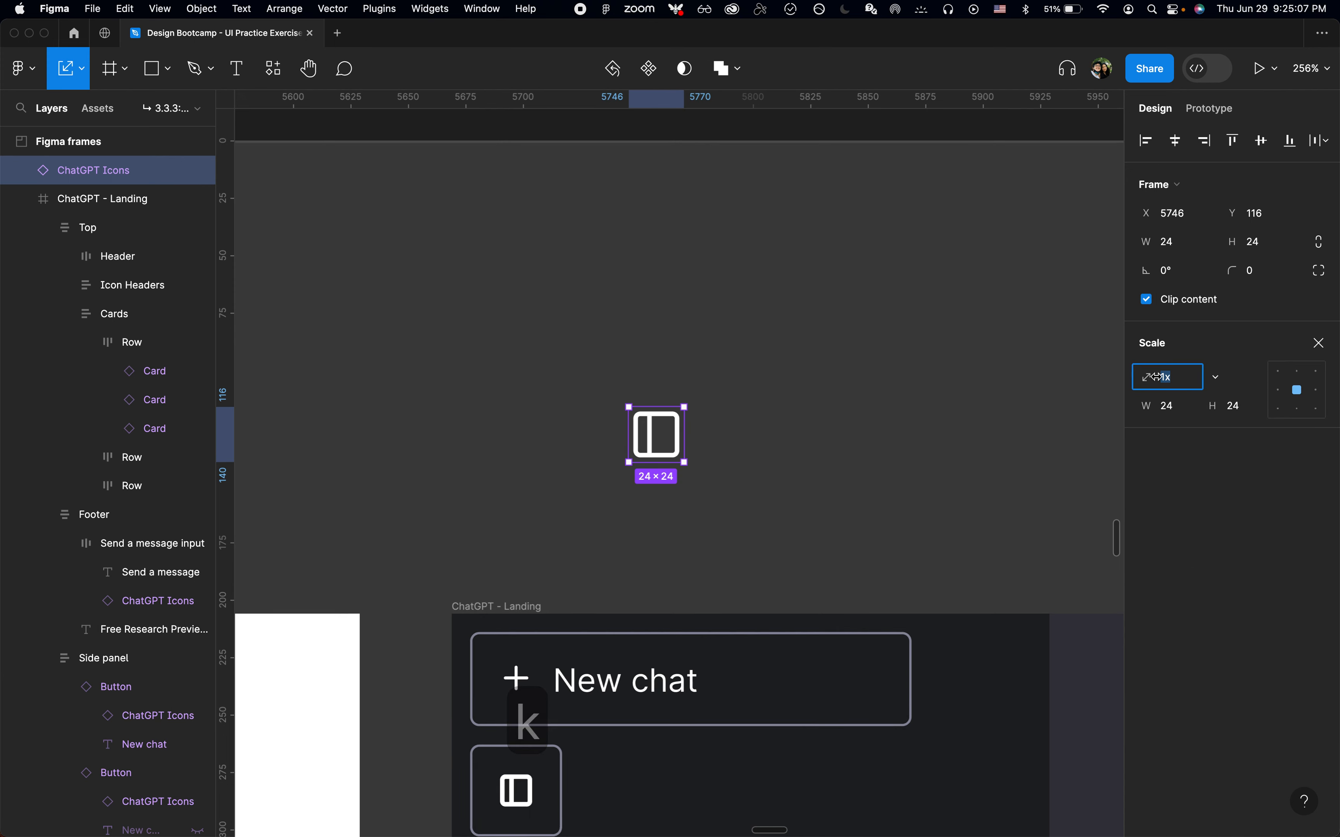
left_click(1162, 406)
type("16")
key("Return")
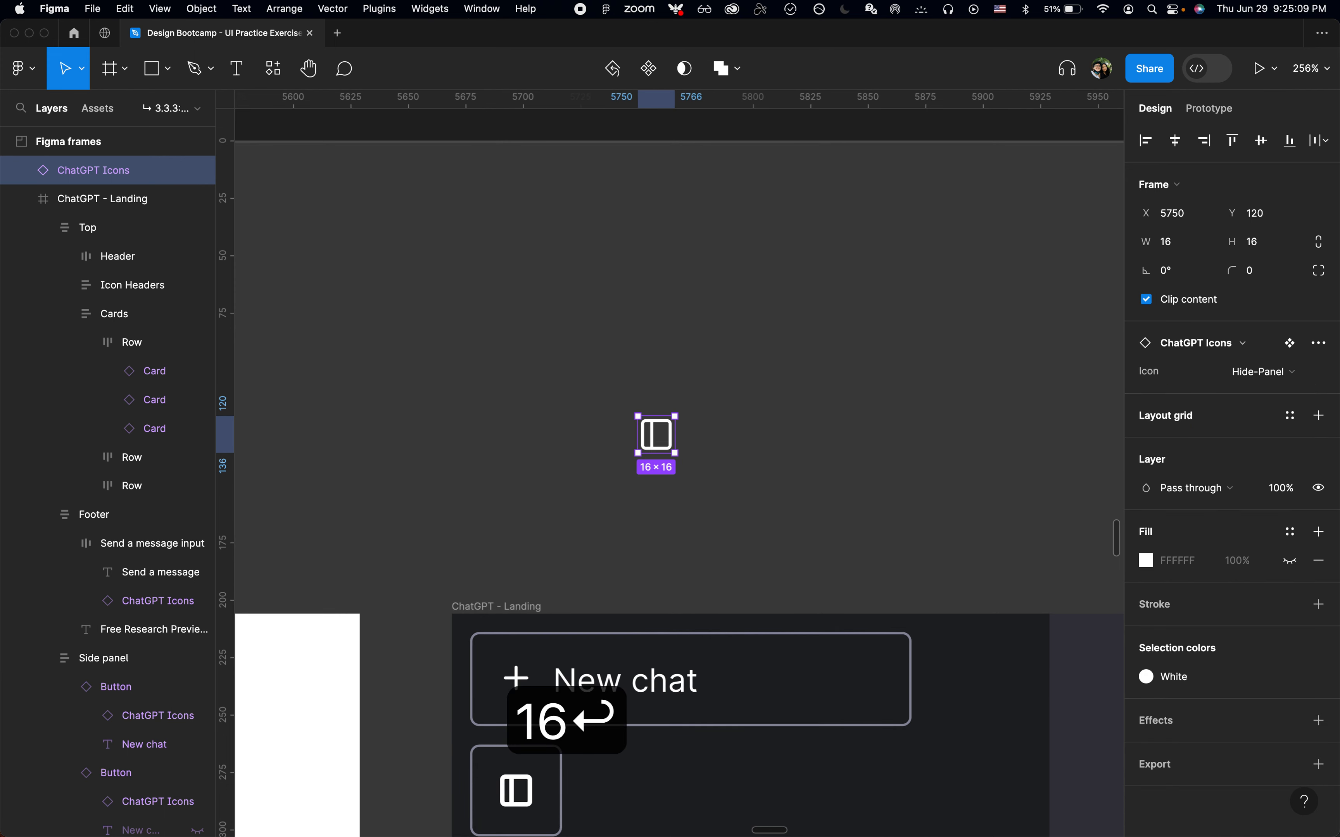
Cut the scaled icon and detach the icon-only button instance in the side panel
key("super+x")
scroll(659, 556, "down", 5)
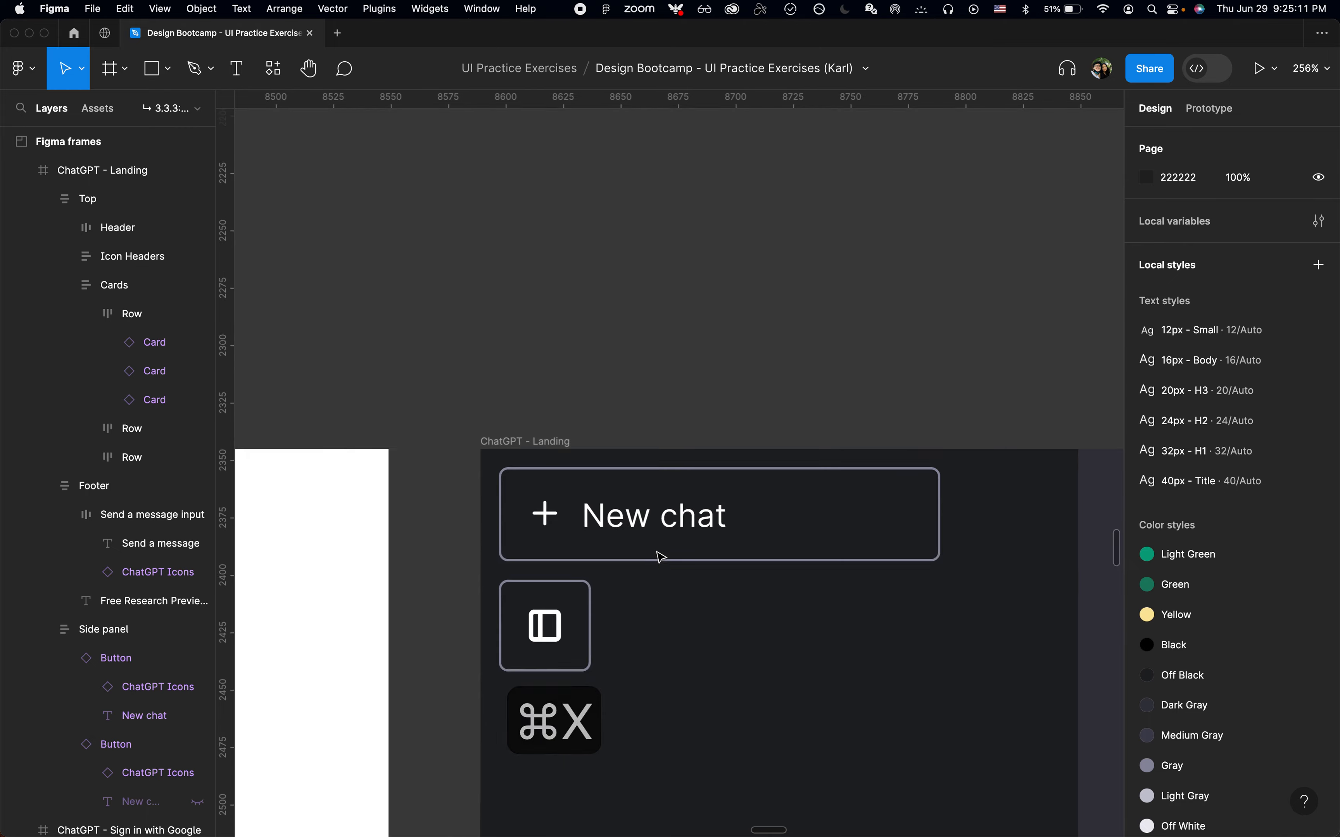
left_click(615, 558)
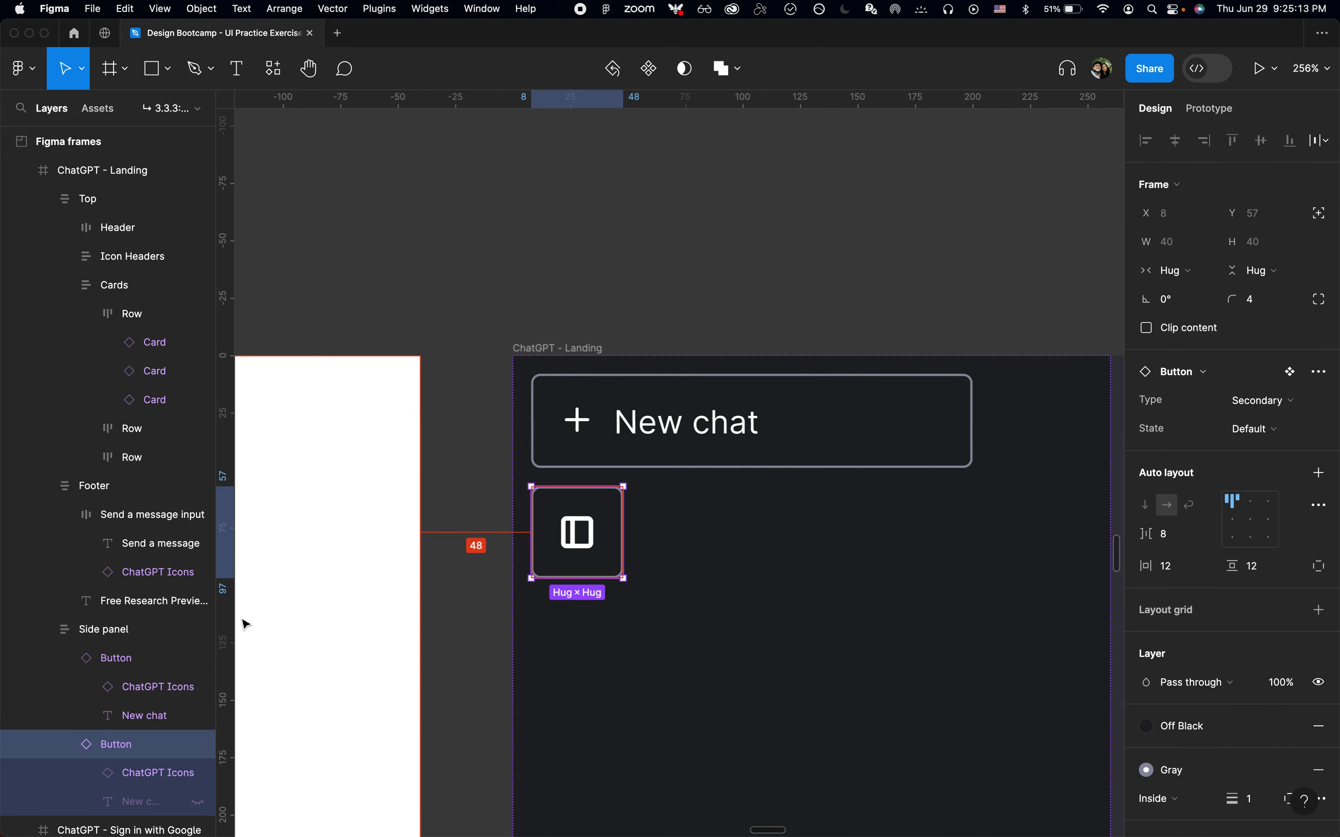
key("alt+l")
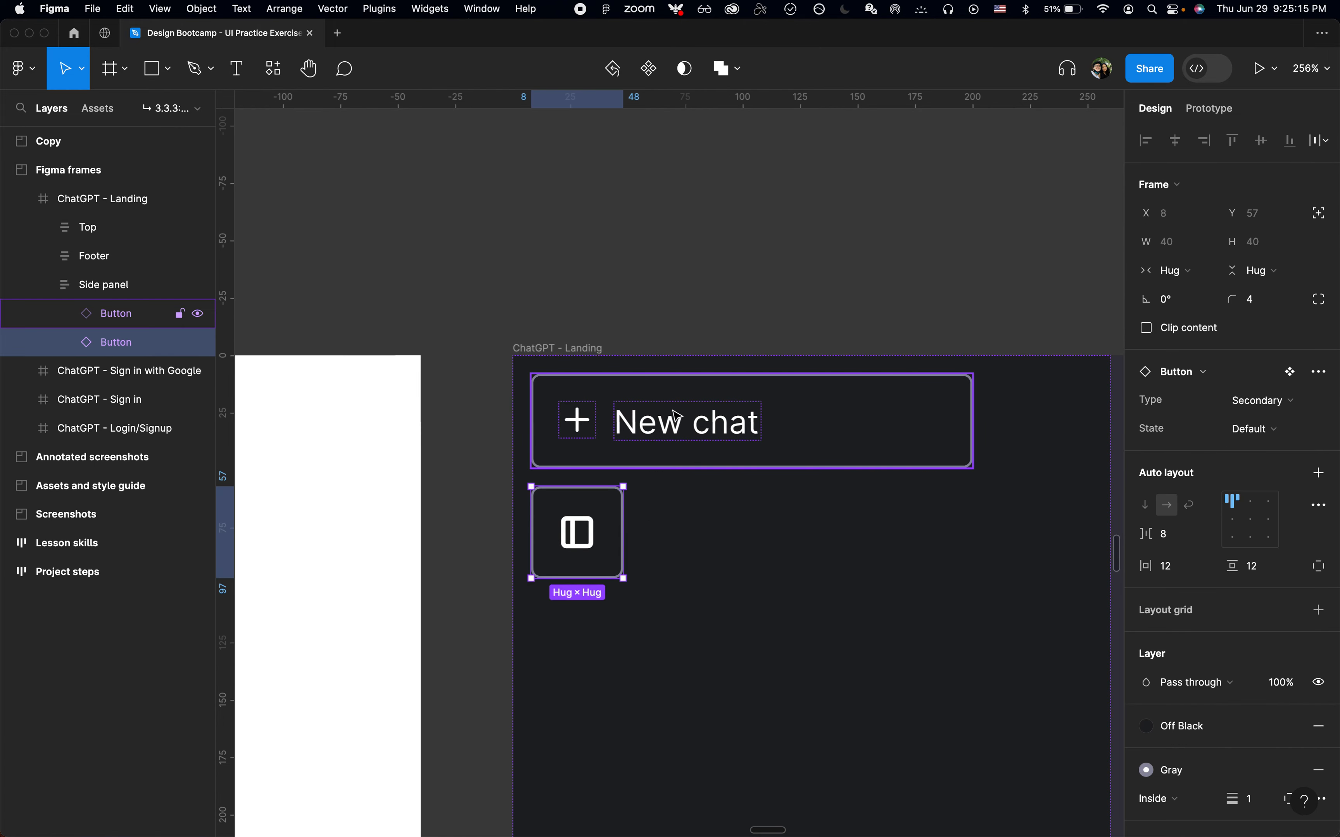
key("alt+super+b")
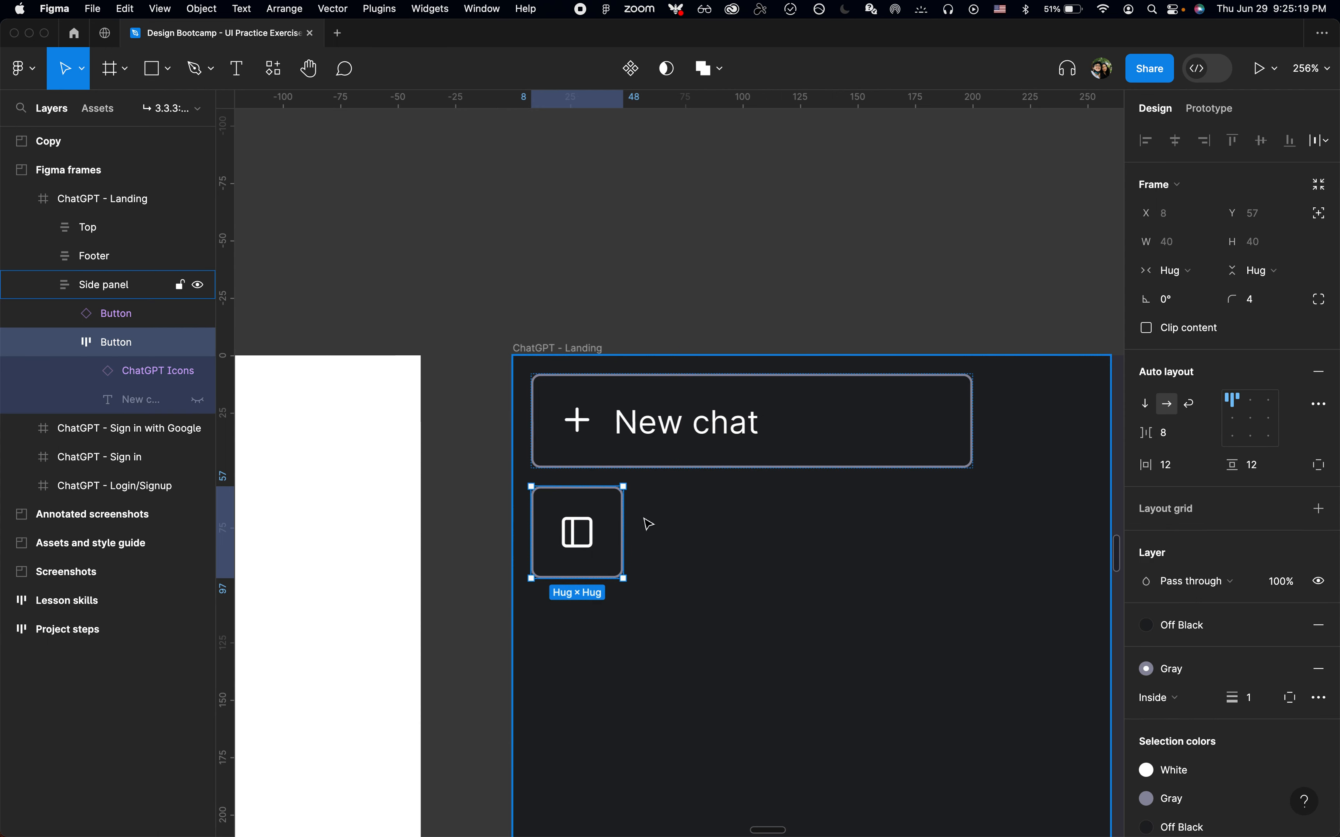
Paste the hide-panel icon into the icon-only button and remove the leftover layer from it
key("super+v")
left_click_drag(631, 533, 582, 532)
key("BackSpace")
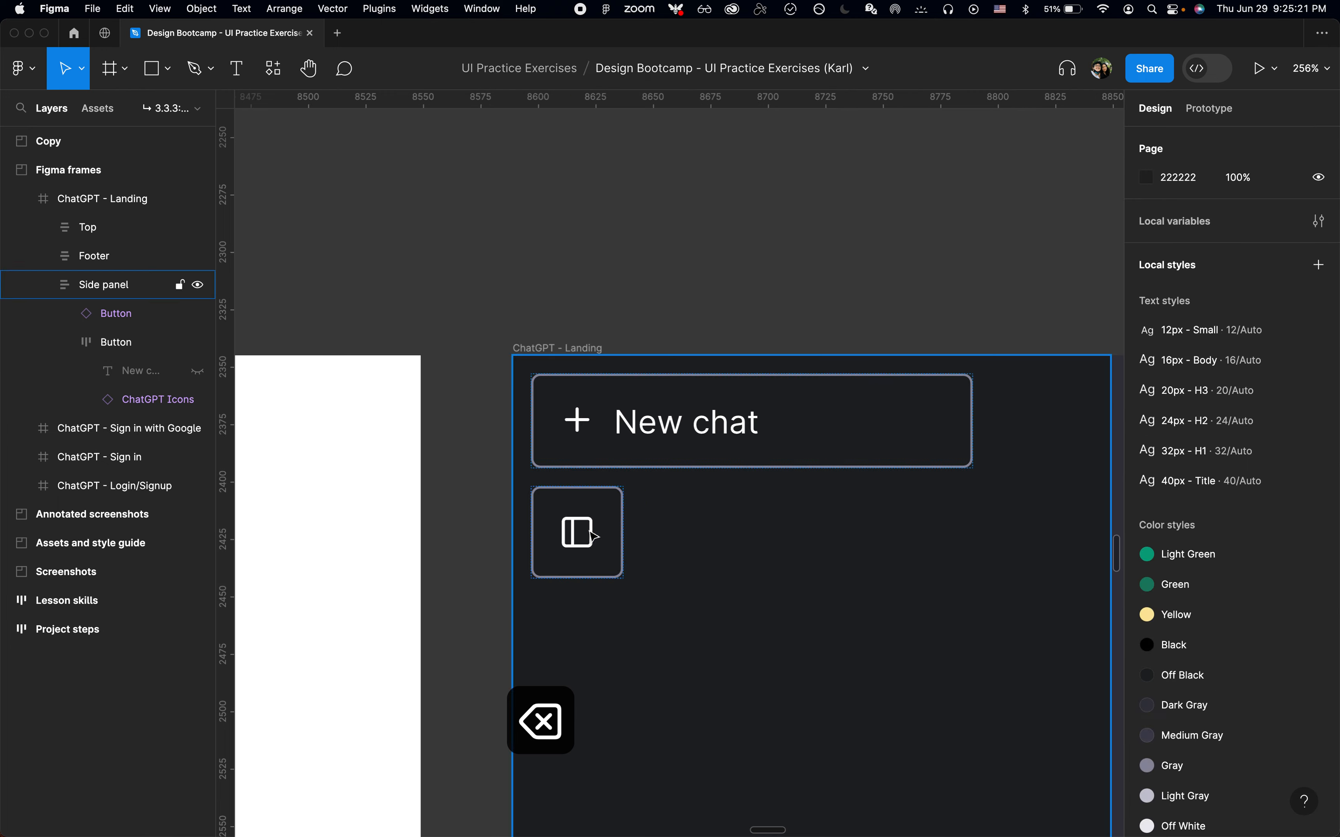
left_click(606, 536)
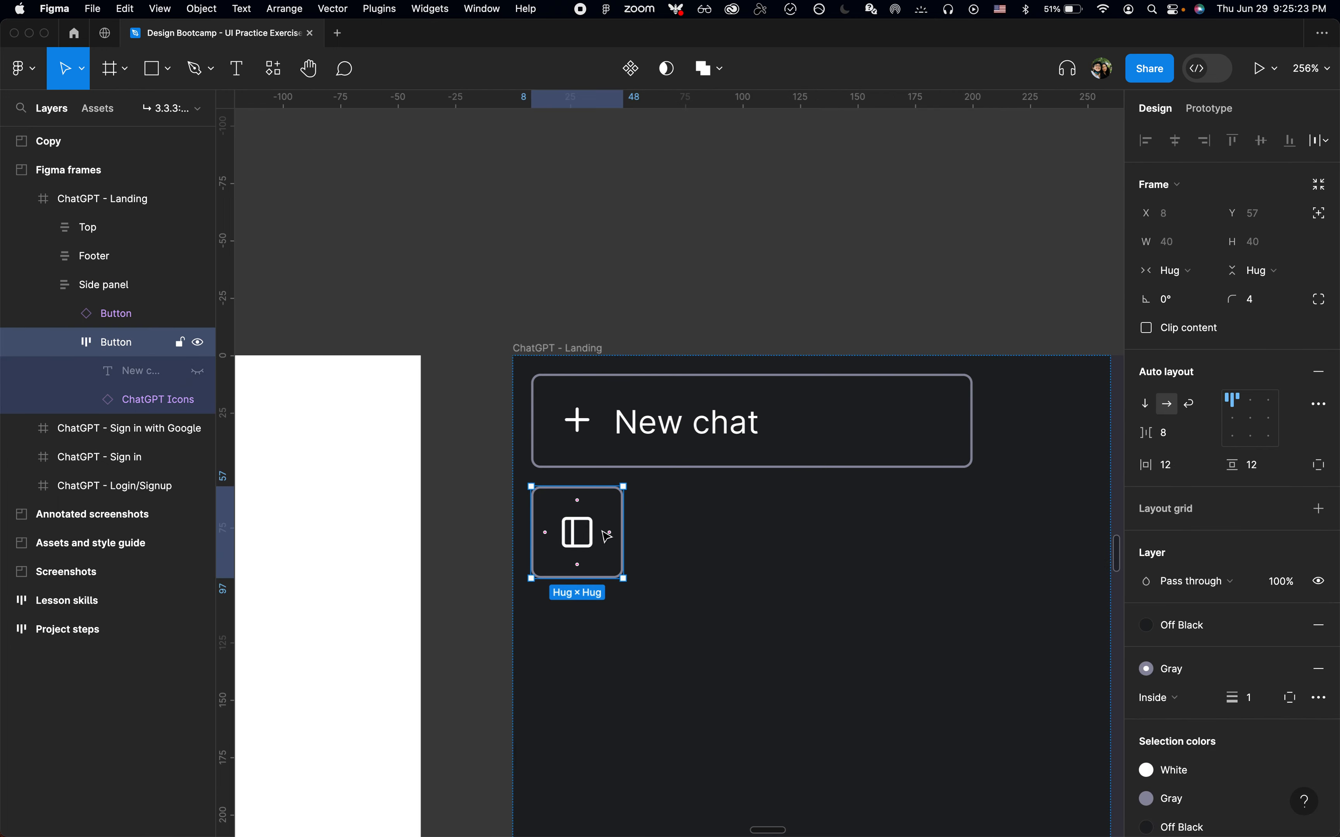
Wrap the New chat and icon-only buttons in a horizontal auto layout frame
left_click(837, 434, "shift")
key("shift+a")
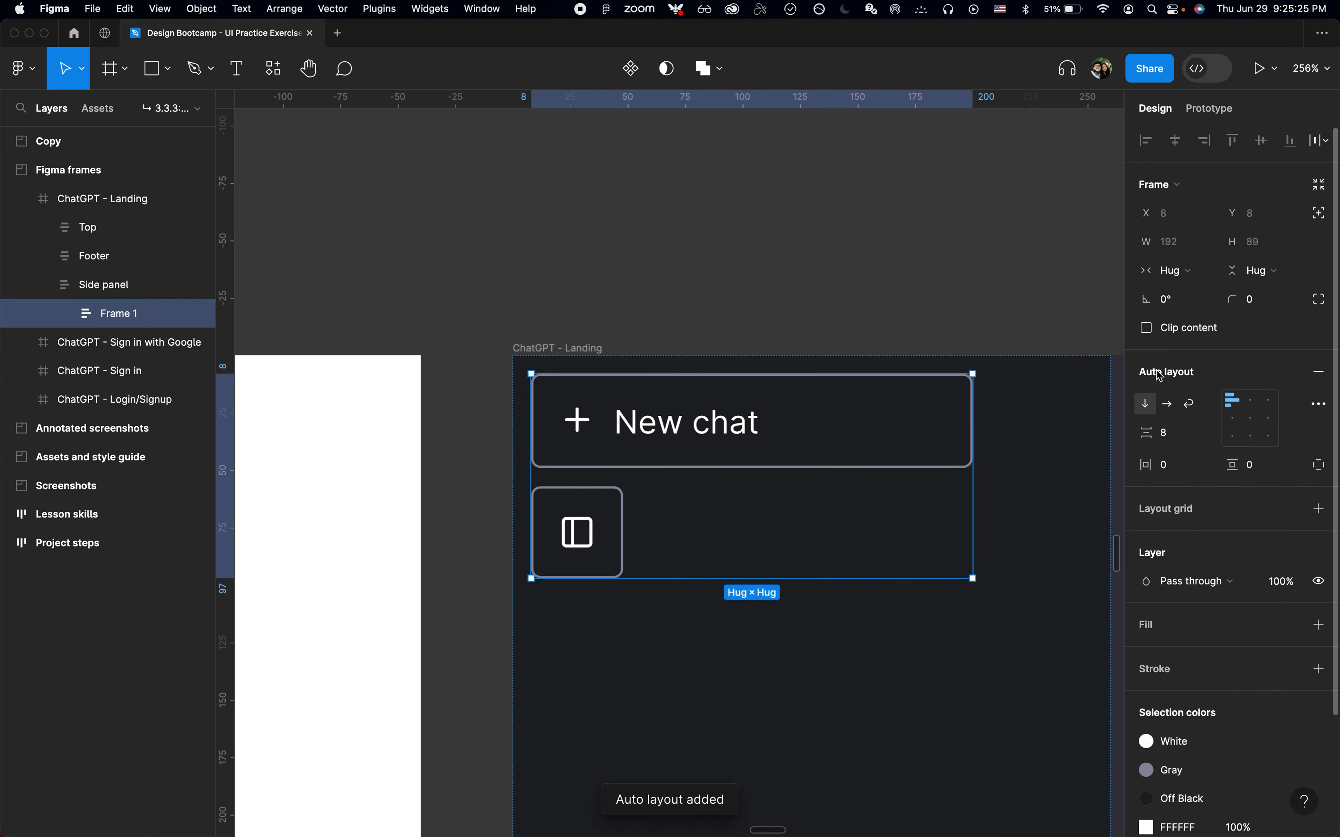
left_click(1172, 403)
scroll(685, 278, "right", 5)
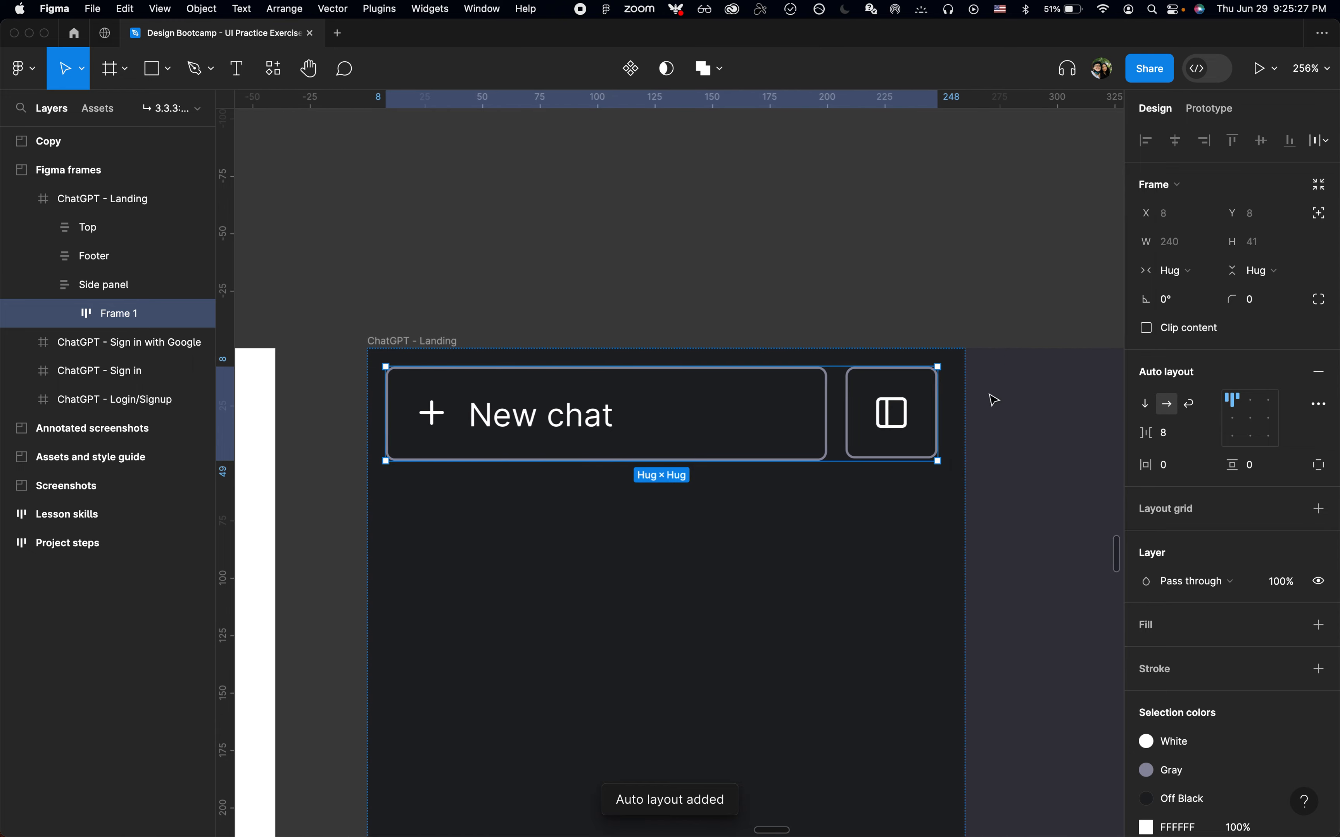
left_click(787, 415)
Inspect the New chat button's size on the live ChatGPT page in the browser
key("super+Tab")
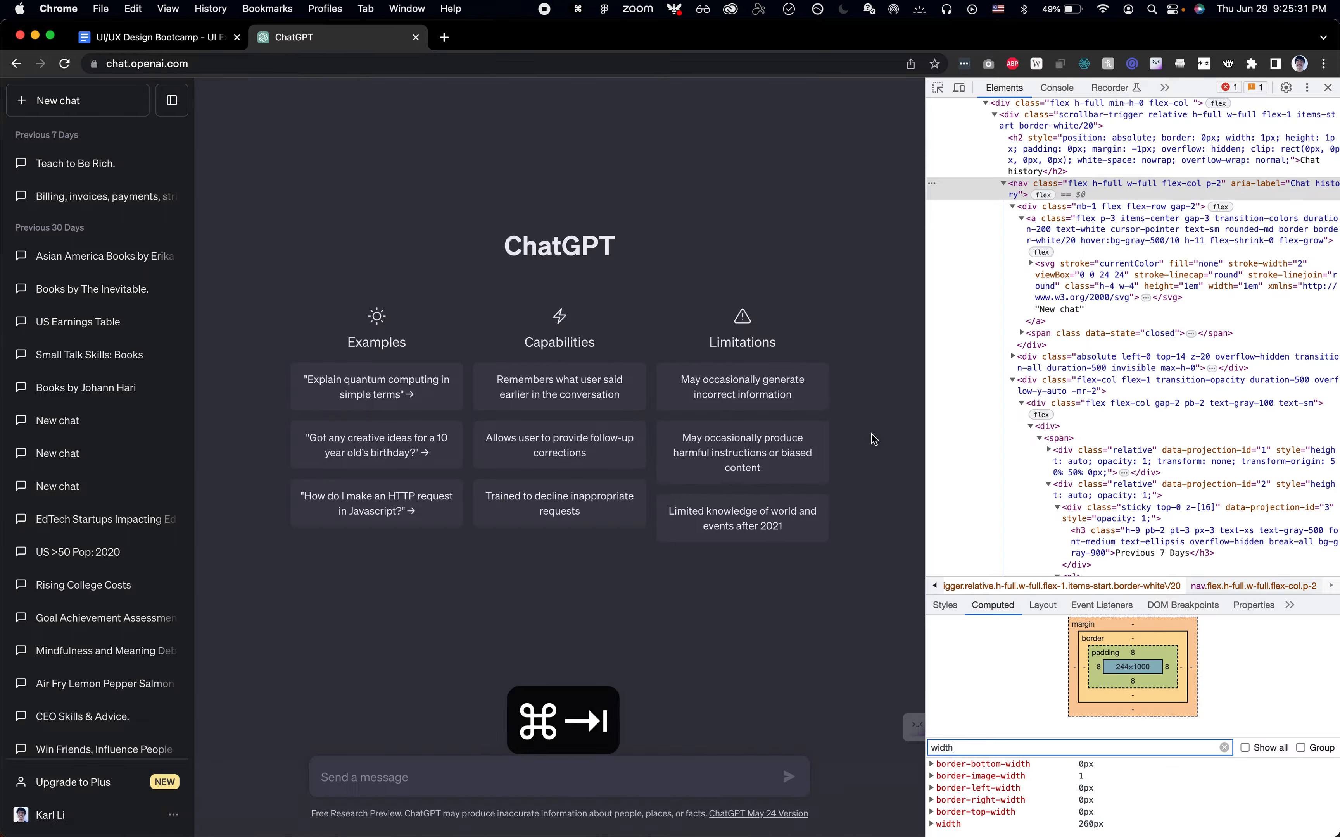
key("shift+super+c")
mouse_move(149, 111)
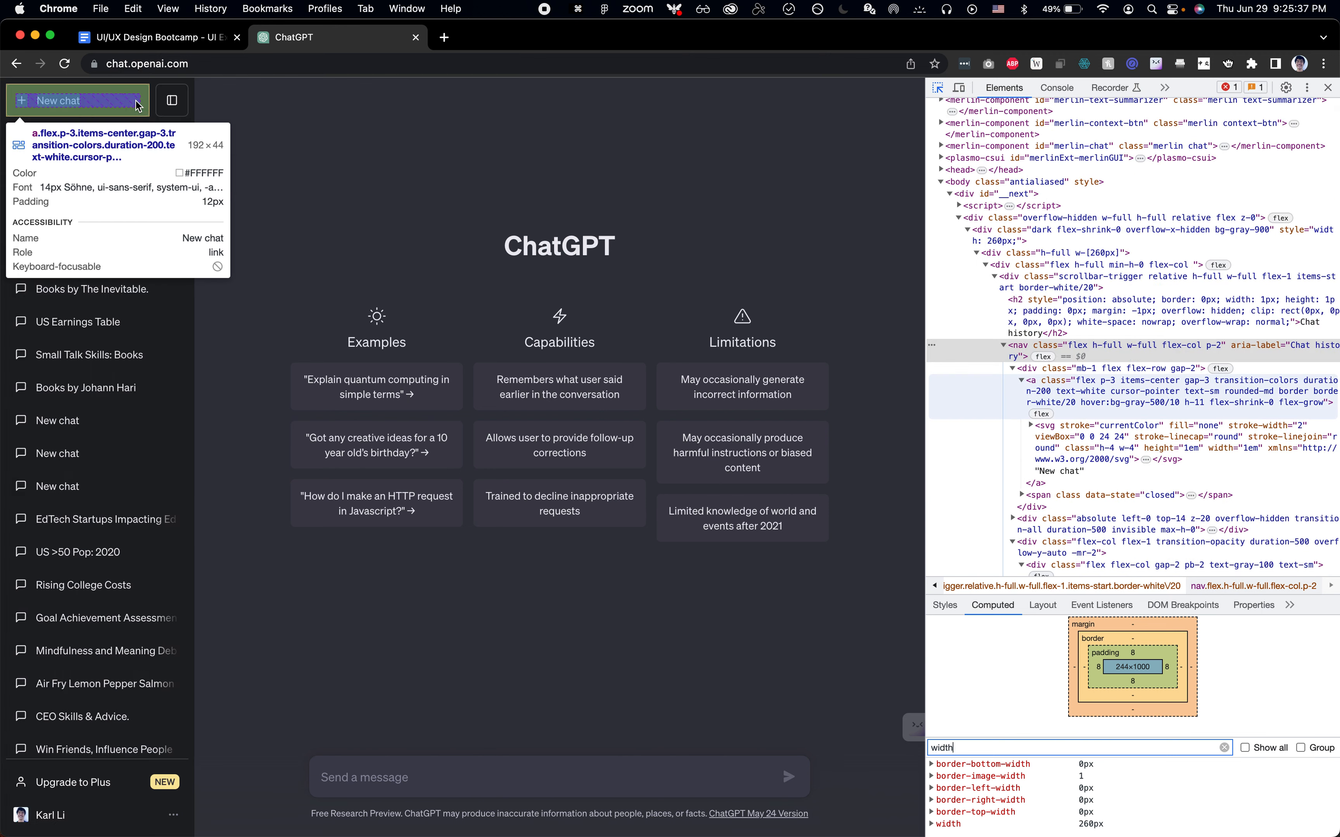
key("super+Tab")
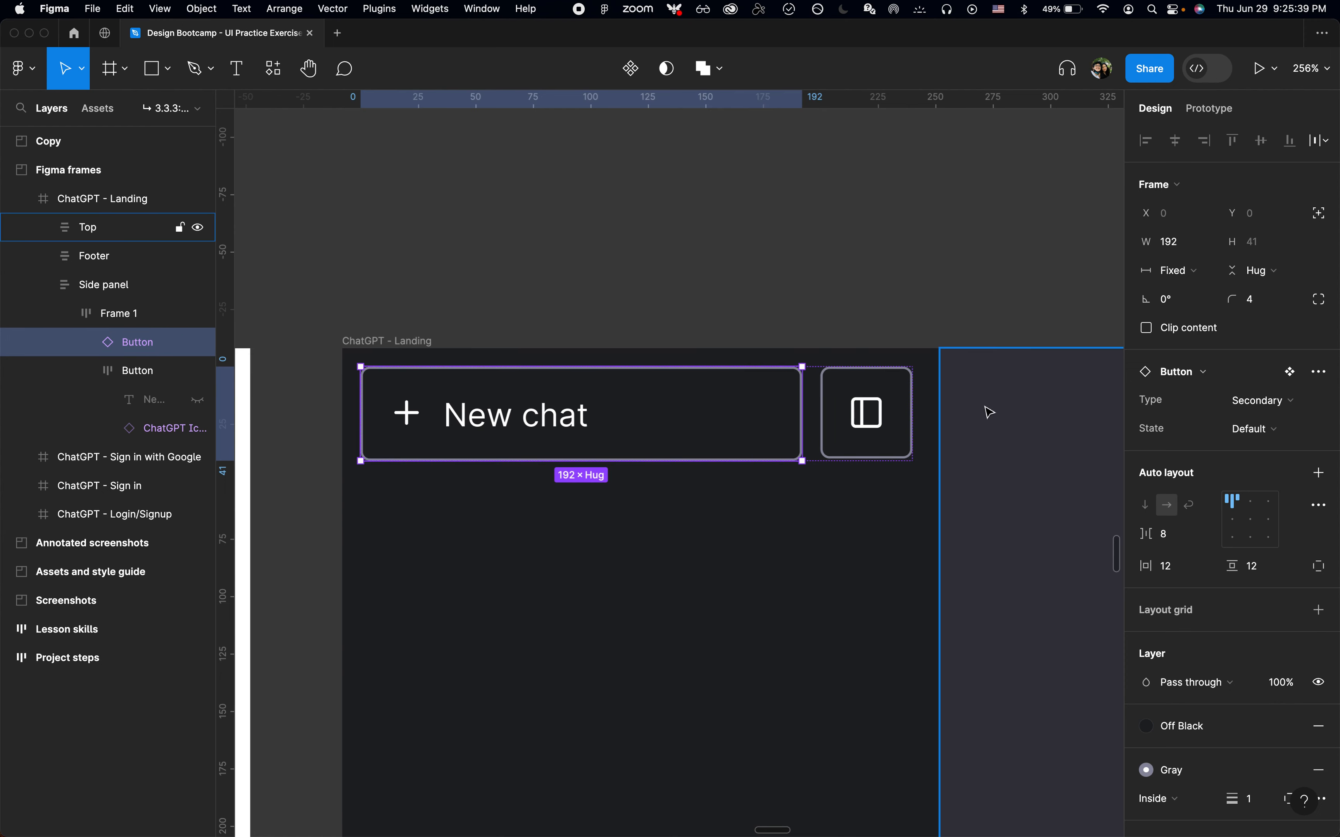
Set the height of both side panel buttons to 44
left_click(128, 371, "shift")
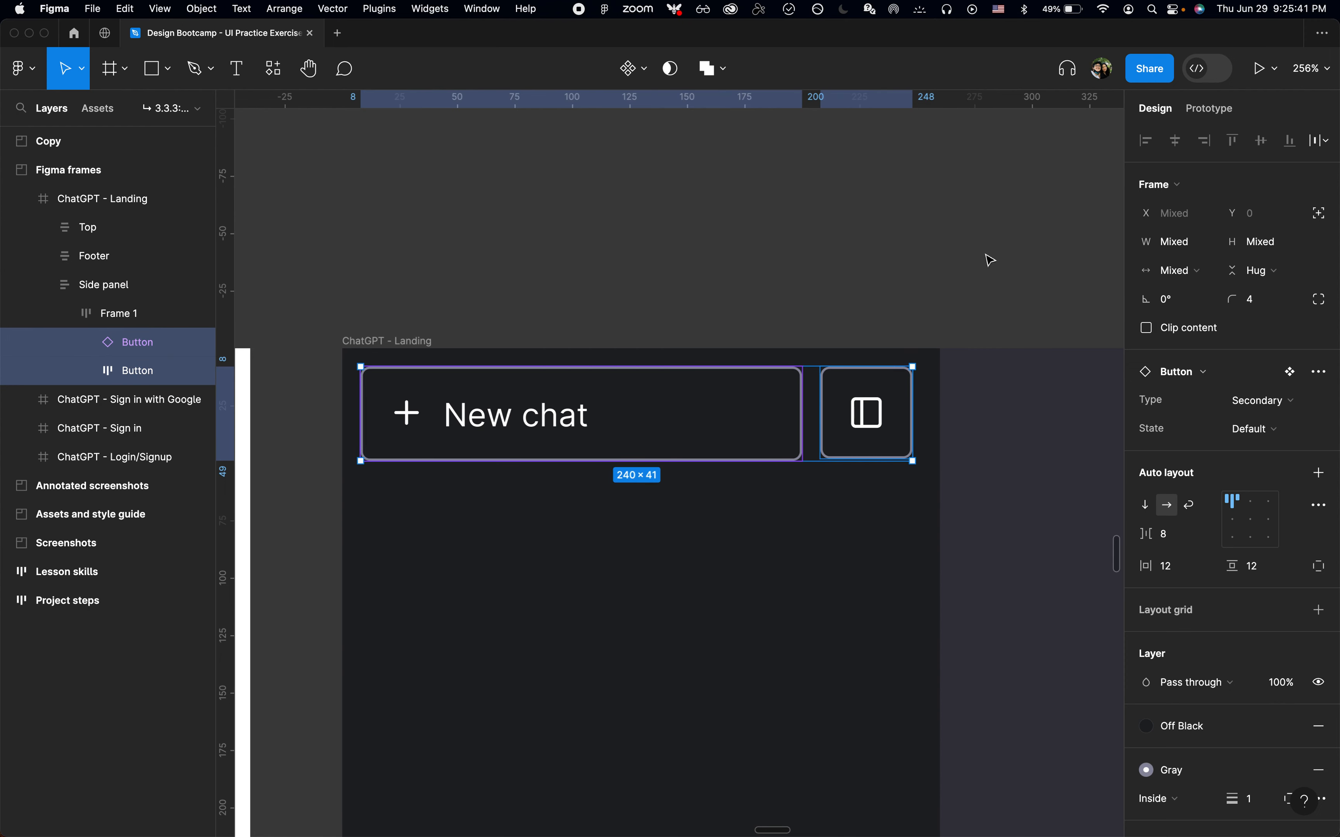
left_click(1252, 243)
type("44")
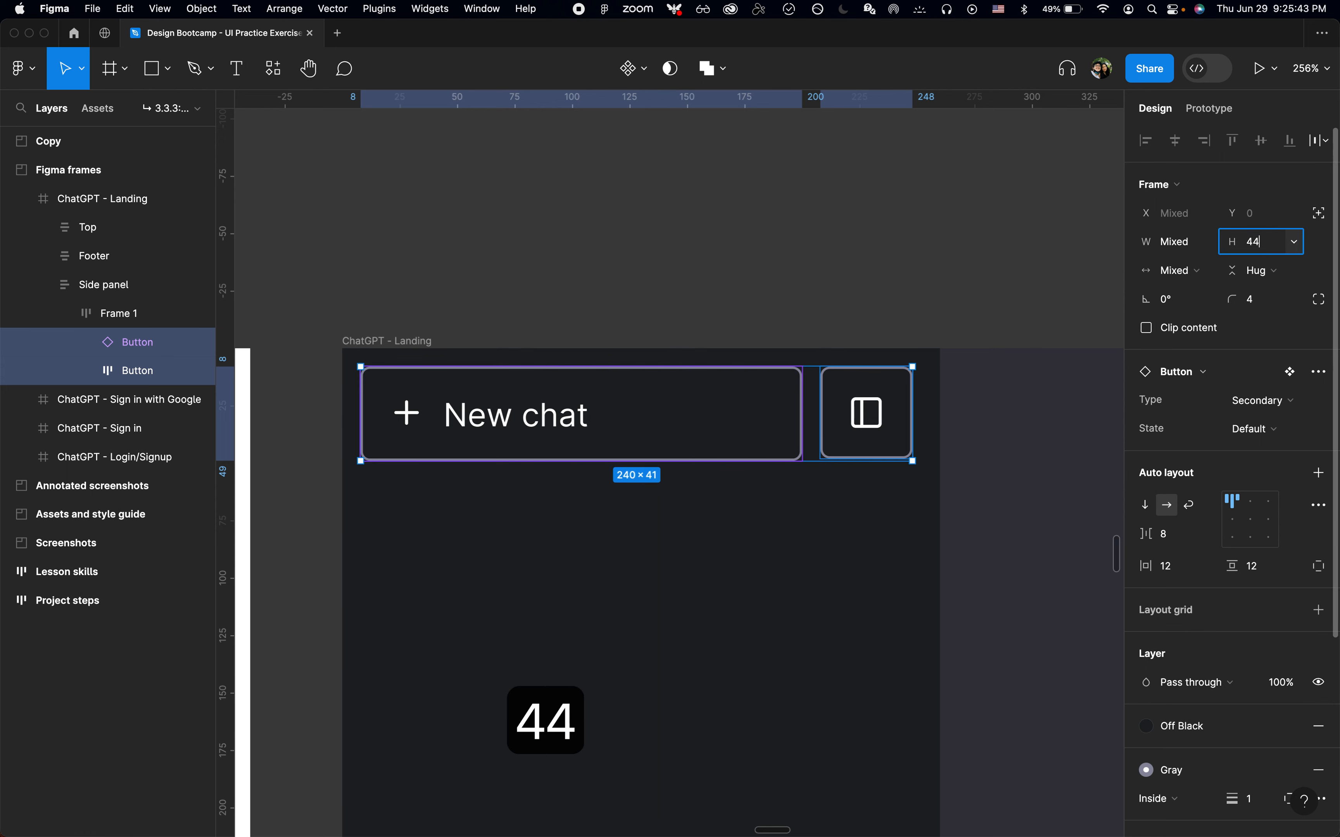
key("Return")
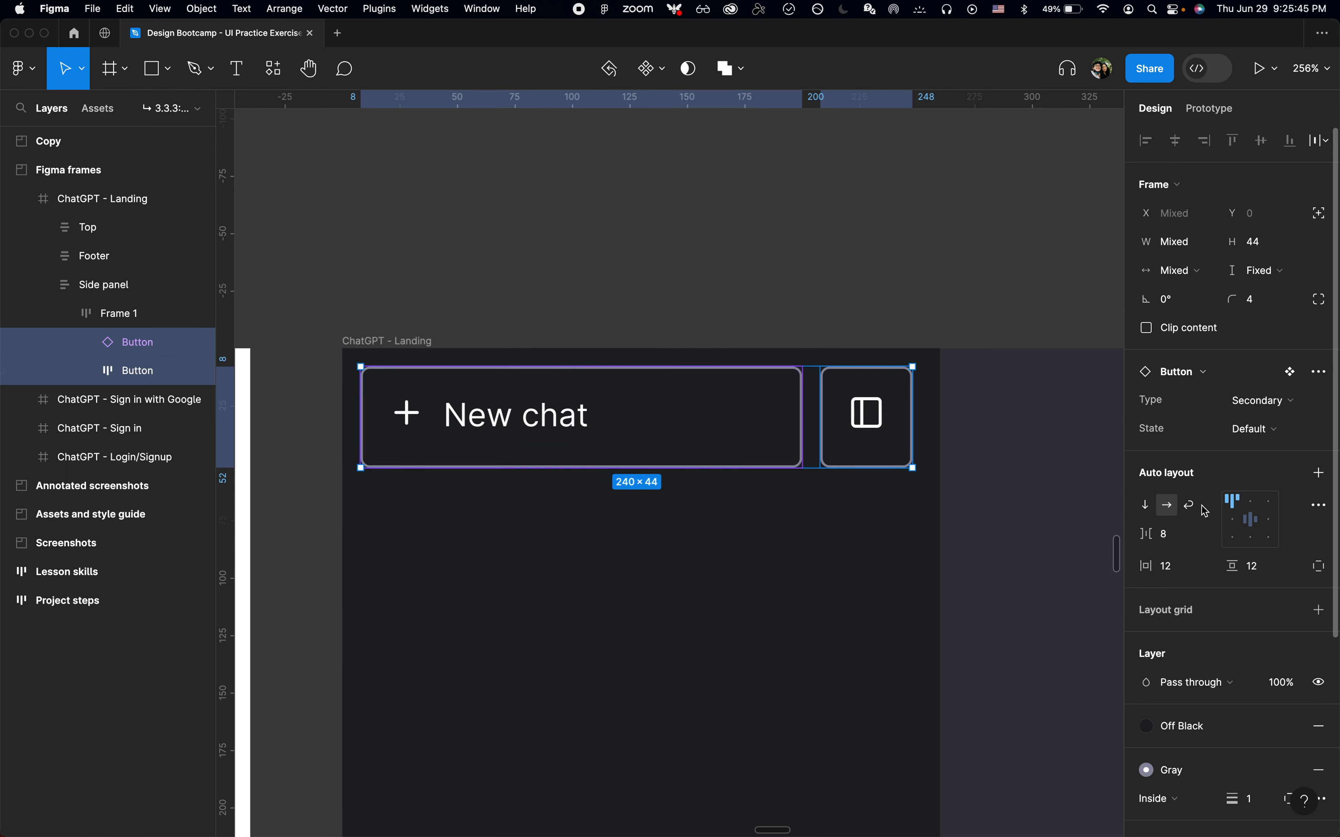
Rename the auto layout frame holding both buttons to Buttons
left_click(625, 439)
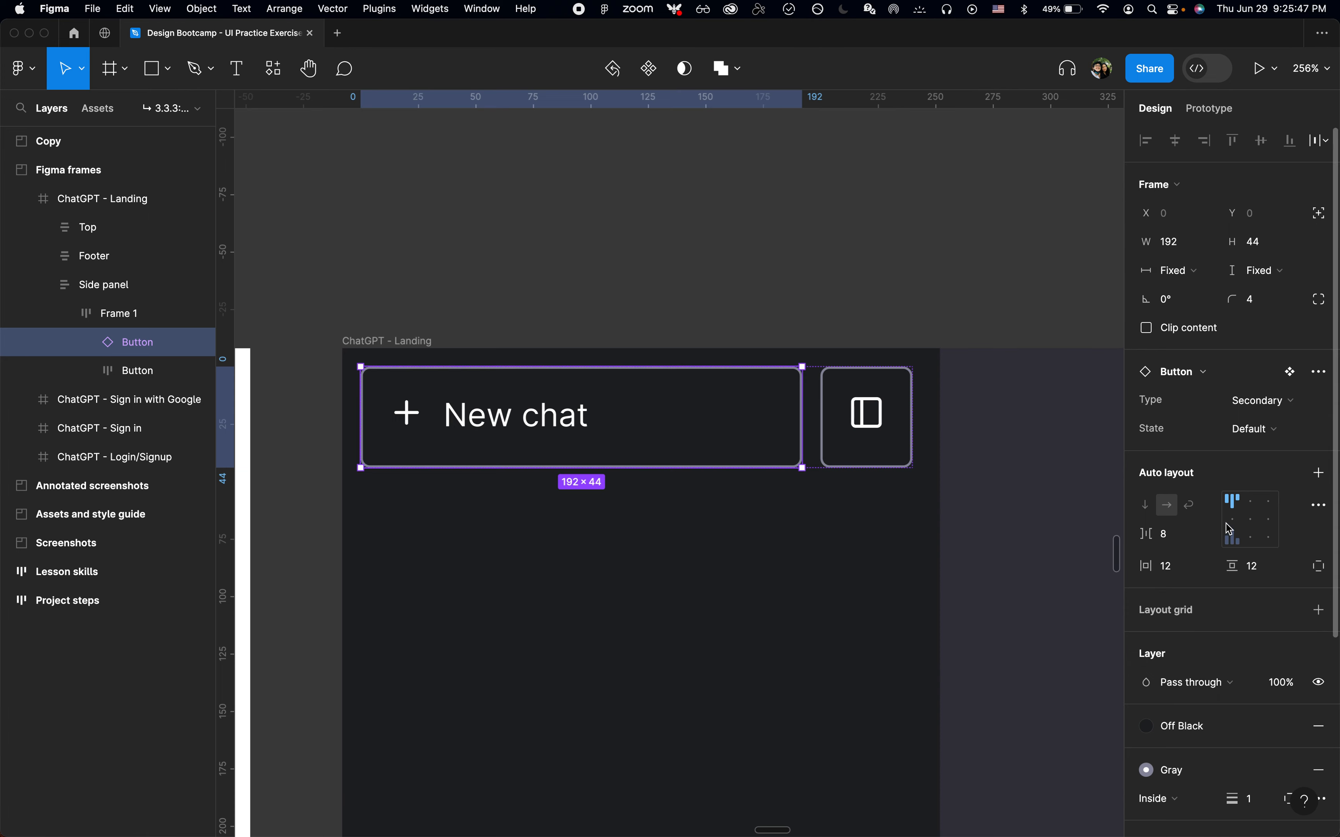
left_click(874, 441)
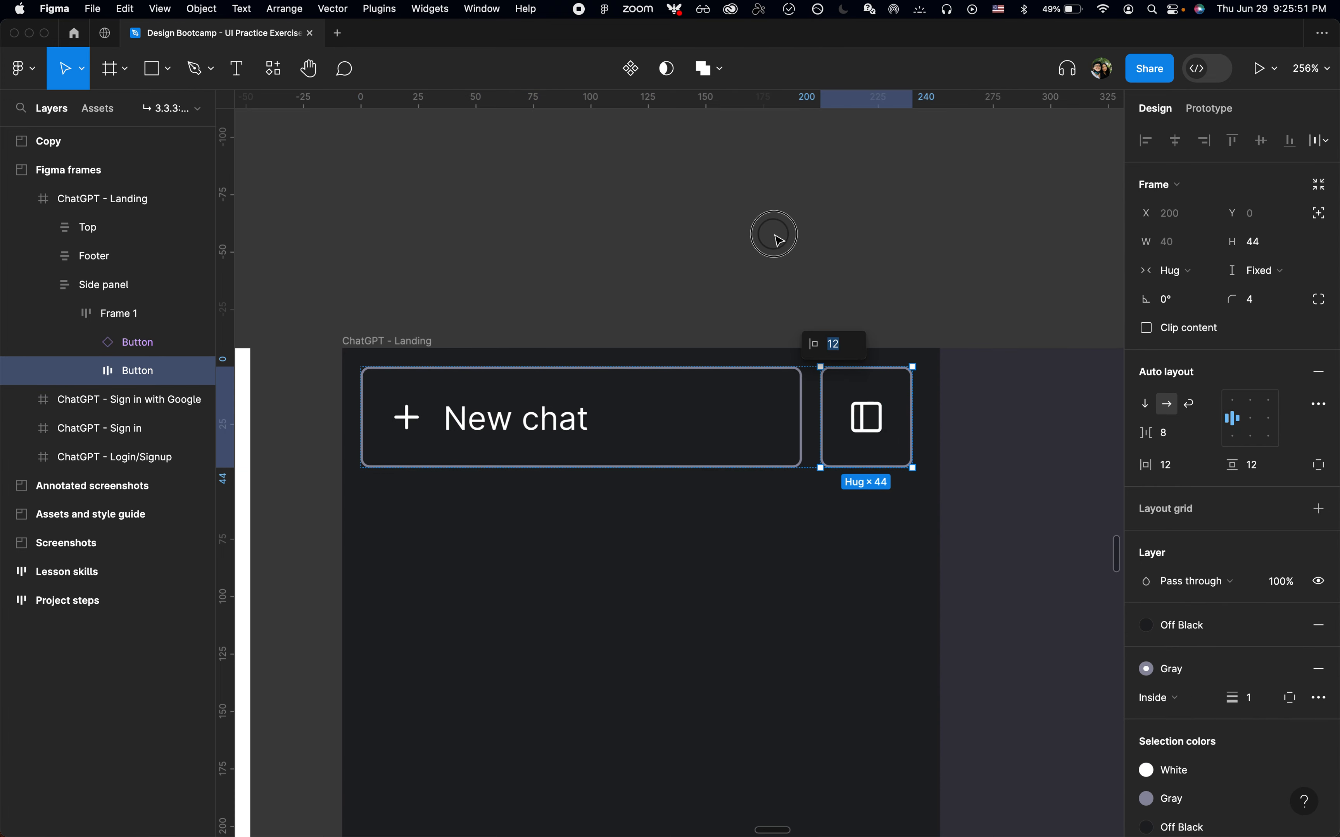
left_click(772, 233)
scroll(781, 240, "down", 3)
scroll(801, 249, "down", 2)
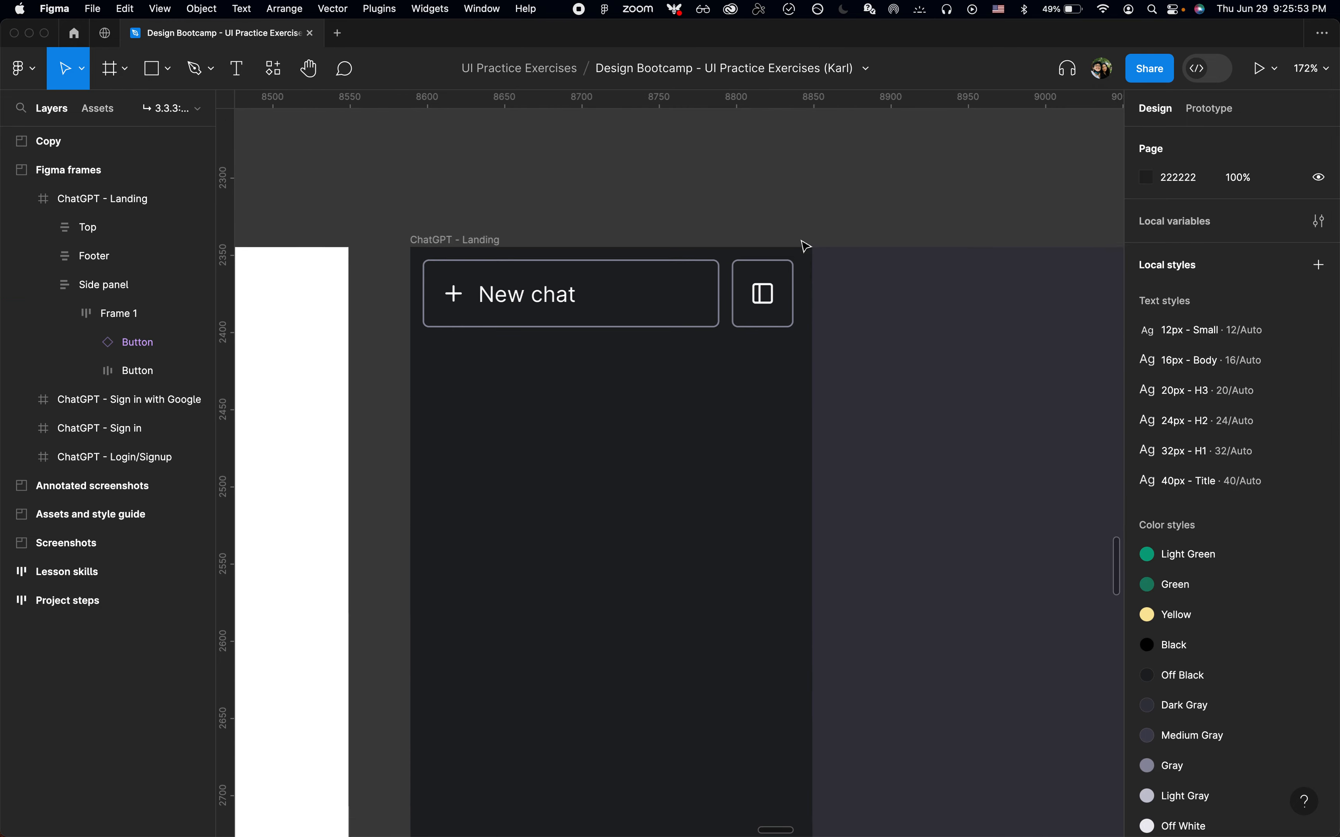
left_click(186, 314)
scroll(717, 261, "up", 2)
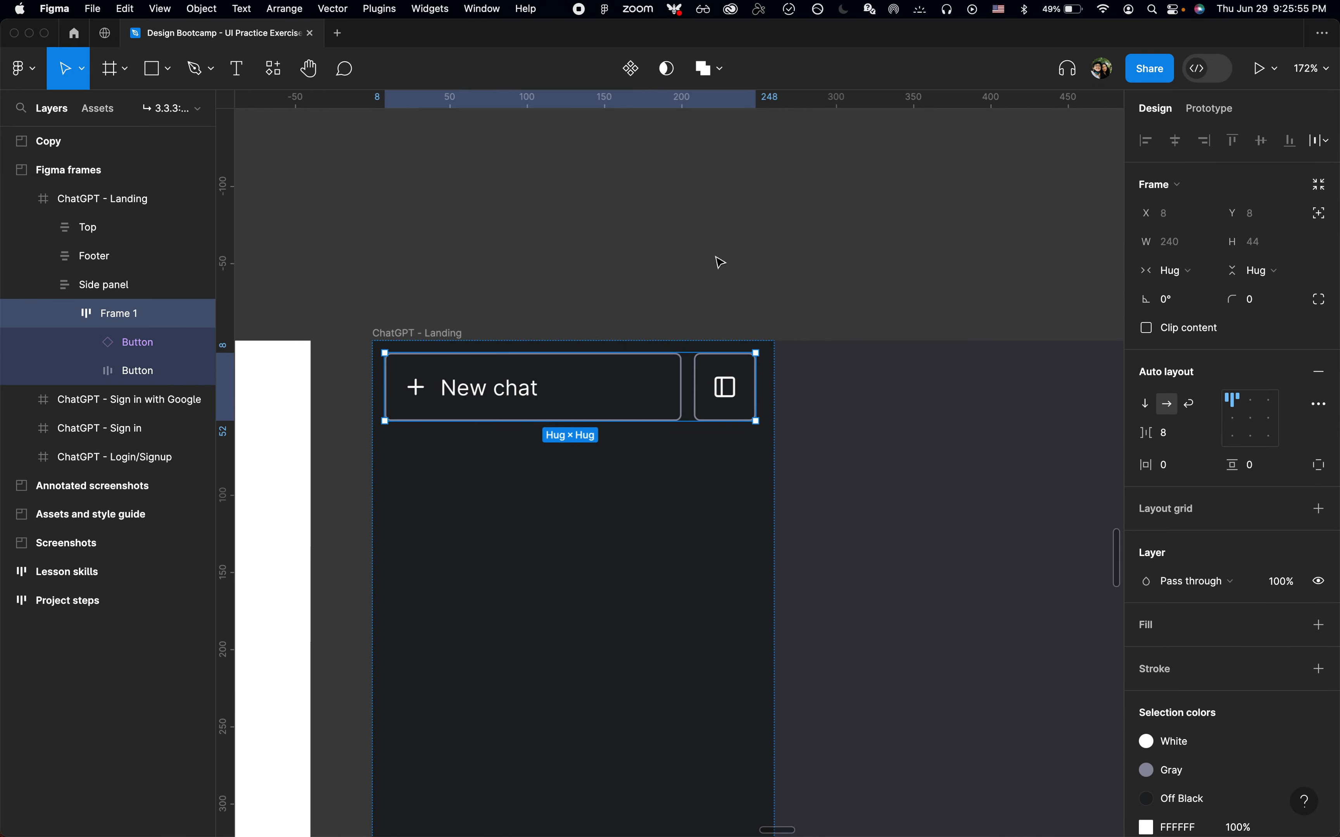
key("cmd+r")
type("Buttons")
key("Return")
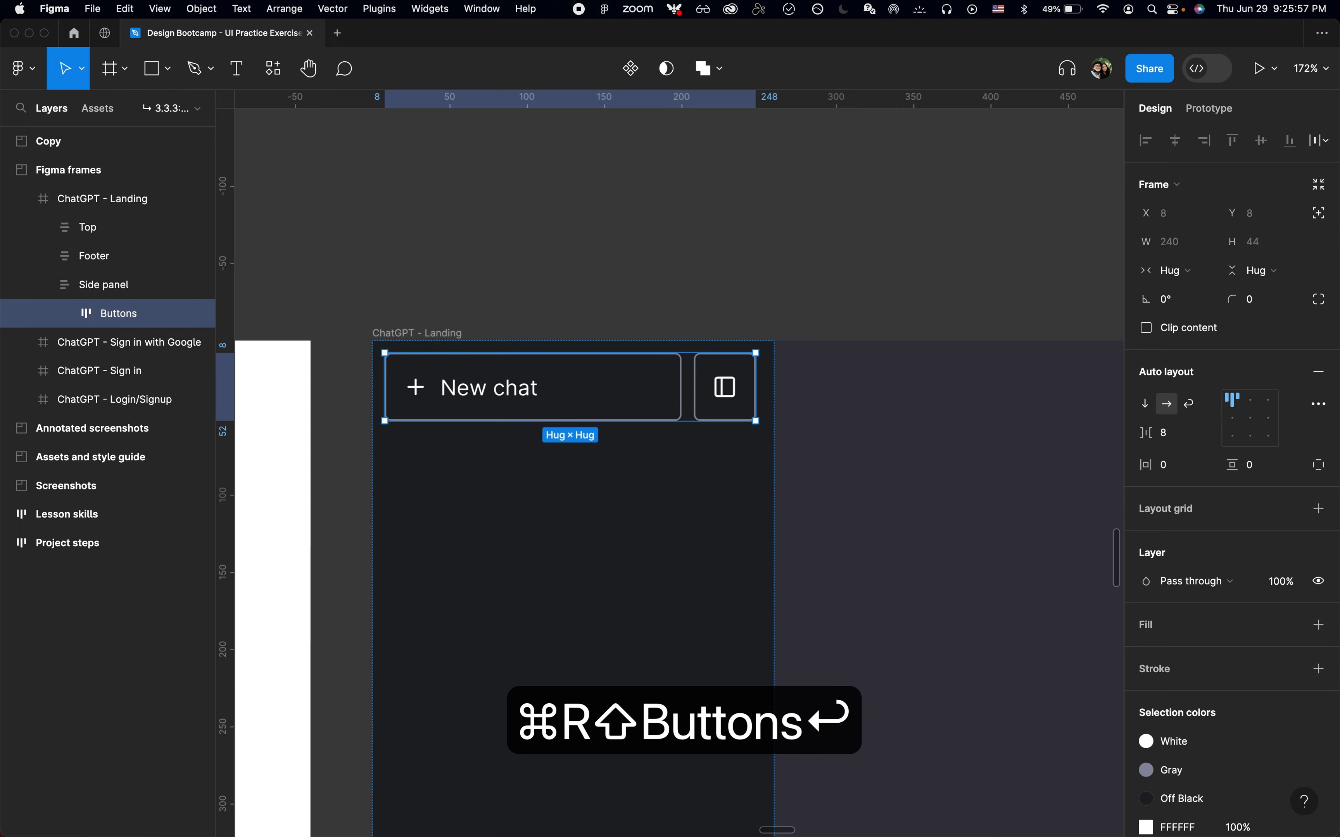
Examine the buttons and the annotated ChatGPT reference screenshot for side panel spacing and text specs
left_click(574, 289)
left_click(543, 390)
key("Return")
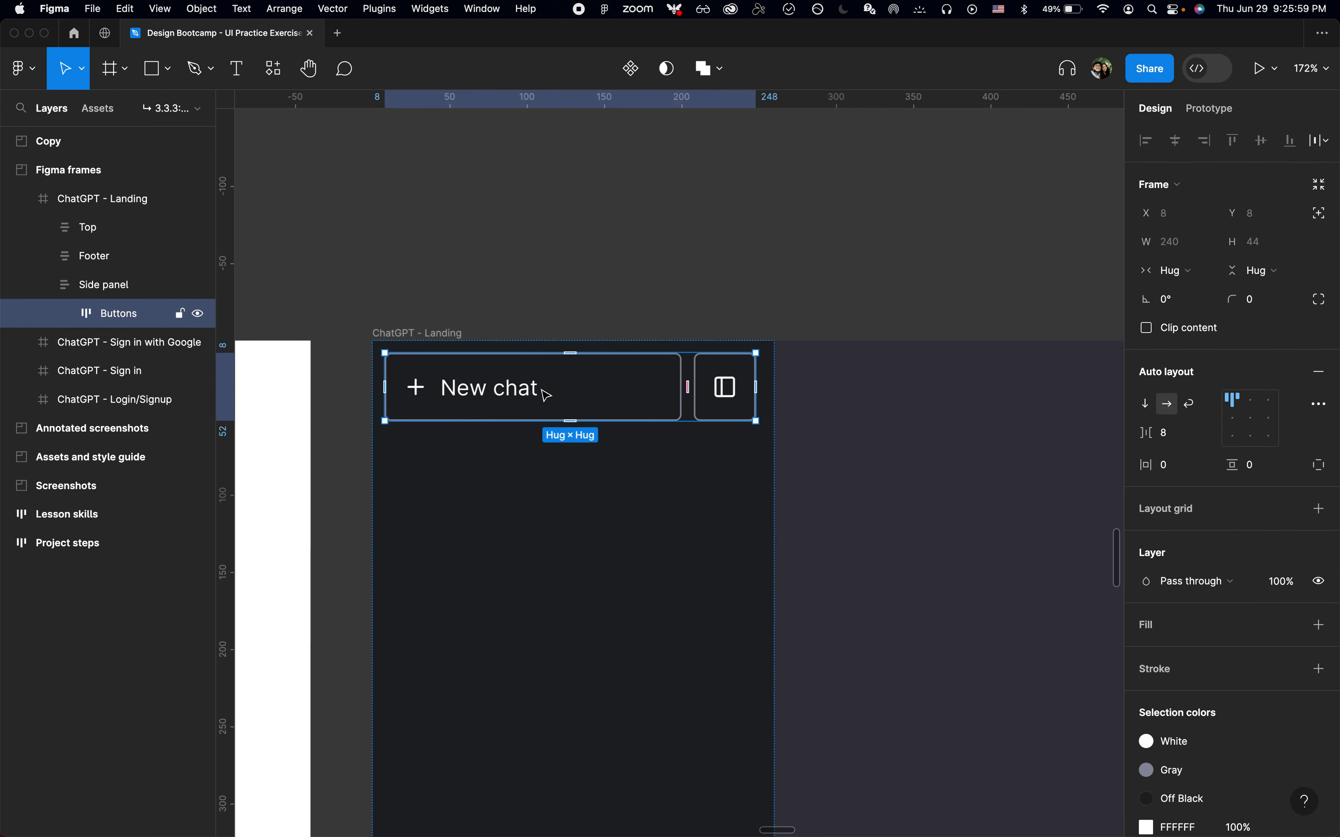
key("Return")
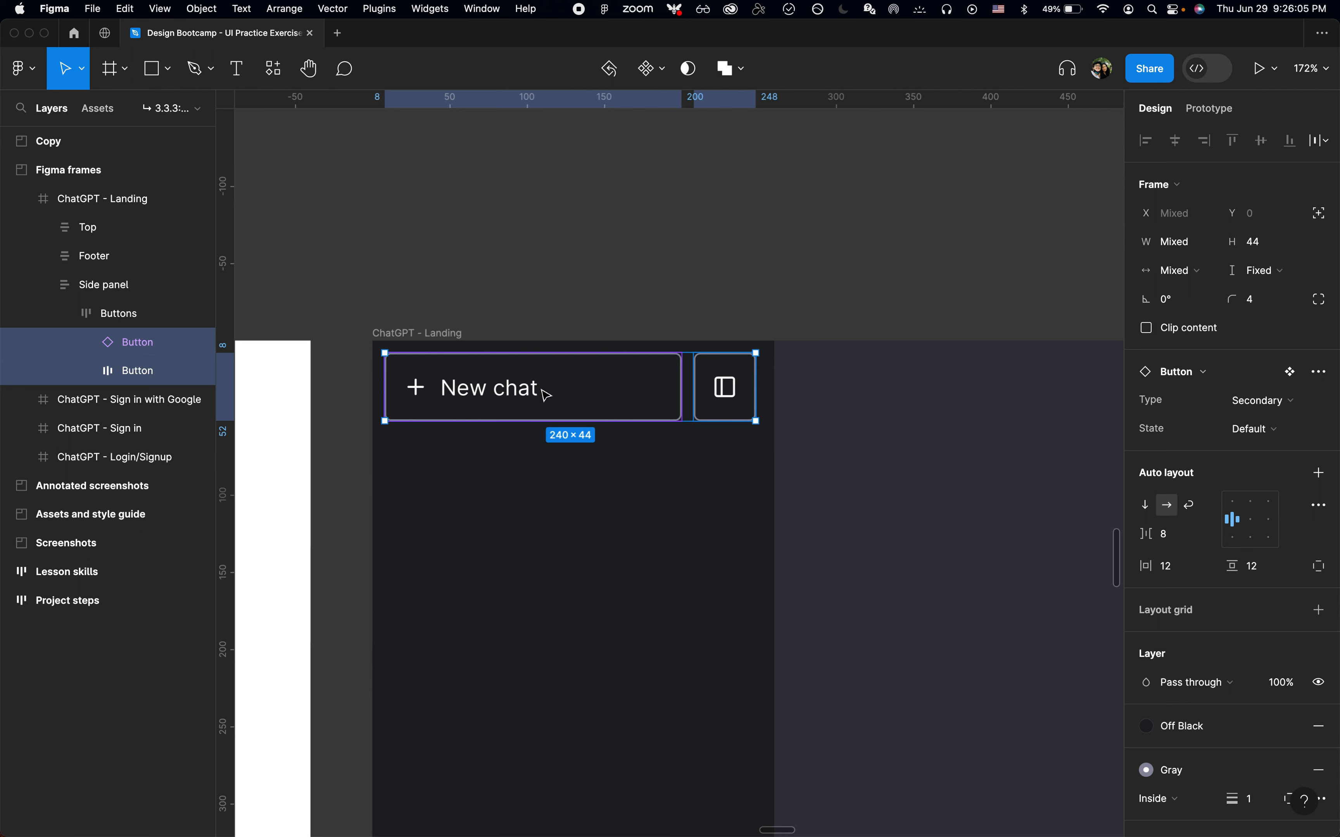
key("w")
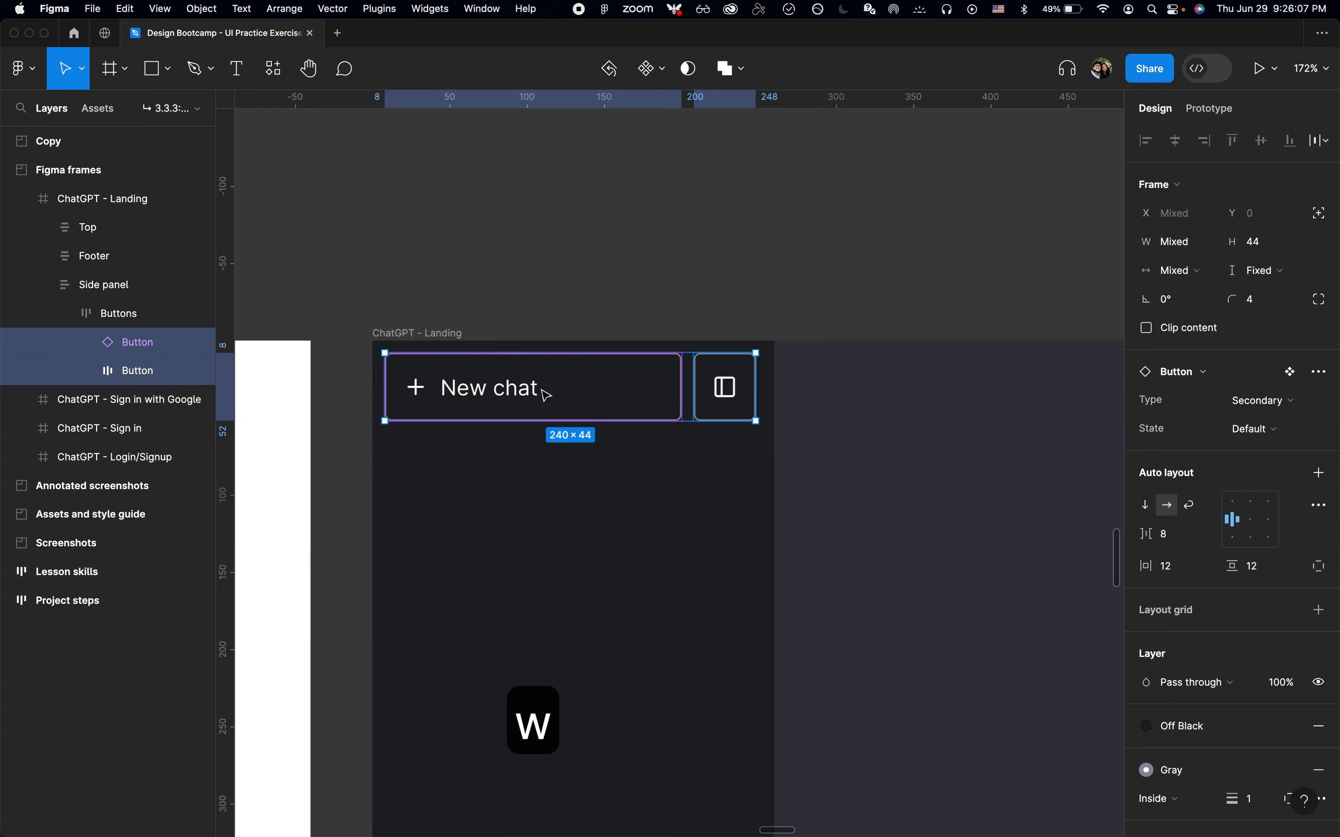
left_click(625, 332)
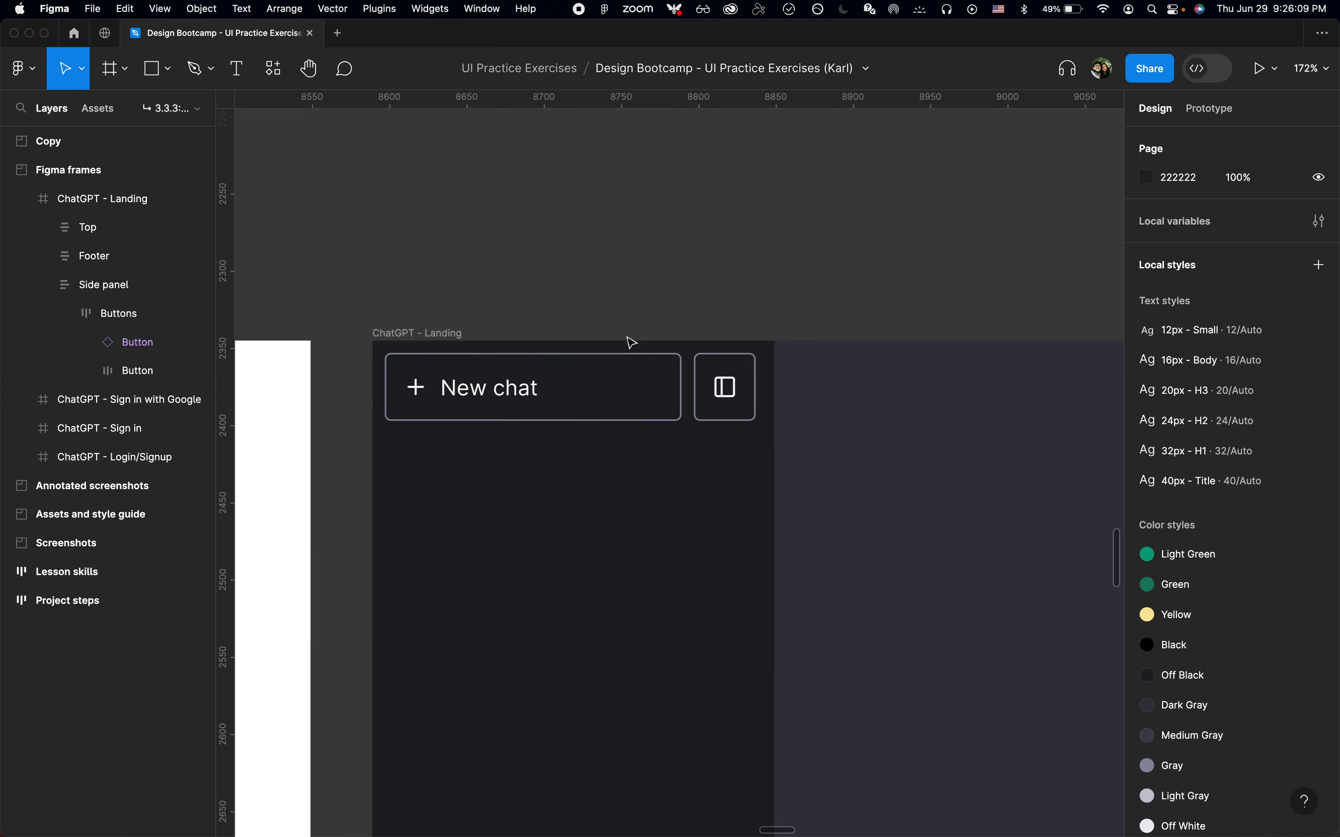
double_click(618, 405)
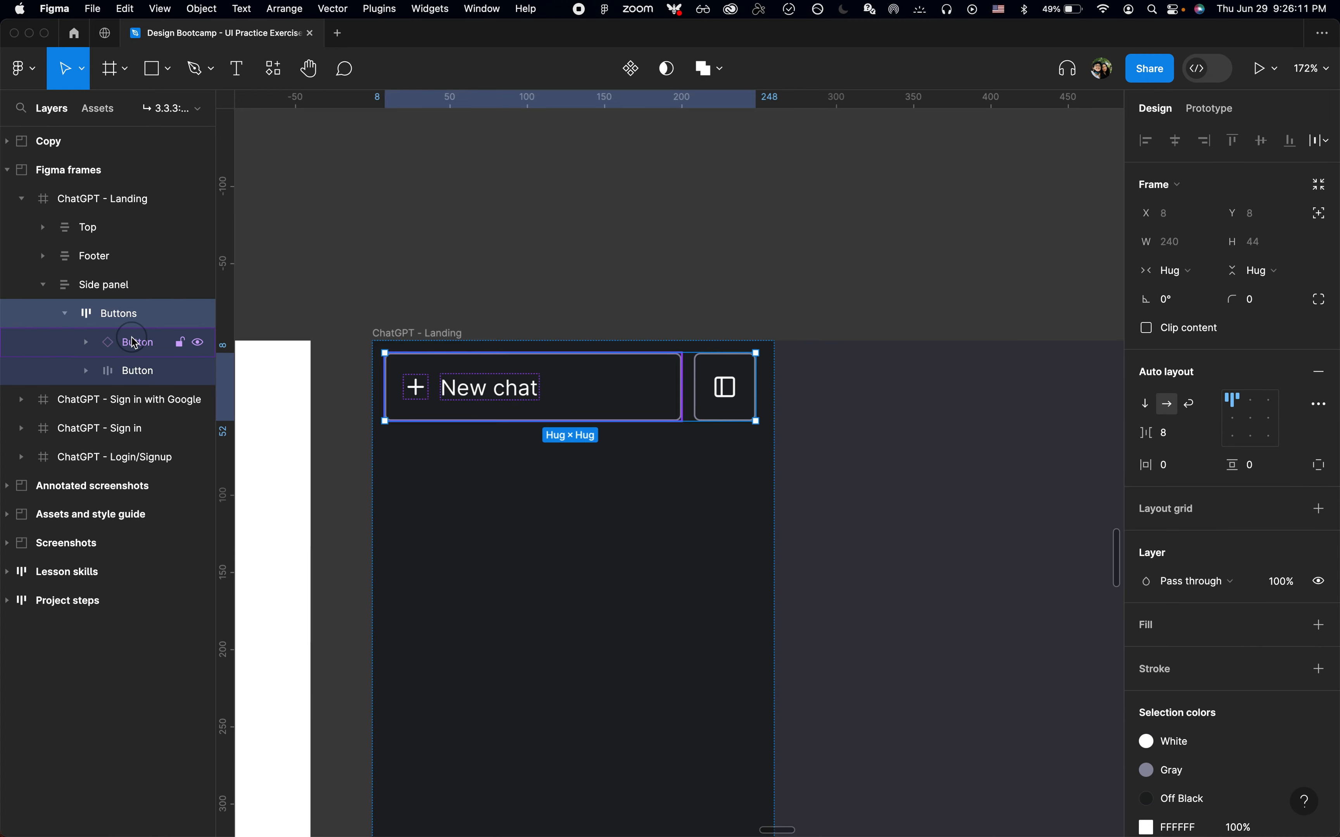
left_click(554, 388)
left_click(678, 315)
scroll(680, 318, "down", 2)
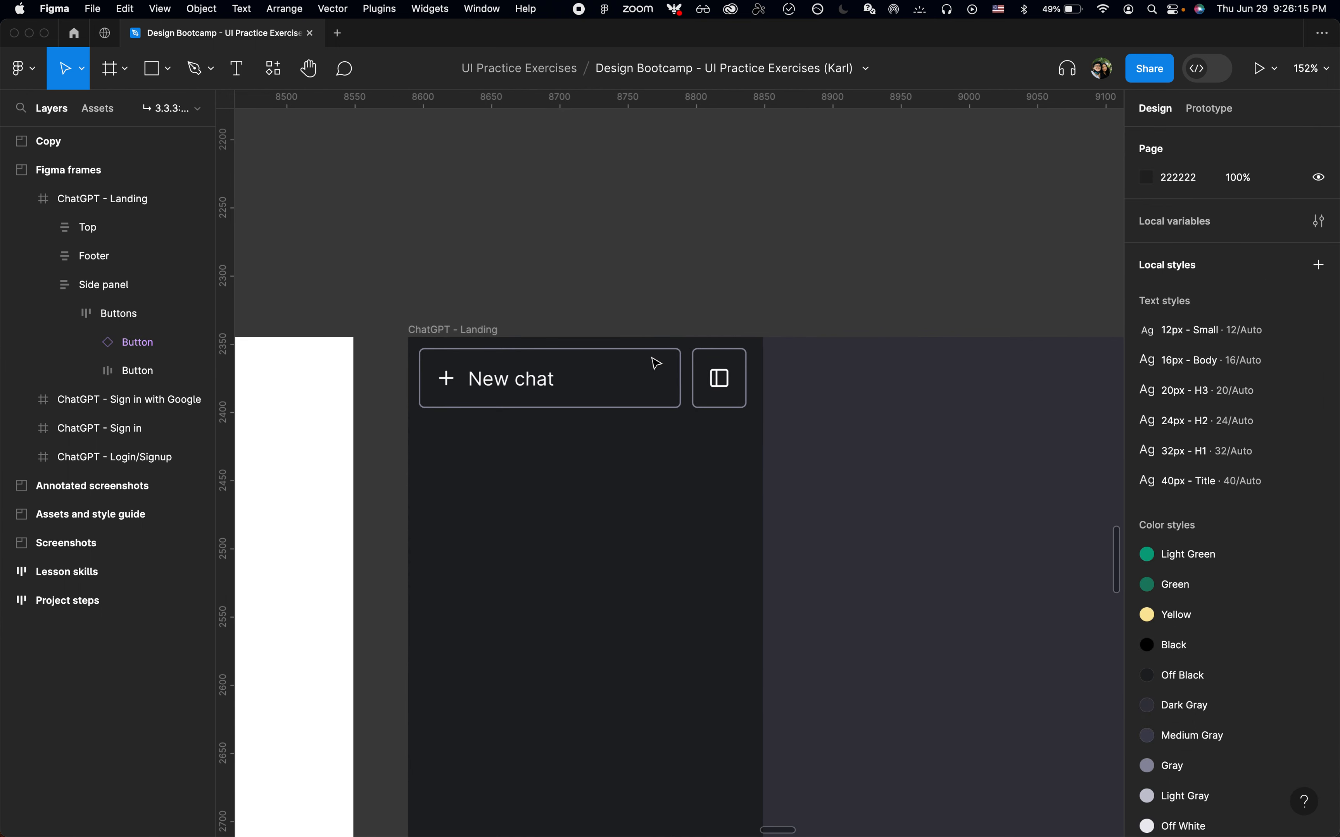
scroll(651, 379, "down", 5)
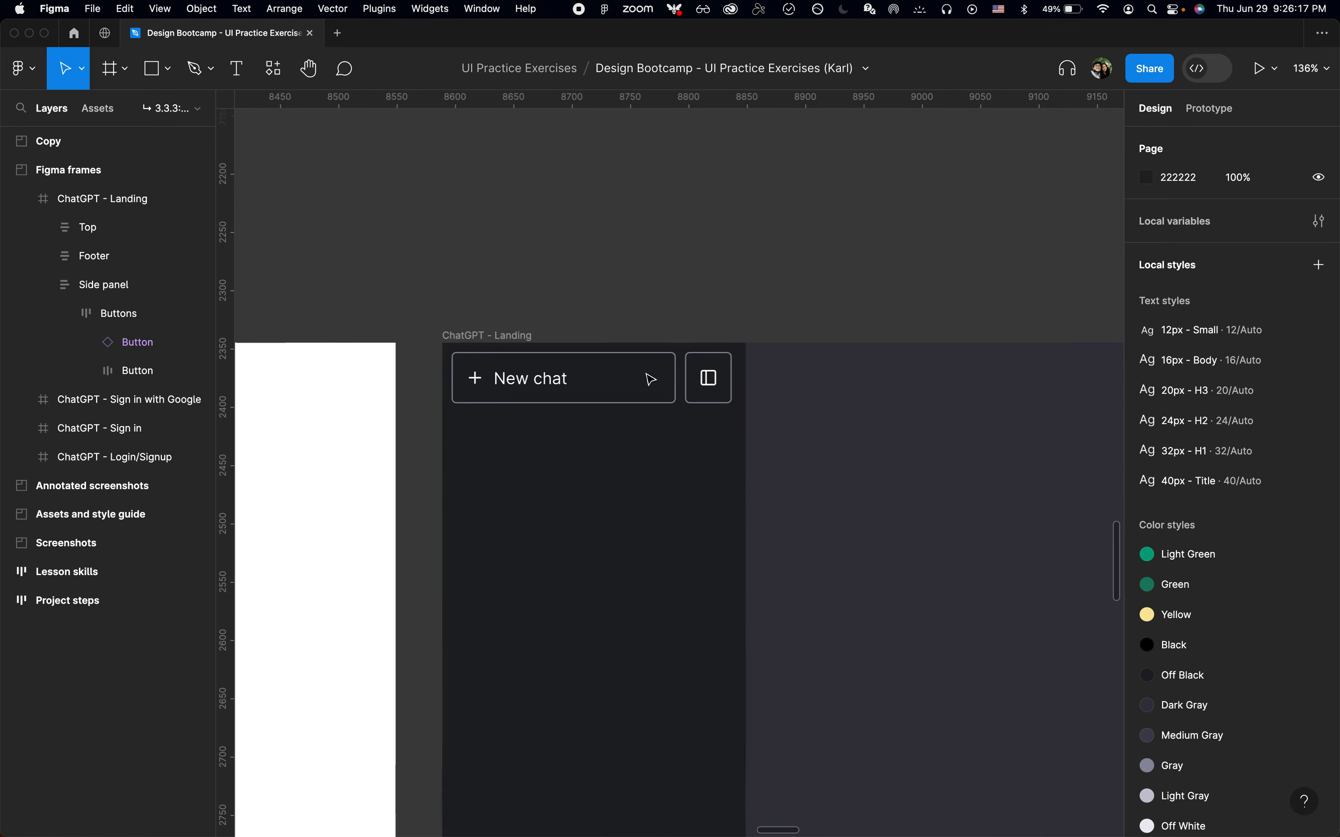
scroll(650, 380, "up", 10)
scroll(651, 379, "up", 10)
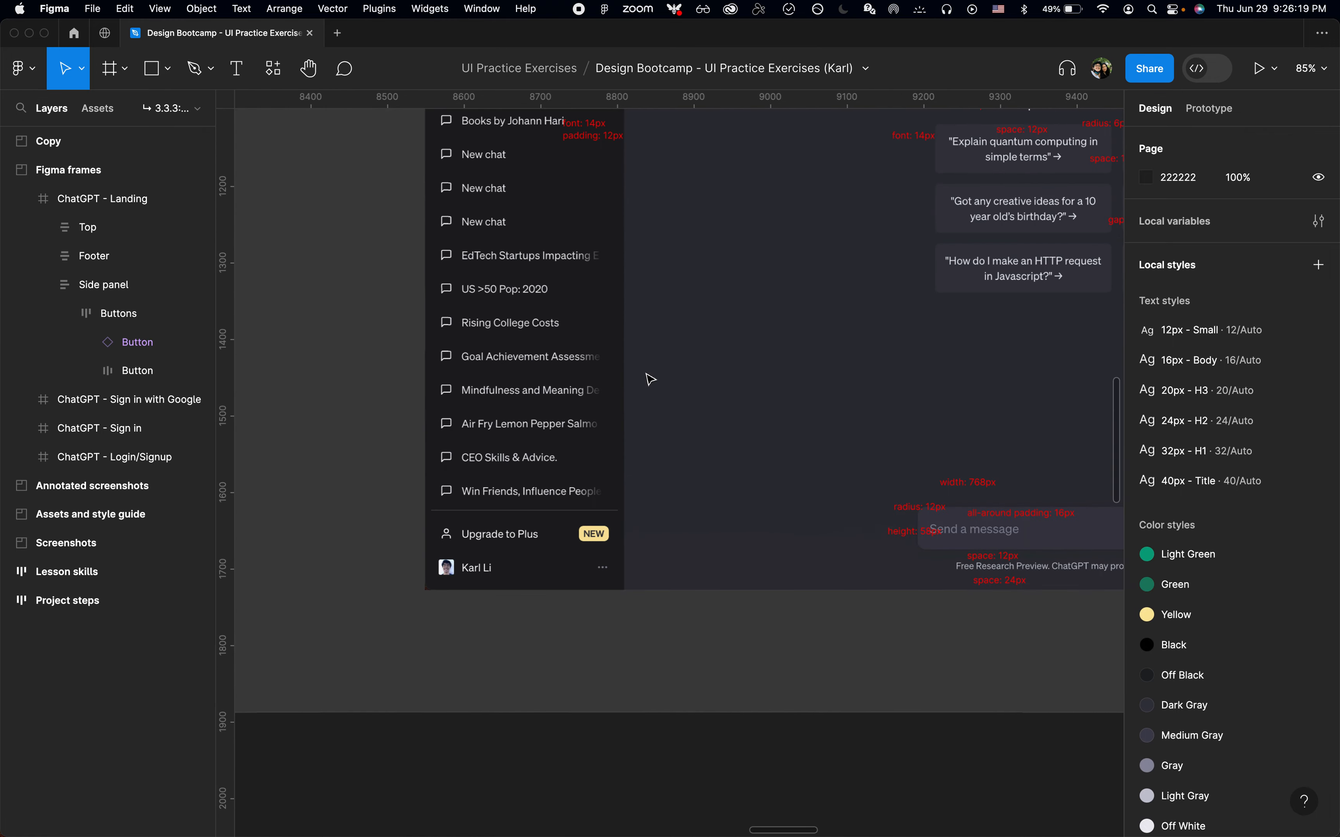
scroll(619, 291, "up", 5)
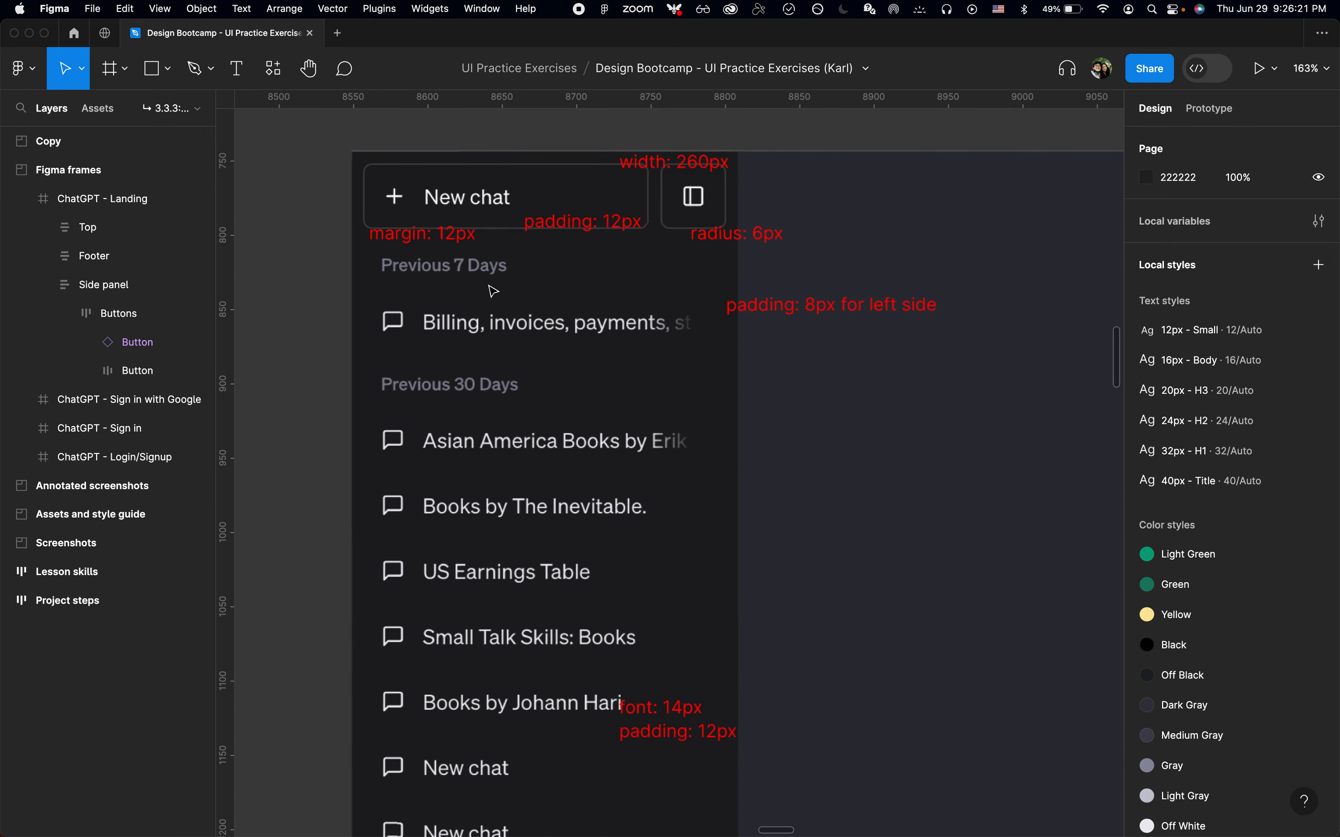
scroll(620, 291, "down", 7)
scroll(493, 290, "down", 12)
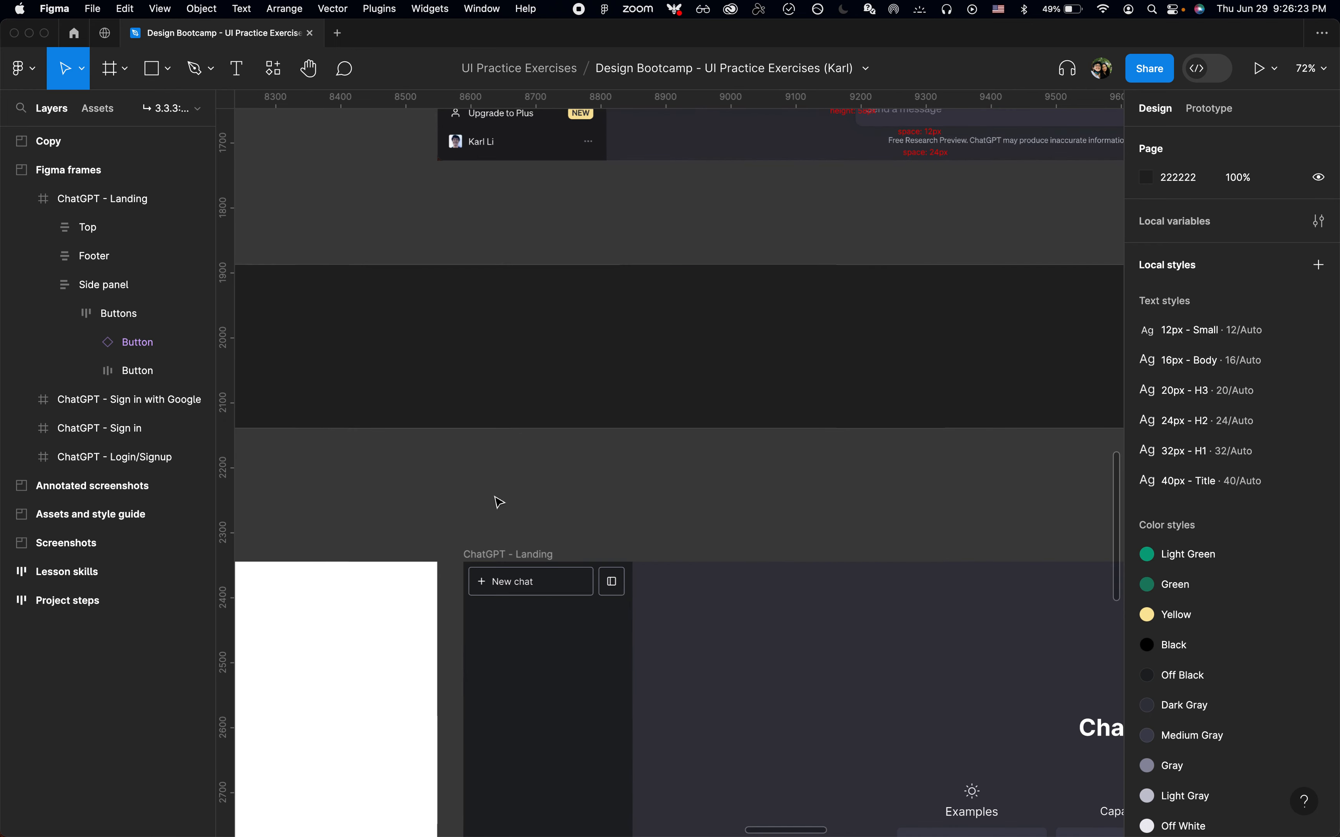
scroll(508, 536, "up", 3)
Add a text label reading Previous 7 days below the buttons in the side panel
key("t")
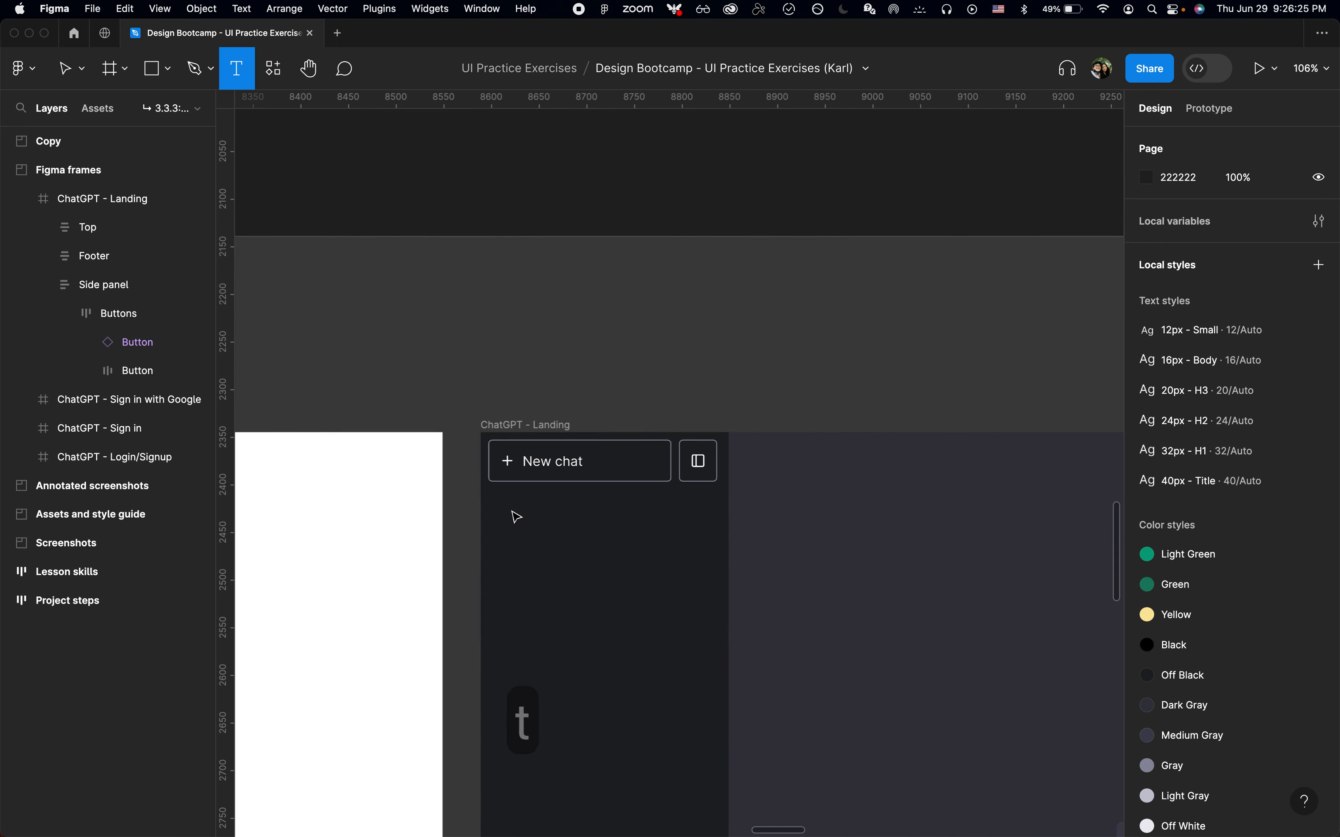
left_click(486, 619)
scroll(486, 618, "up", 3)
type("Previous 7 days")
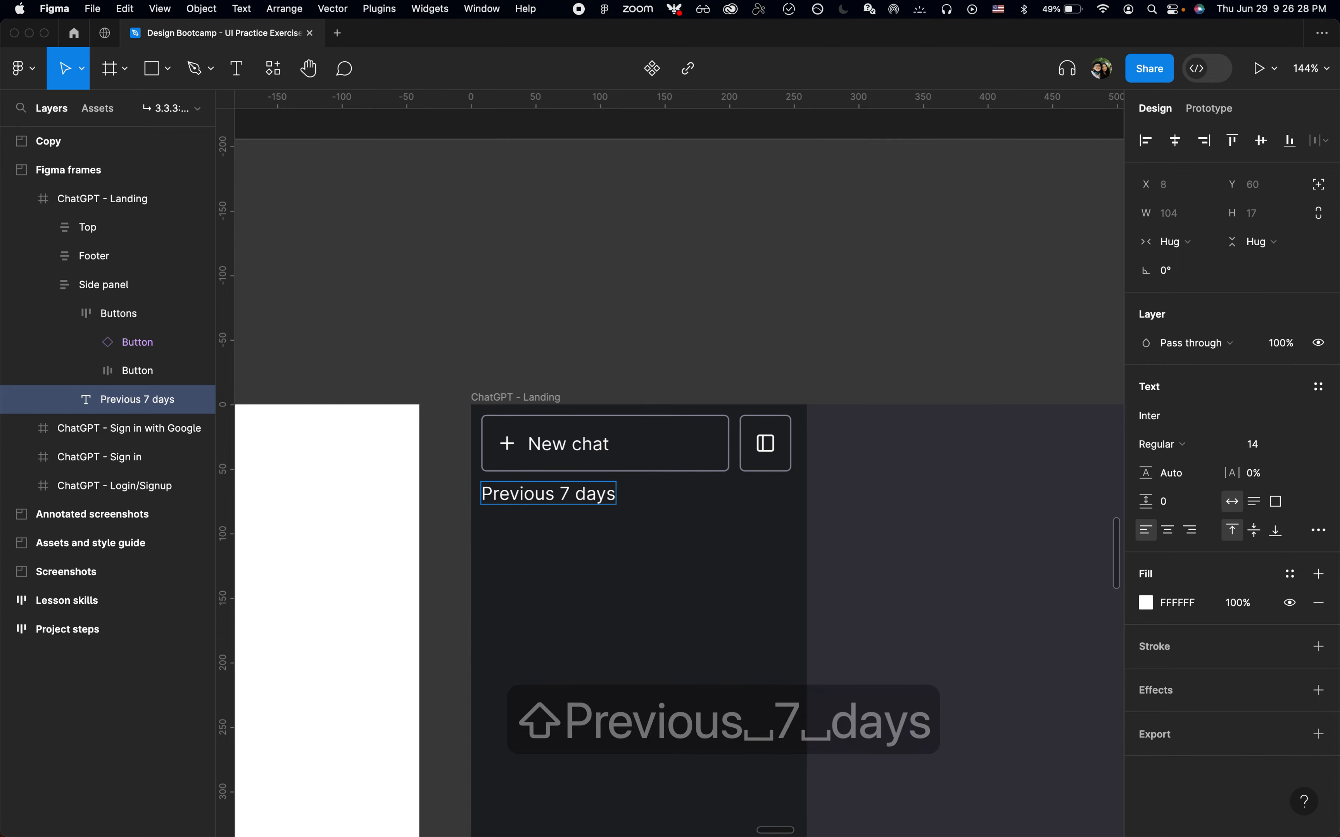
key("Escape")
Edit the label text to Previous 7 Days
scroll(670, 465, "up", 20)
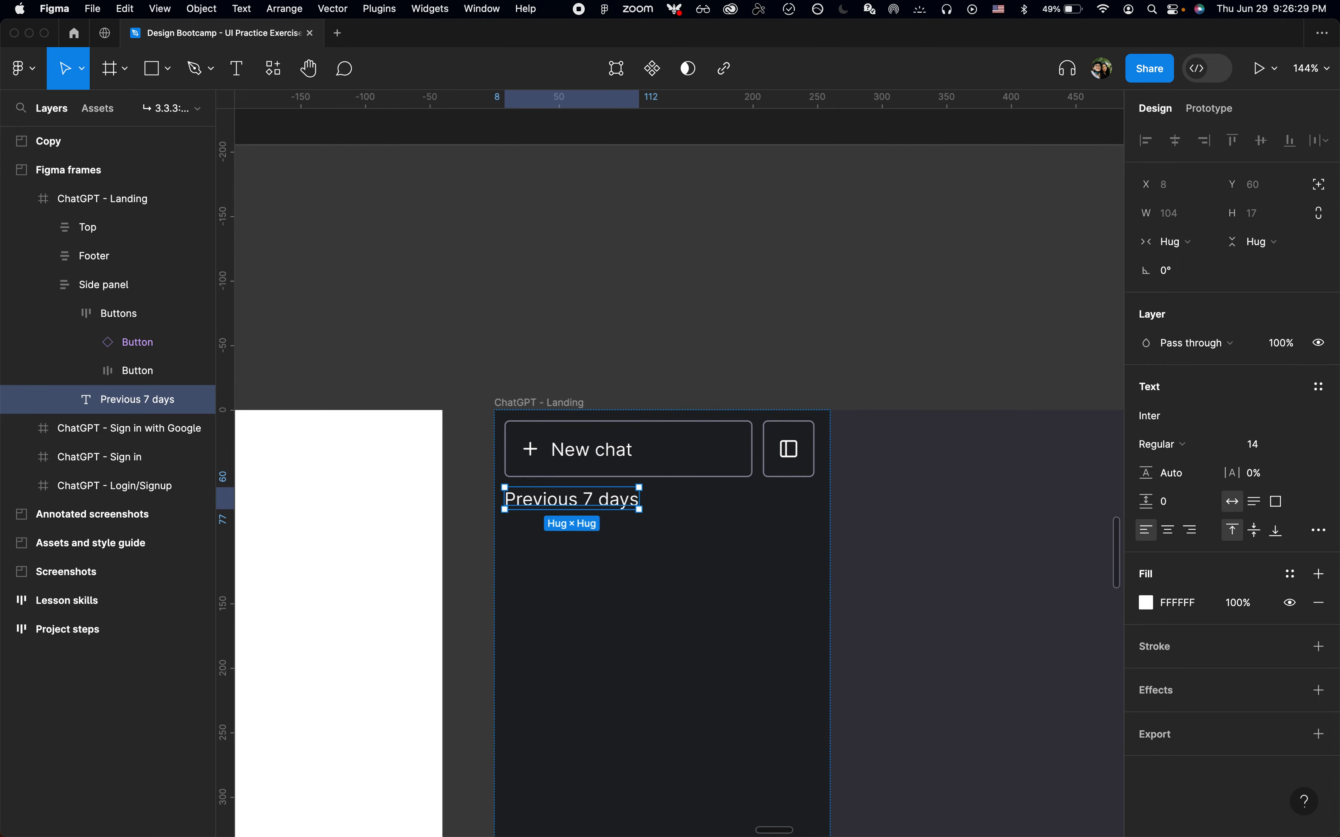
scroll(670, 465, "up", 10)
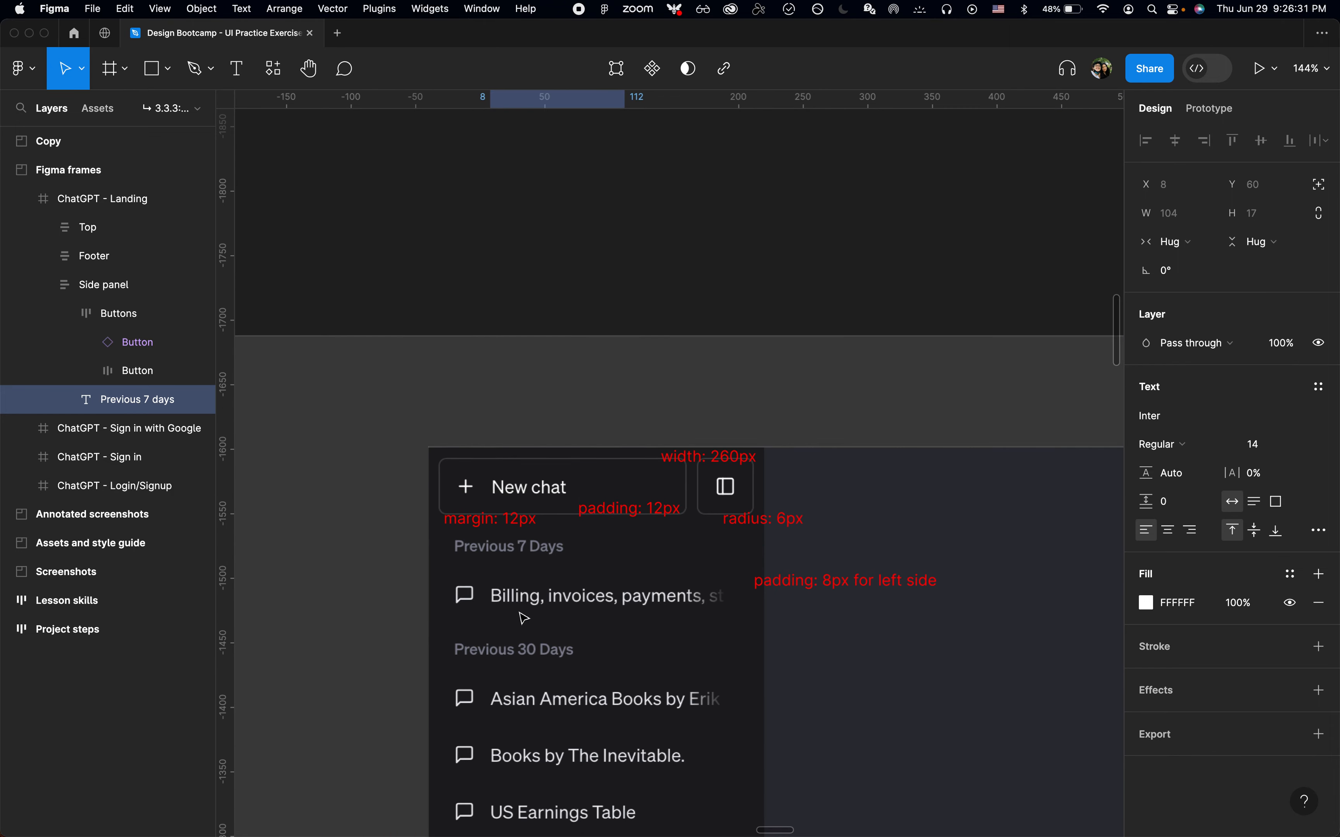
scroll(524, 619, "down", 20)
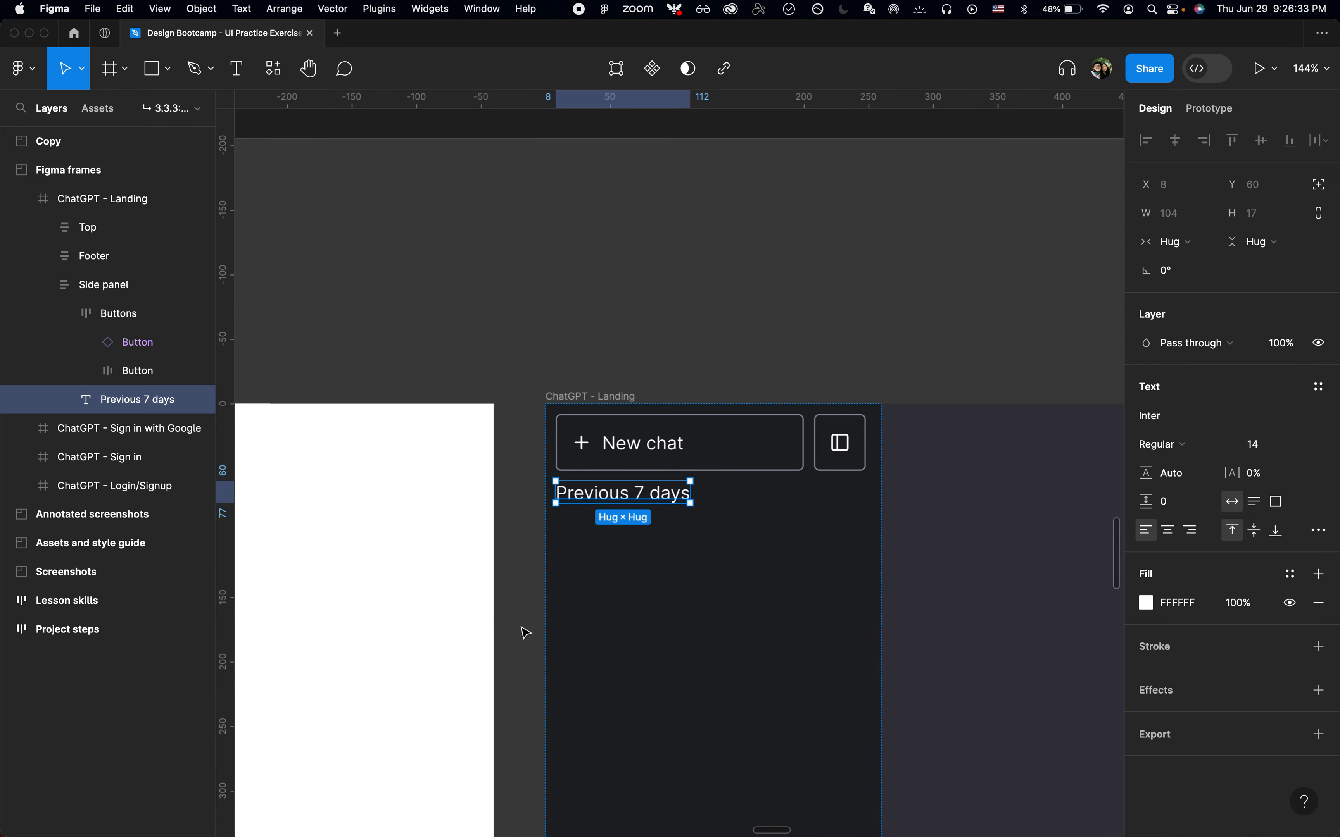
key("Return")
key("Right")
key("alt+Left")
key("shift+Right")
type("D")
key("Escape")
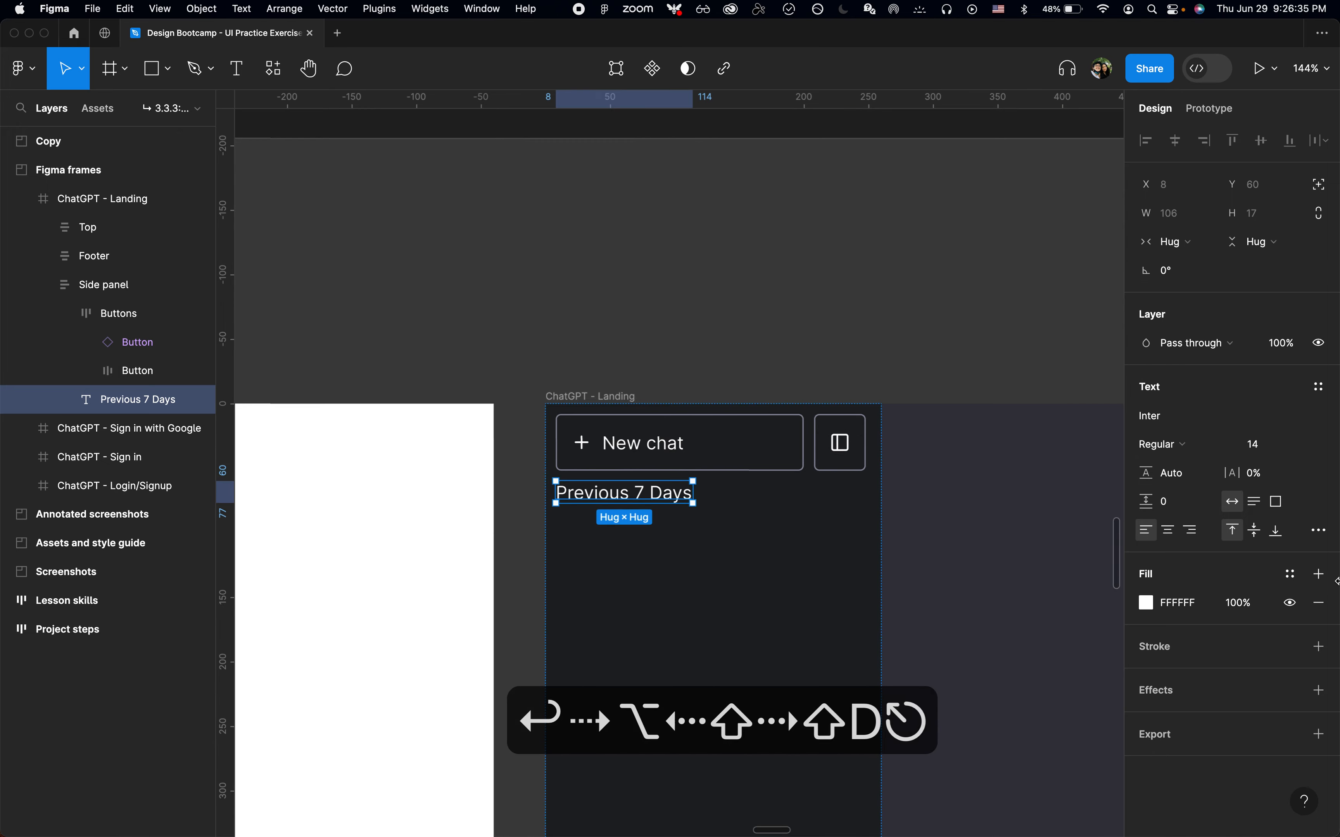
Apply the Gray color style to the label's text fill
left_click(1292, 574)
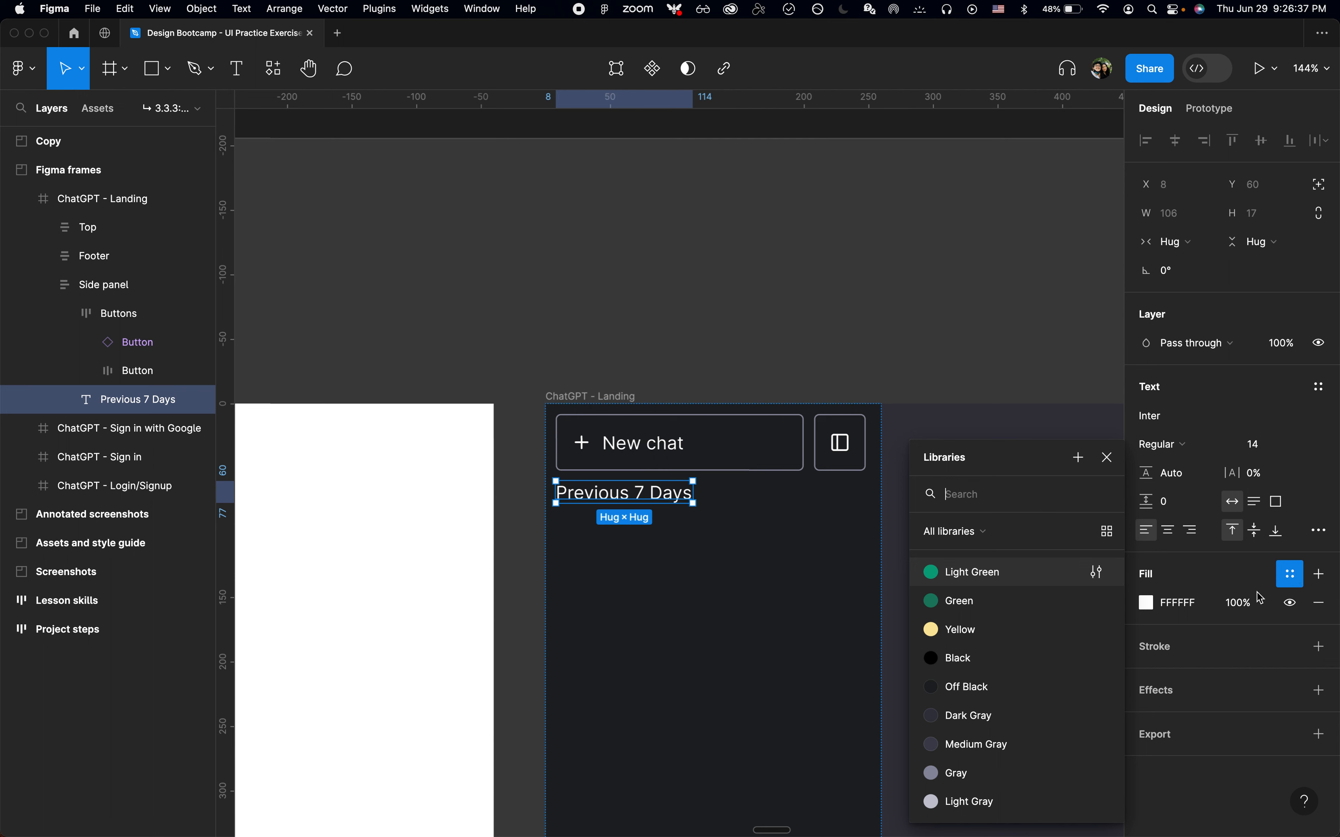
left_click(1006, 718)
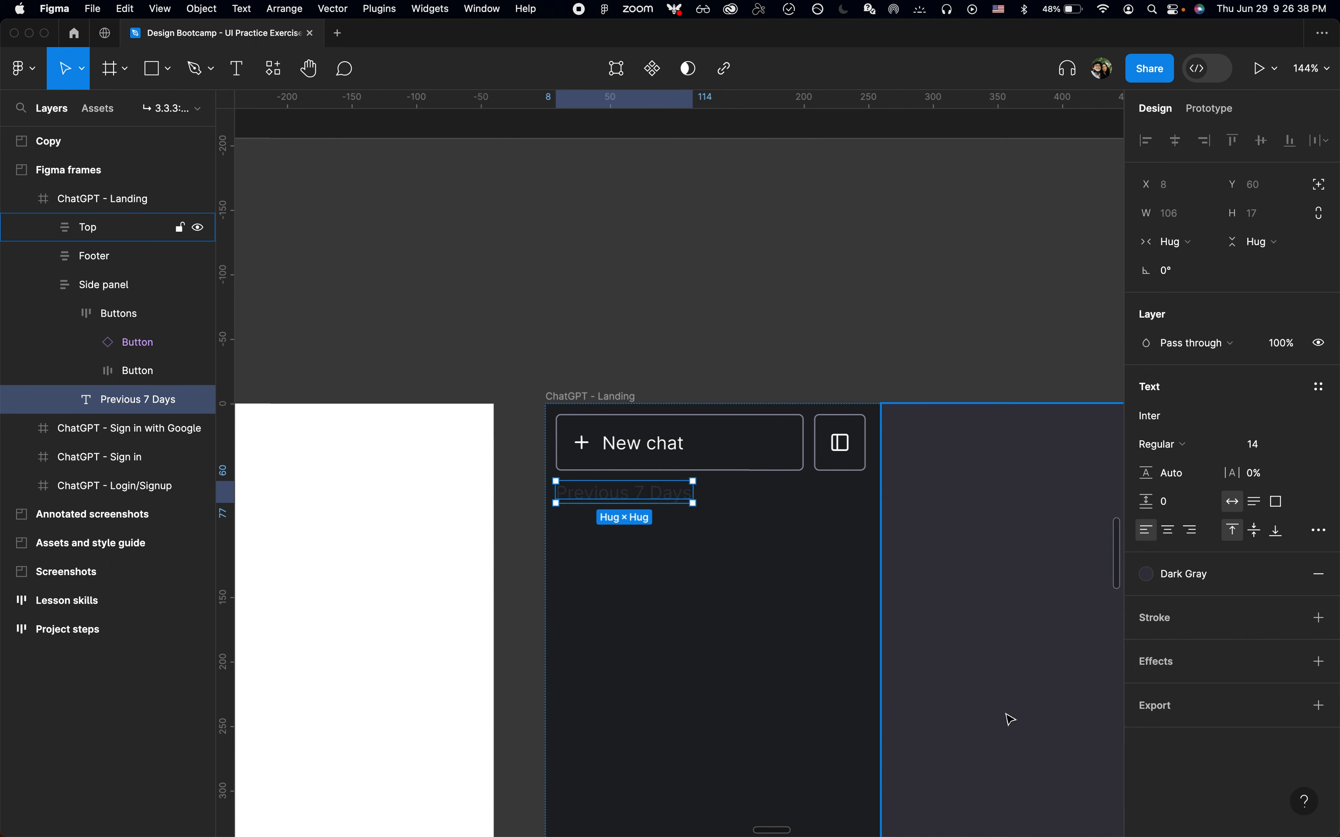
left_click(1213, 579)
left_click(1034, 776)
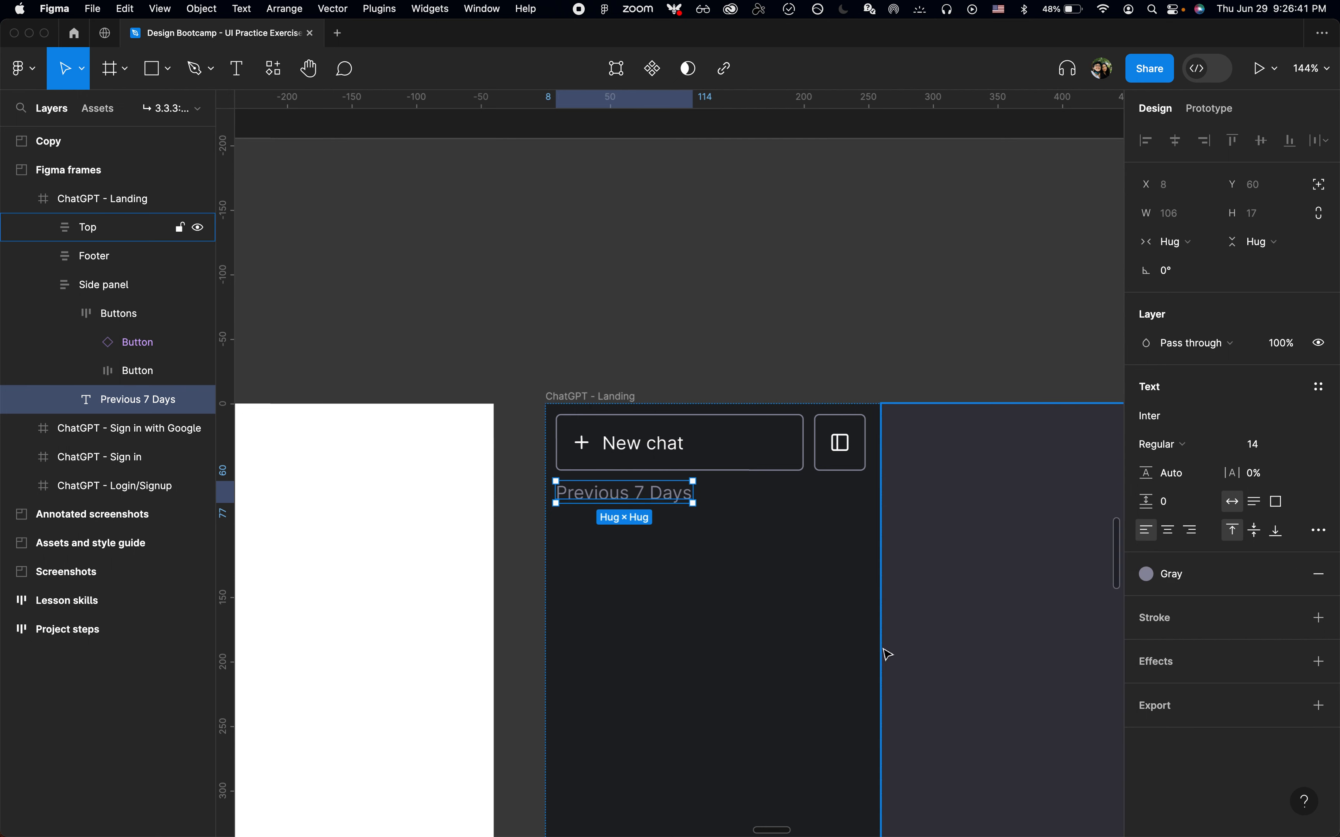
Set the Previous 7 Days label's font weight to Medium
left_click(1194, 459)
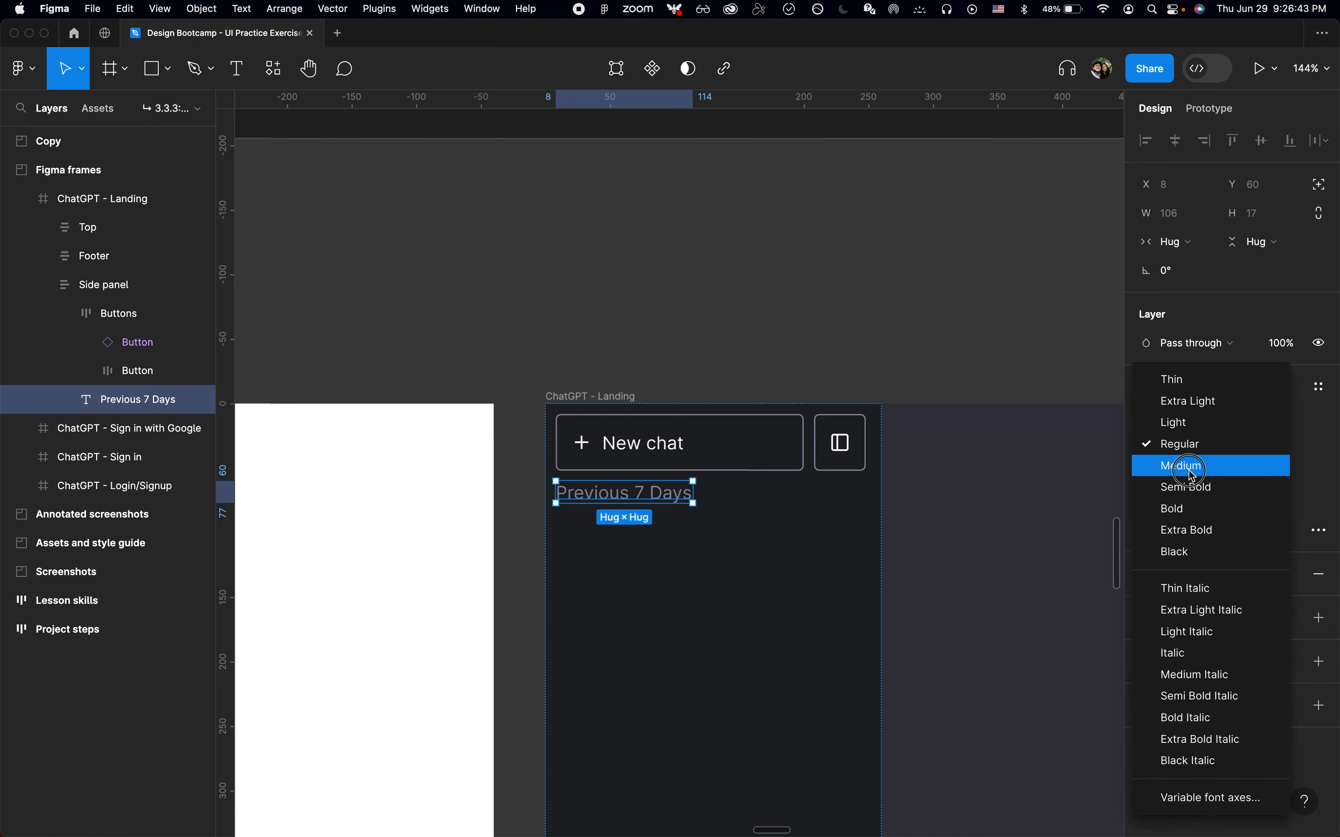
left_click(1191, 464)
scroll(714, 485, "down", 5)
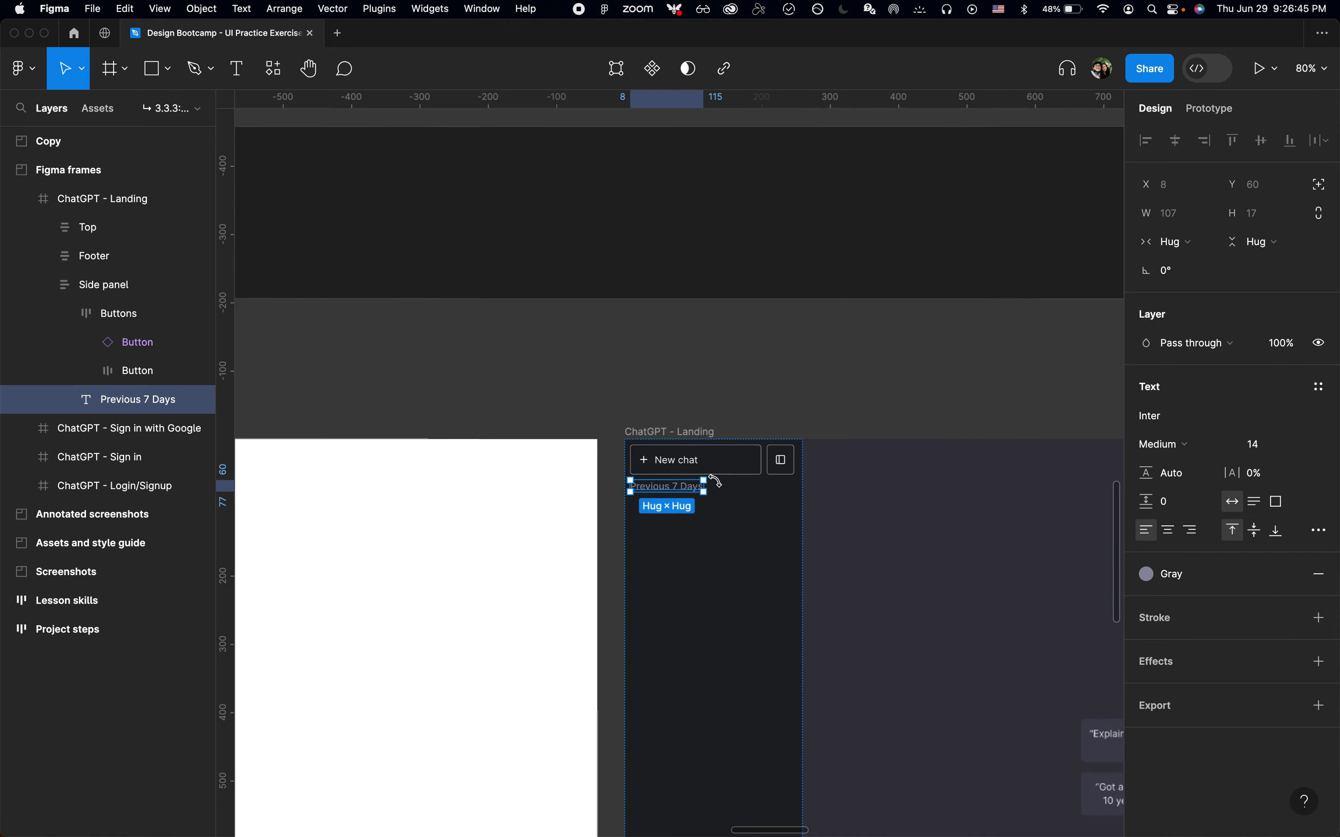
Inspect the reference ChatGPT side panel's Previous 7 Days heading for its padding and dimensions
scroll(720, 486, "up", 2)
scroll(718, 485, "down", 15)
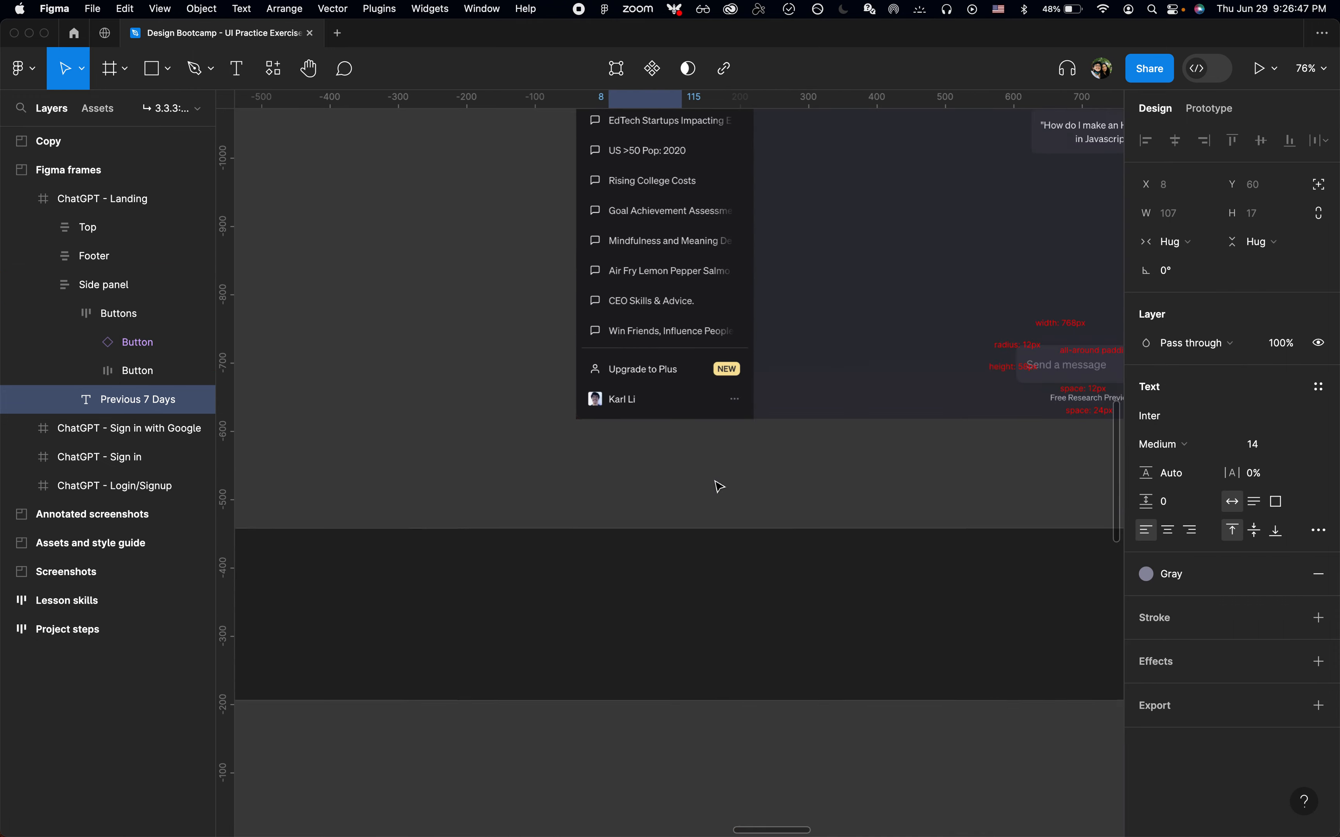
scroll(741, 533, "up", 5)
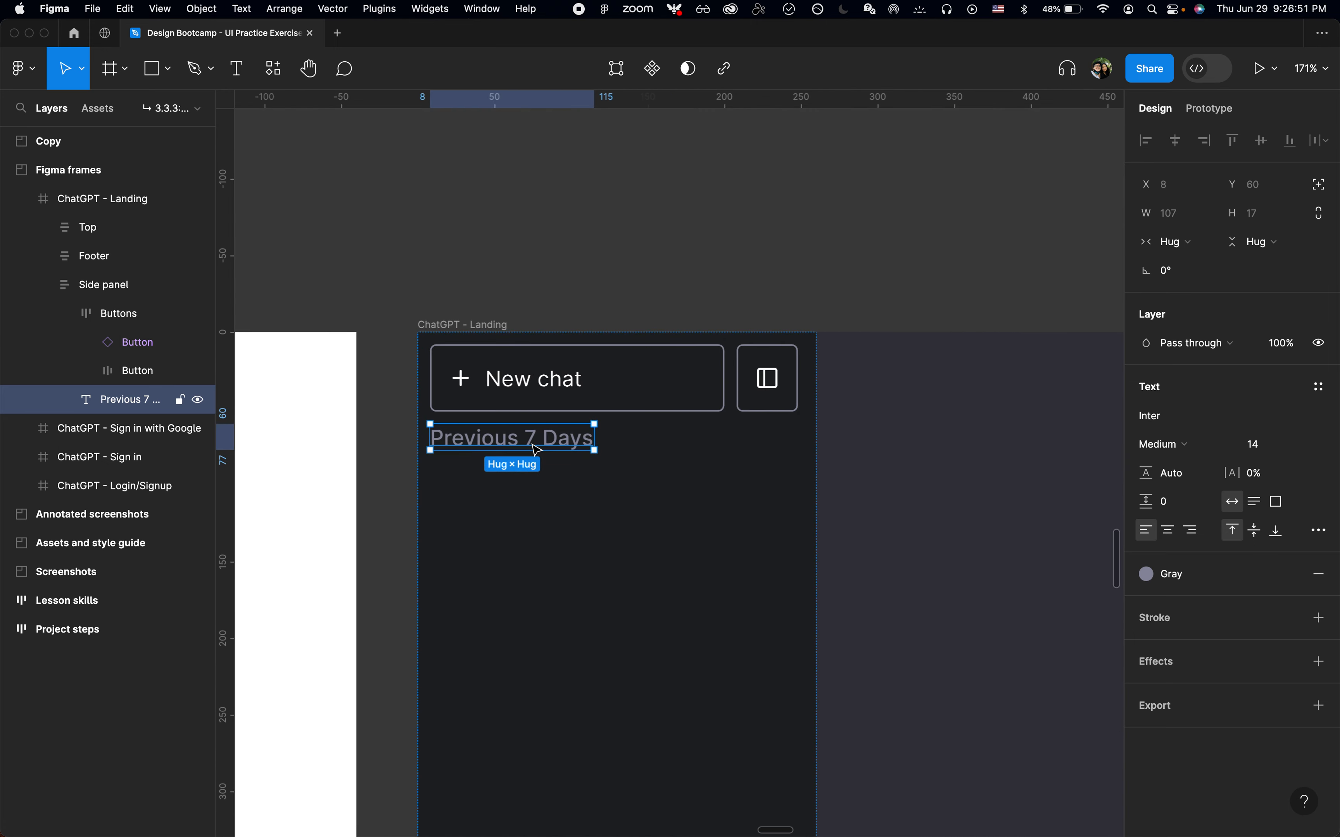
scroll(536, 450, "up", 15)
key("super+Tab")
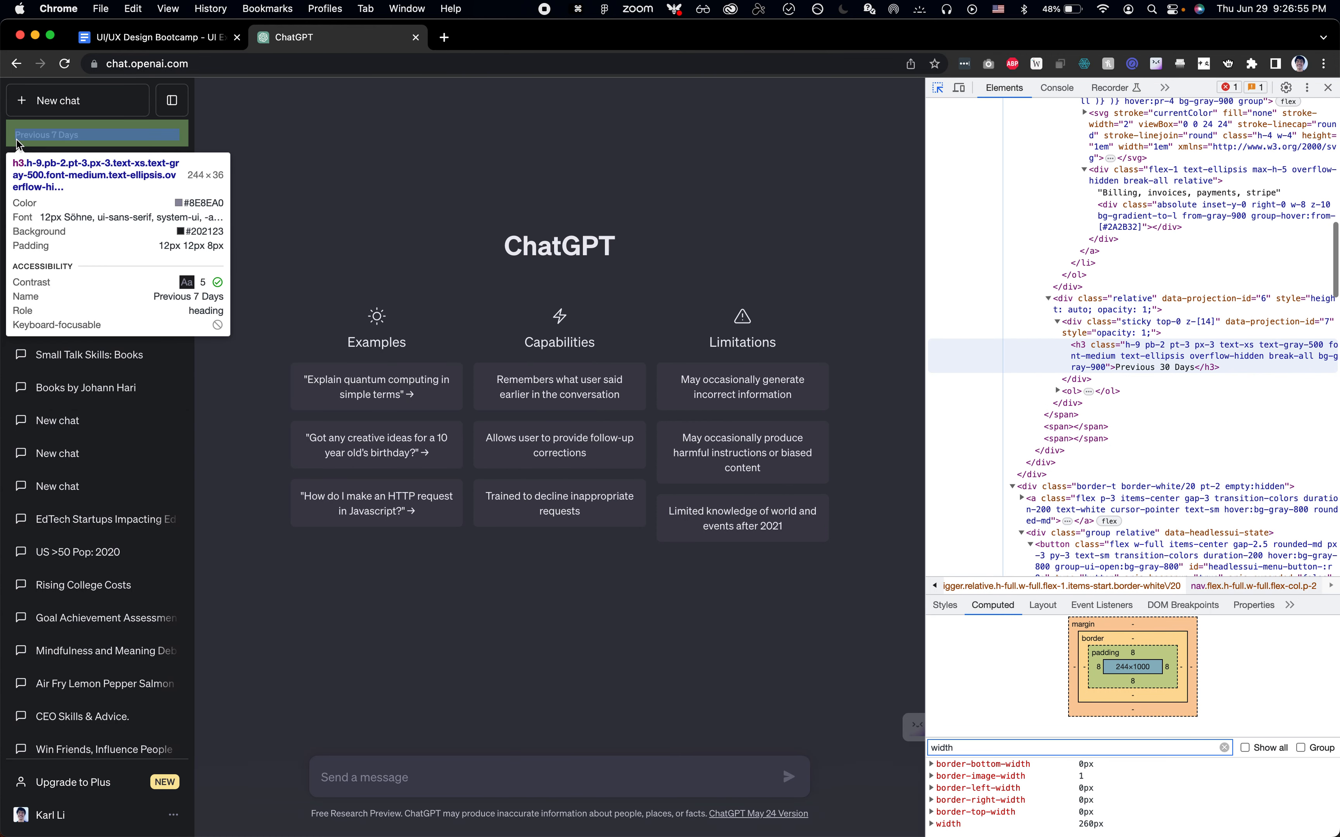
left_click(93, 144)
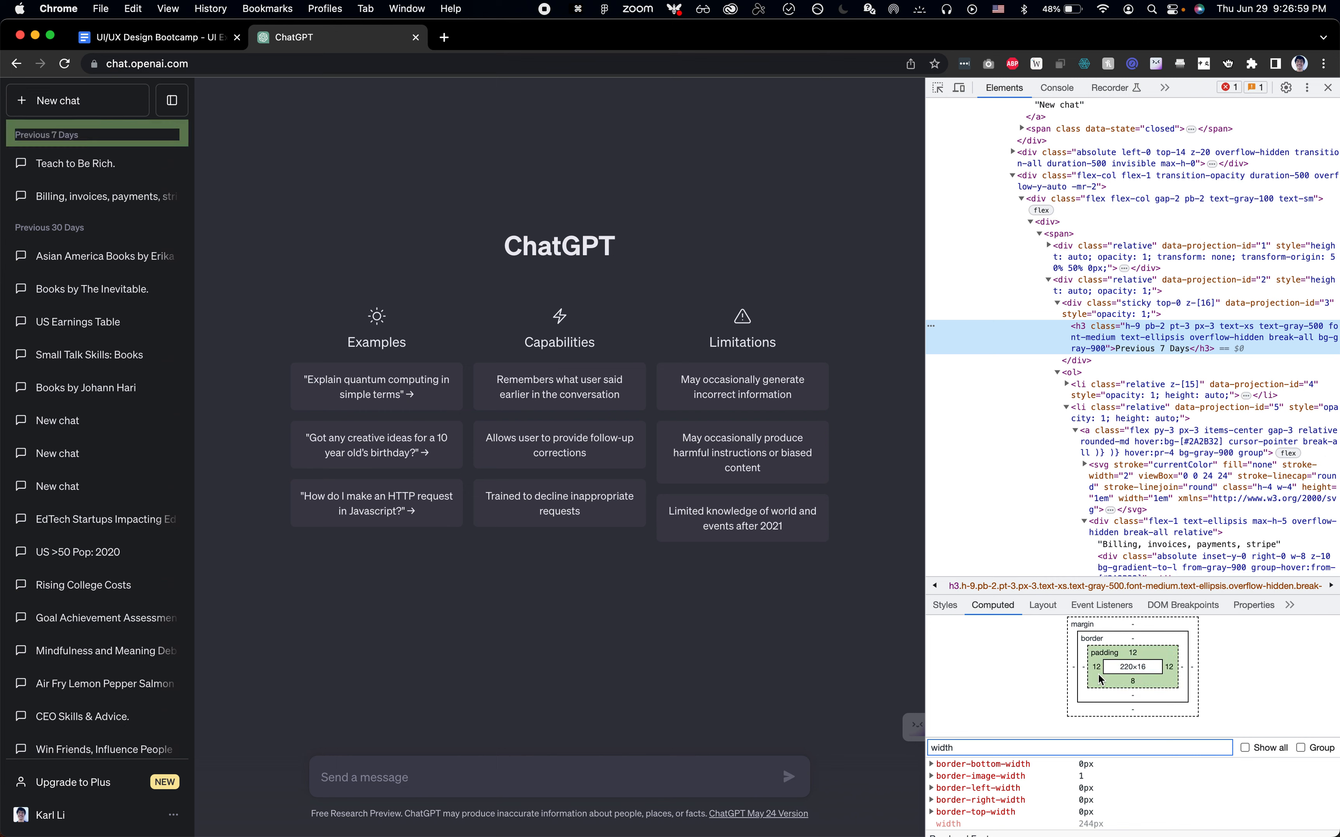
key("super+Tab")
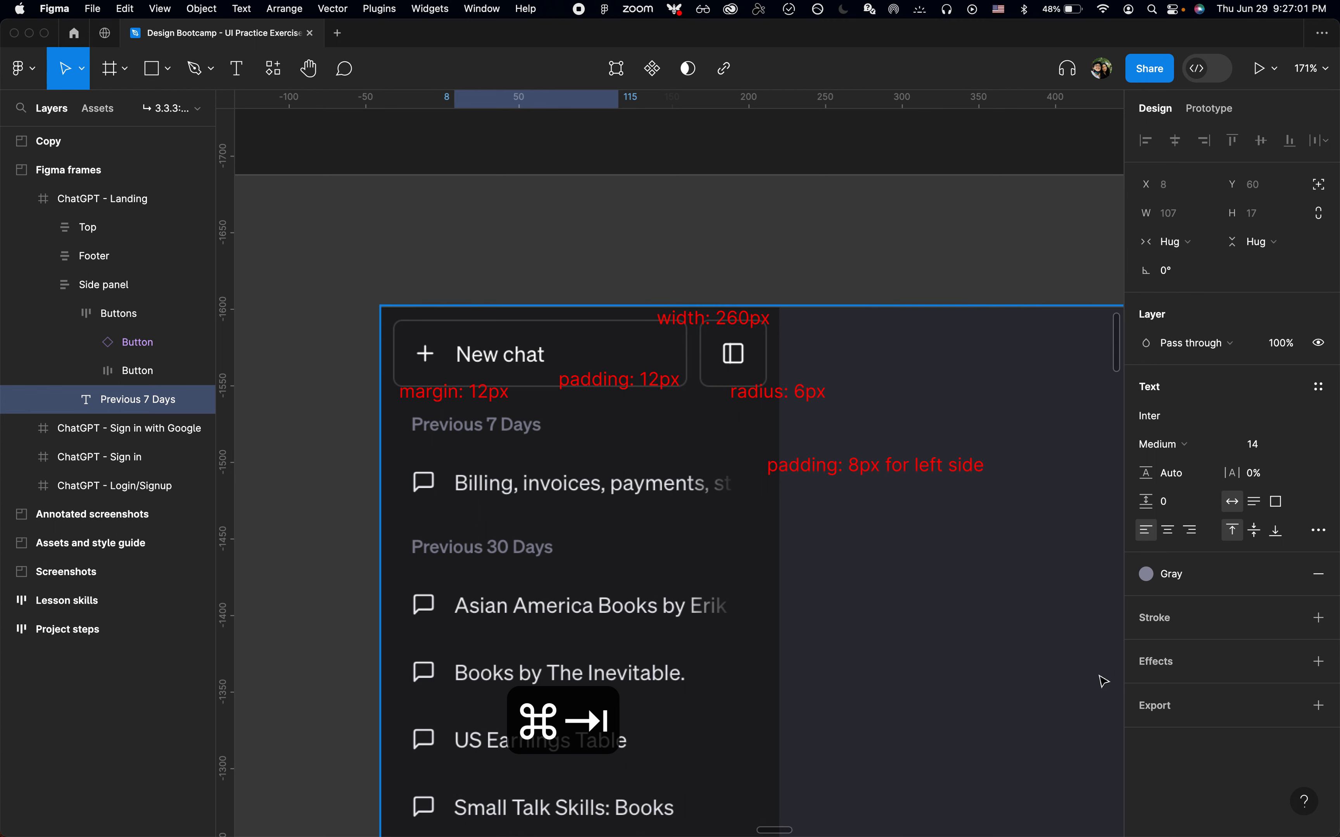
scroll(970, 574, "down", 10)
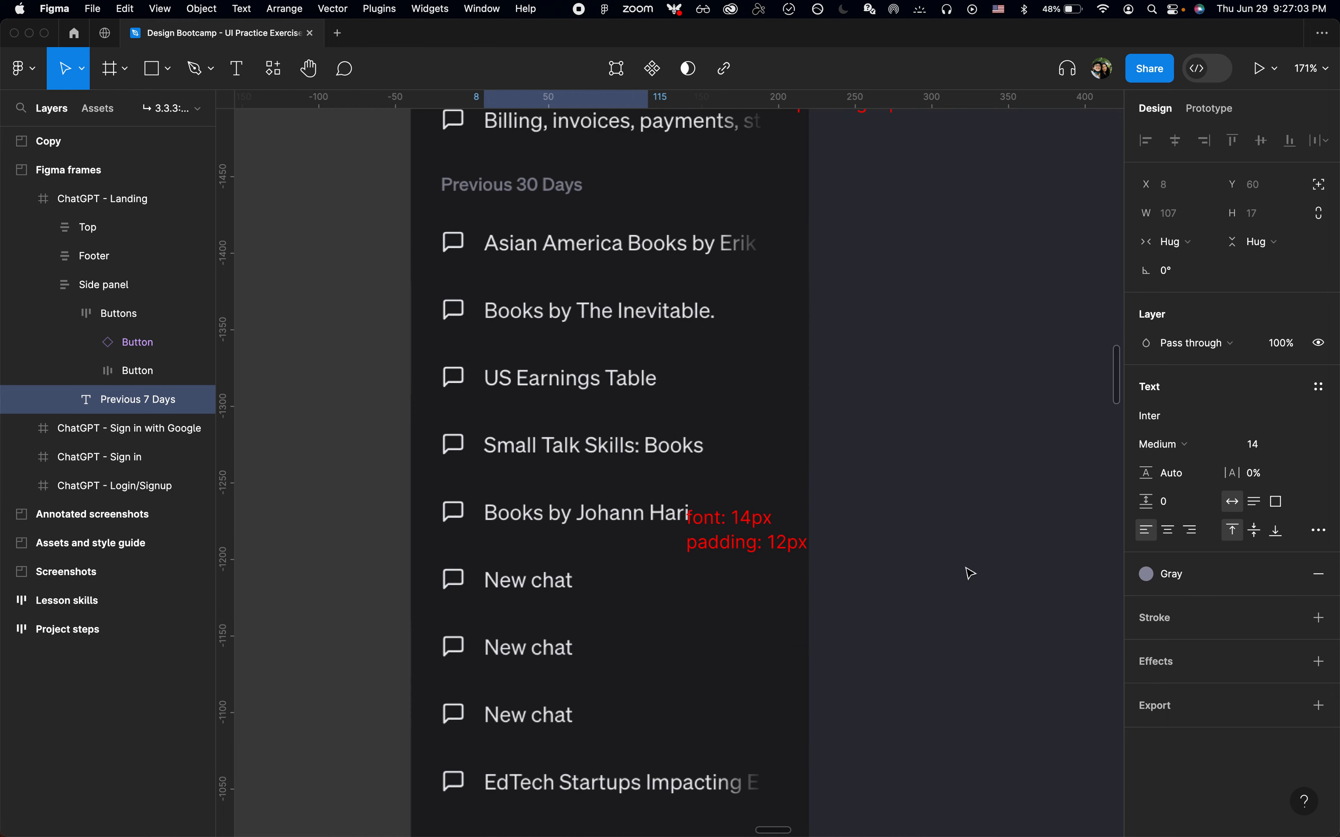
Wrap the Previous 7 Days text in an auto layout frame and rename the frame Label
key("shift+a")
key("shift+2")
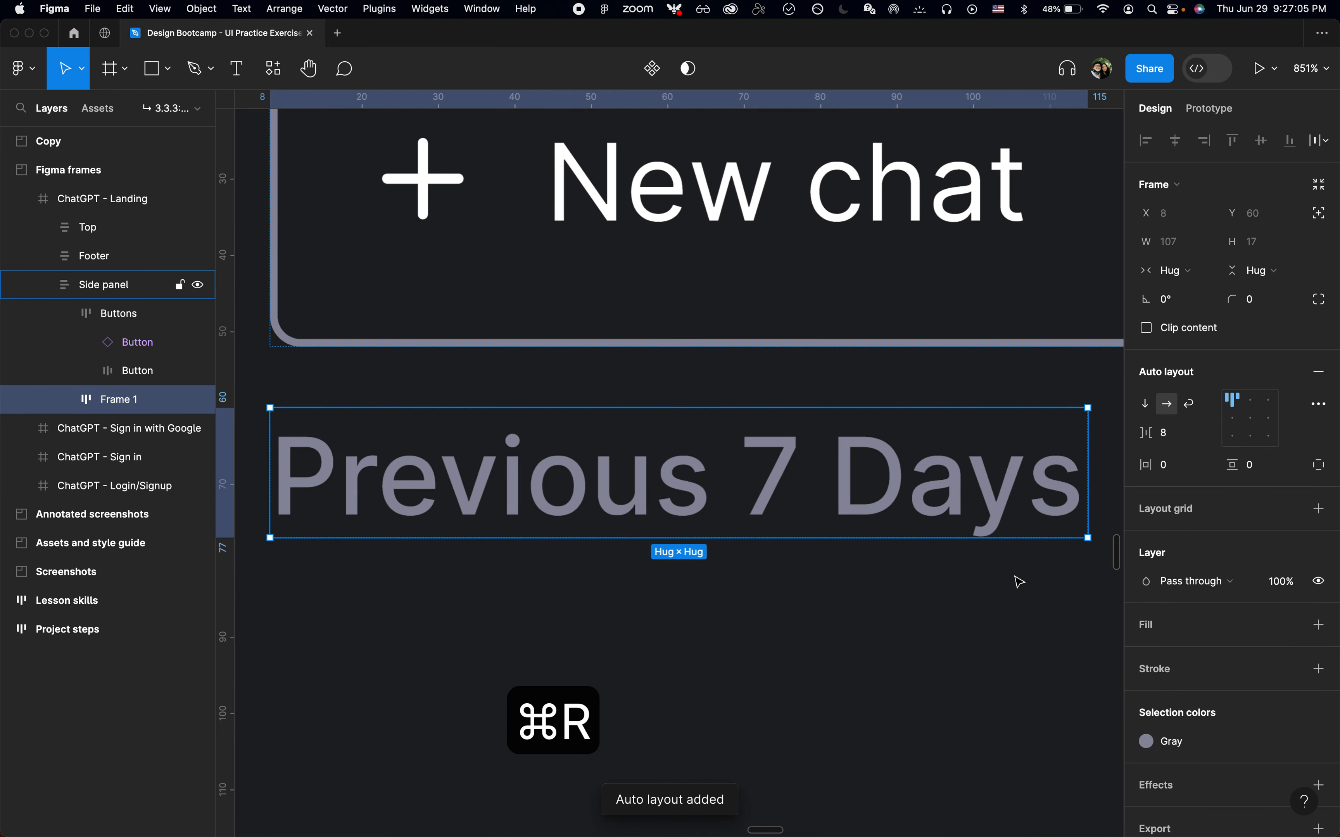
key("super+r")
type("Label")
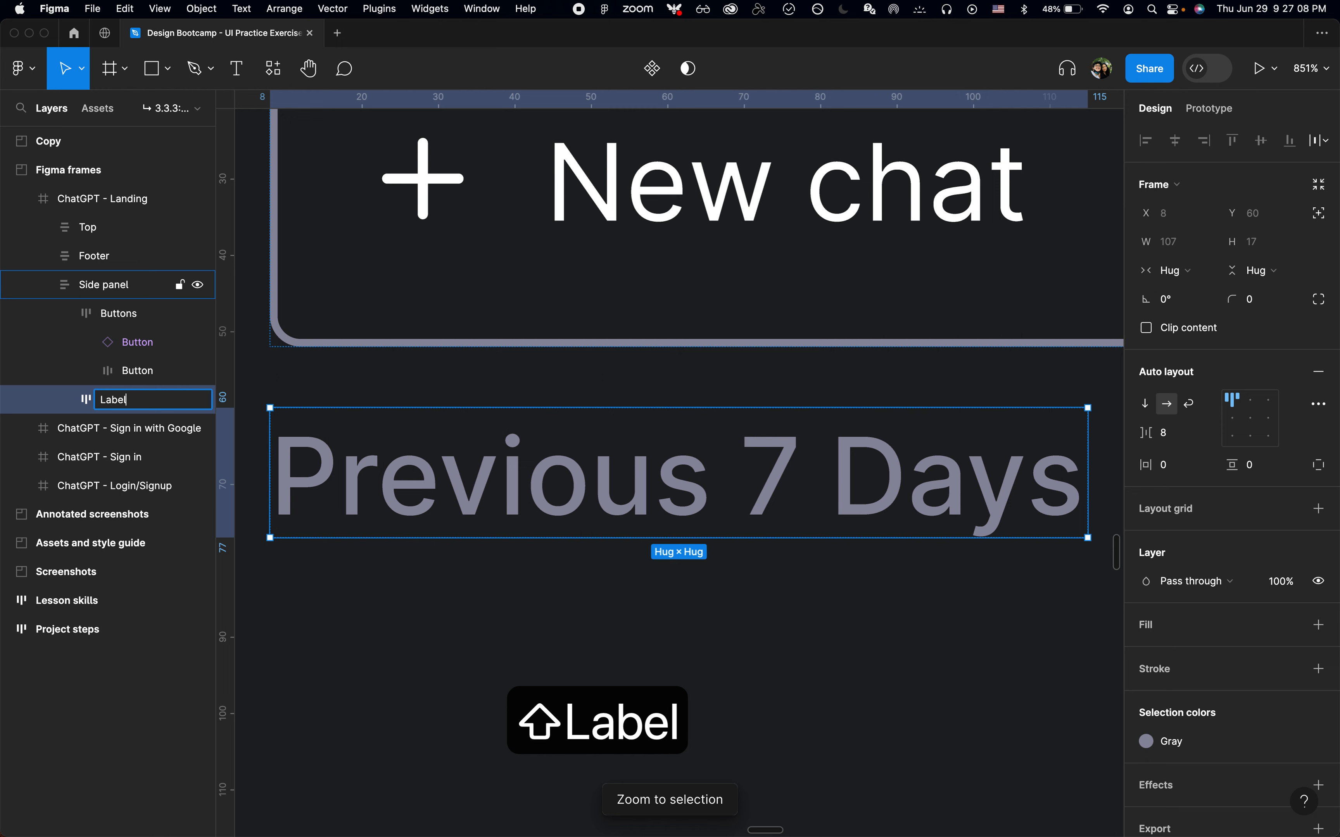
key("Return")
key("super+r")
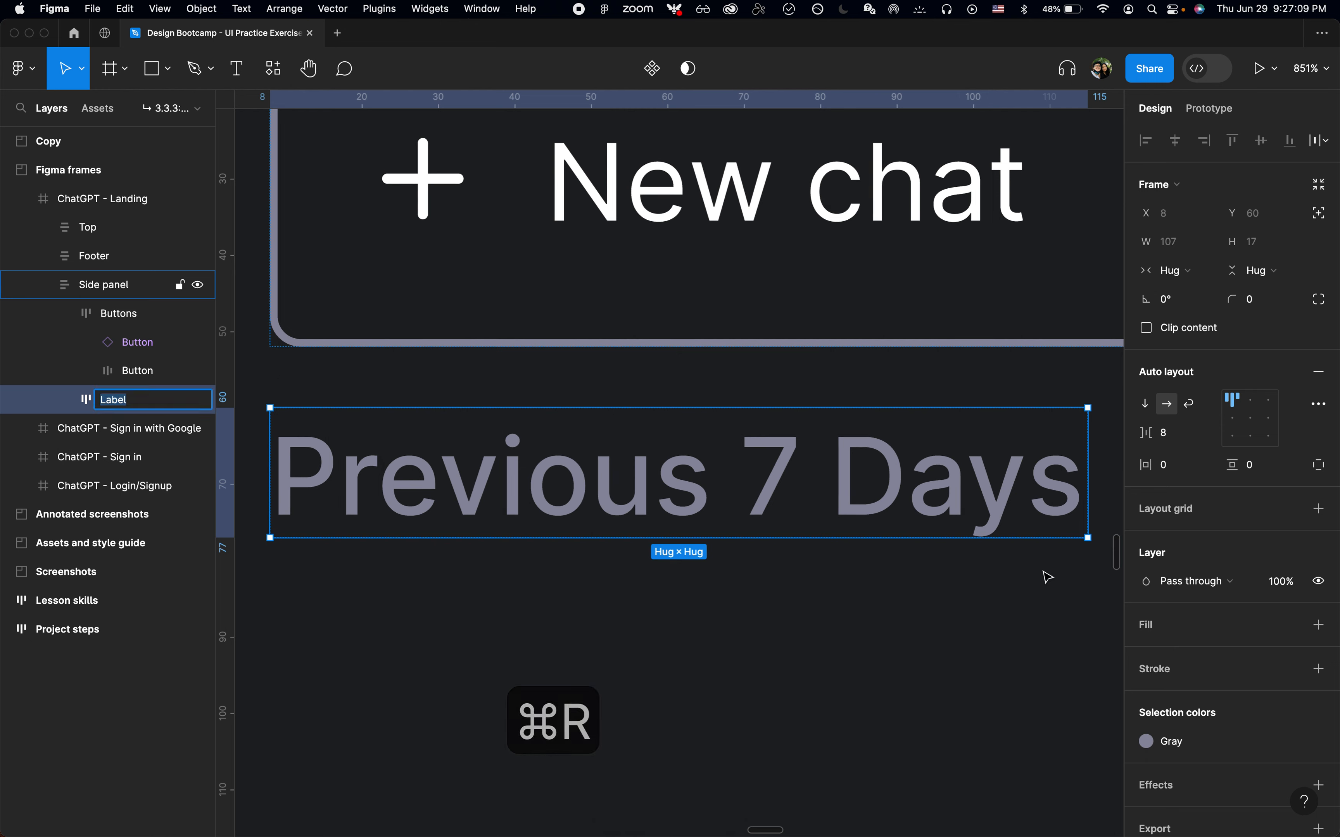
key("Right")
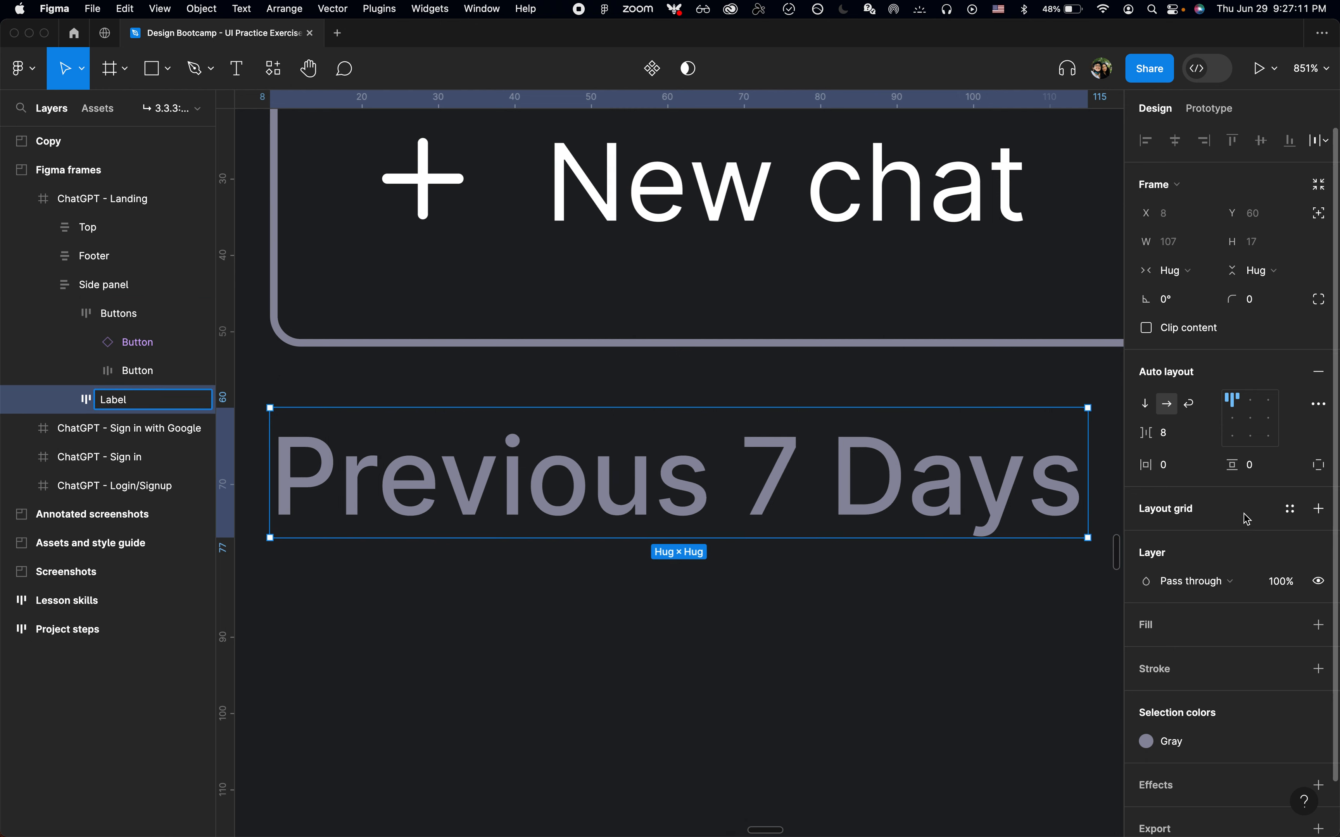
Set the Label frame's padding to 12 on the sides and top and 8 on the bottom
left_click(1196, 477)
type("12")
key("Return")
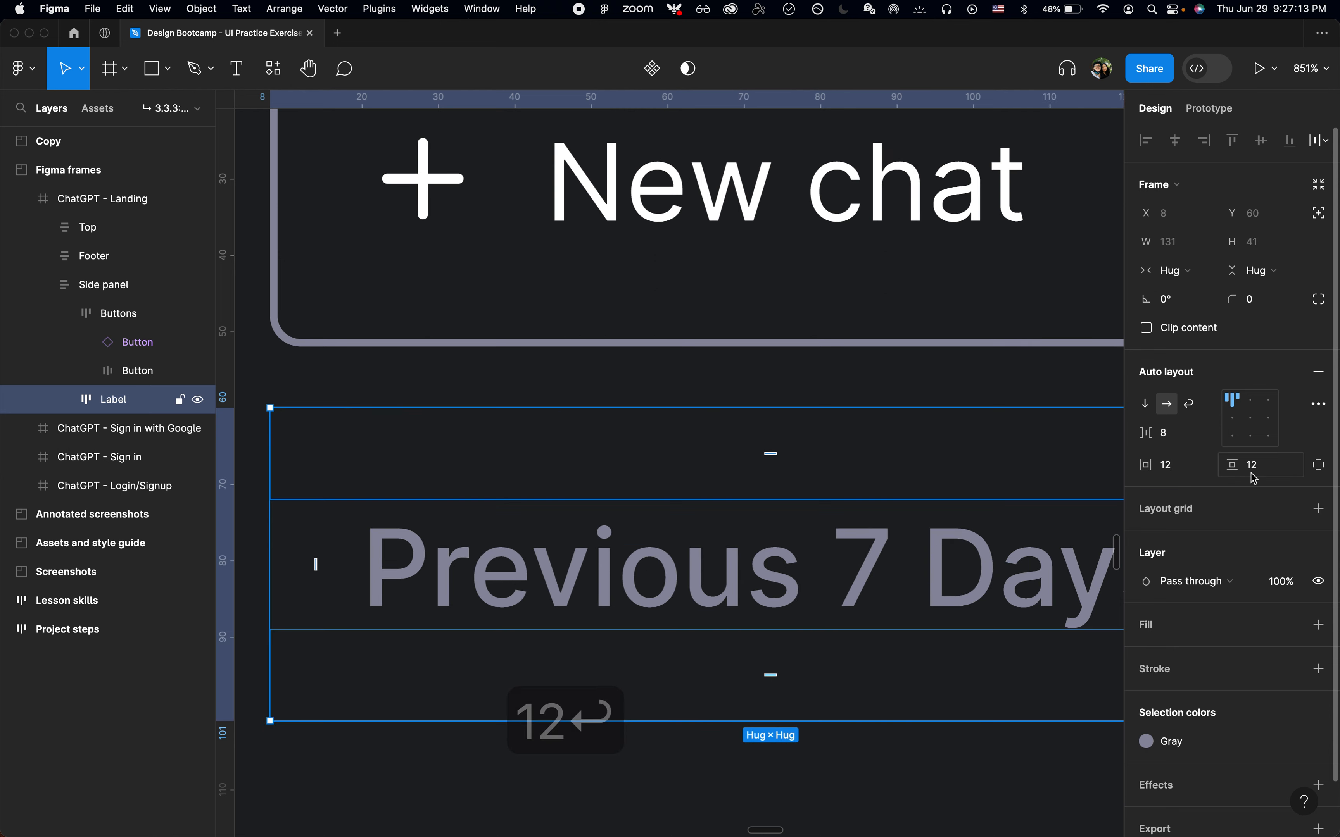
left_click(1321, 470)
left_click(1281, 499)
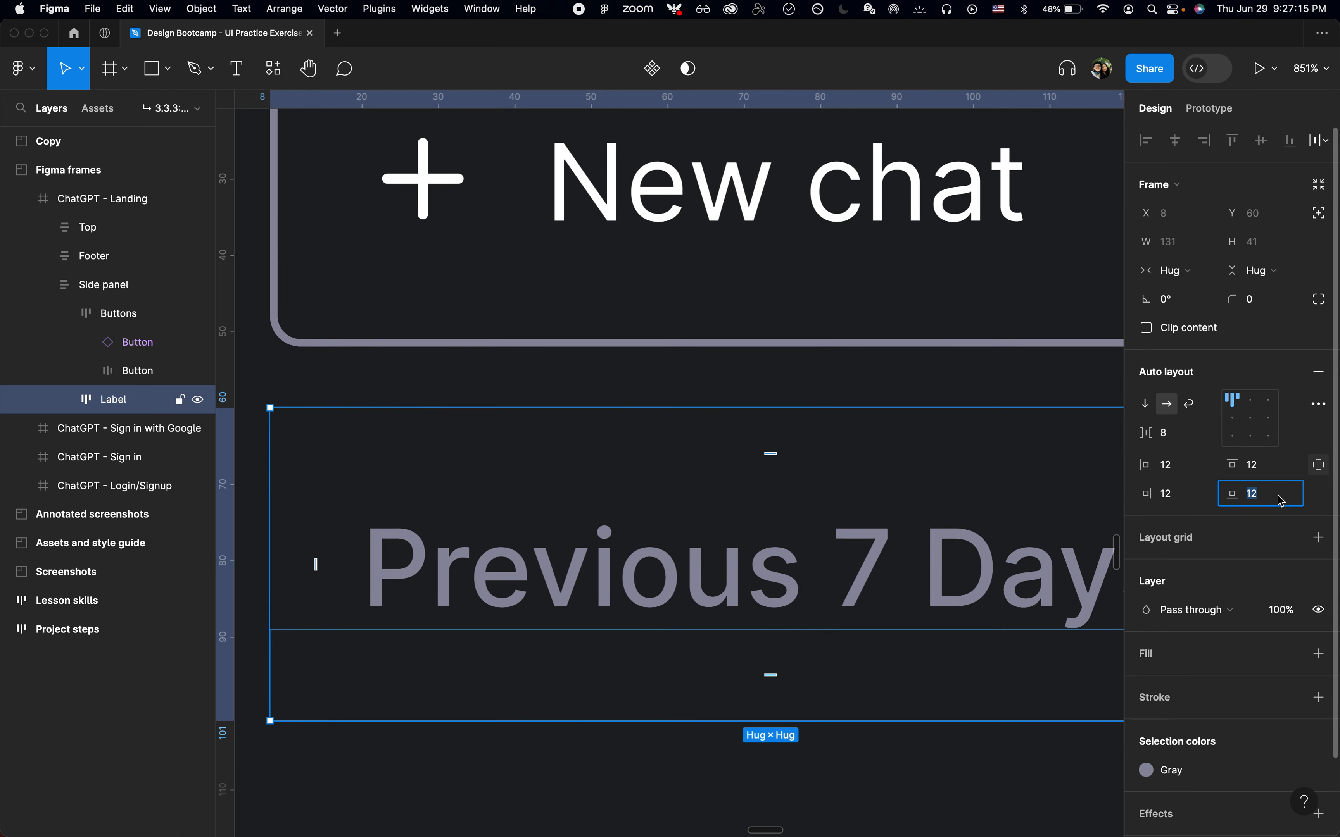
type("8")
key("Return")
Set the Label frame's width to Fill container, matching the reference heading
key("shift+2")
key("super+Tab")
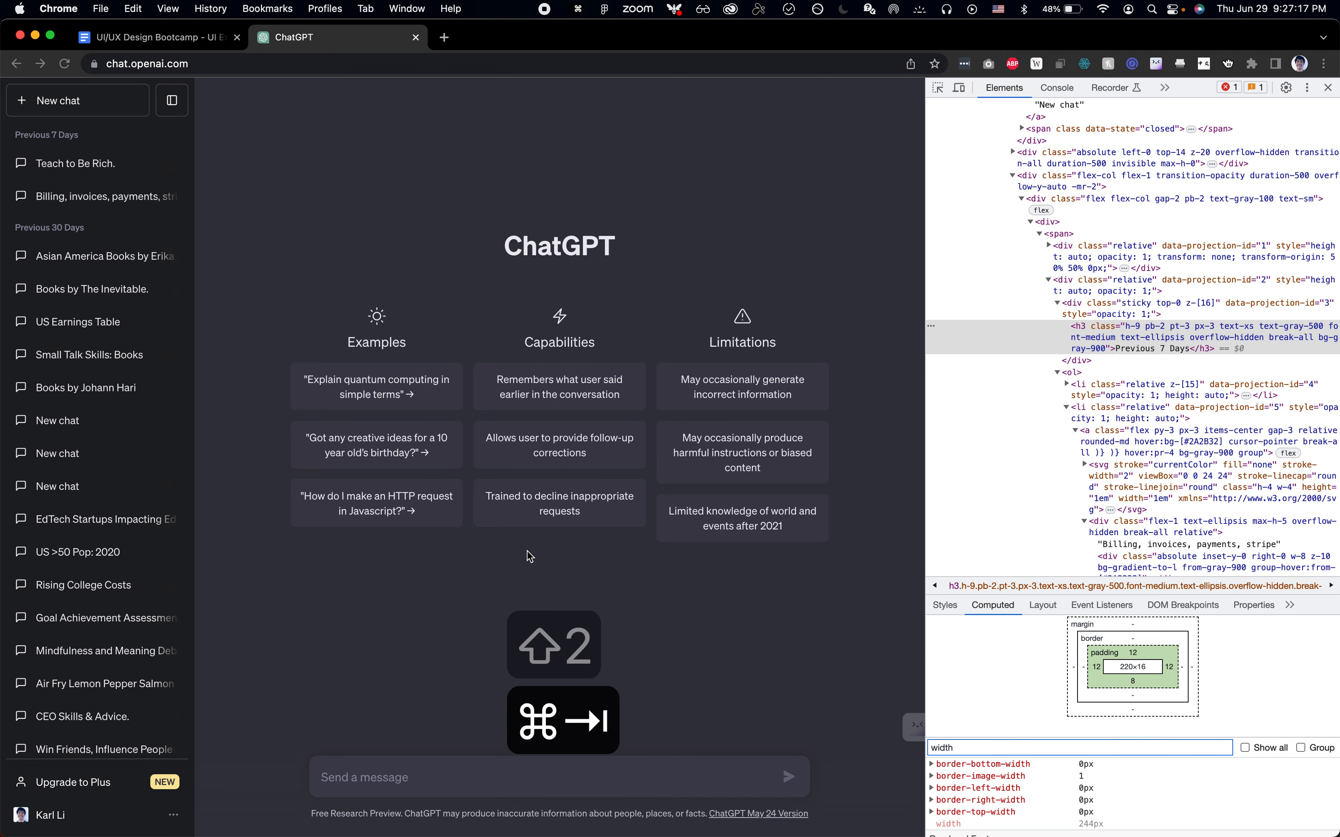
key("shift+super+c")
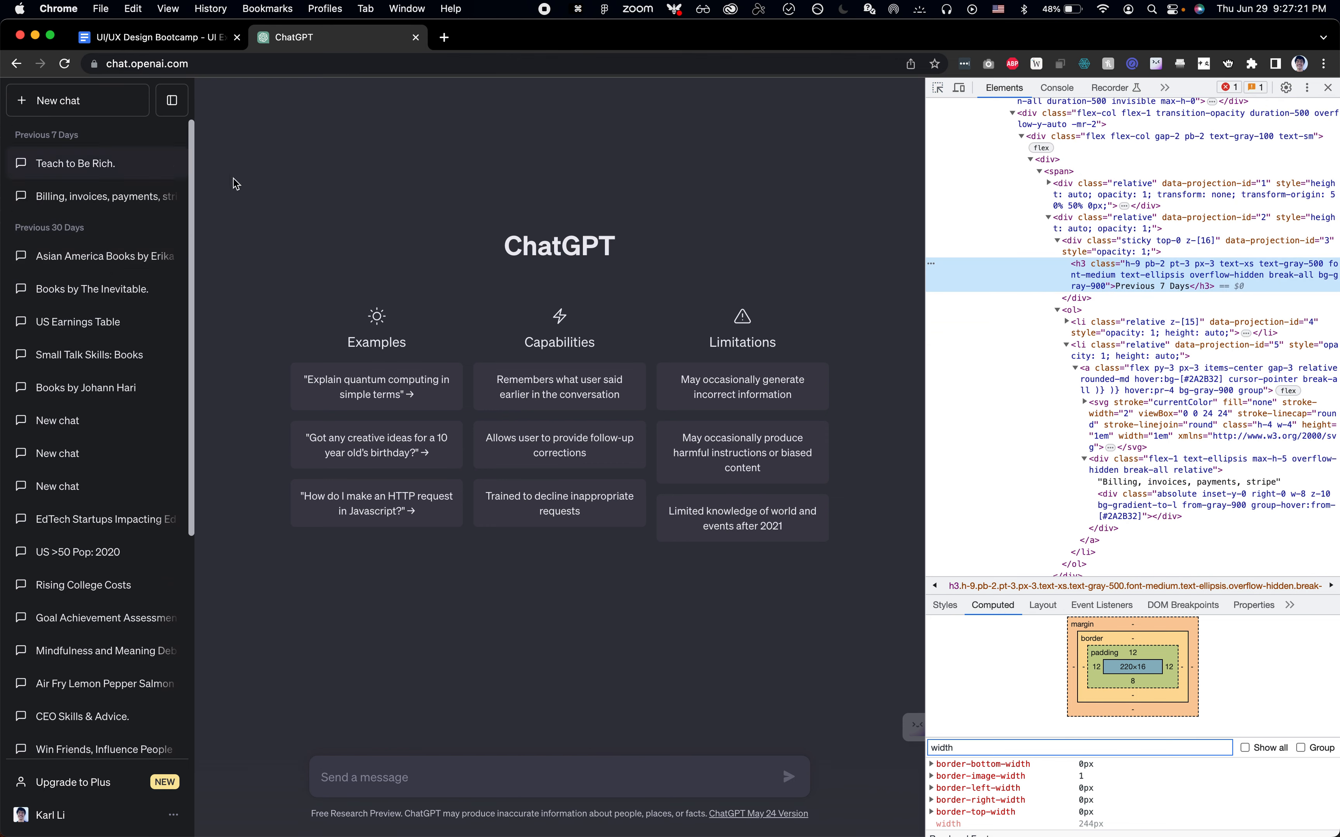
key("super+Tab")
left_click(1173, 279)
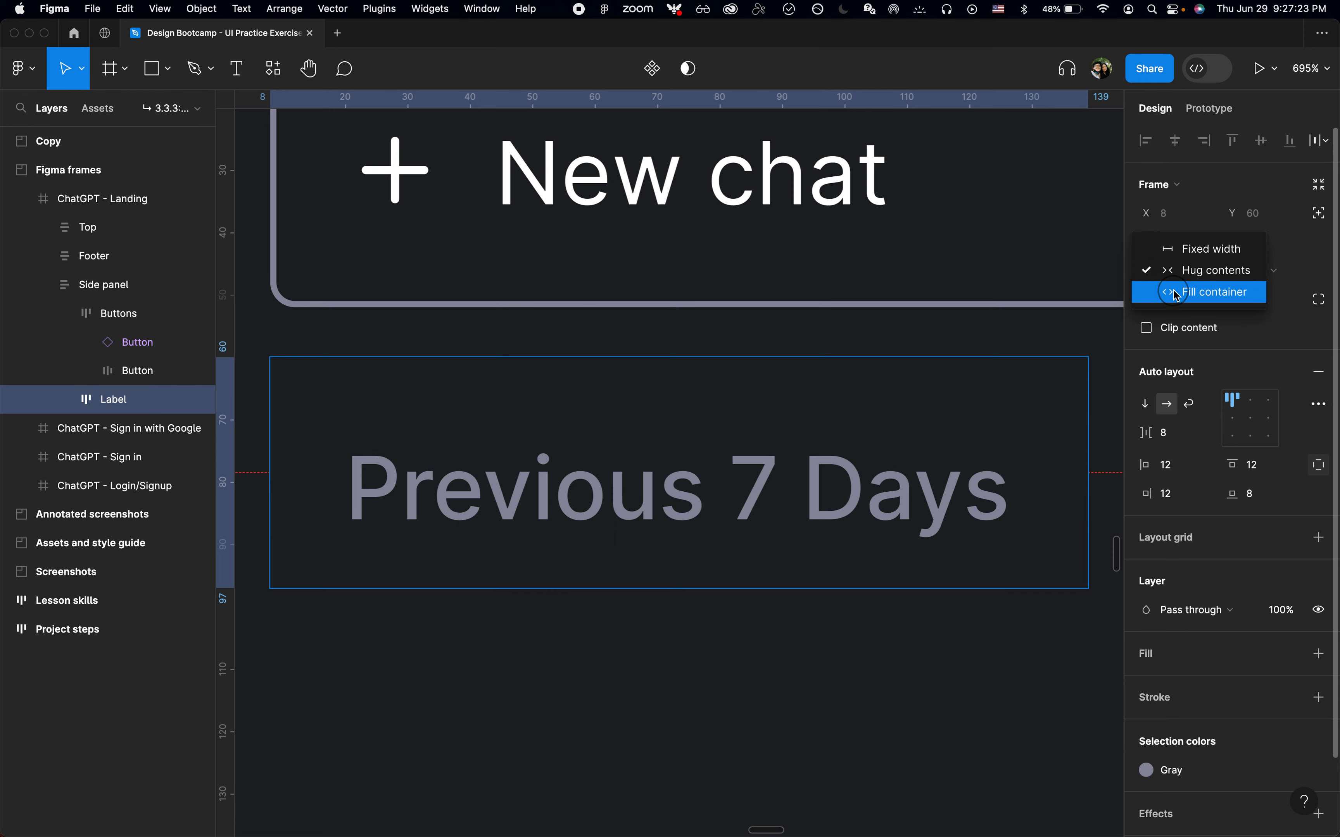
left_click(1173, 292)
key("shift+2")
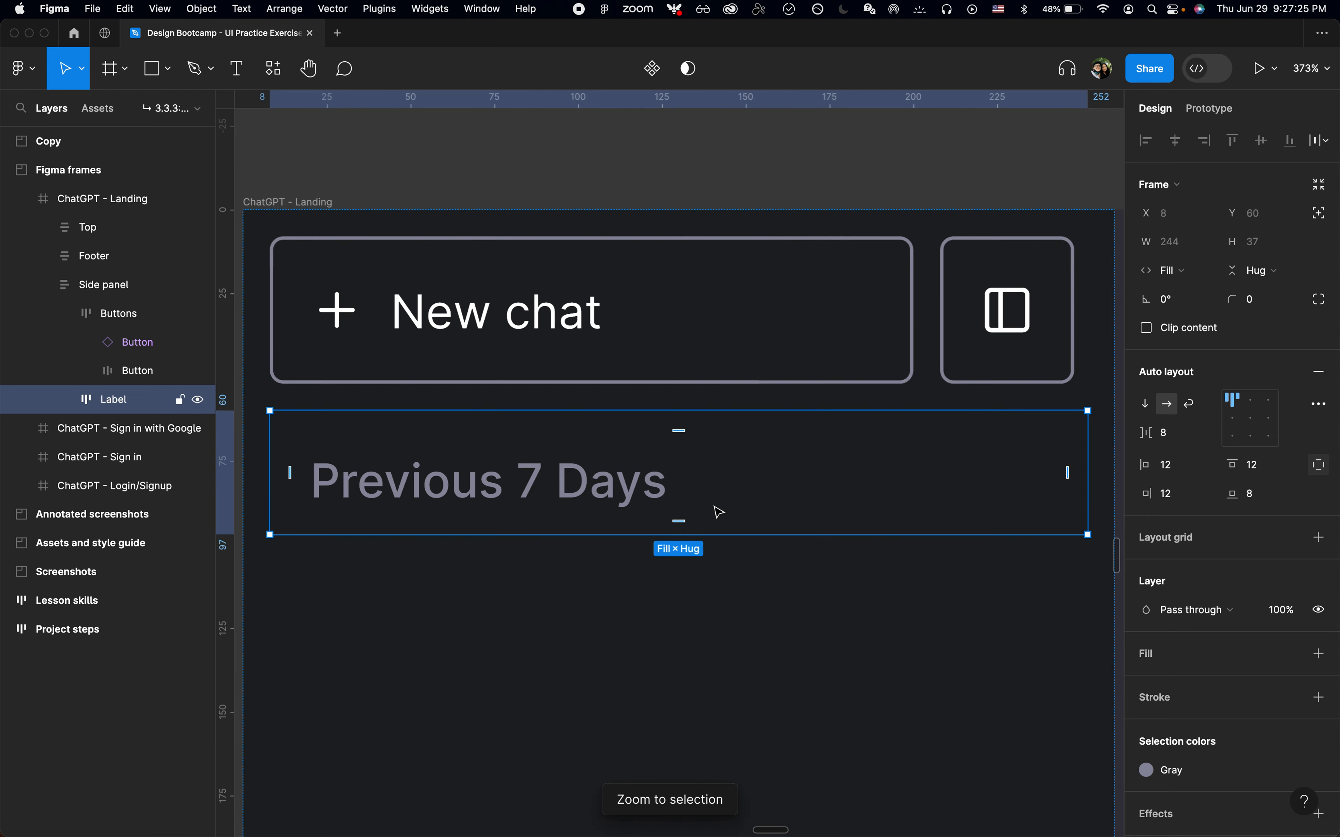
Duplicate the Label frame below itself and change the copy's text to Previous 30 Days
scroll(715, 511, "down", 3)
key("super+d")
double_click(607, 517)
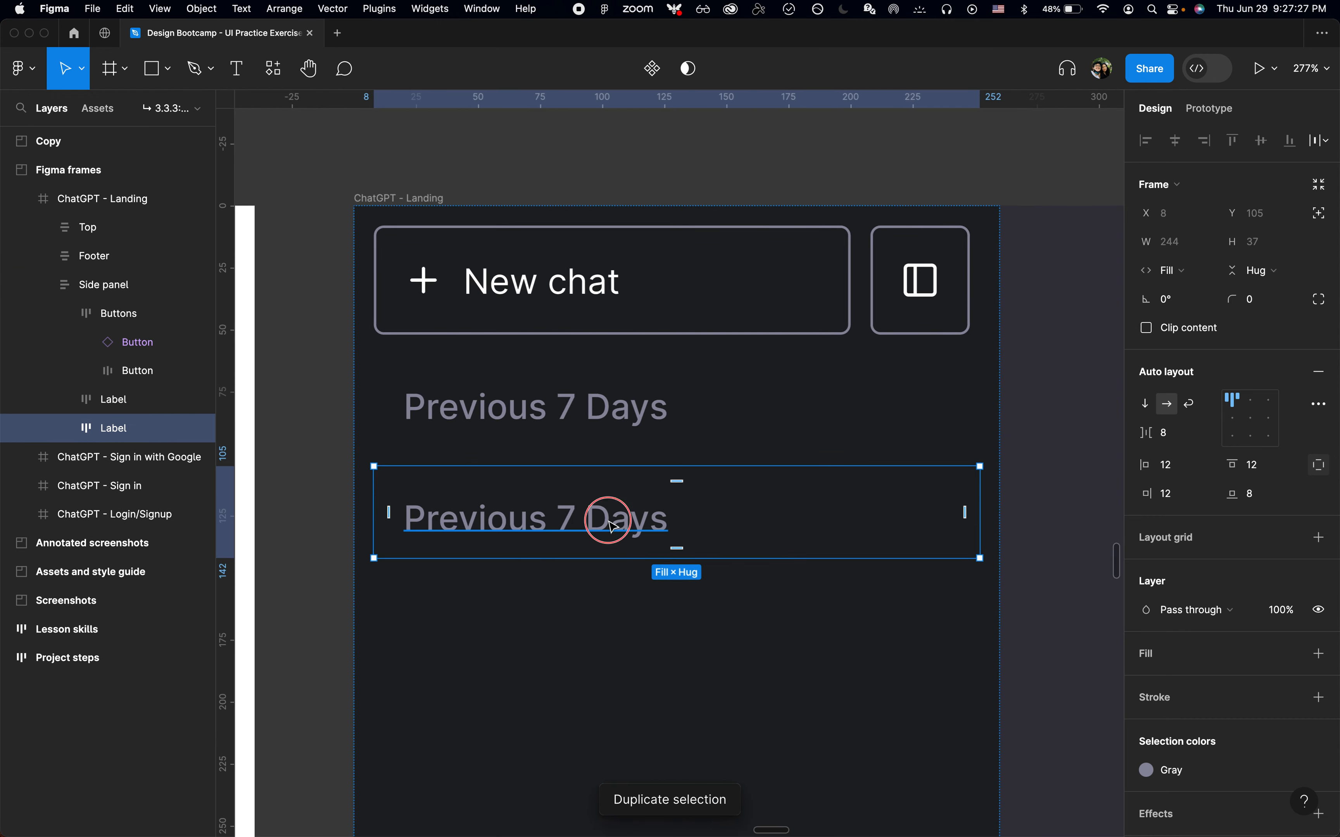
left_click(556, 518)
key("shift+Right")
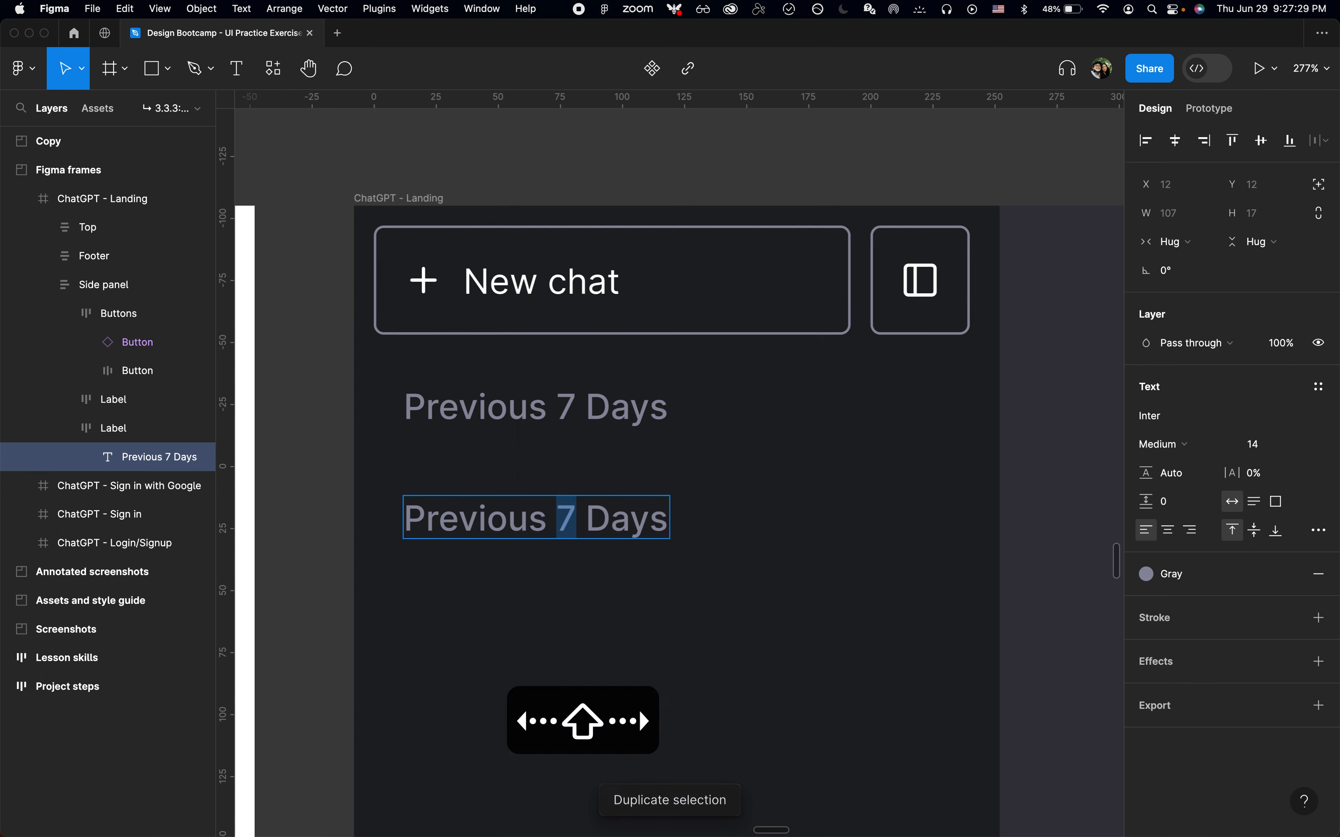
type("3")
key("super+Tab")
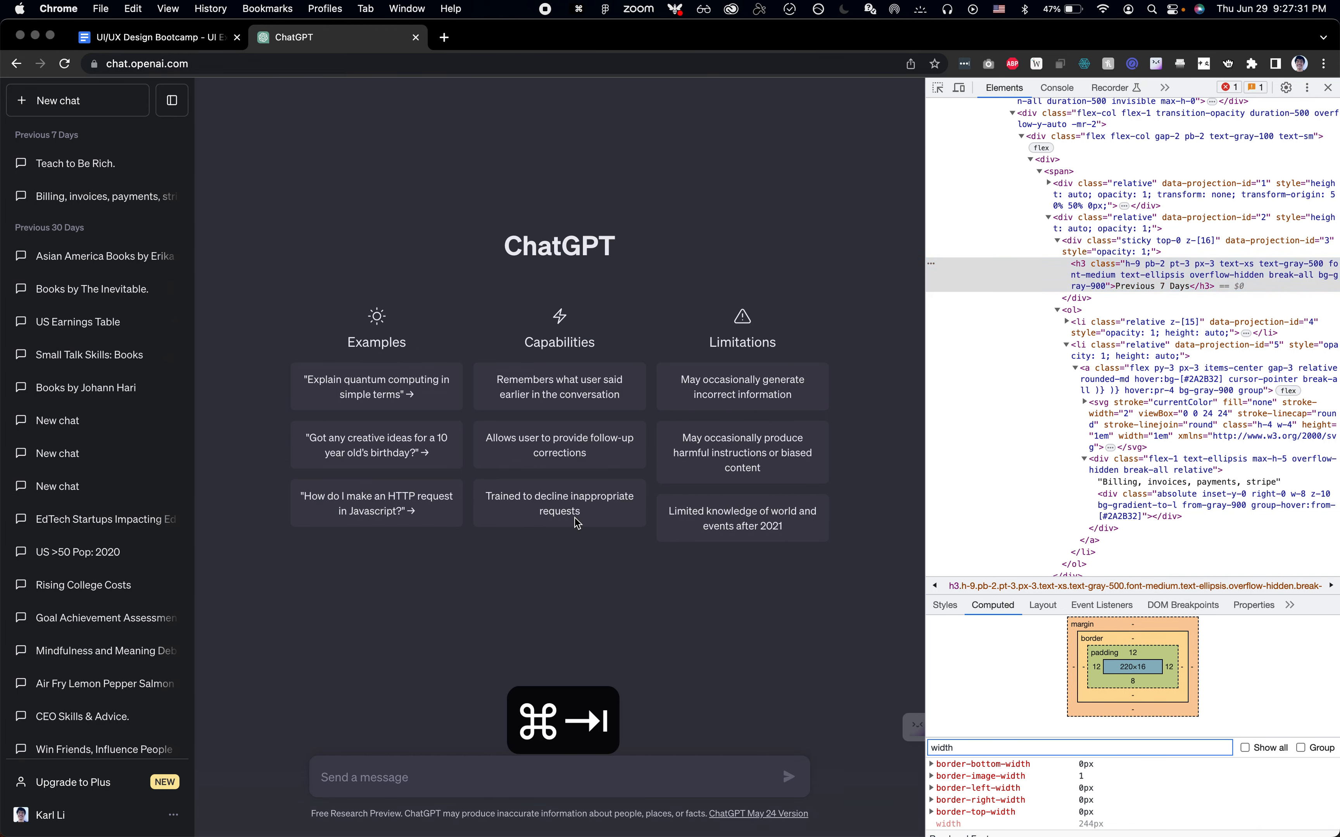
key("super+Tab")
type("0")
Examine the reference ChatGPT chat history items for their padding, size and font specs
left_click(147, 408)
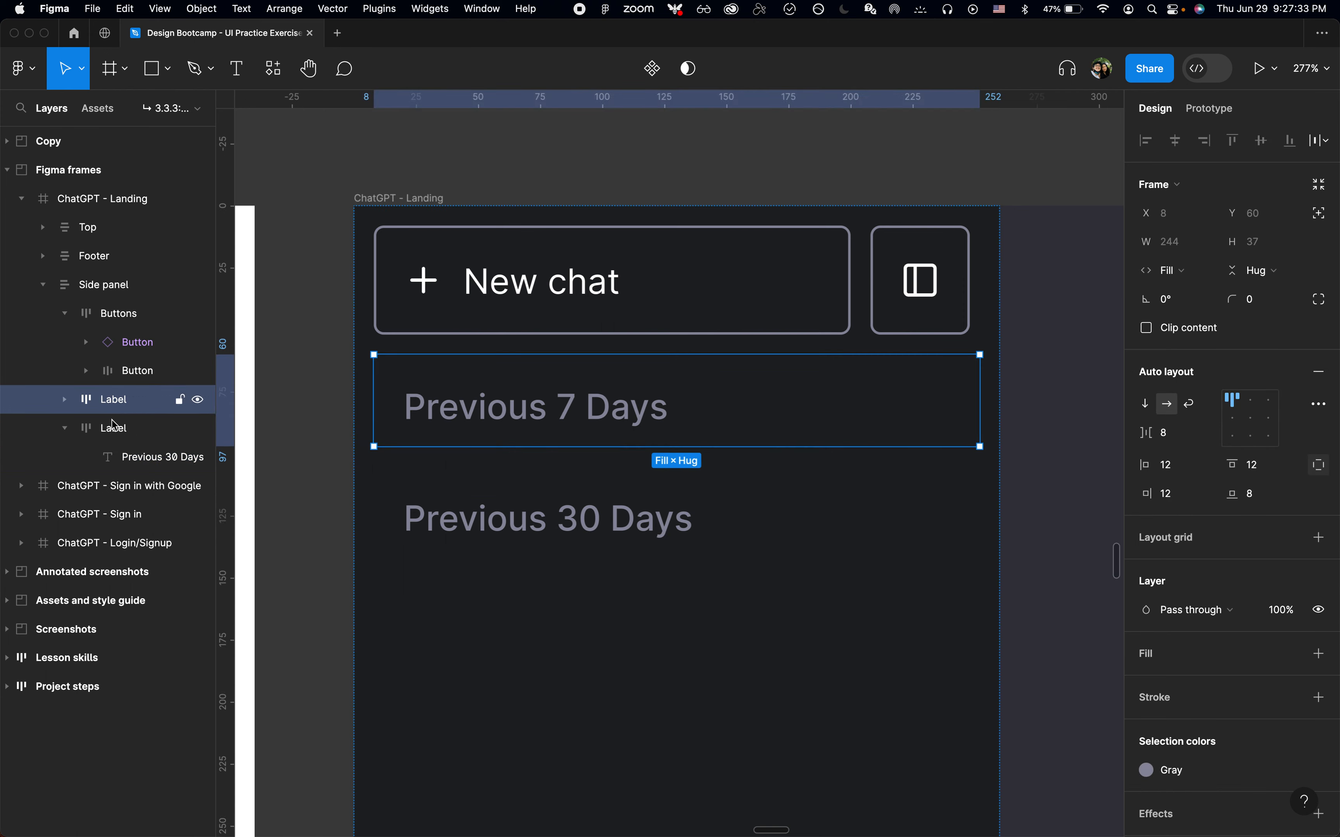
left_click(107, 428)
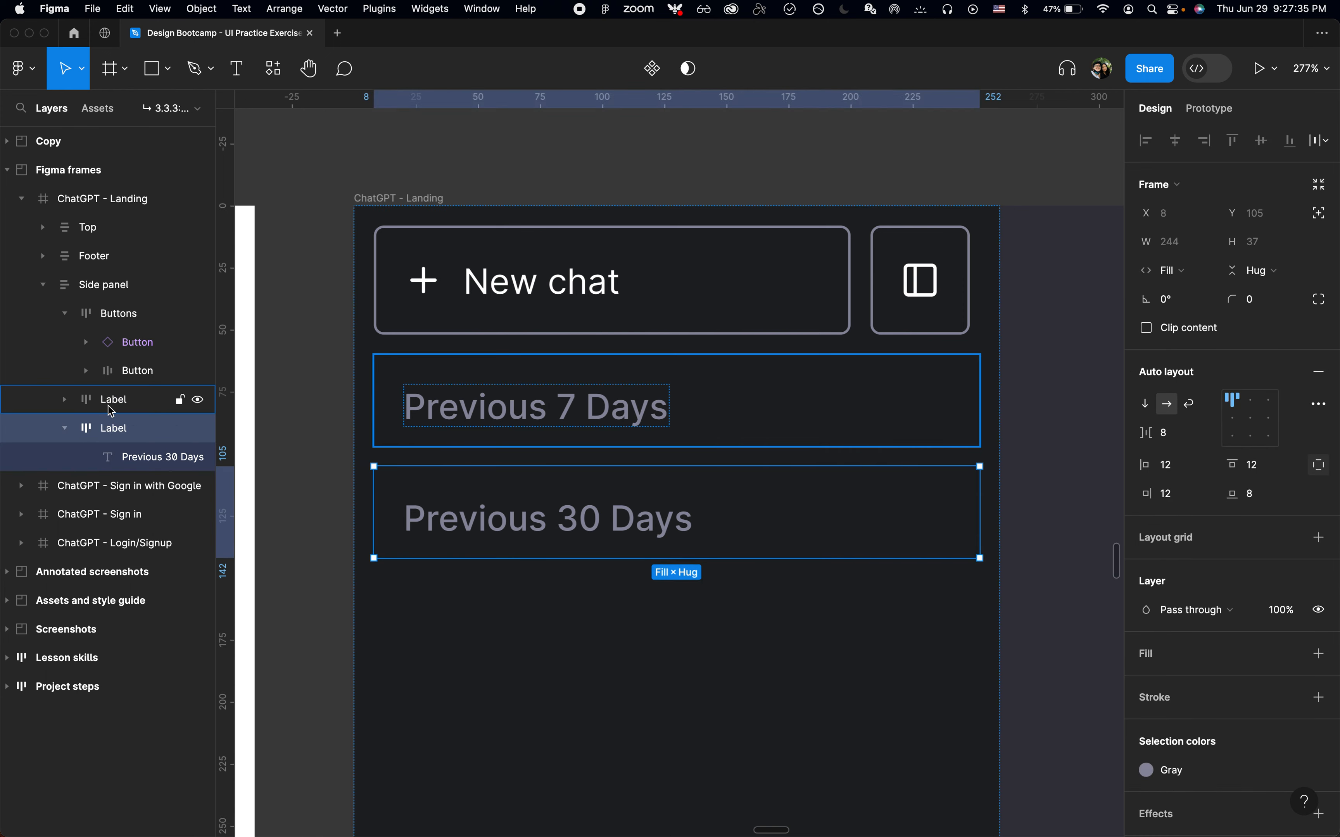
key("alt+l")
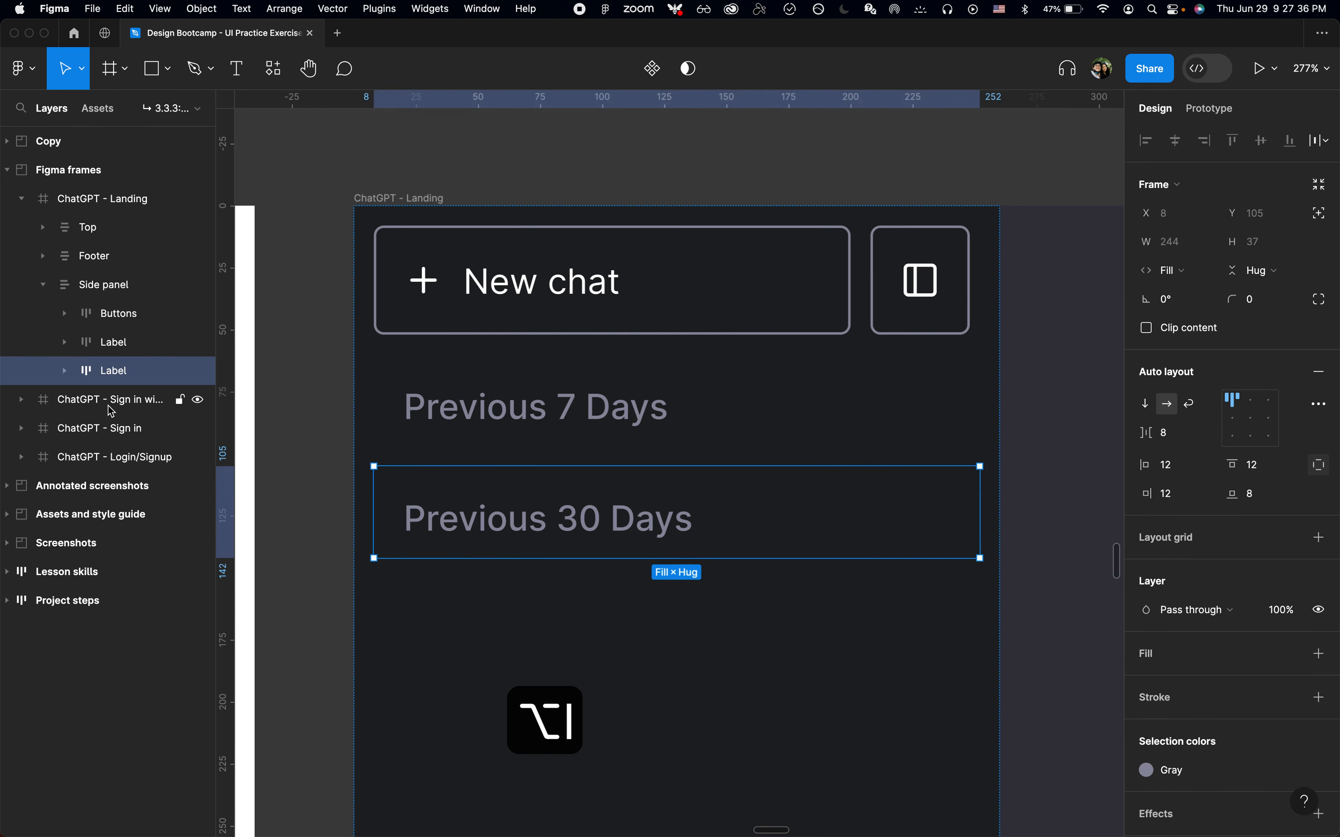
left_click(108, 341)
key("super+Tab")
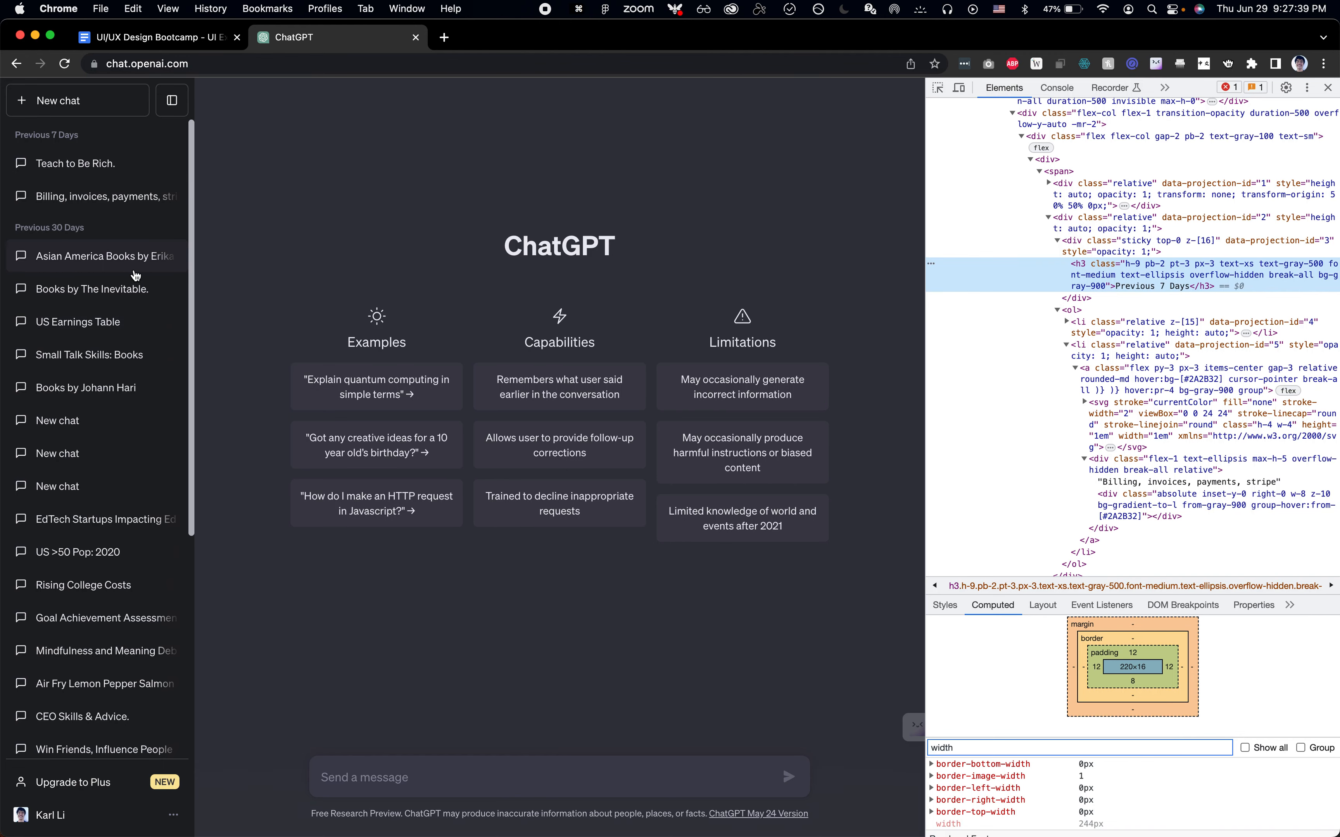
key("super+shift+c")
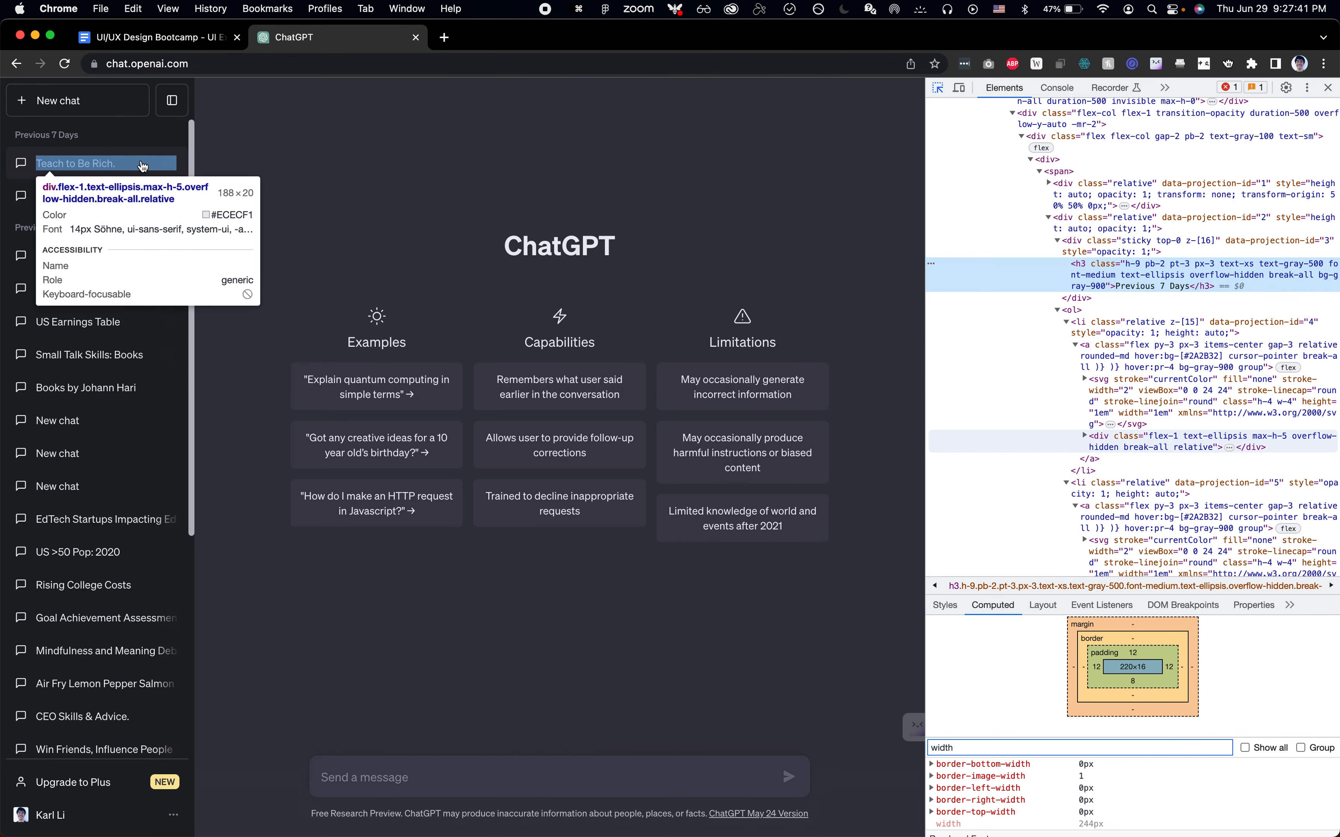
left_click(163, 159)
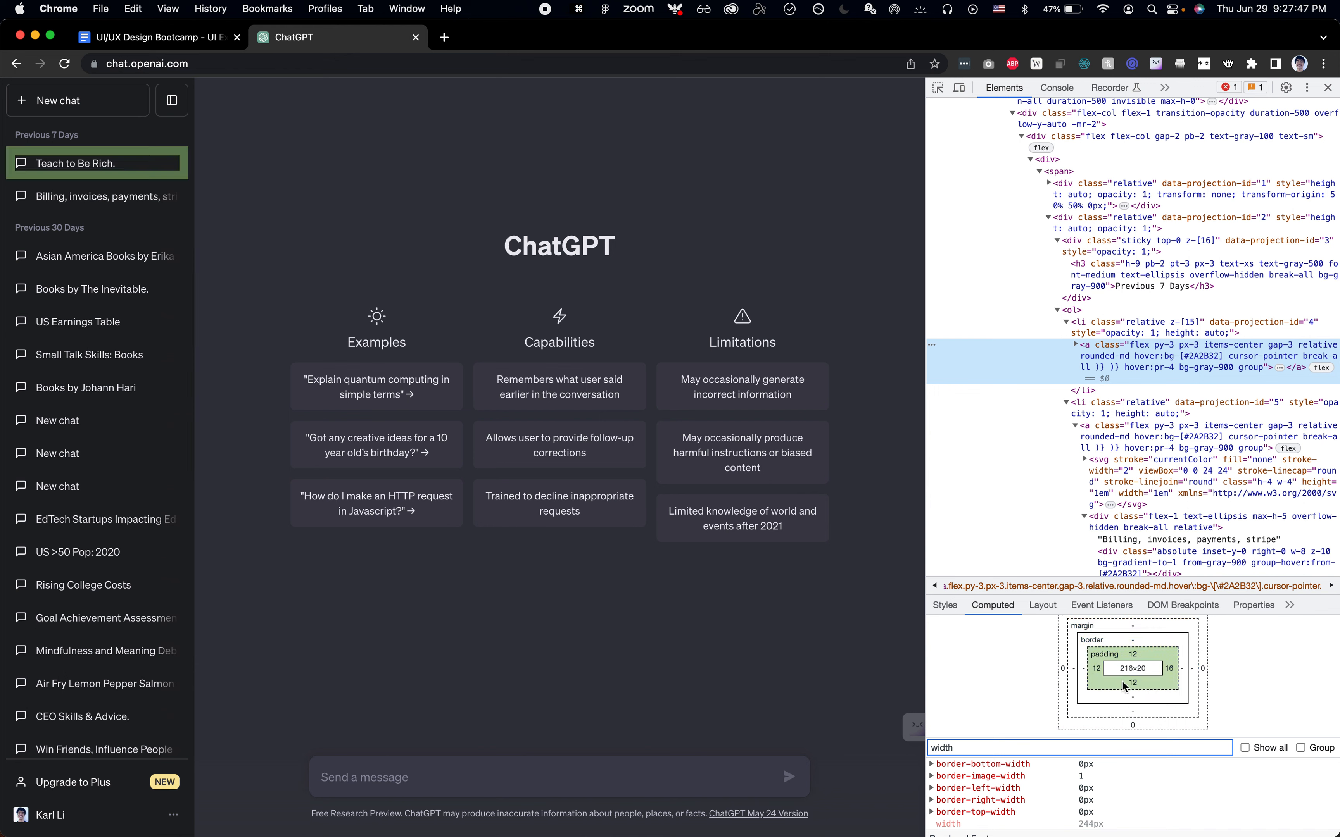
key("super+Tab")
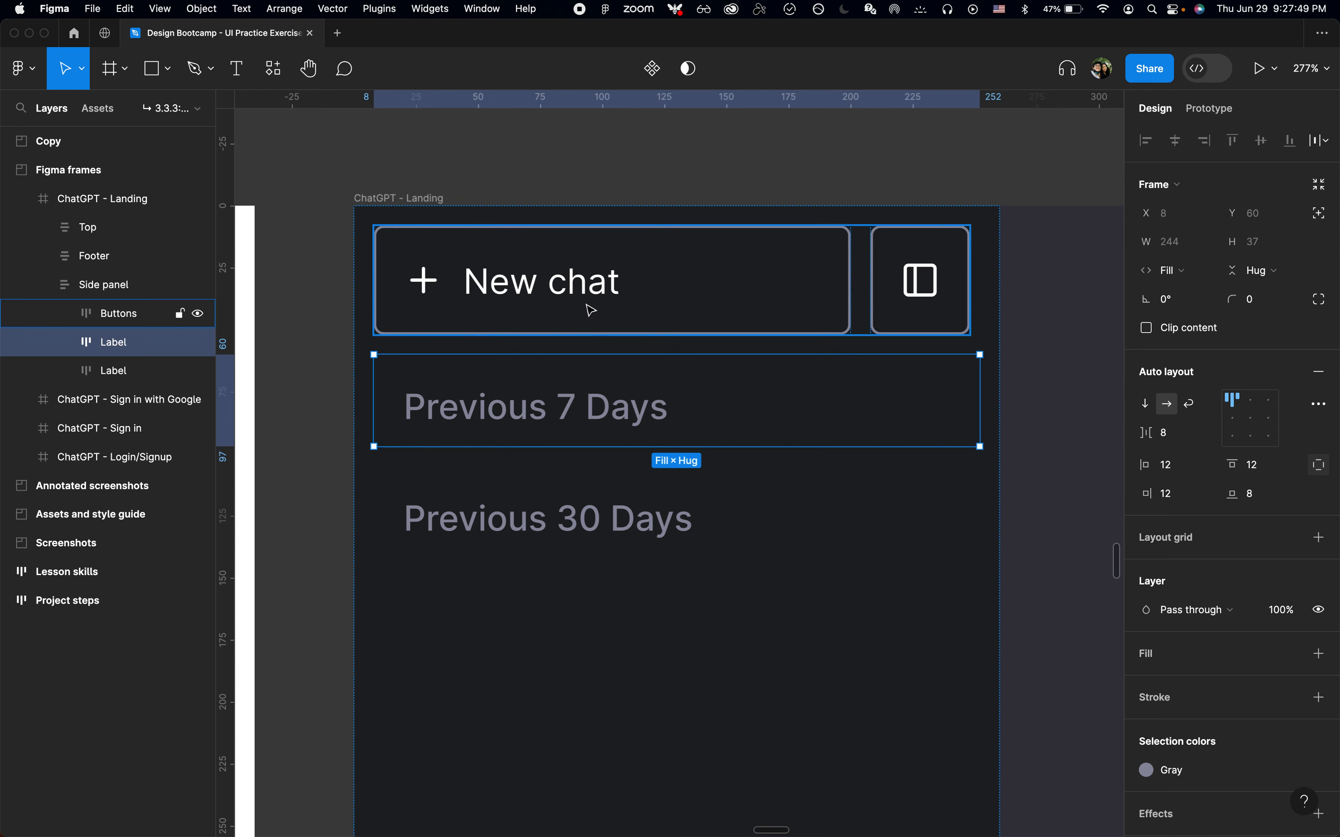
key("super+Tab")
key("super+shift+c")
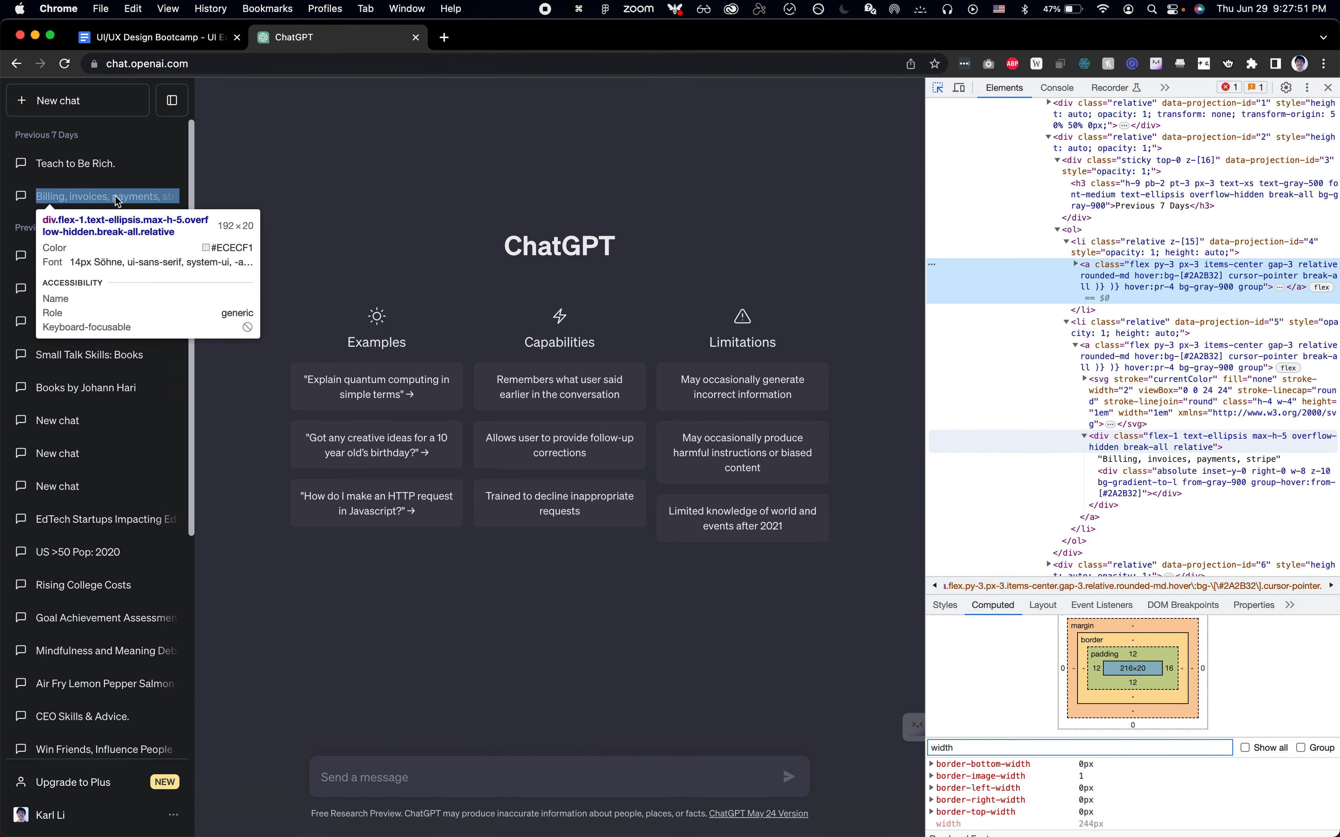
key("super+Tab")
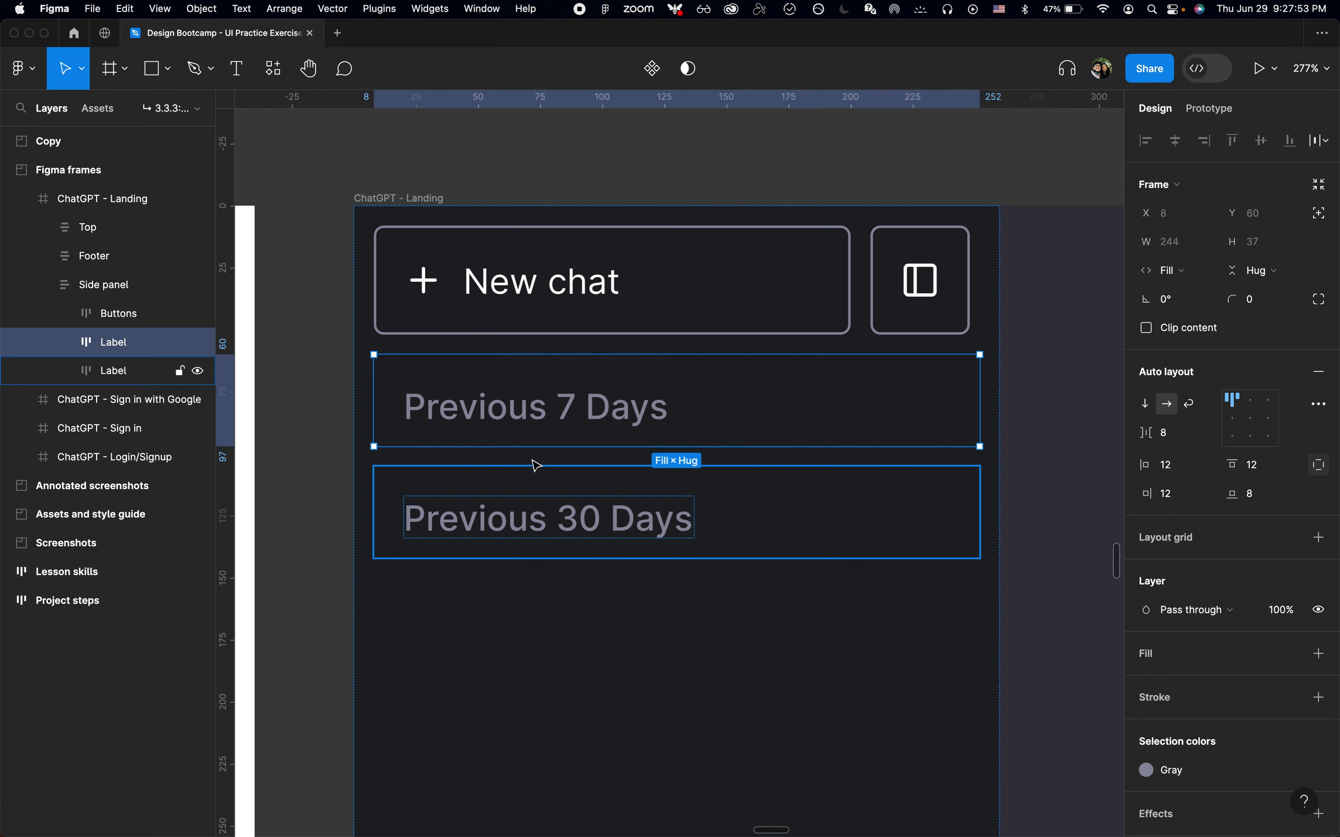
Add a New chat text layer between the Previous 7 Days and Previous 30 Days labels
key("t")
left_click(535, 466)
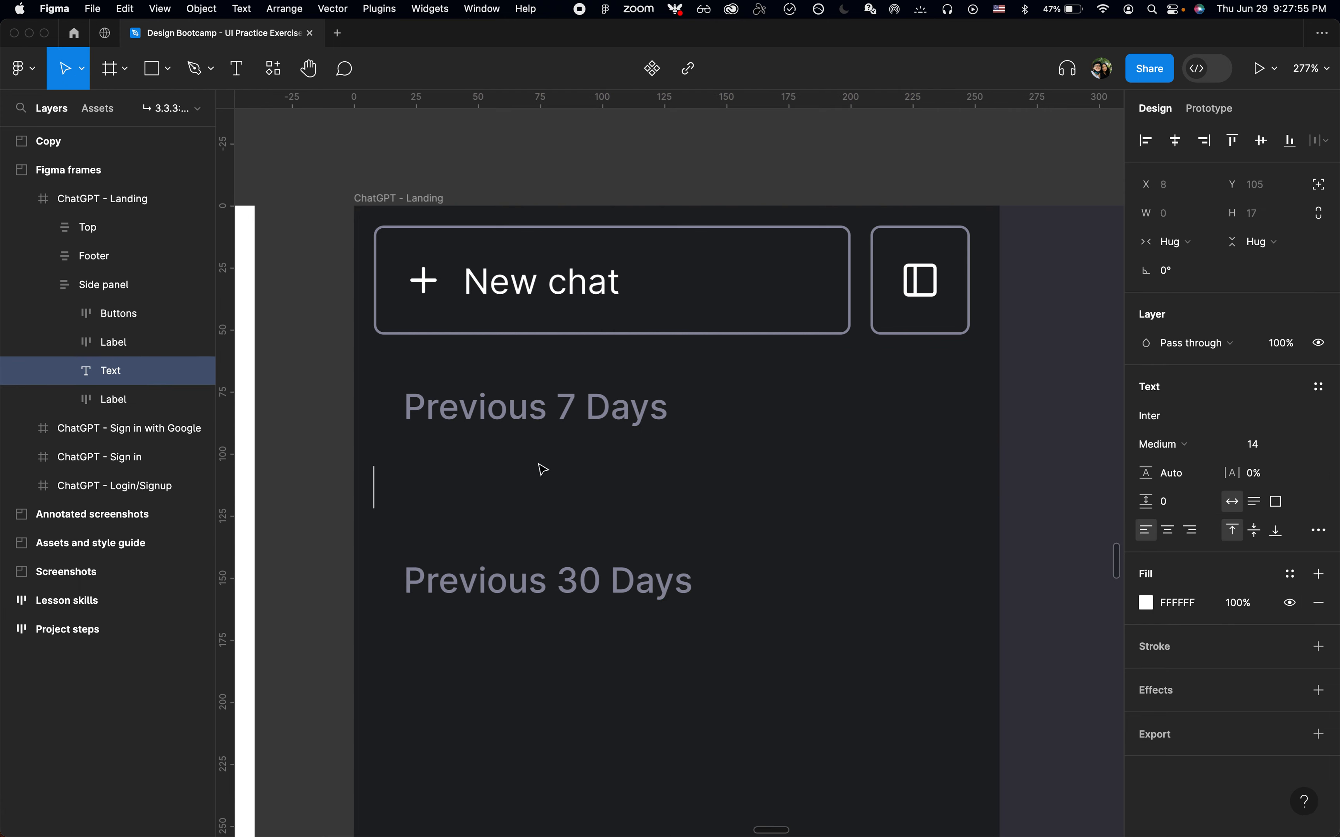
key("super+Tab")
key("super+Tab")
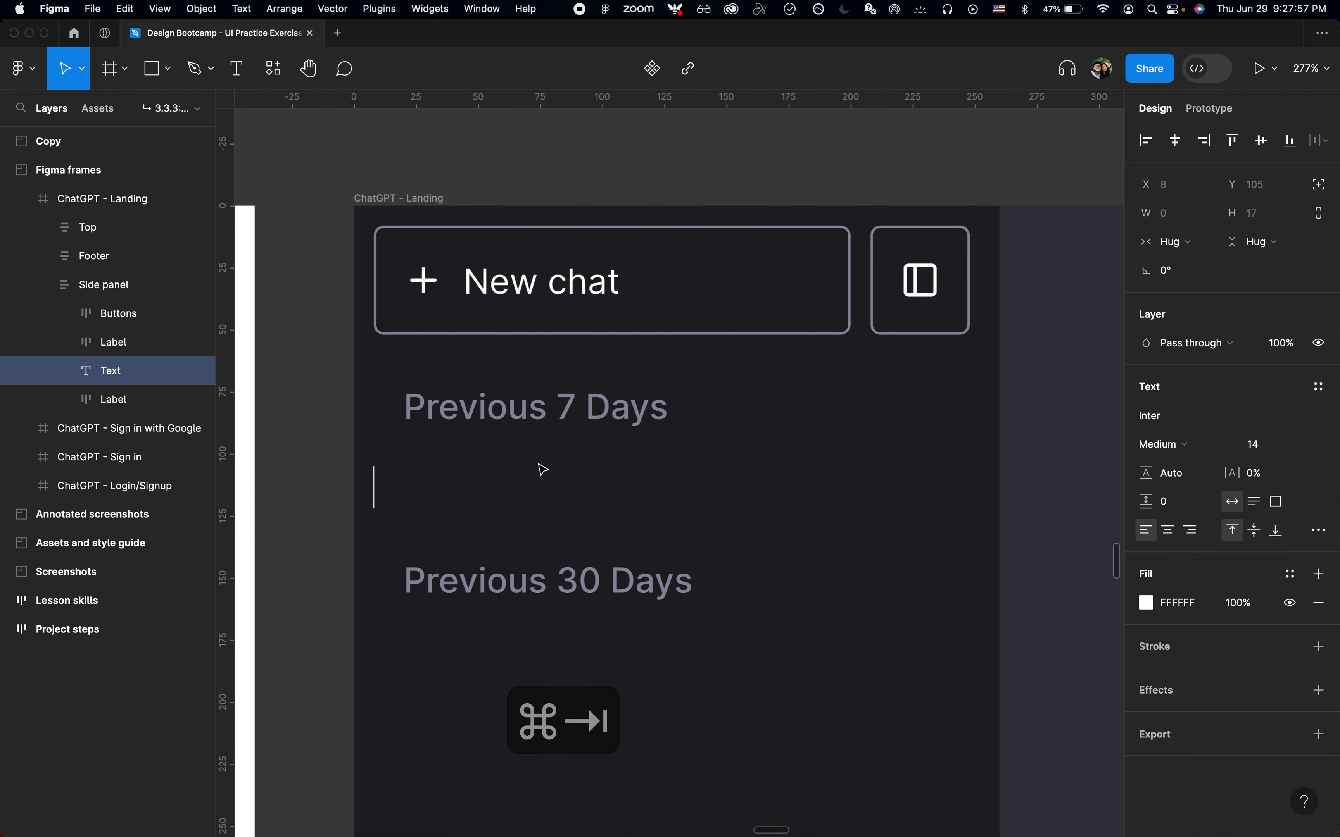
key("super+Tab")
key("super+Tab")
type("New chat")
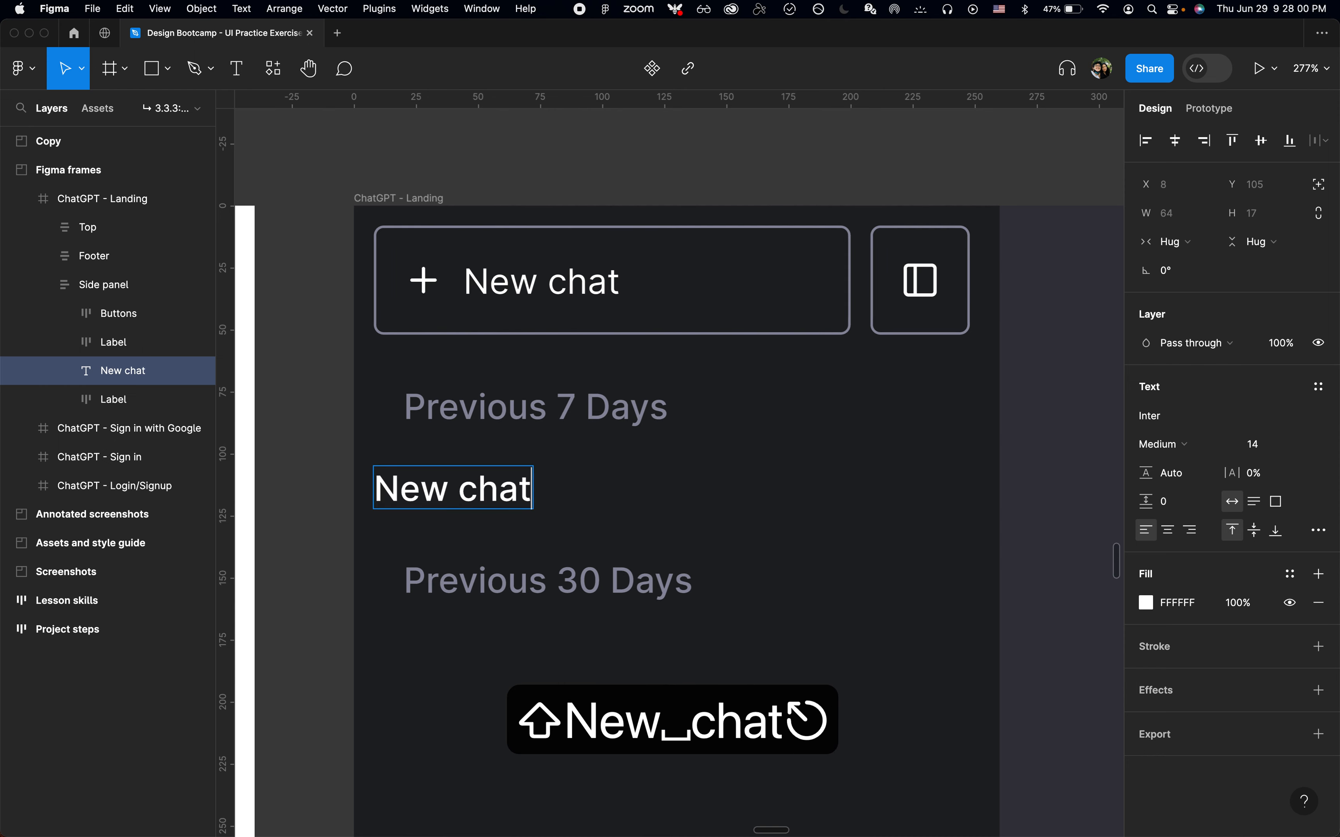
key("Escape")
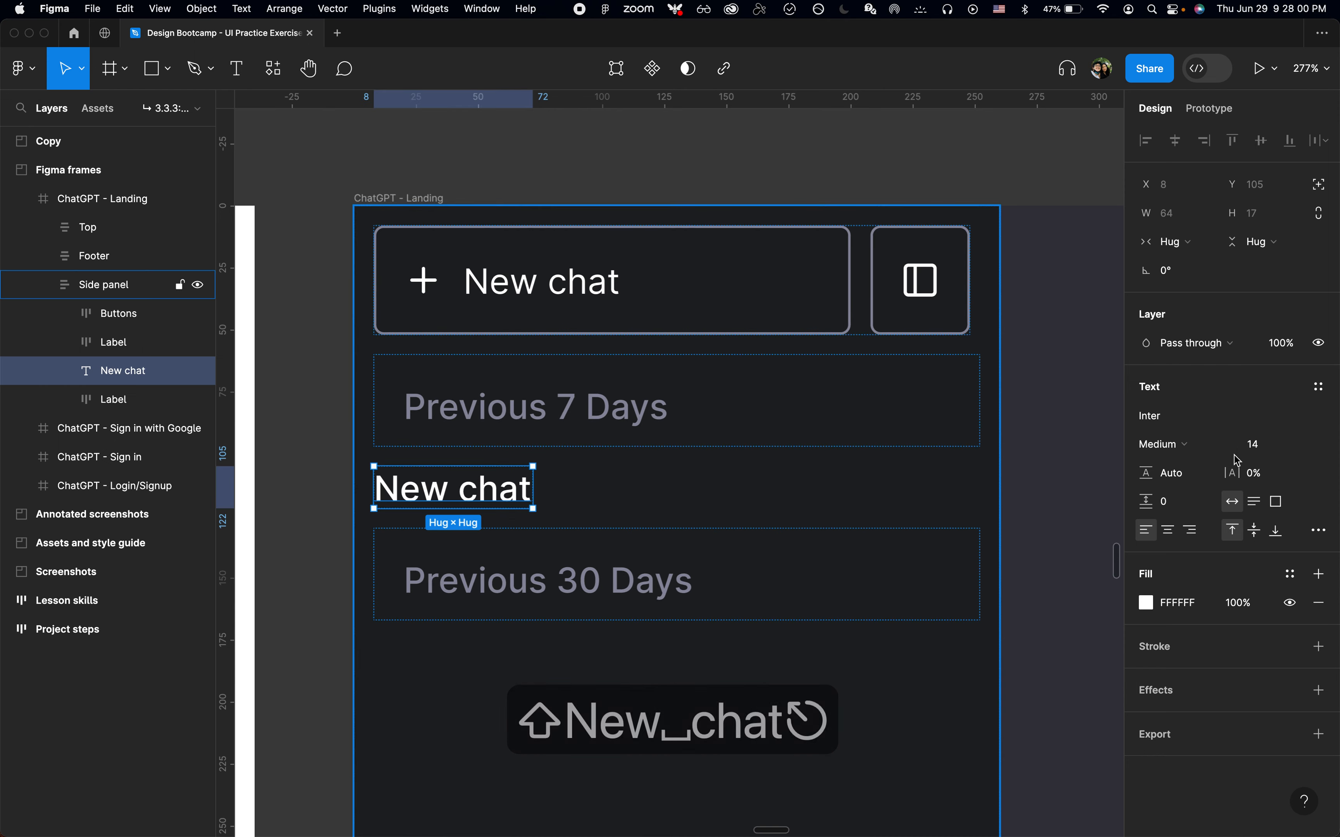
left_click(1318, 389)
key("Escape")
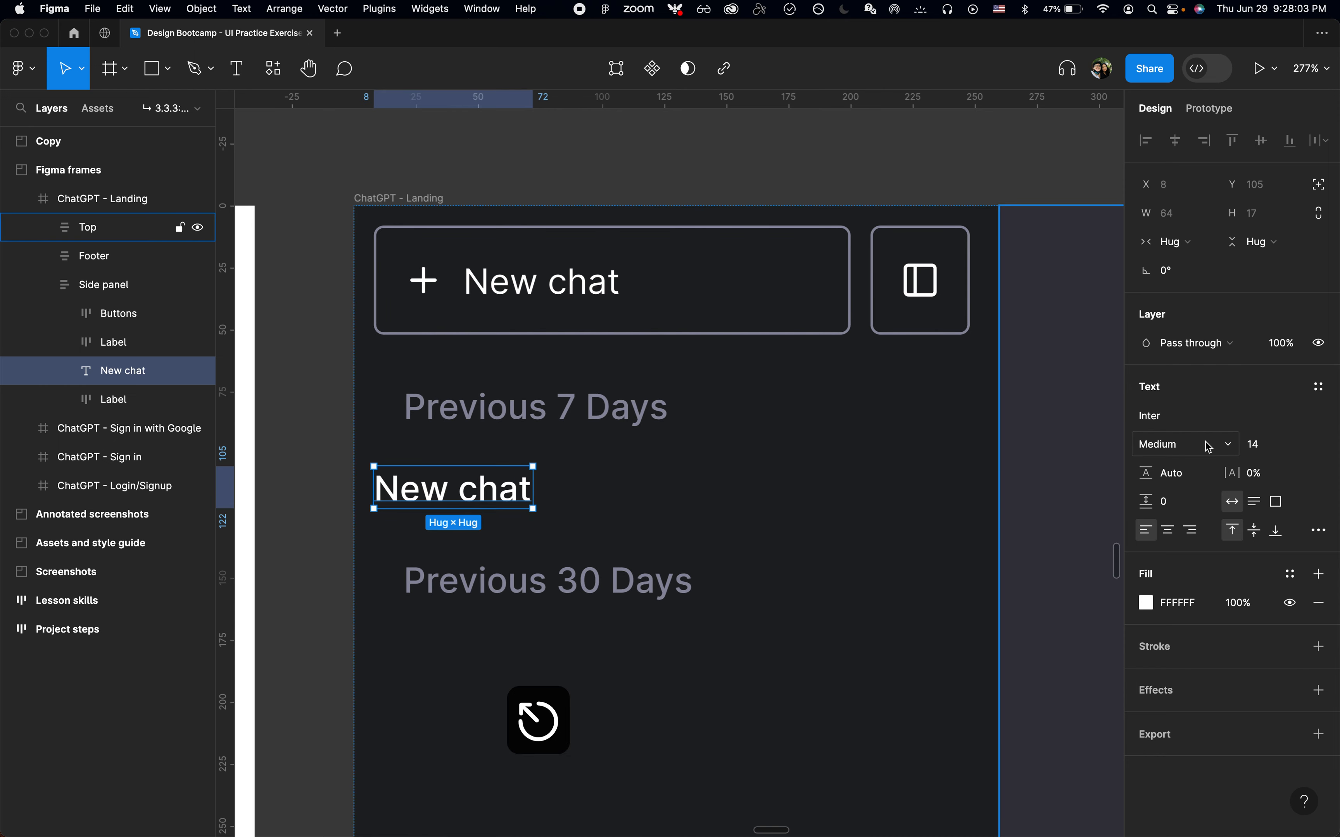
Set the New chat text layer's font weight to Regular
left_click(1190, 446)
left_click(1176, 423)
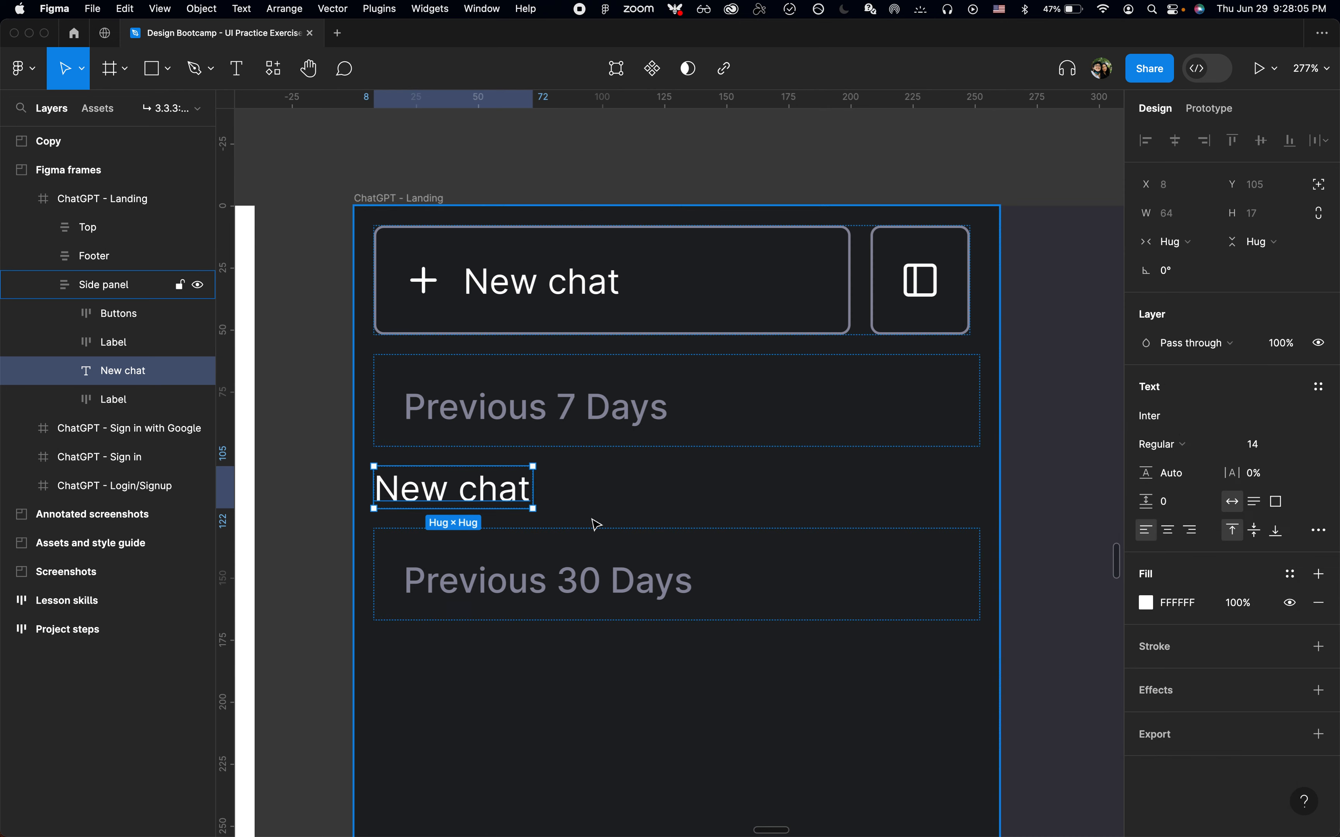
key("super+Tab")
key("super+Tab")
Wrap the New chat text in an auto layout frame with 12 padding
key("shift+a")
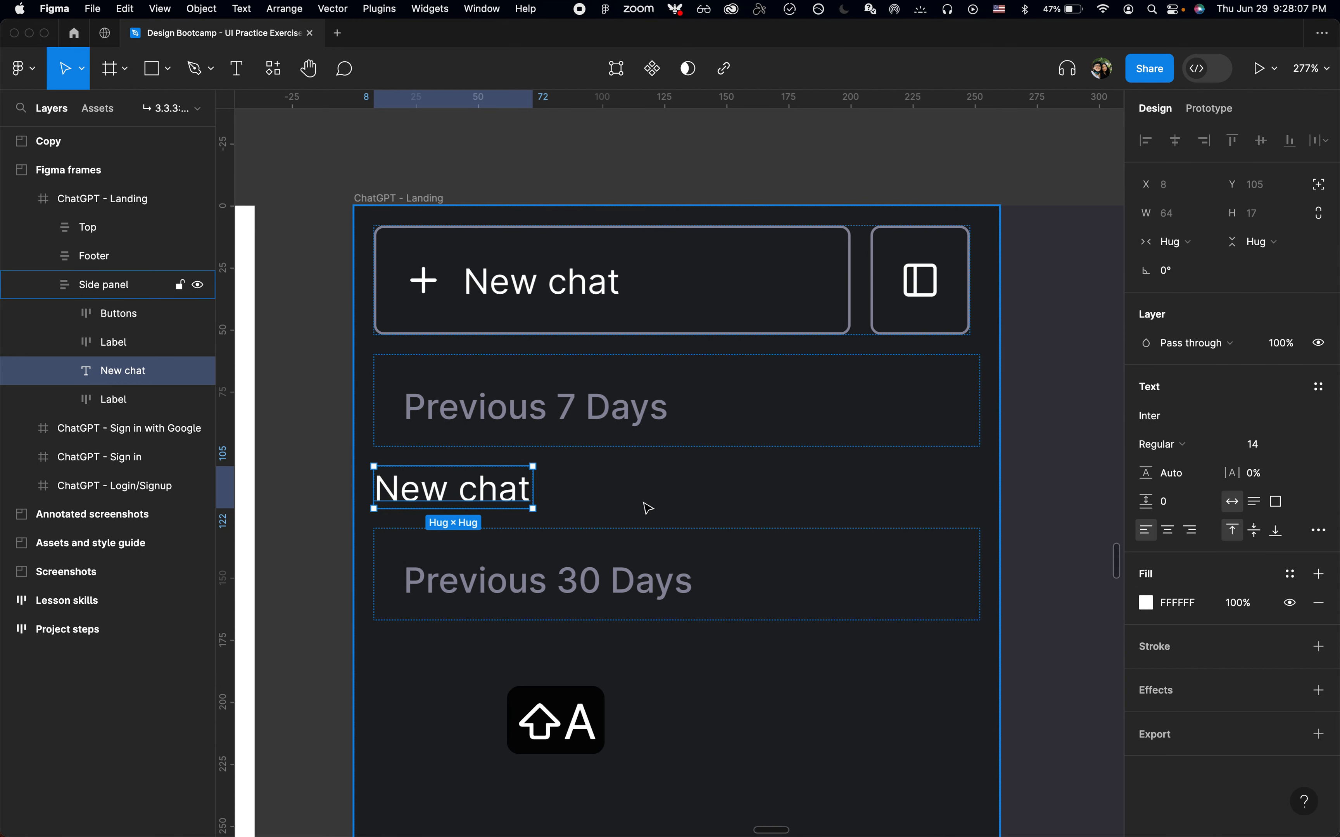
left_click(1321, 466)
type("12")
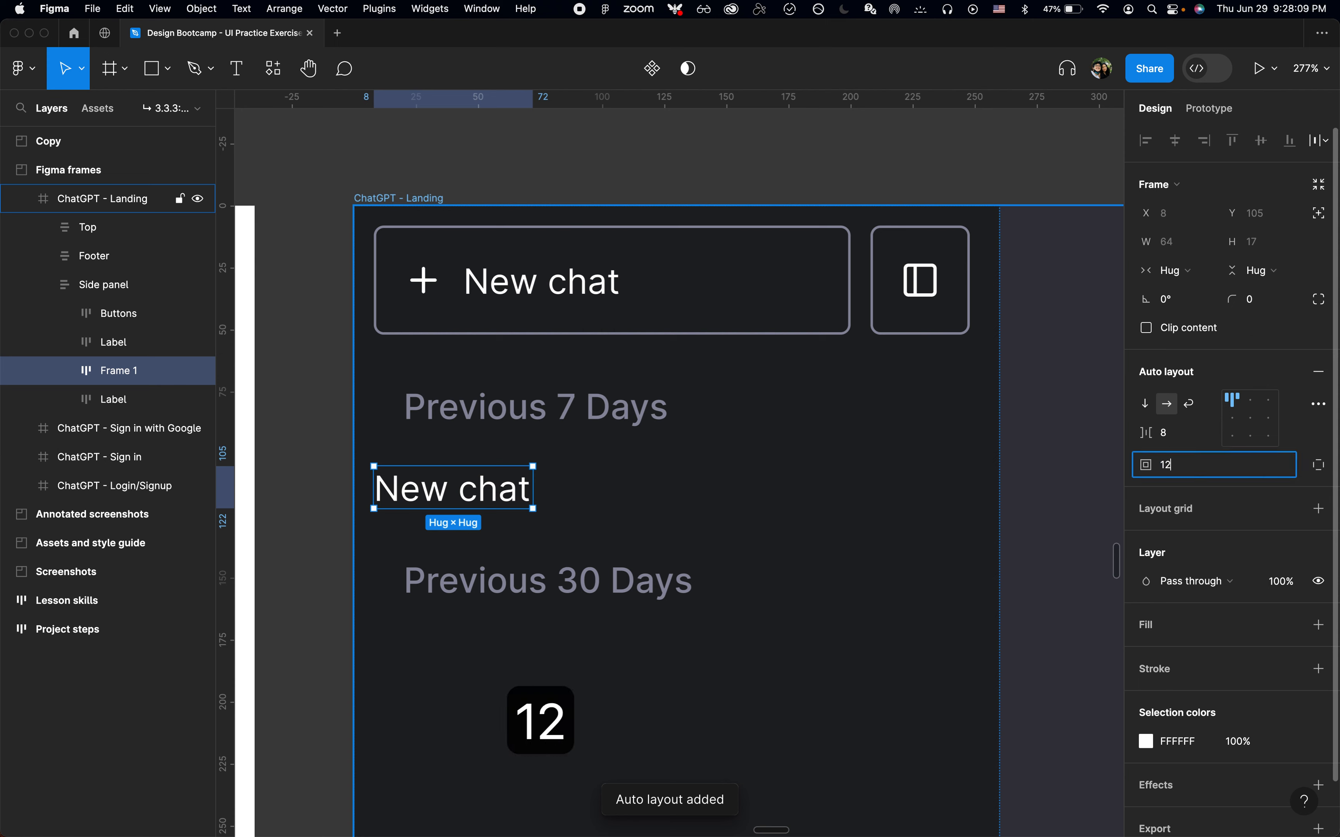
key("Return")
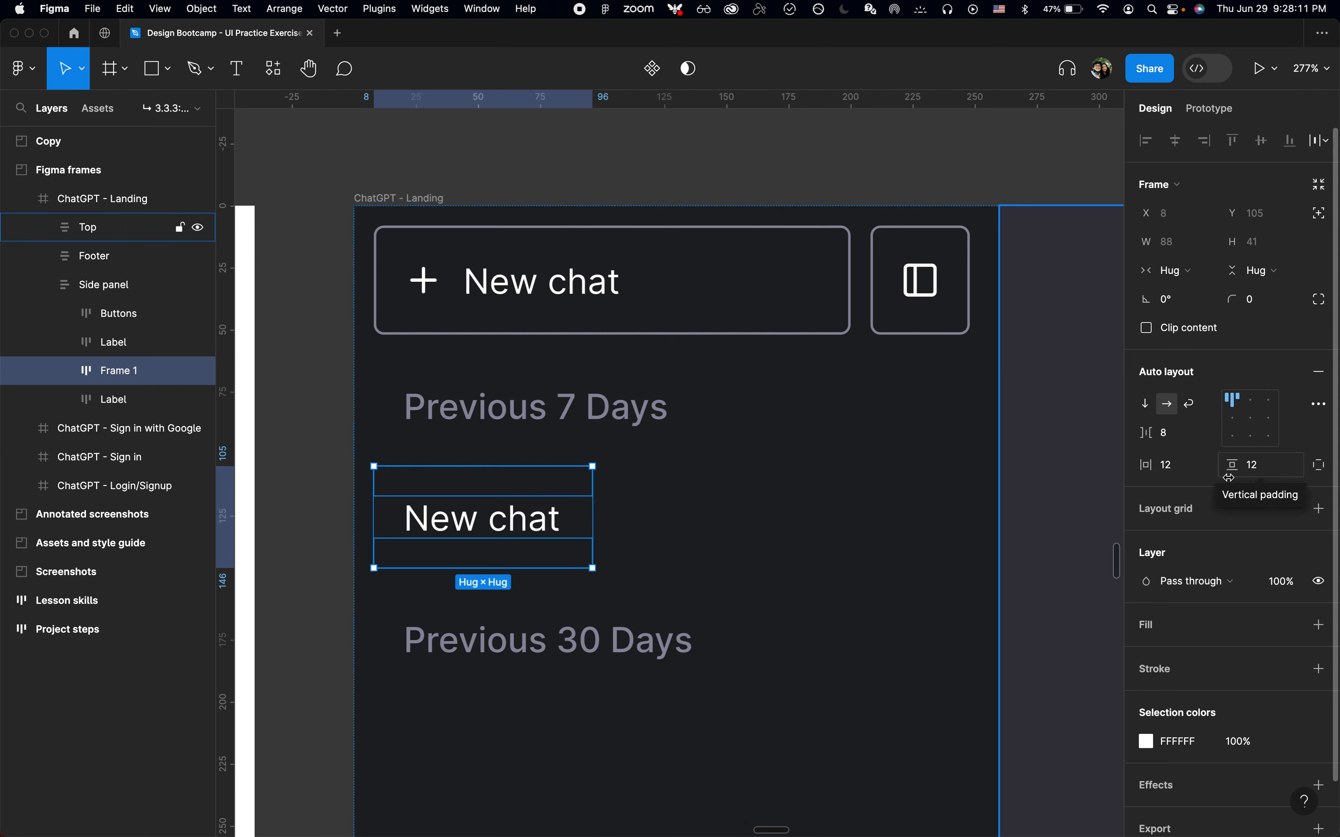
Check the reference item's padding and set the frame's right padding to 16
key("super+Tab")
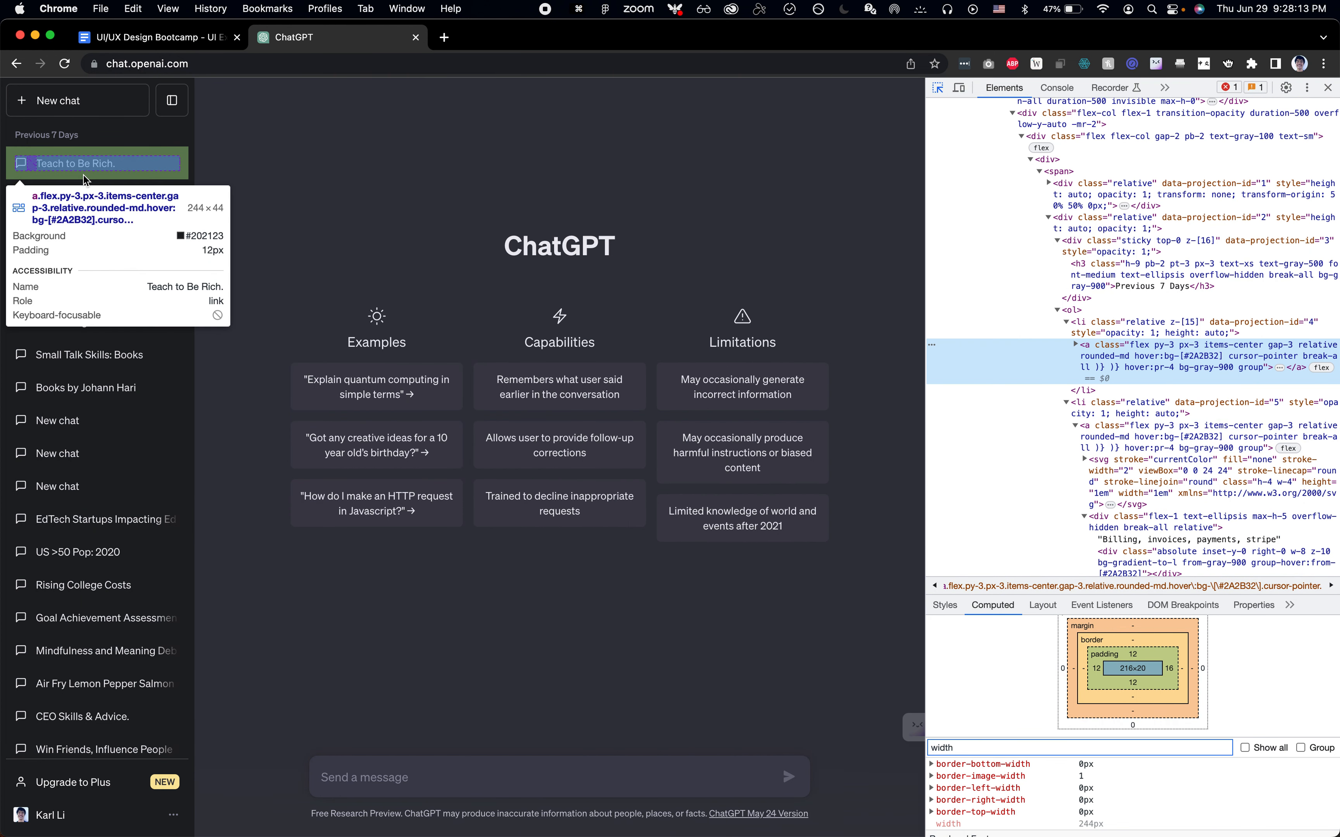
key("super+Tab")
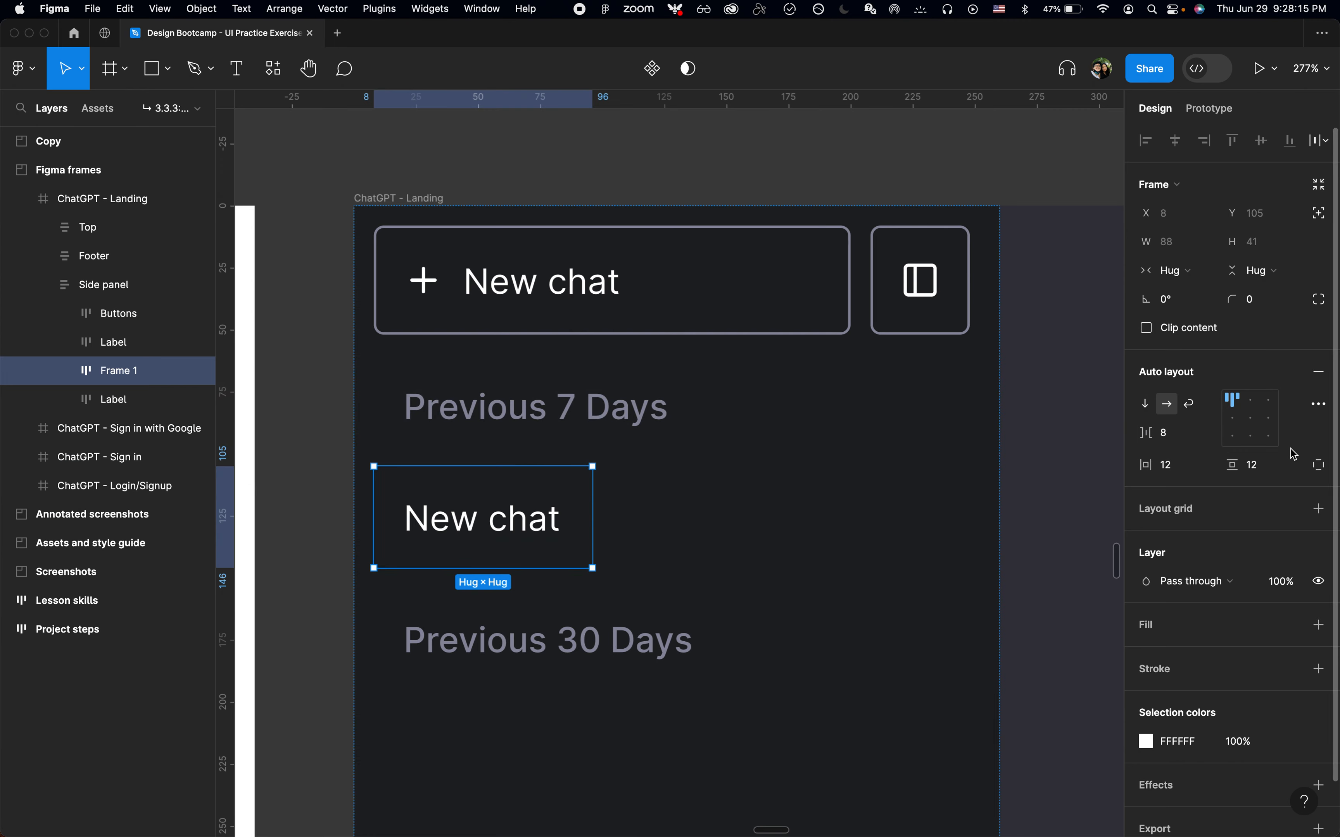
left_click(1318, 468)
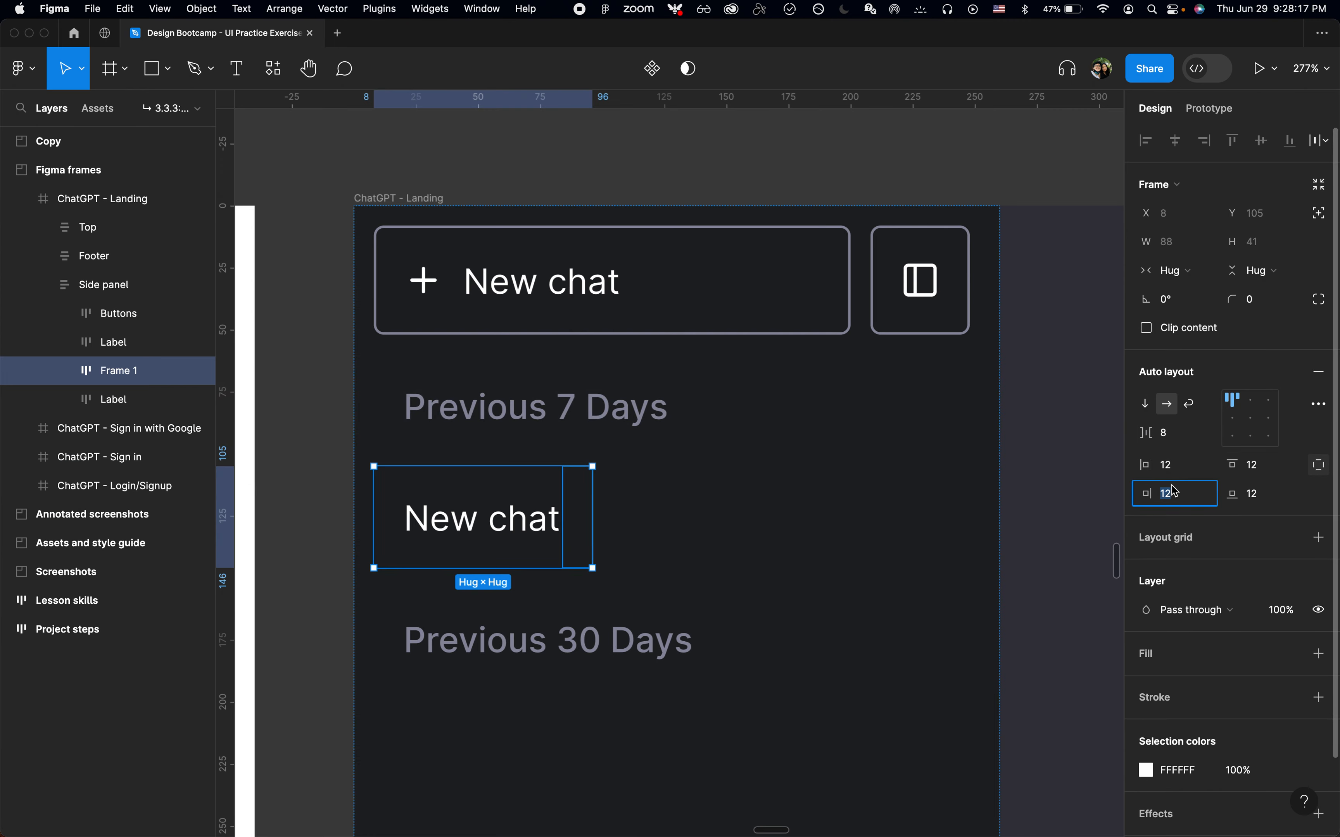
key("Right")
key("shift+Left")
type("6")
key("Return")
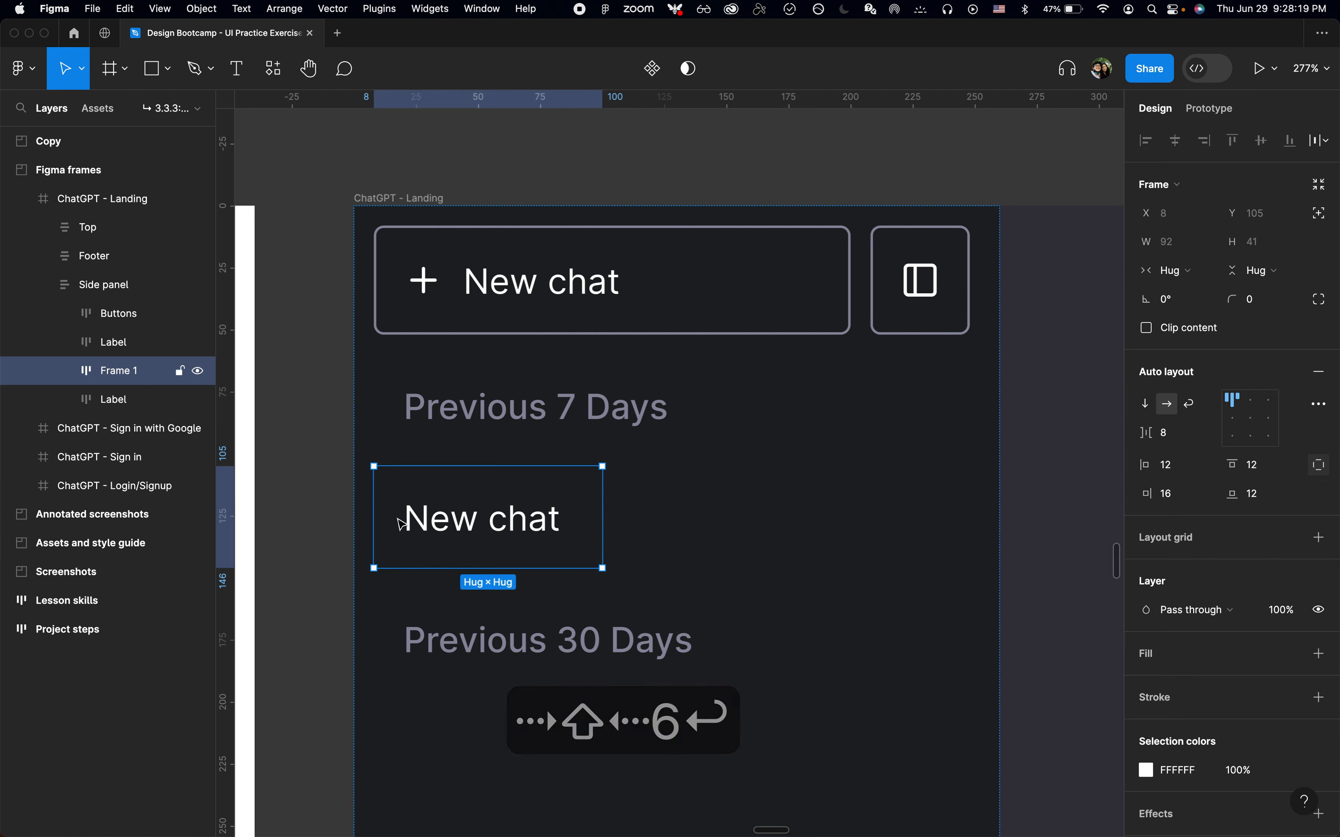
Set the frame's width to Fill container and rename it Chat
left_click(1173, 270)
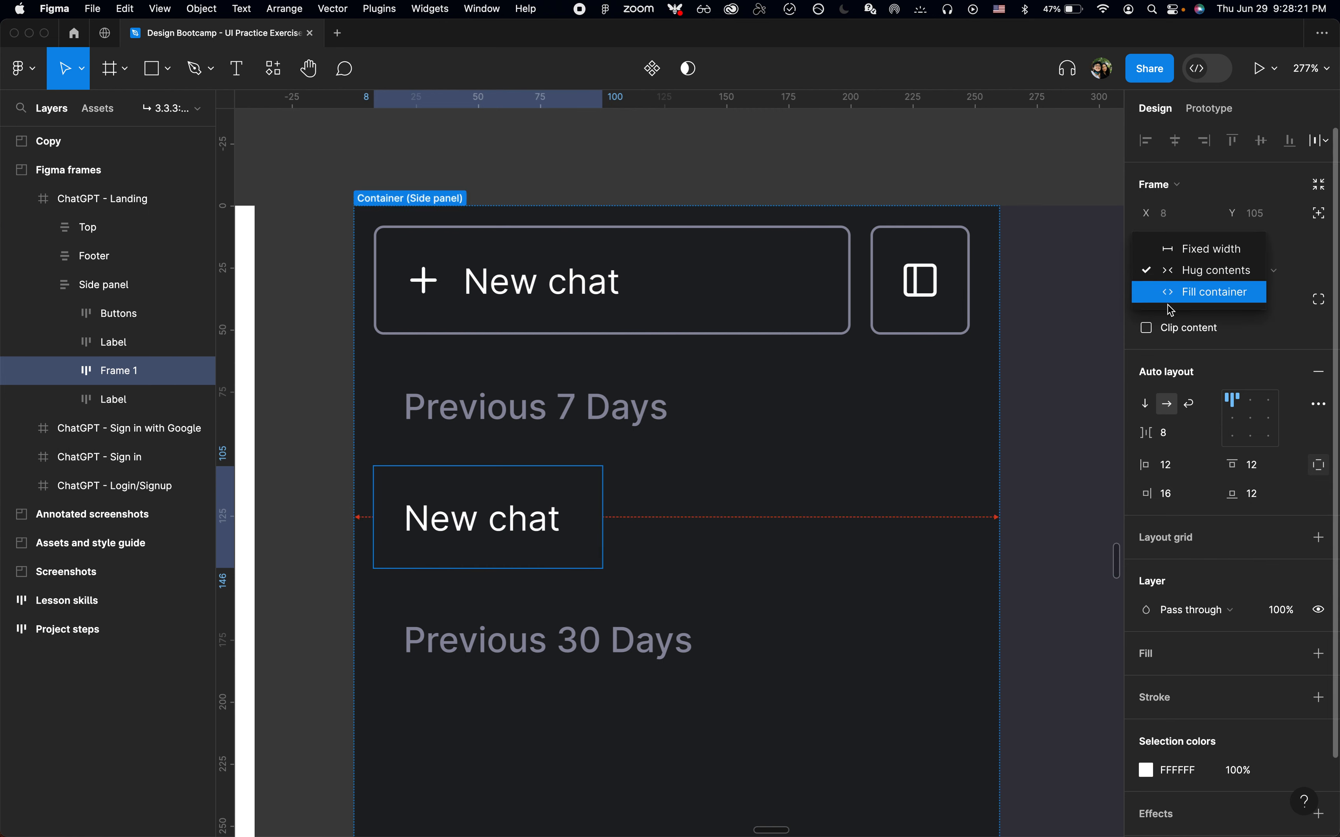
left_click(1190, 293)
key("super+r")
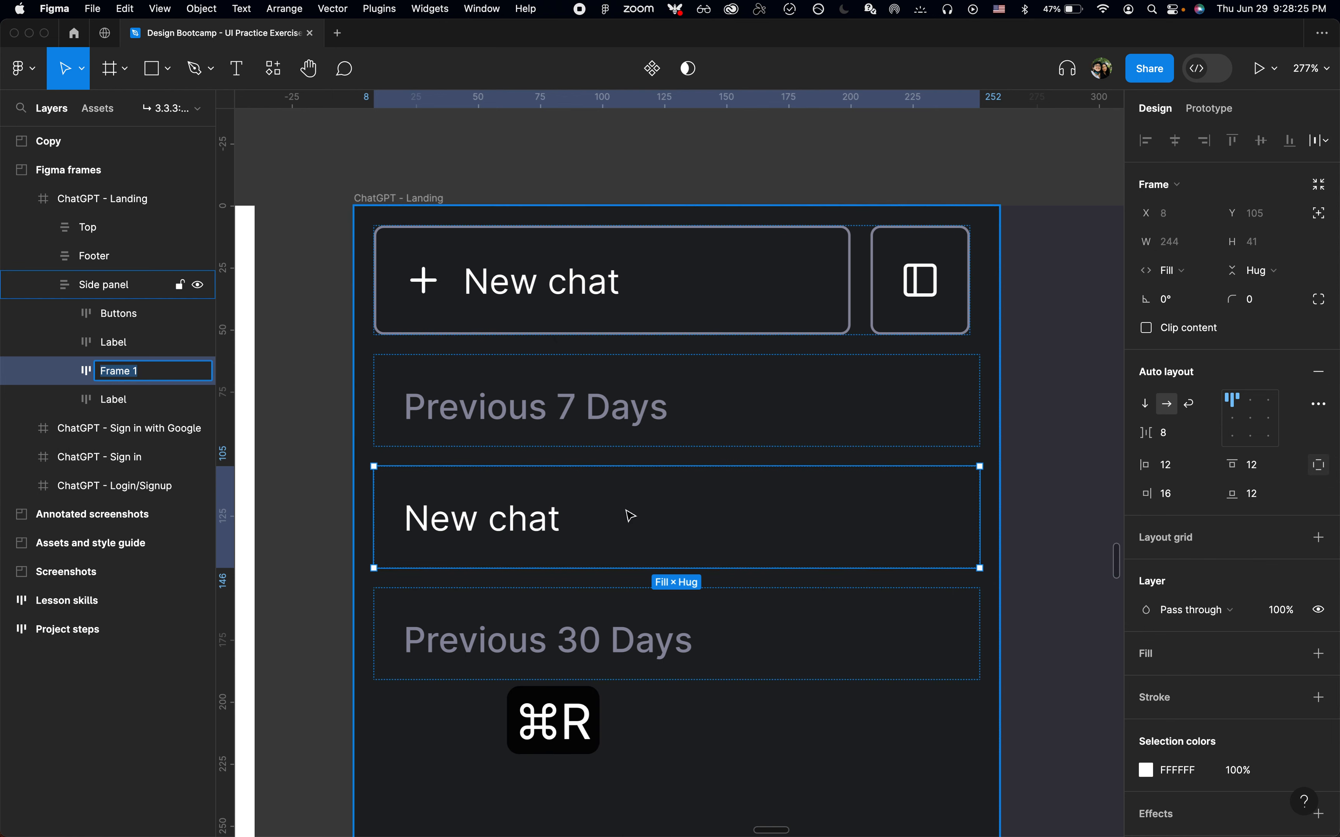
type("Chat")
key("Return")
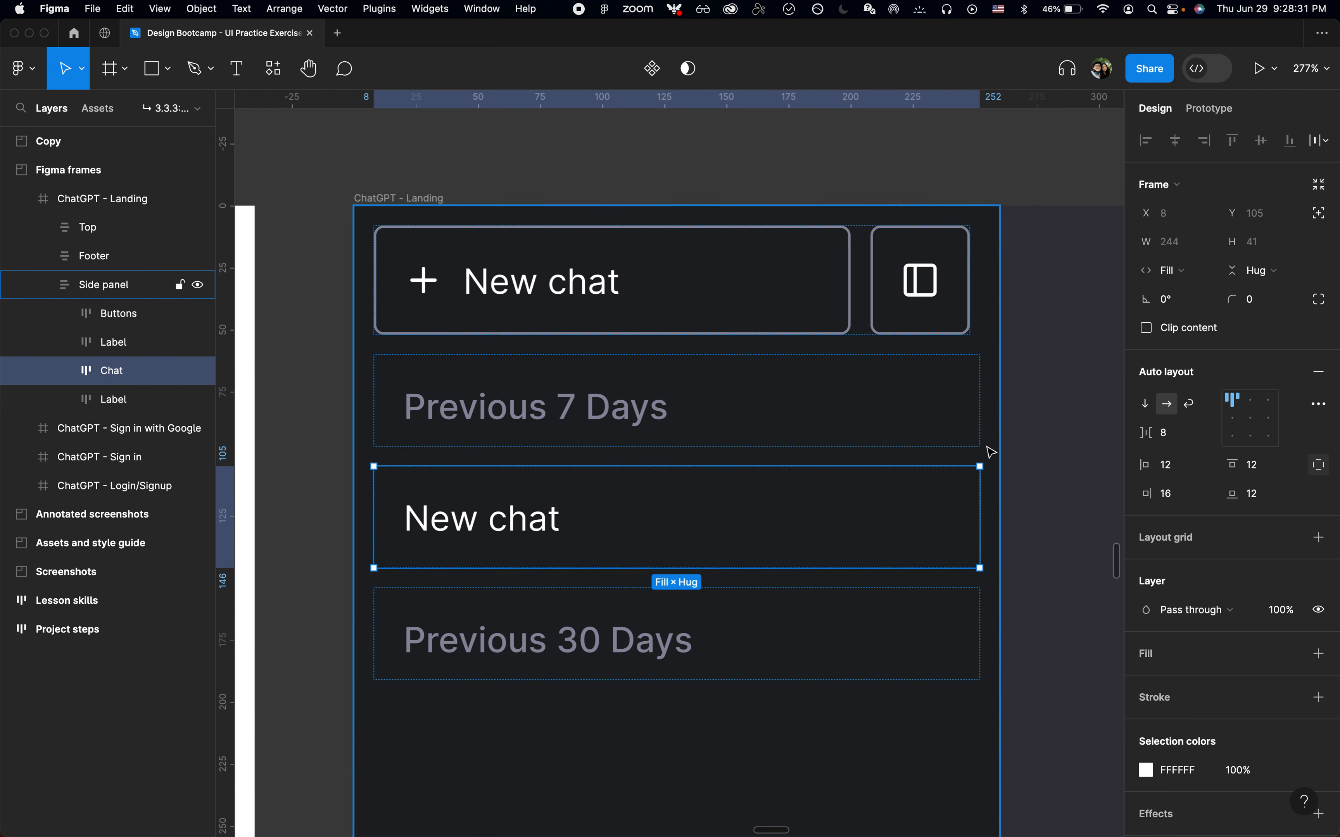
Wrap both Label frames and the Chat item in a vertical auto layout frame named Items
left_click(989, 450)
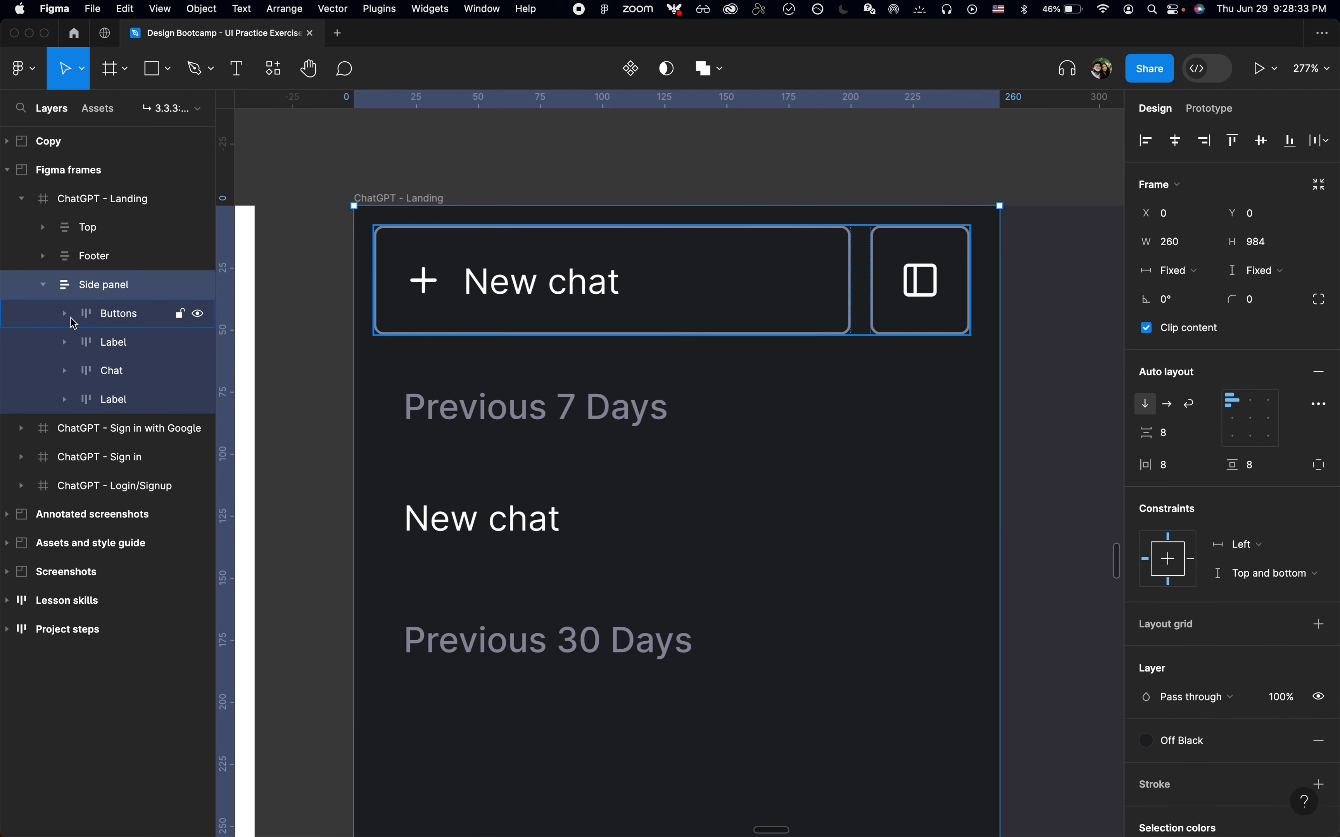
left_click(92, 322)
left_click(108, 341)
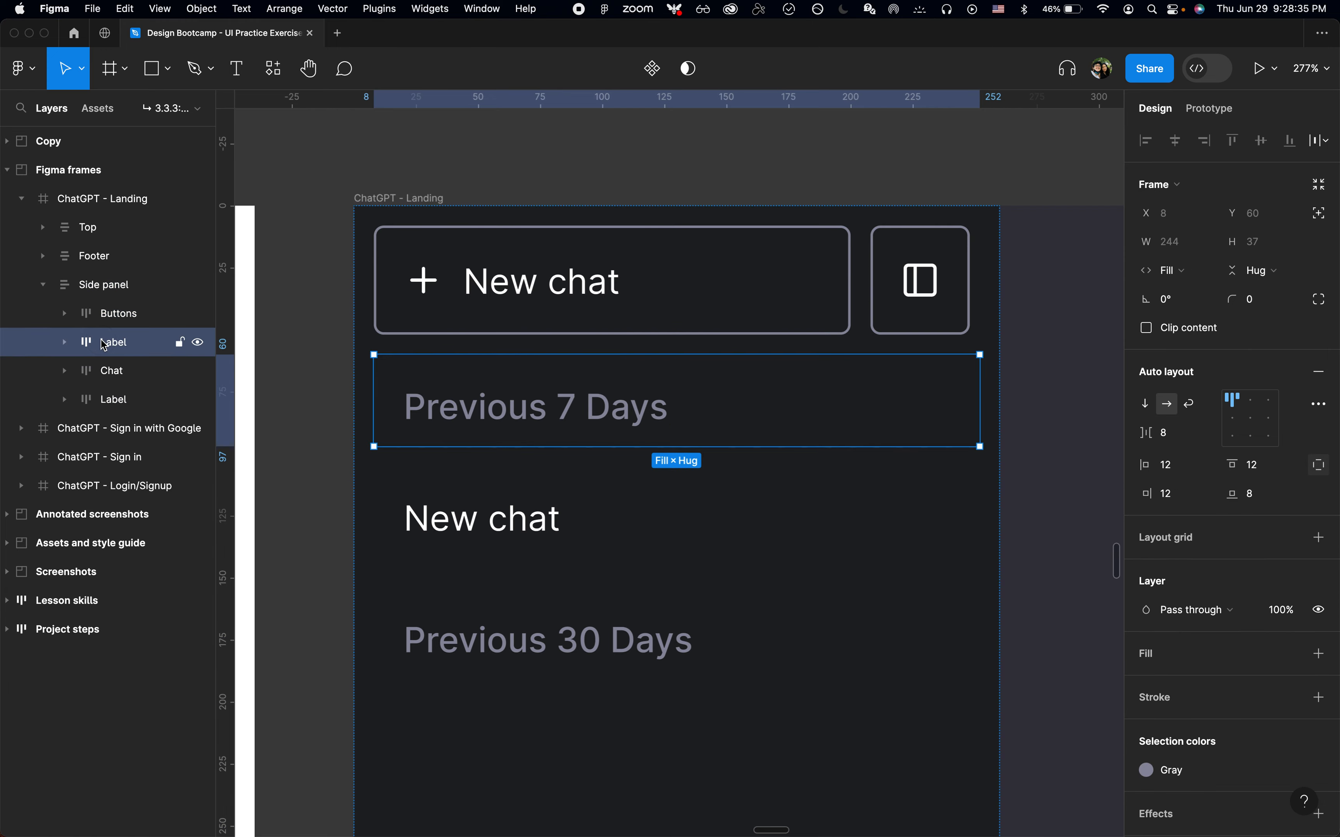
left_click(113, 398, "shift")
key("shift+a")
key("super+r")
type("Items")
key("Return")
key("Return")
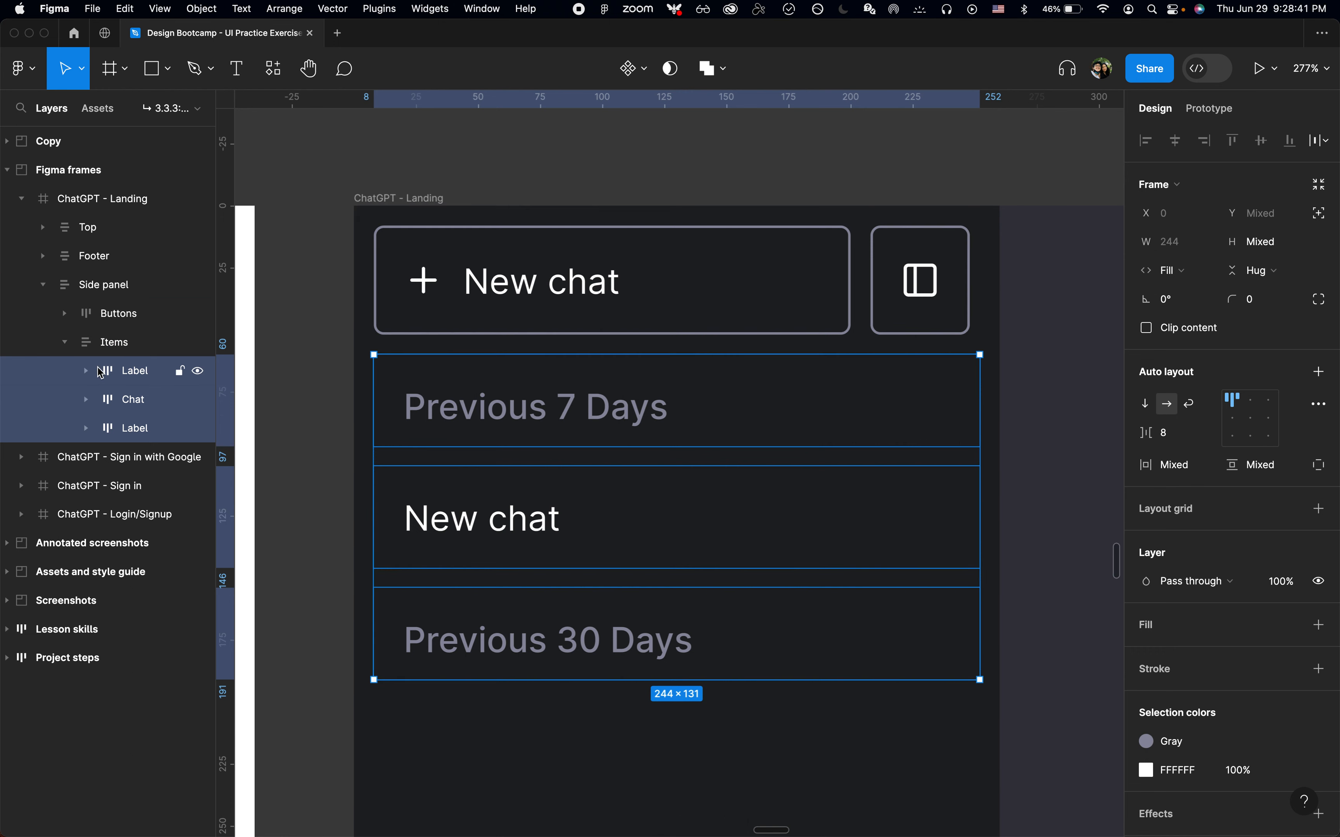
Set the Items frame's spacing between children to 0
key("shift+Return")
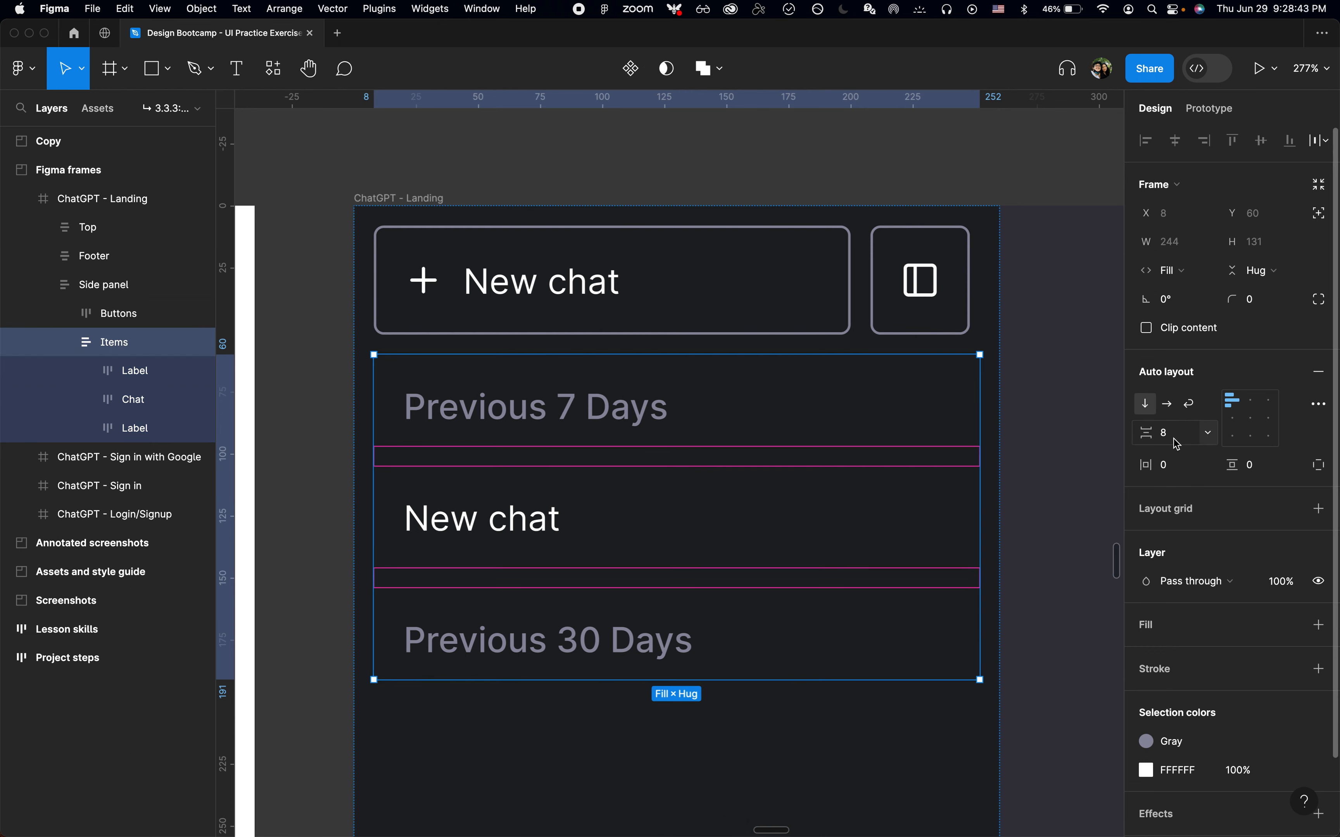
type("0")
key("Return")
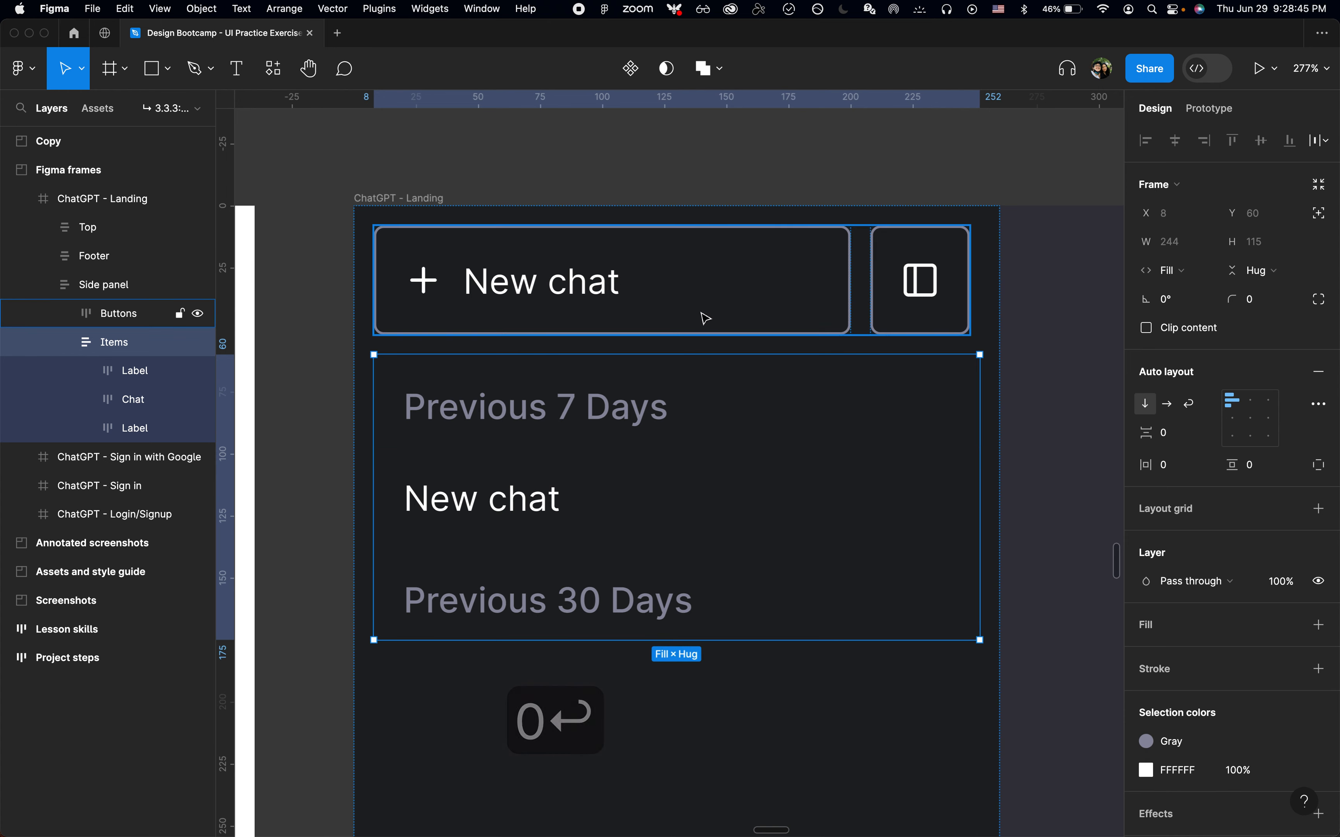
Insert the ChatGPT Icons component and place it inside the Chat item beside the New chat text
scroll(702, 316, "down", 5)
left_click(571, 465)
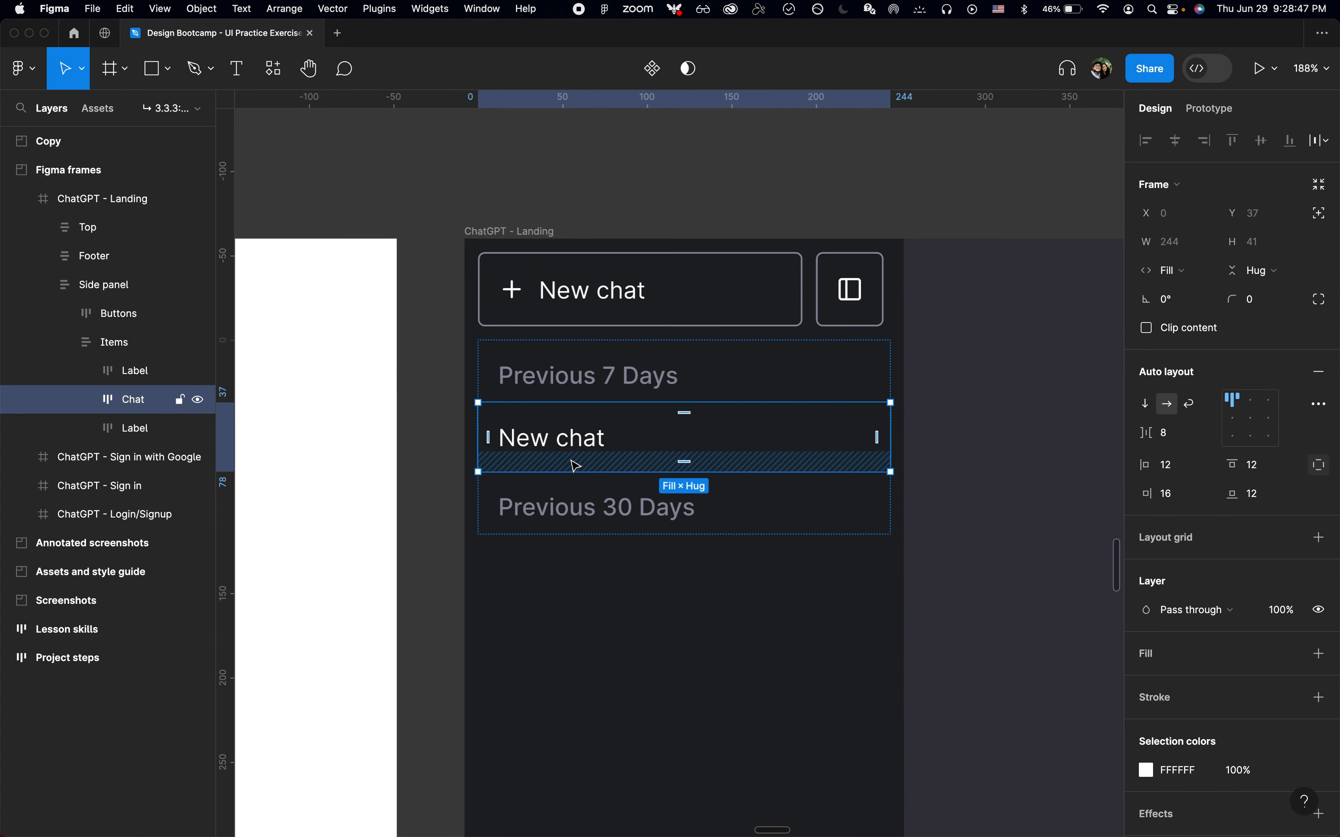
key("shift+i")
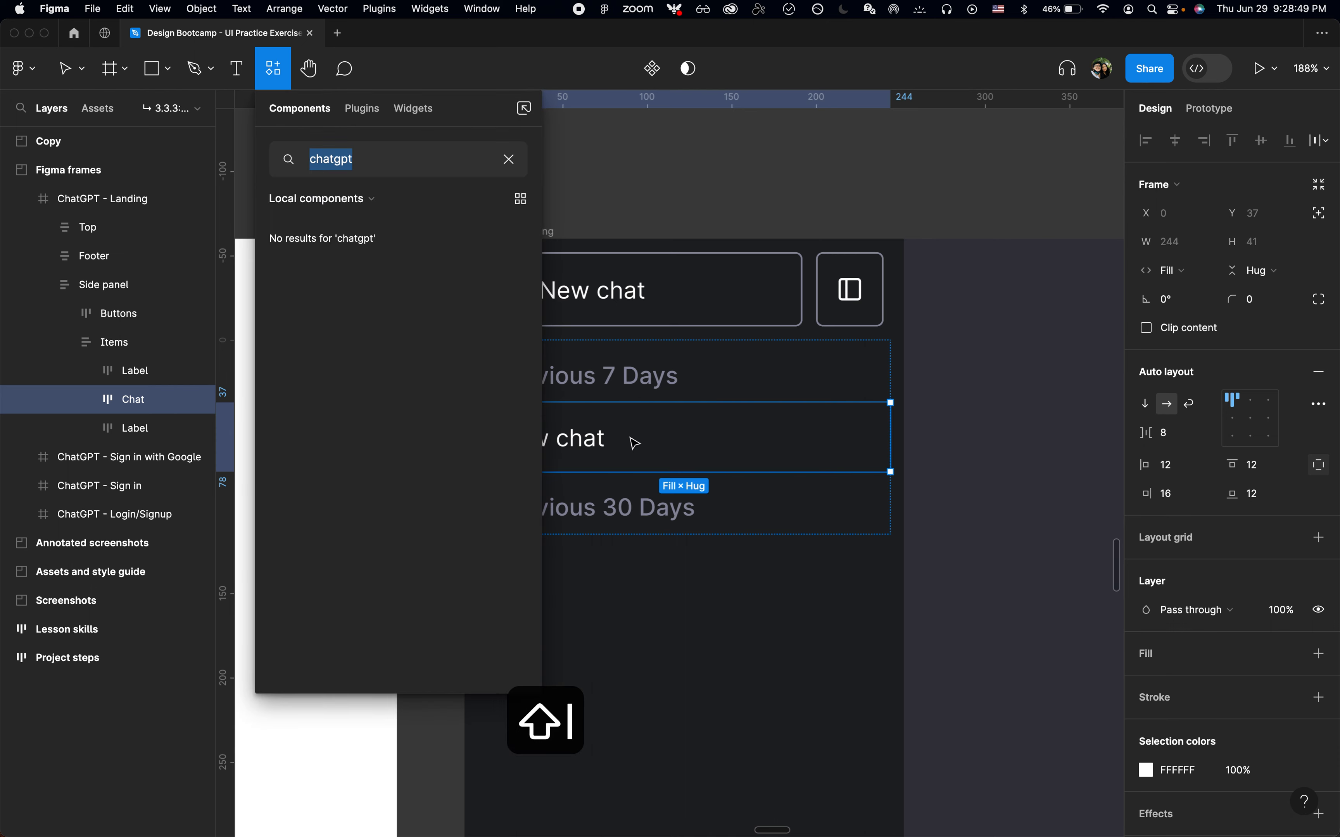
key("Return")
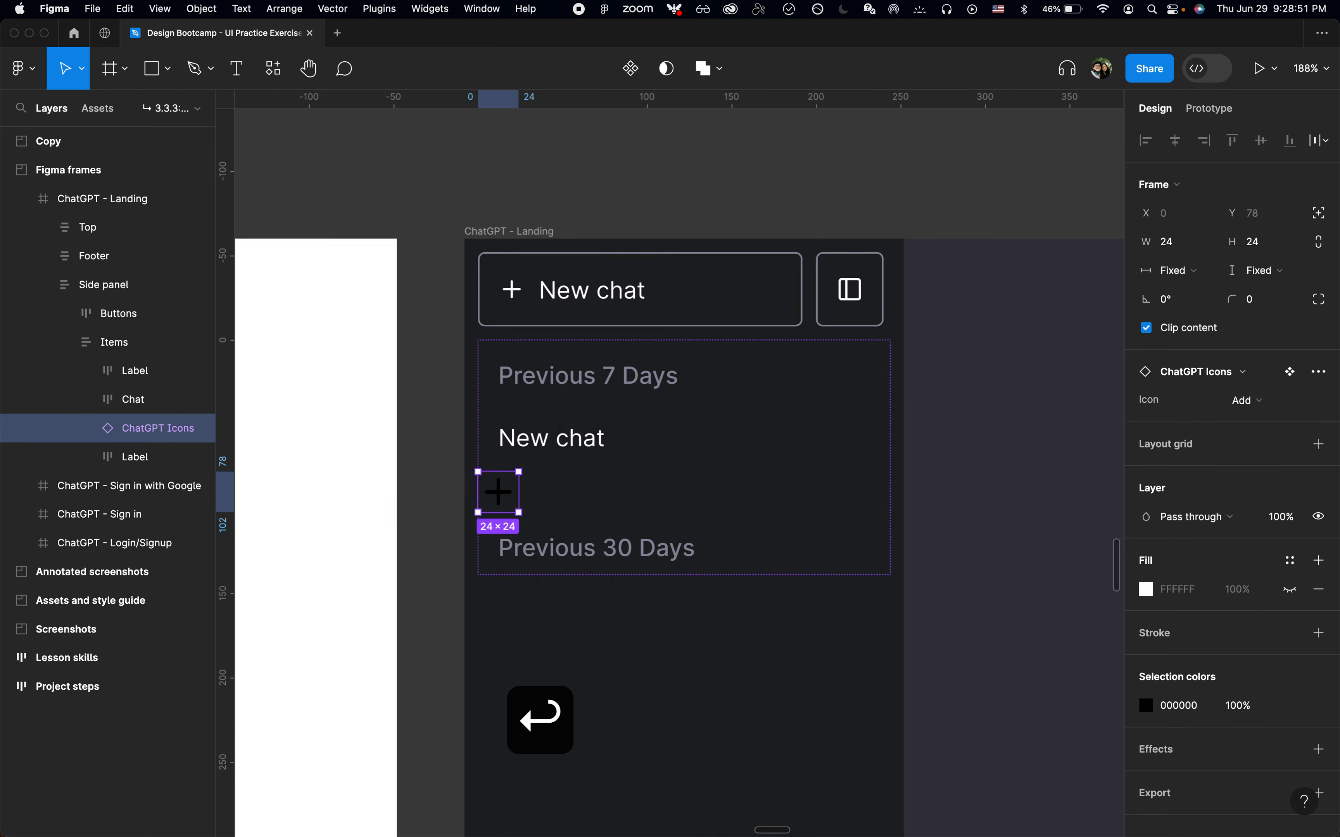
key("super+x")
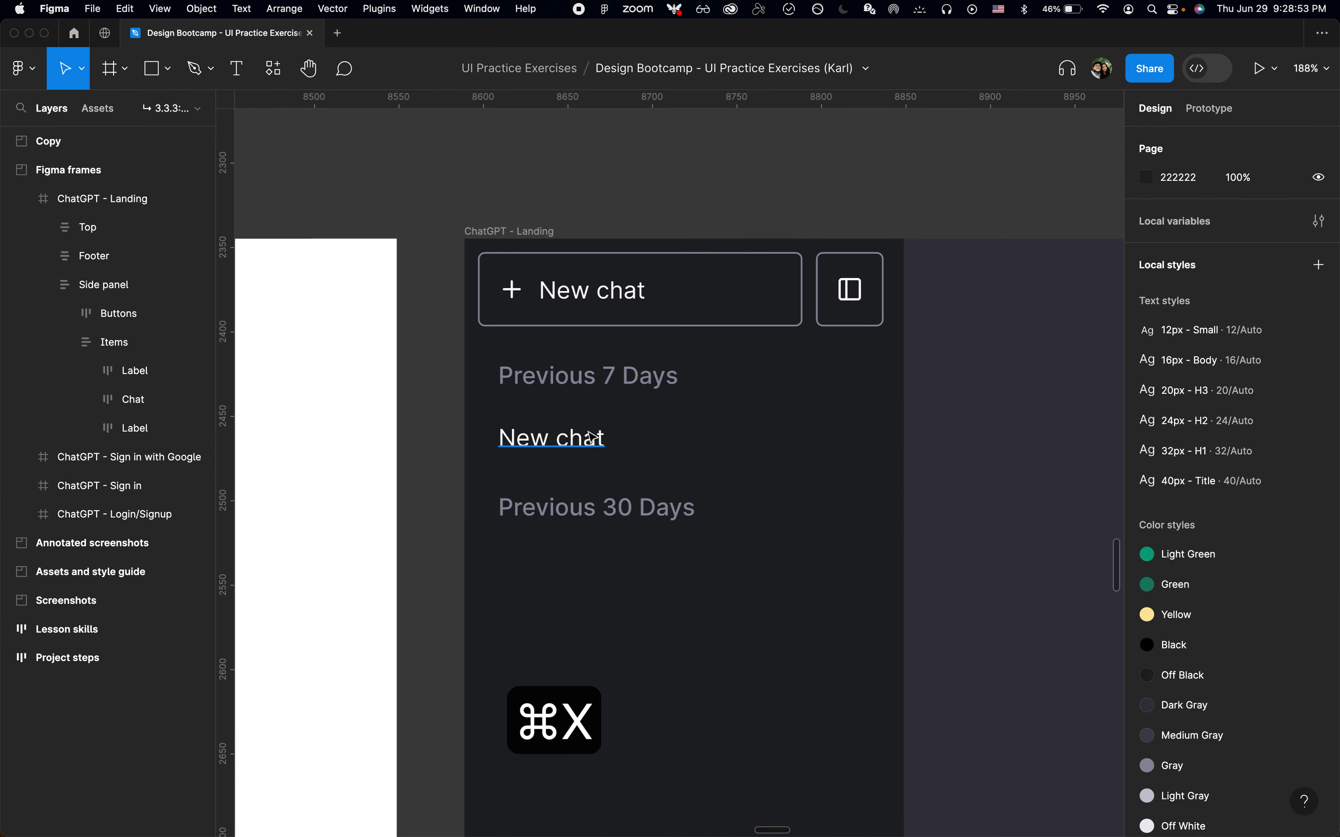
left_click(591, 437)
scroll(592, 438, "up", 5)
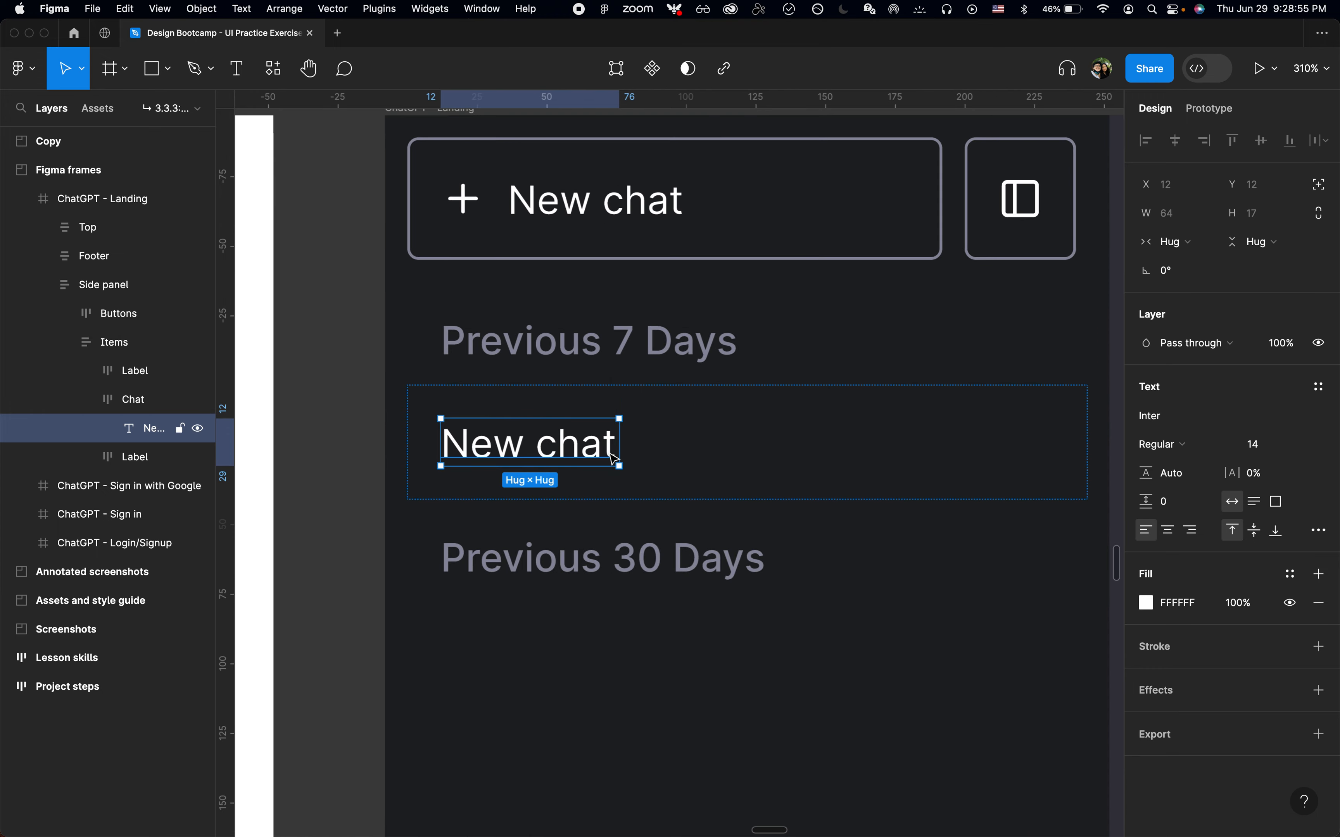
key("super+v")
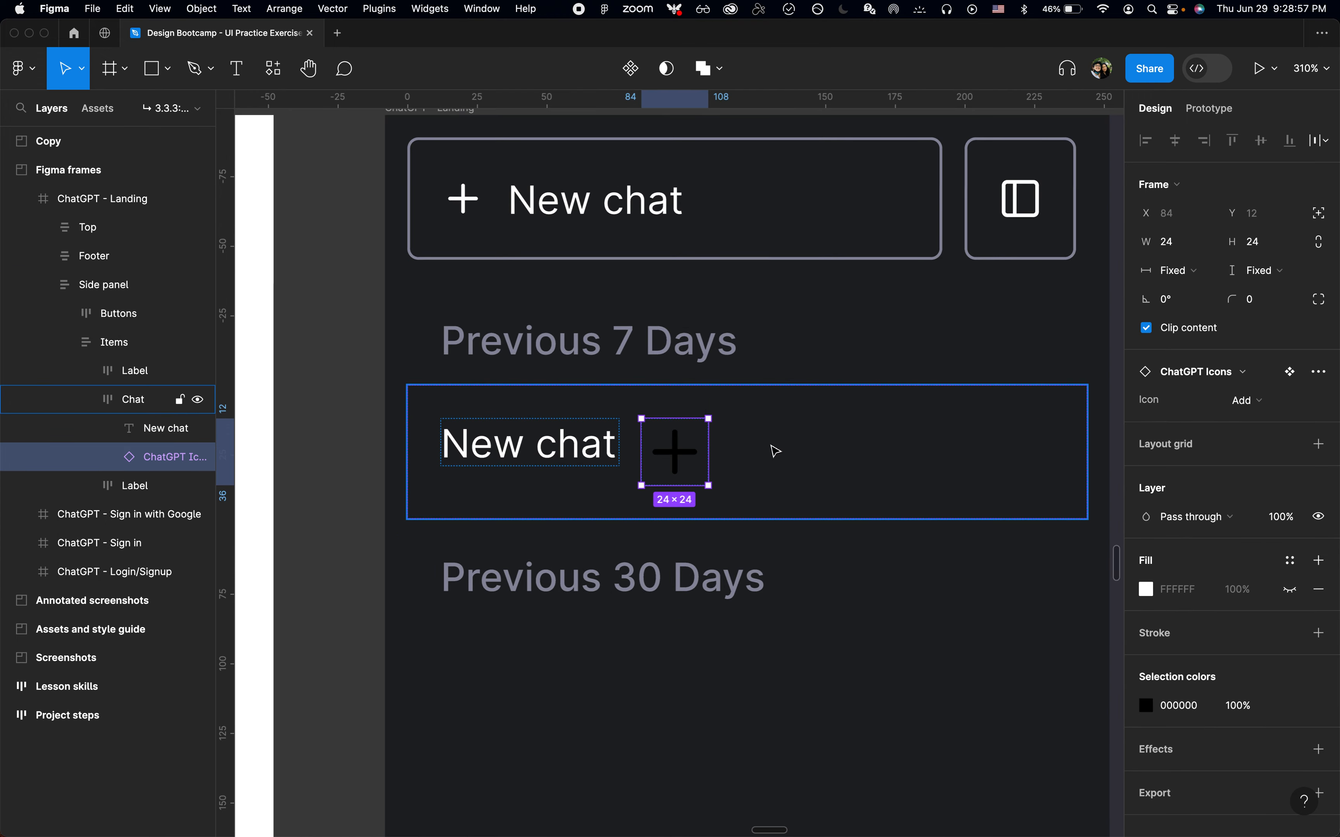
Switch the icon instance's variant to Chat
left_click(1269, 410)
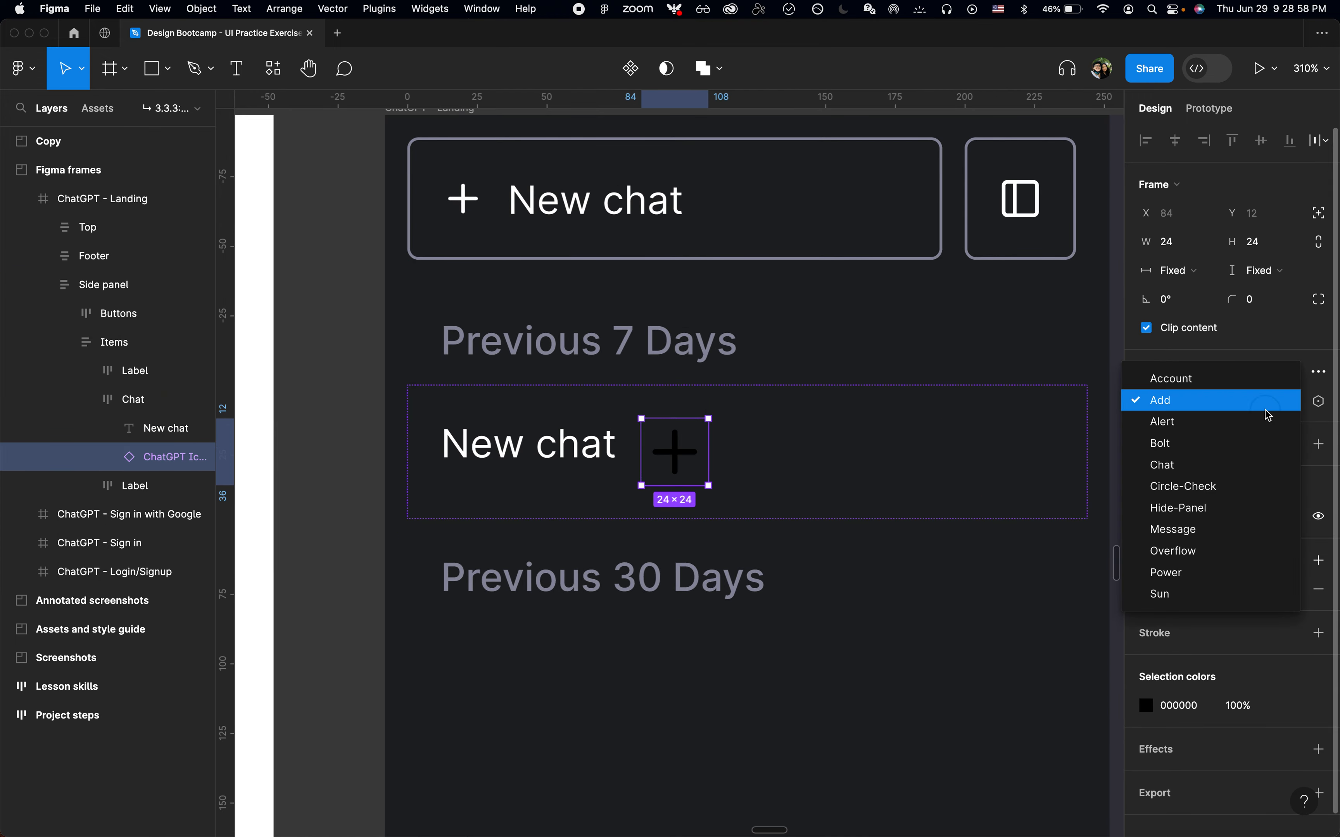
left_click(1218, 529)
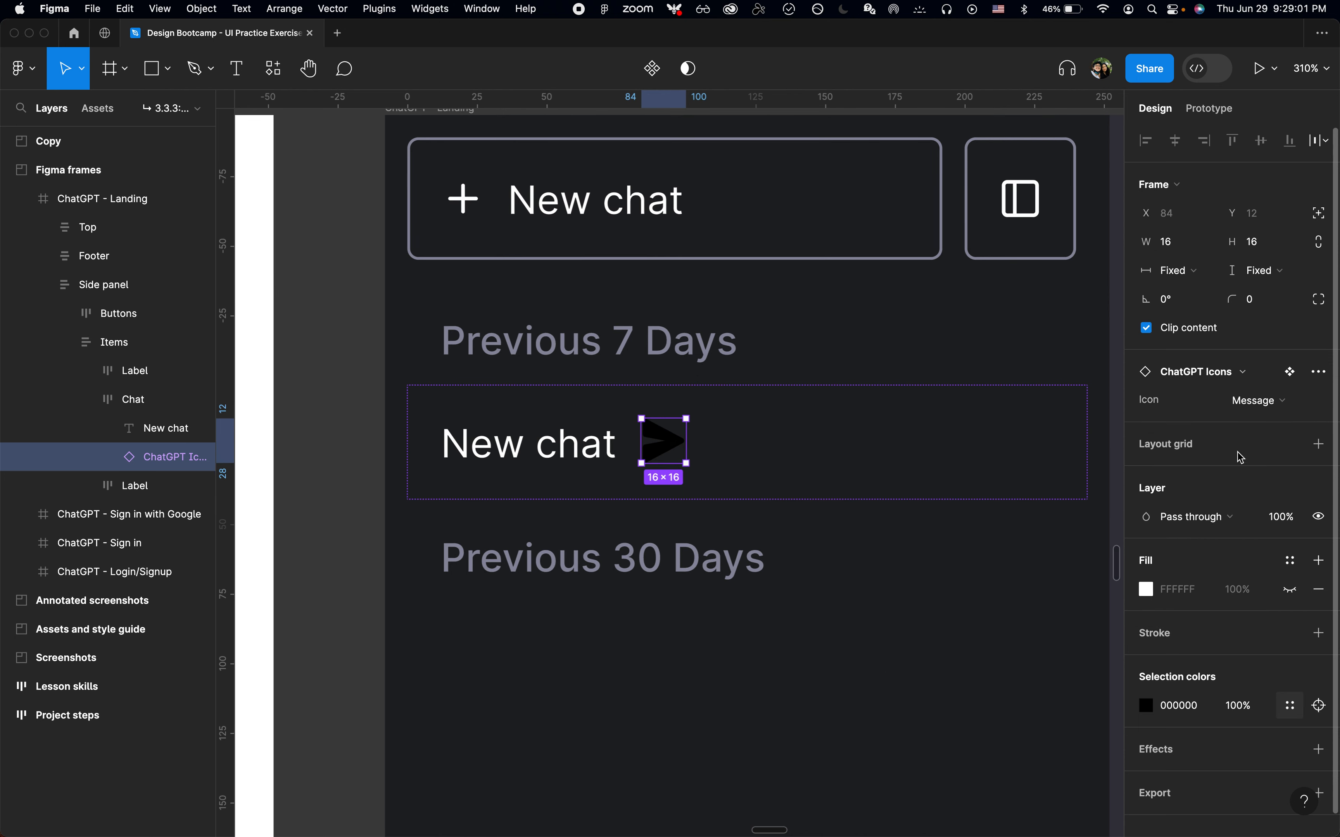
left_click(1252, 409)
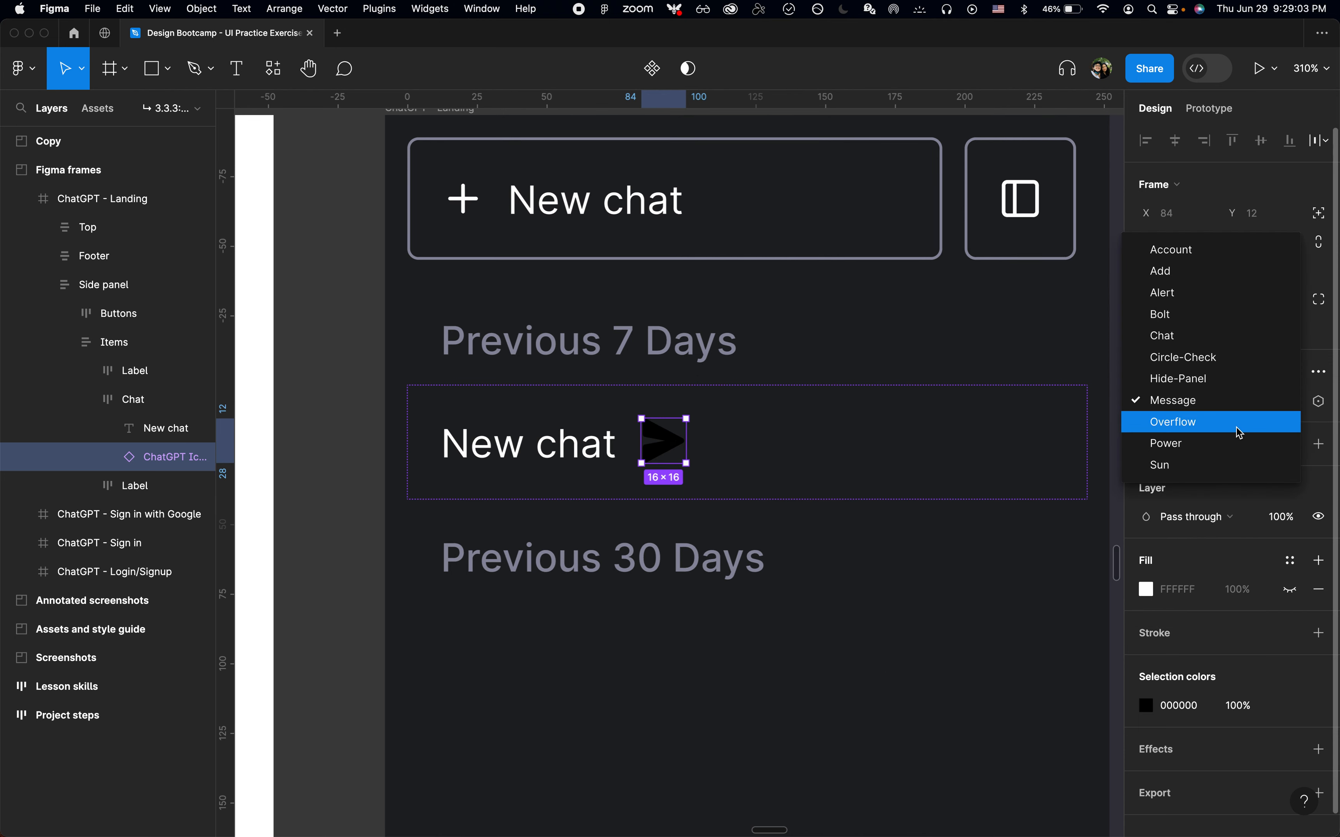
left_click(1203, 344)
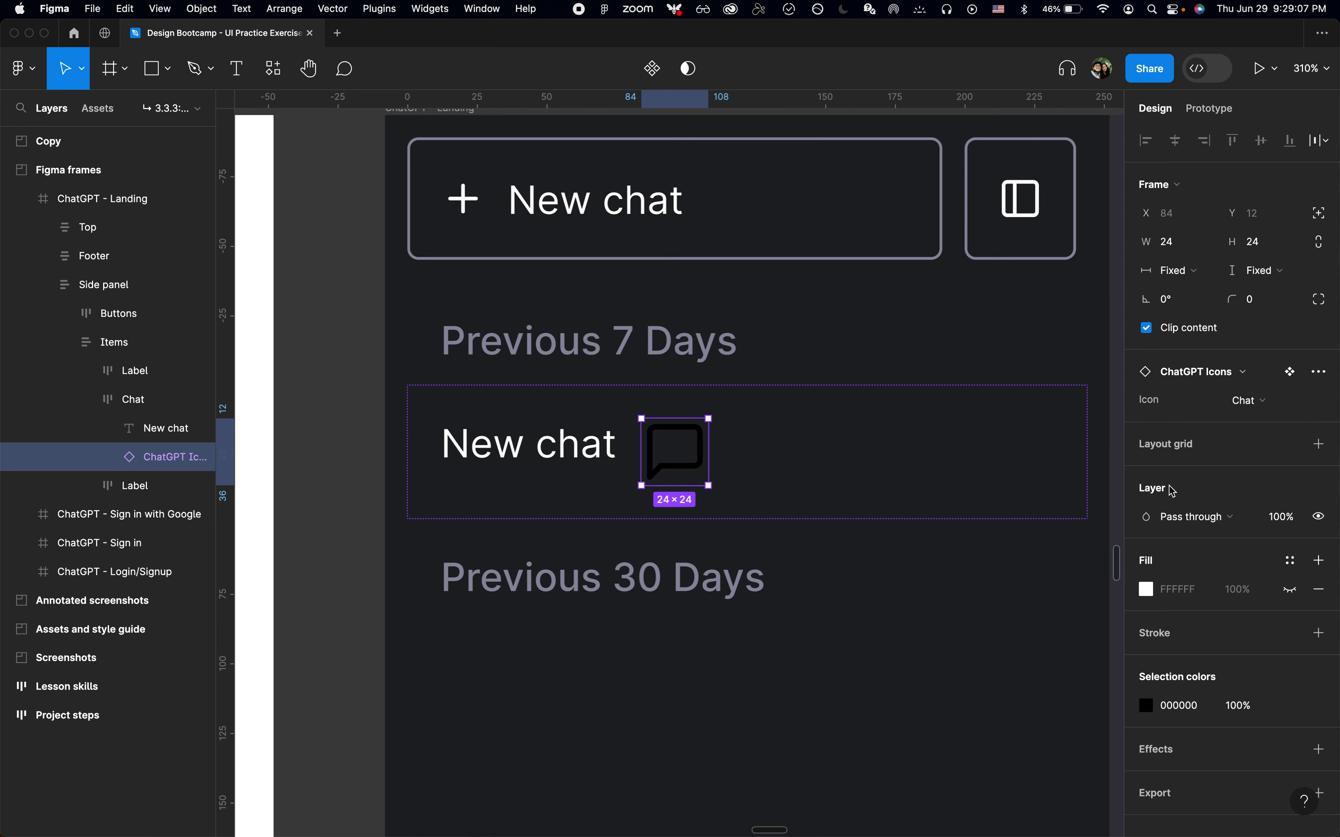
Open the icon's selection color to pick a library color style
left_click(1292, 707)
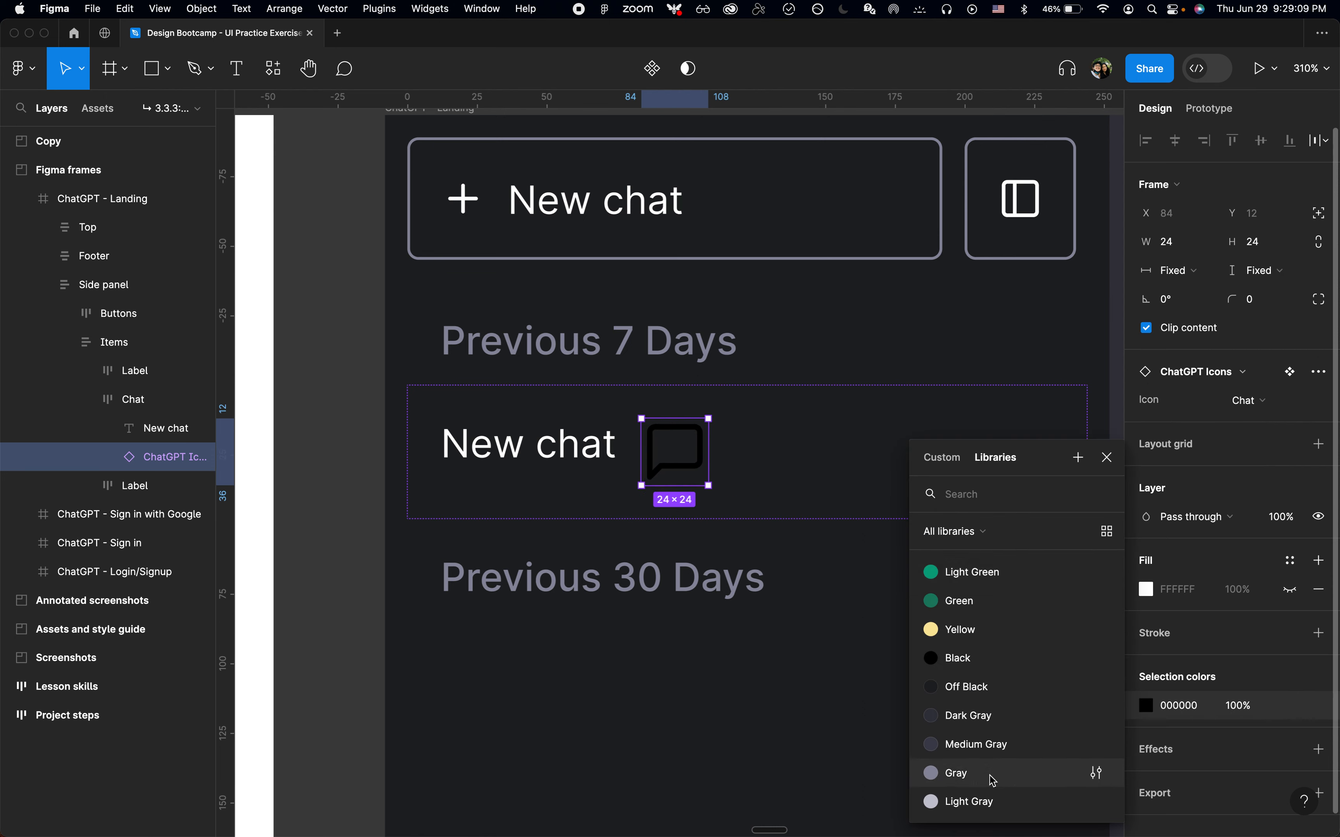
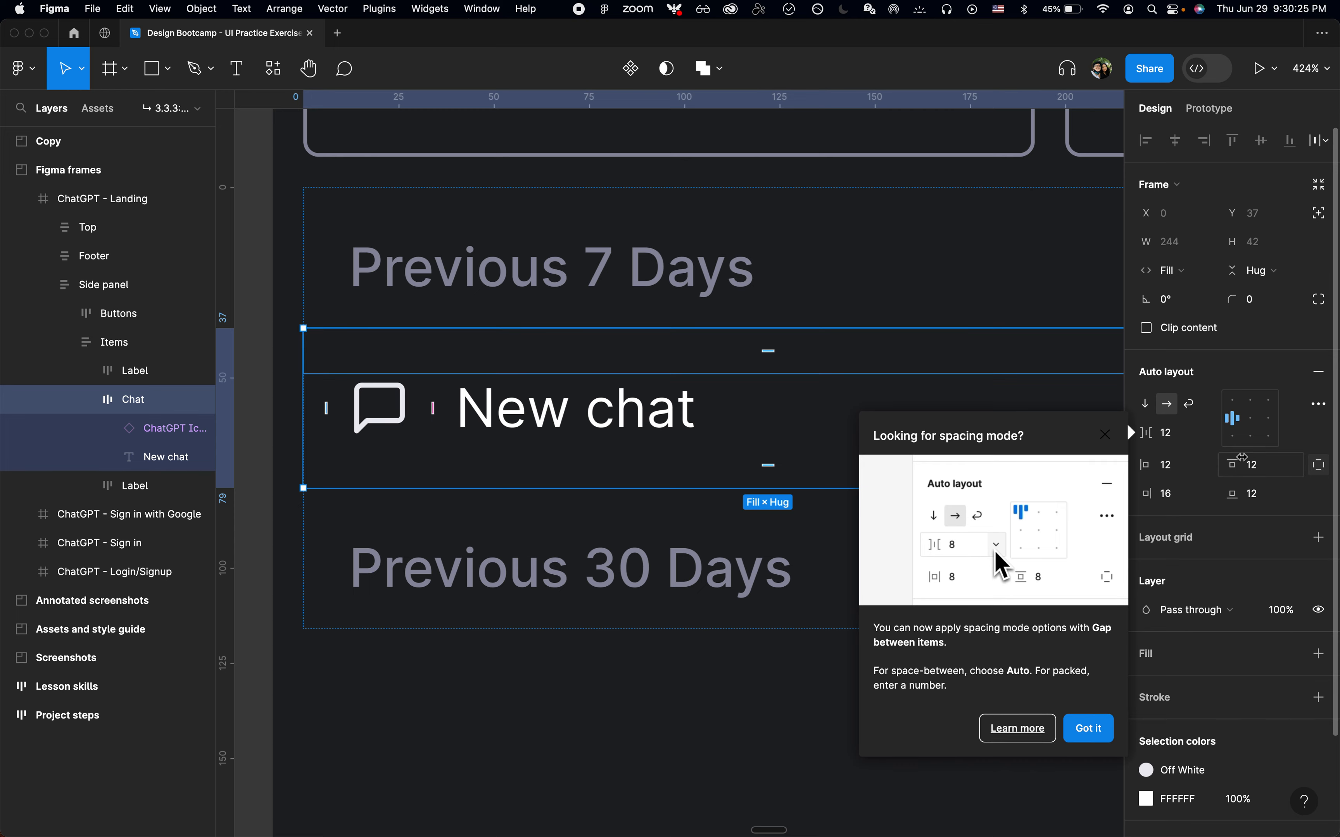
Inspect the chat history item's padding and gap on the live ChatGPT page
key("super+Tab")
key("super+shift+c")
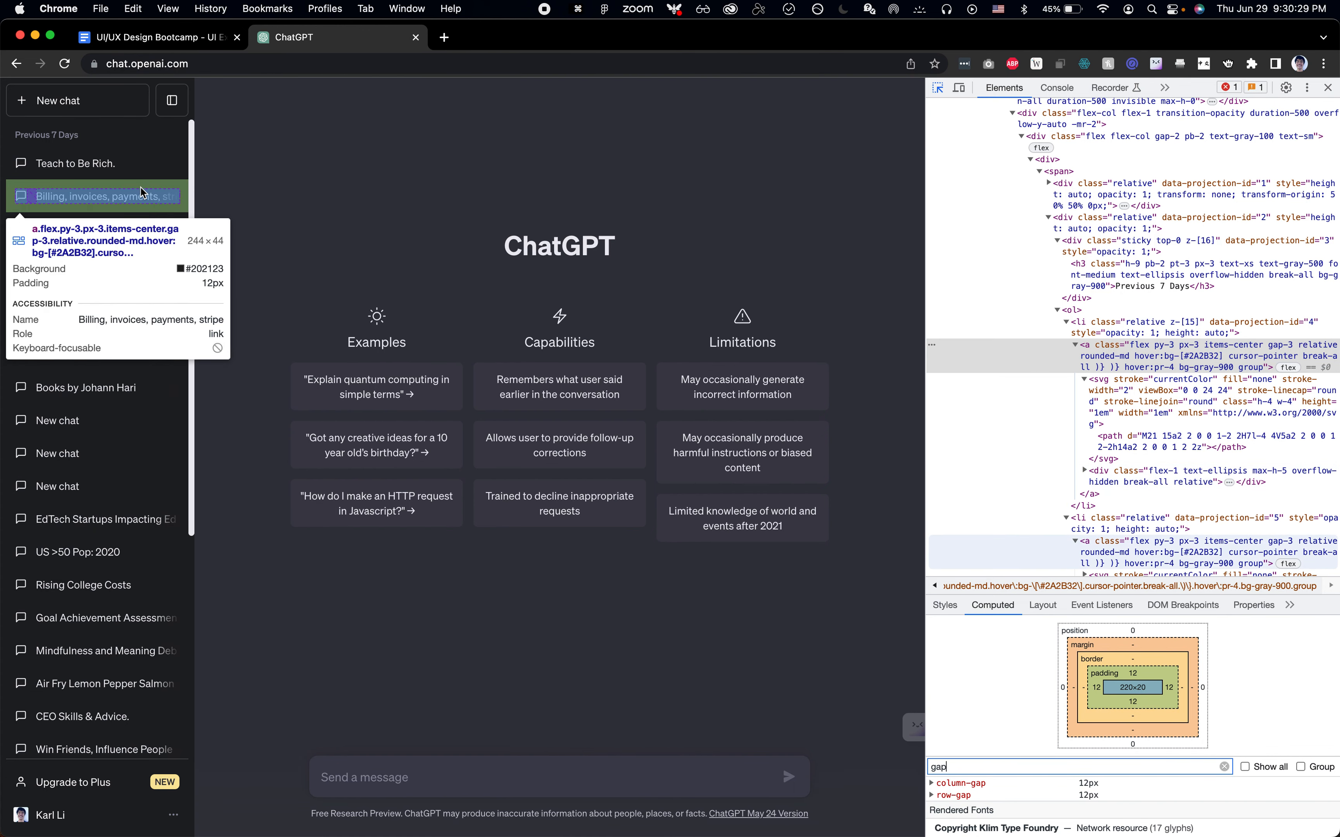
key("super+Tab")
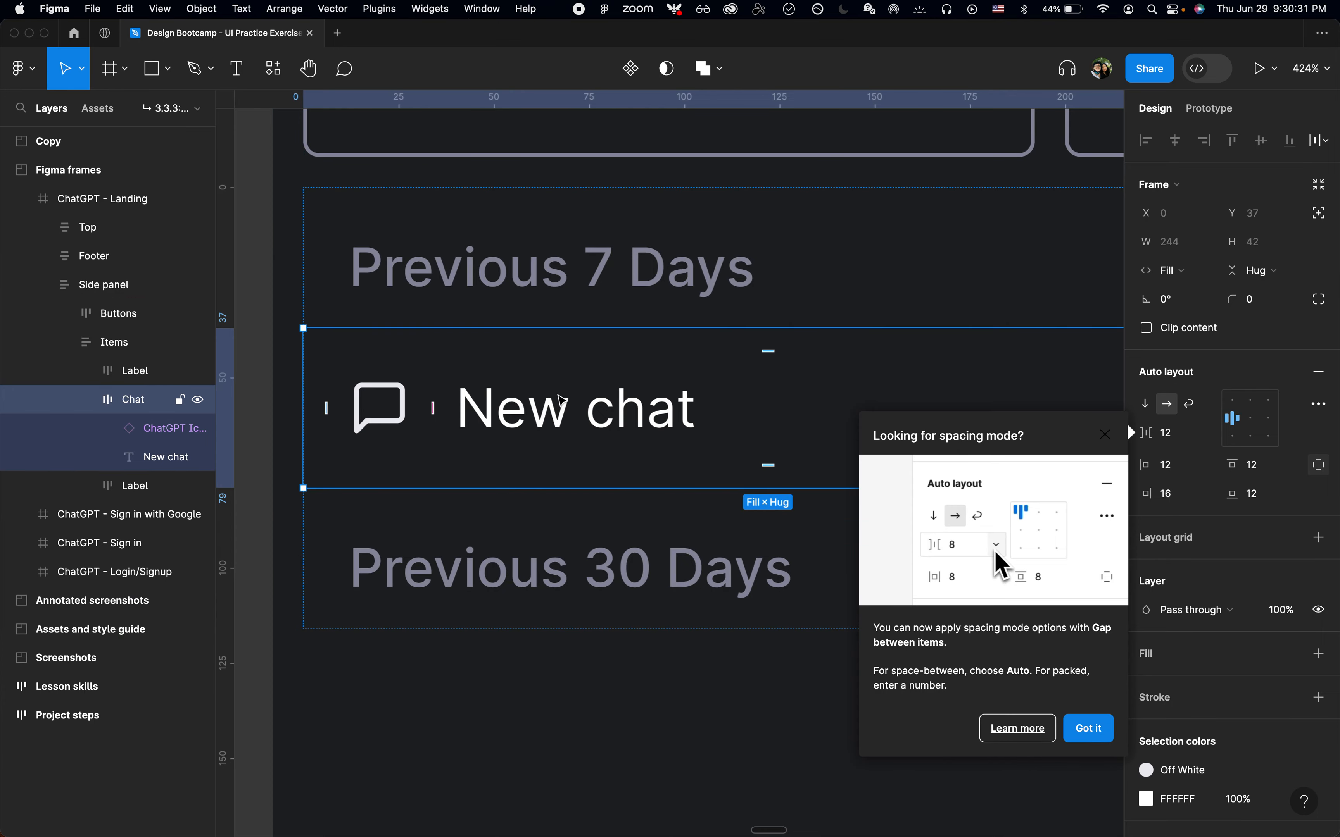
Set the Chat item's height to fixed at 44
key("Escape")
key("Escape")
left_click(97, 399)
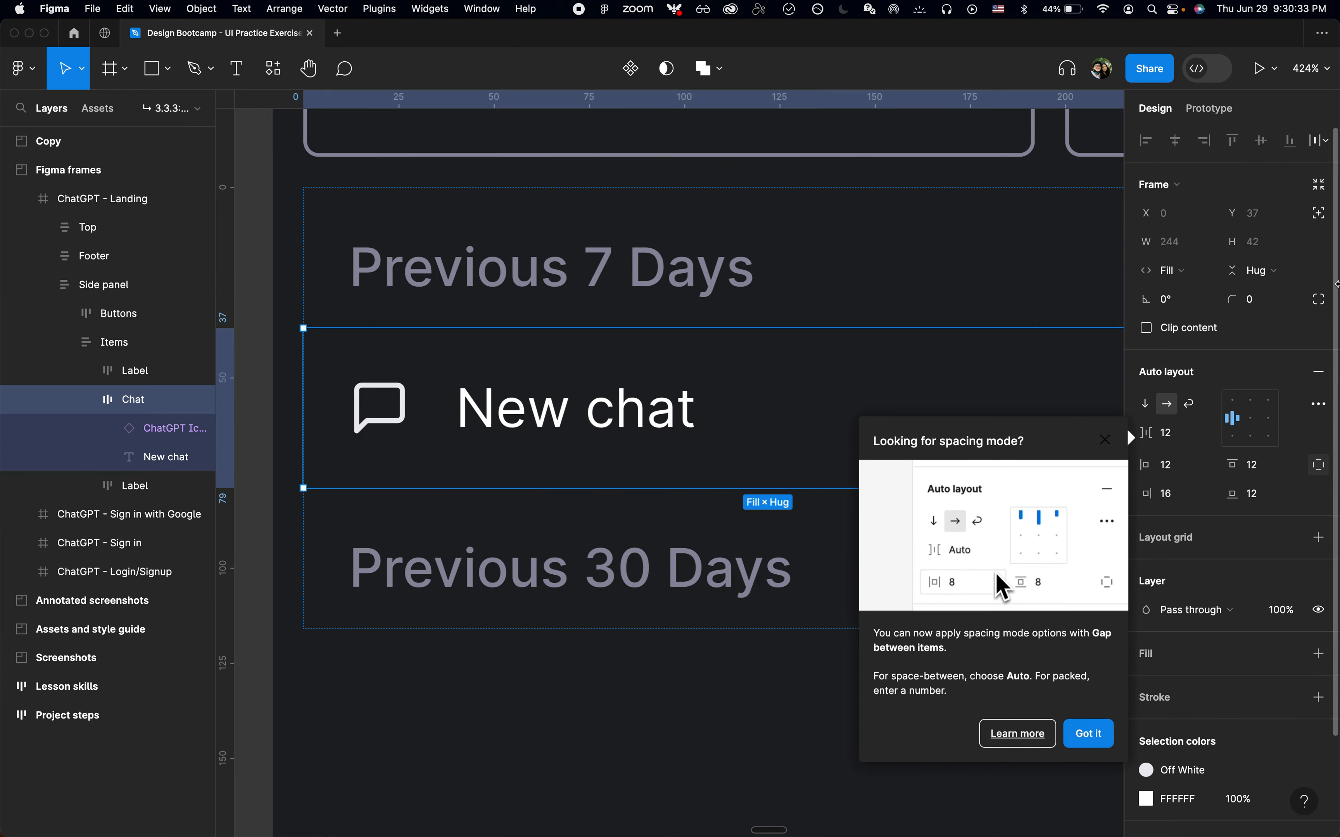
left_click(1252, 271)
left_click(1252, 249)
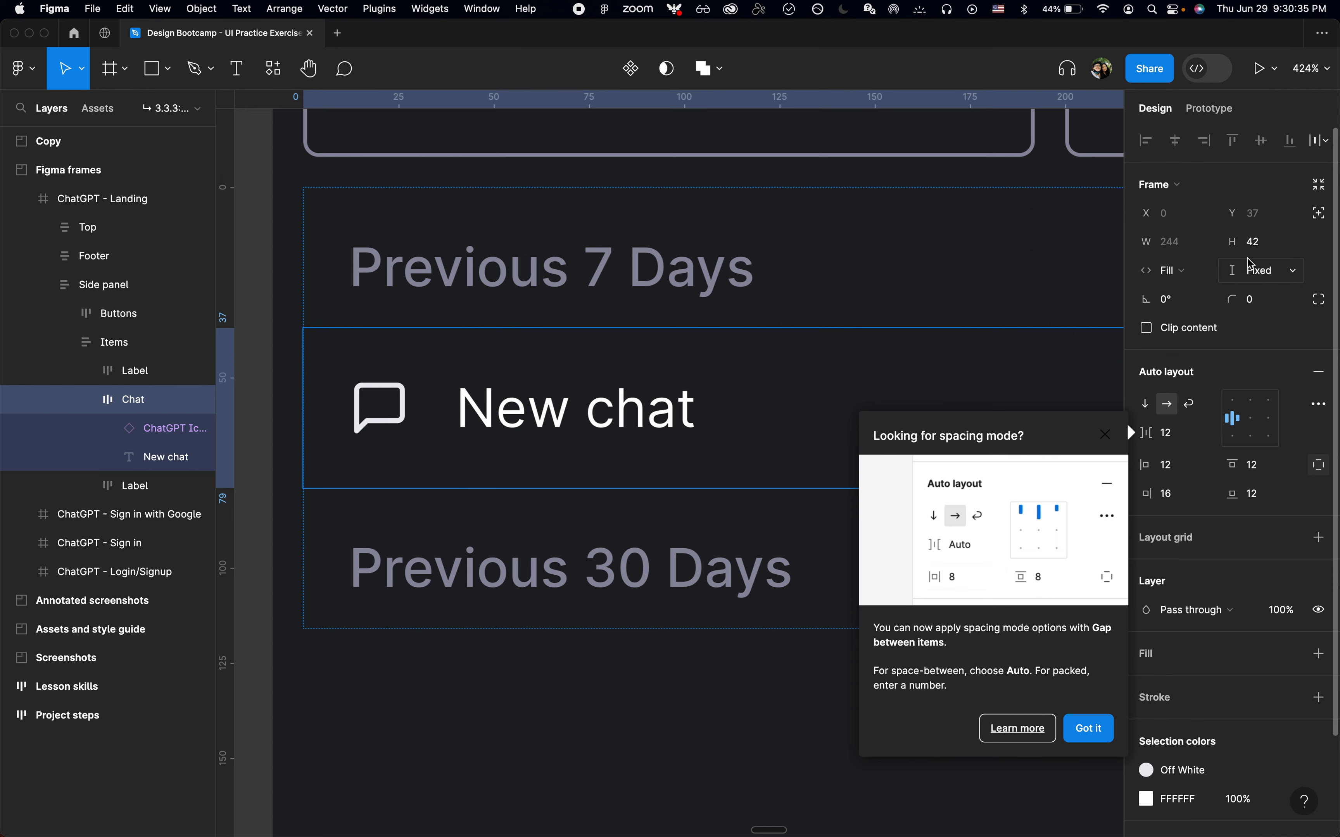
left_click(1276, 247)
key("Up")
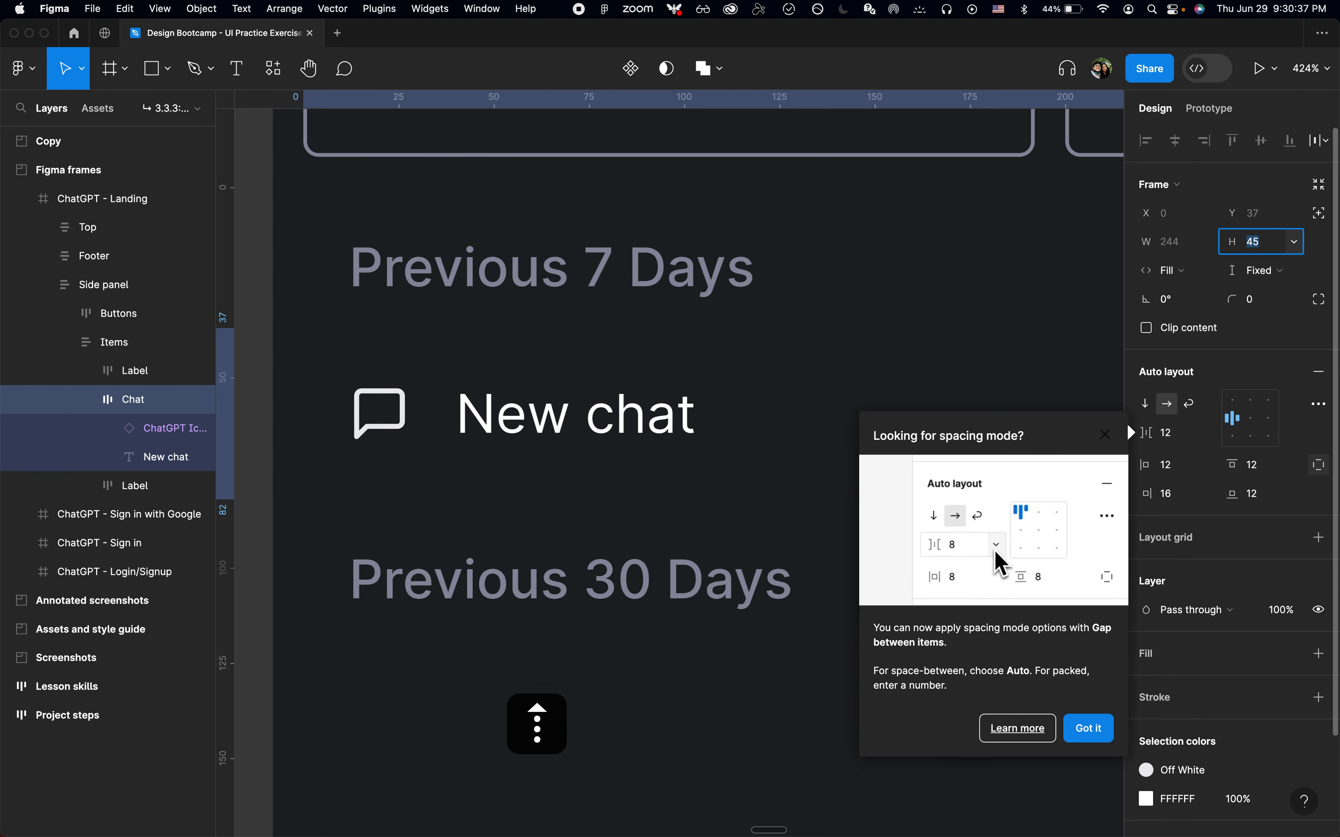
key("Up")
Set the New chat text layer's height to hug contents
left_click(612, 414)
scroll(612, 412, "down", 5)
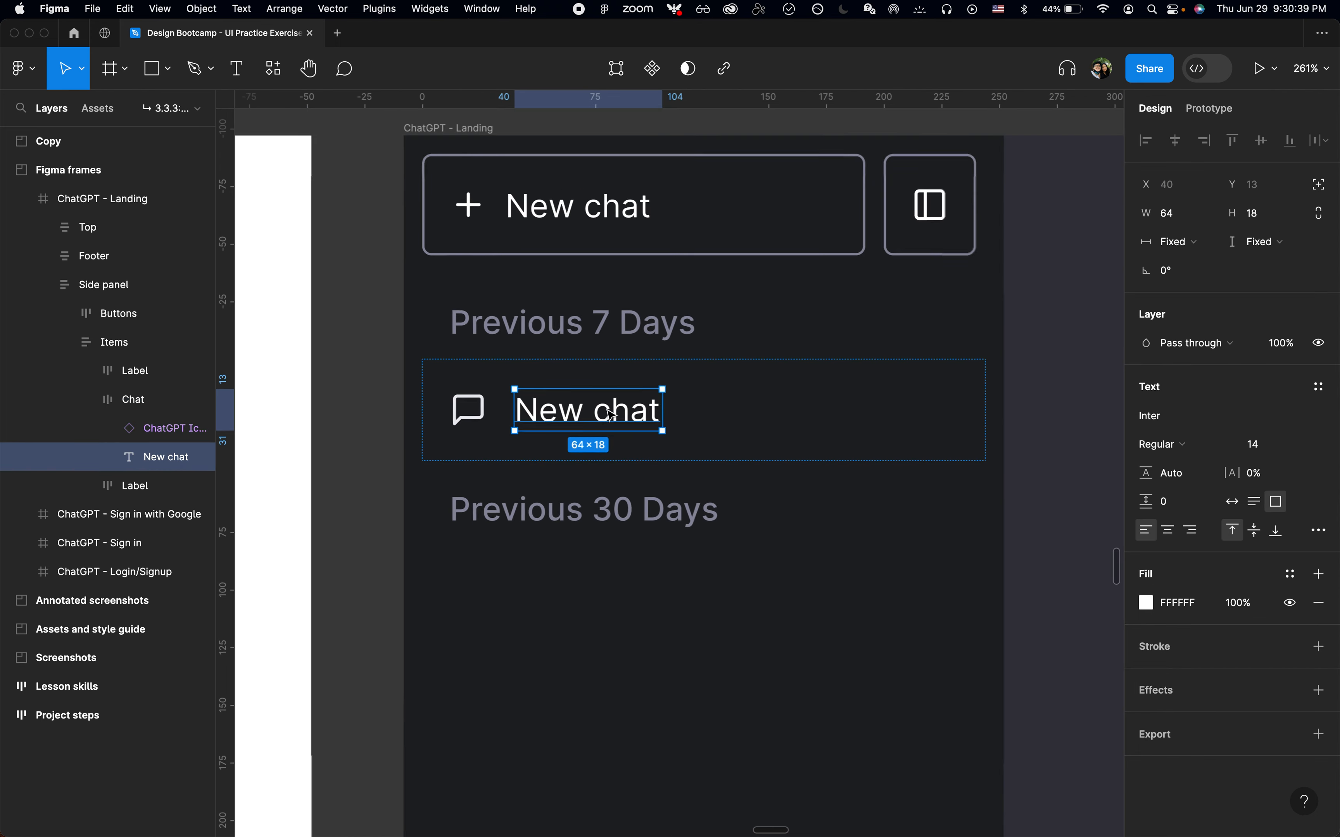
left_click(771, 398)
left_click(588, 411)
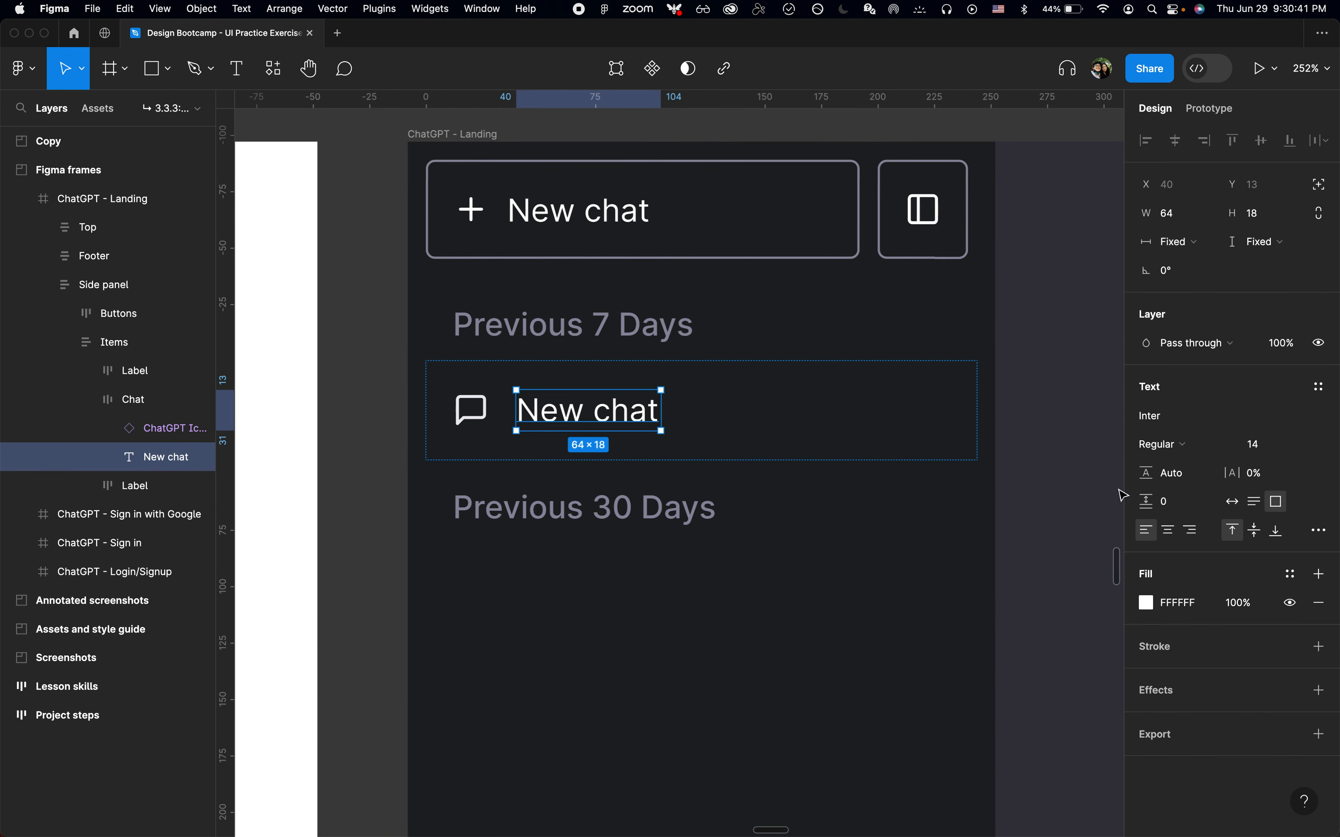
left_click(1275, 247)
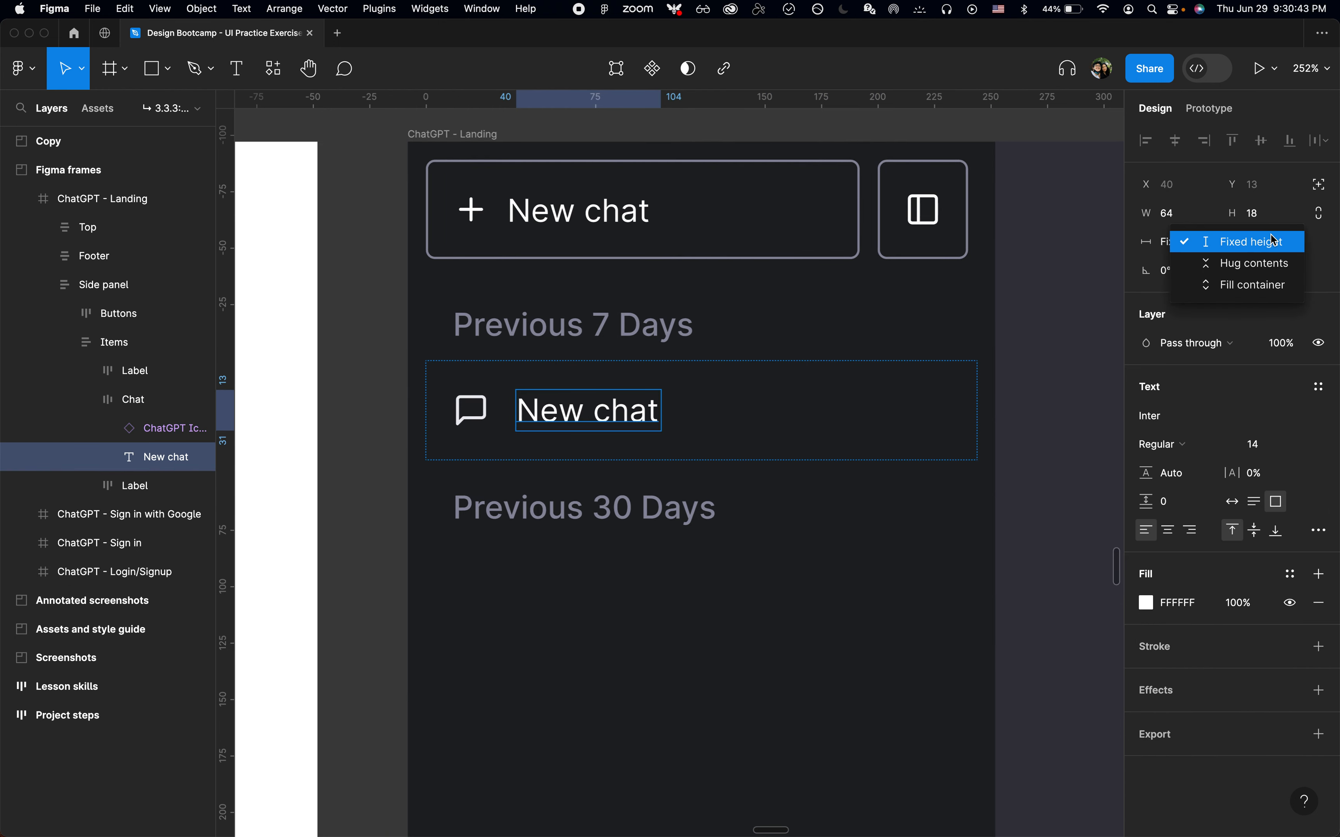
left_click(1269, 265)
Duplicate the Chat item and move the copy below the Previous 30 Days label
left_click(920, 411)
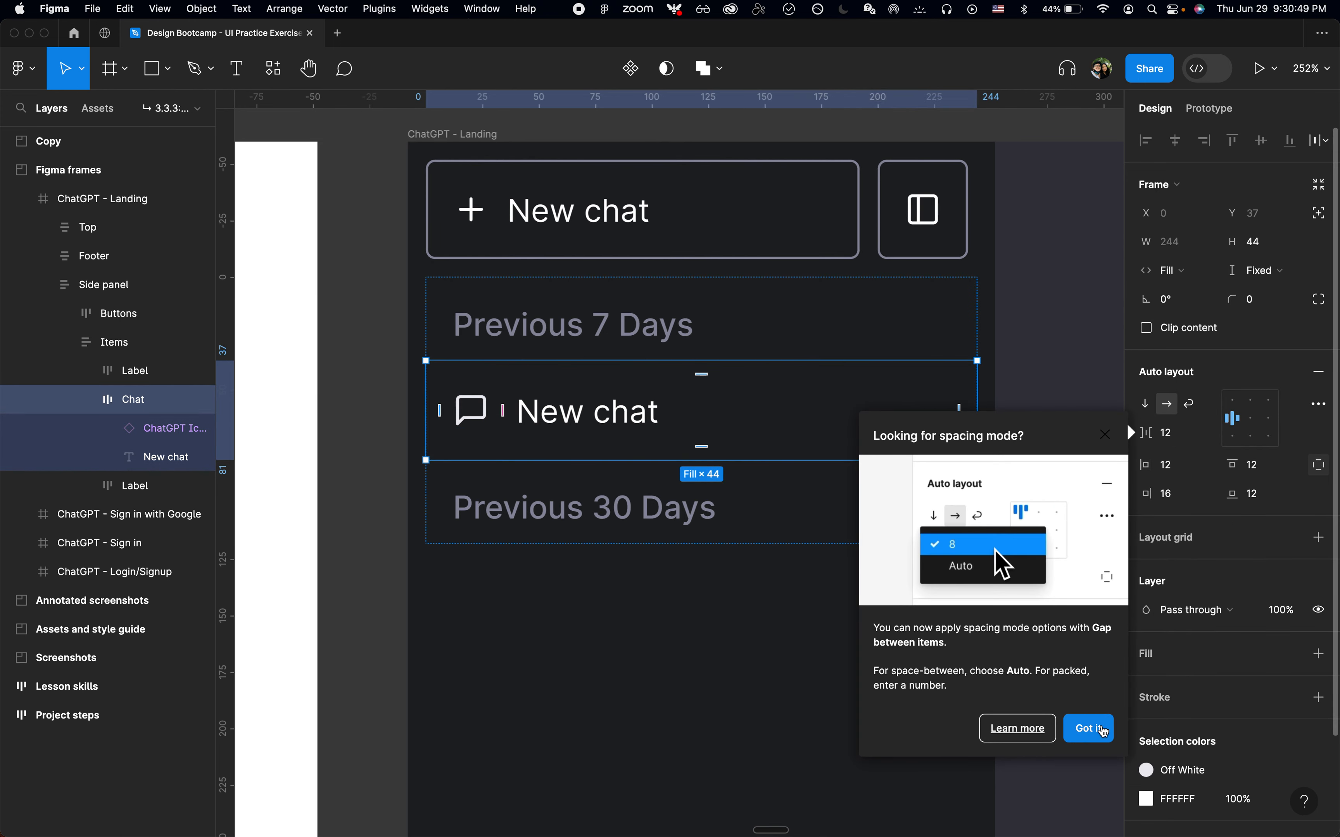
left_click(1104, 732)
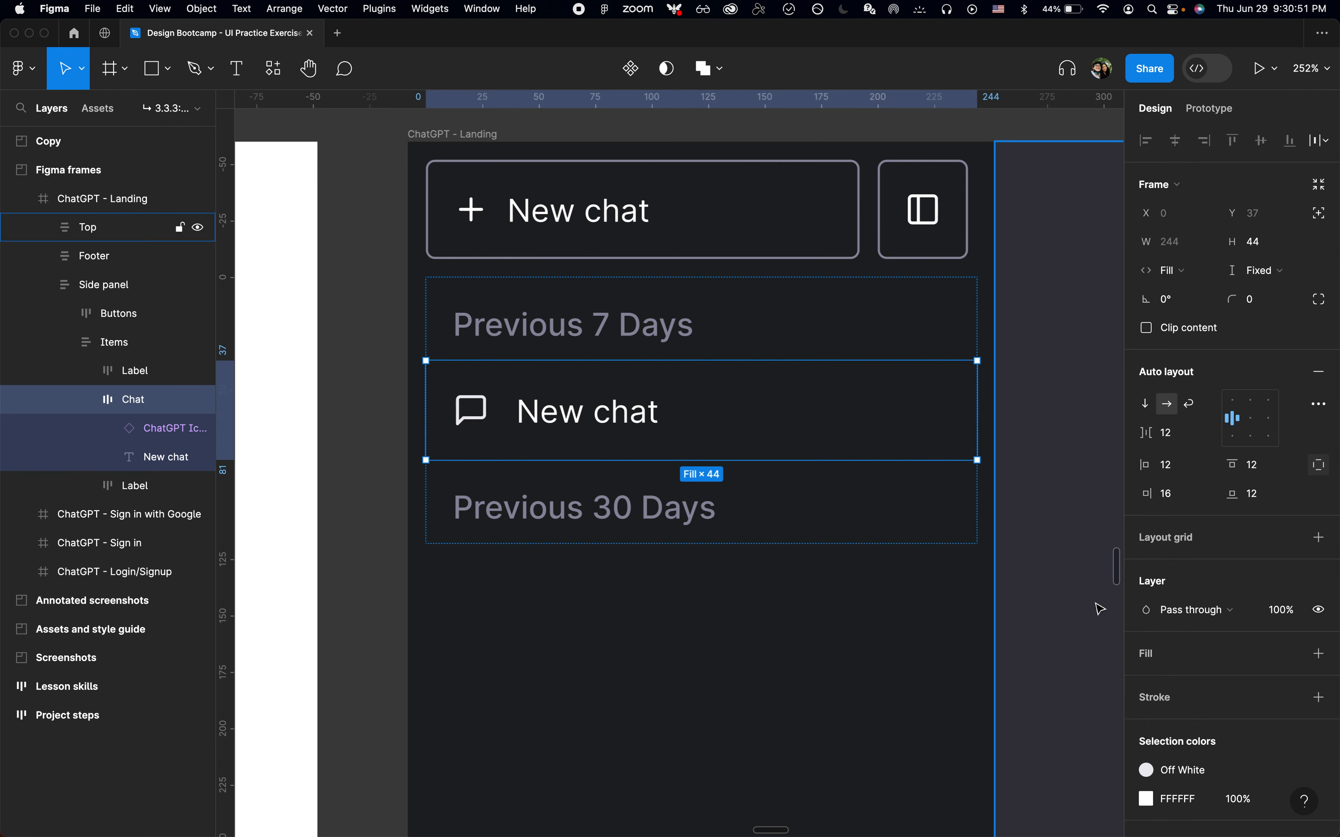
left_click(1045, 530)
scroll(1046, 532, "right", 2)
scroll(1046, 532, "down", 1)
double_click(724, 419)
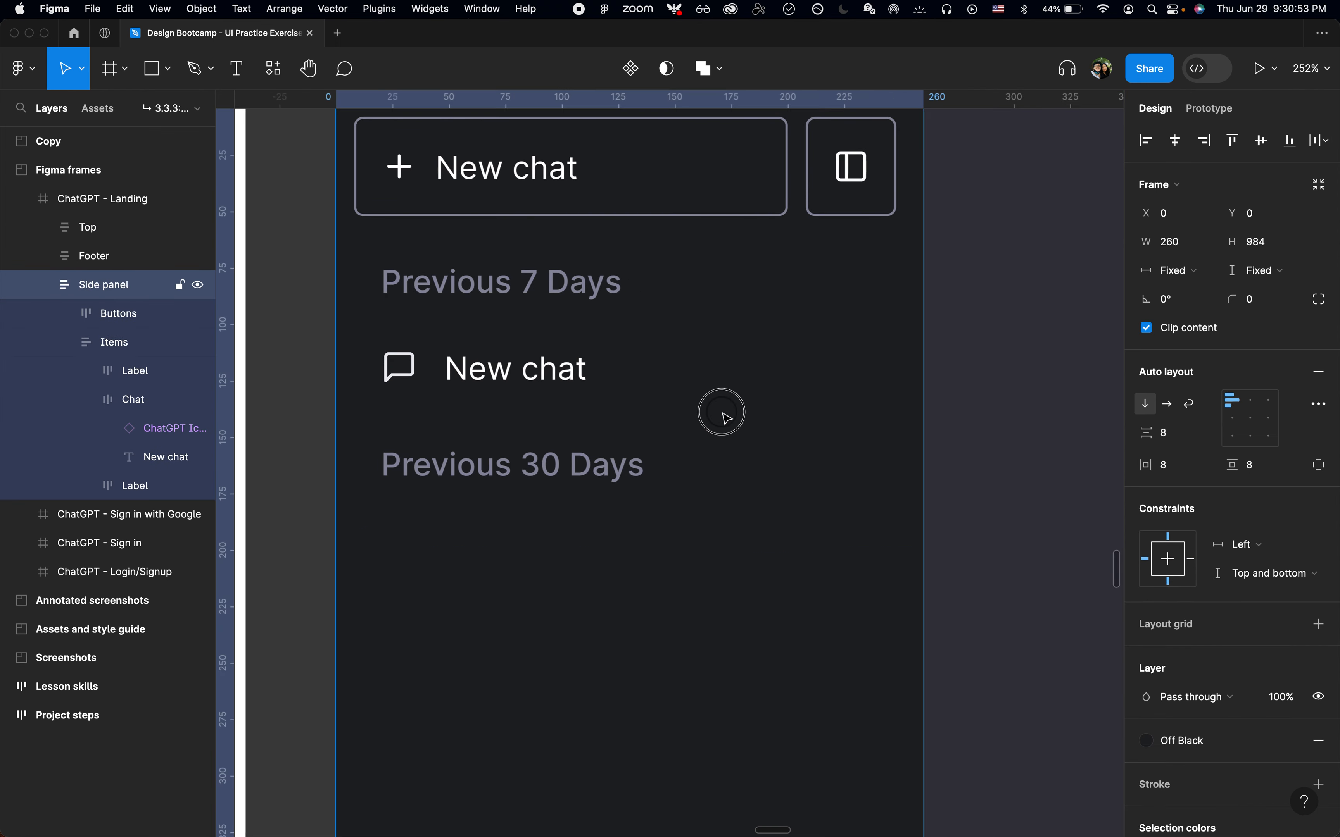
left_click(720, 395)
scroll(717, 391, "down", 5)
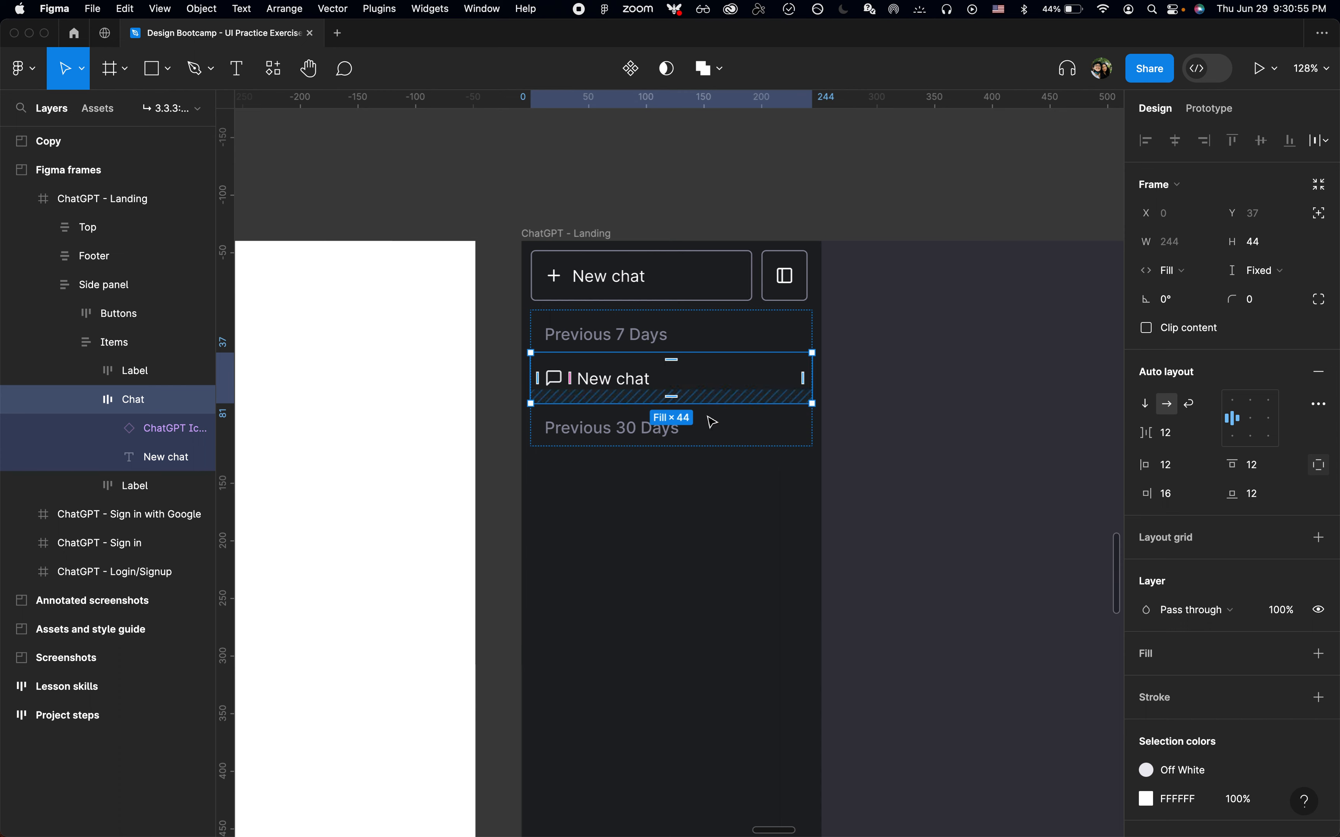
key("super+d")
key("Down")
Duplicate the first chat item to add a second entry under Previous 7 Days
key("super+Tab")
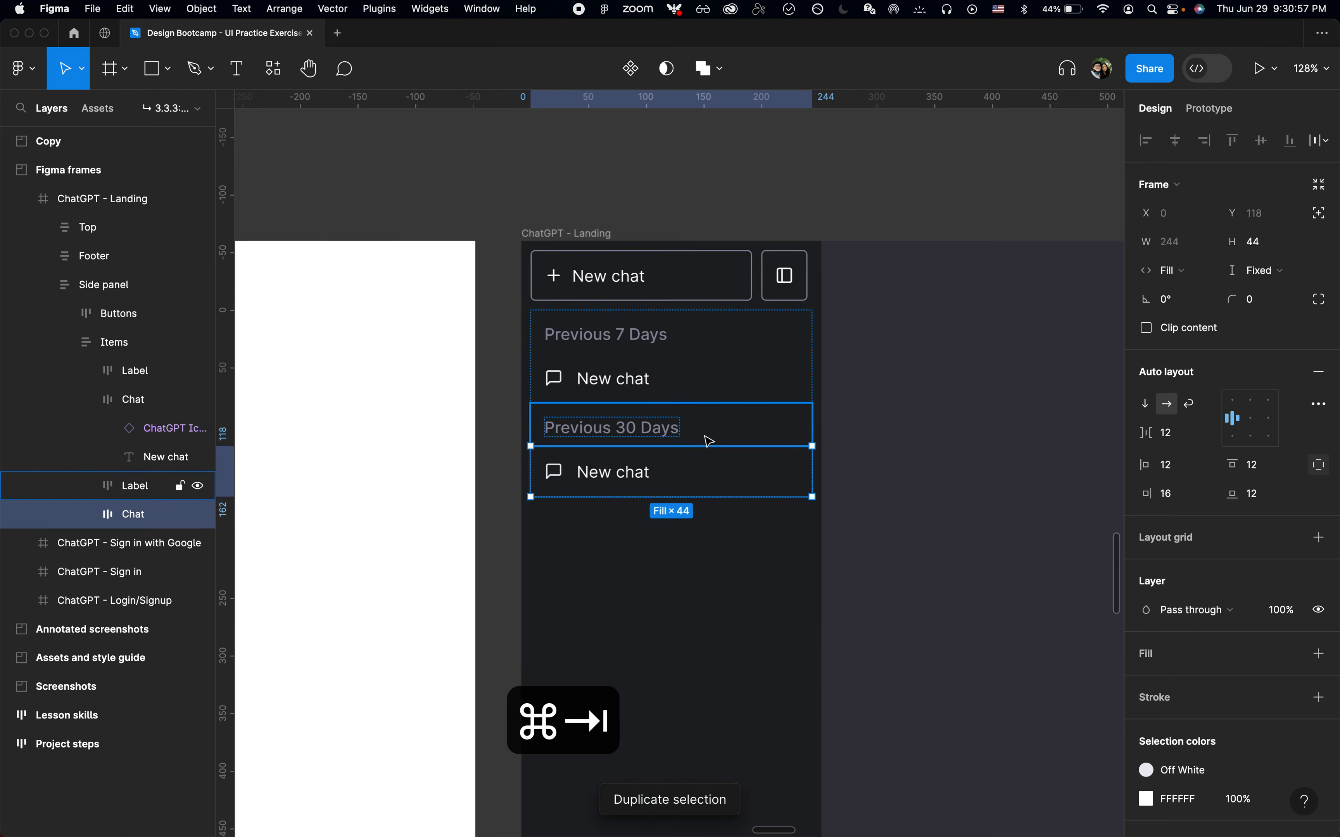
key("super+Tab")
left_click(681, 389)
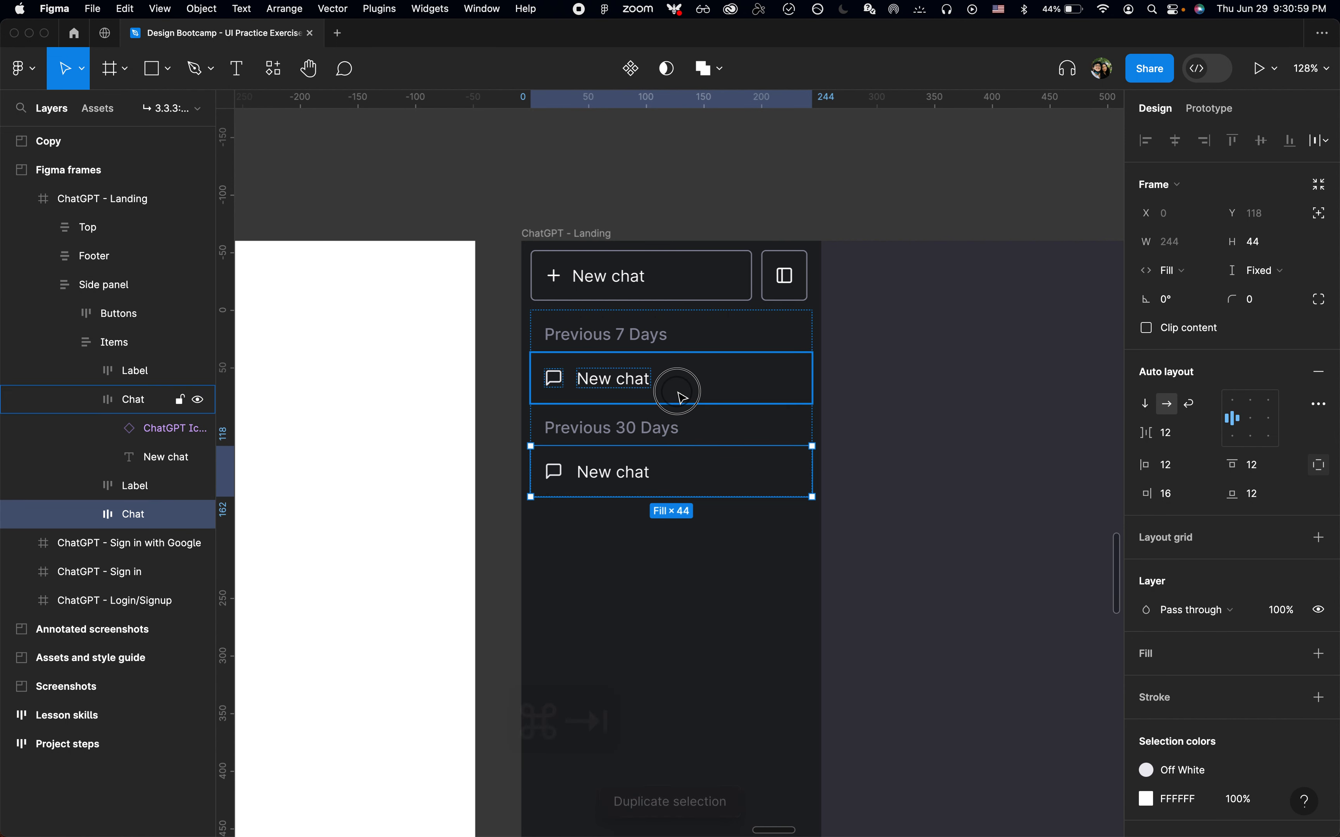
key("super+d")
left_click_drag(690, 501, 692, 515)
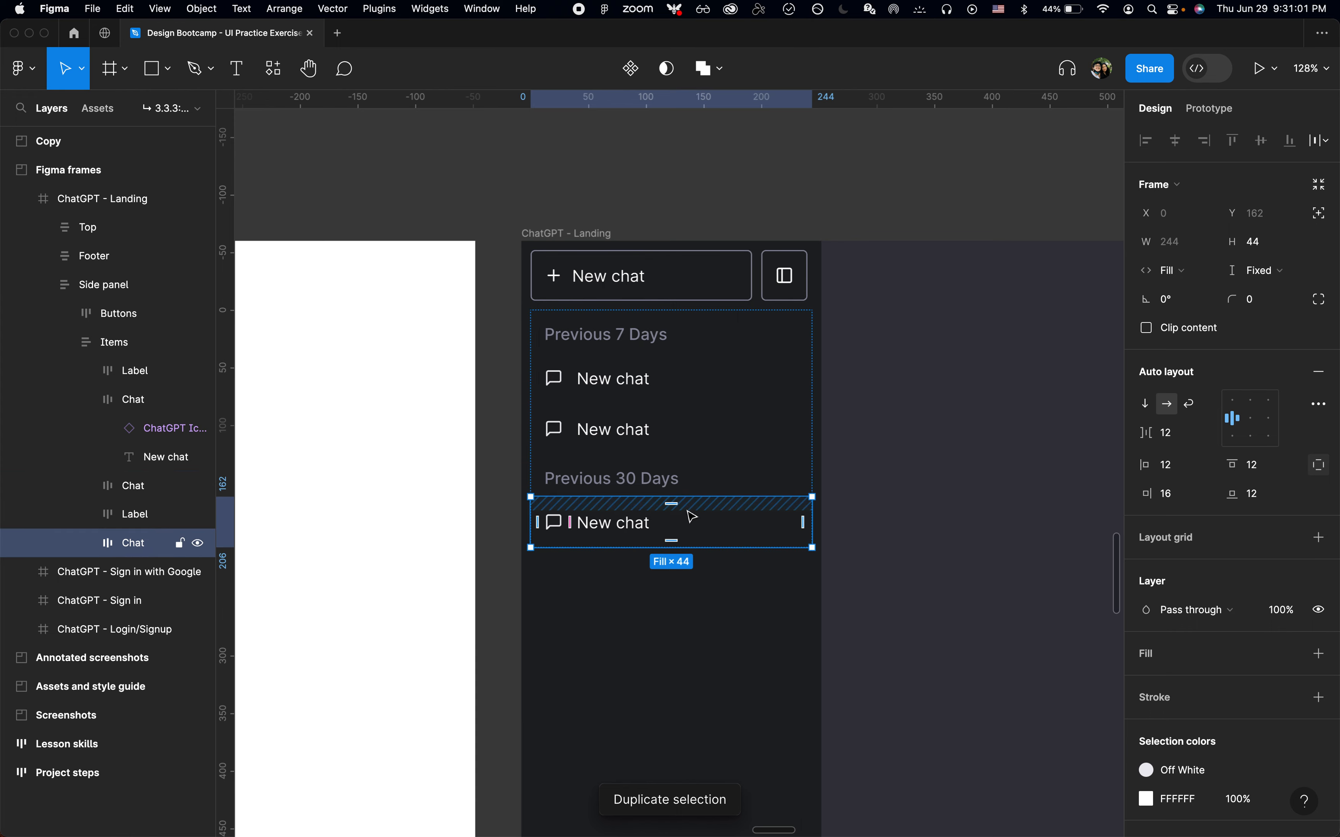
Duplicate the last chat item repeatedly to fill the Previous 30 Days list
scroll(692, 517, "down", 5)
key("super+d")
key("super+d")
key("super+d")
key("super+d")
key("super+d")
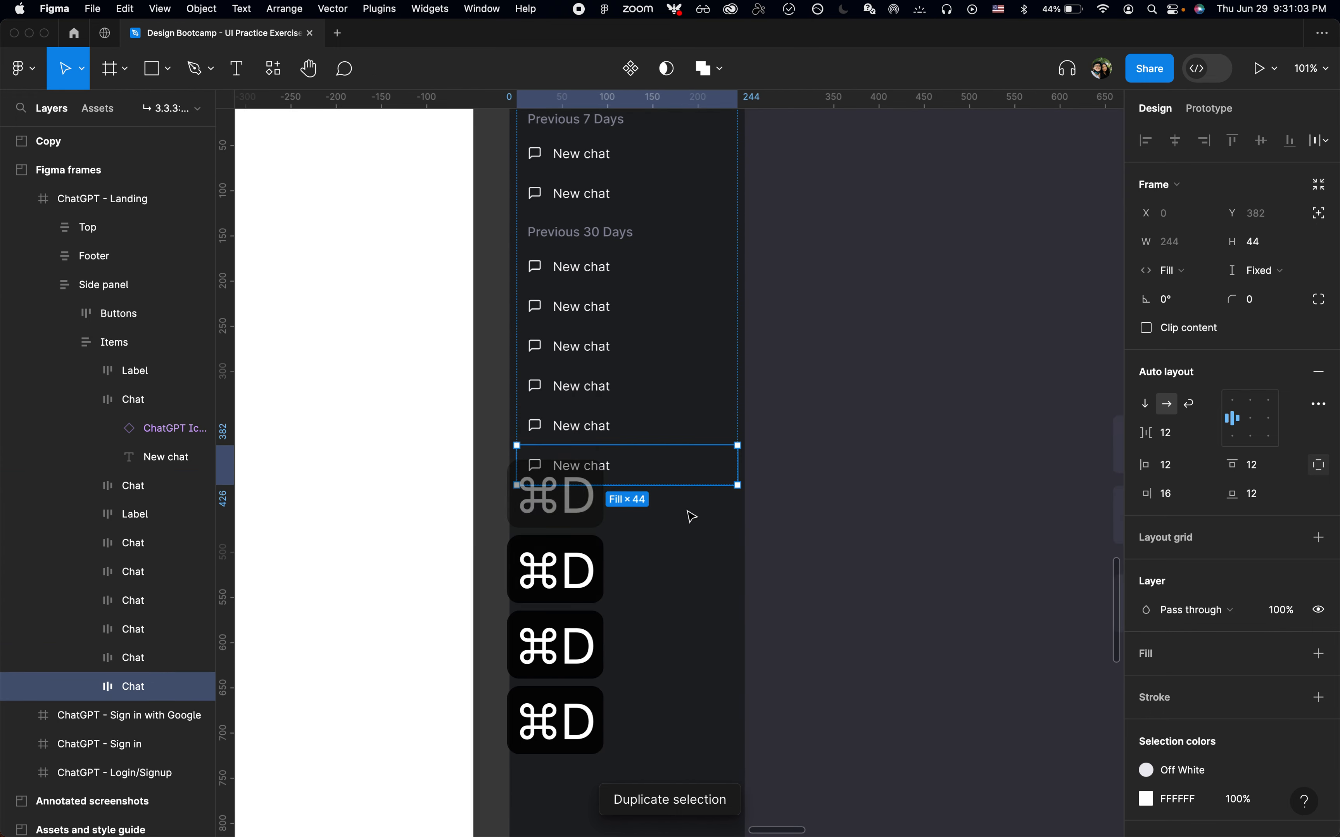
key("super+d")
key("super+d")
key("super+d")
key("super+d")
key("super+d")
key("super+d")
scroll(692, 517, "down", 5)
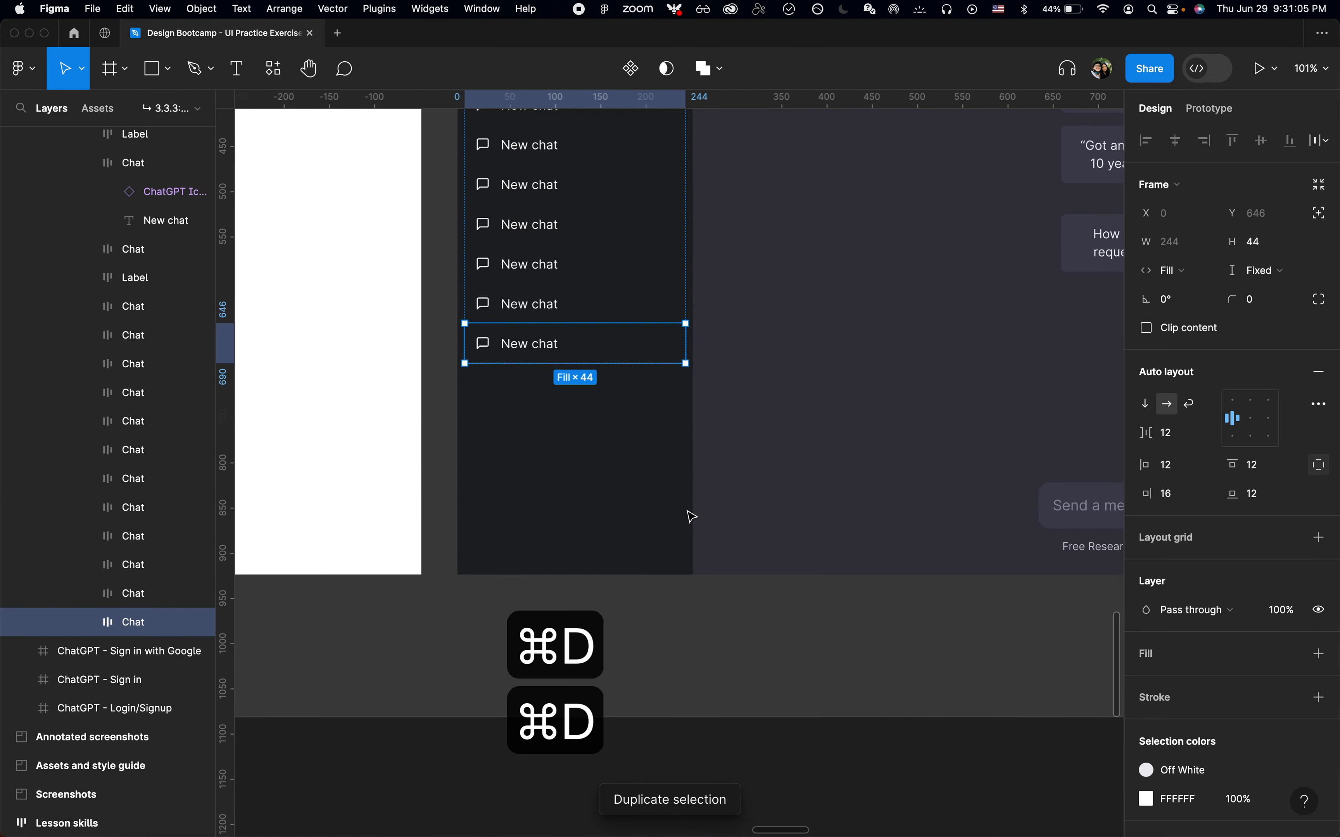
key("super+d")
key("super+d")
key("super+d")
key("super+Tab")
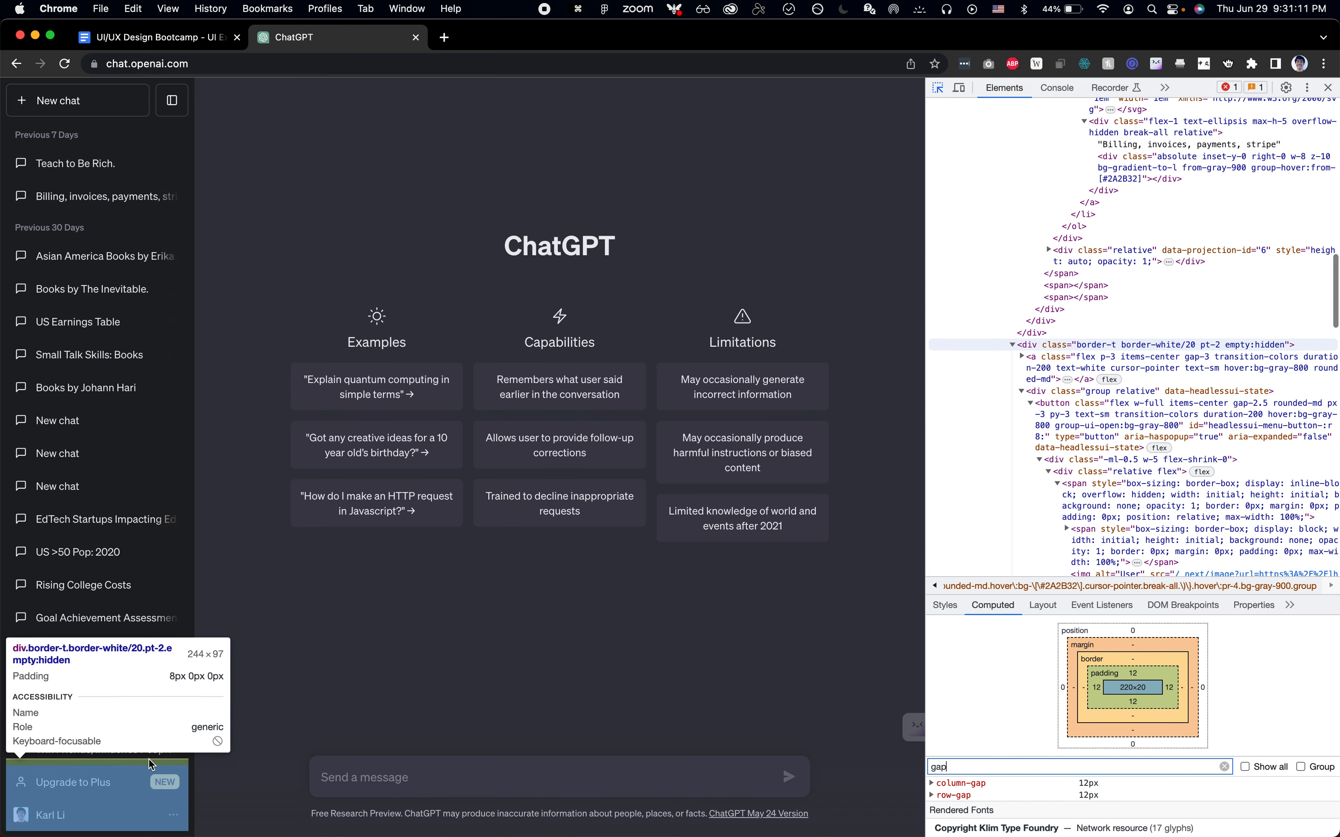
key("super+Tab")
key("super+d")
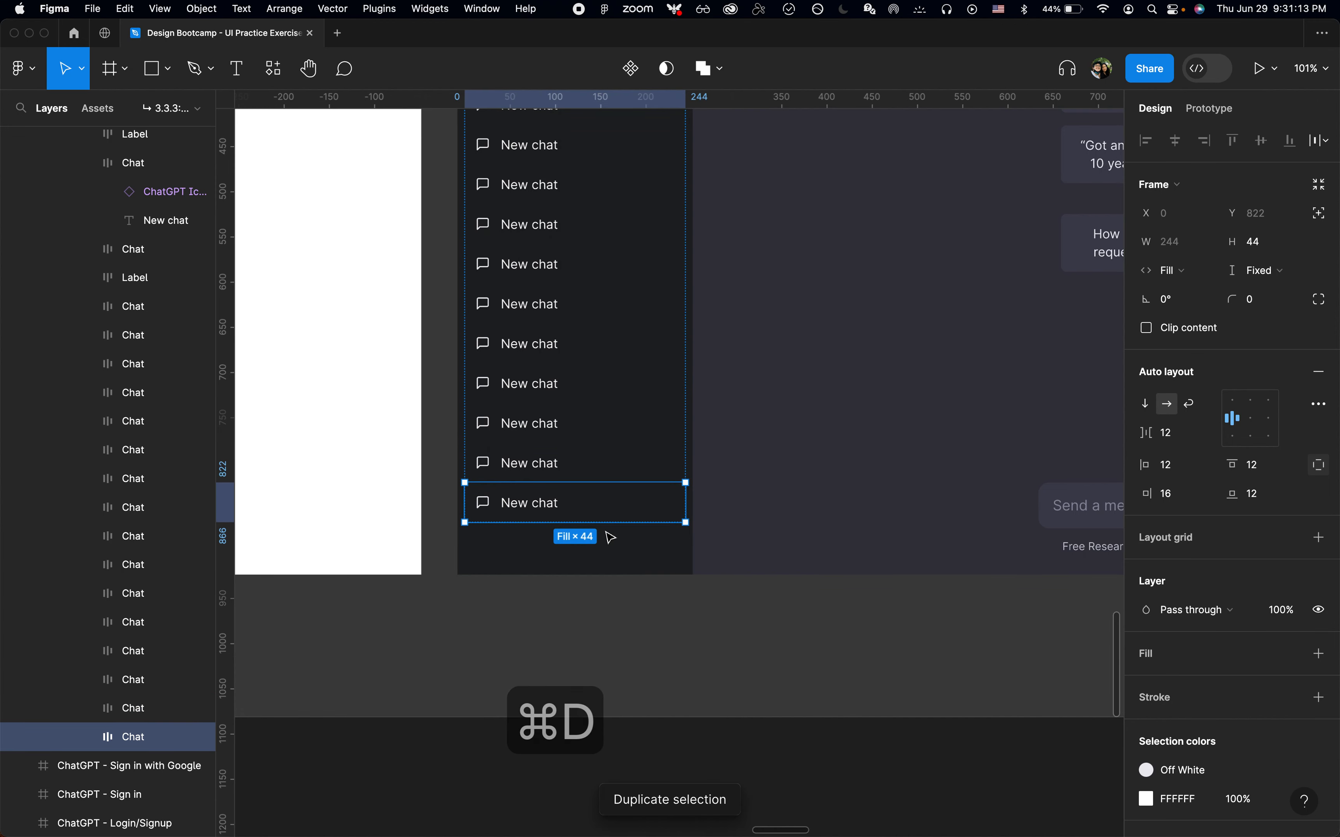
Compare the side panel's chat list with the ChatGPT web page
left_click(588, 605)
scroll(586, 605, "up", 3)
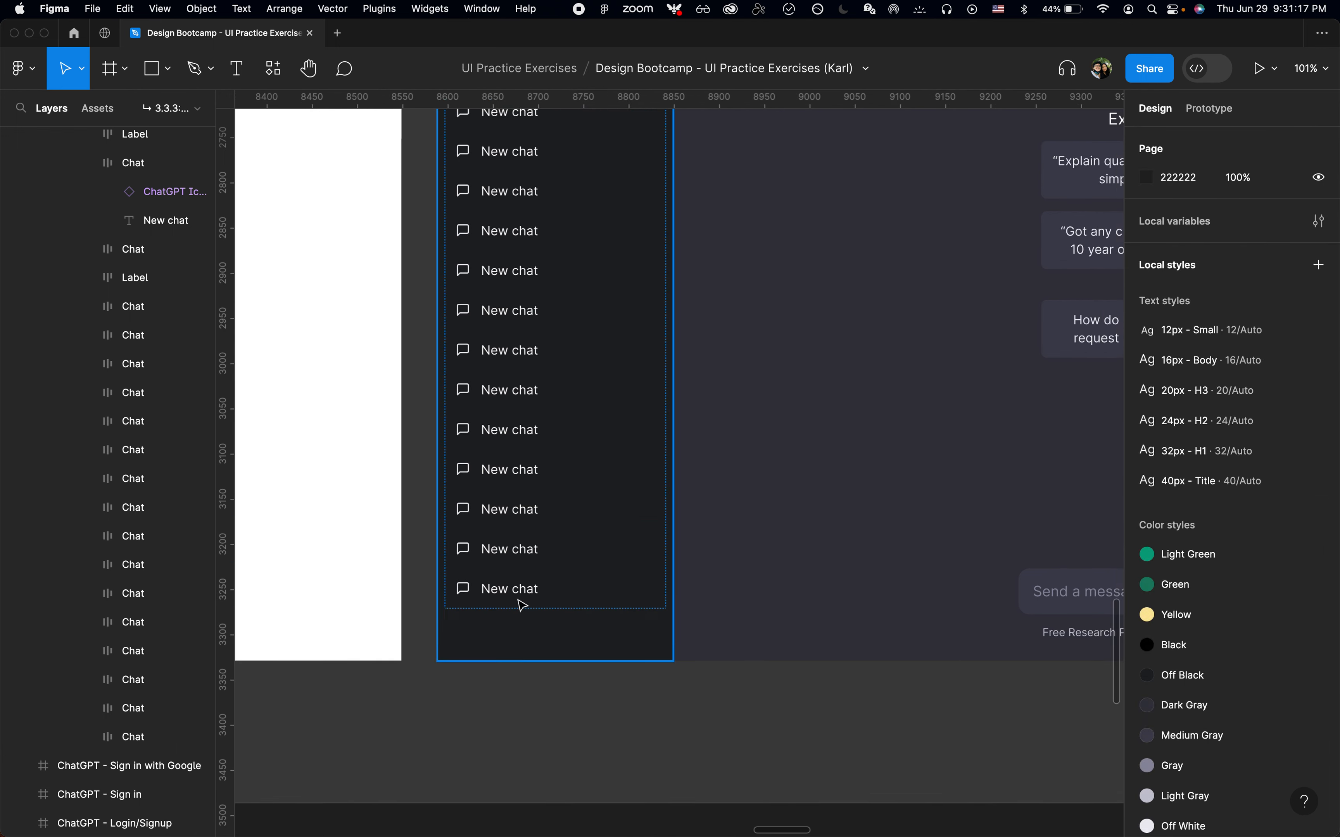
left_click(523, 604)
key("super+Tab")
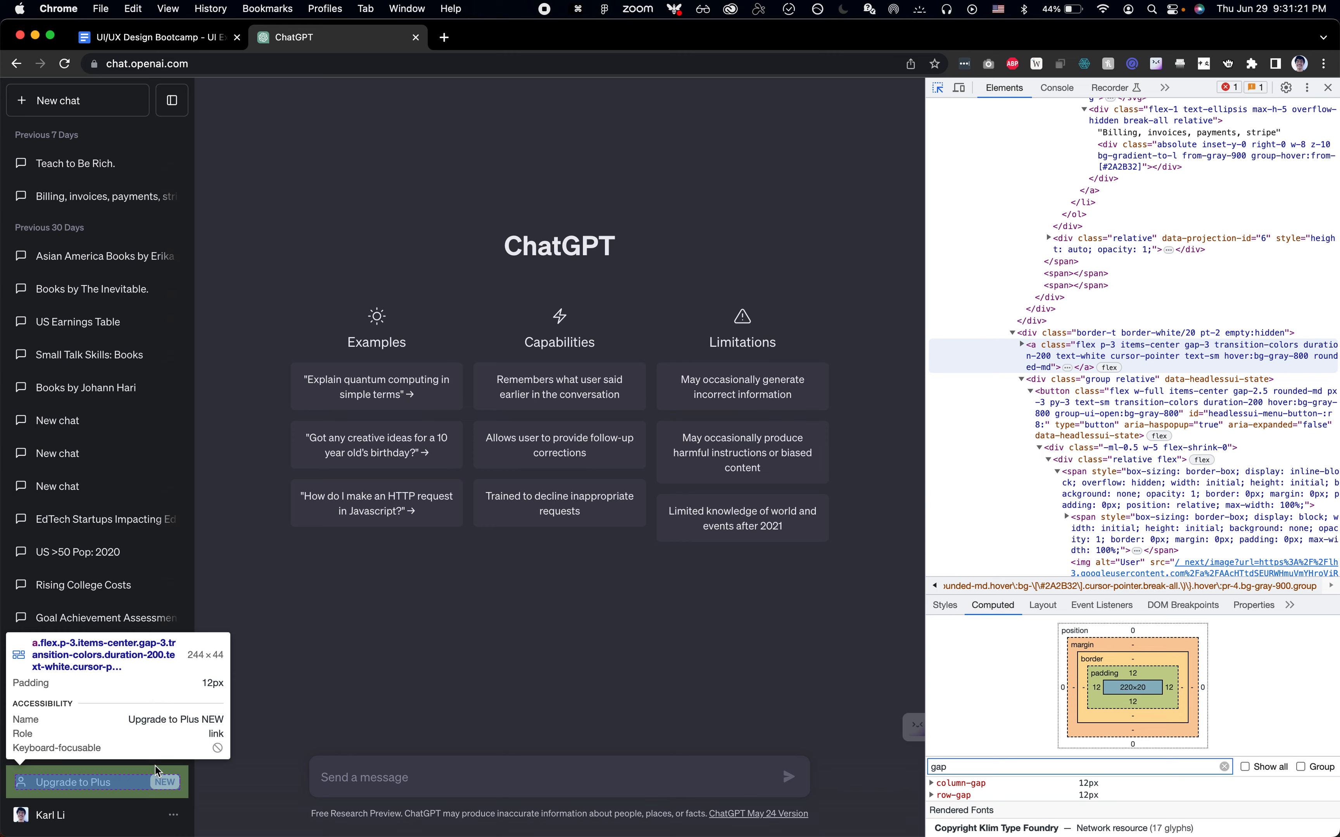
key("super+Tab")
Enable clip content on the Items frame and resize its height to about 757
left_click(105, 199)
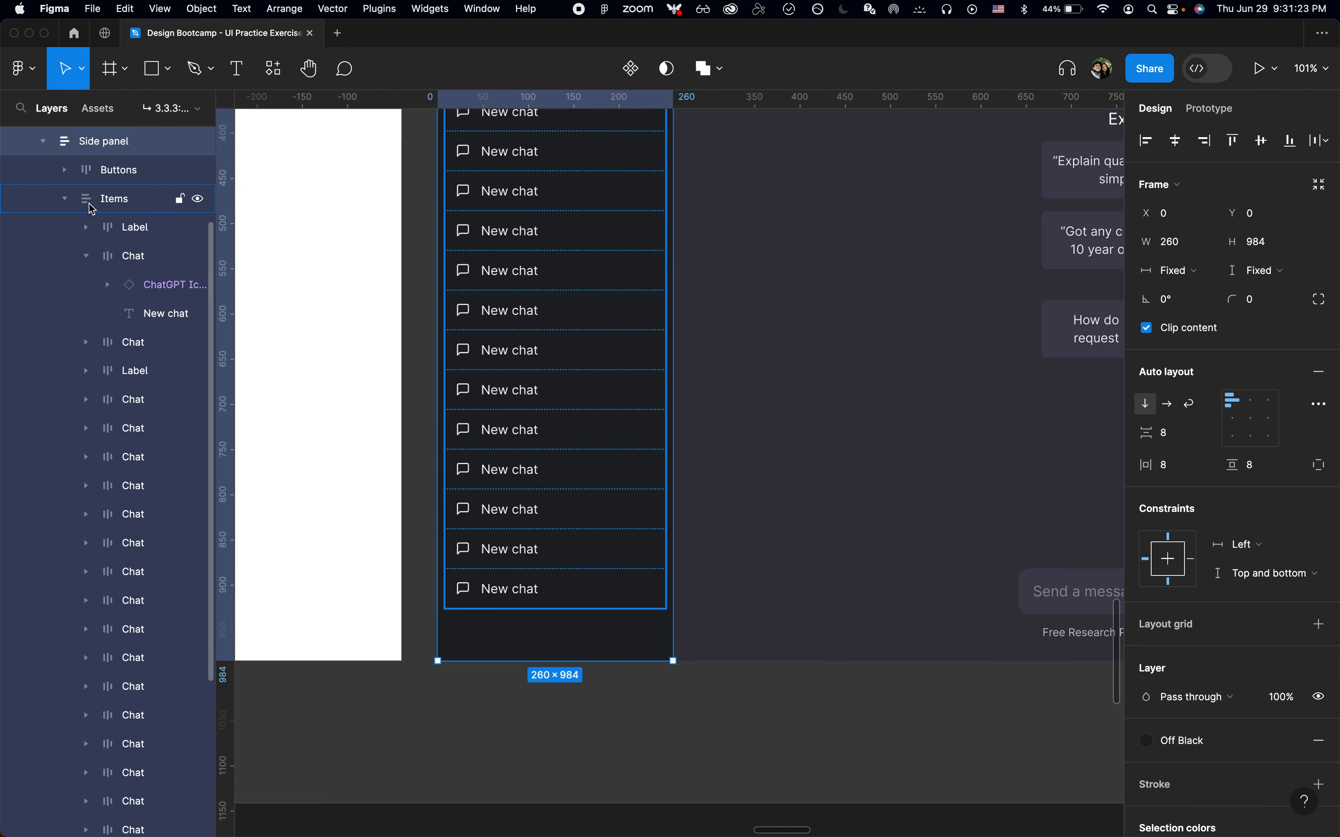
left_click(70, 200)
scroll(556, 363, "up", 1)
scroll(556, 363, "up", 6)
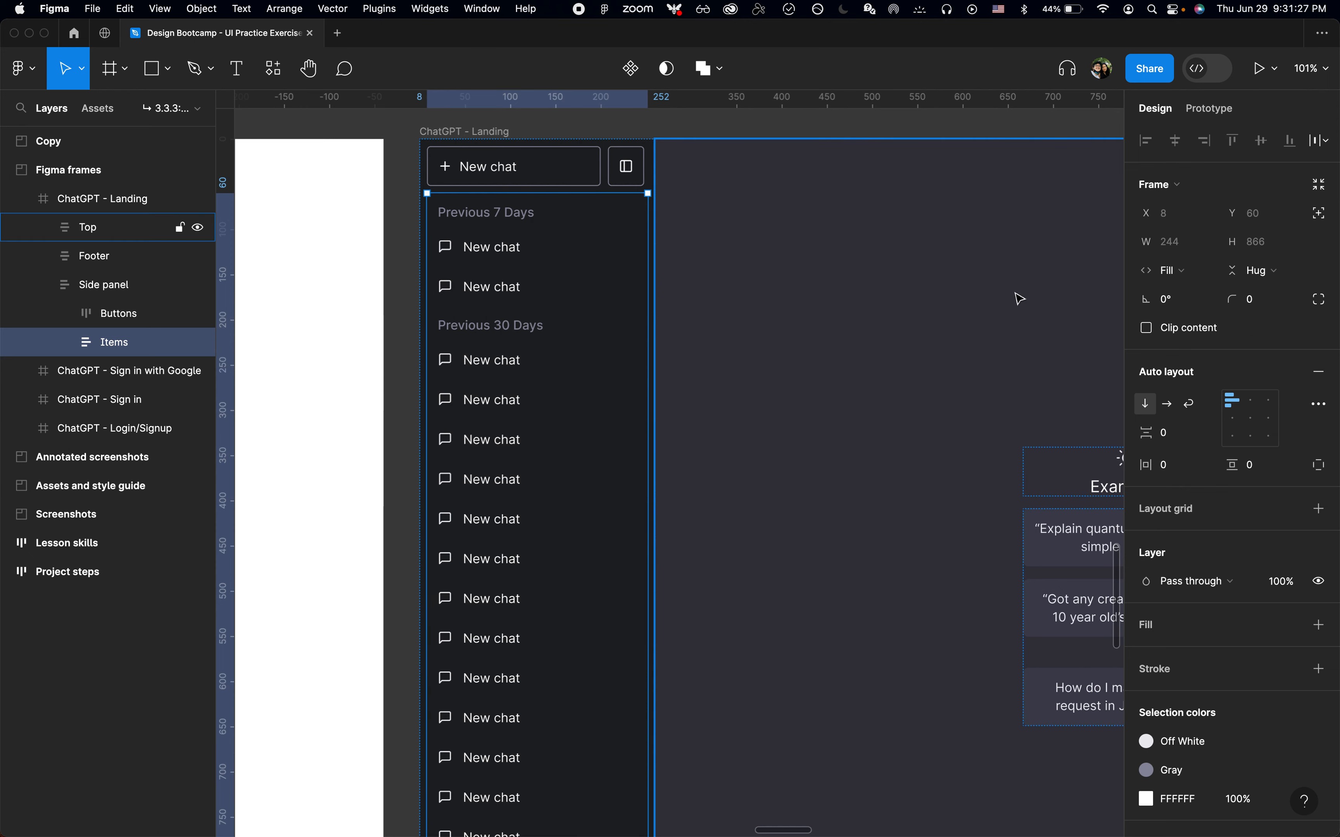
left_click(1172, 337)
scroll(631, 446, "down", 5)
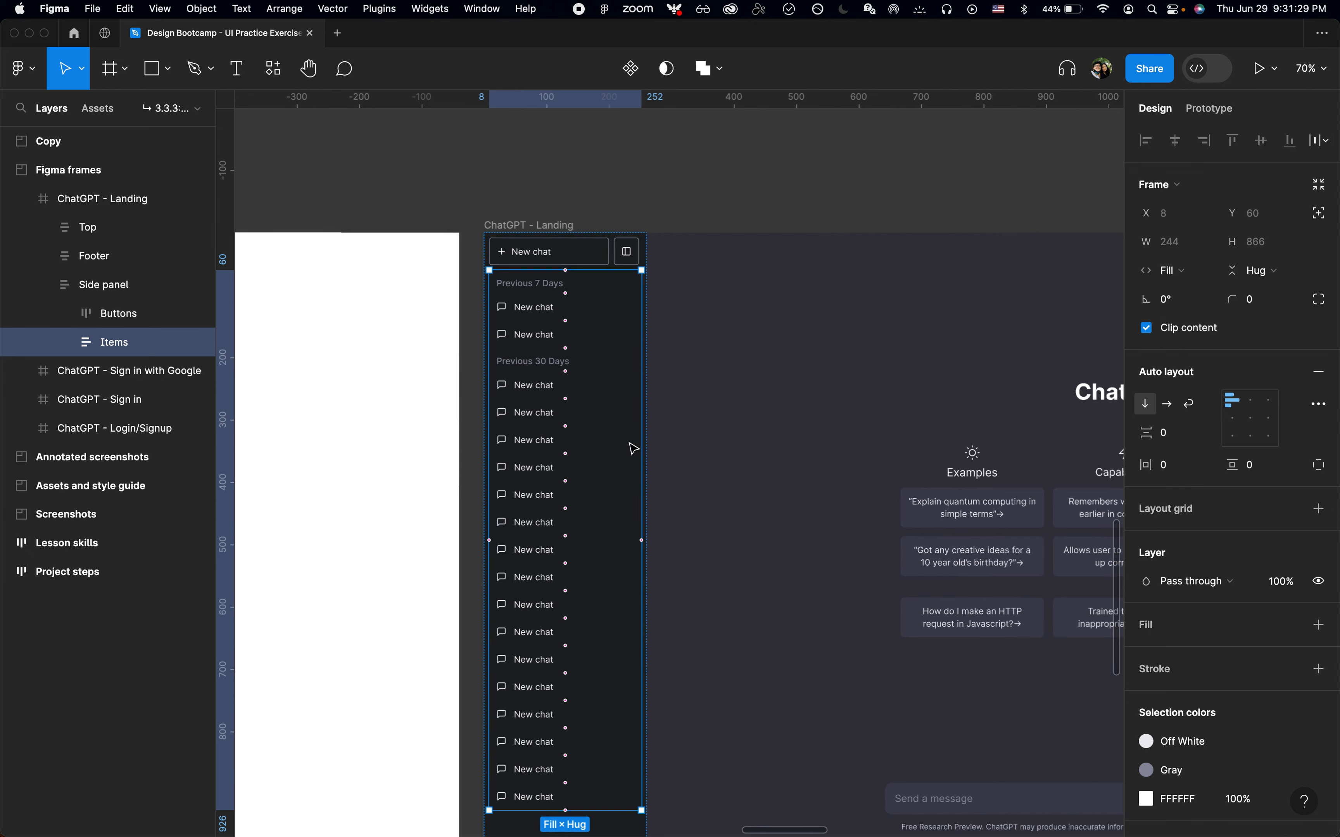
scroll(600, 509, "down", 3)
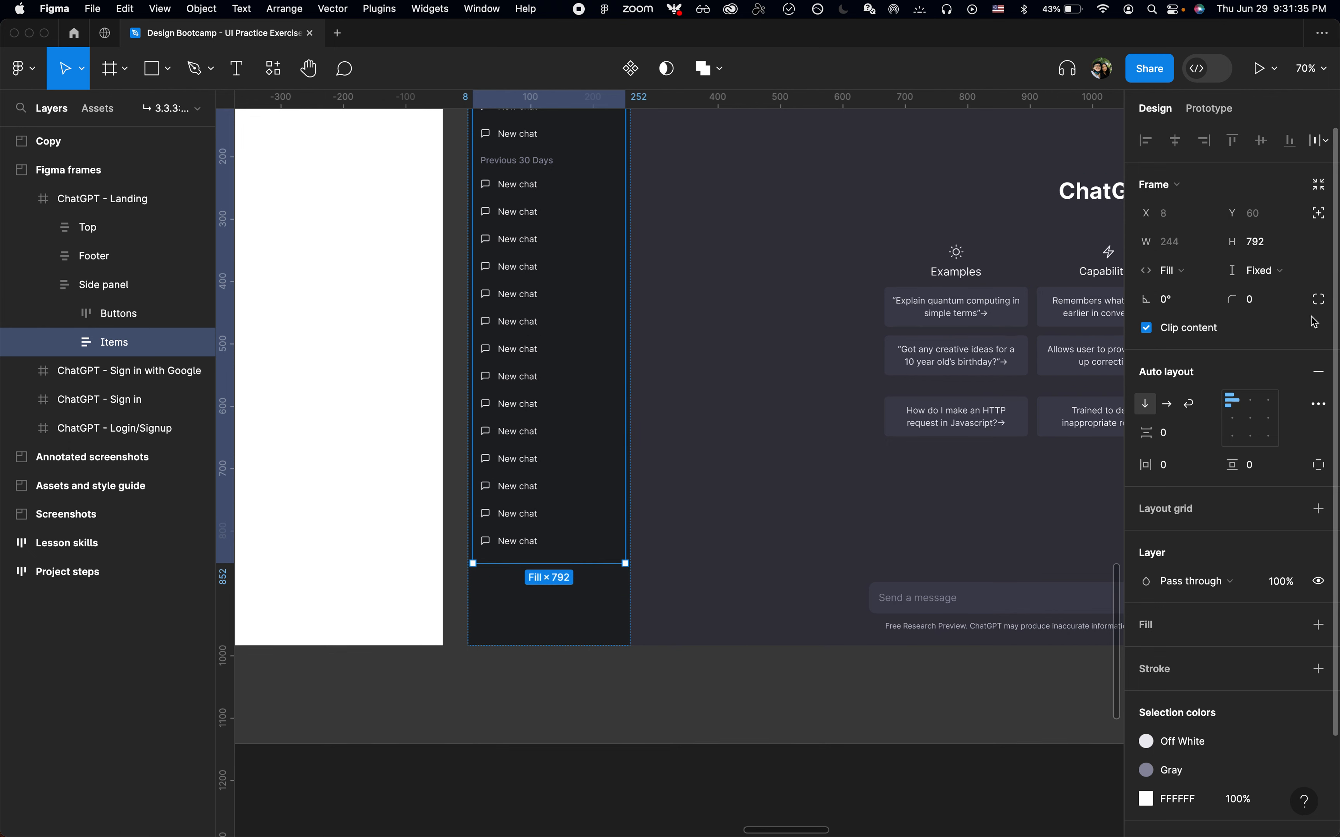
scroll(594, 571, "up", 5)
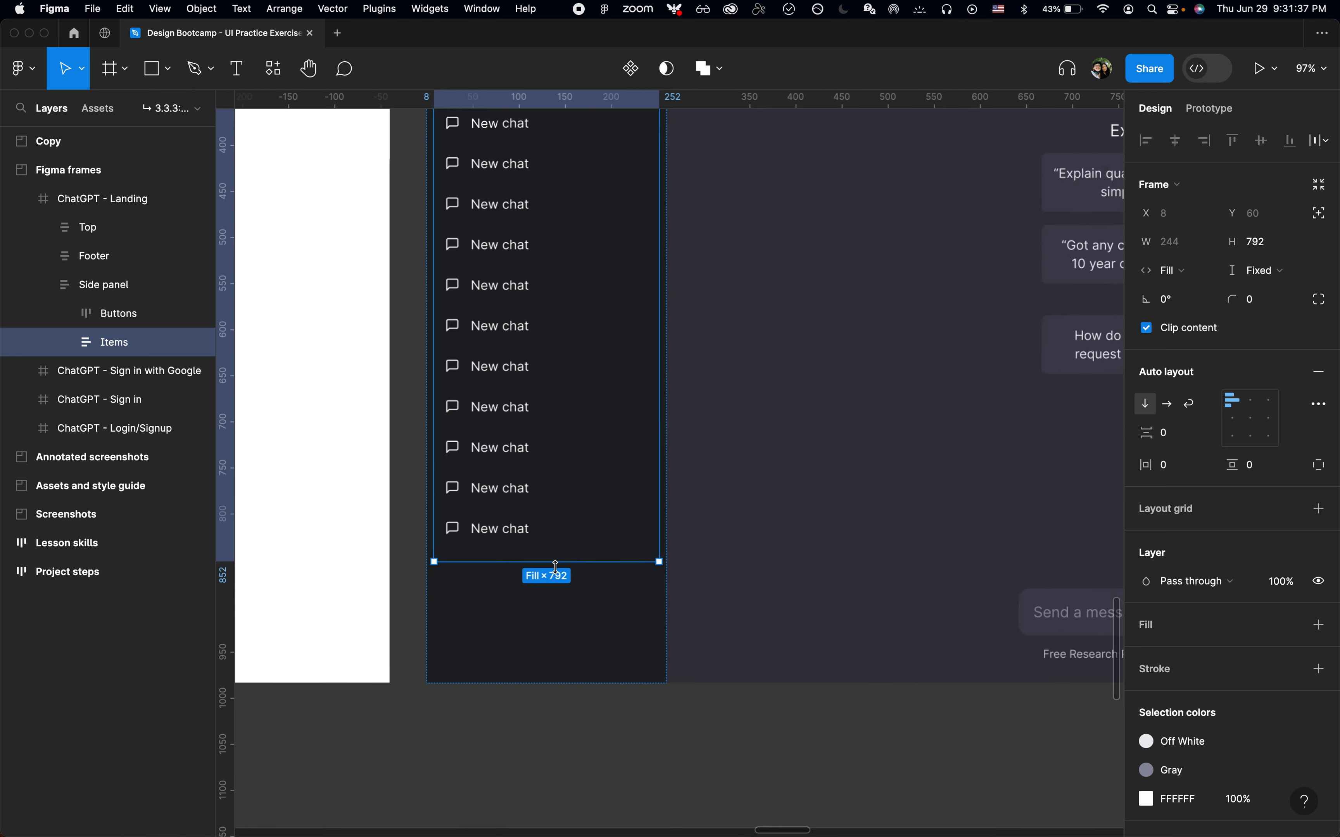
mouse_move(563, 529)
left_mouse_down()
mouse_move(563, 508)
mouse_move(557, 578)
mouse_move(554, 512)
mouse_move(547, 547)
mouse_move(547, 524)
left_mouse_up()
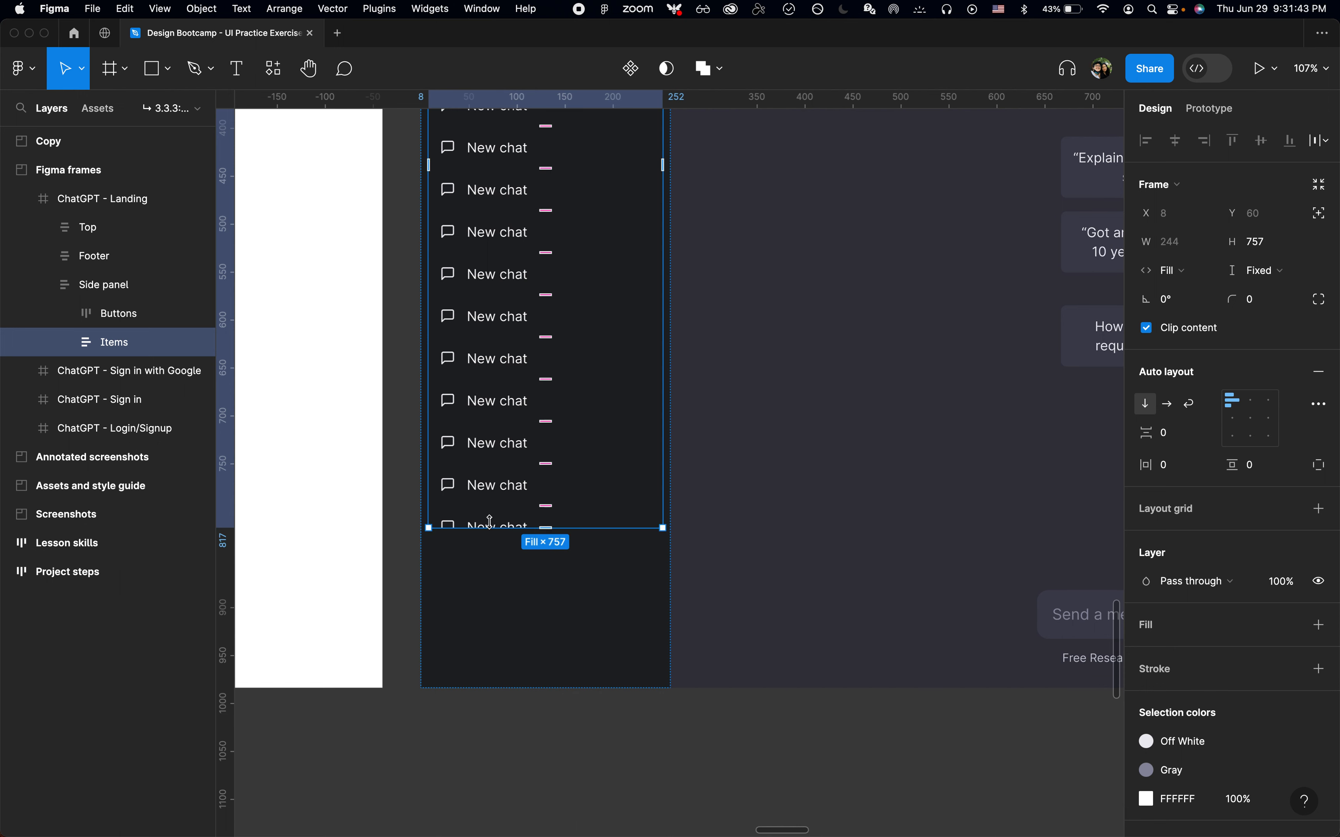
Compare the bottom of the side panel with the ChatGPT page's settings area
left_click(523, 718)
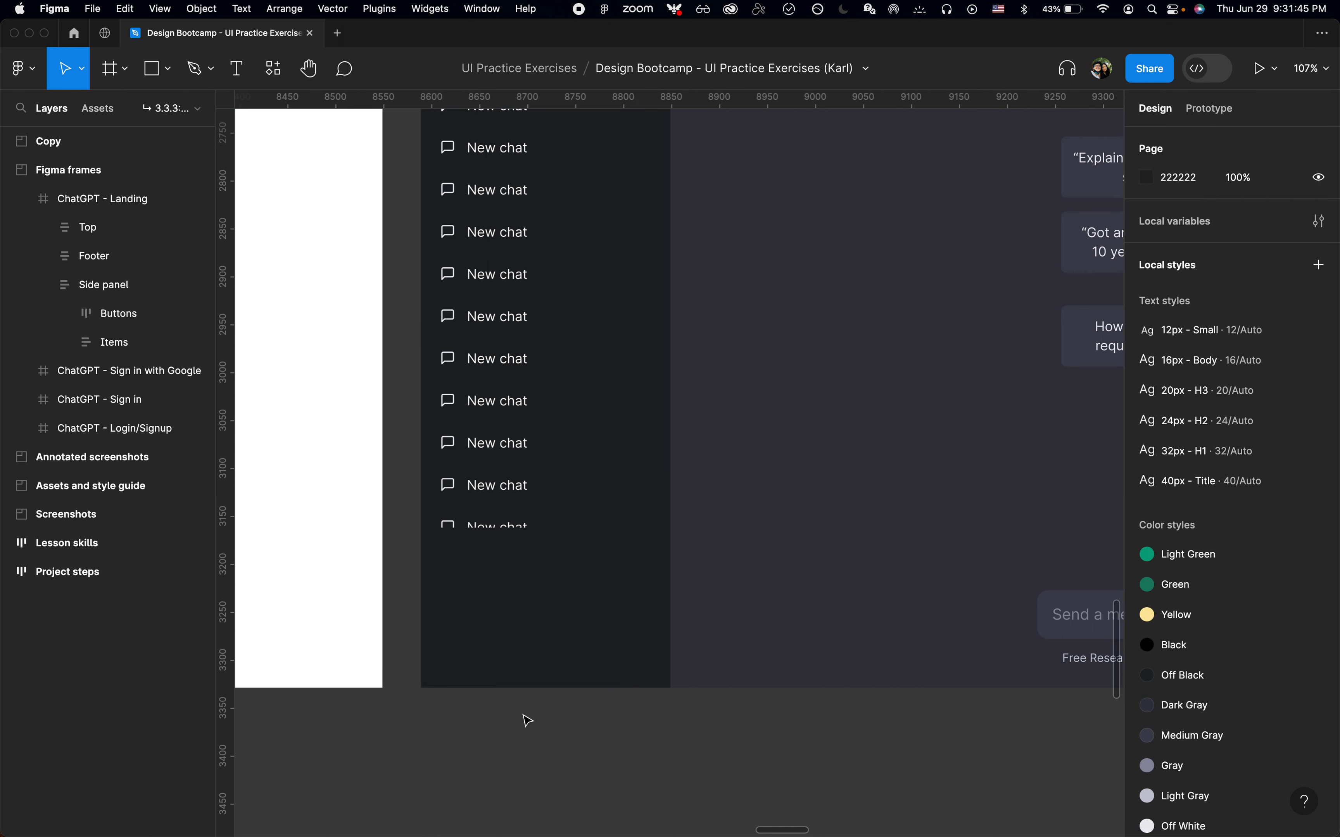
left_click(523, 630)
key("super+Tab")
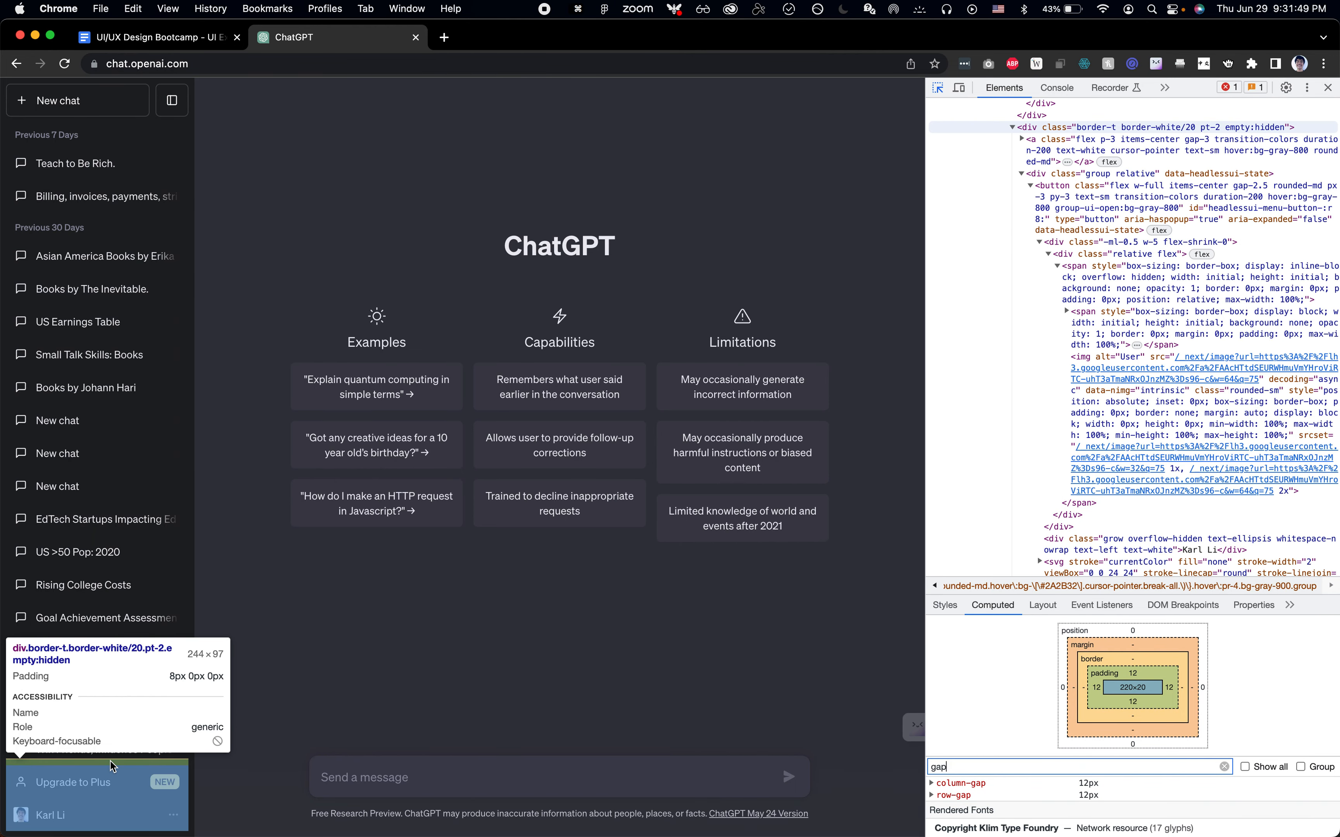
key("super+Tab")
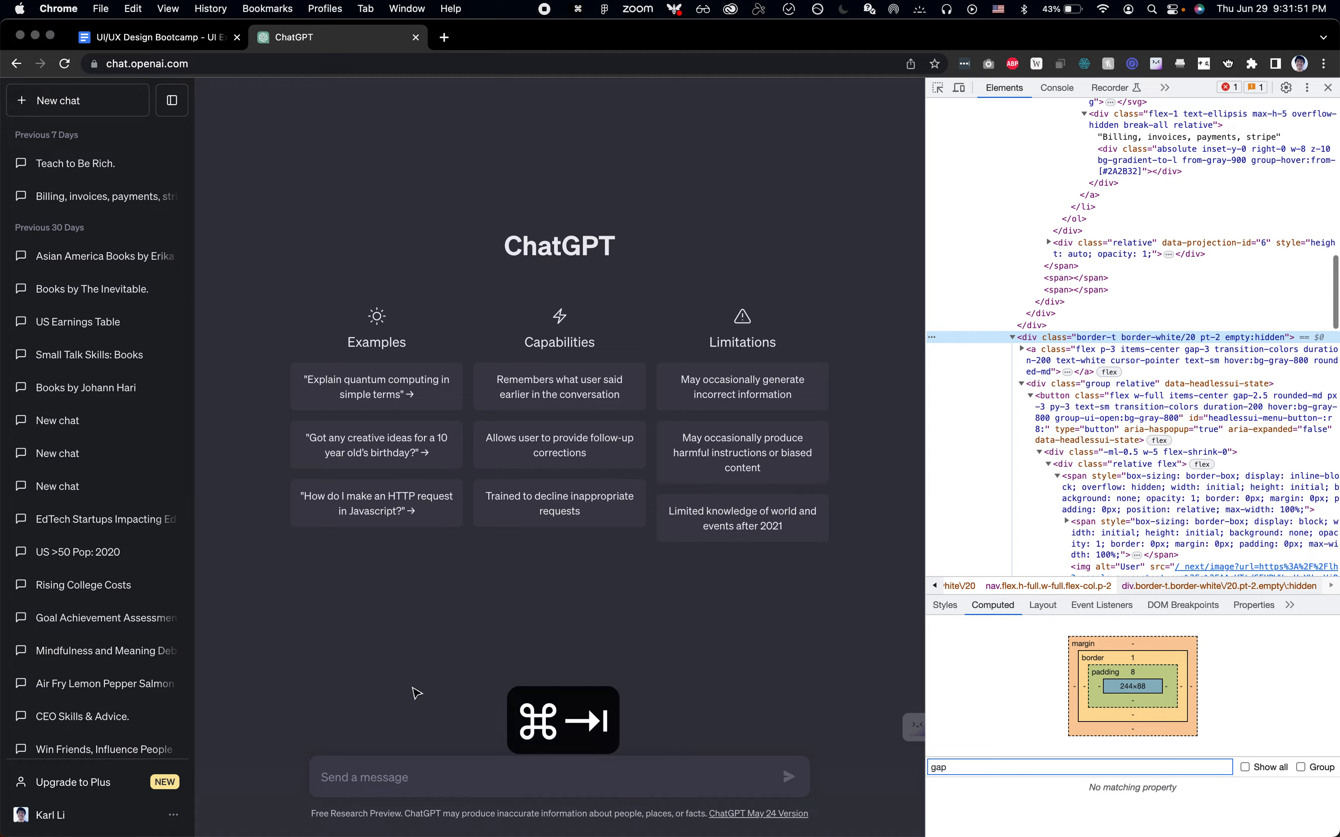
Add a 100×100 frame at the bottom of the side panel and rename it Settings
key("f")
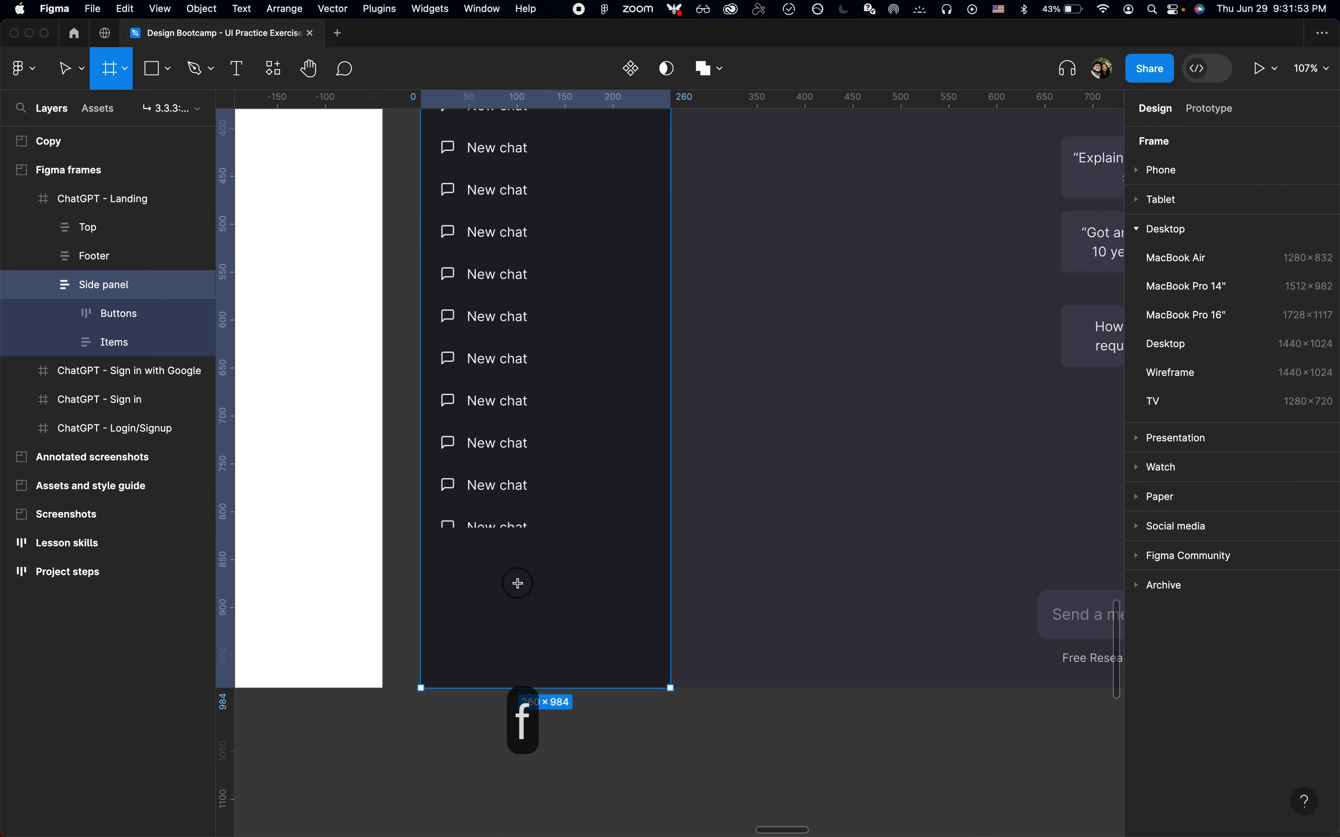
left_click(522, 585)
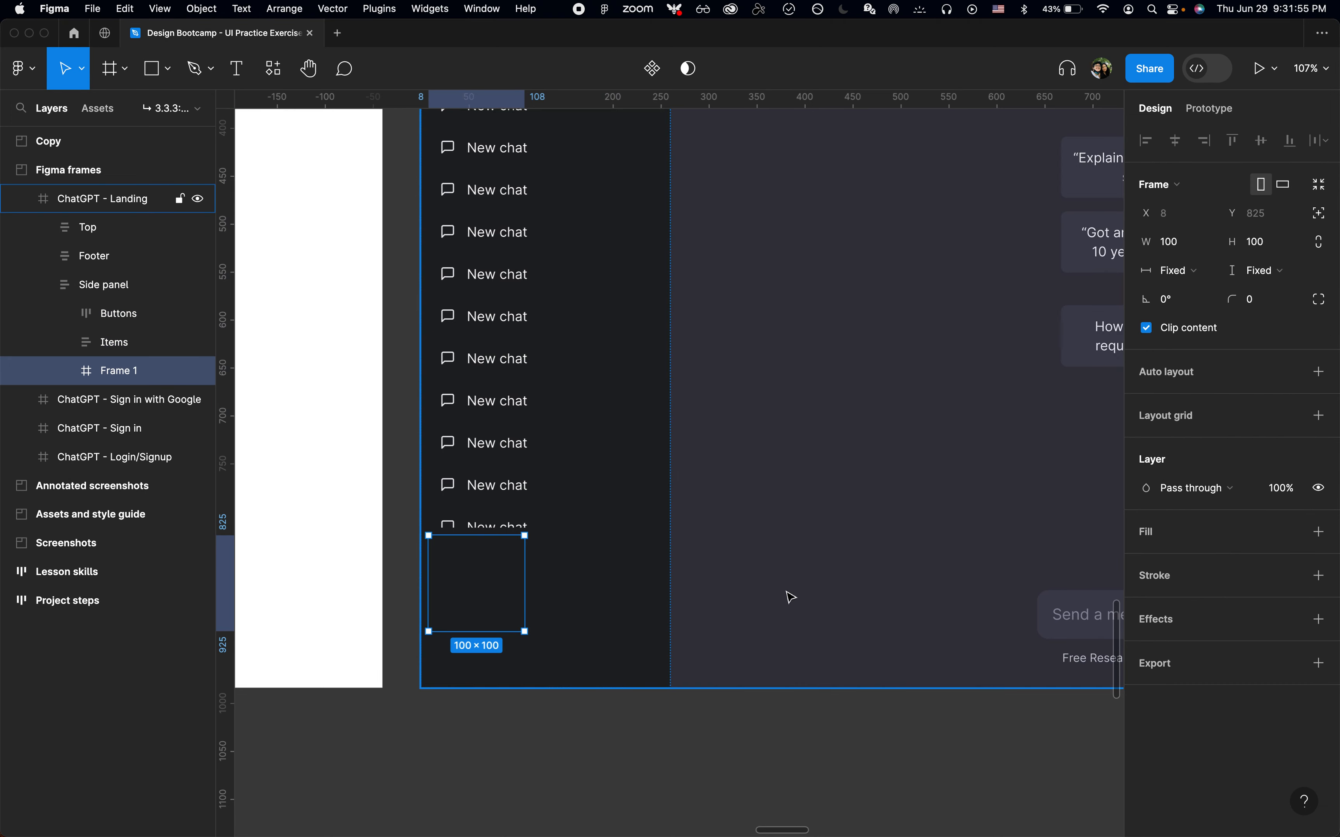
key("super+r")
type("Settings")
key("Return")
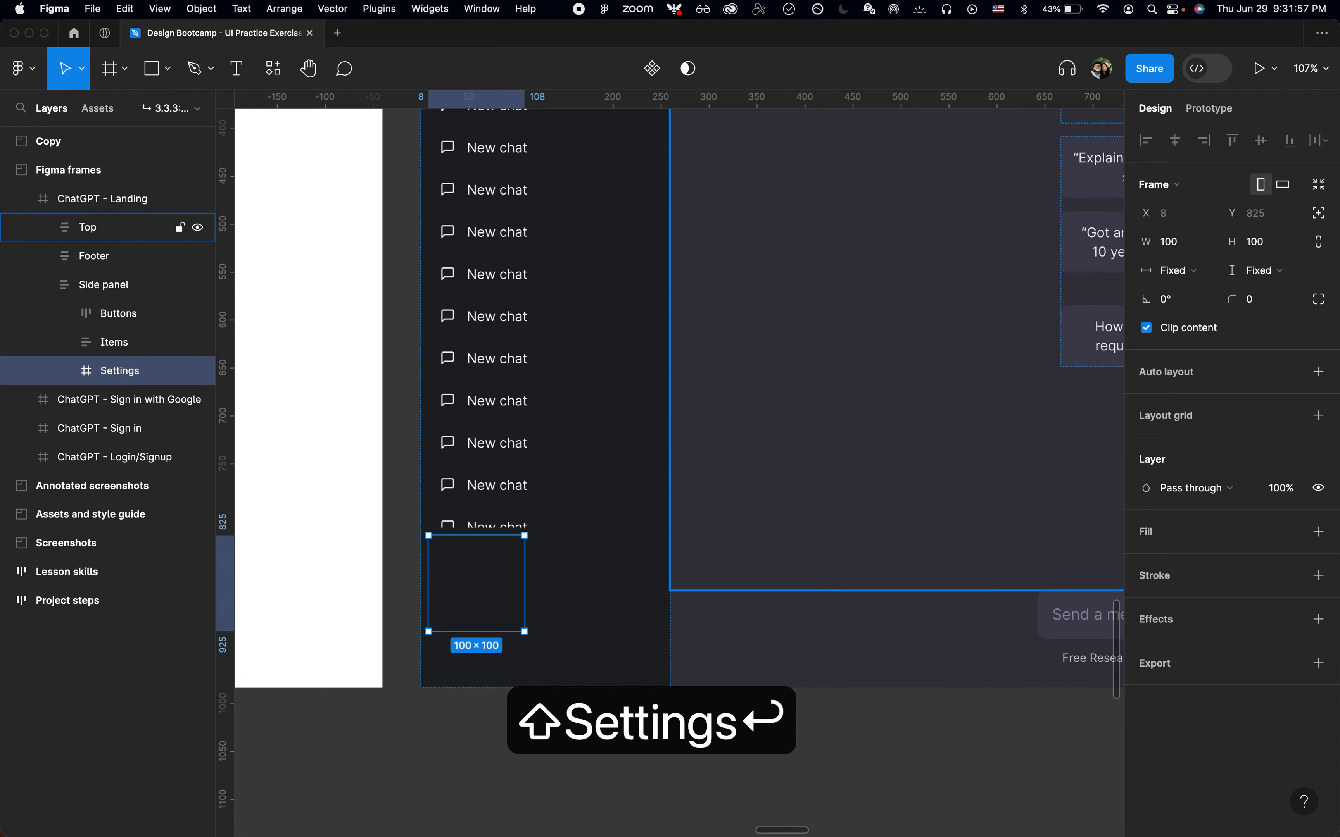
key("super+Tab")
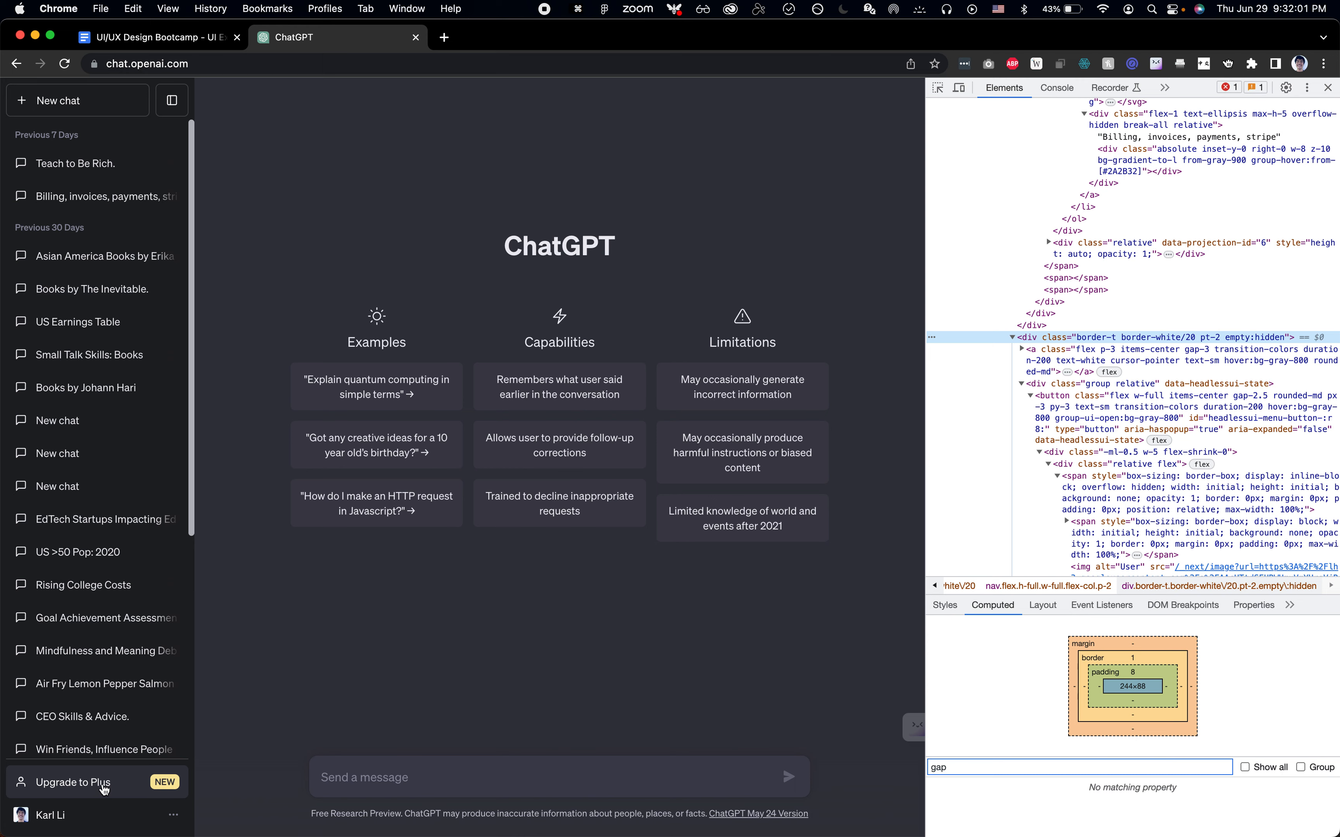
key("super+Tab")
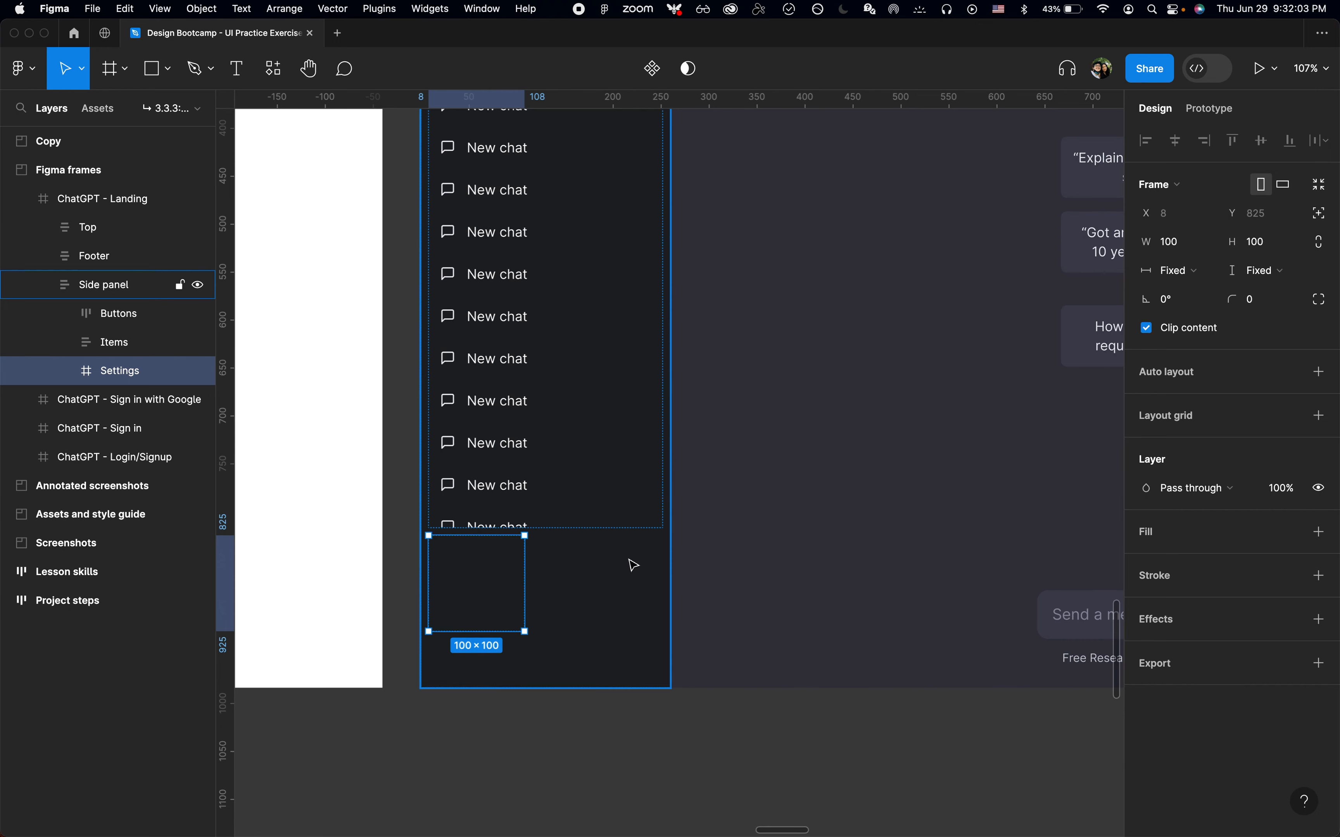
Add auto layout to the Settings frame and set its width to fill the container
key("shift+a")
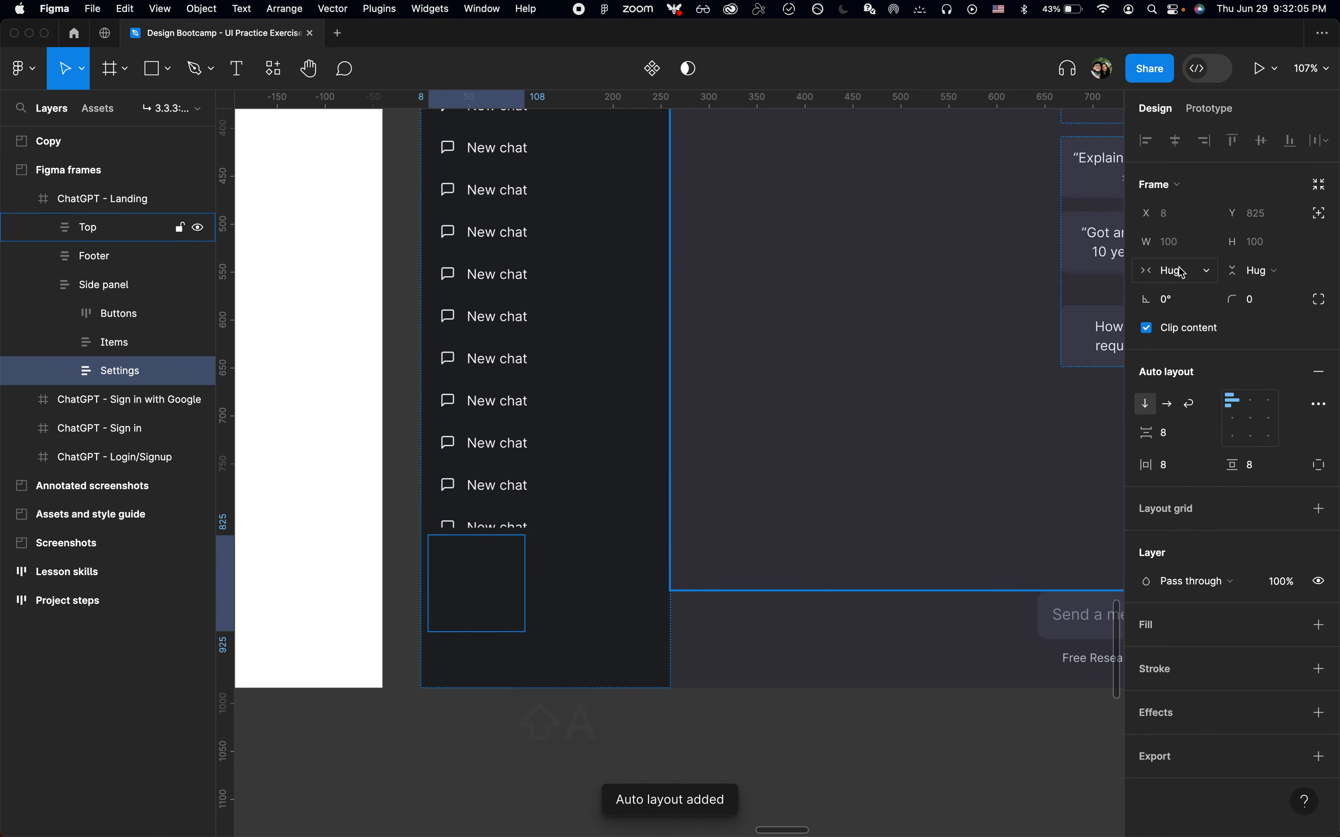
left_click(1176, 270)
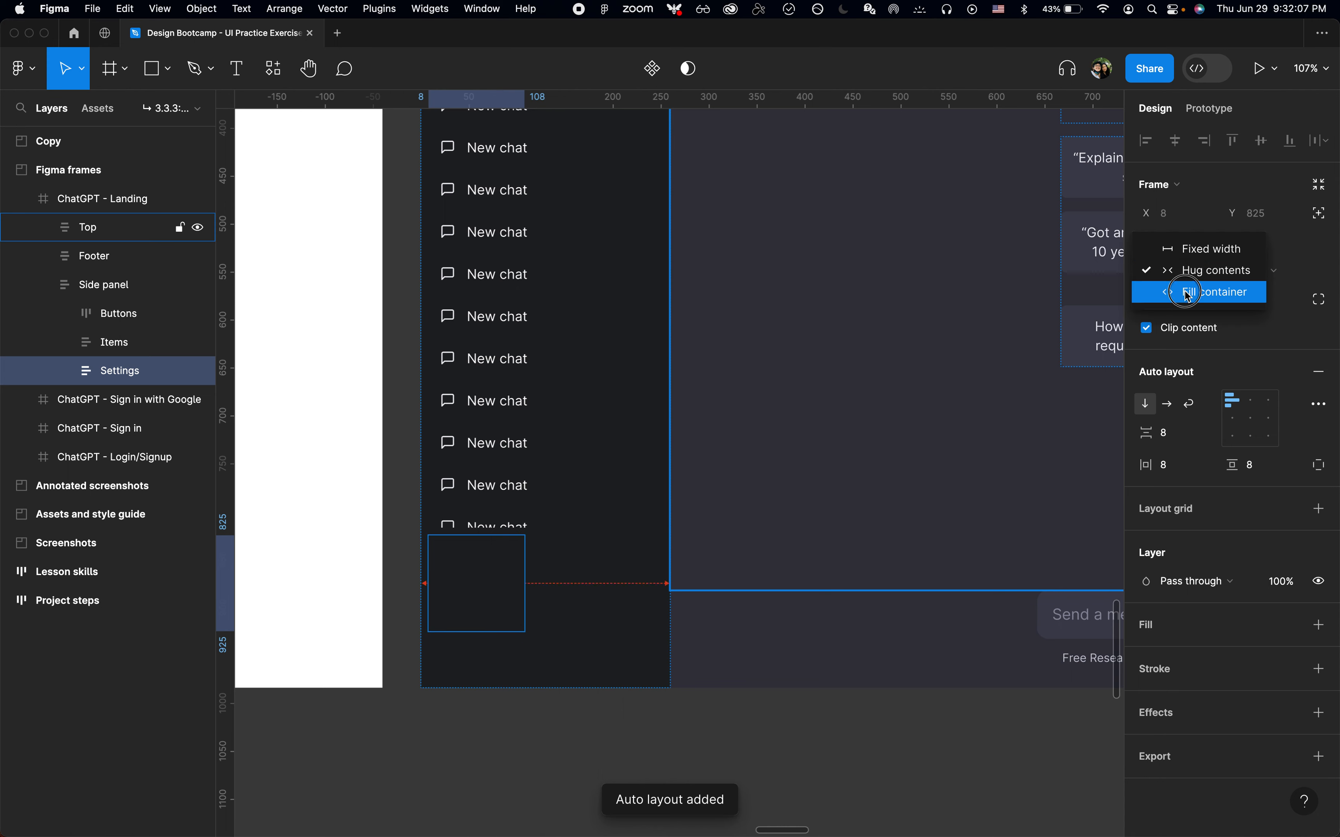
left_click(1184, 290)
Draw a rectangle inside the Settings frame and set its height to 1
key("super+Tab")
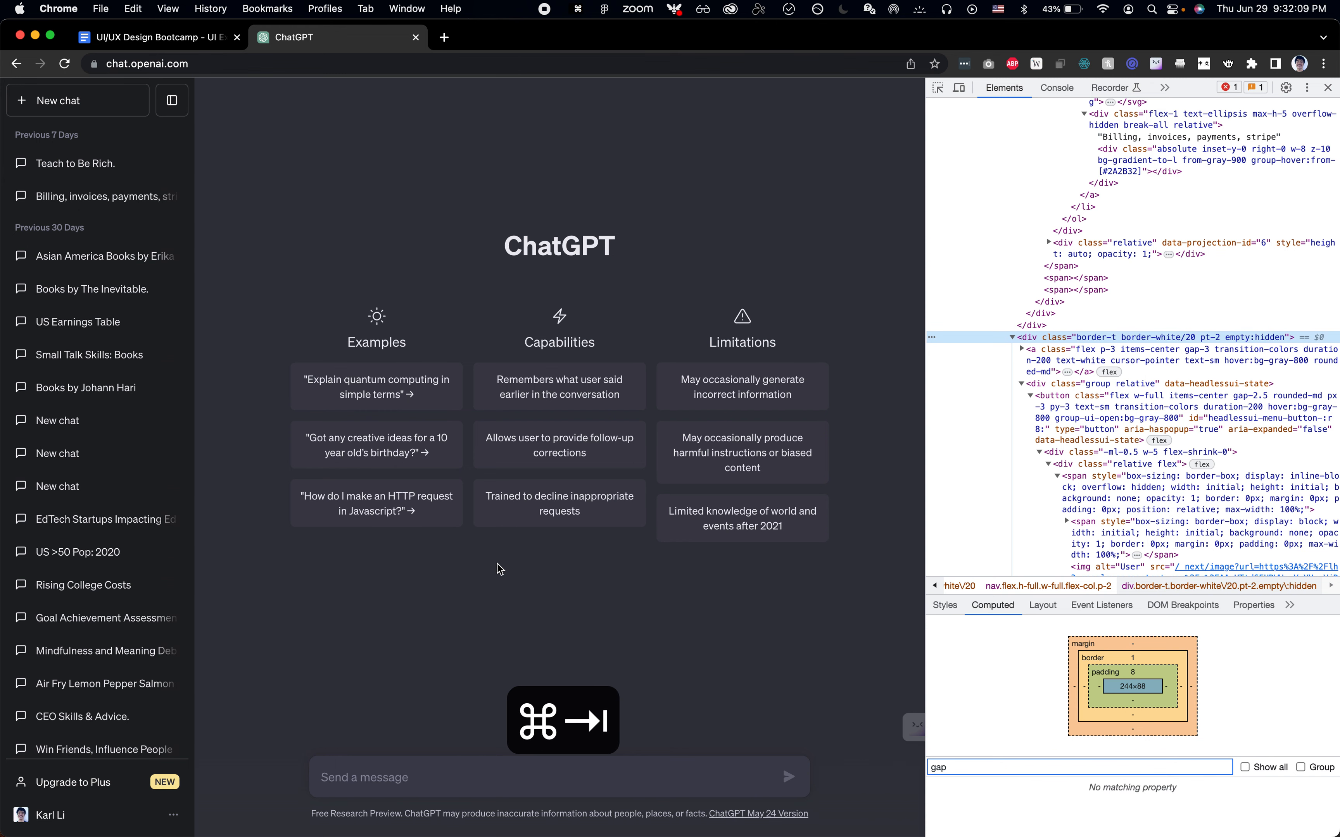
key("super+Tab")
key("r")
left_click(498, 563)
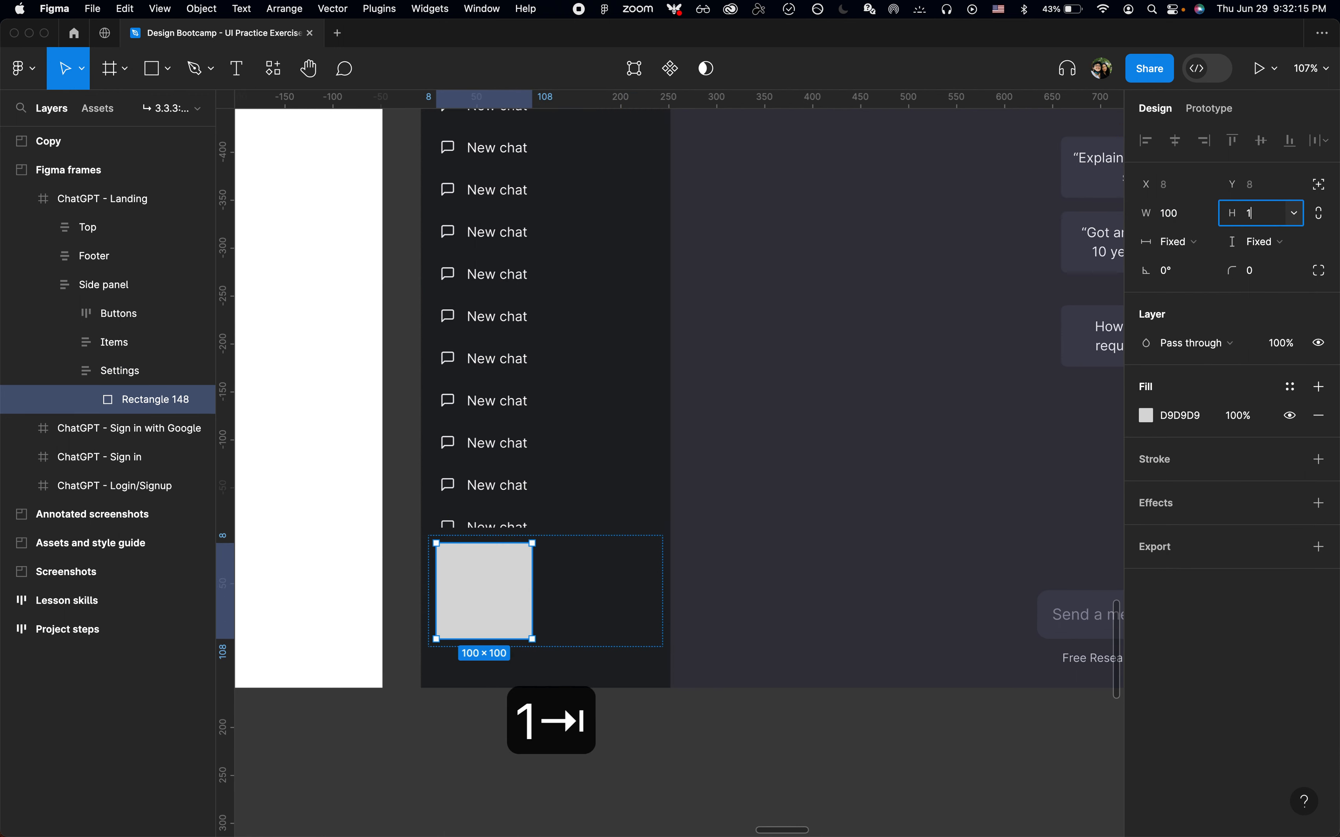
key("Tab")
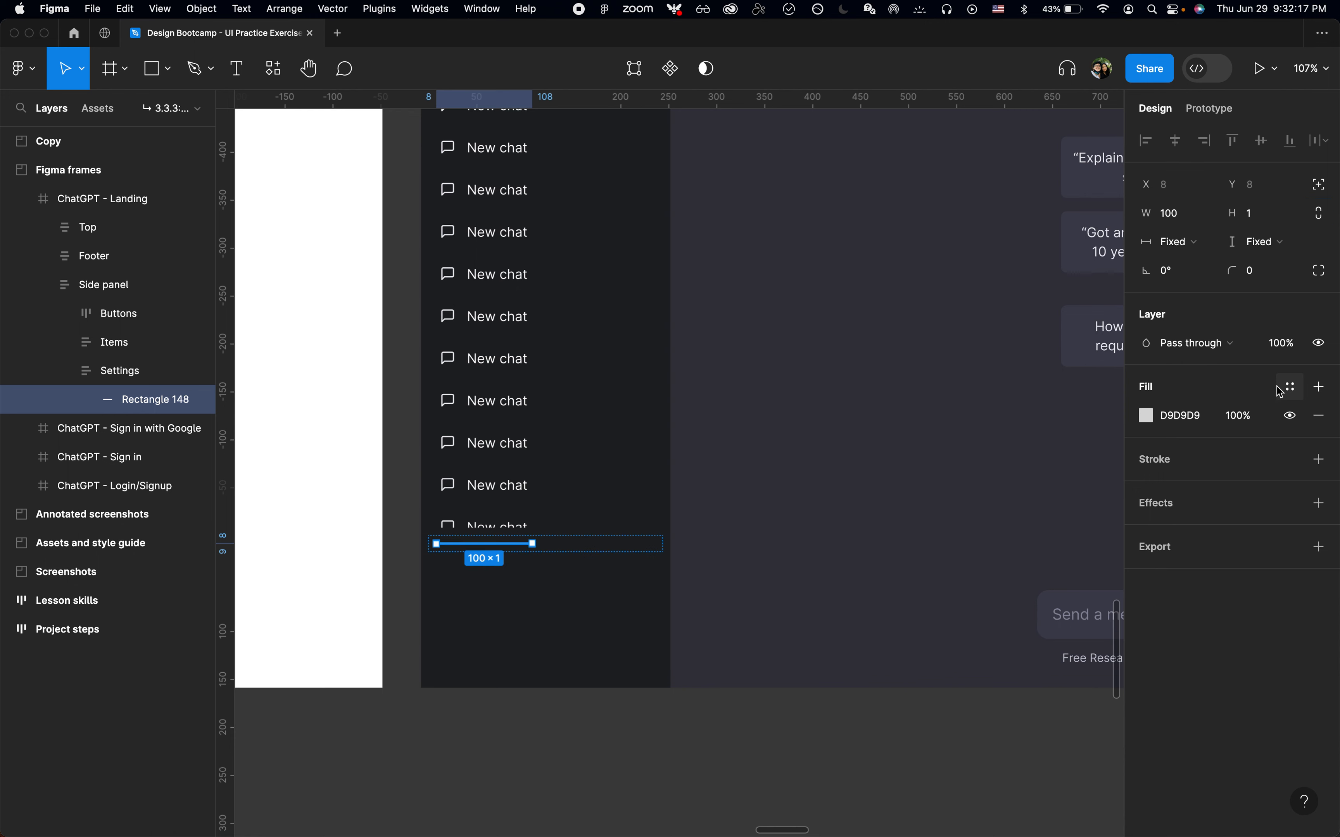
Apply the Light Gray color style to the rectangle and set its width to fill the container
left_click(1290, 388)
scroll(1004, 664, "down", 1)
left_click(1002, 685)
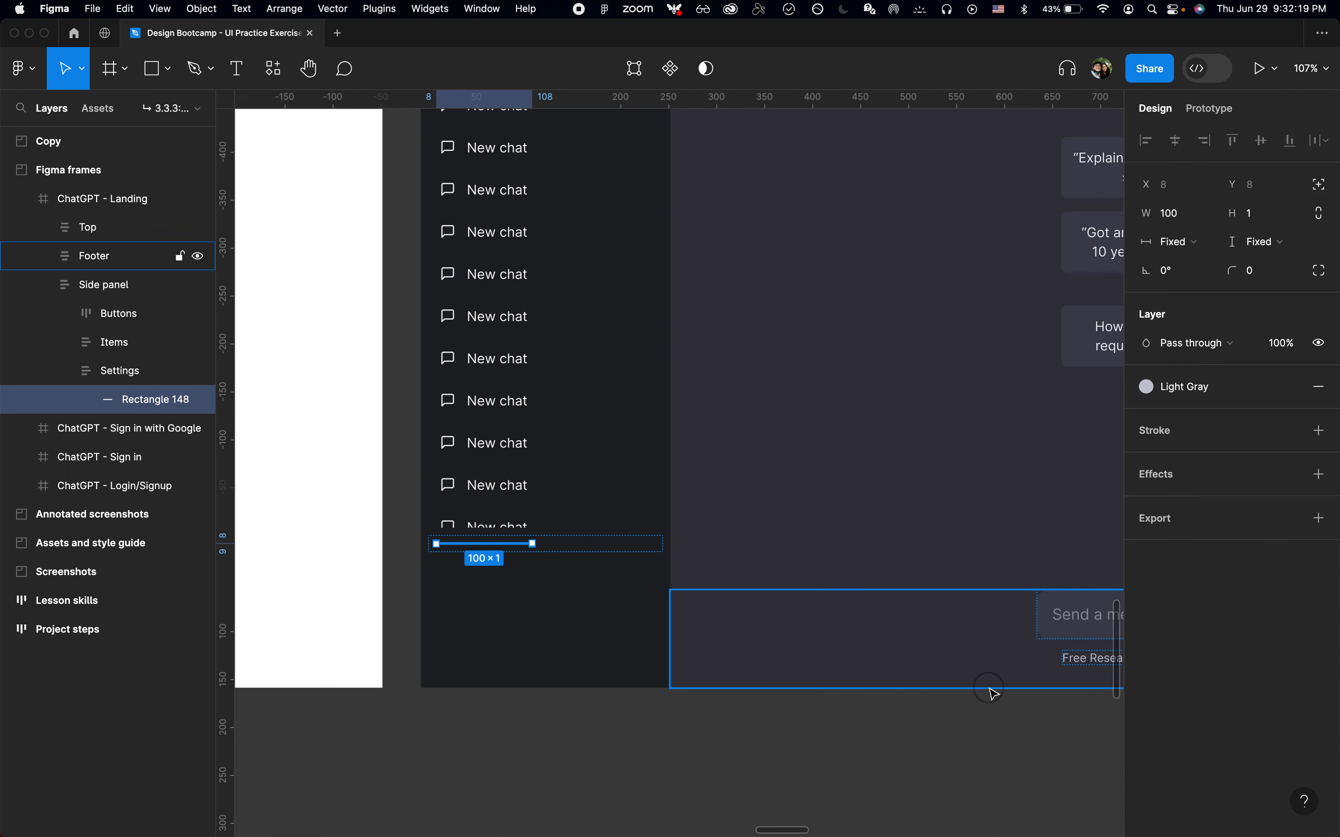
left_click(1178, 242)
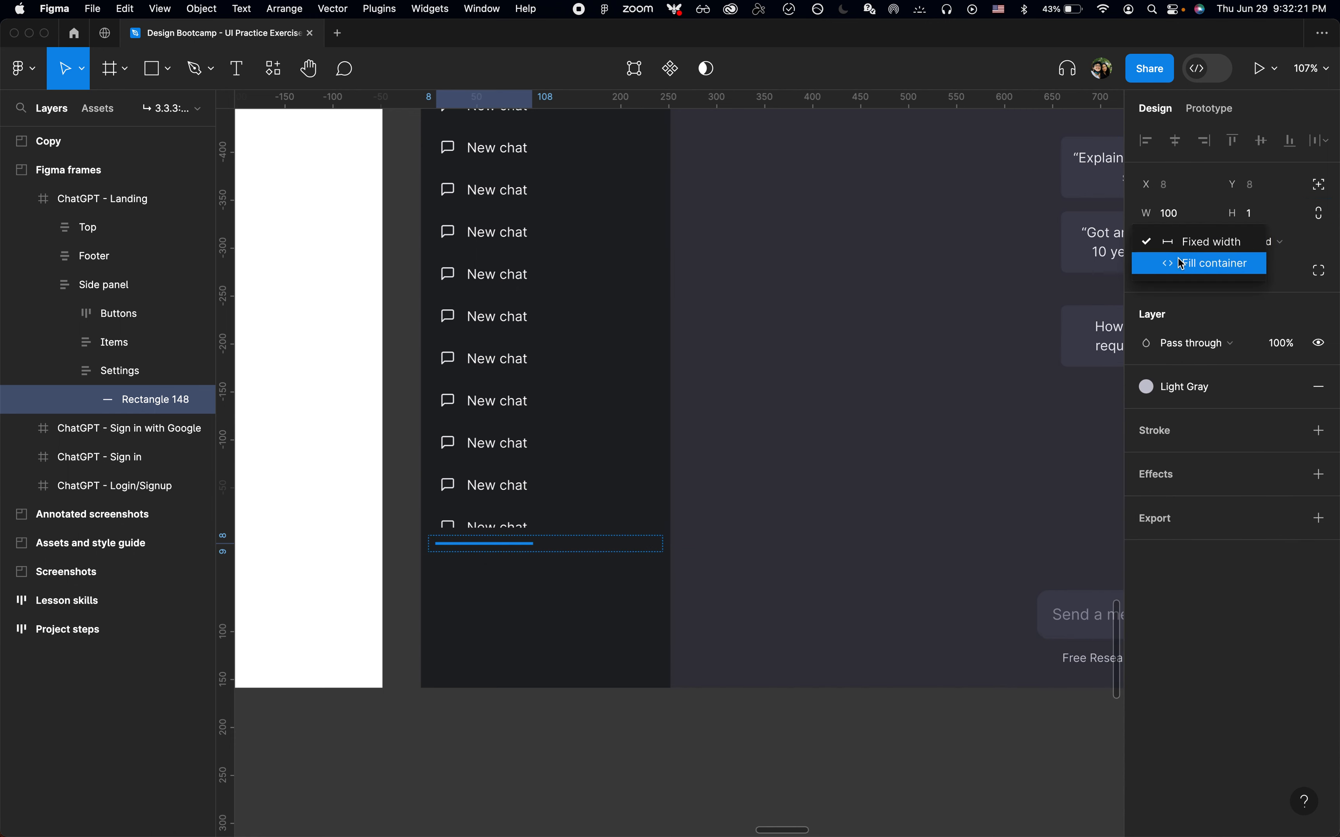
left_click(1182, 261)
Rename the rectangle layer Divider
key("super+r")
type("Di")
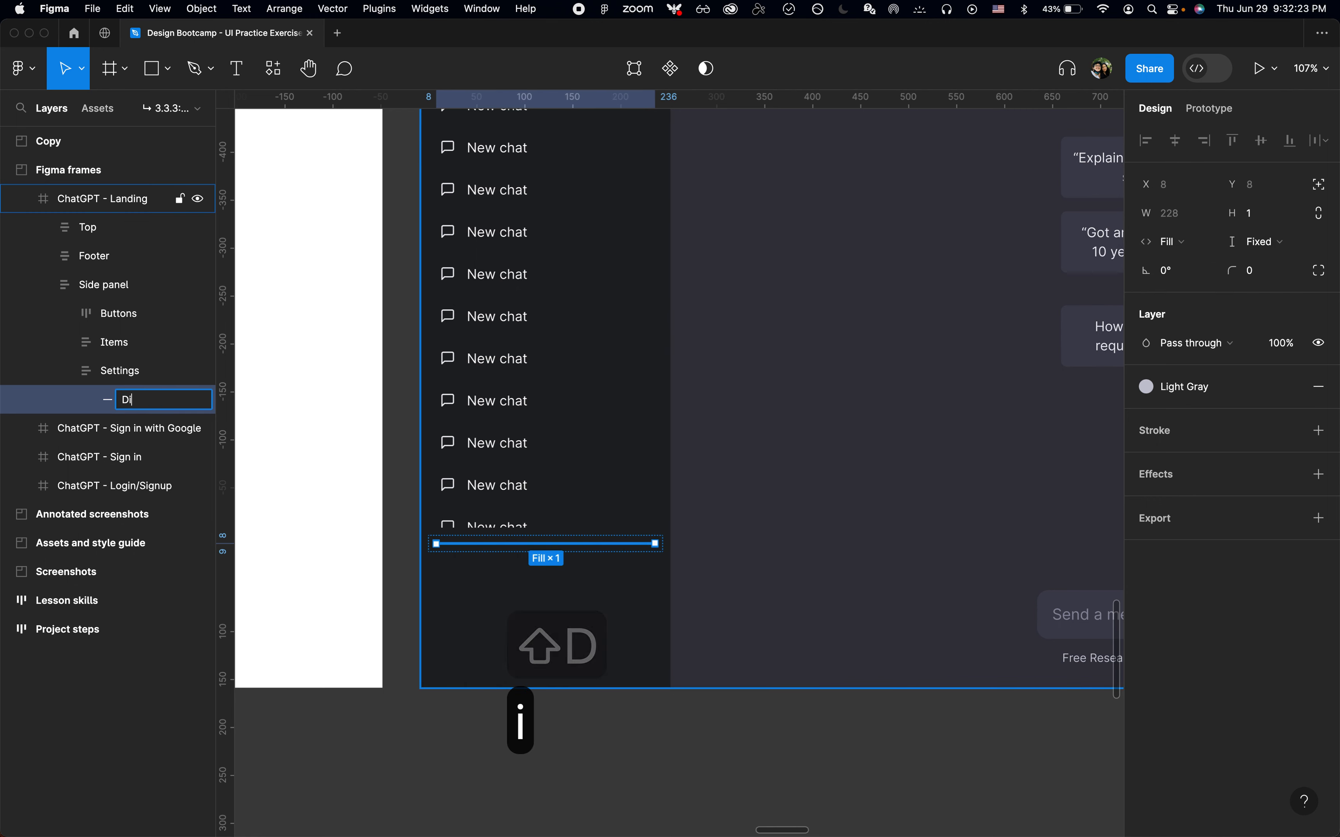
type("vider")
key("Return")
Apply the Gray color style to the Divider line
left_click(601, 609)
scroll(585, 631, "up", 5)
key("super+Tab")
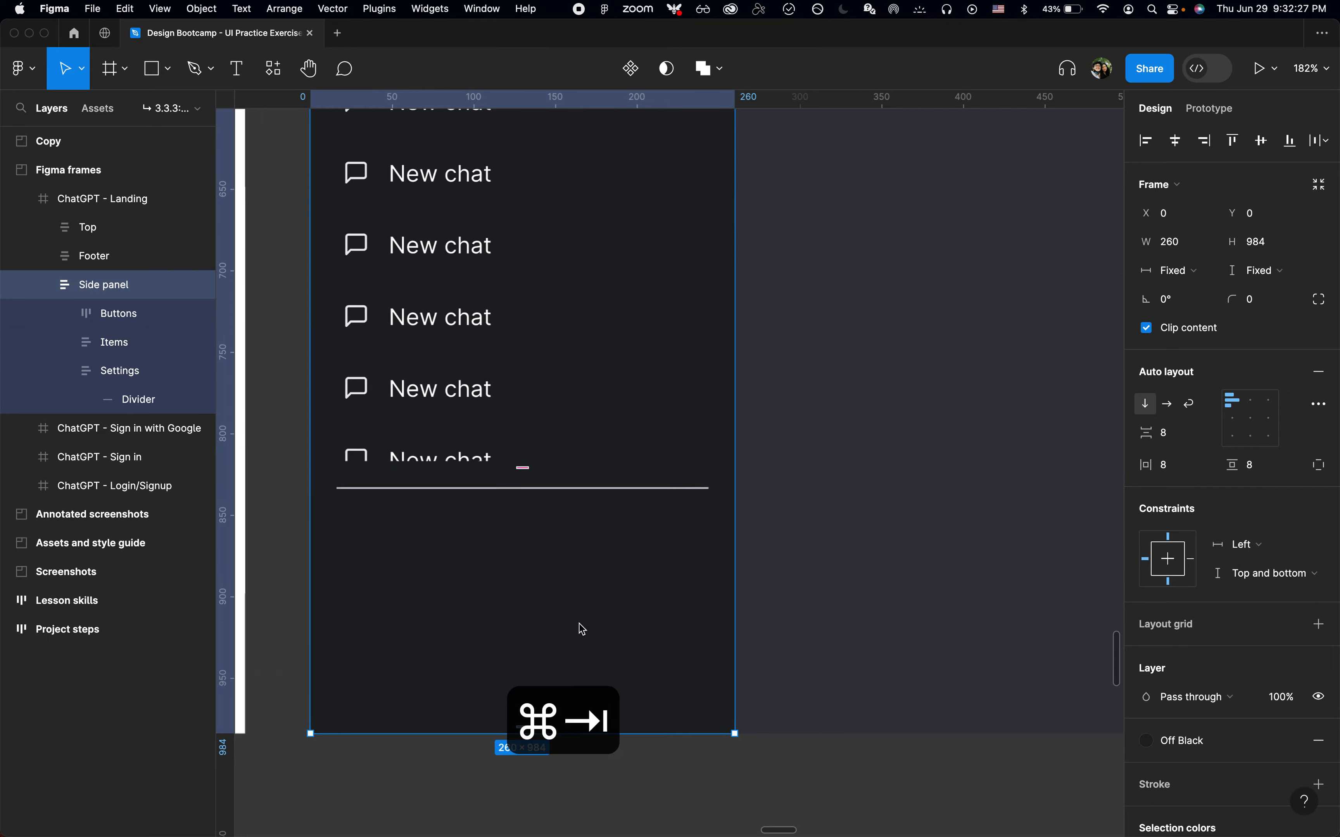
key("super+Tab")
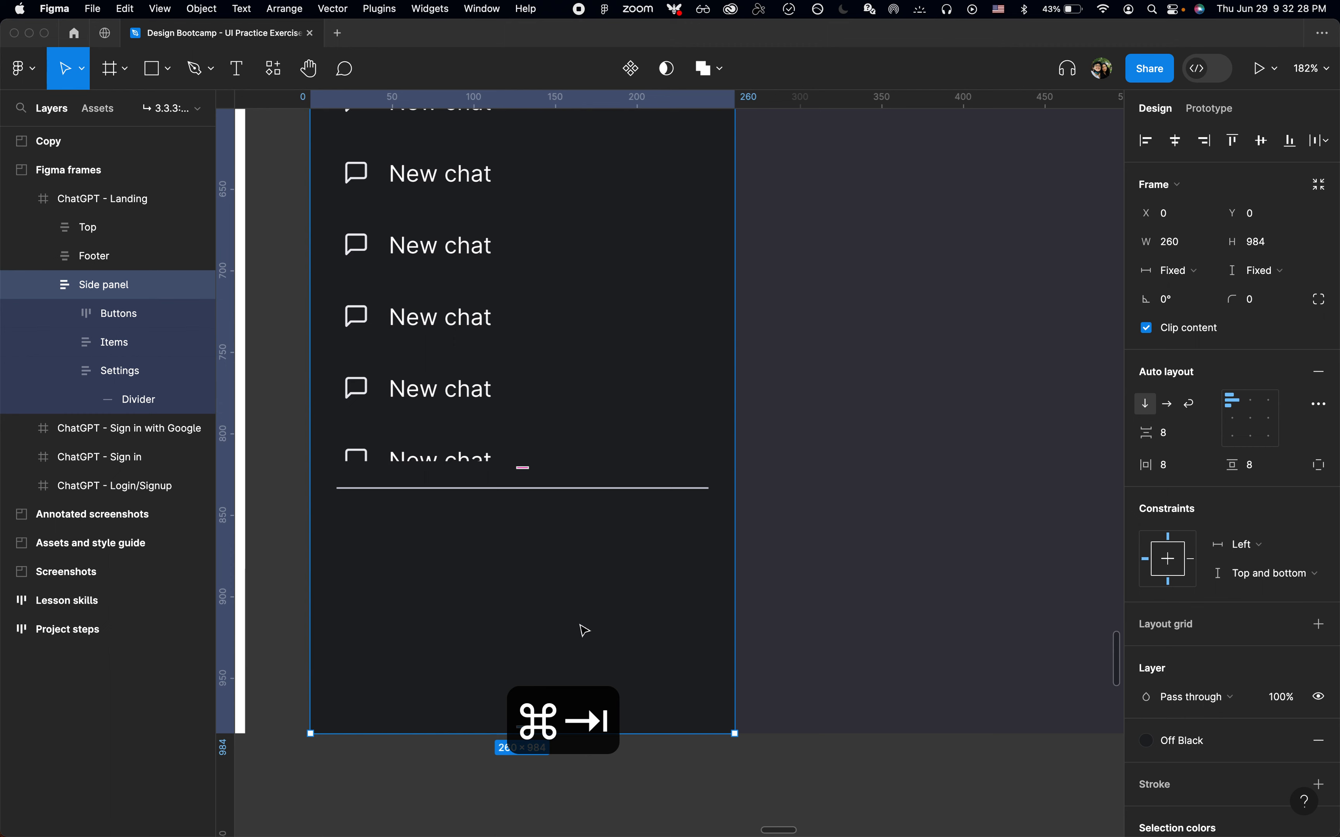
left_click(597, 493)
left_click(1228, 396)
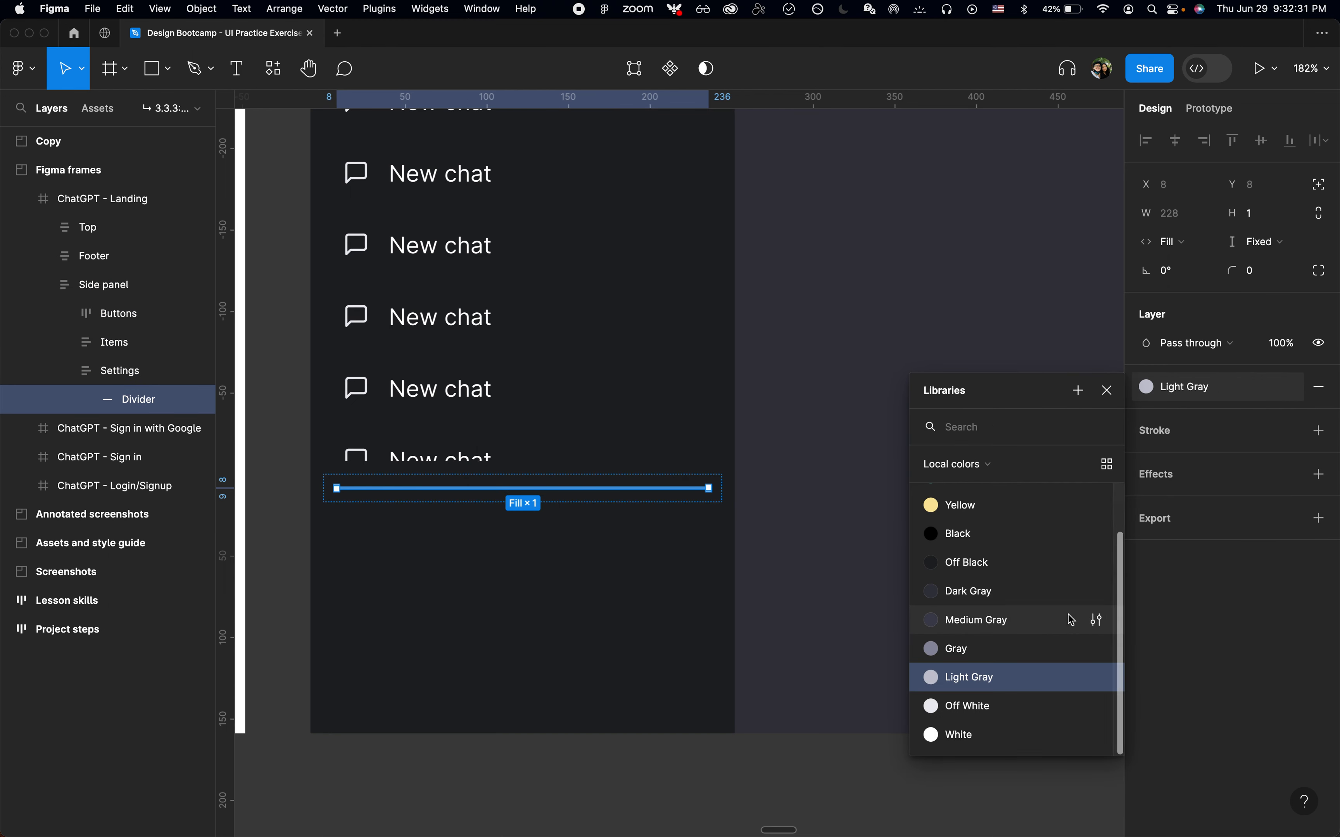
left_click(1023, 649)
left_click(635, 639)
Inspect the border color of the ChatGPT page's bottom settings area in the developer tools
scroll(635, 640, "down", 5)
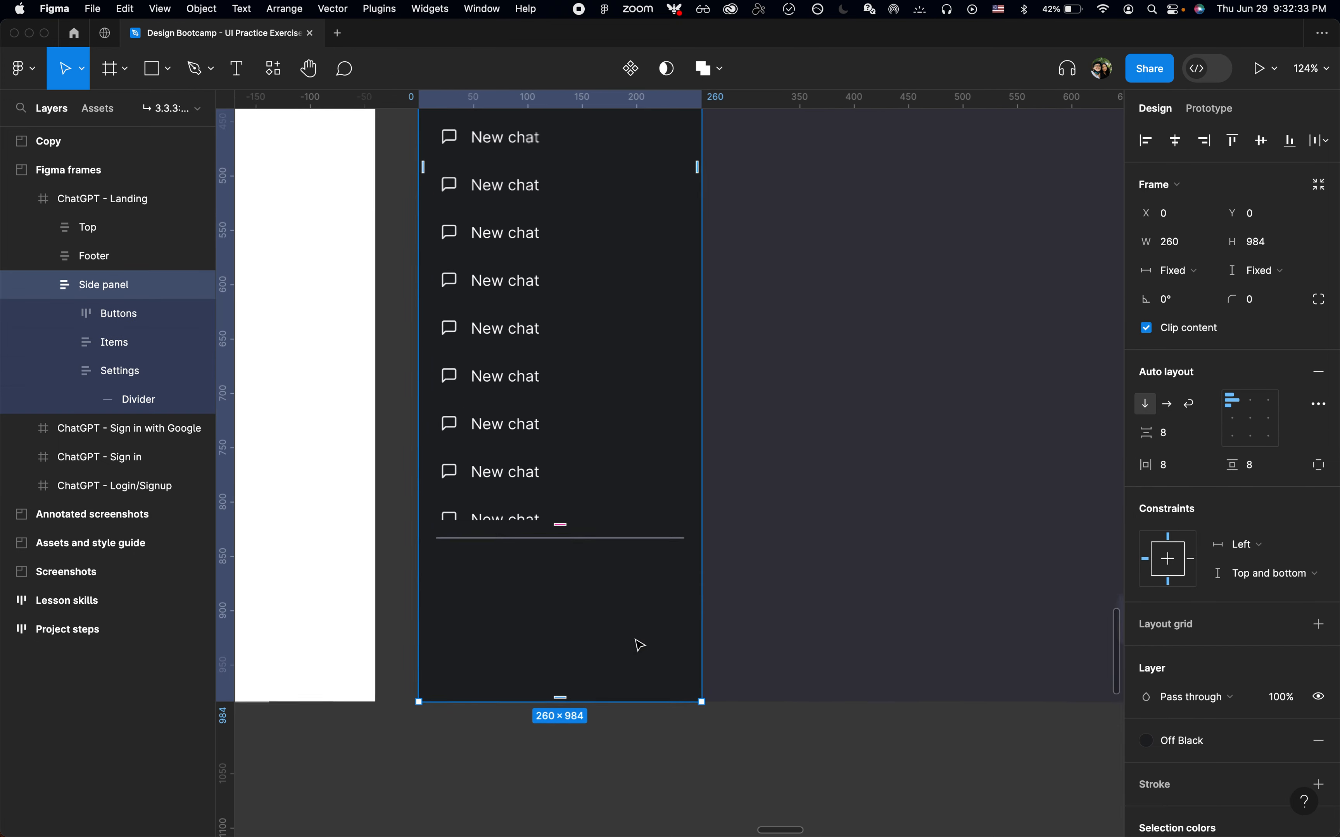
scroll(635, 639, "up", 4)
scroll(640, 645, "up", 1)
scroll(639, 646, "right", 1)
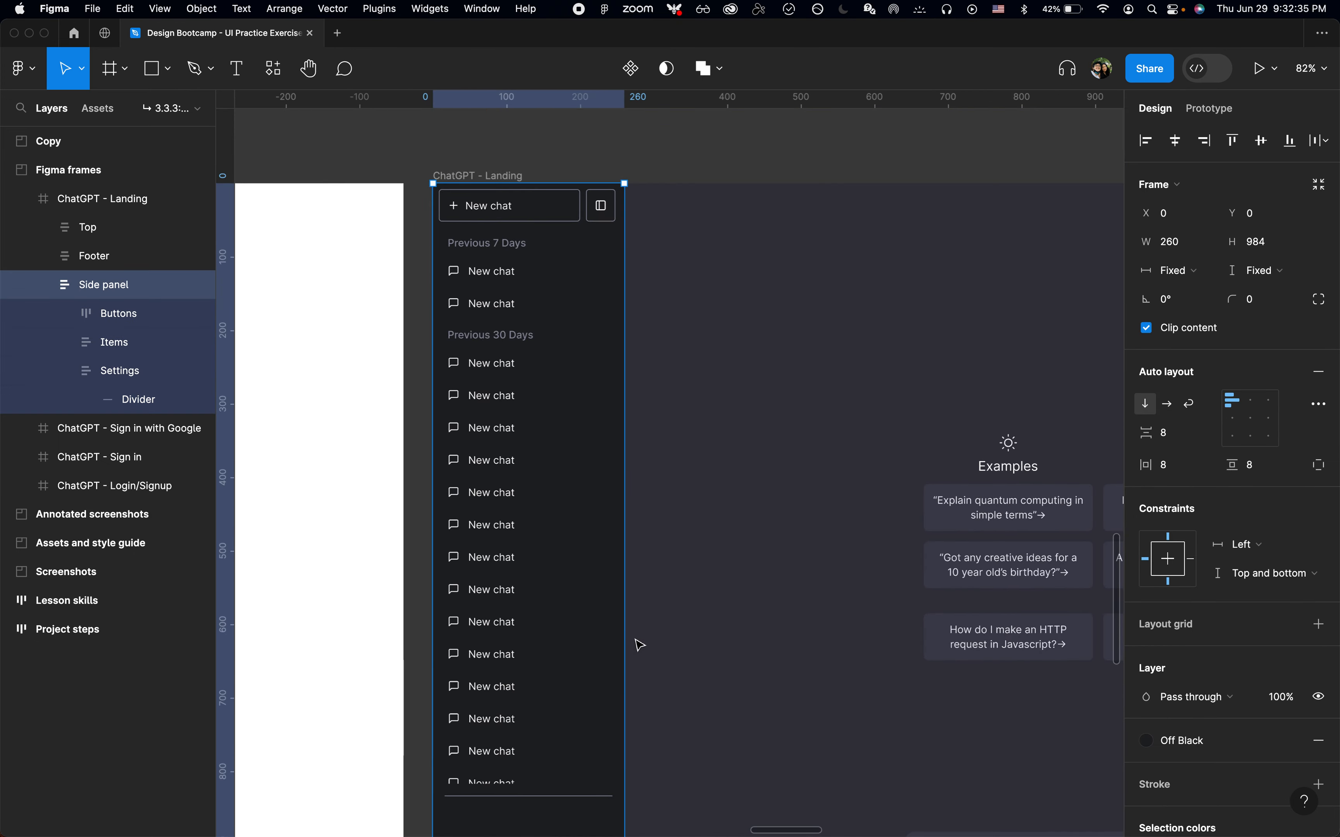
key("super+Tab")
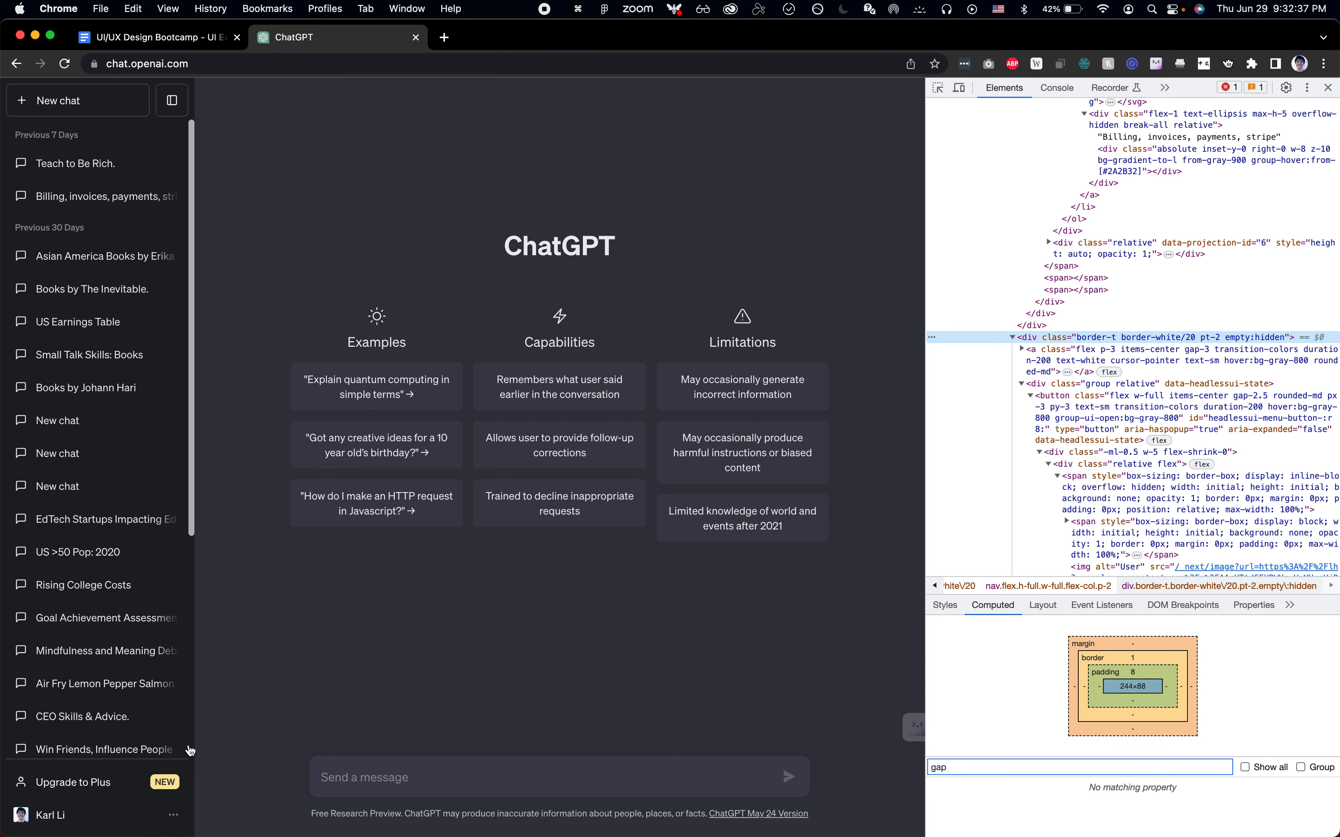
key("super+shift+c")
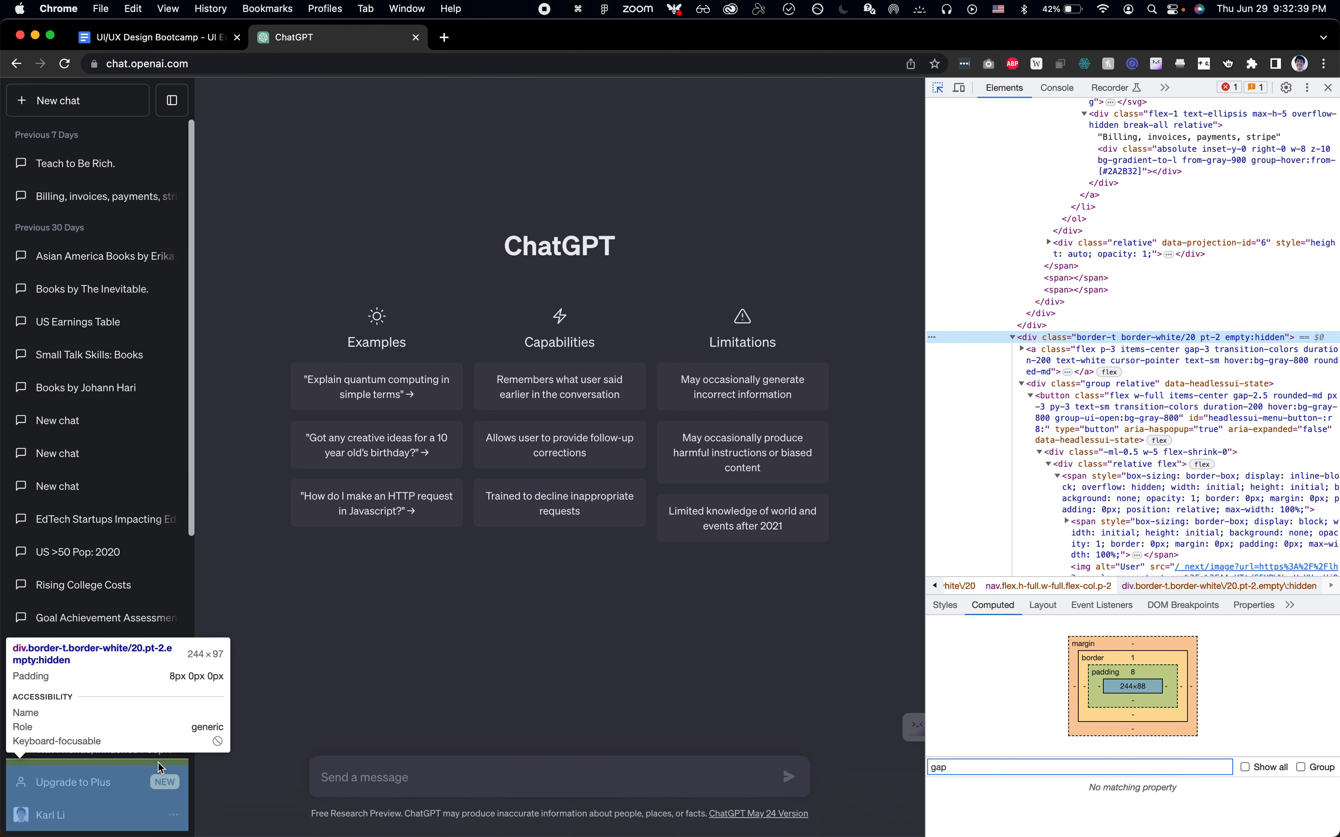
left_click(161, 767)
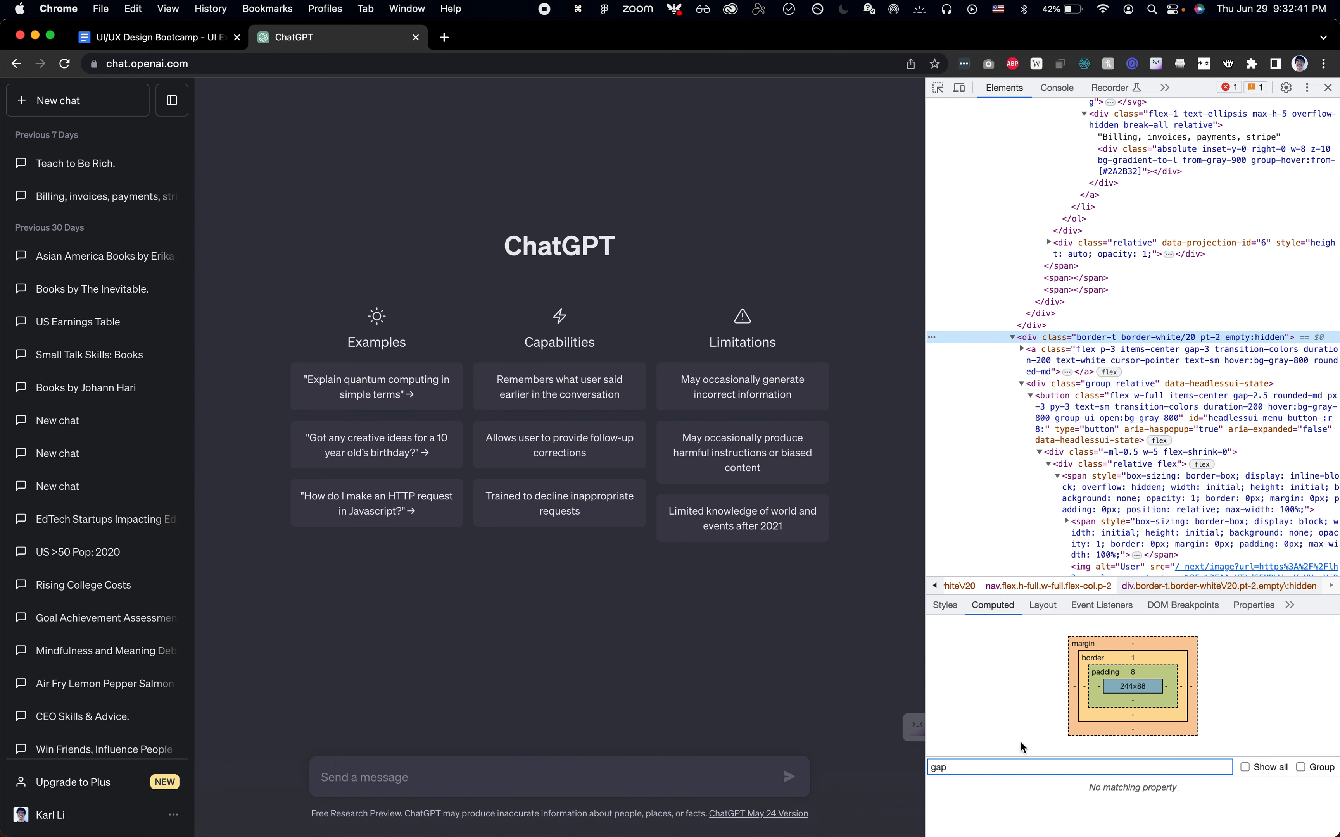
key("super+a")
type("colo")
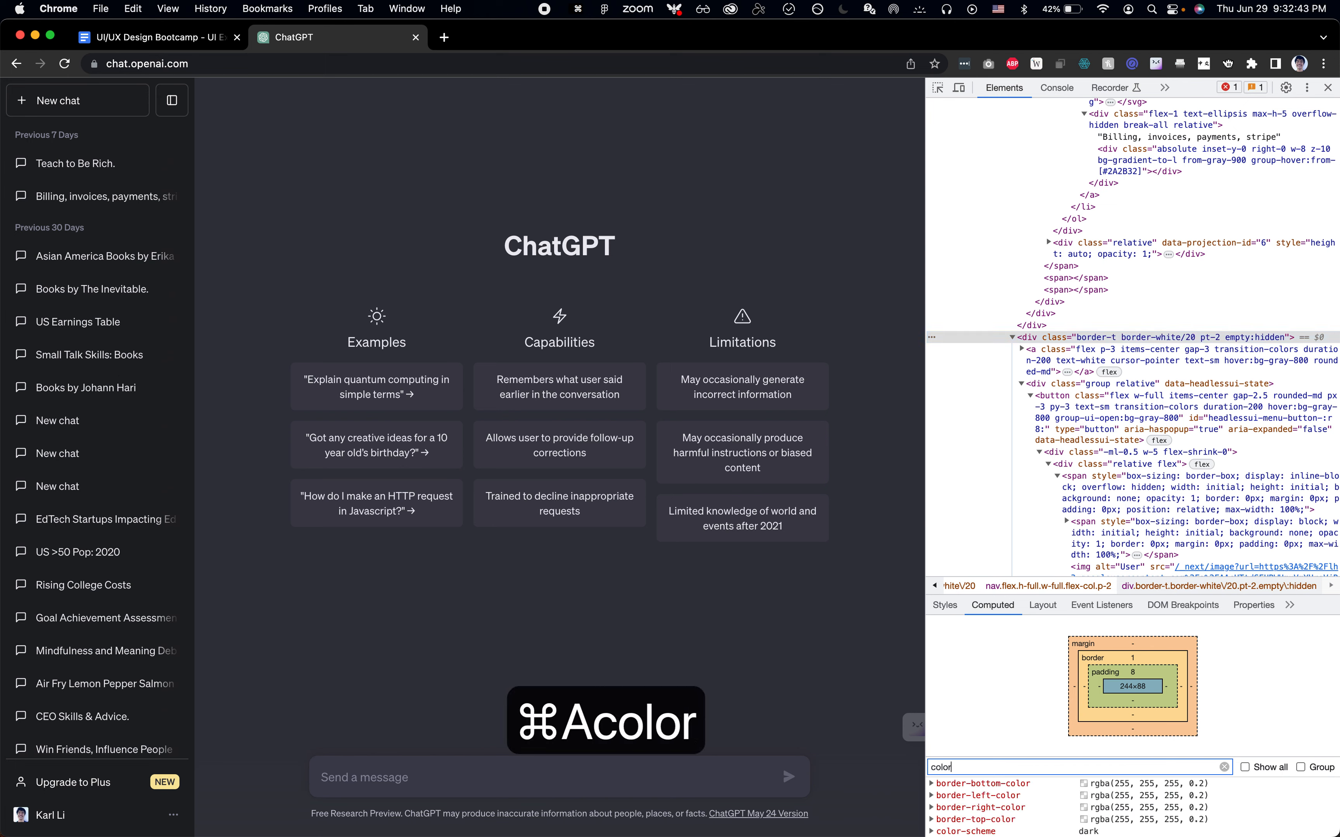
key("super+Tab")
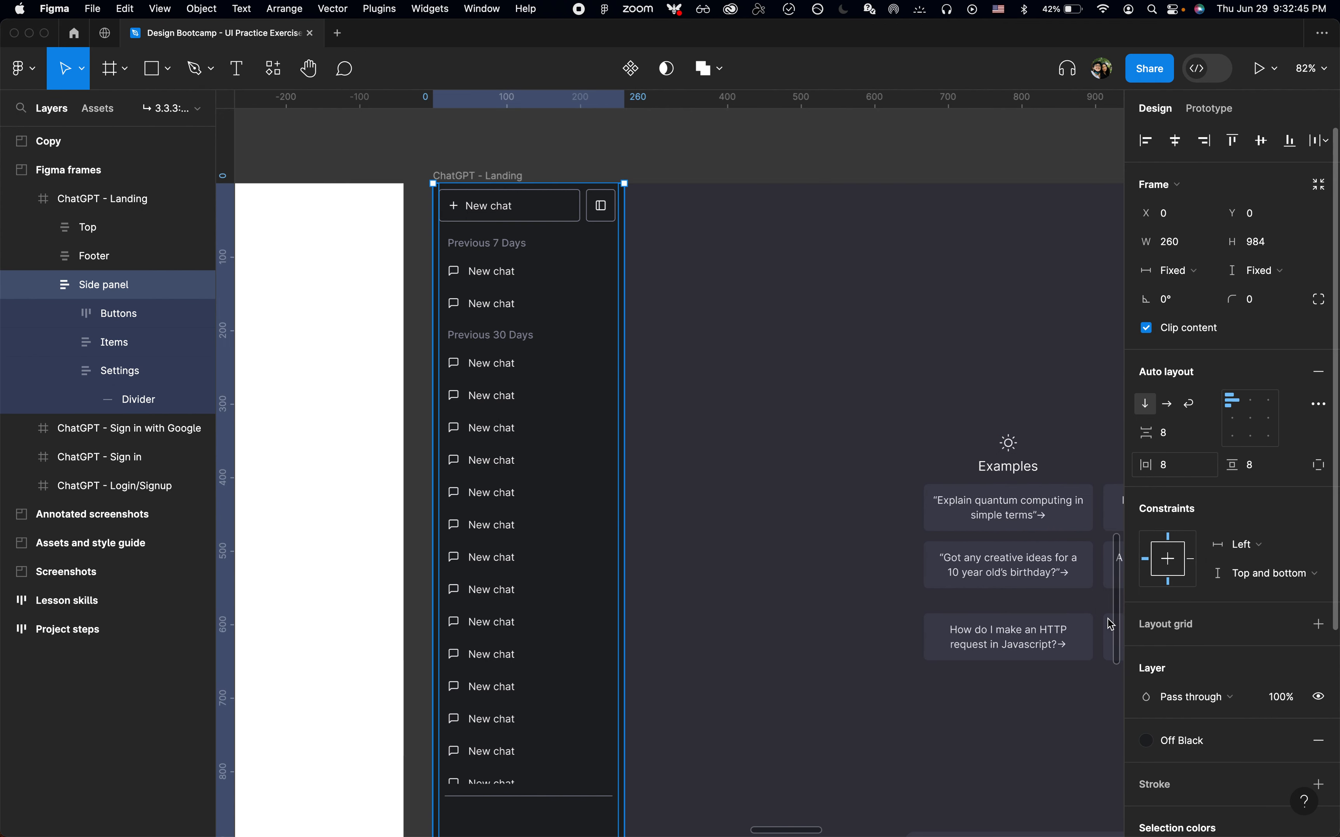
Apply the Medium Gray color style to the Divider line
scroll(1080, 720, "right", 3)
scroll(1080, 720, "down", 1)
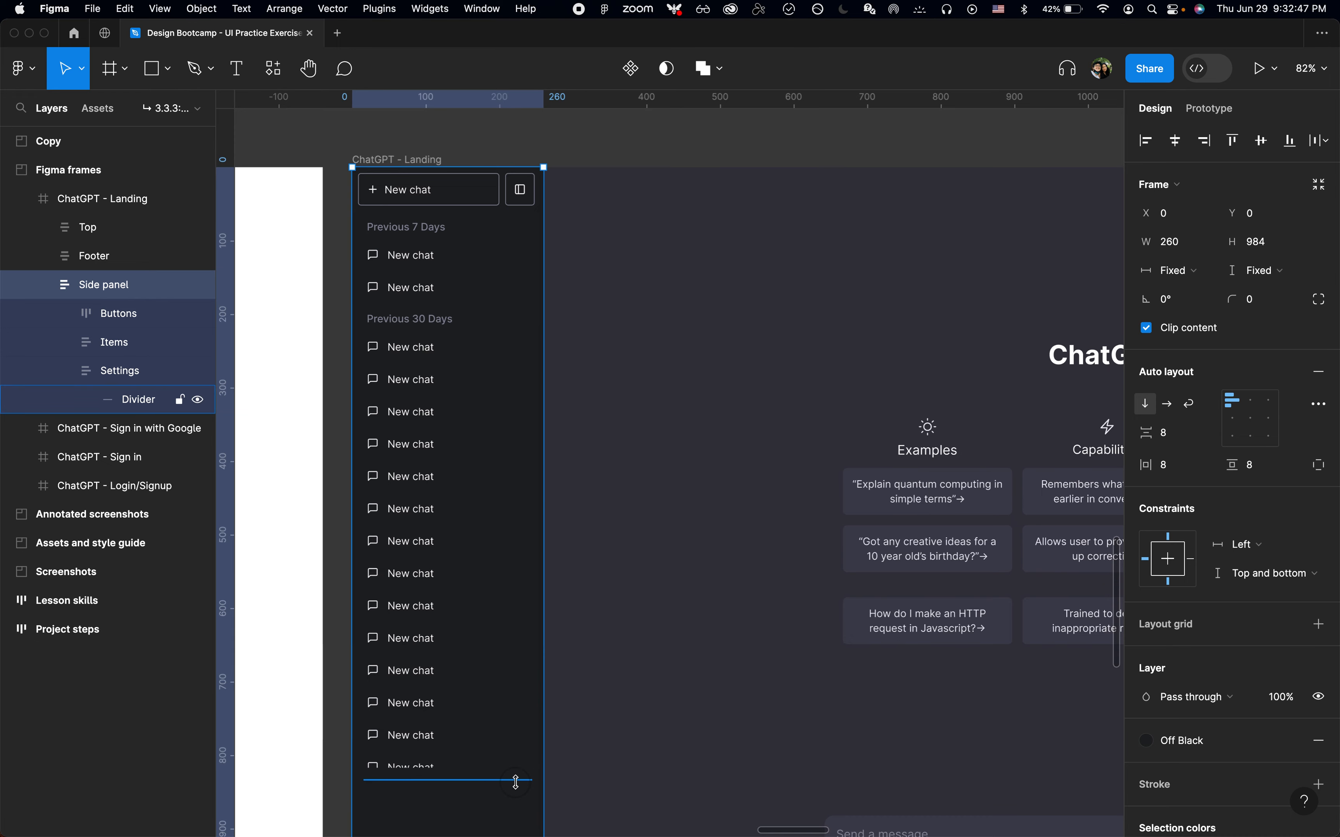
left_click(516, 781)
left_click(1188, 390)
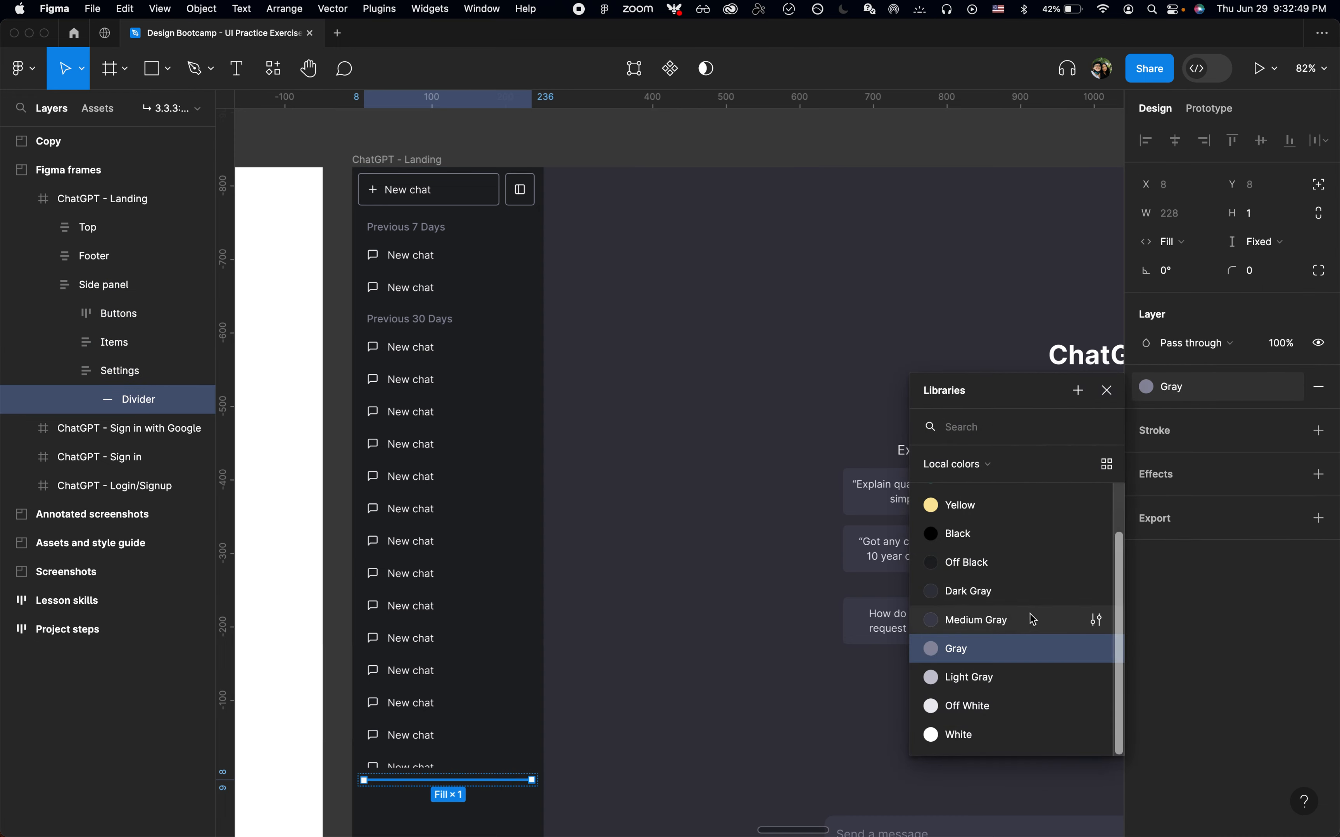
left_click(997, 619)
left_click(699, 669)
Move the Divider out of the Settings frame so it sits between Items and Settings in the side panel
scroll(699, 669, "down", 5)
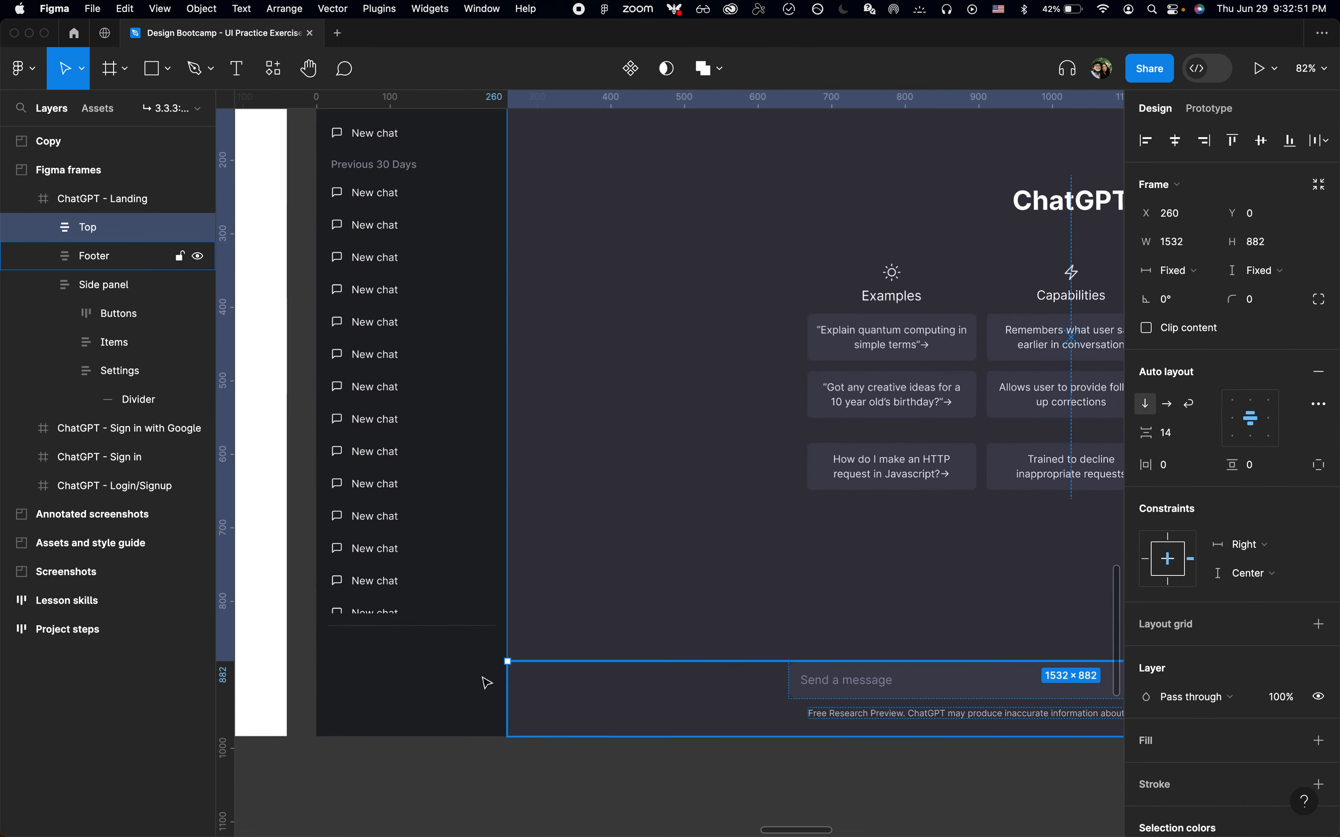
scroll(482, 659, "up", 5)
double_click(495, 588)
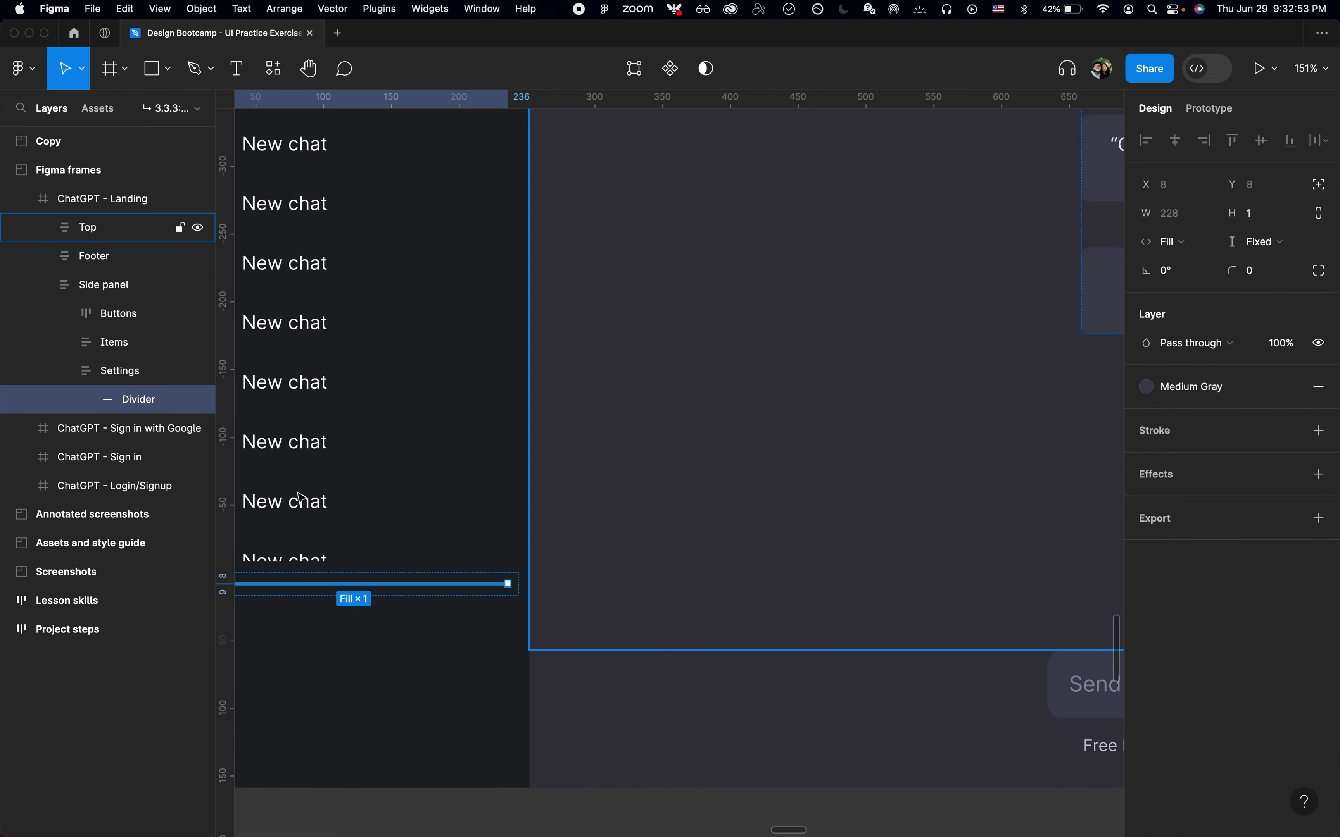
scroll(459, 562, "left", 5)
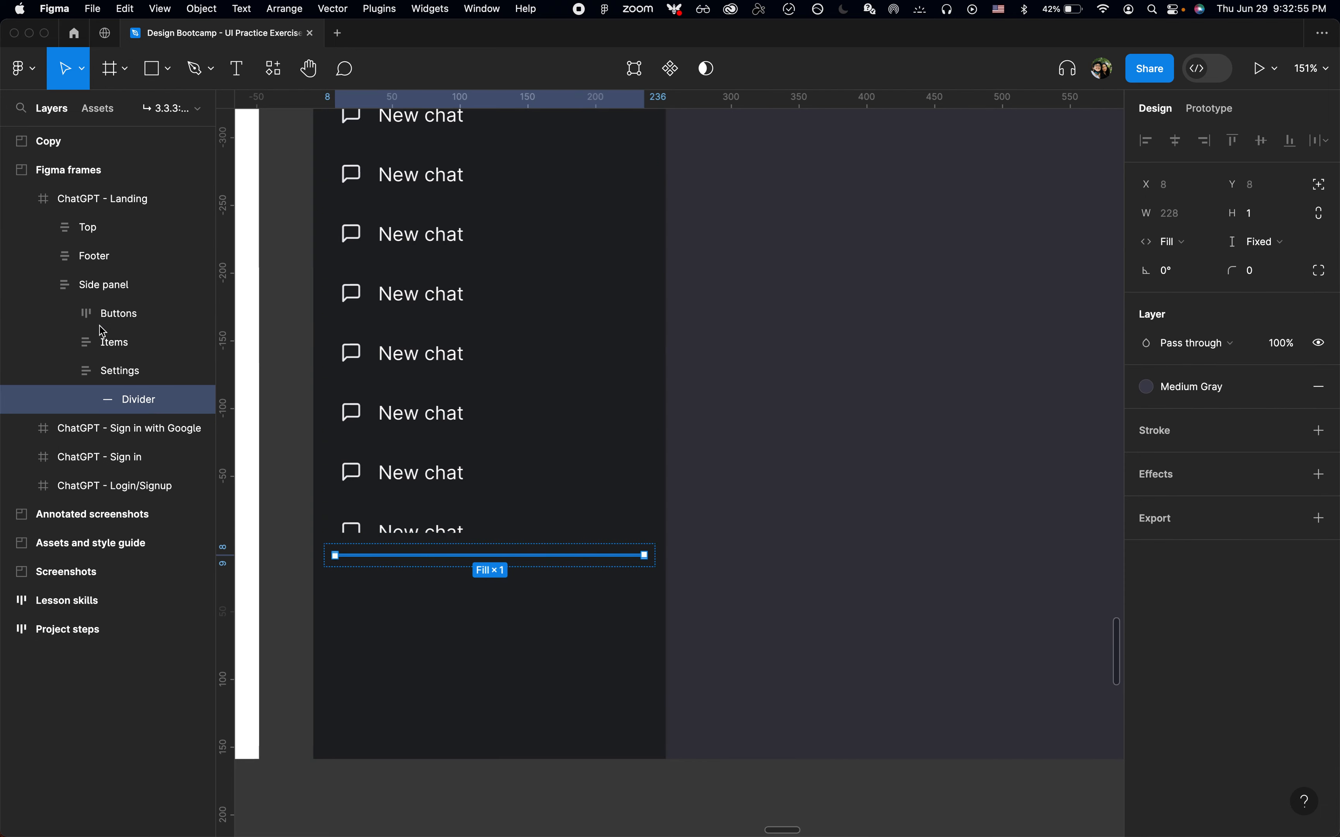
left_click_drag(125, 363, 126, 363)
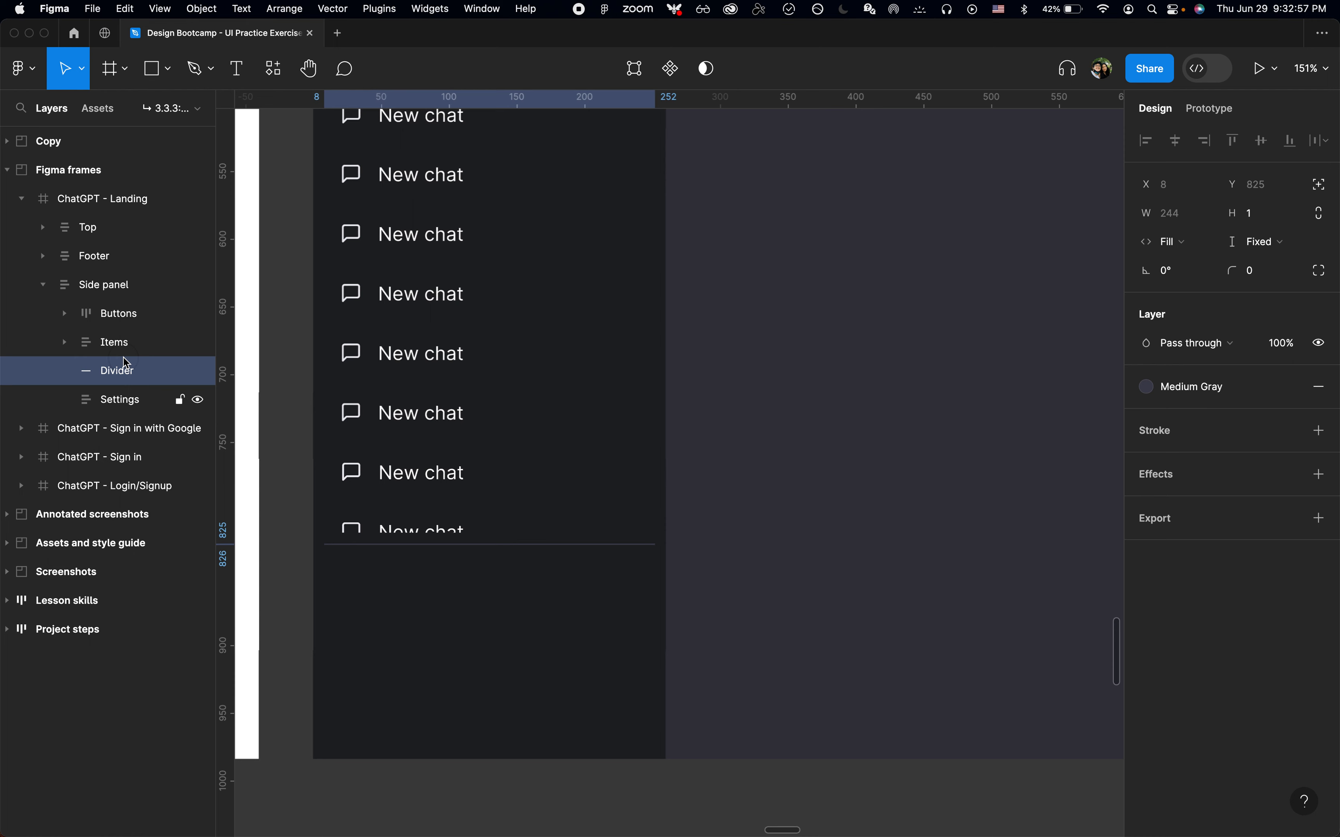
left_click(449, 622)
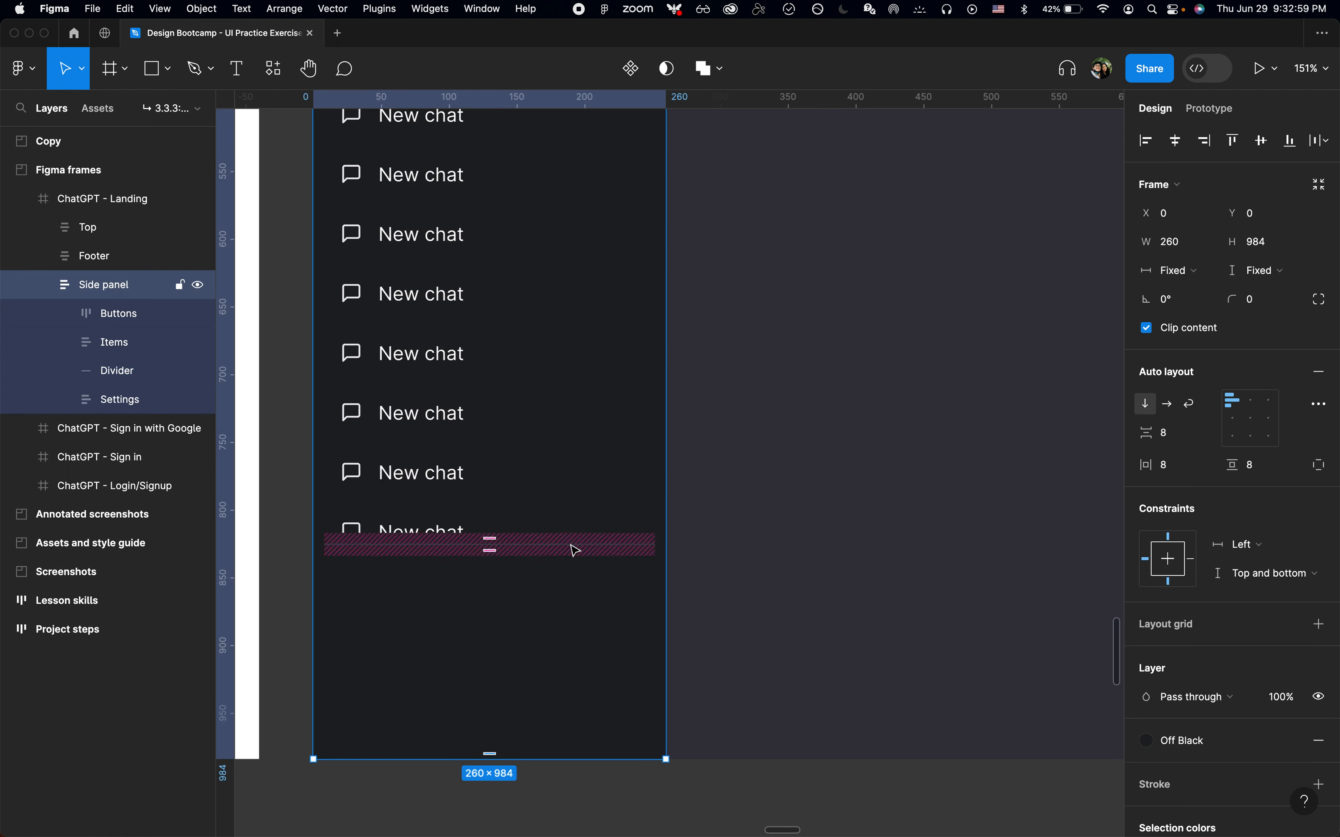
Extend the Items frame's height to about 778 so it reaches the Divider
key("super+Tab")
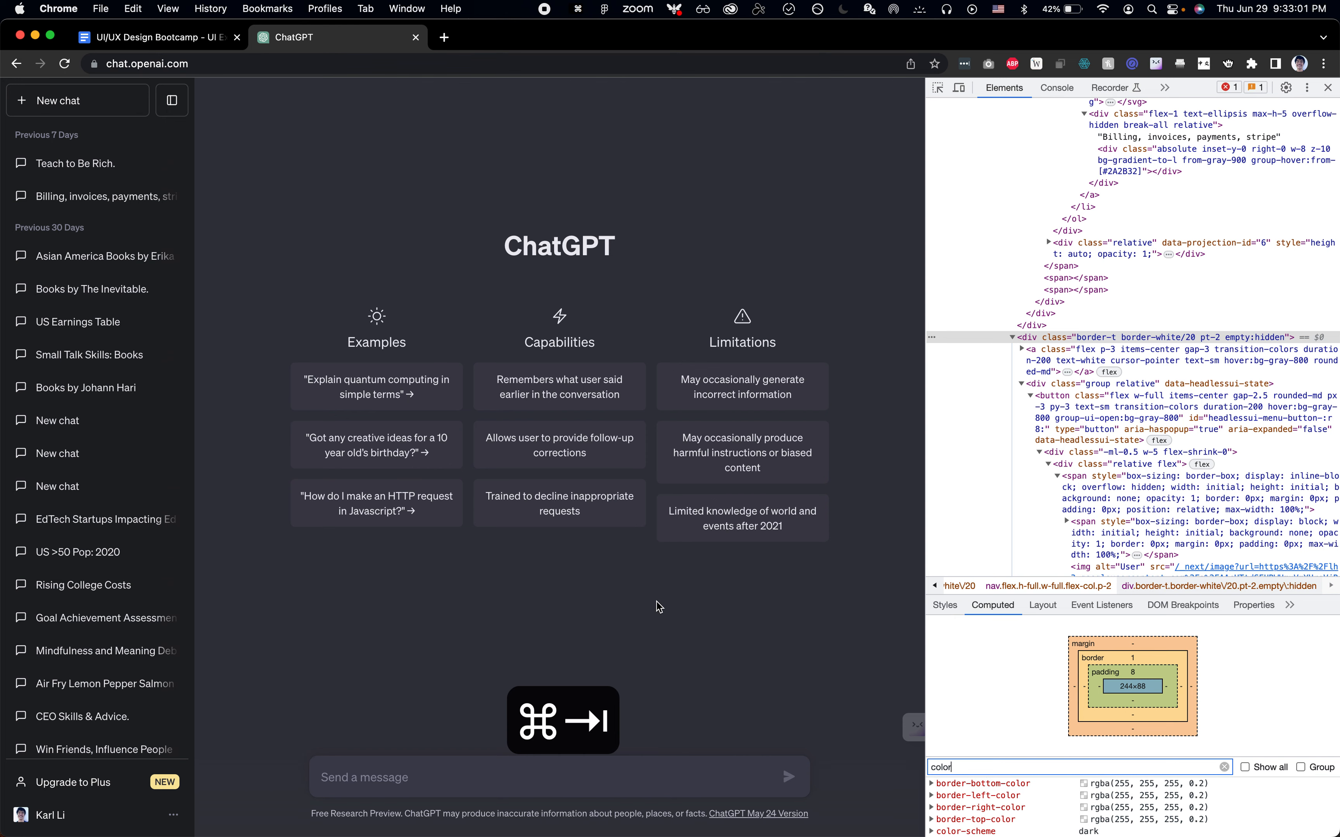
key("super+Tab")
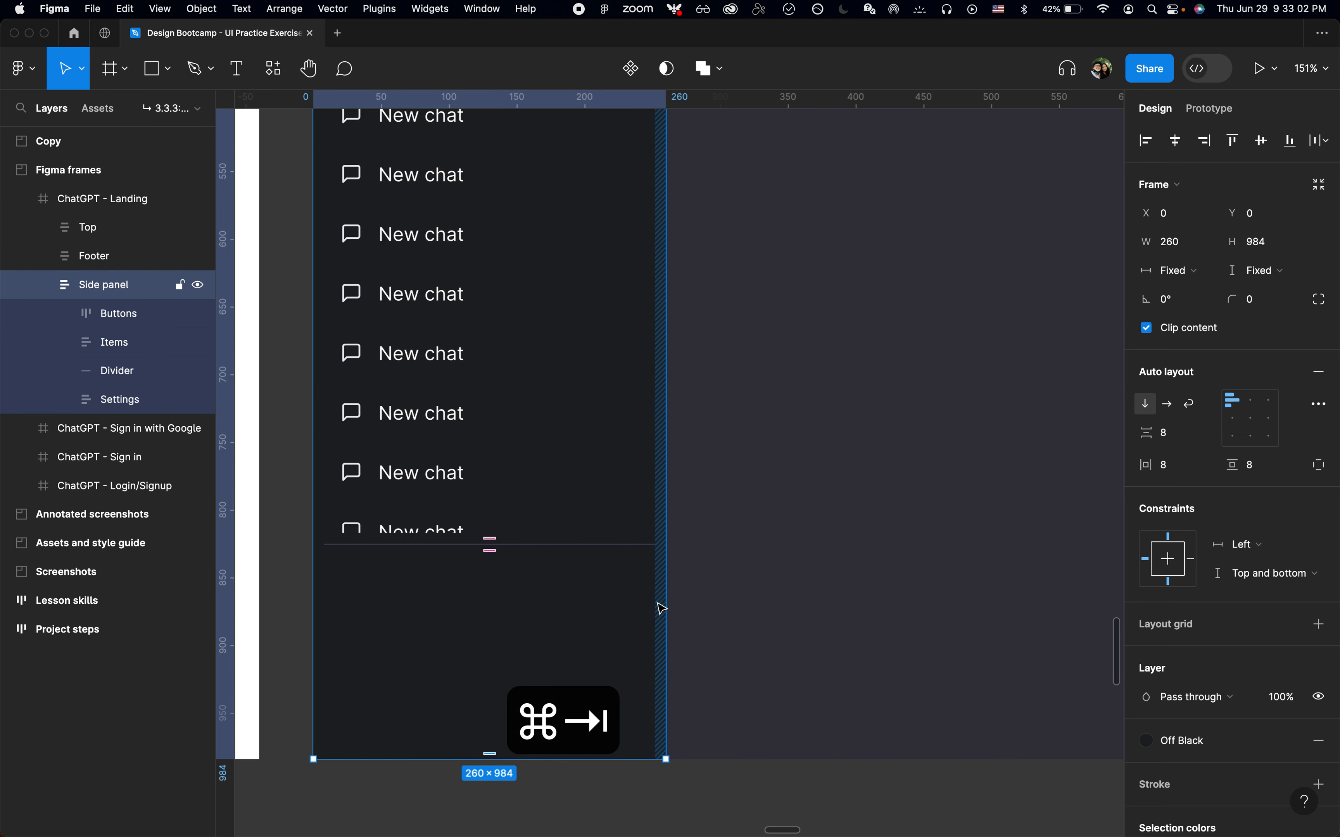
left_click(467, 525)
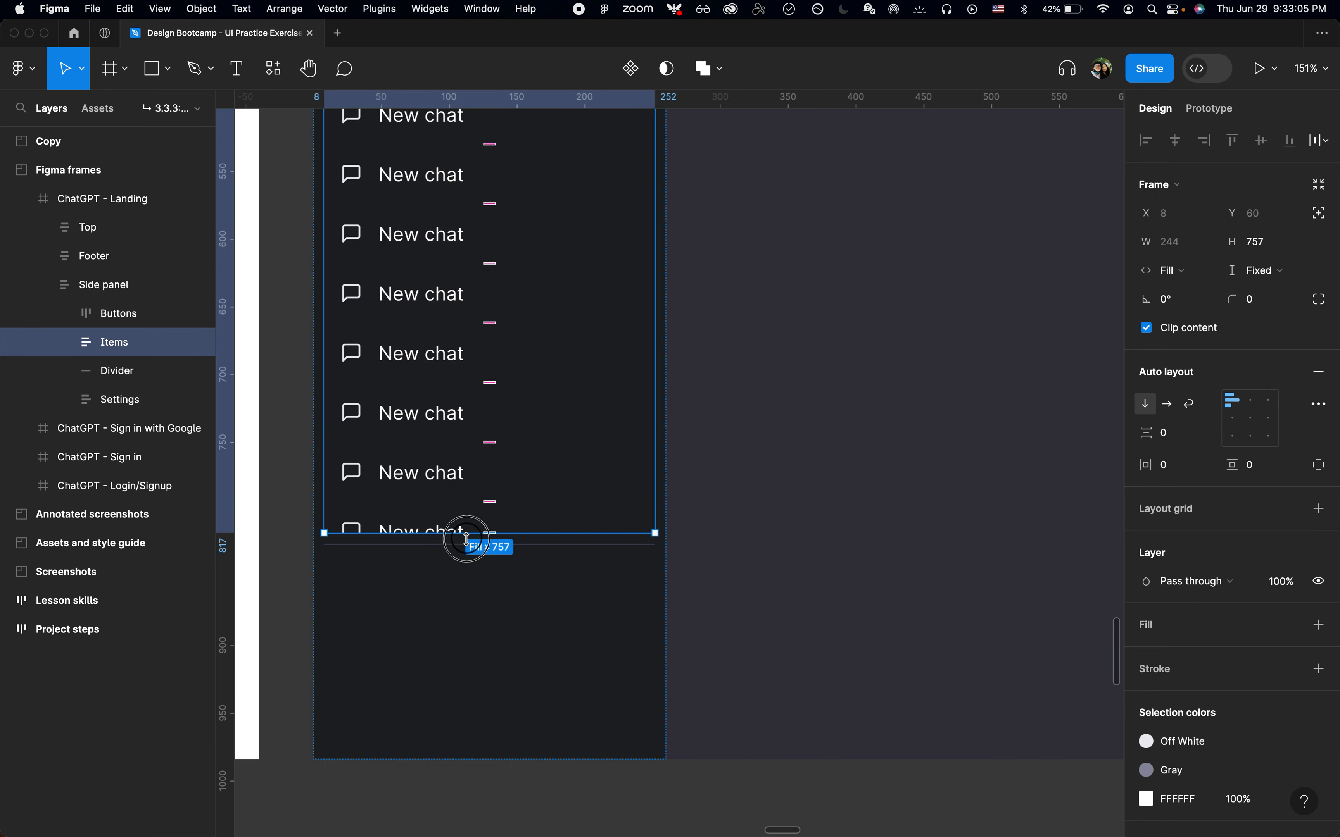
left_click_drag(466, 539, 466, 561)
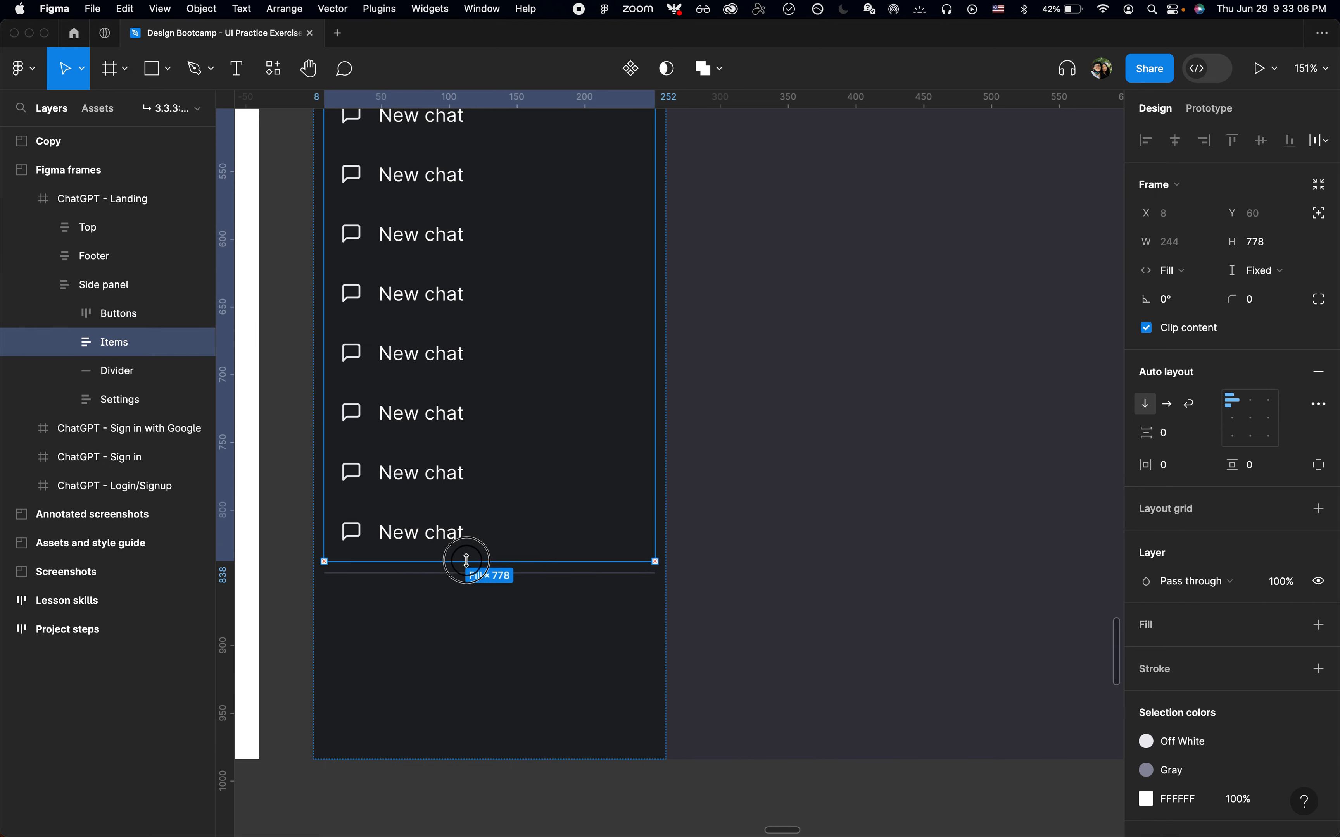
Compare the bottom of the chat list and divider with the ChatGPT page's sidebar
left_click(468, 536)
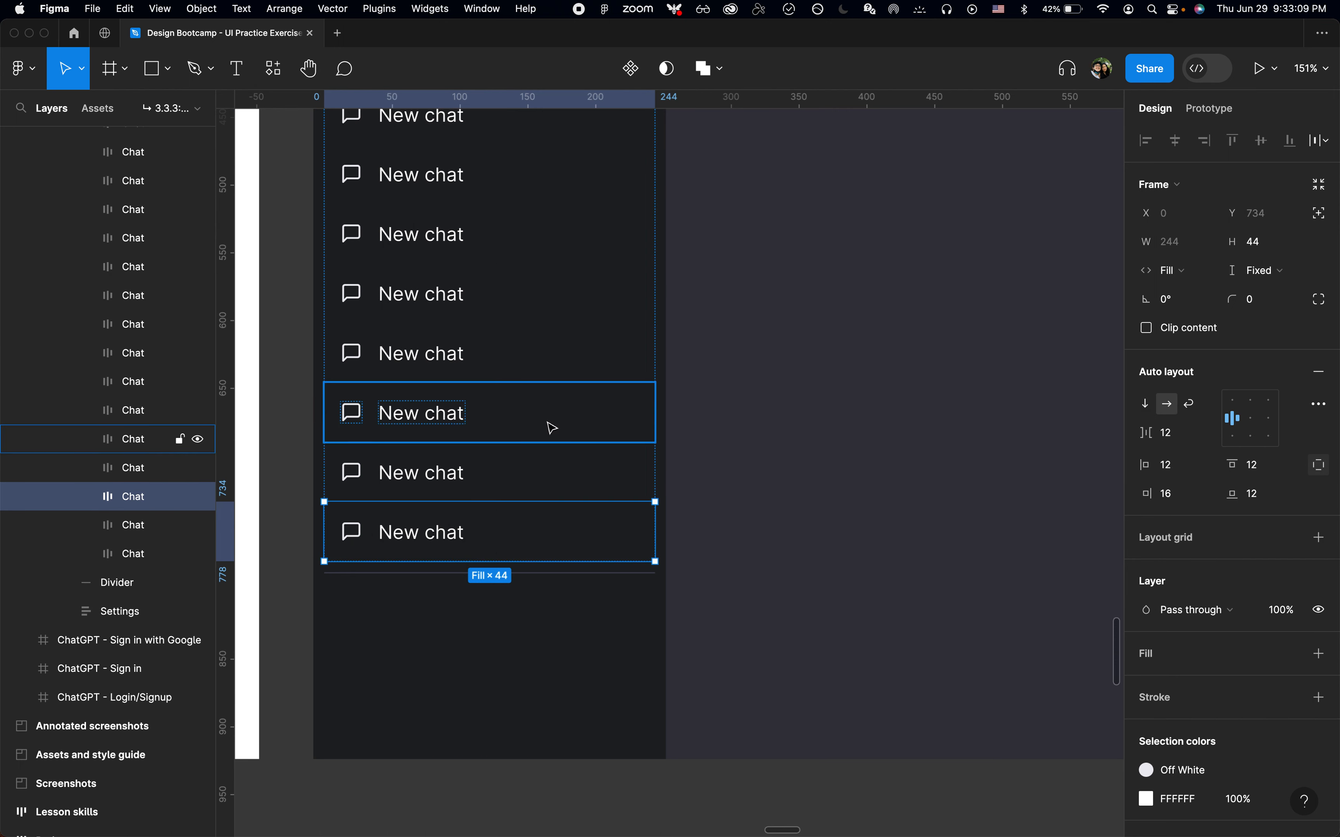
left_click(391, 581)
key("super+Tab")
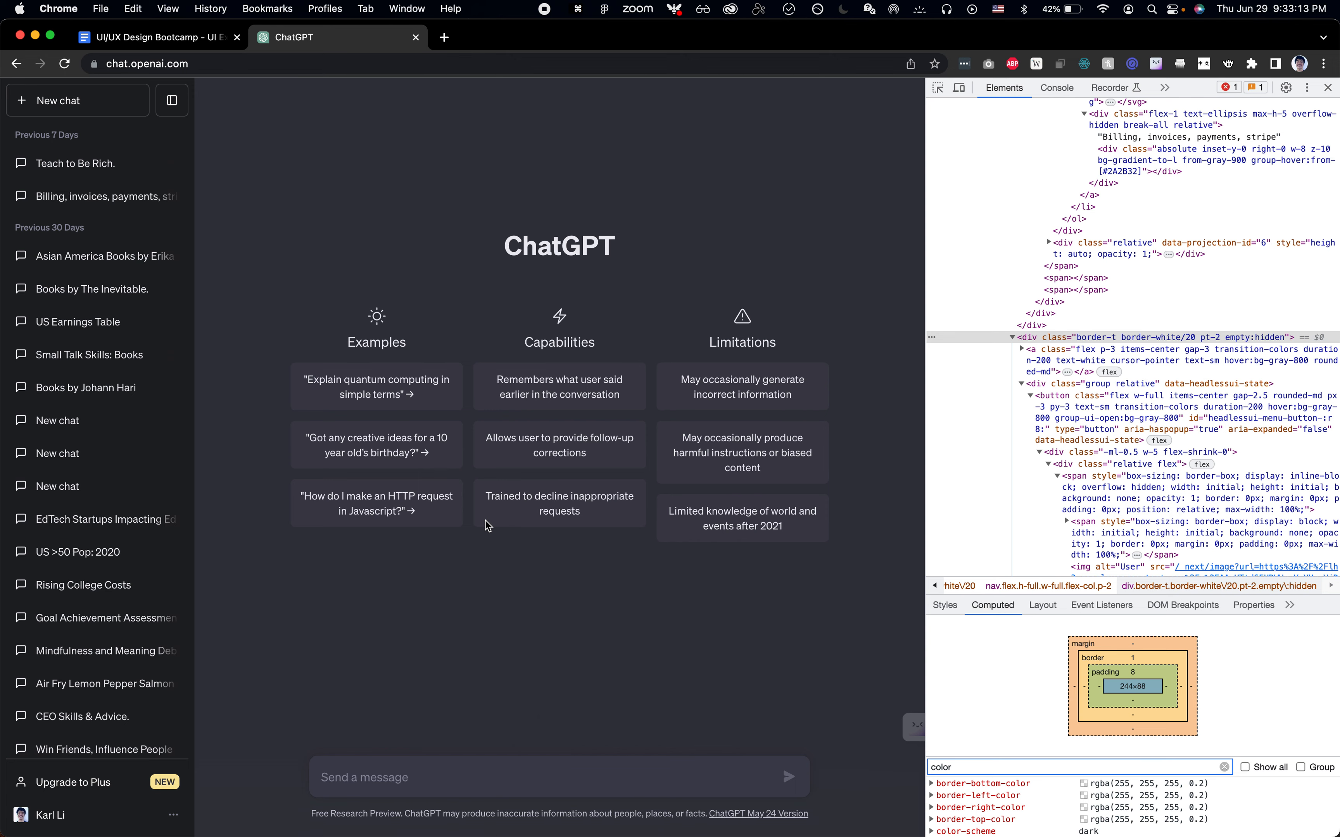
key("super+Tab")
key("super+Tab")
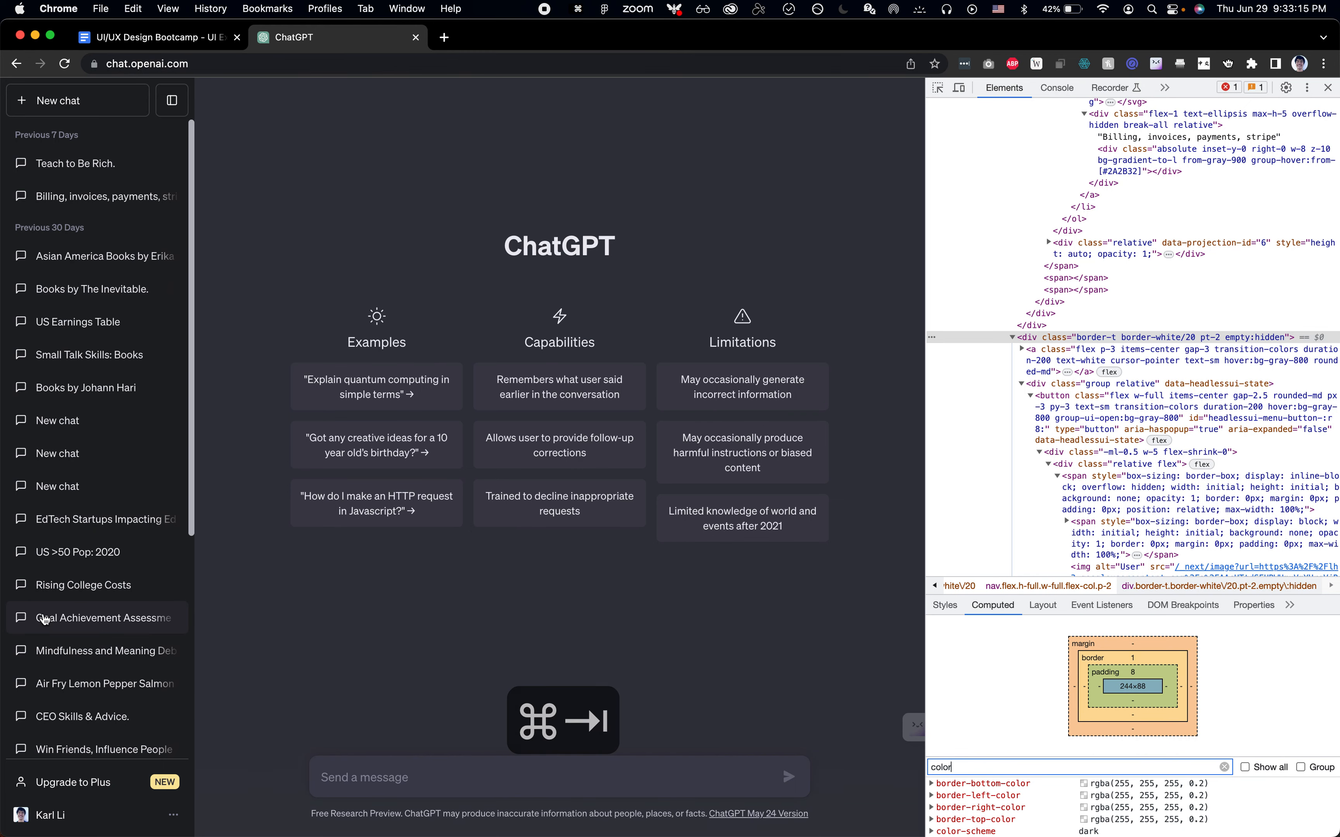
scroll(44, 621, "down", 5)
scroll(44, 620, "up", 5)
scroll(44, 621, "down", 3)
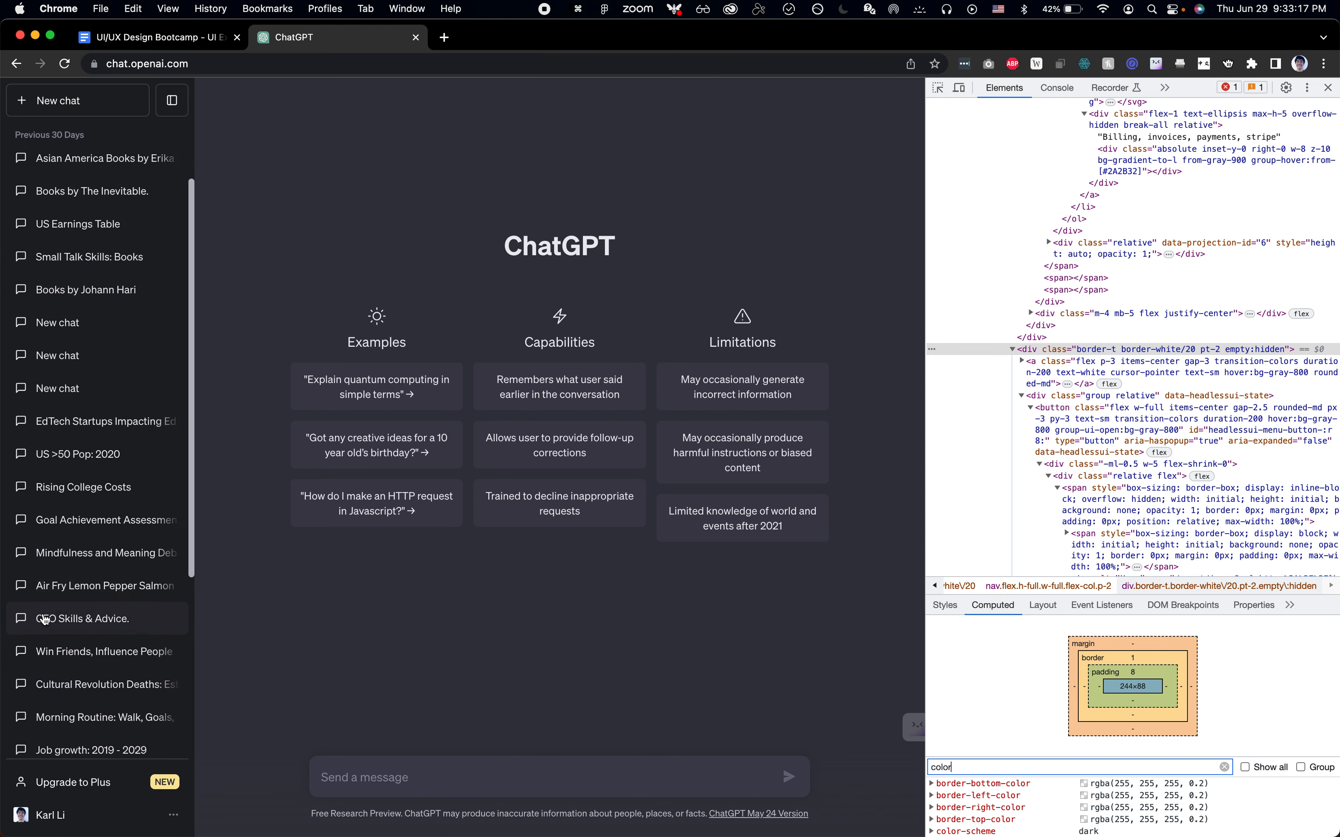
scroll(44, 620, "up", 4)
key("super+Tab")
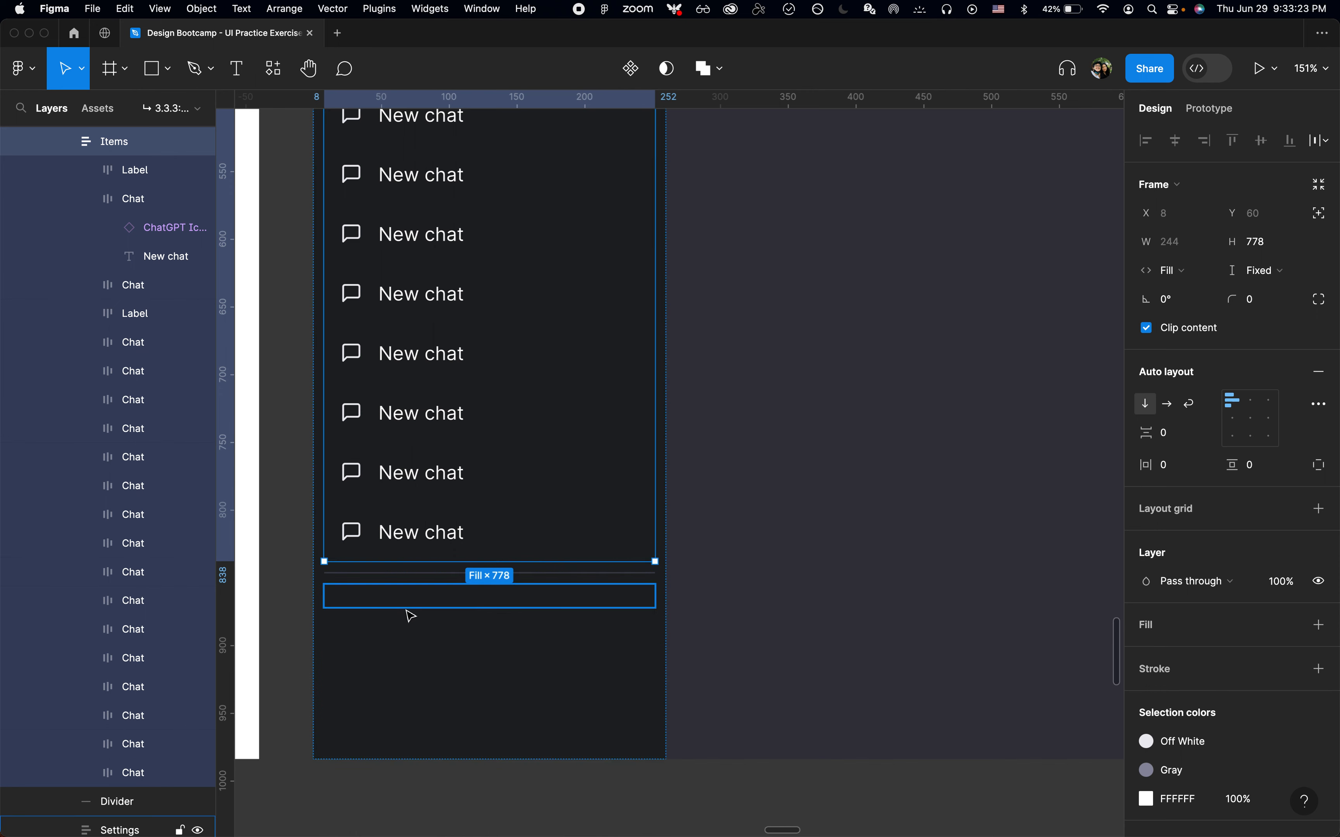
left_click(408, 605)
key("super+Tab")
key("super+Tab")
left_click(458, 542)
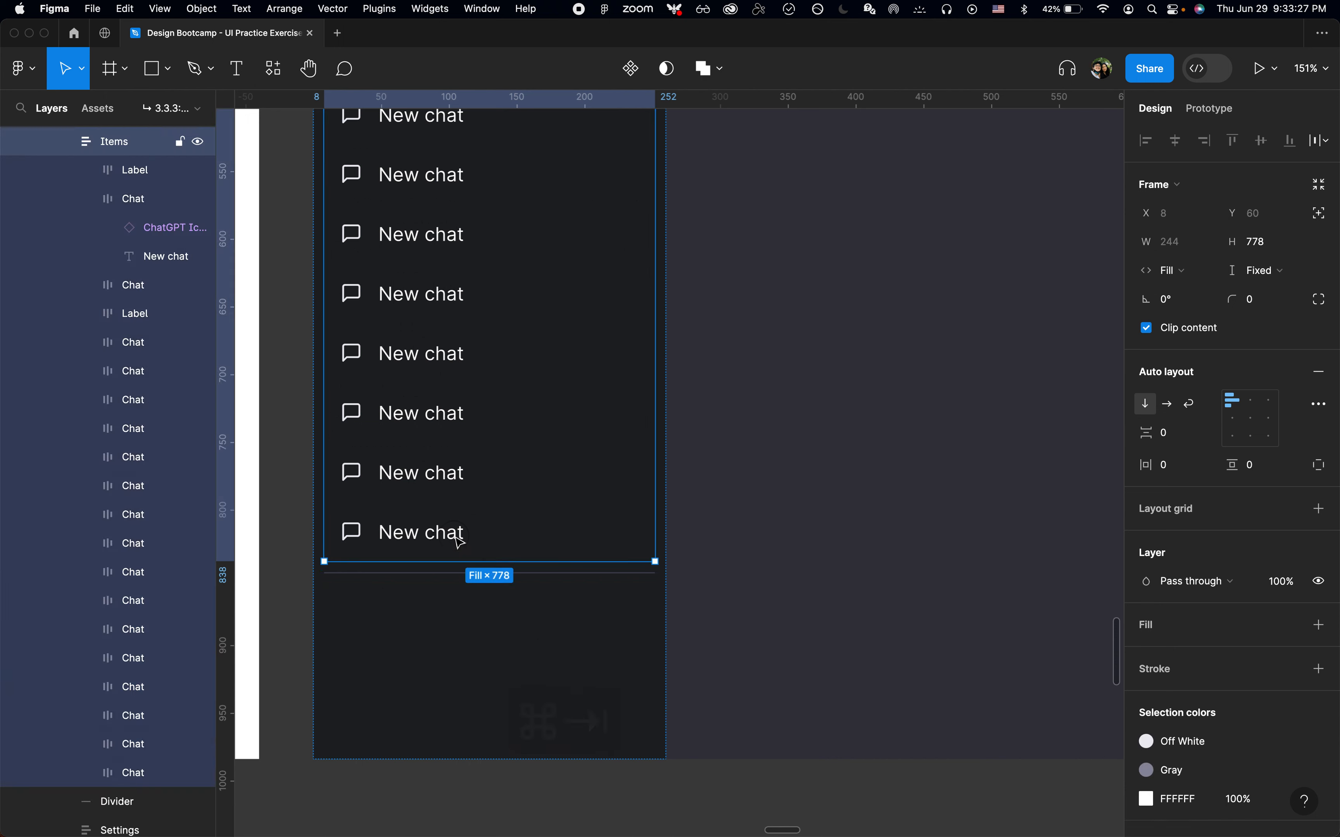
Copy the last chat item and paste it into the Settings frame
left_click(458, 541)
key("super+c")
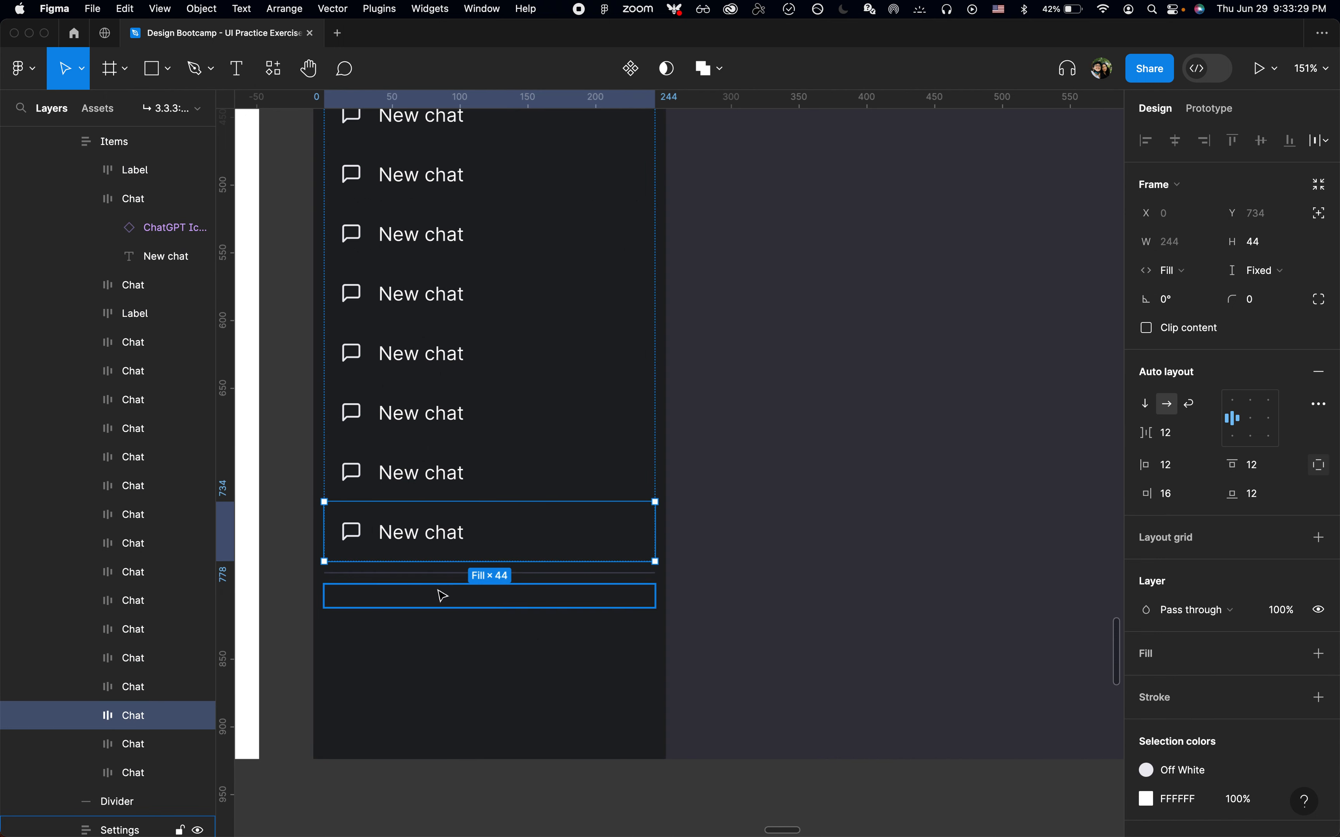
left_click(443, 595)
key("super+v")
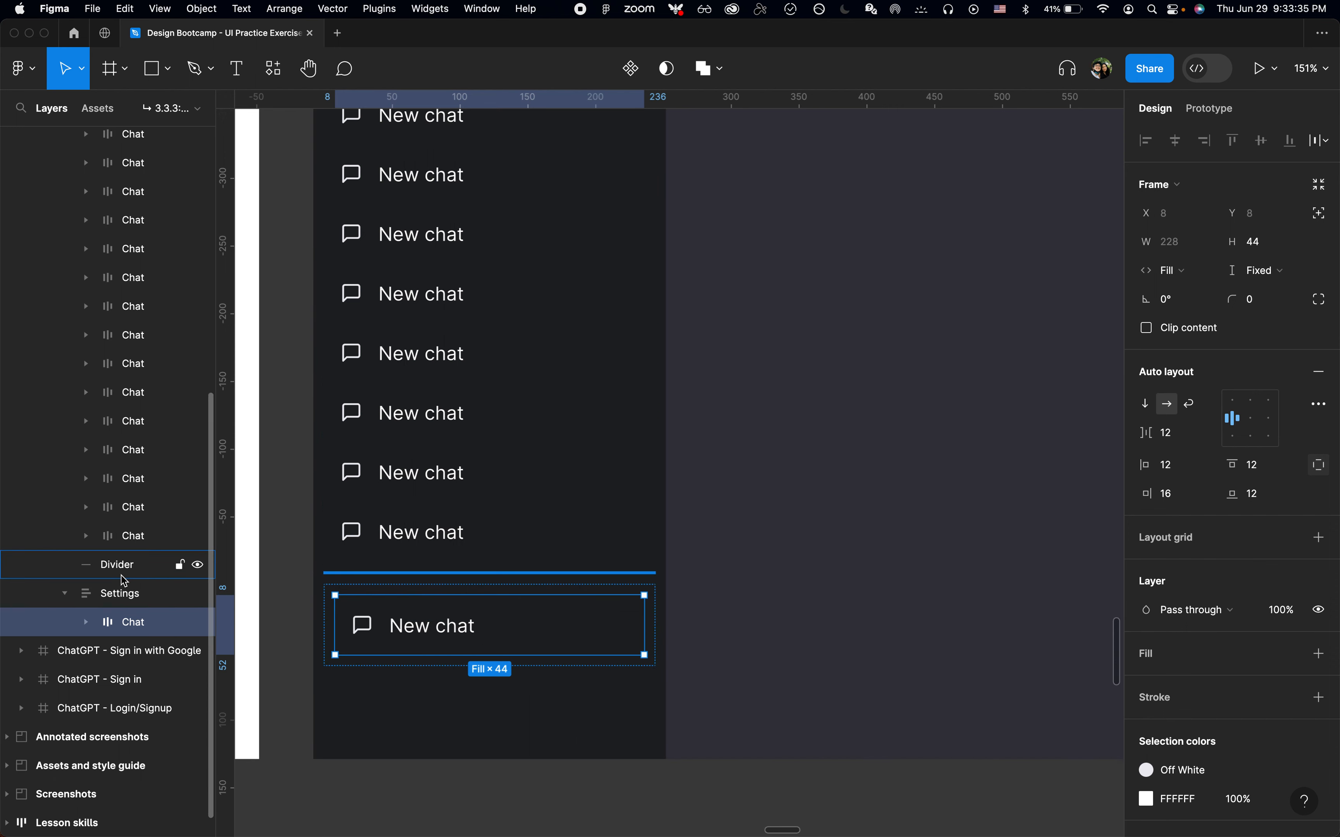
Set the Settings frame's padding to 0
left_click(125, 586)
left_click(1196, 464)
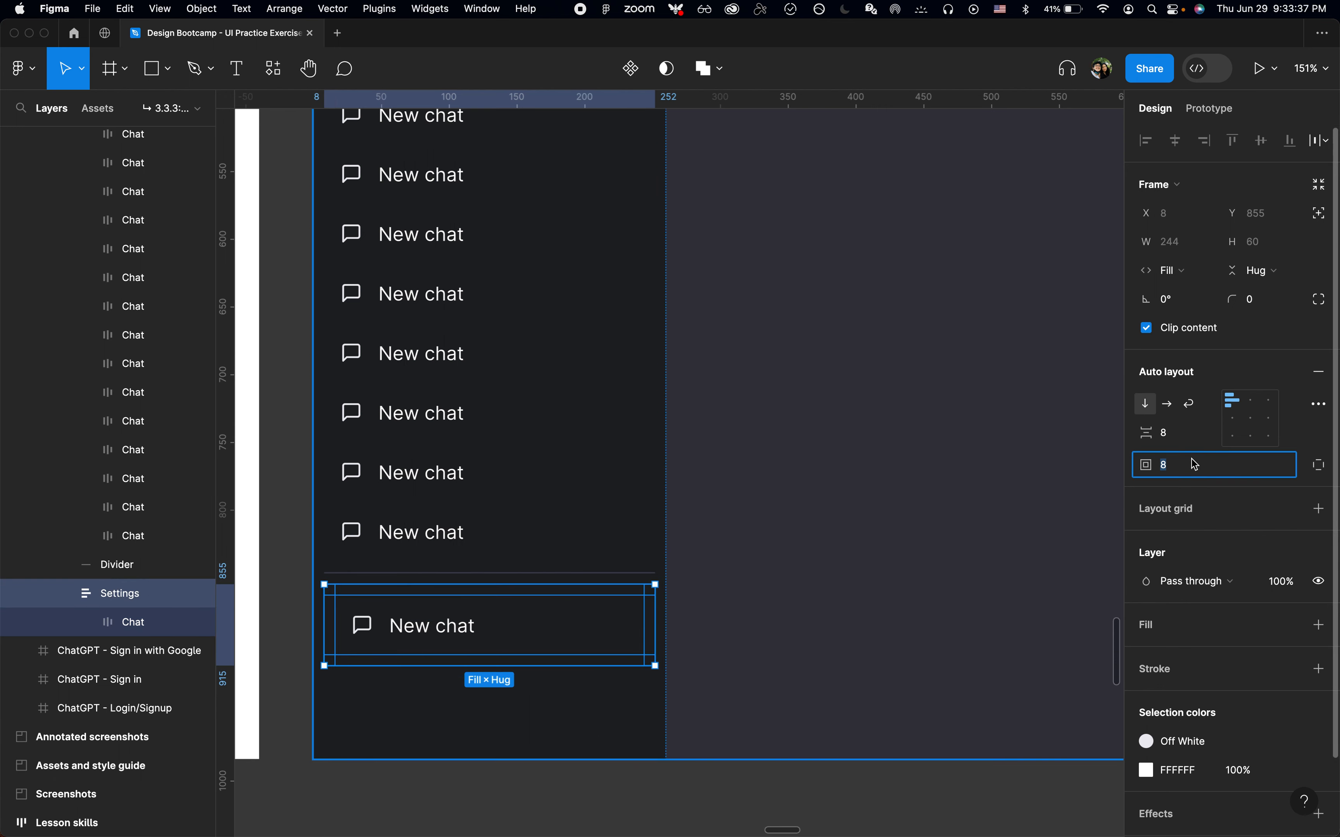
type("0")
key("Return")
Change the copied item's label to "Upgrade to Plus" and set the text width to hug contents
key("super+Tab")
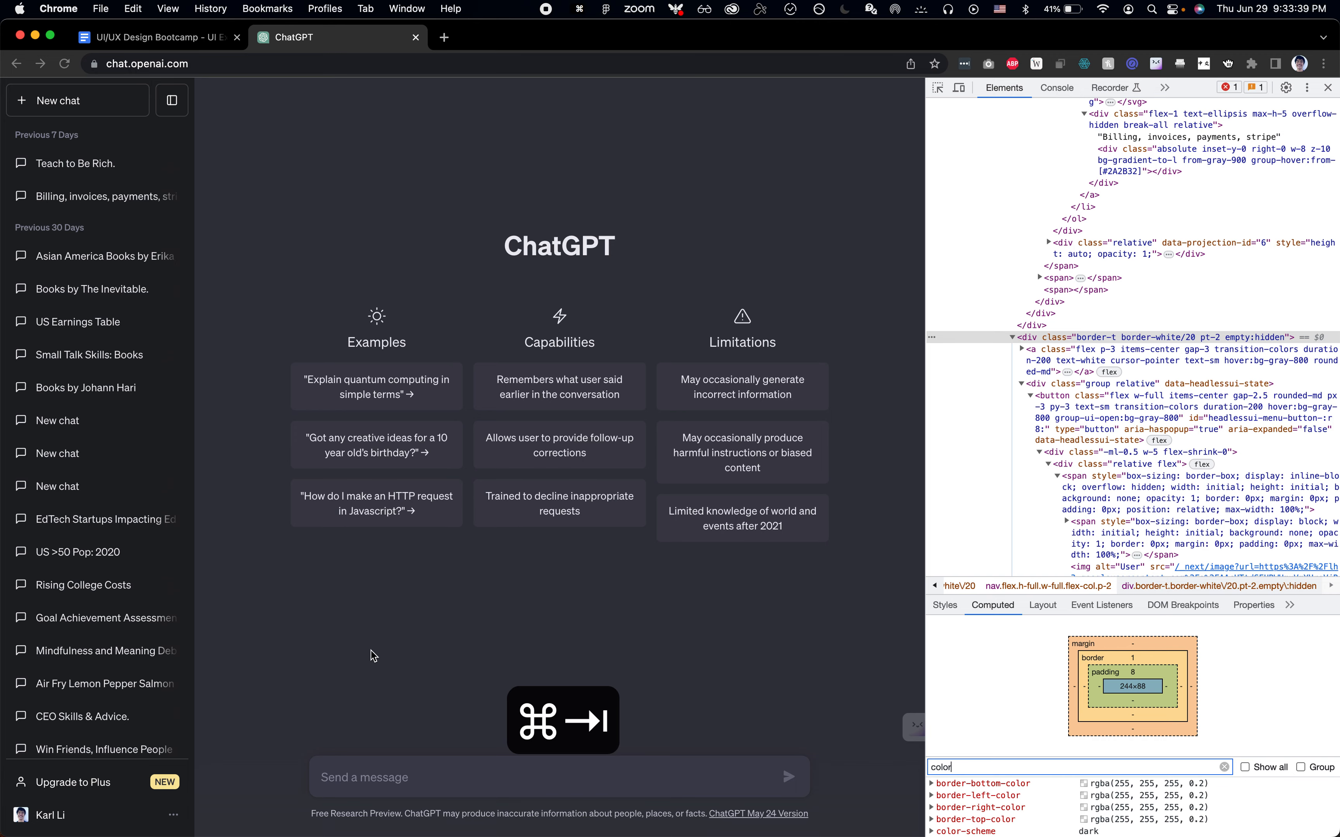
key("super+Tab")
double_click(422, 612)
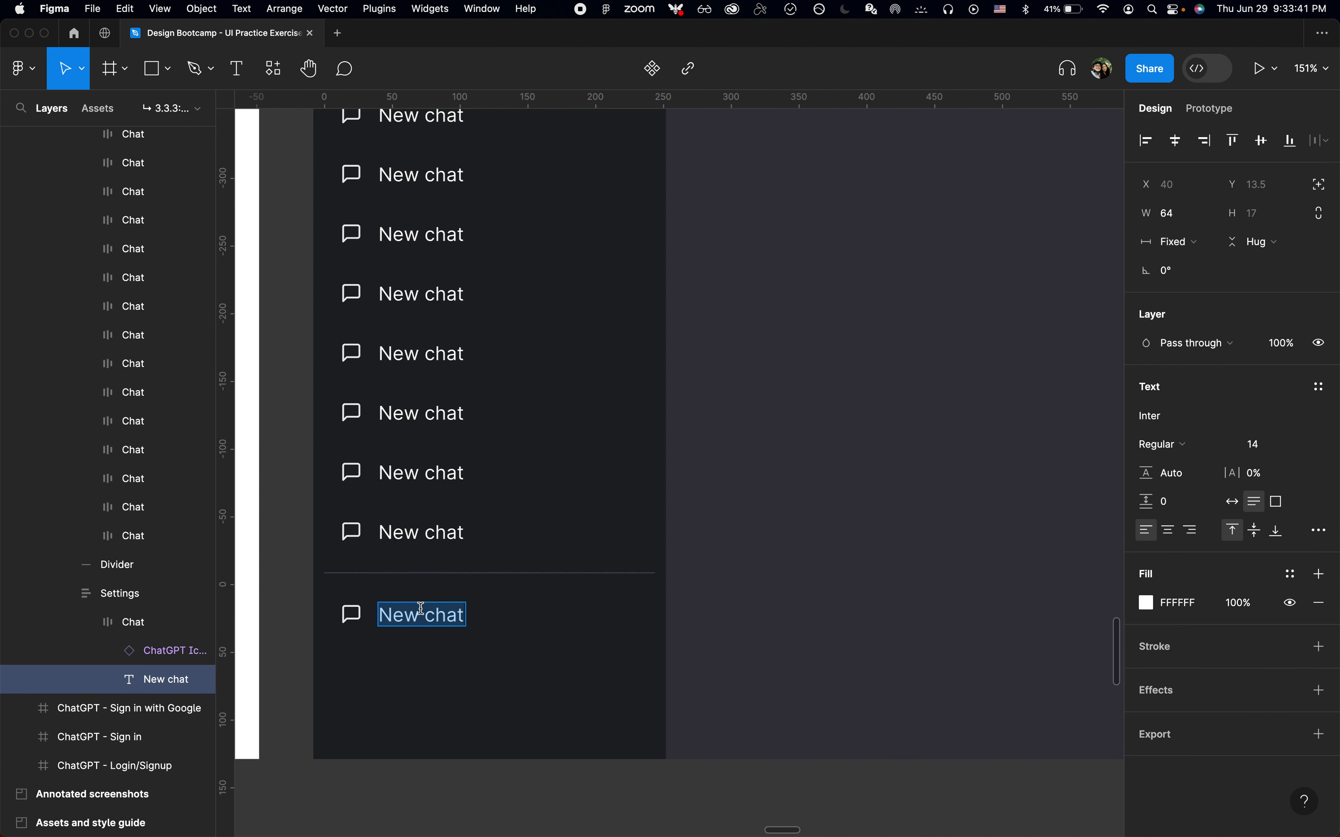
type("Upgrade to ")
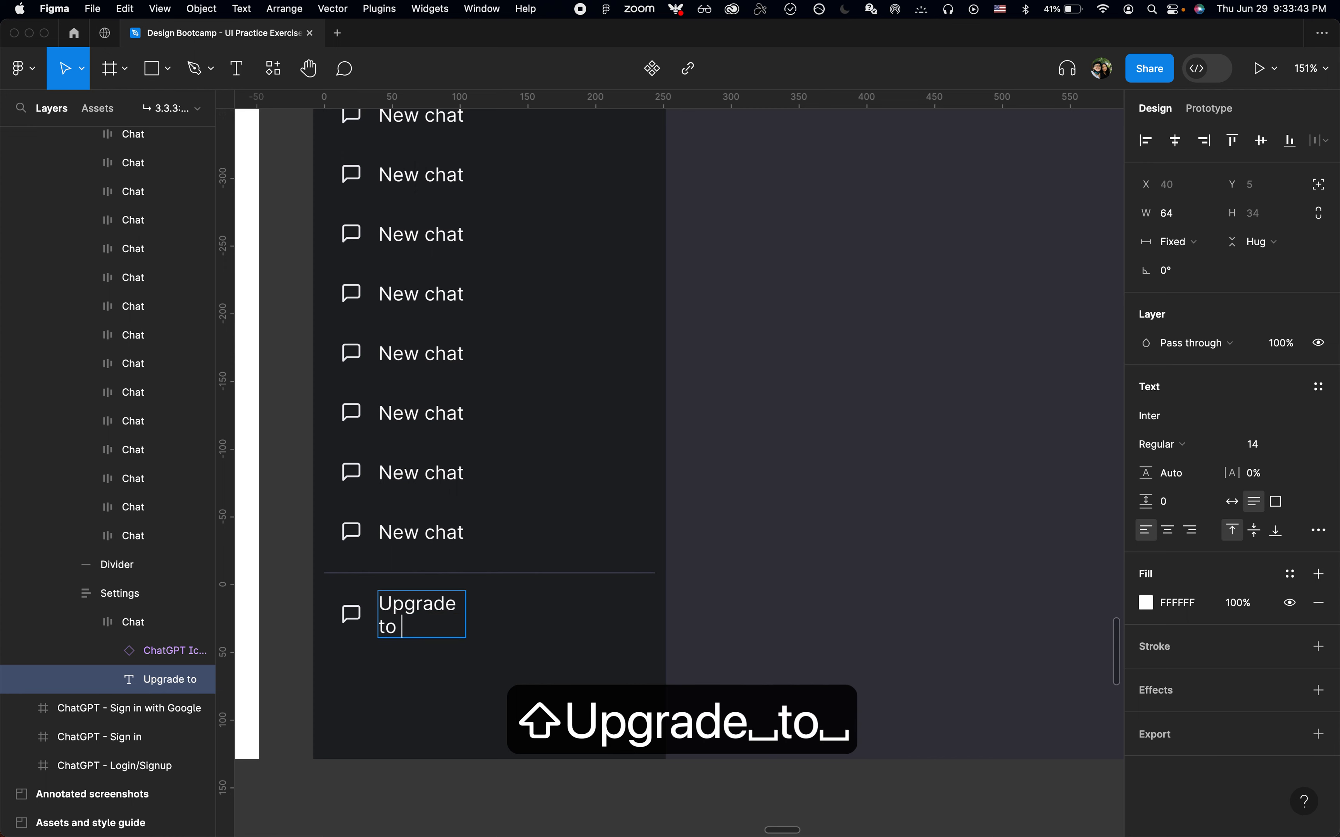
type("plus")
key("super+Tab")
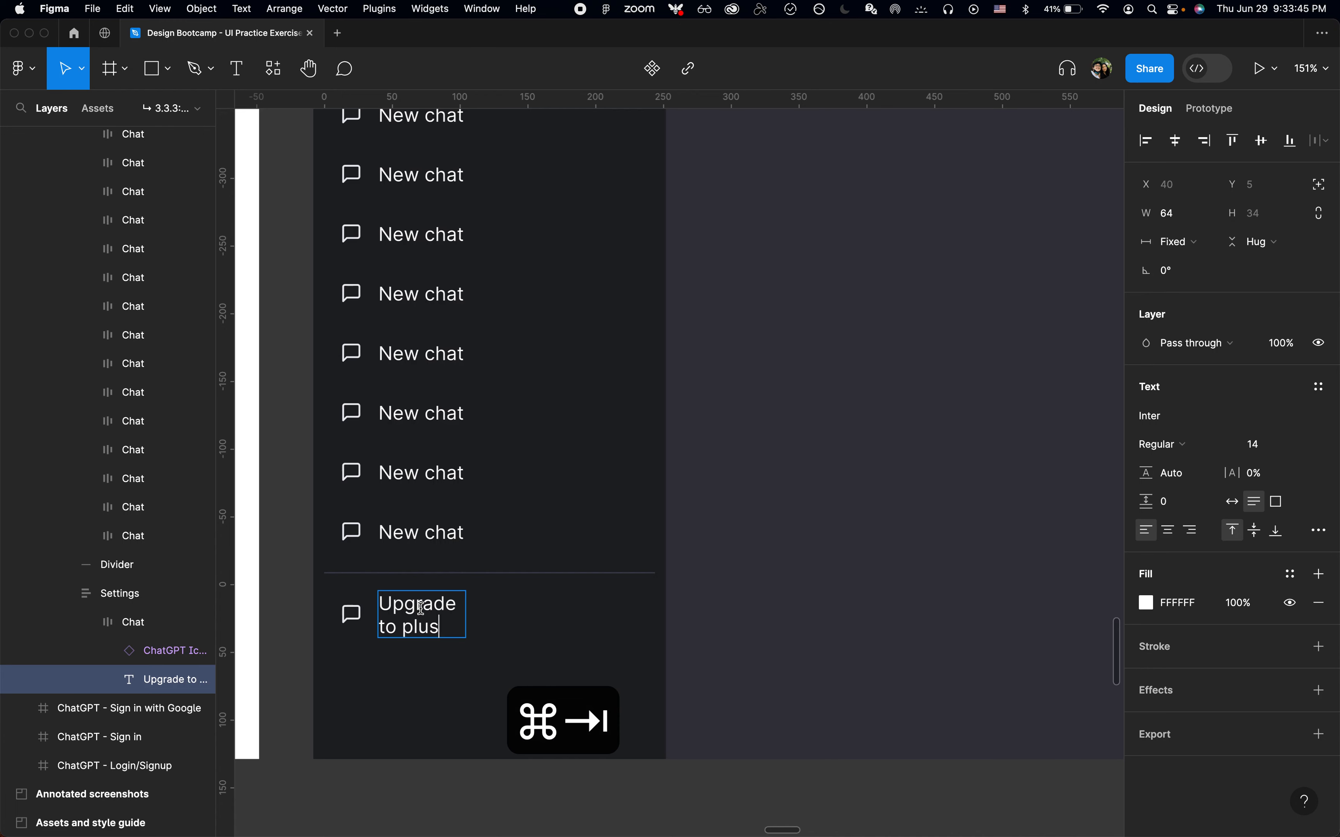
key("Left")
key("alt+Left")
key("shift+Right")
type("P")
key("Escape")
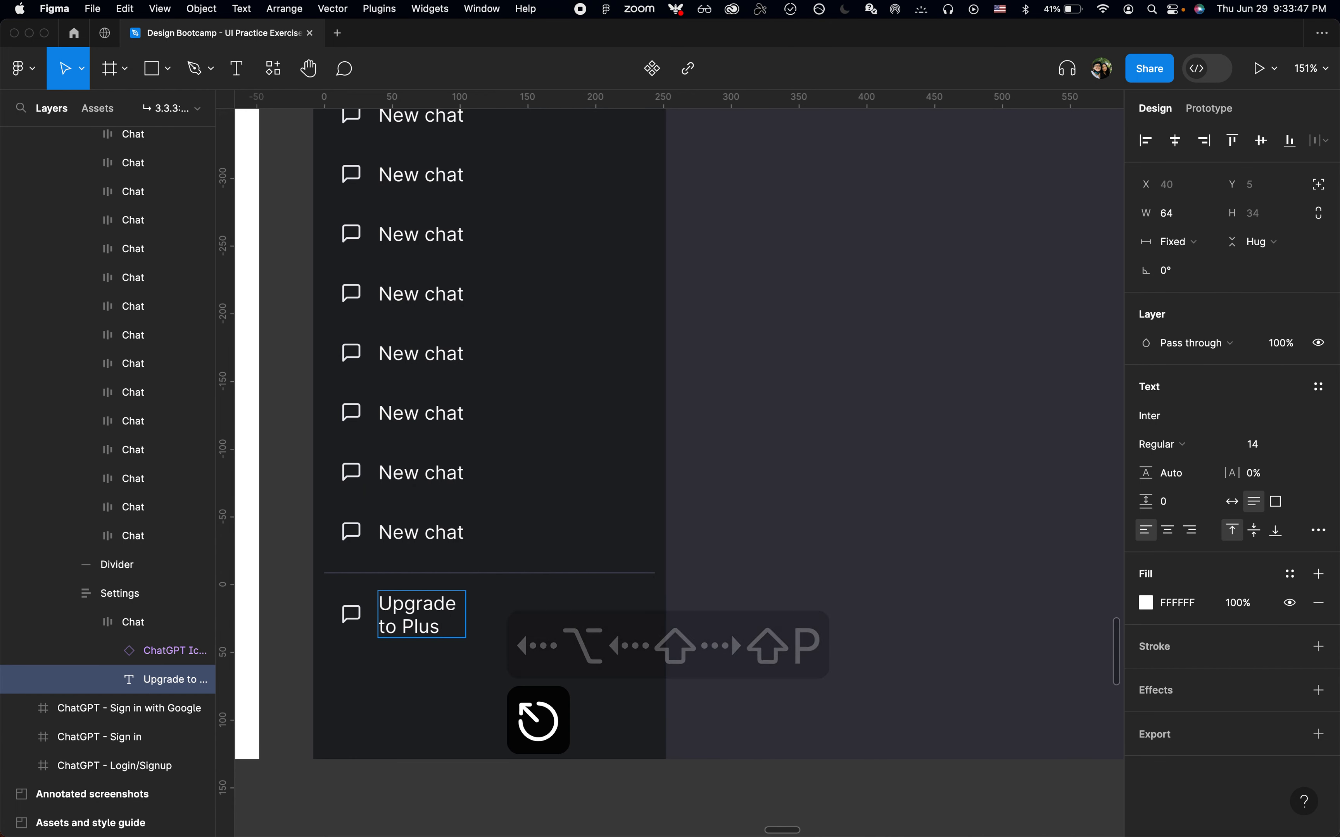
left_click(1190, 243)
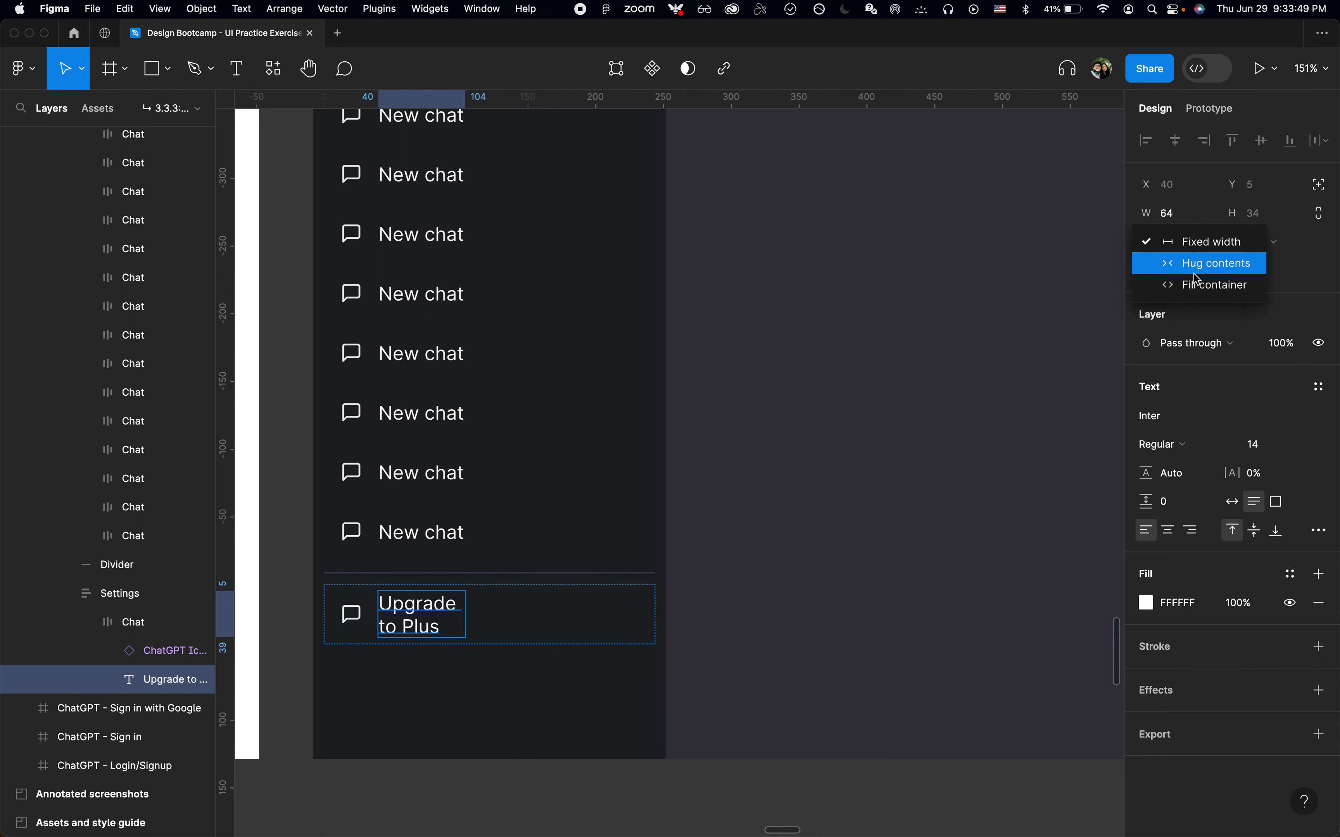
left_click(1194, 268)
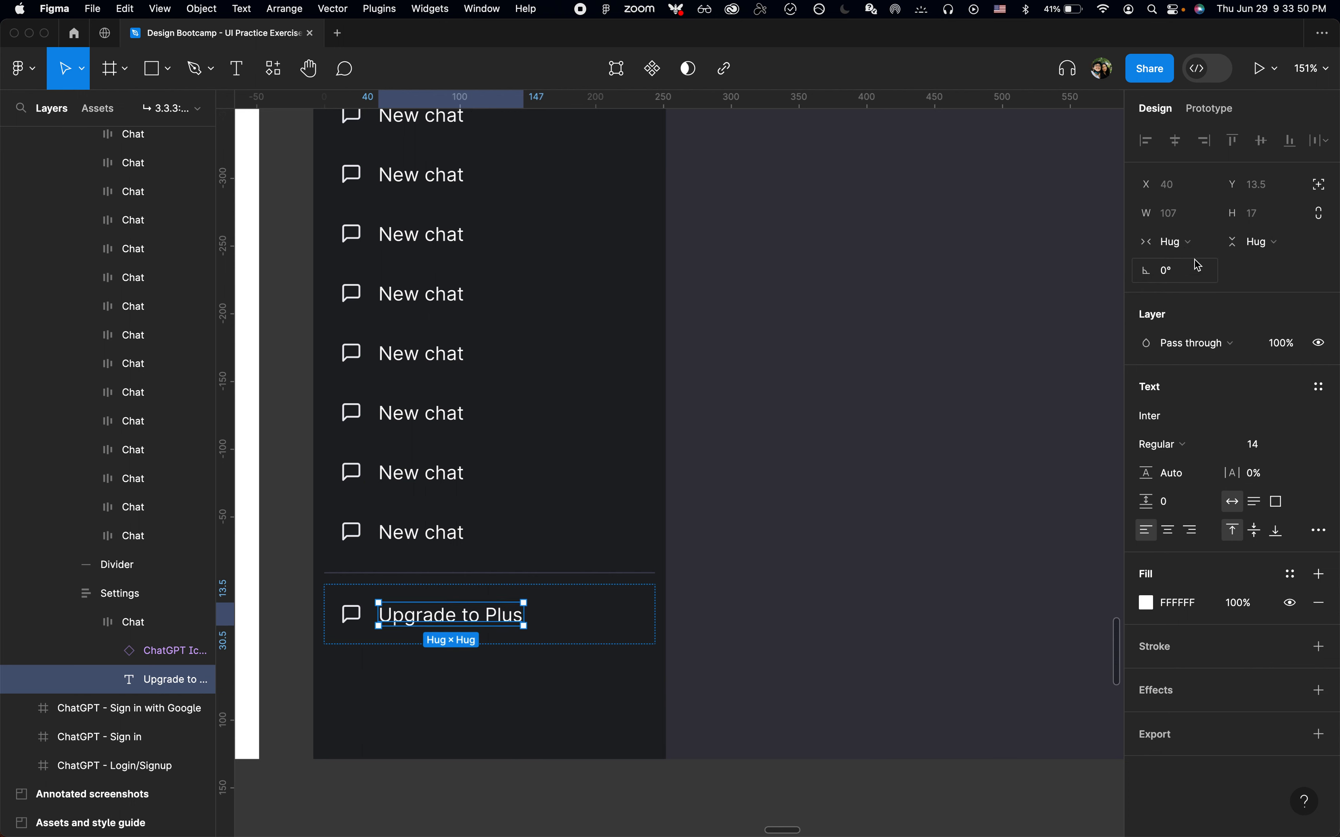
Swap the item's icon to the Account variant and recolor its dark fill with the Off White style
left_click(355, 614)
key("super+Tab")
key("super+Tab")
left_click(1248, 407)
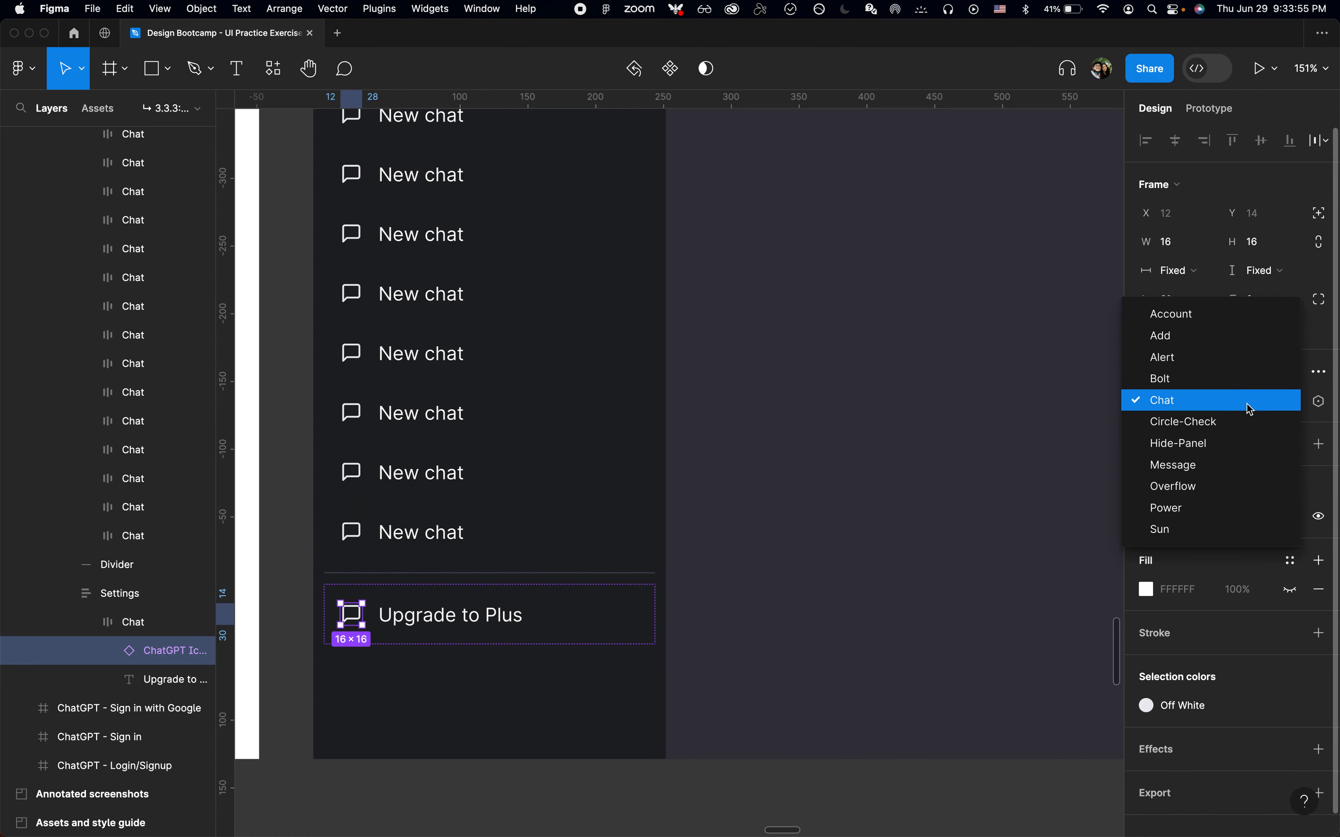
left_click(1218, 315)
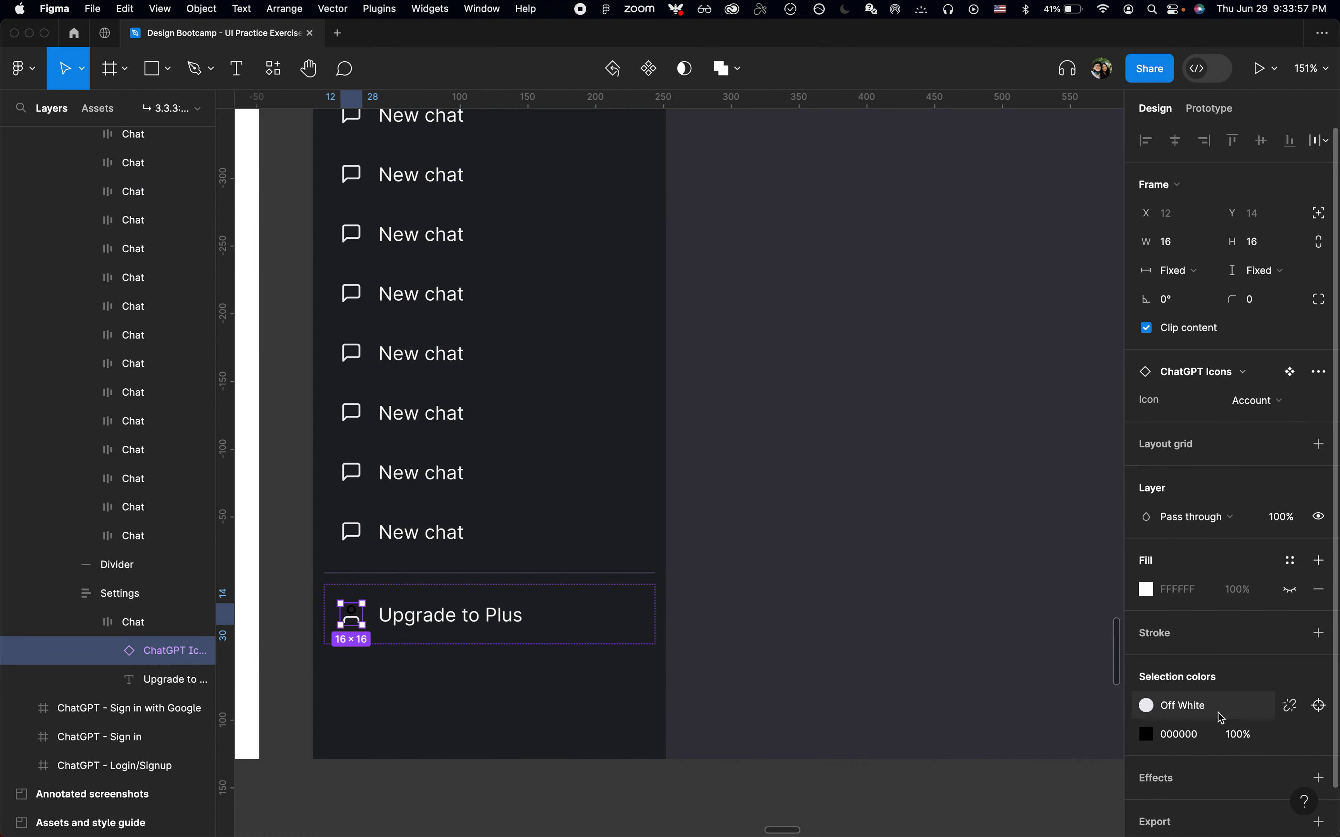
left_click(1290, 735)
scroll(941, 790, "down", 2)
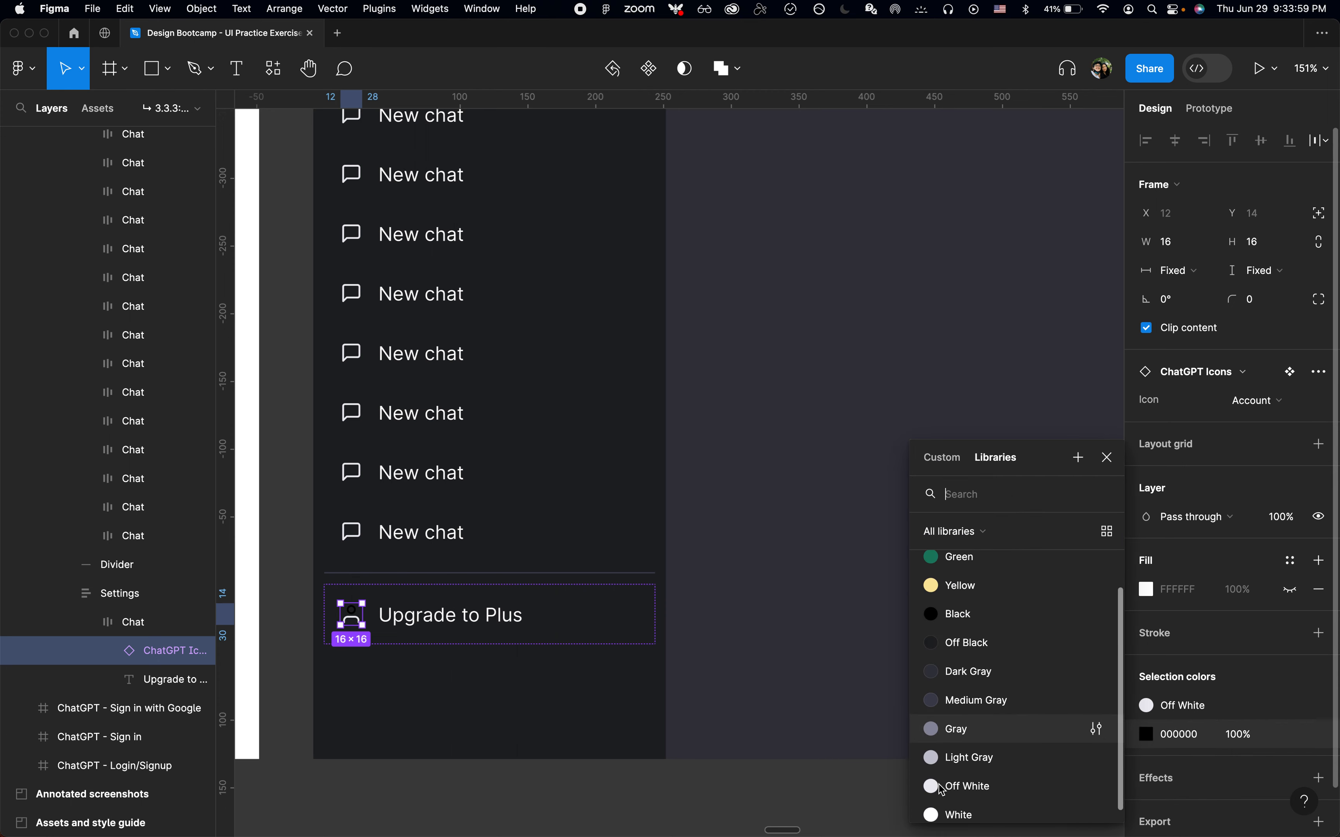
left_click(966, 789)
left_click(585, 628)
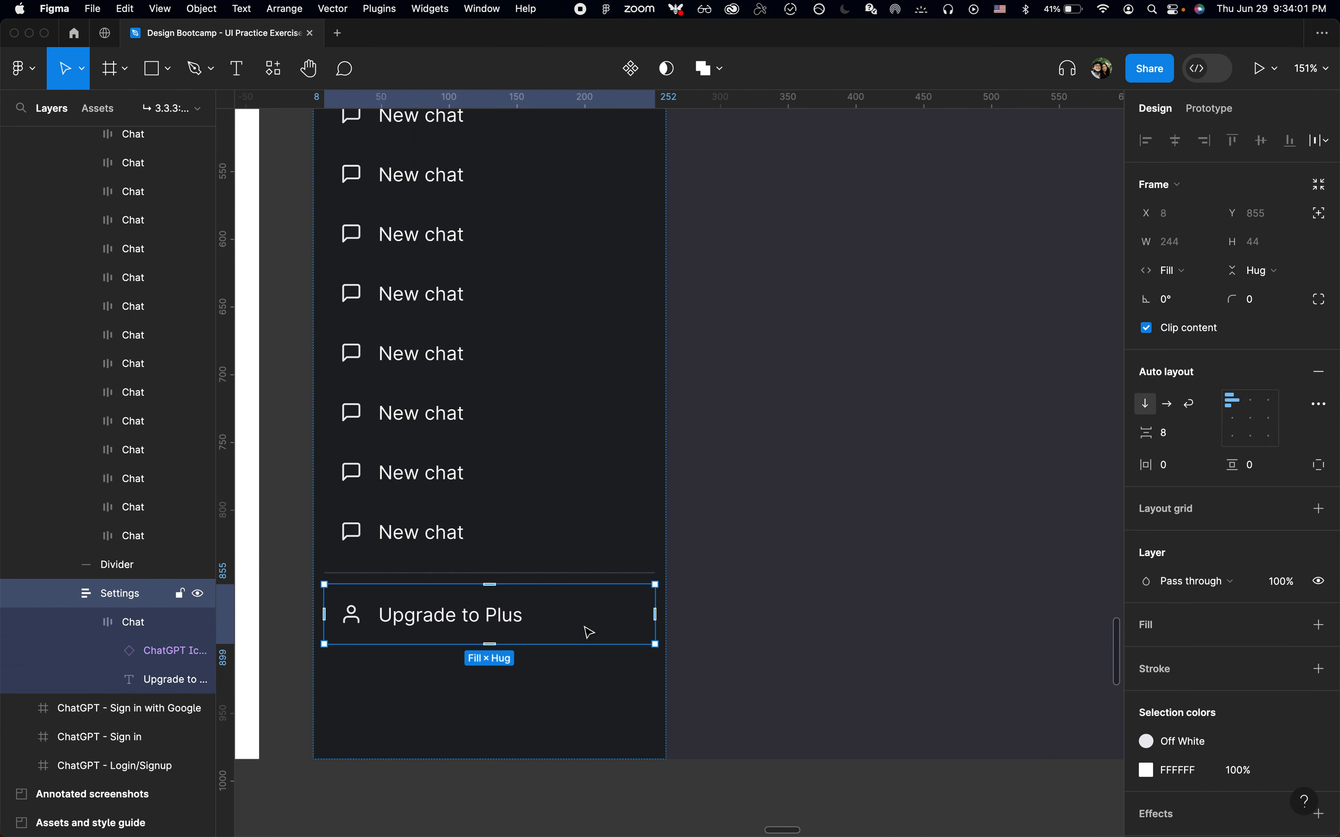
Cut the NEW badge from the style guide and paste it next to the Upgrade to Plus label
key("super+Tab")
key("super+Tab")
key("shift+1")
scroll(588, 632, "right", 5)
scroll(588, 632, "down", 2)
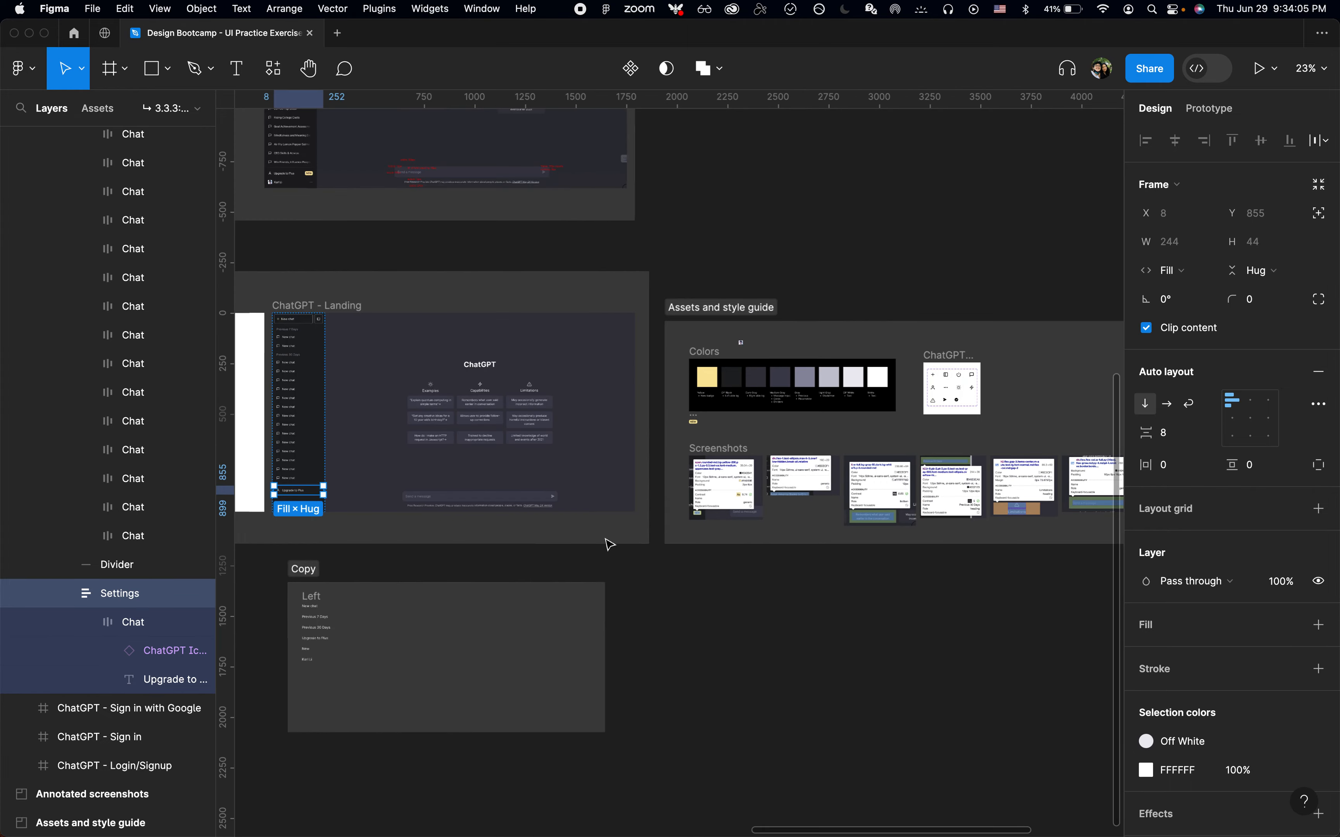
scroll(688, 439, "up", 10)
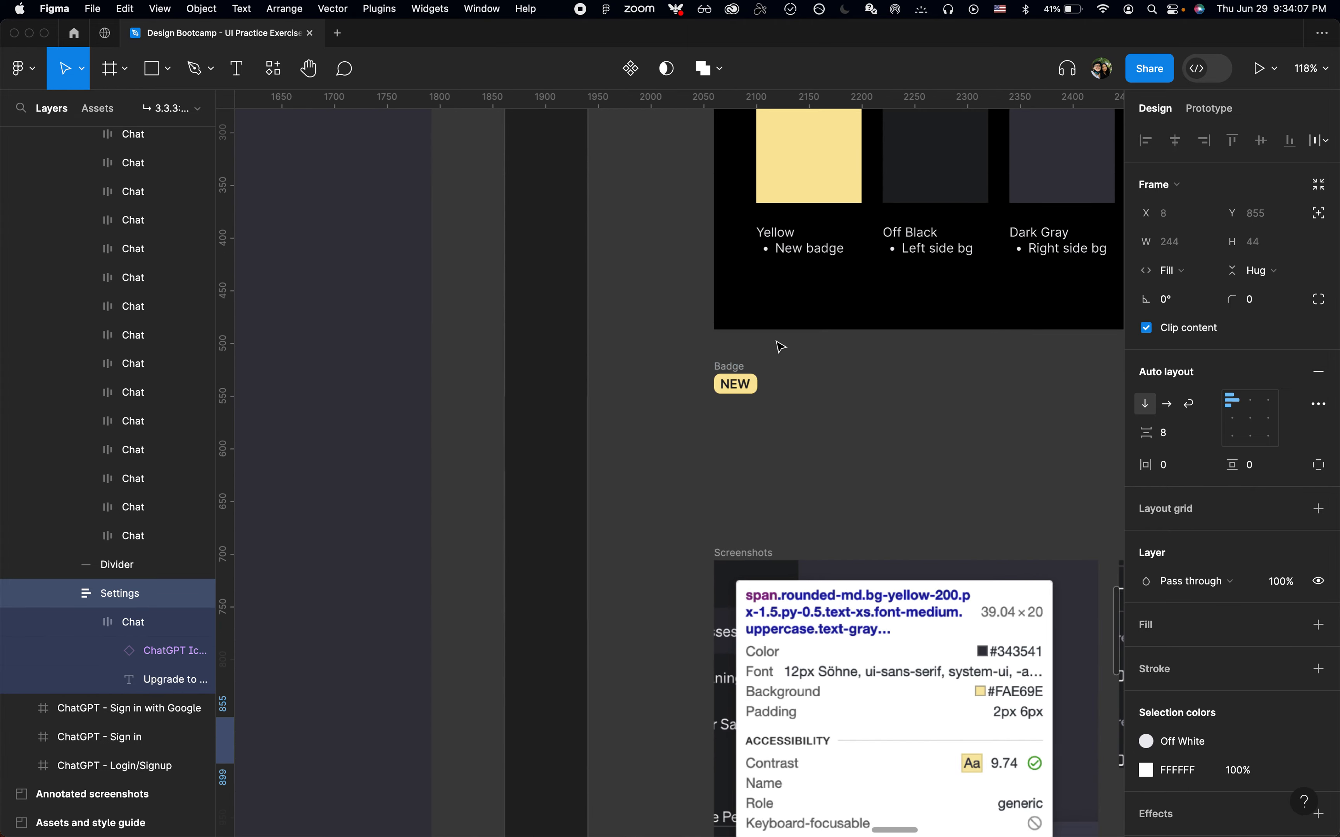
scroll(781, 348, "up", 3)
left_click(699, 389)
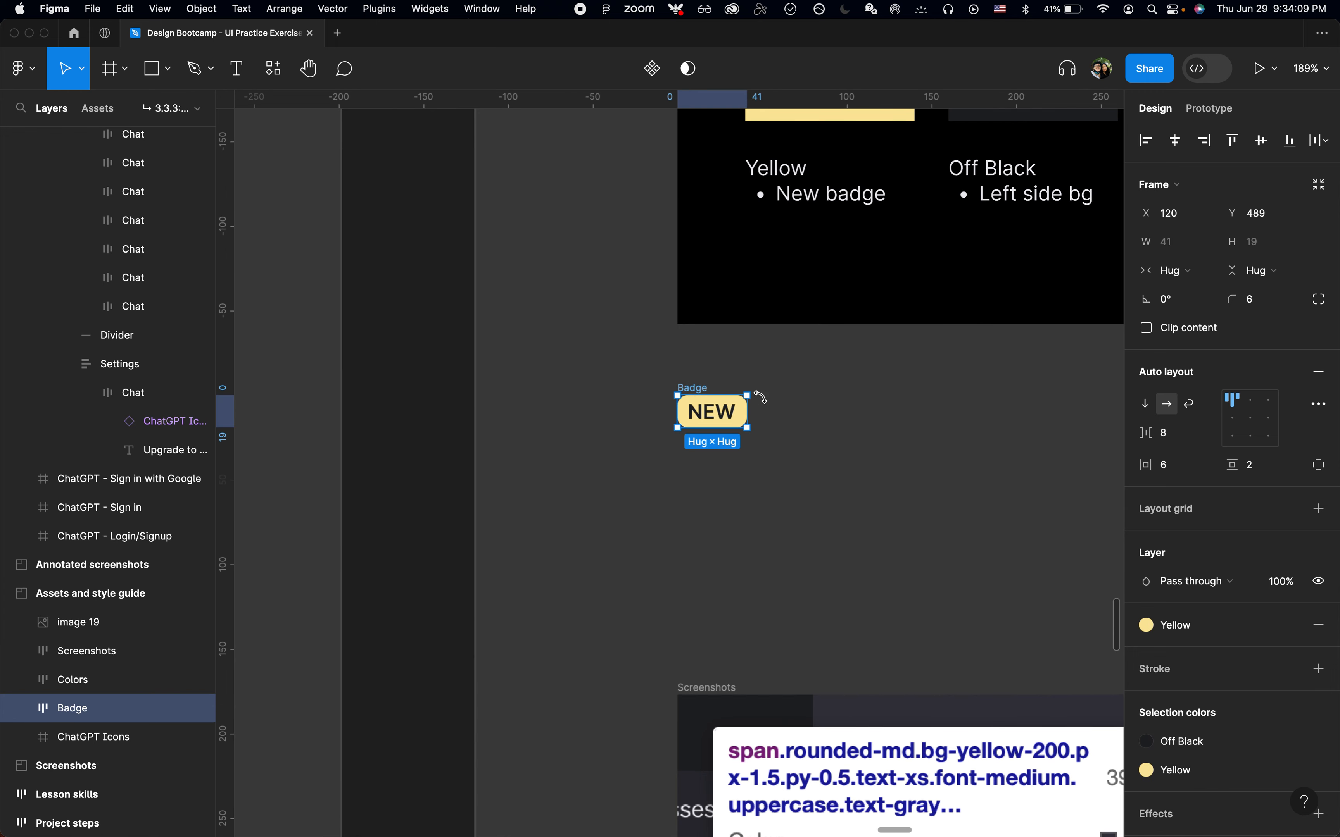
scroll(759, 399, "up", 3)
left_click(706, 432)
scroll(709, 426, "up", 1)
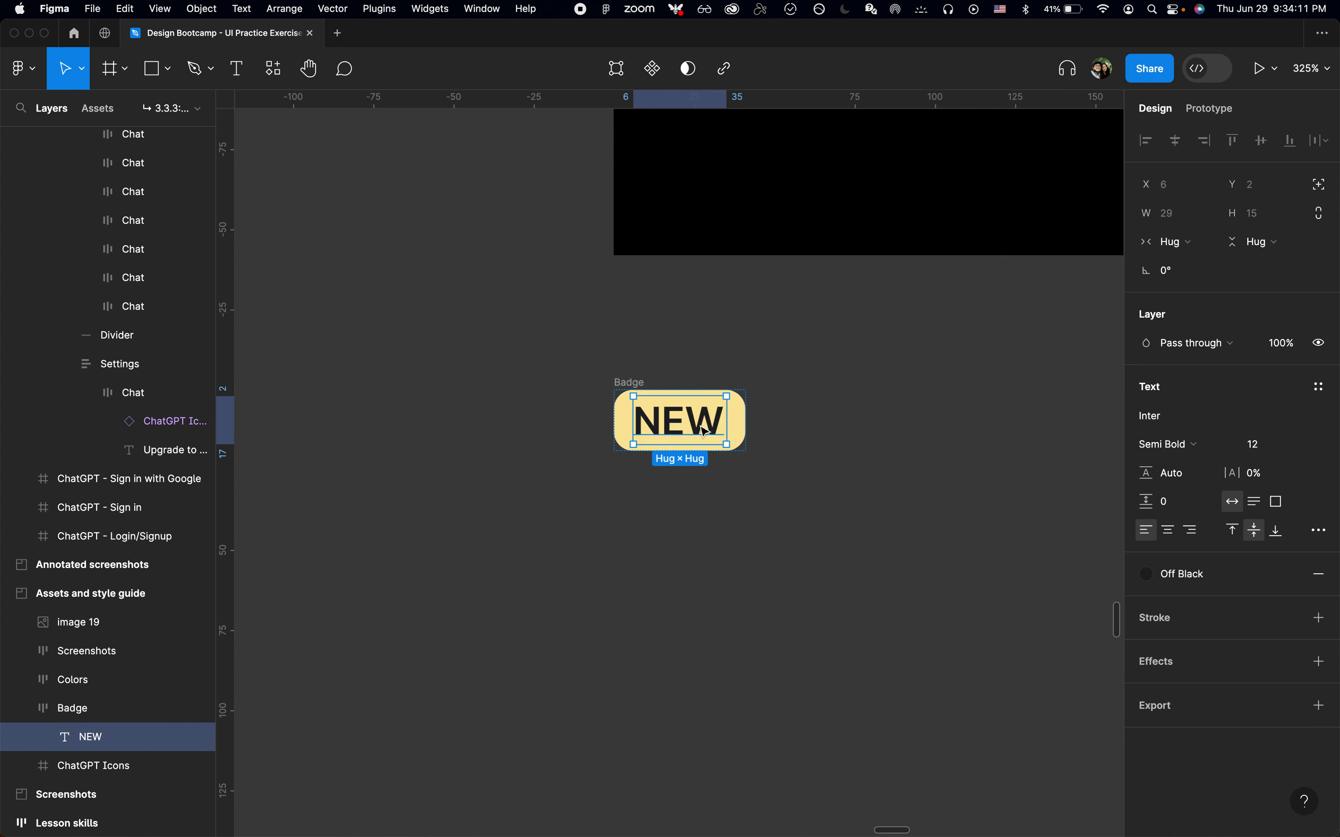
left_click(635, 380)
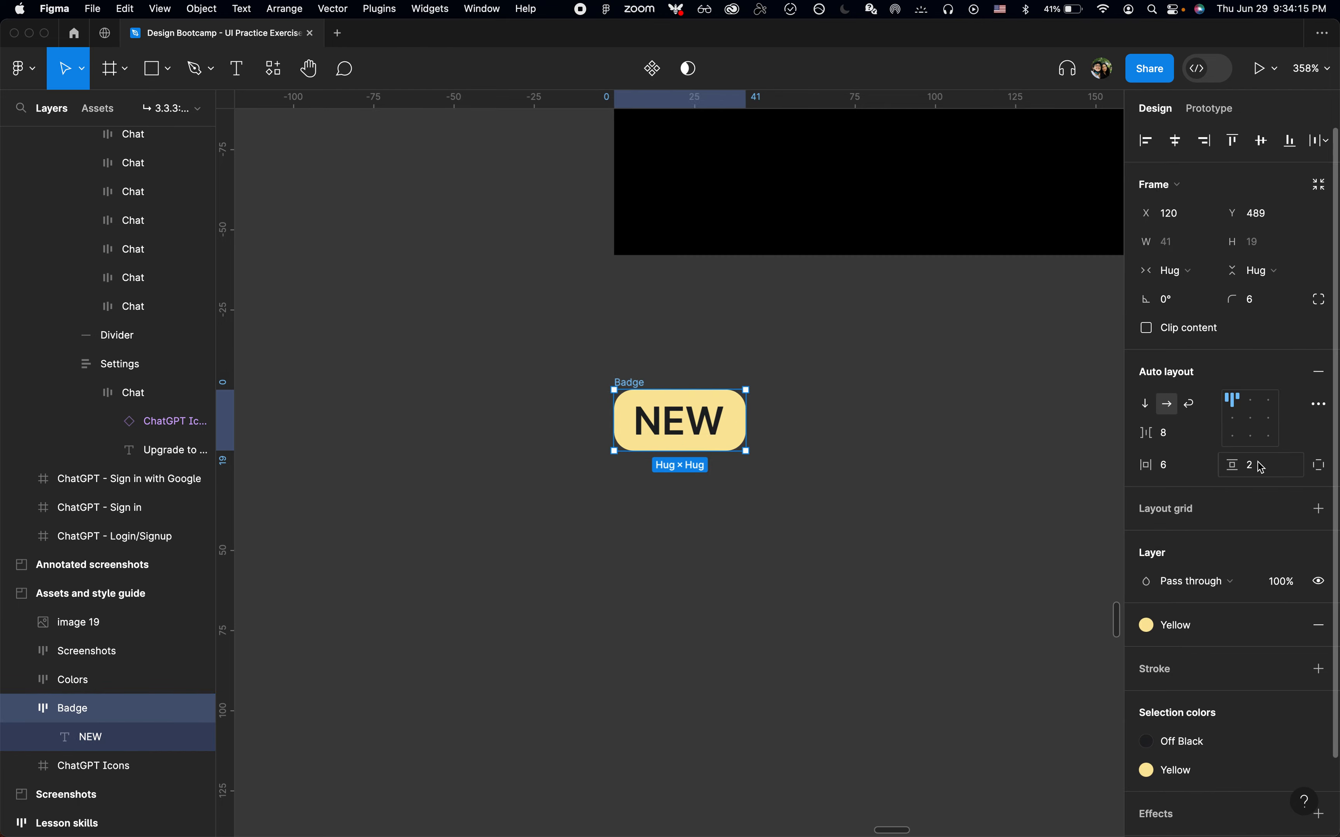
scroll(675, 410, "down", 10)
key("super+x")
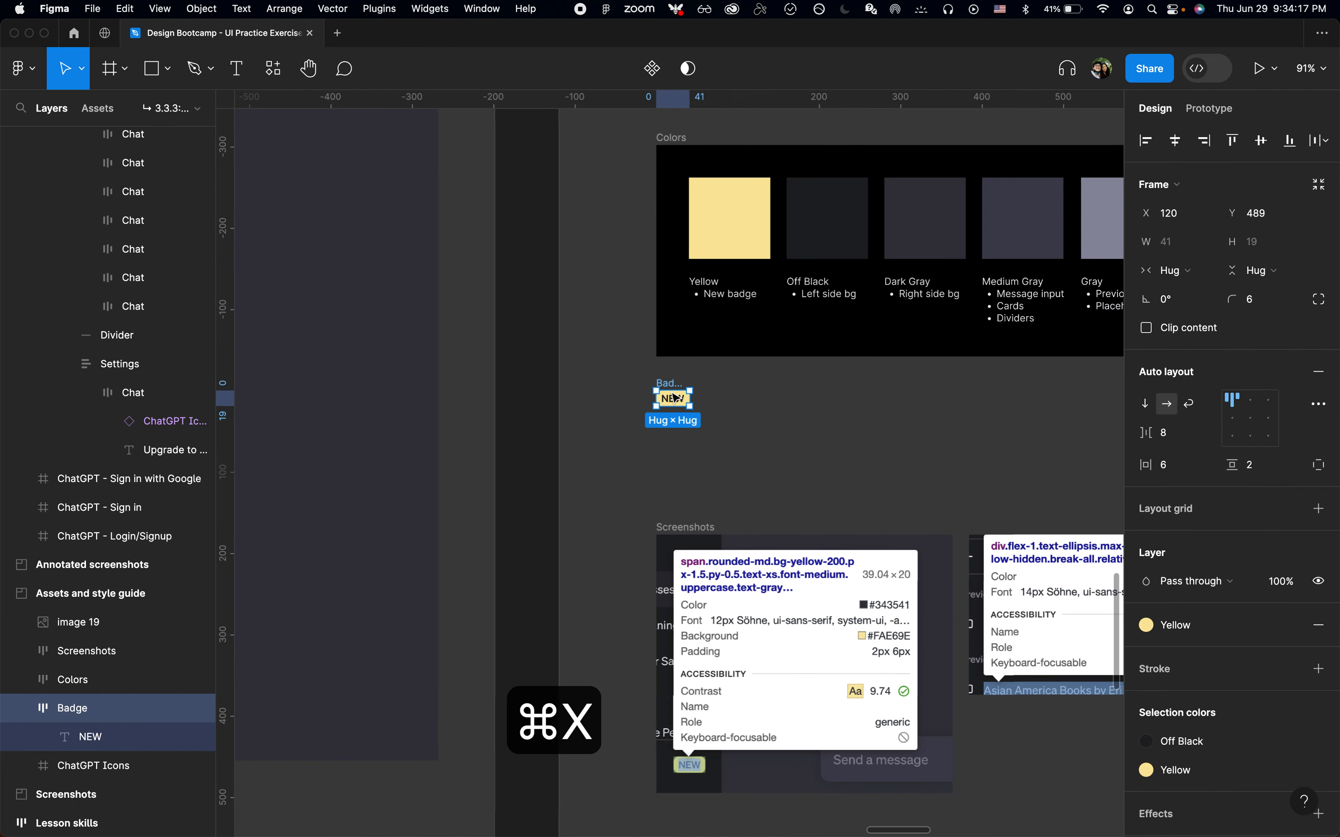
scroll(672, 396, "left", 12)
scroll(672, 395, "down", 3)
scroll(446, 481, "left", 12)
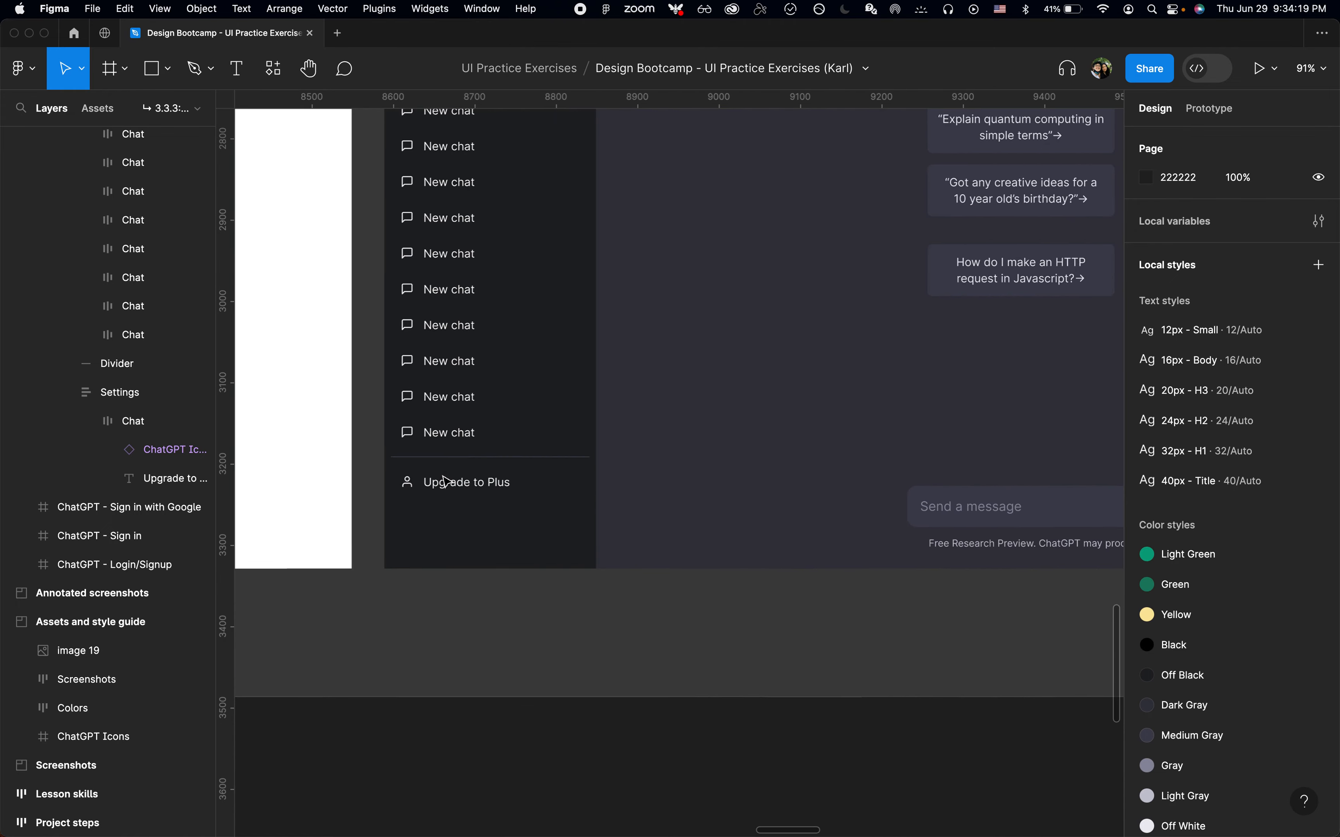
scroll(446, 481, "up", 3)
scroll(446, 480, "left", 2)
left_click(568, 610, "super")
scroll(573, 612, "up", 5)
key("super+v")
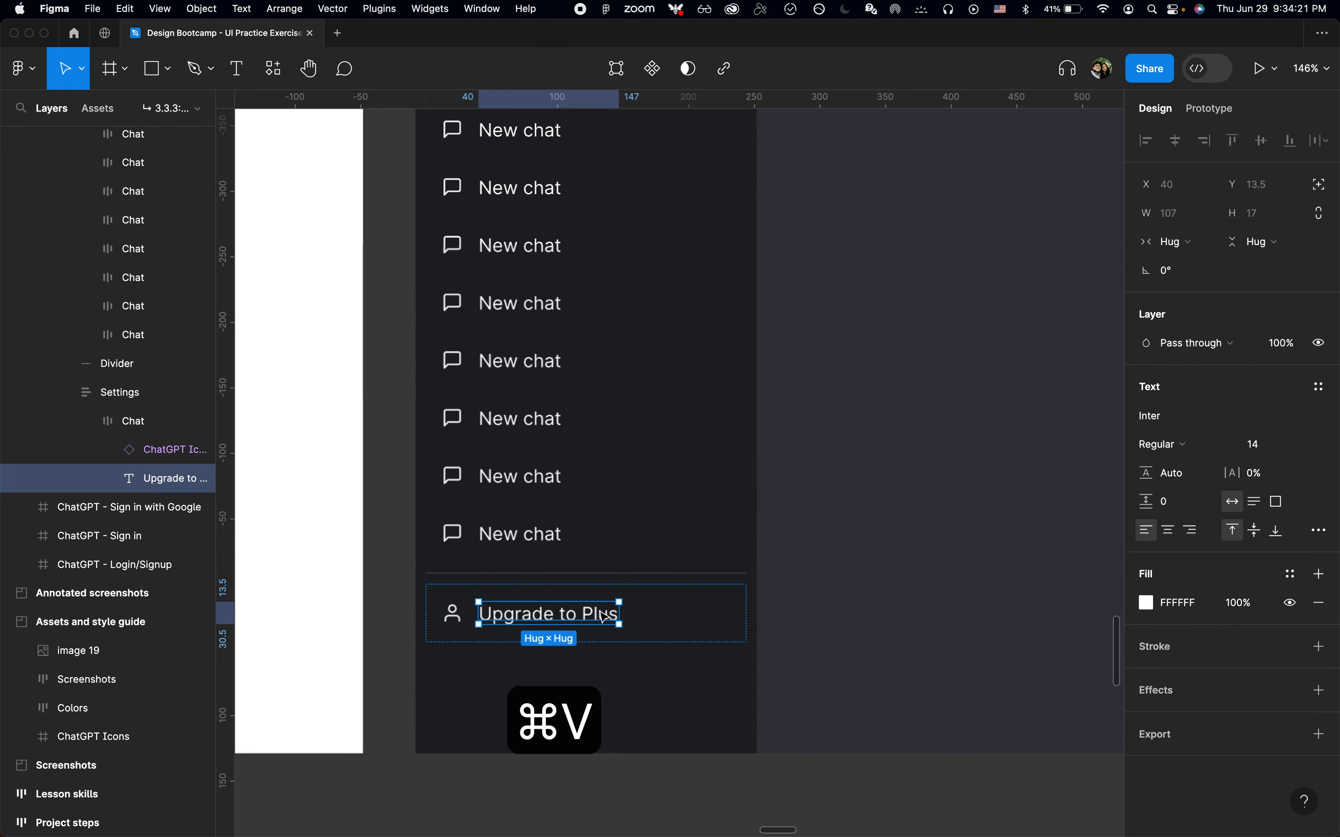
Wrap the icon and label in an auto layout frame named "Icon + Label"
key("super+Tab")
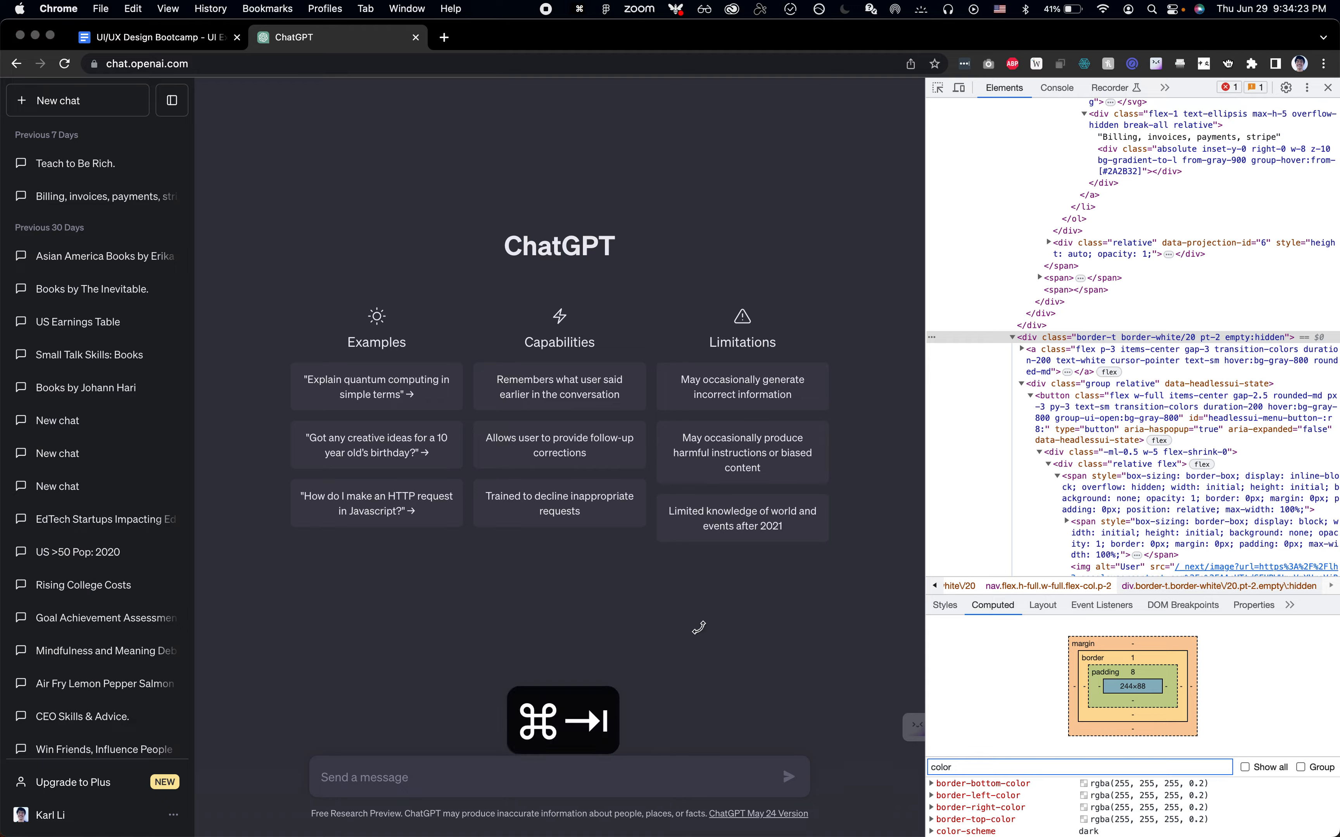
key("super+Tab")
scroll(606, 635, "up", 5)
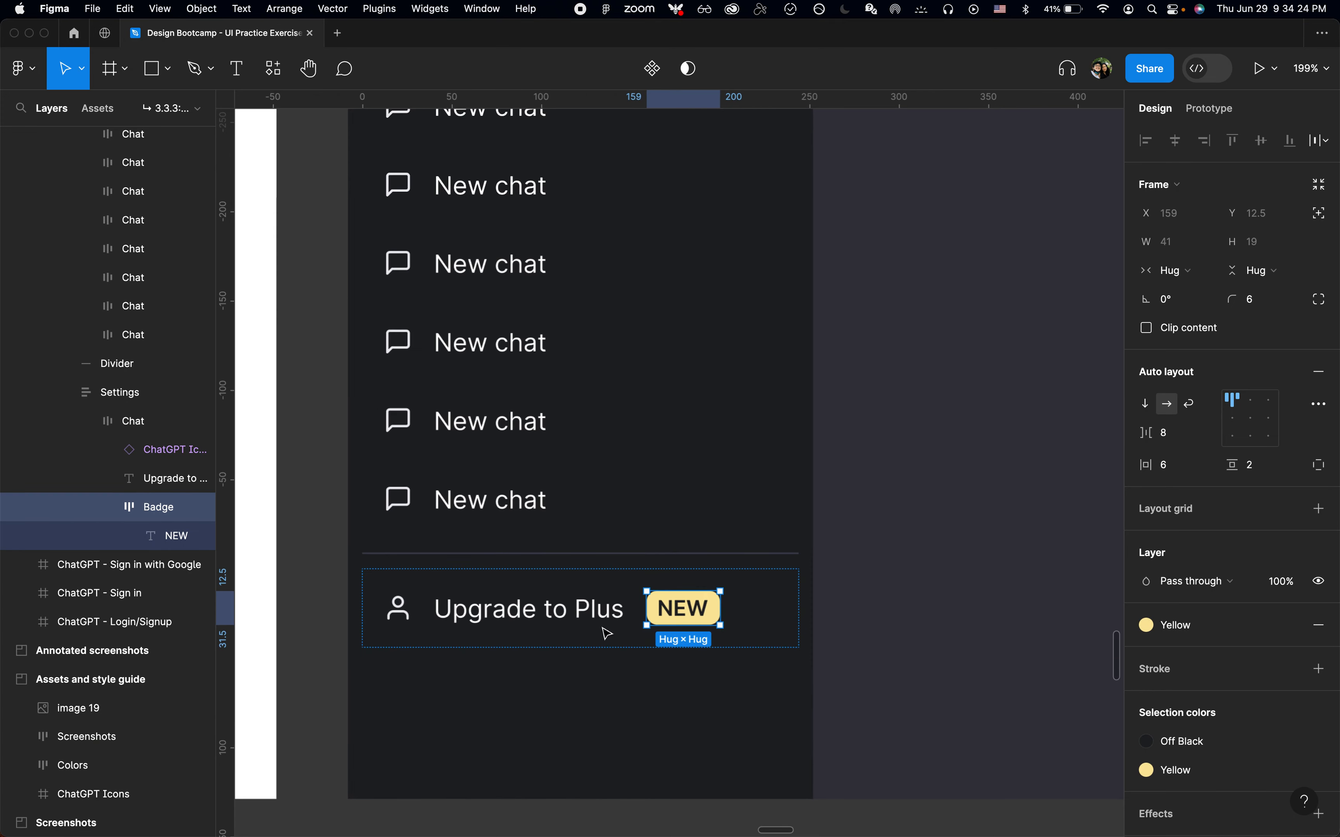
left_click(408, 620, "shift")
key("shift+a")
key("super+r")
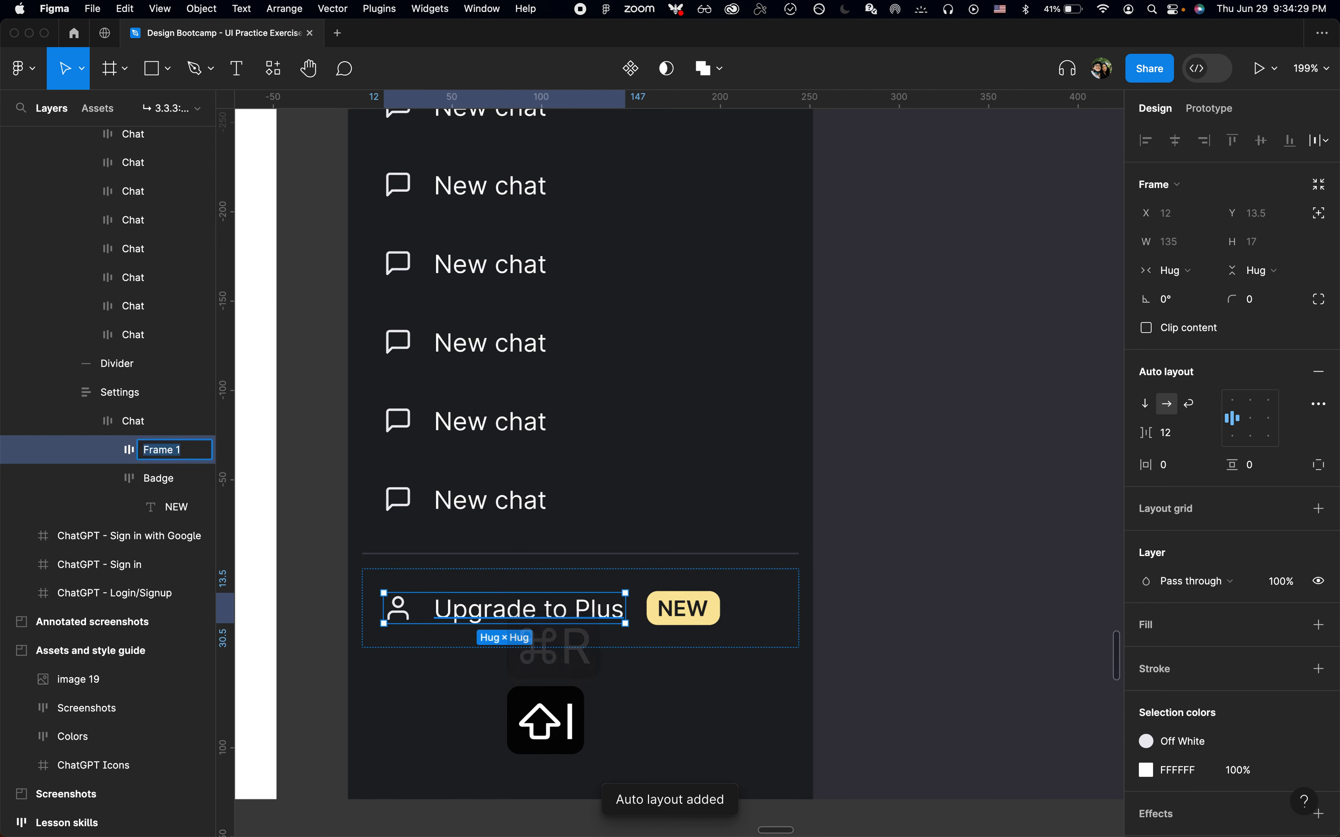
type("Icon + Label")
key("Return")
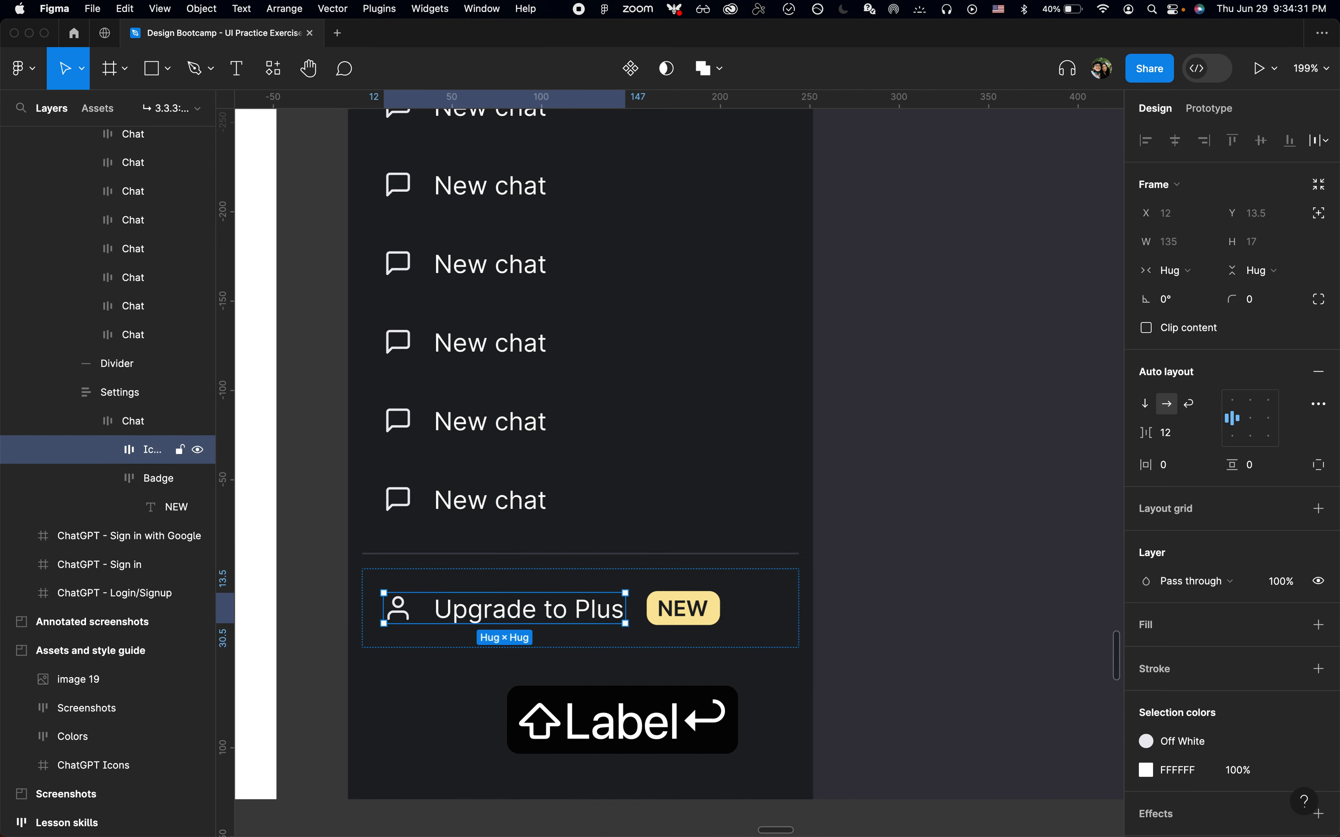
Set the Upgrade item's spacing to Auto so the NEW badge sits at the far end
left_click(150, 425)
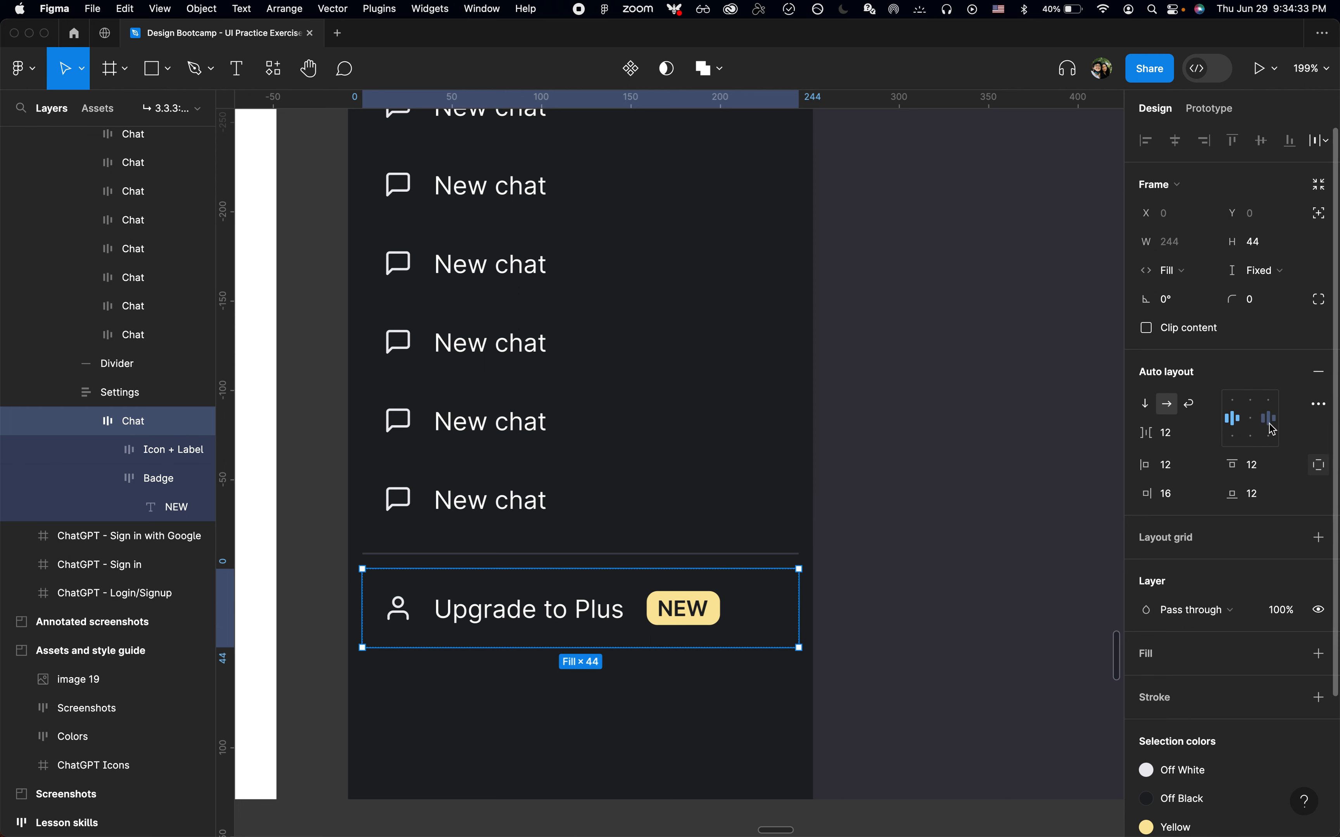
double_click(1242, 422)
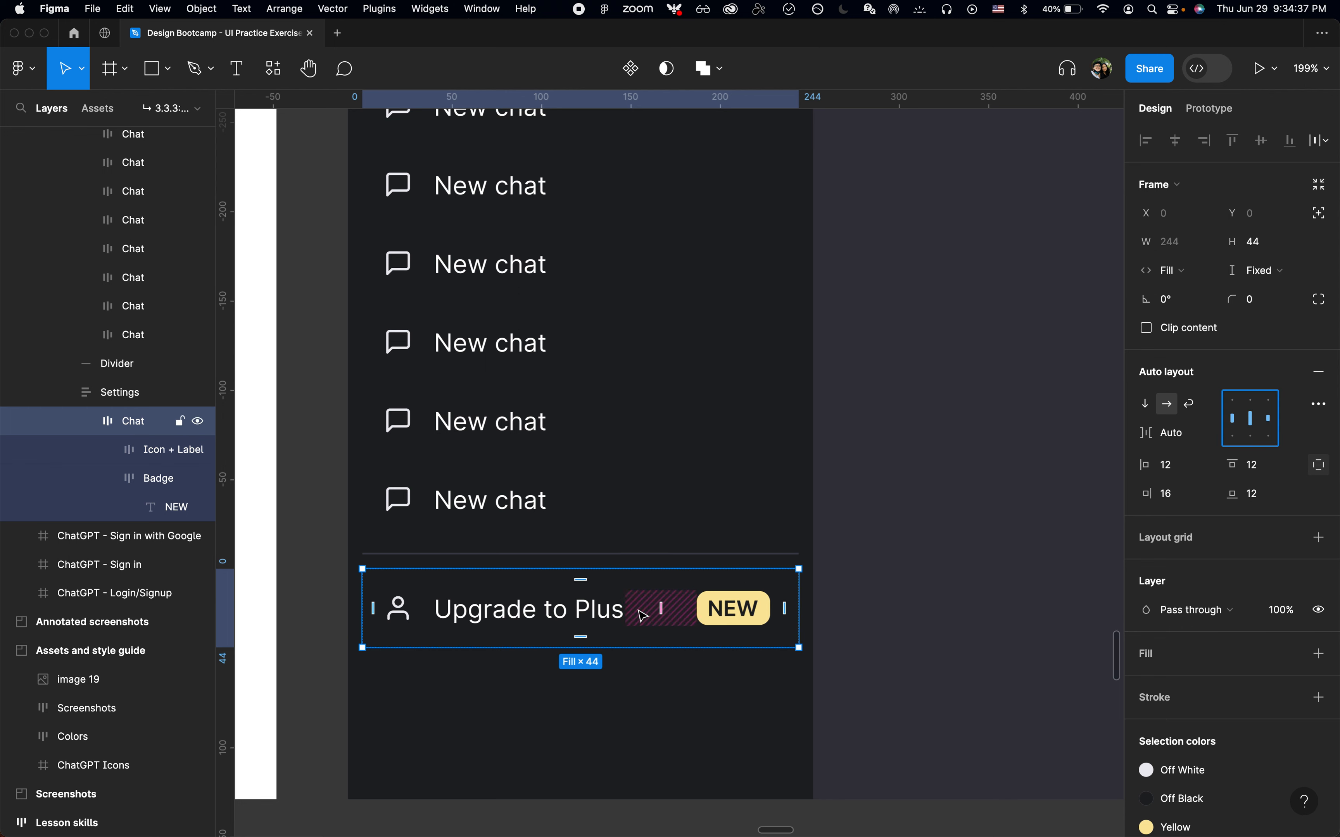
key("super+Tab")
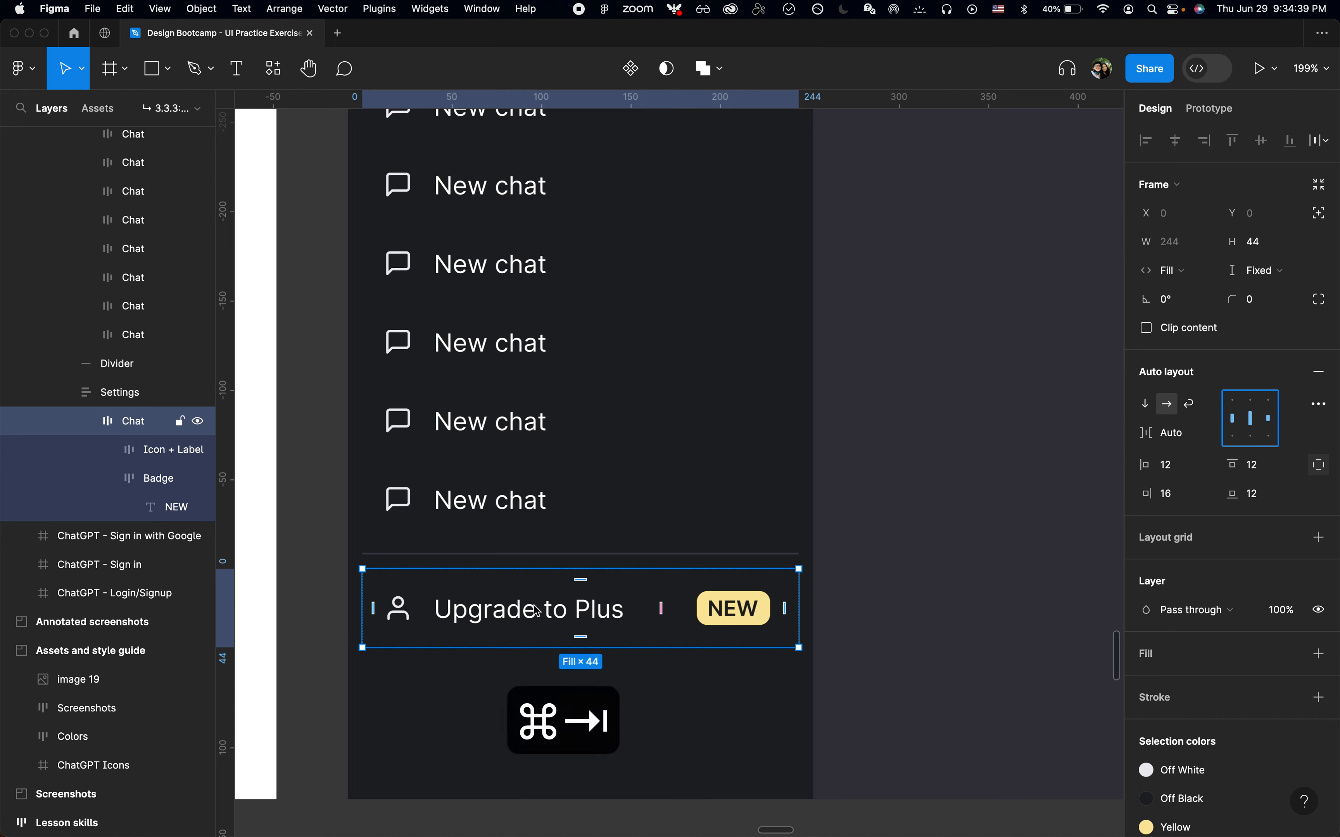
key("super+Tab")
Inspect the Icon + Label and Badge layers inside the Upgrade item
left_click(162, 455)
left_click(109, 451)
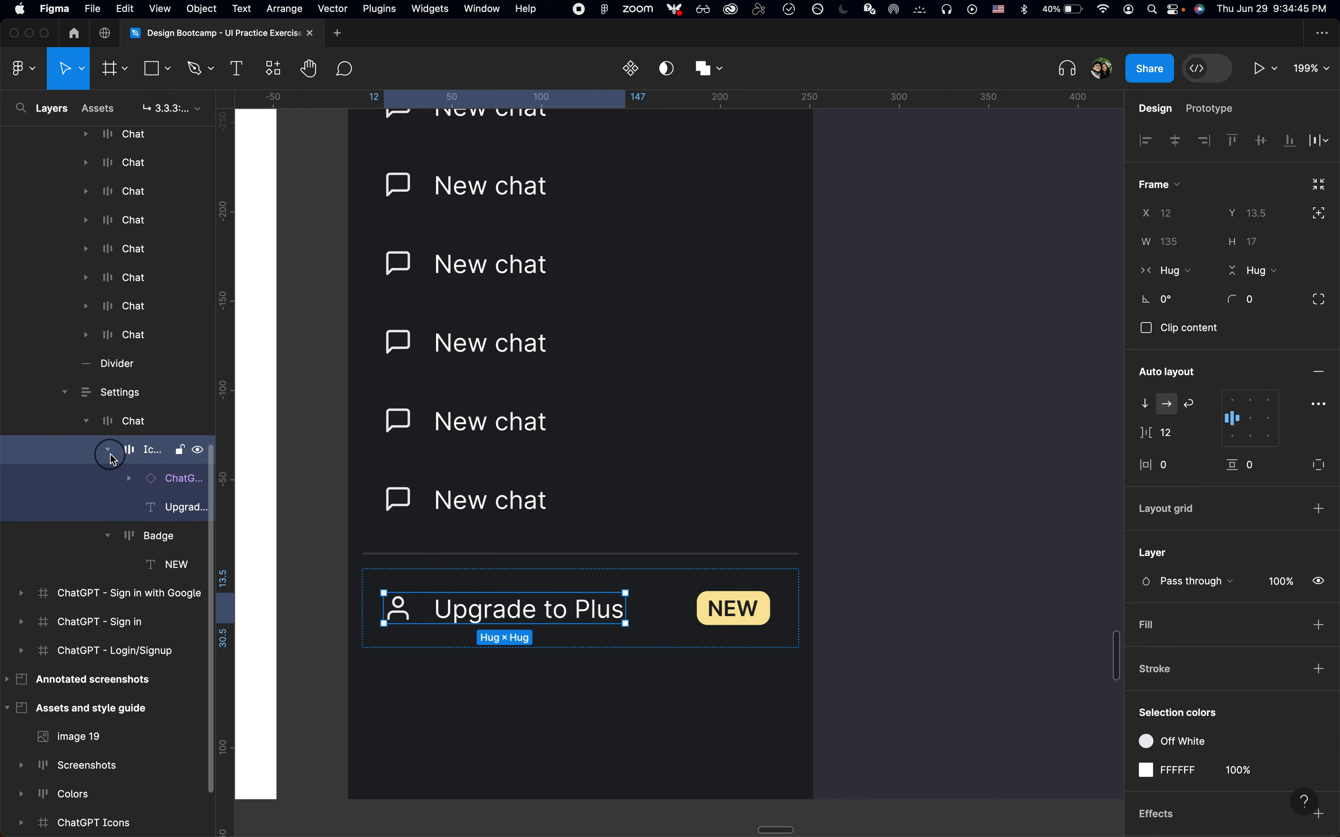
left_click(109, 451)
left_click(142, 490)
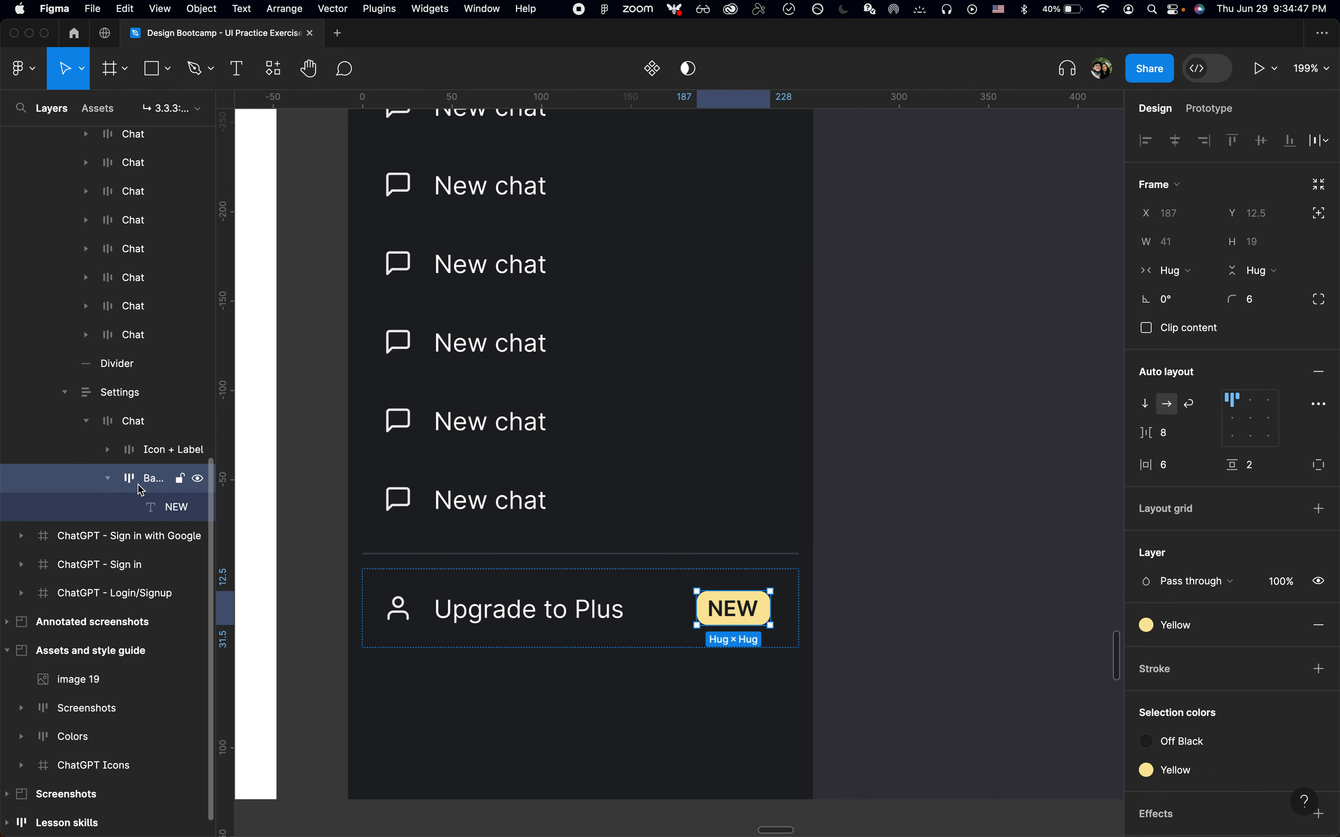
left_click(796, 636)
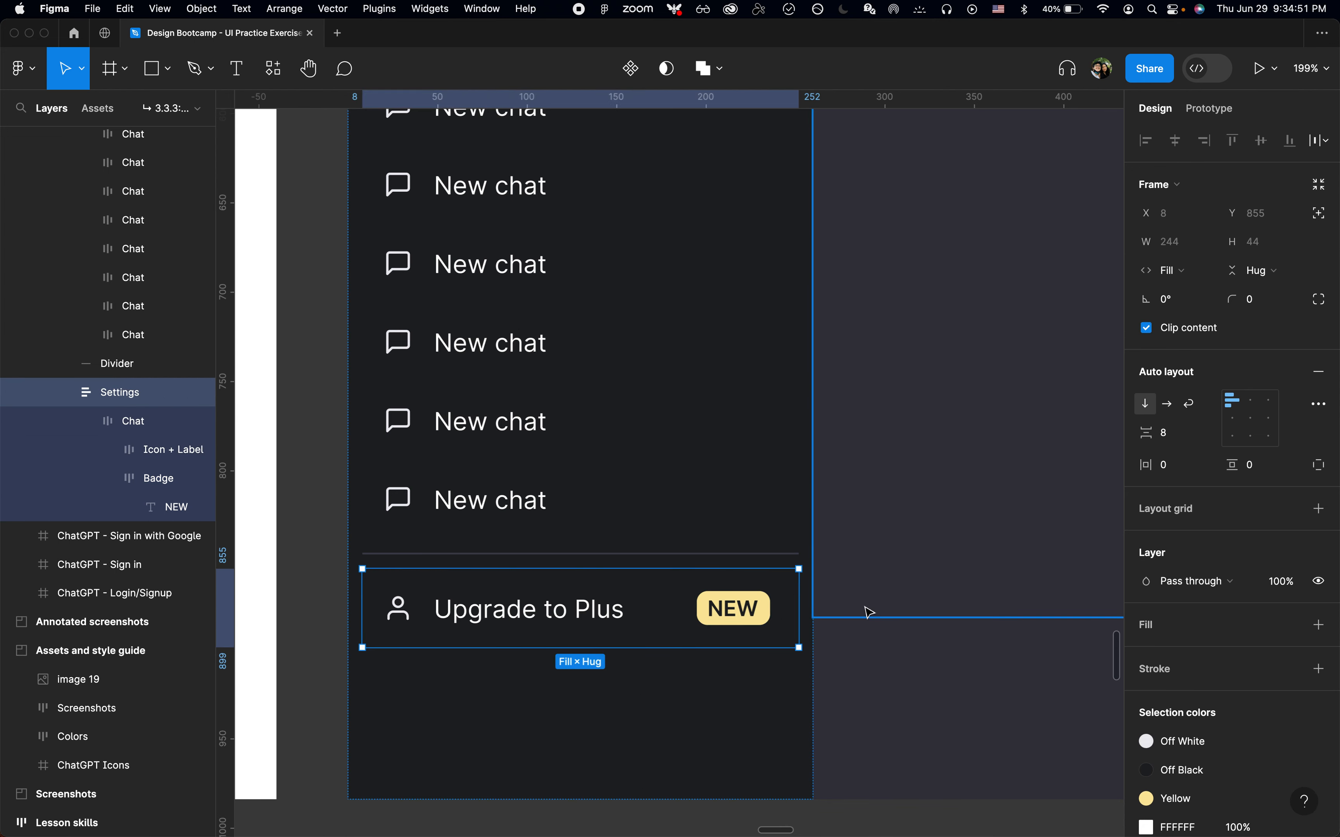
Rename the Upgrade to Plus item's layer to "Upgrade"
left_click(159, 423)
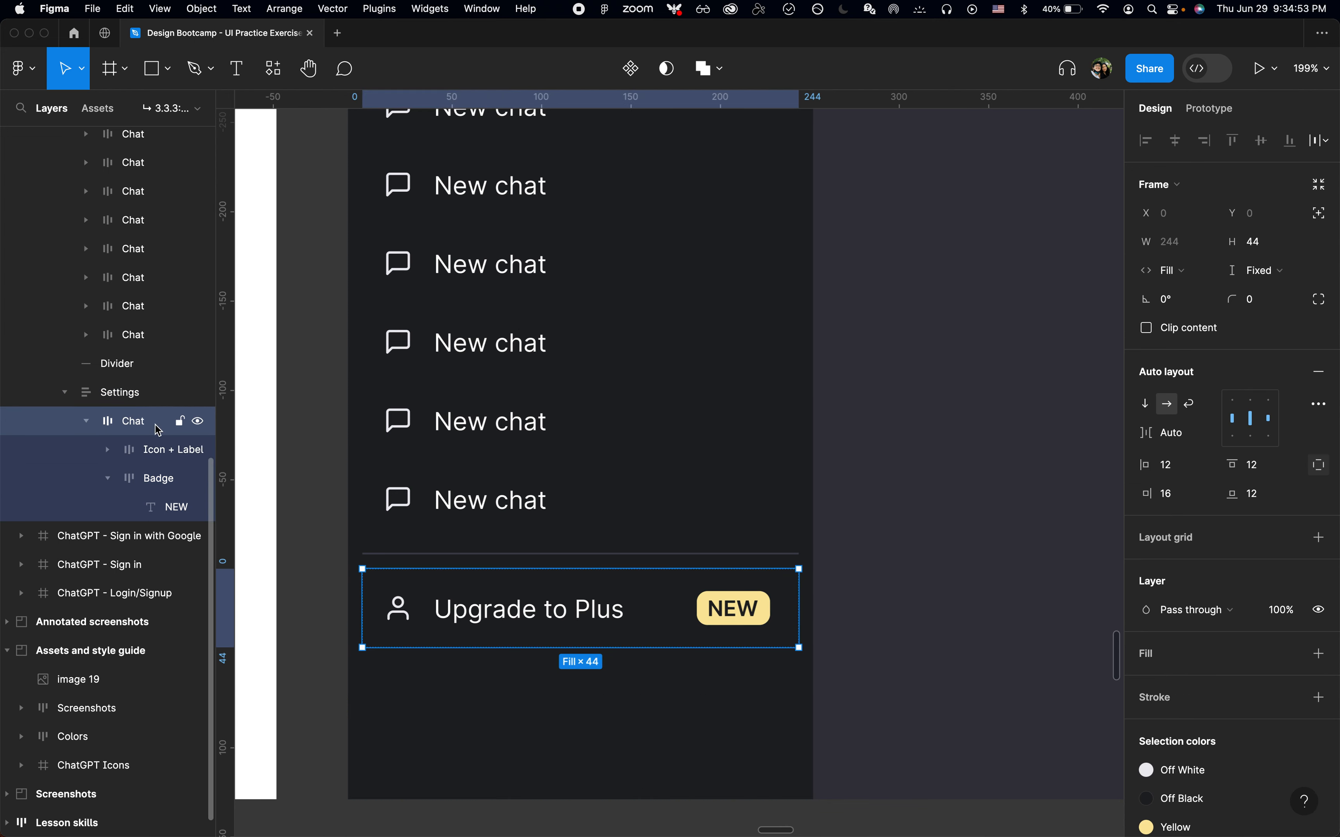
key("super+r")
type("S")
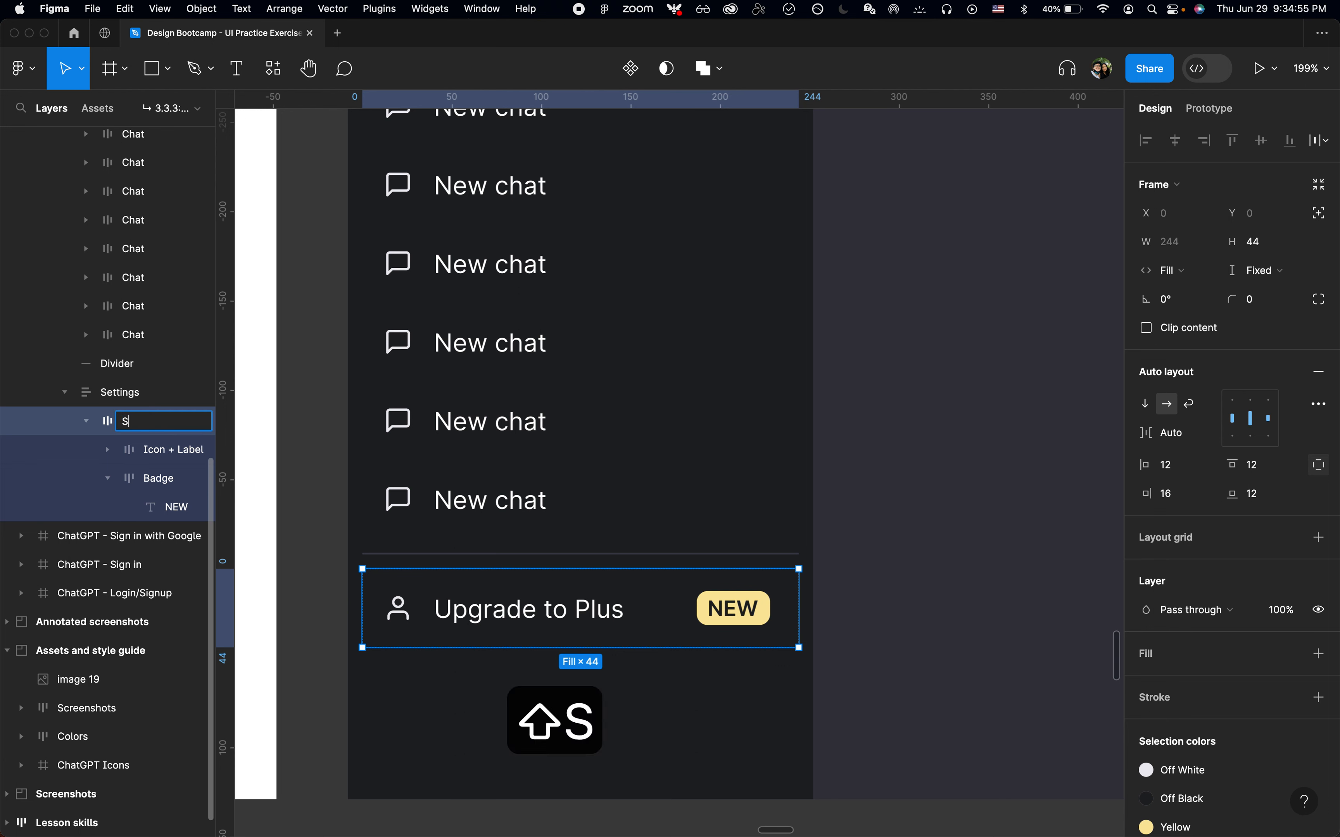
key("BackSpace")
type("Upgrade")
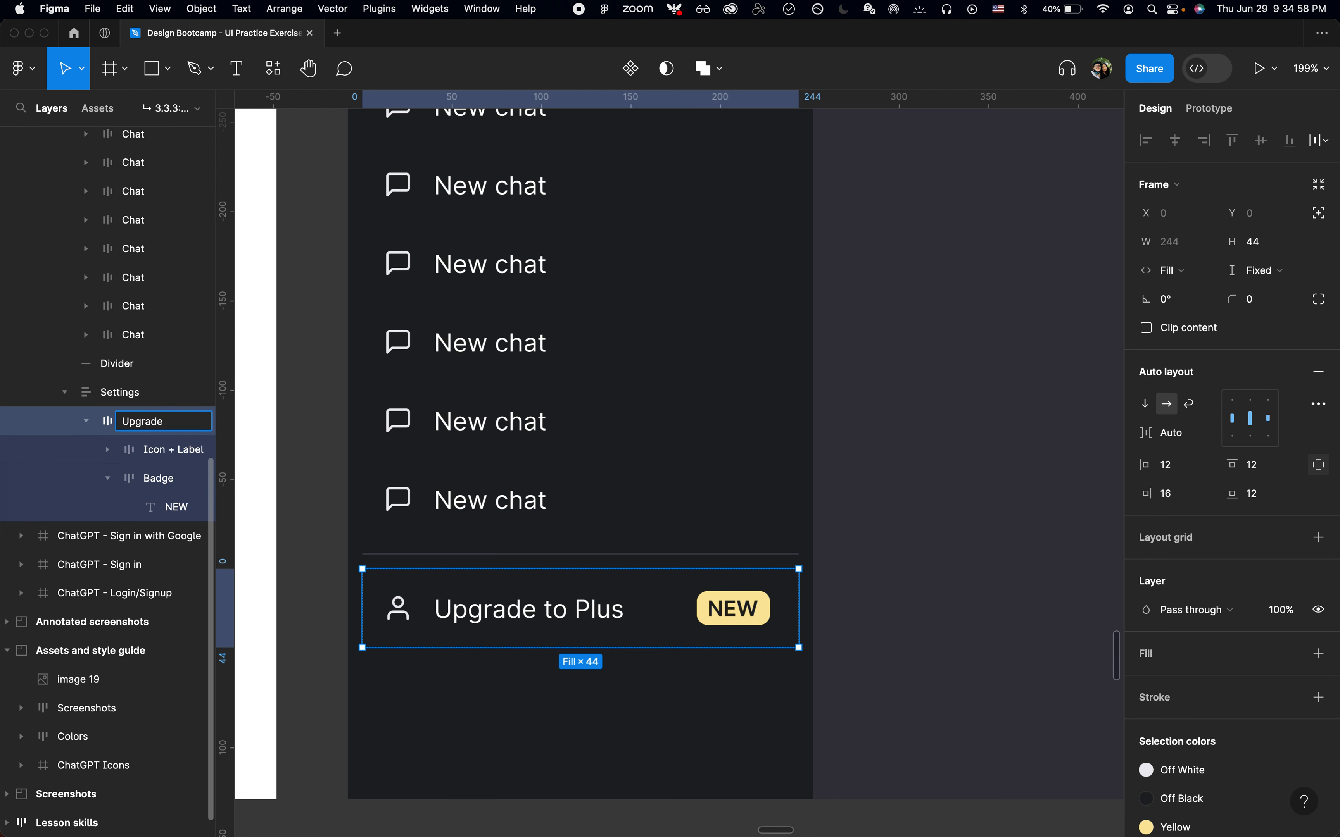
key("Return")
key("alt+l")
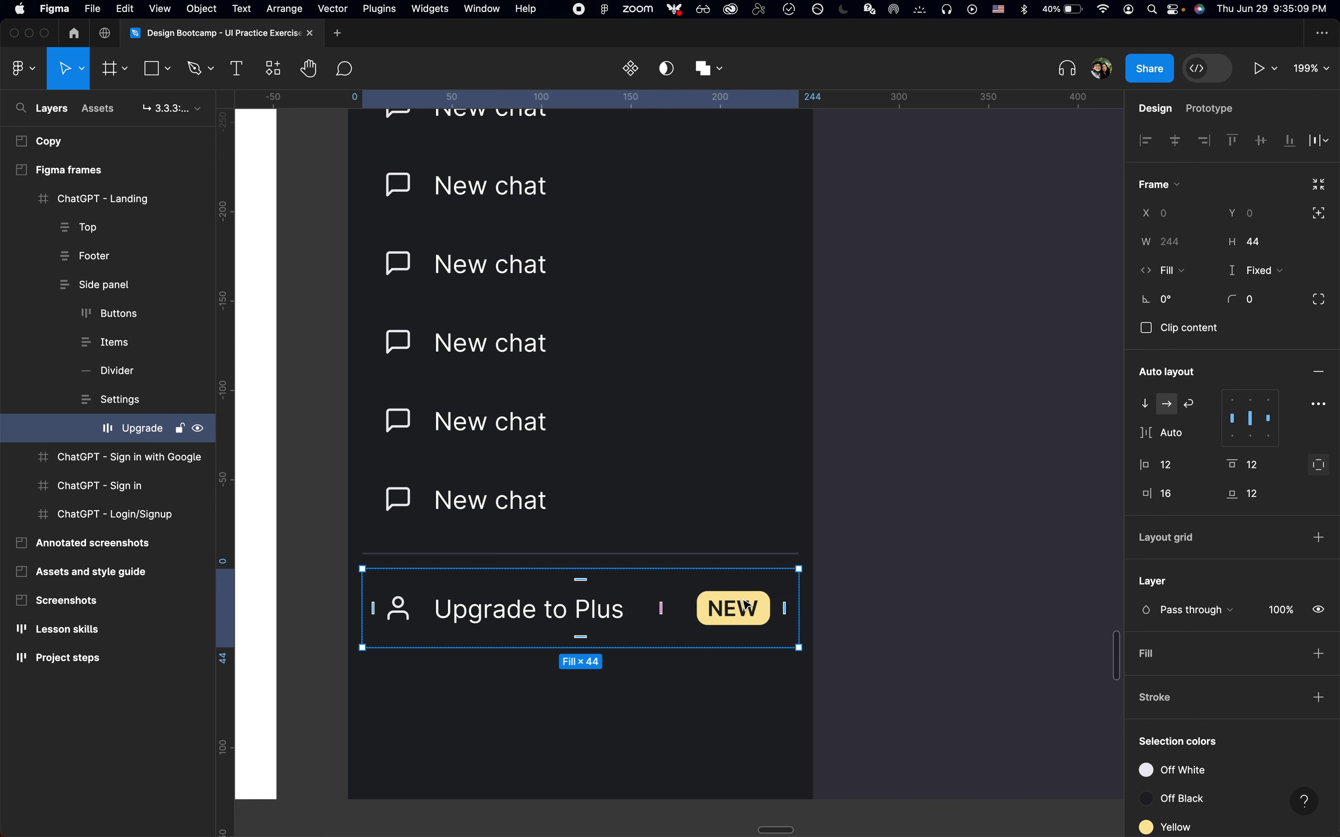
Copy one of the chat items and paste it below the Upgrade item in the Settings section
key("super+Tab")
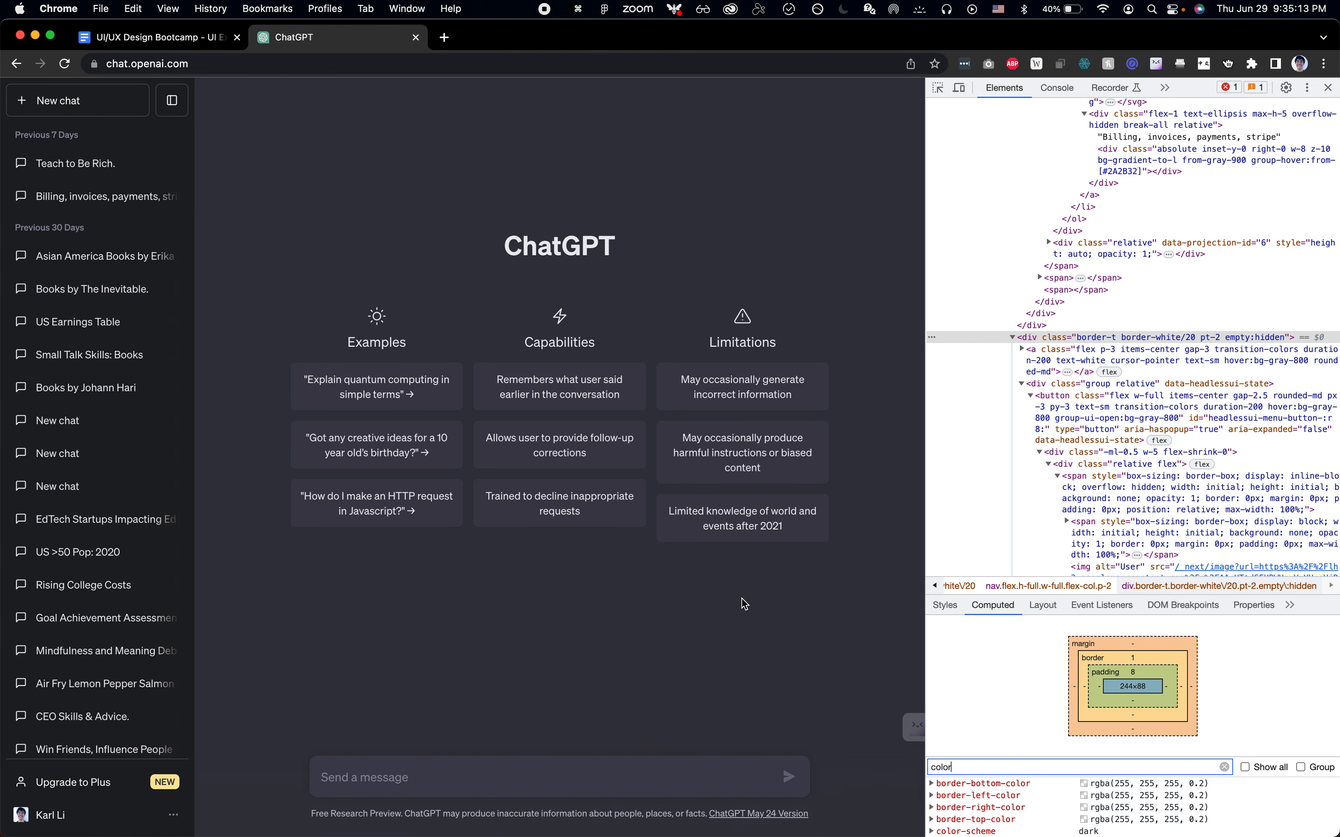
key("super+Tab")
left_click(697, 508)
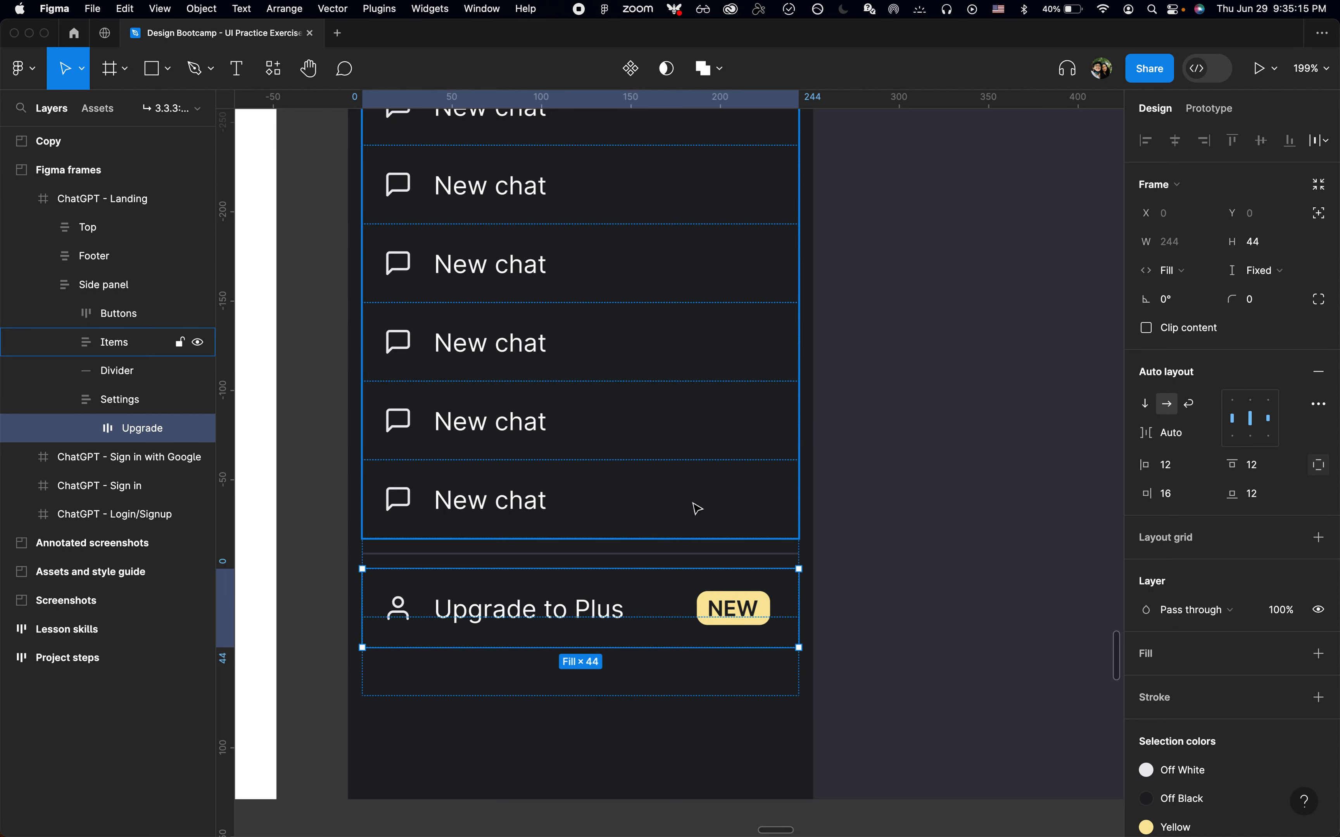
left_click(697, 509)
key("super+c")
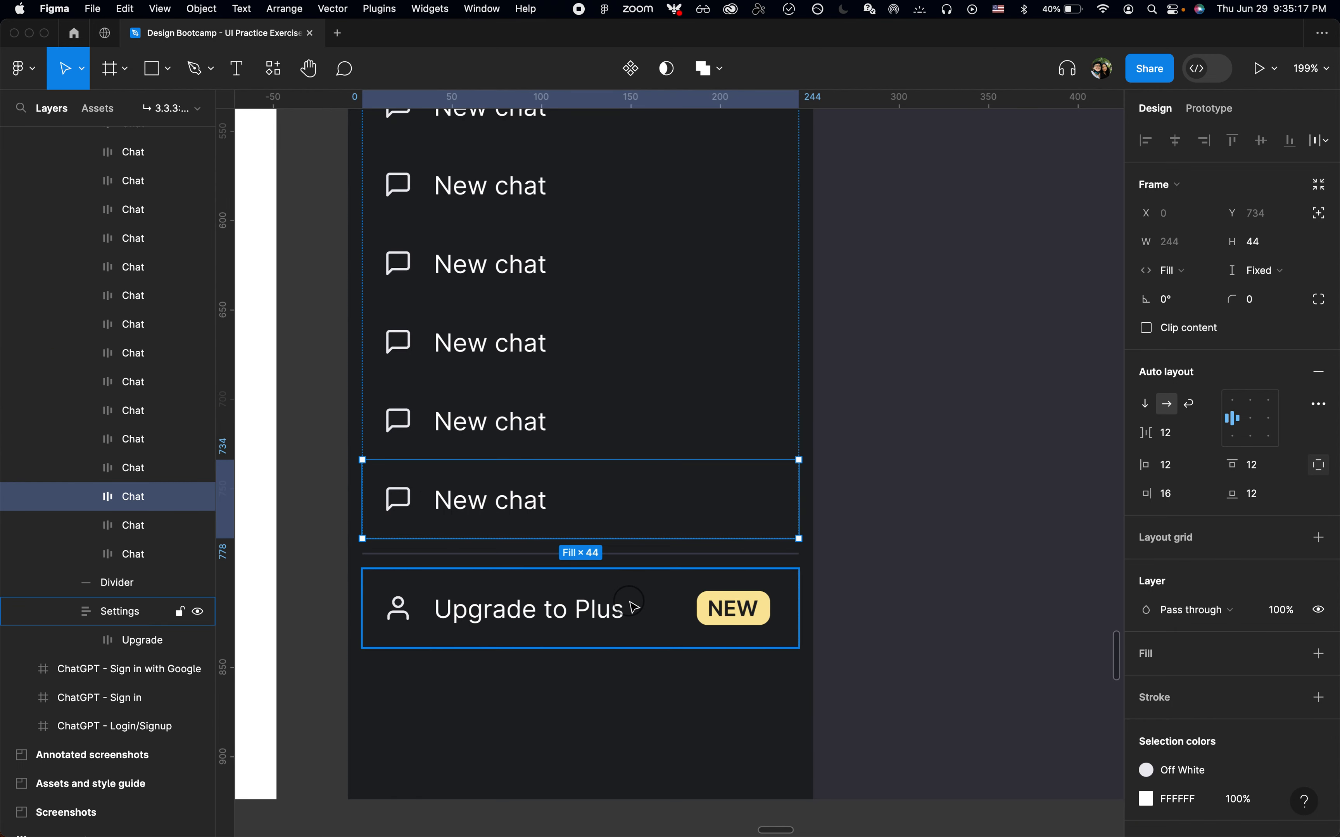
left_click(628, 608)
key("super+v")
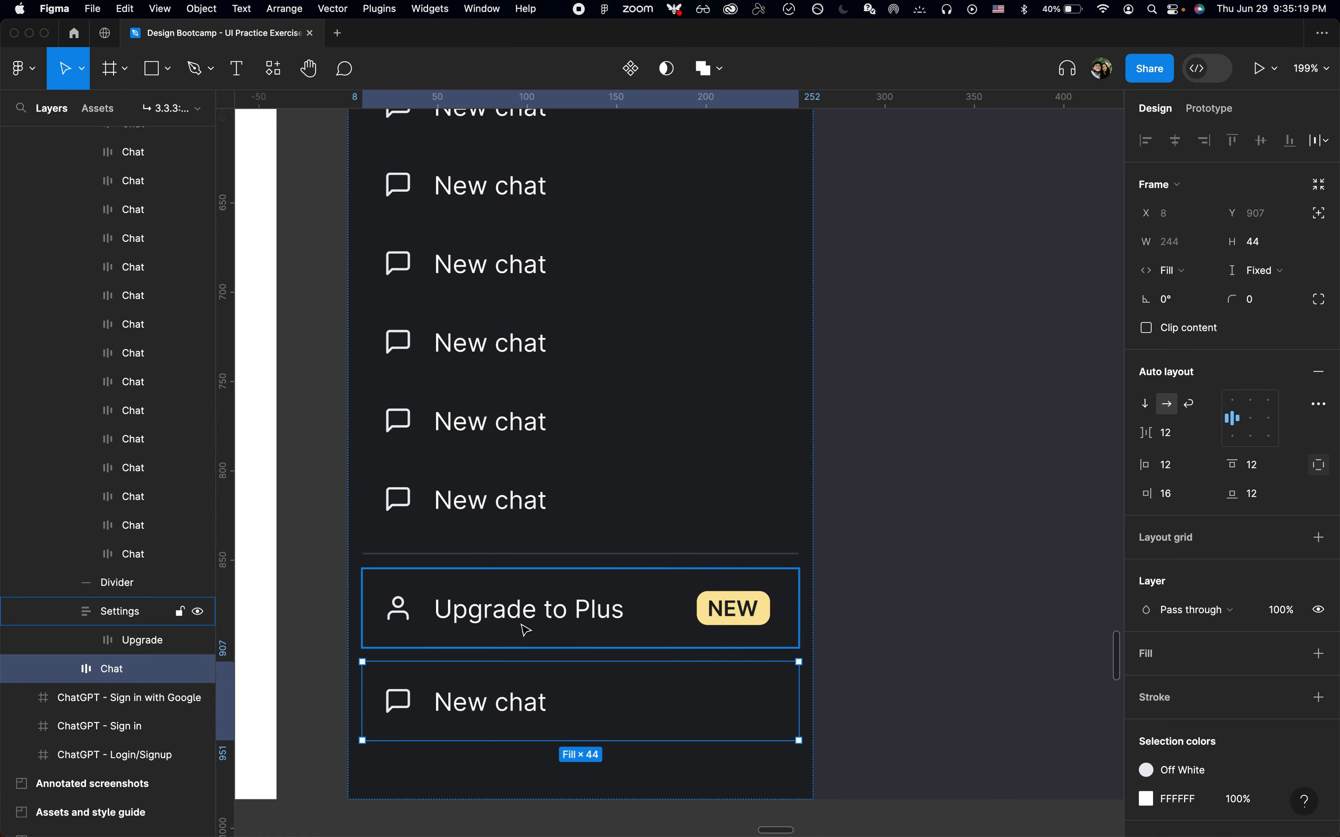
Inspect the reference page's Upgrade to Plus link and account button in the browser's element inspector
key("super+Tab")
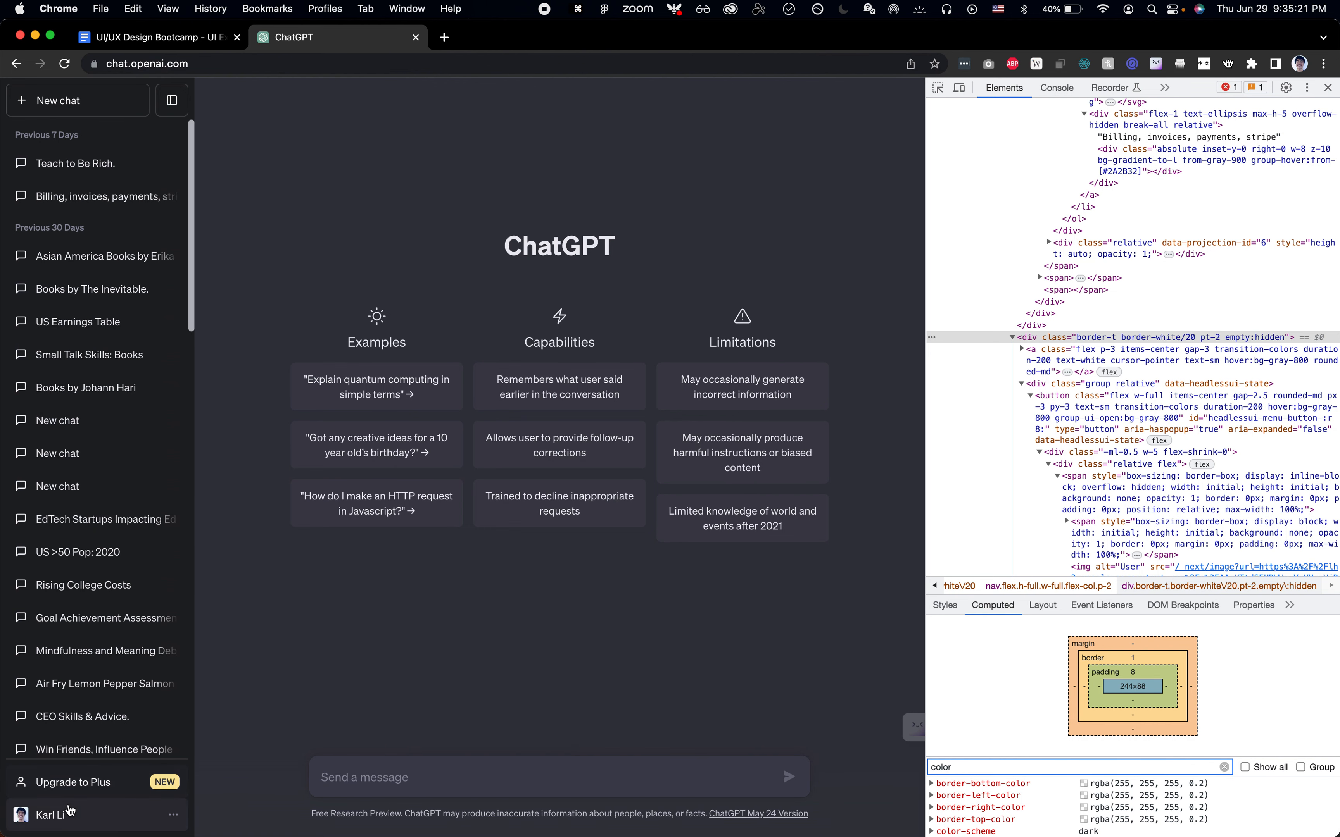
key("super+shift+c")
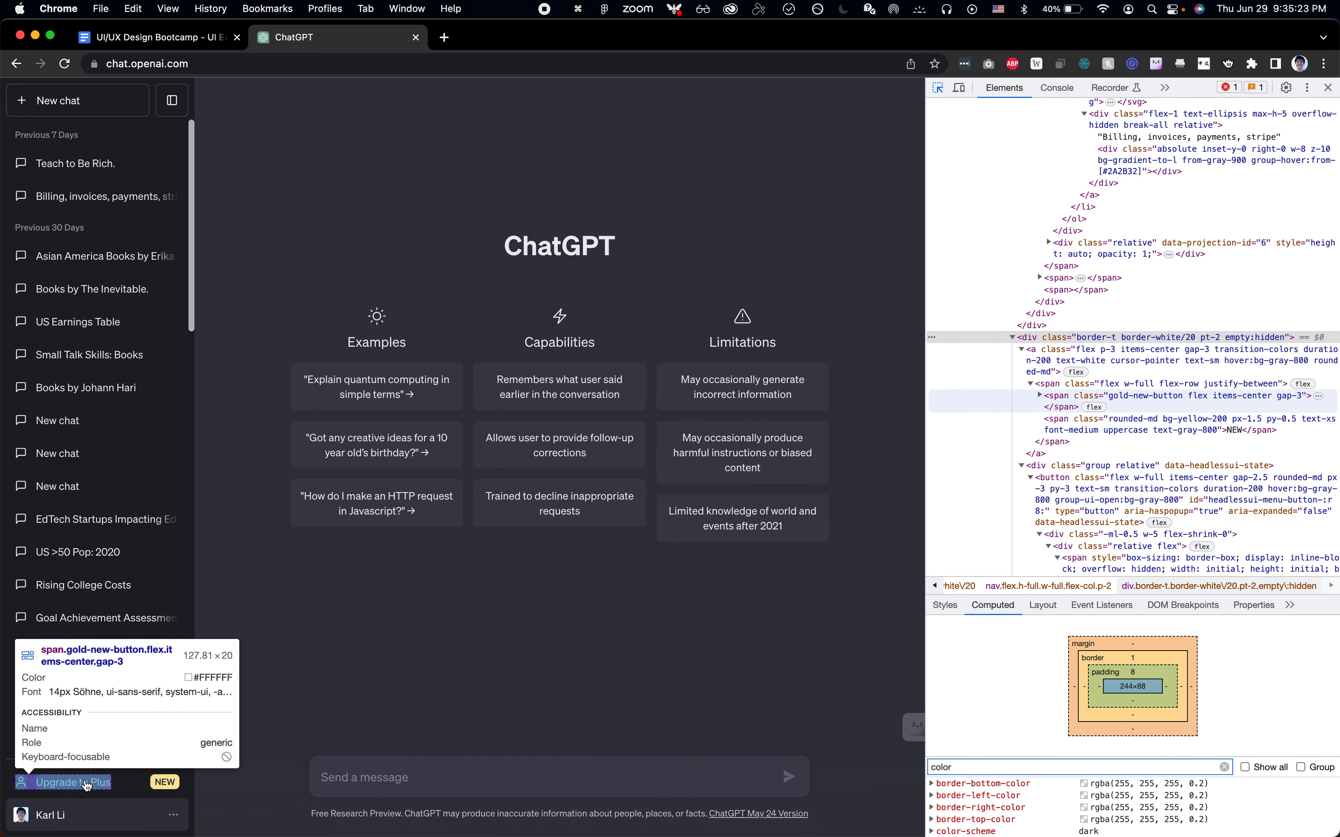
left_click(118, 777)
key("super+shift+c")
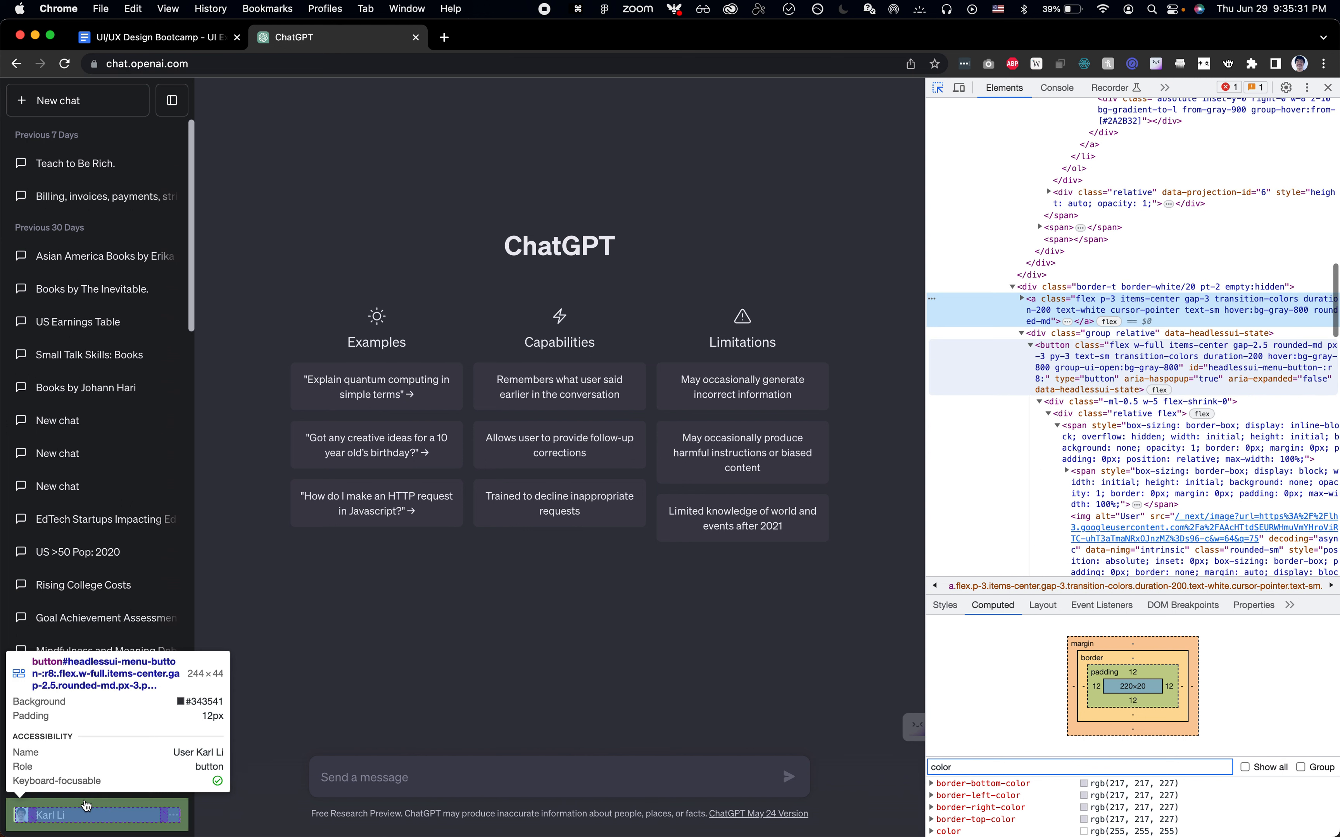
key("super+Tab")
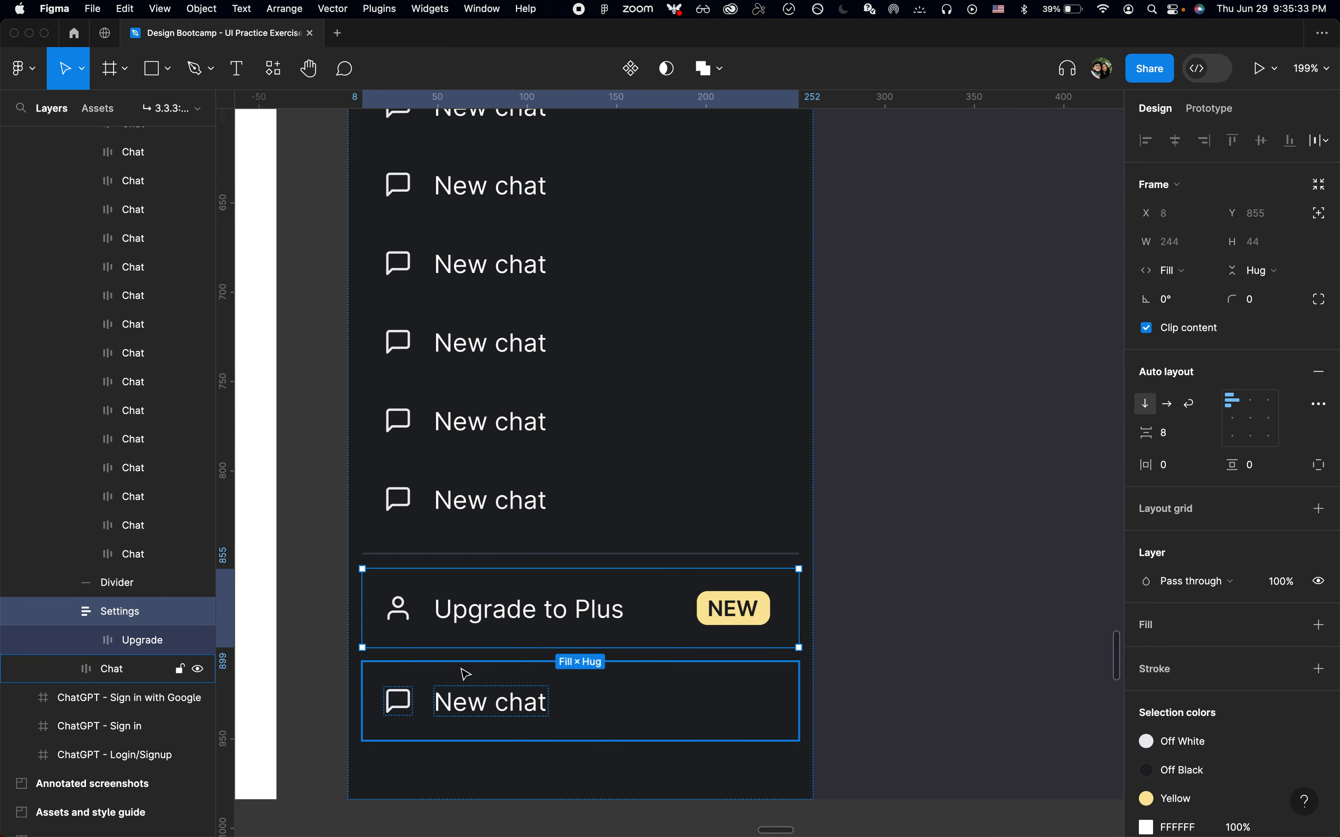
Set the Upgrade item's horizontal padding to 12
left_click(540, 686)
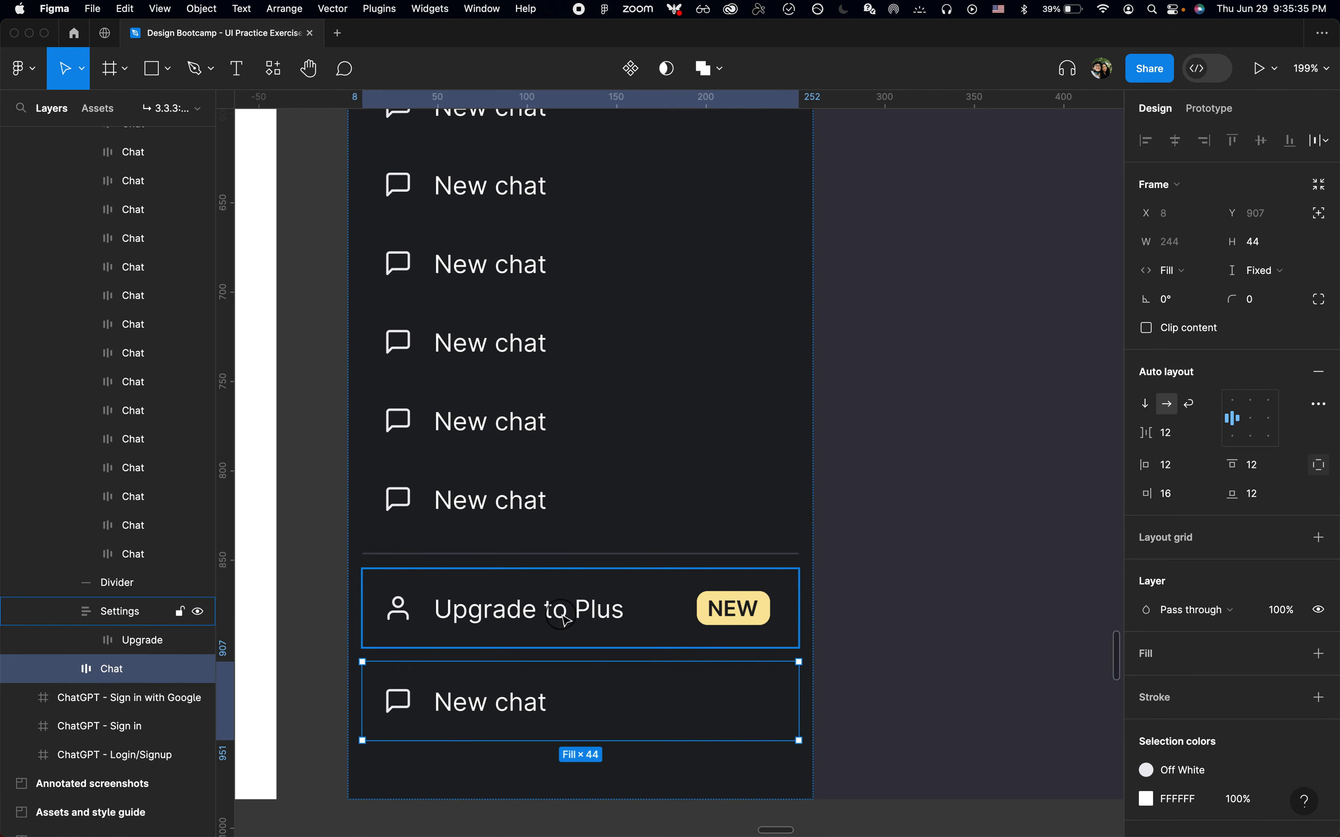
left_click(564, 617)
key("Tab")
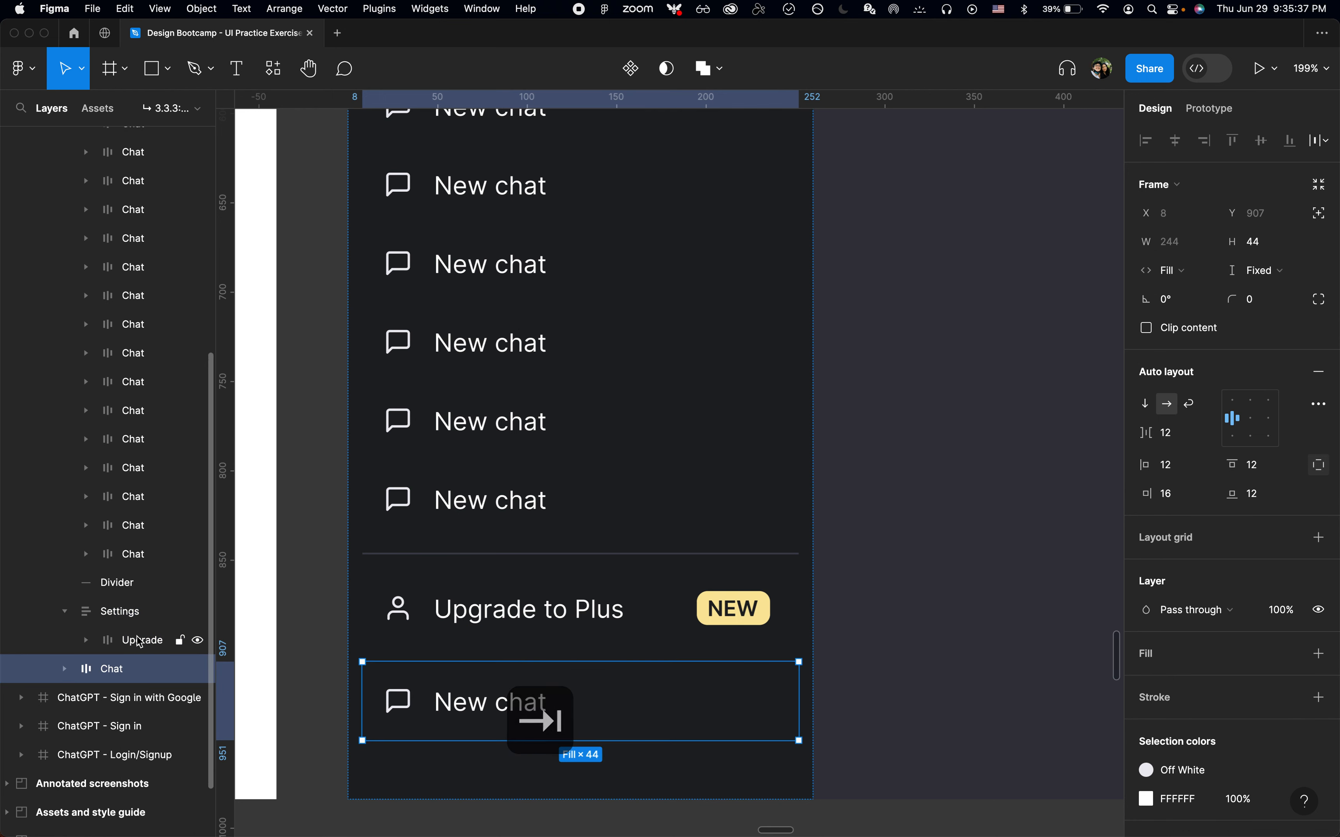
left_click(137, 638)
left_click(1320, 472)
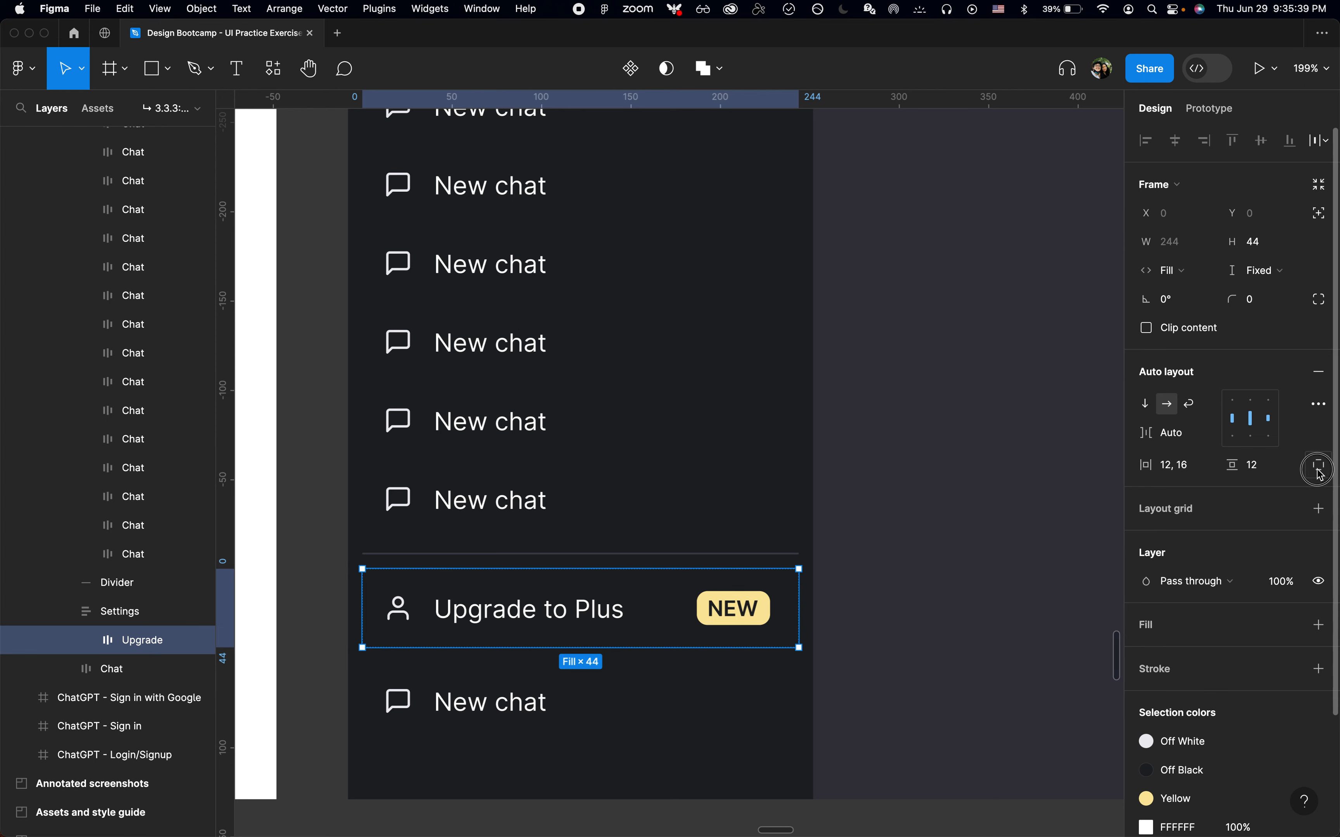
type("12")
key("Return")
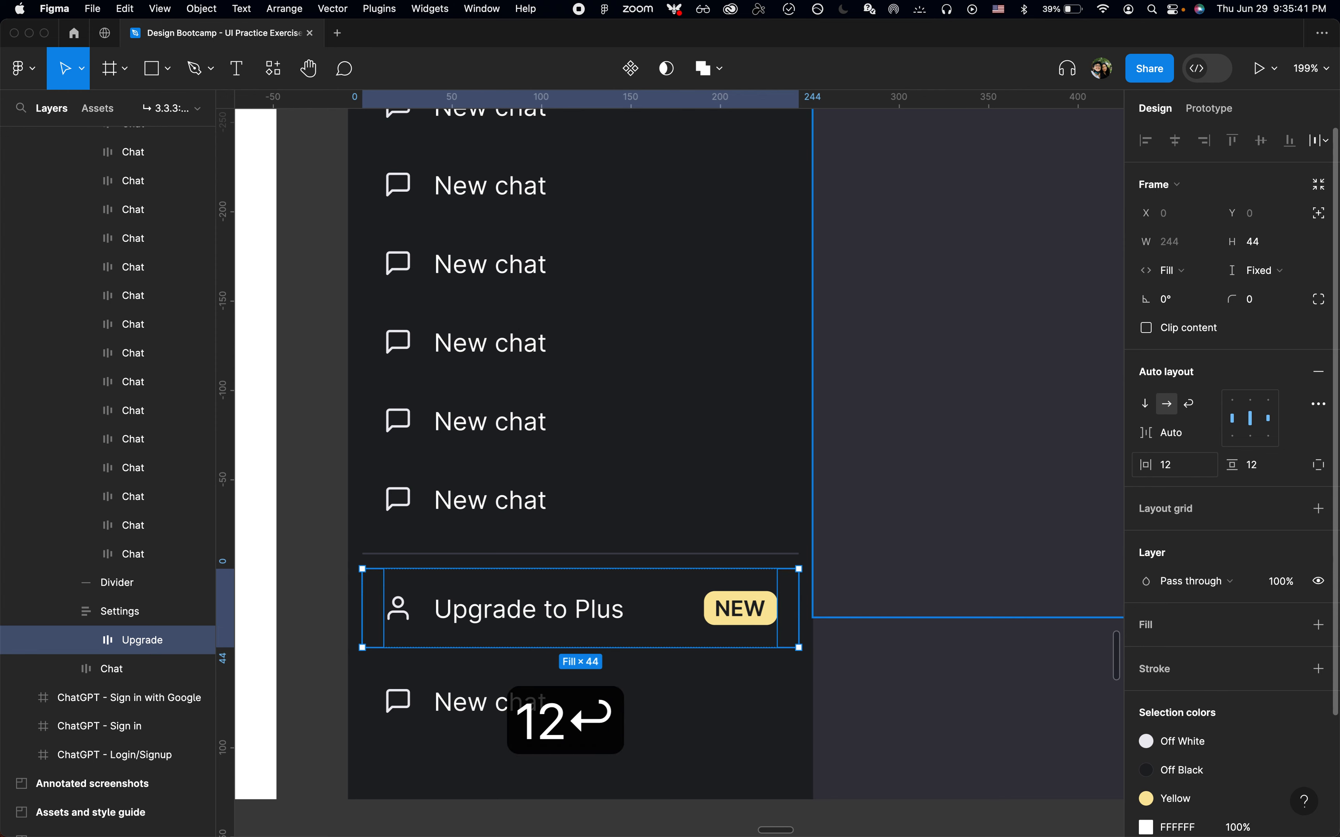
Set the pasted item's right padding to 12
left_click(565, 718)
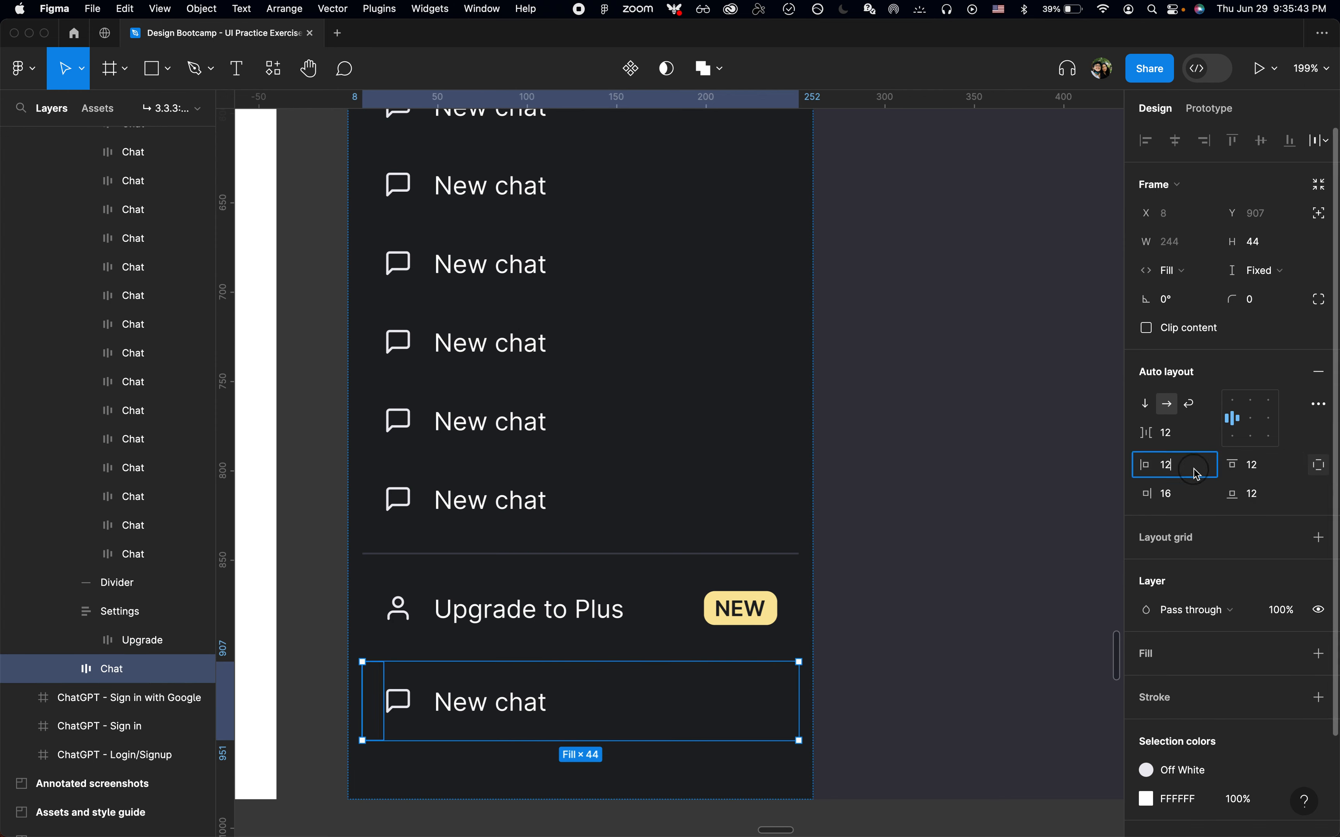
type("12")
key("Return")
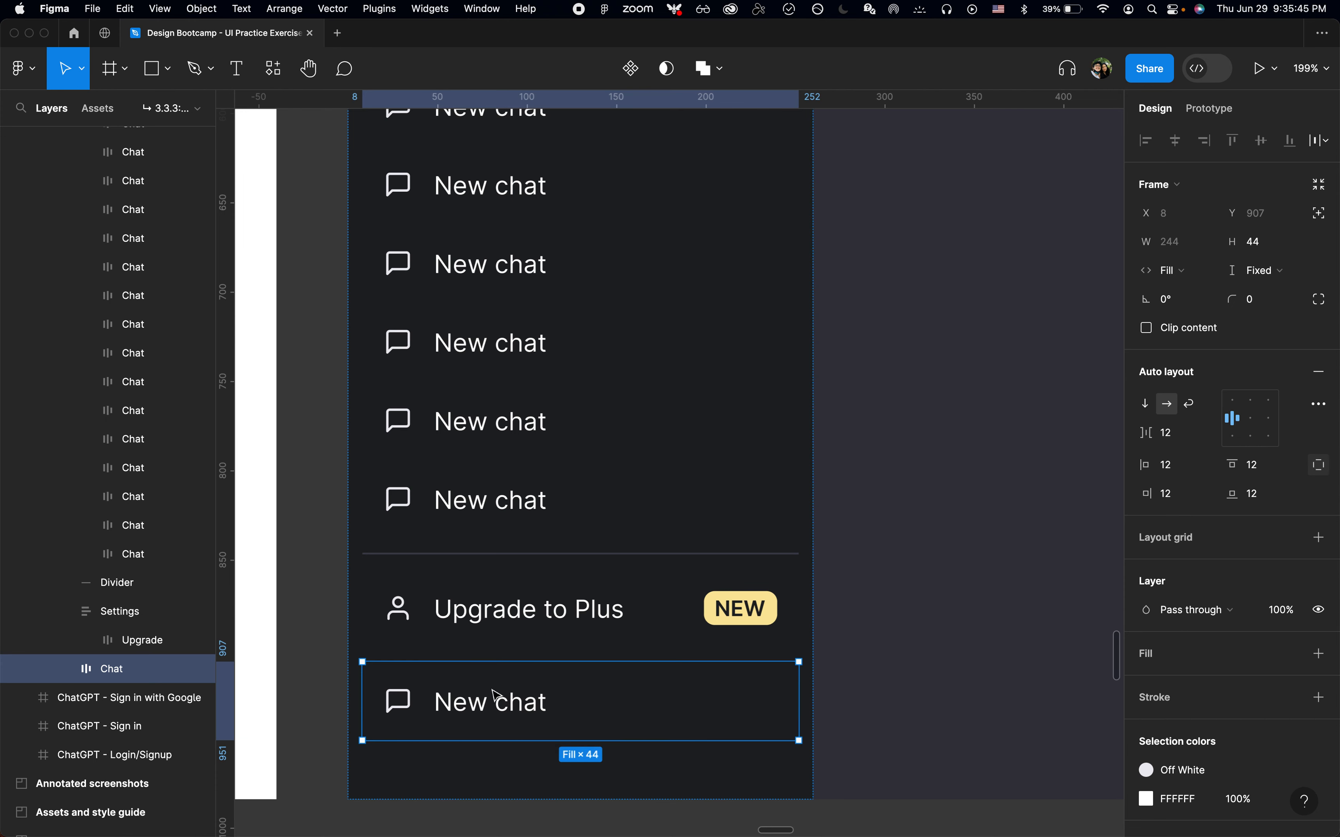
Replace the pasted item's label with the account holder's name
double_click(492, 702)
type("Karl Li")
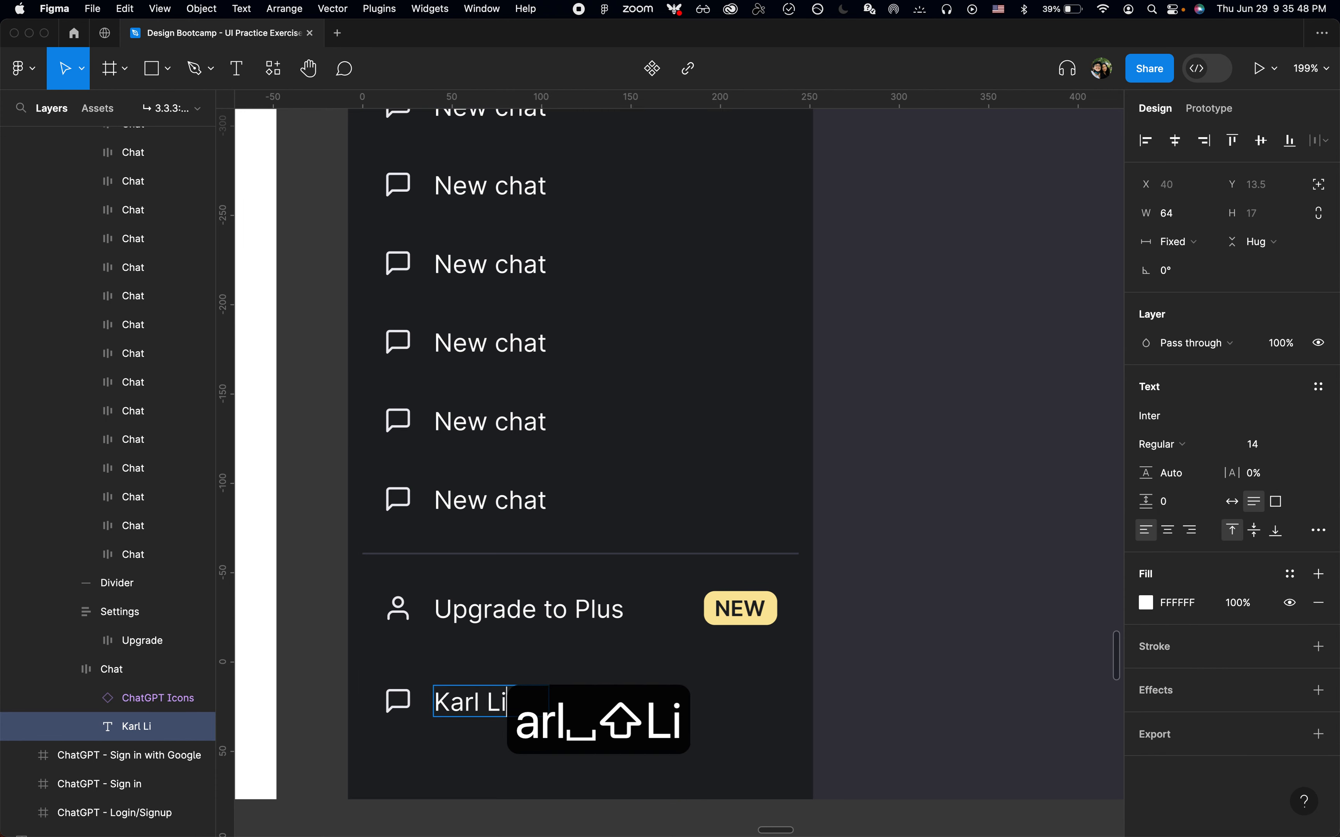
Check the reference account button's gap in the browser's computed styles
key("super+Tab")
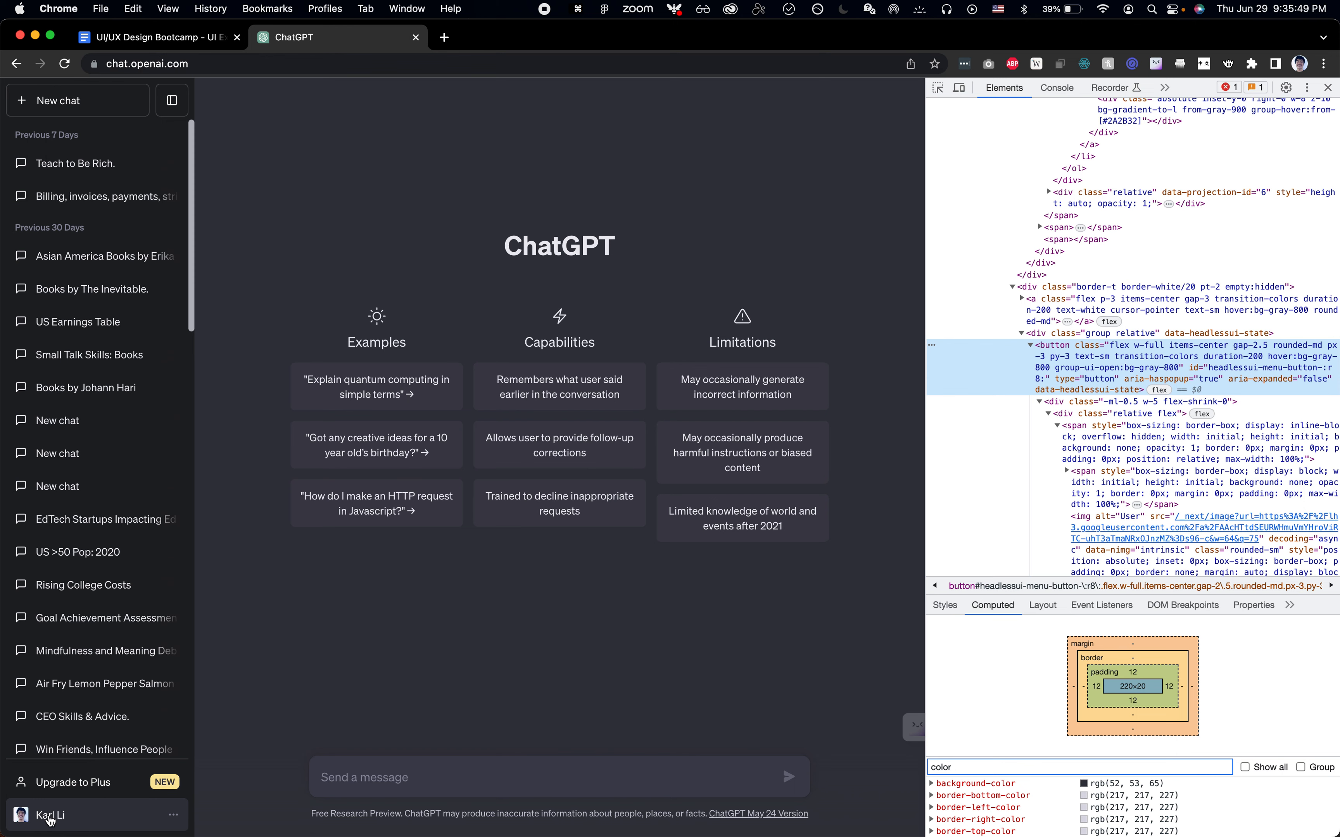
key("shift+super+c")
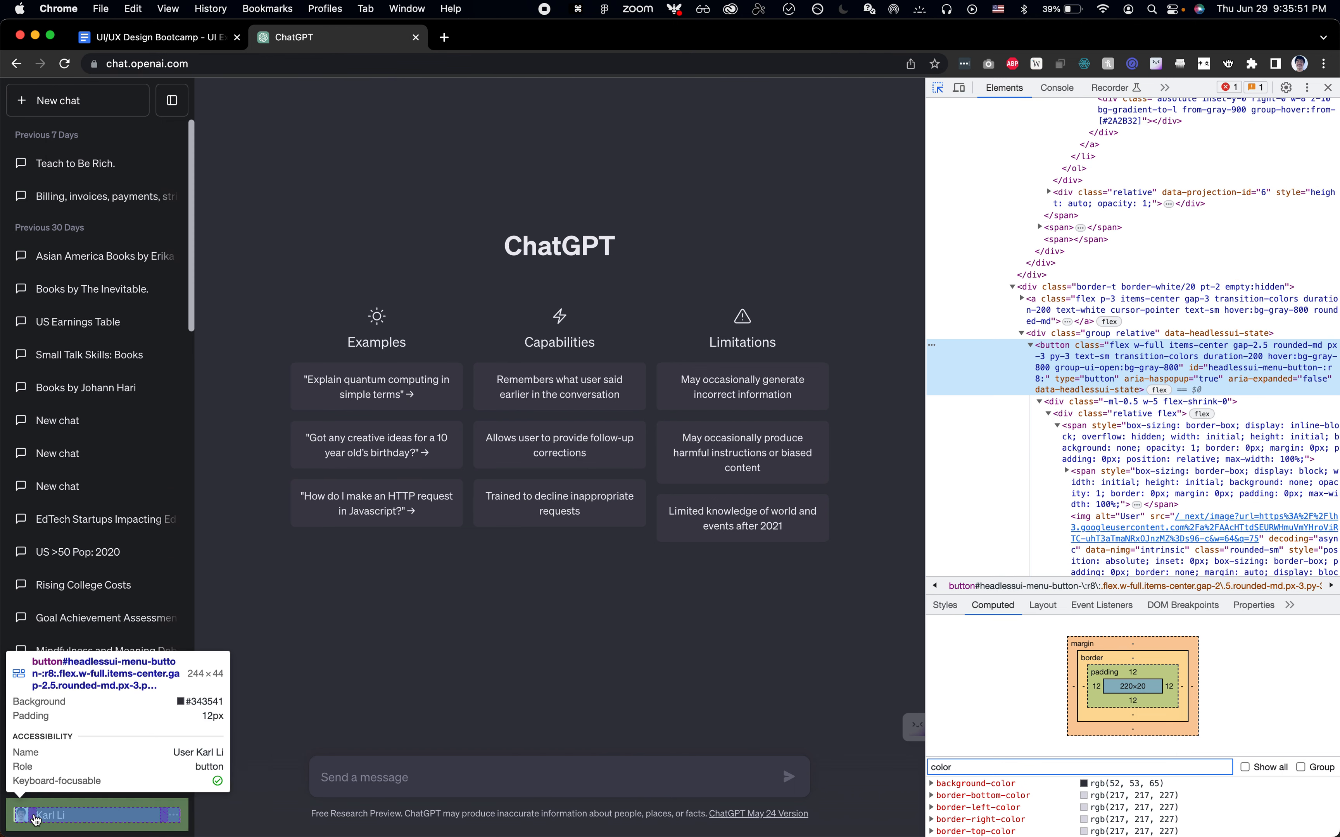
left_click(36, 819)
key("super+a")
type("gap")
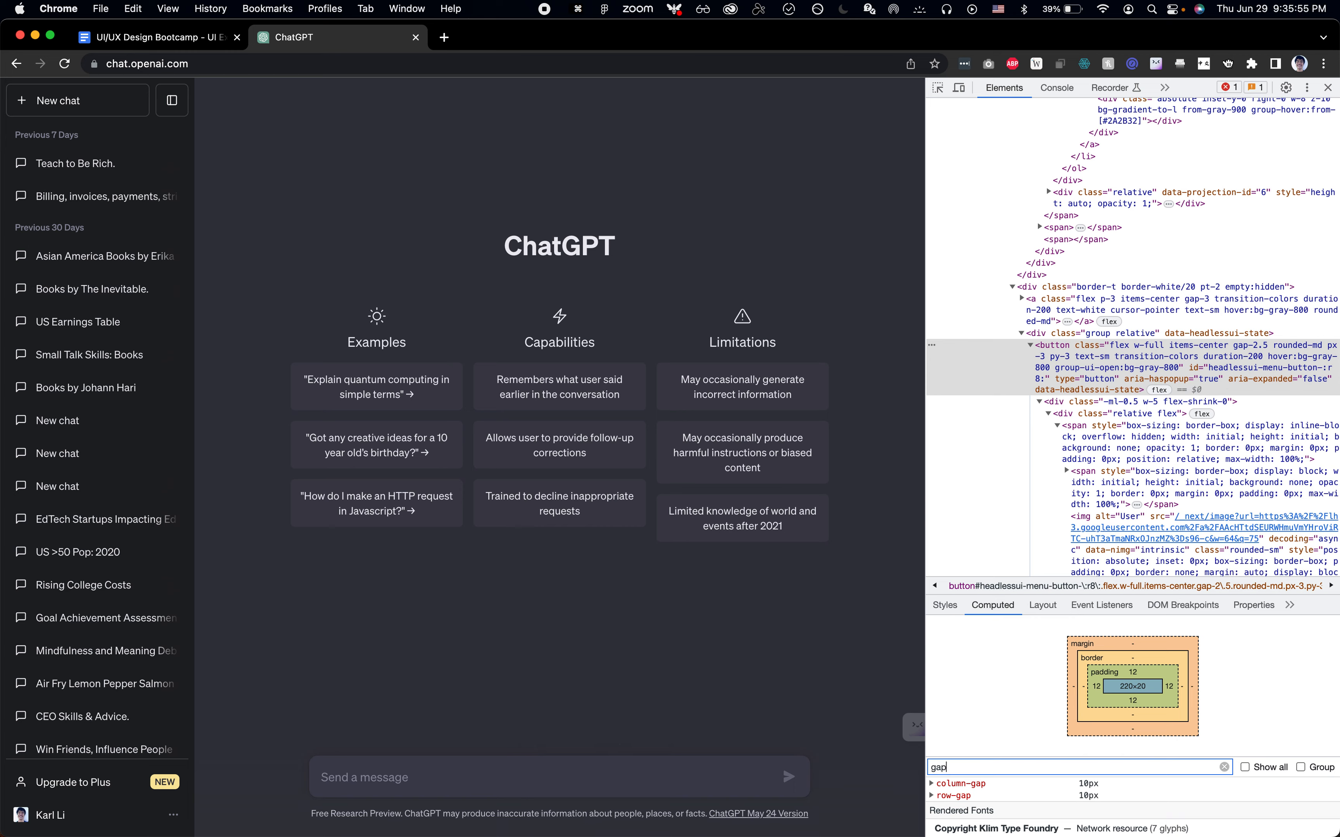
key("super+Tab")
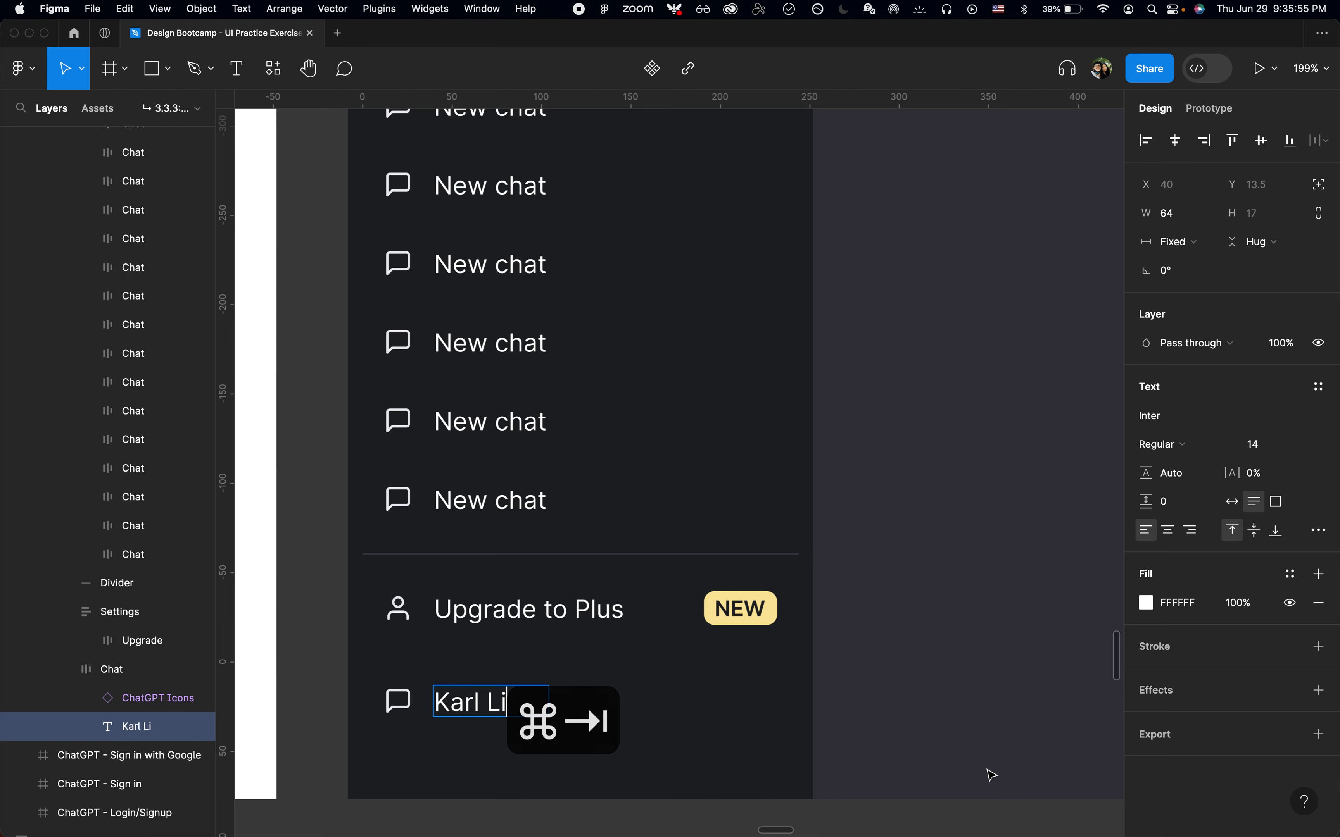
Cut the avatar image from the style guide and paste it into the account item before the name
scroll(714, 702, "down", 6)
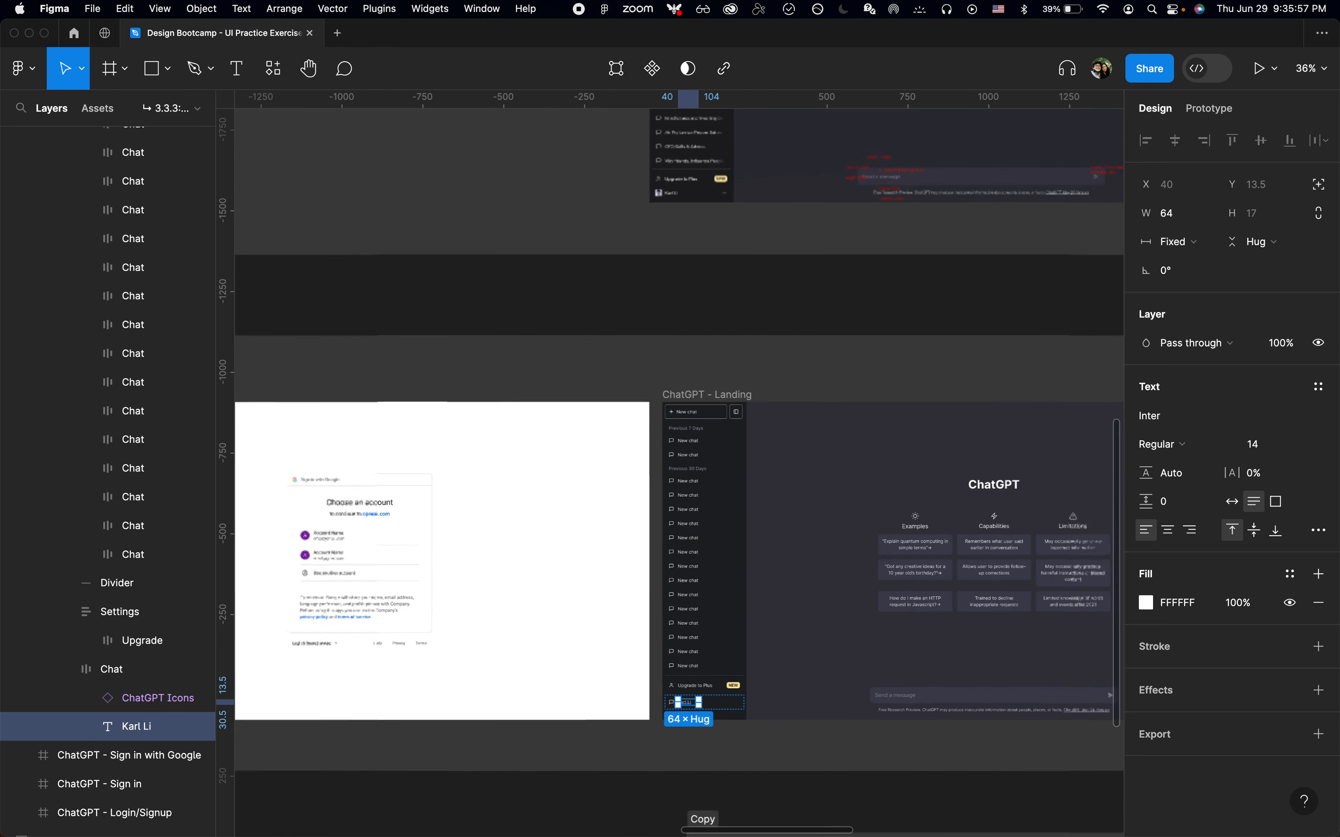
scroll(700, 556, "right", 10)
scroll(695, 534, "up", 4)
scroll(699, 538, "up", 3)
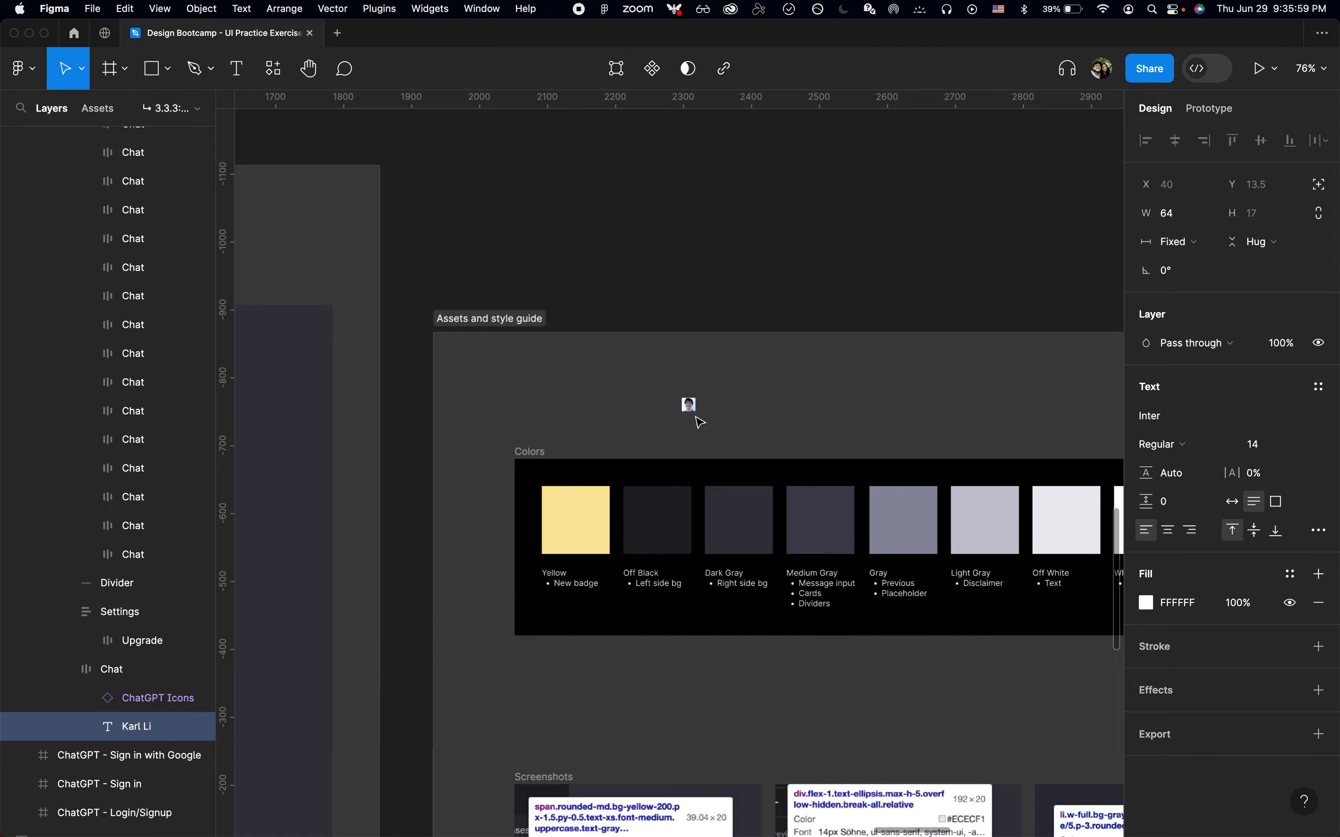
left_click(695, 414)
key("super+x")
scroll(696, 416, "left", 18)
scroll(696, 416, "down", 7)
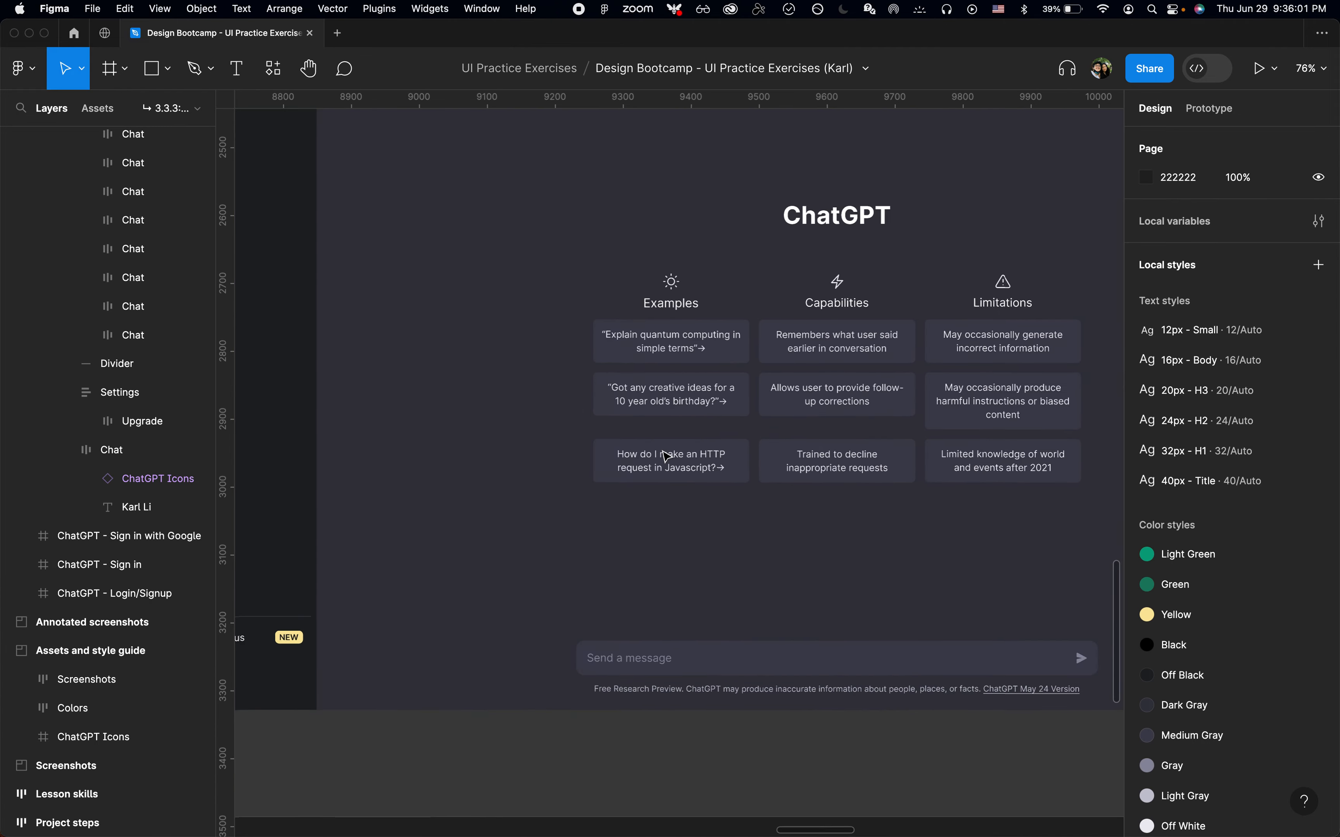
scroll(443, 673, "left", 5)
scroll(613, 612, "up", 3)
left_click(635, 618)
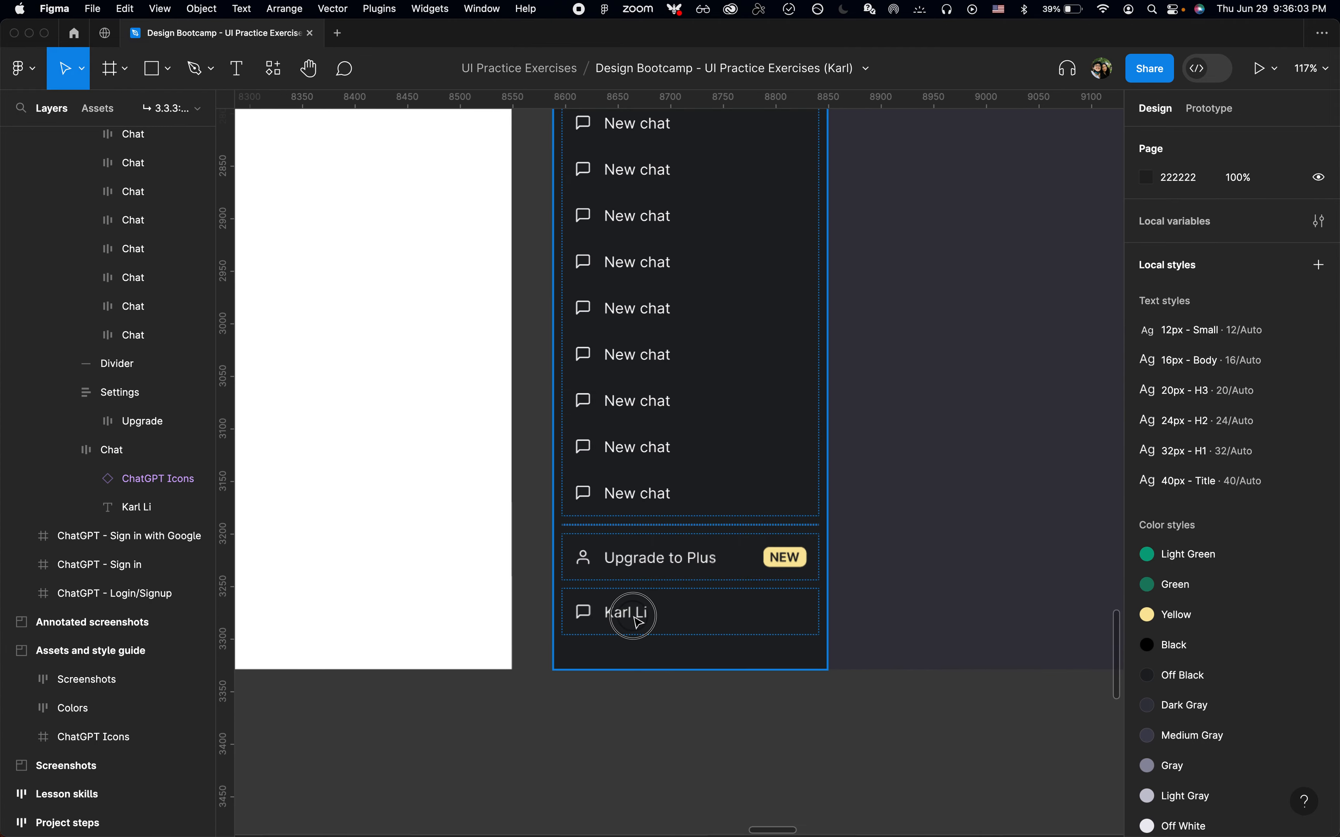
key("super+v")
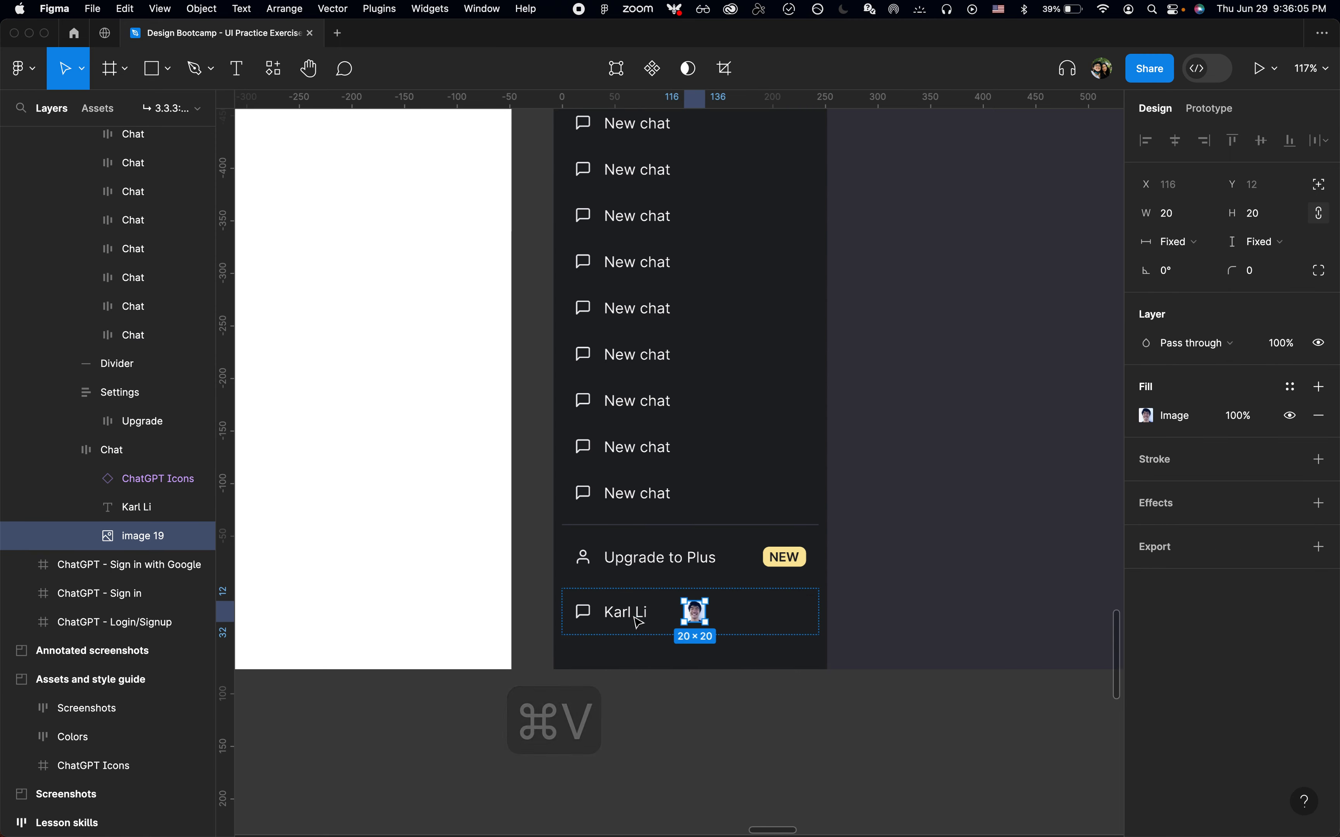
key("Left")
Set the account item's spacing between elements to 10
left_click(748, 602)
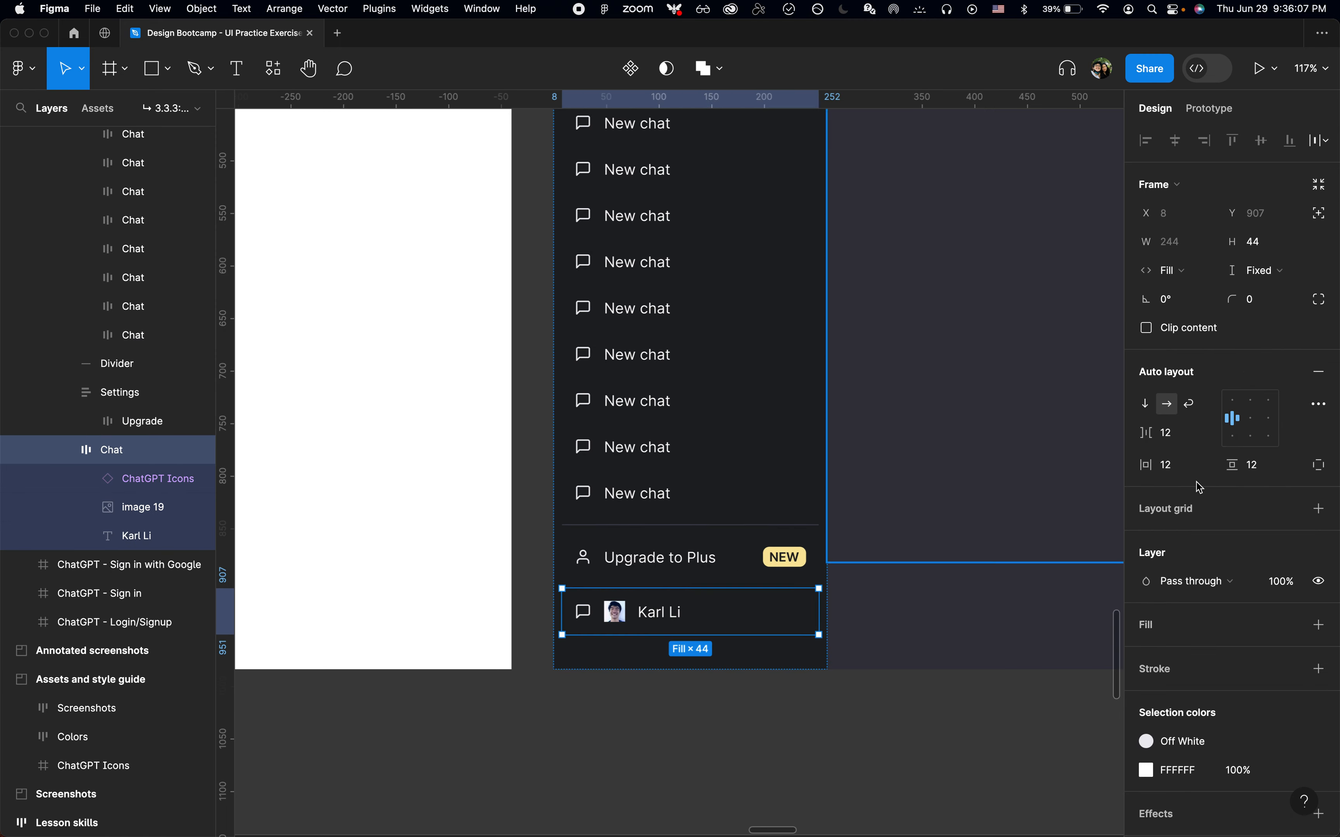
type("10")
key("Return")
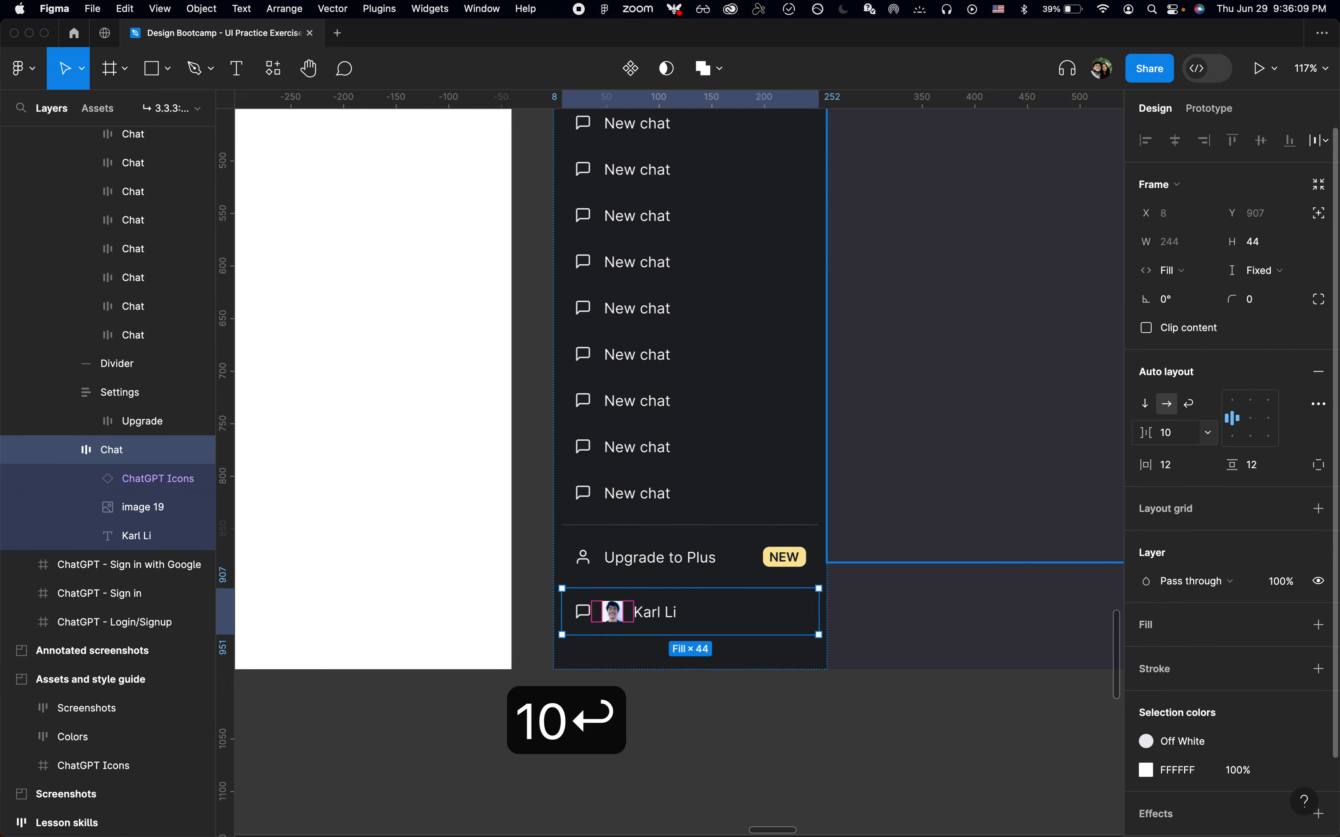
Delete the chat icon from the account item
scroll(520, 654, "up", 5)
left_click(523, 658)
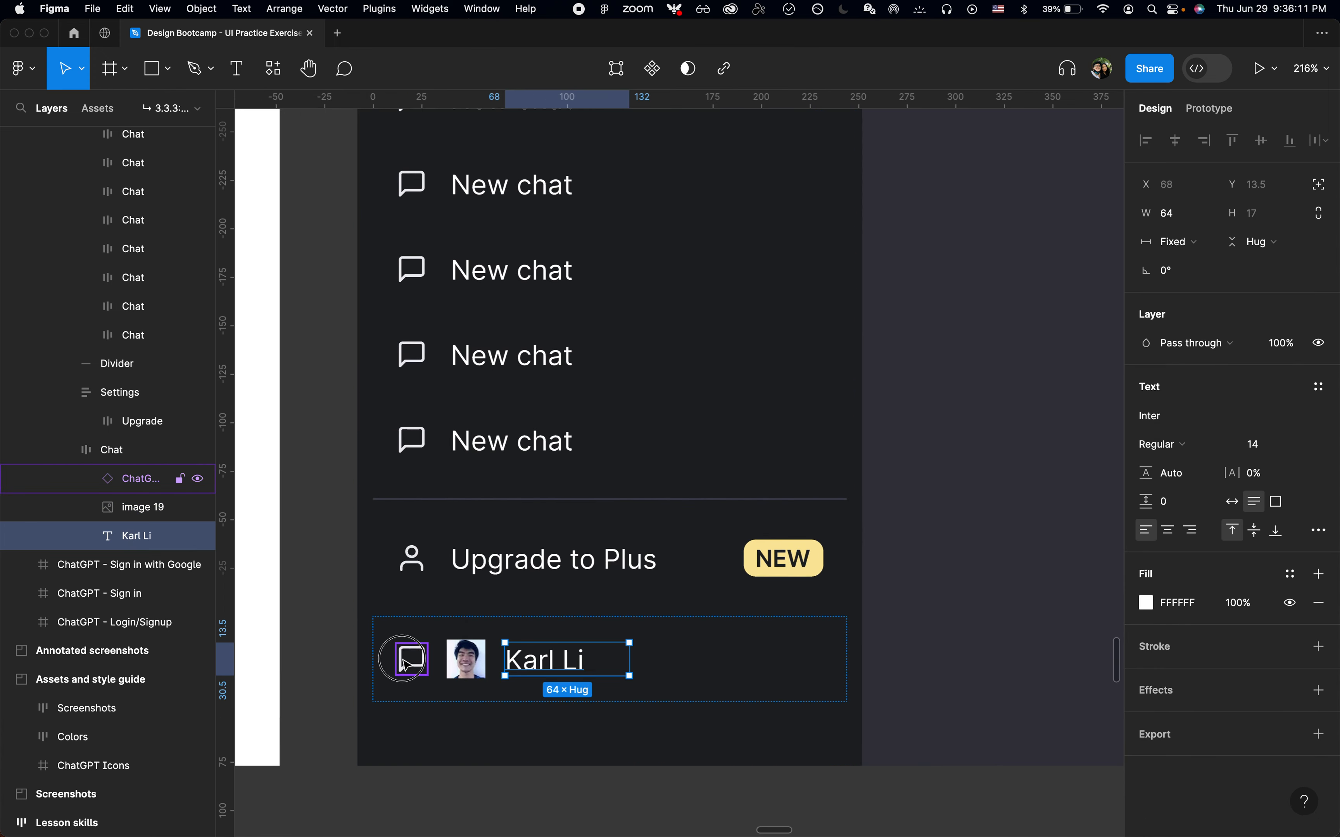
left_click(413, 654)
key("BackSpace")
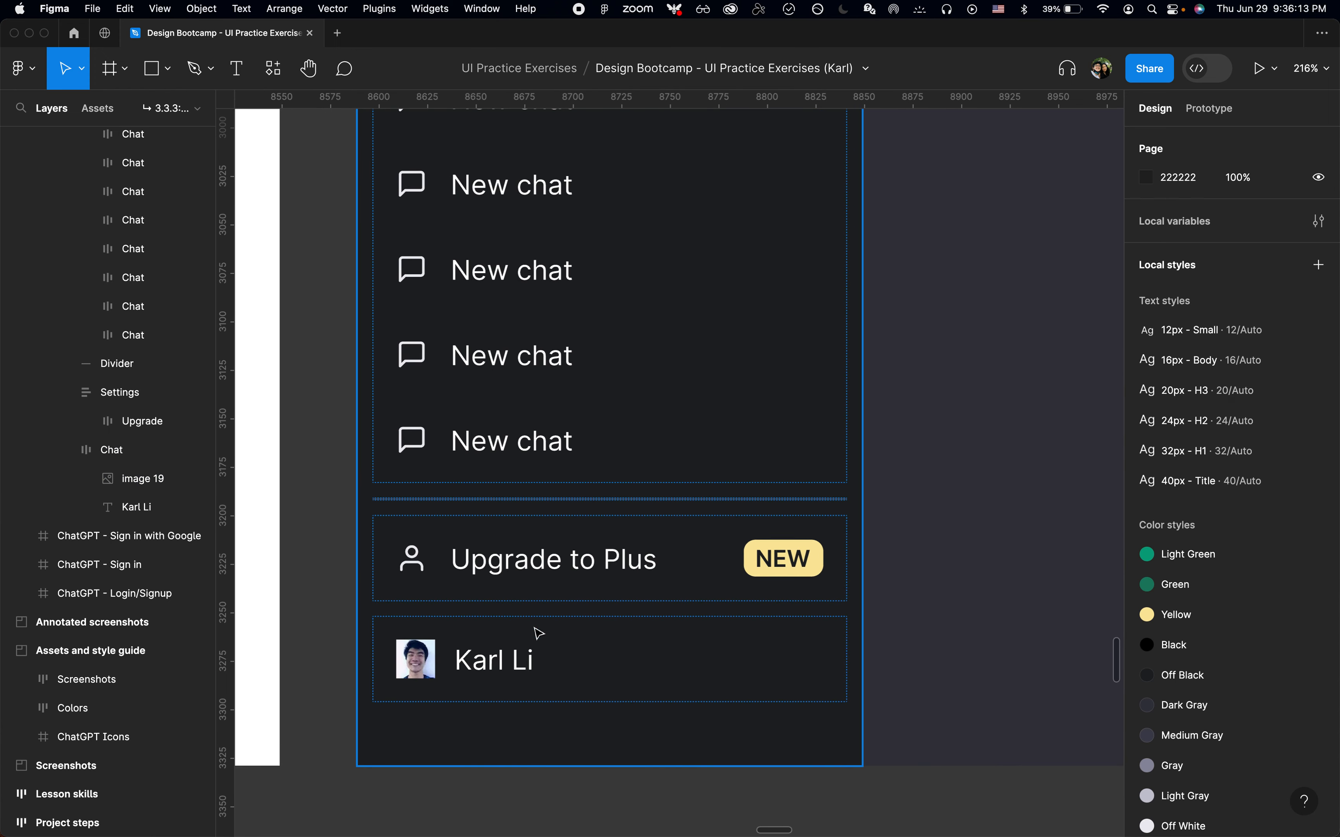
Rename the account item's layer to "Account"
left_click(161, 450)
key("super+r")
type("Account")
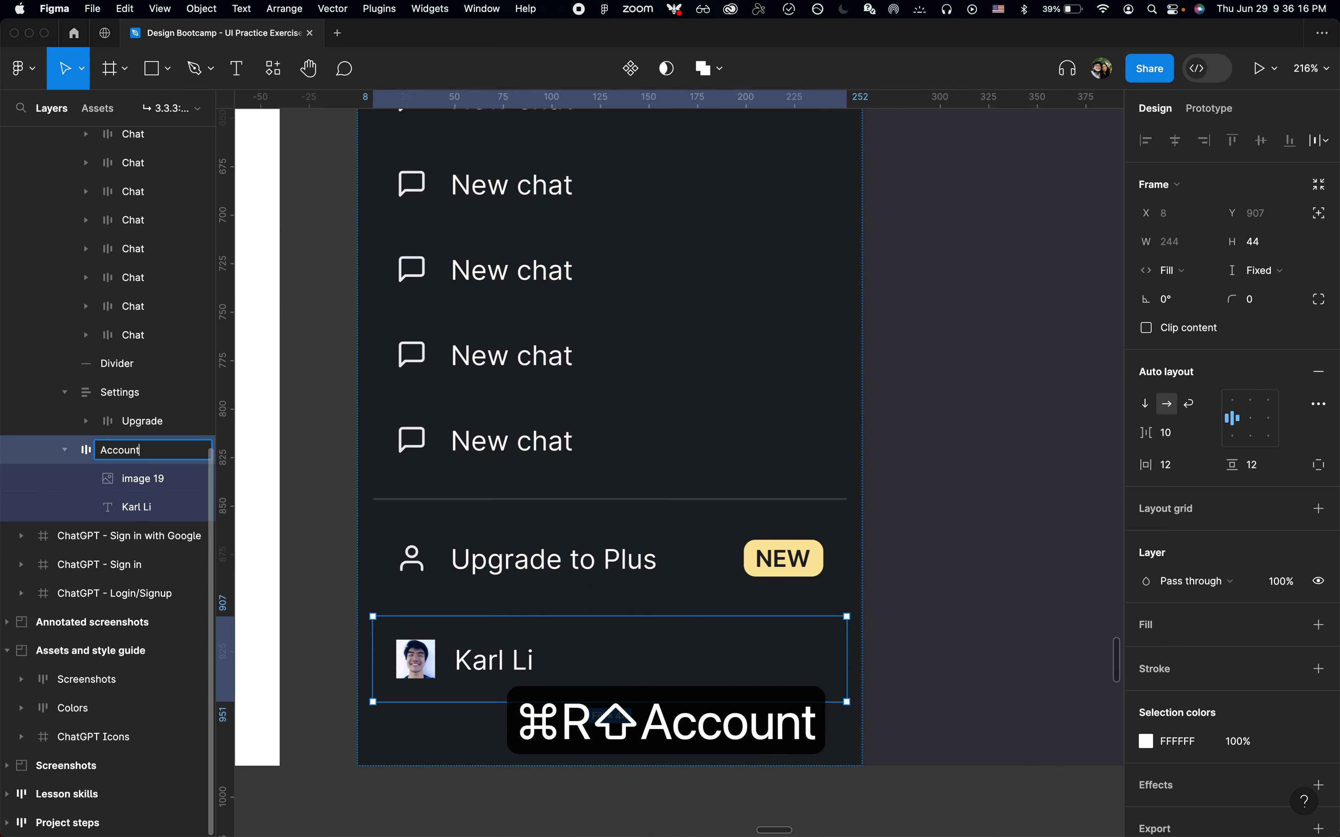
key("Return")
Move the account item into the Settings section, below the Upgrade to Plus item
left_click(124, 392)
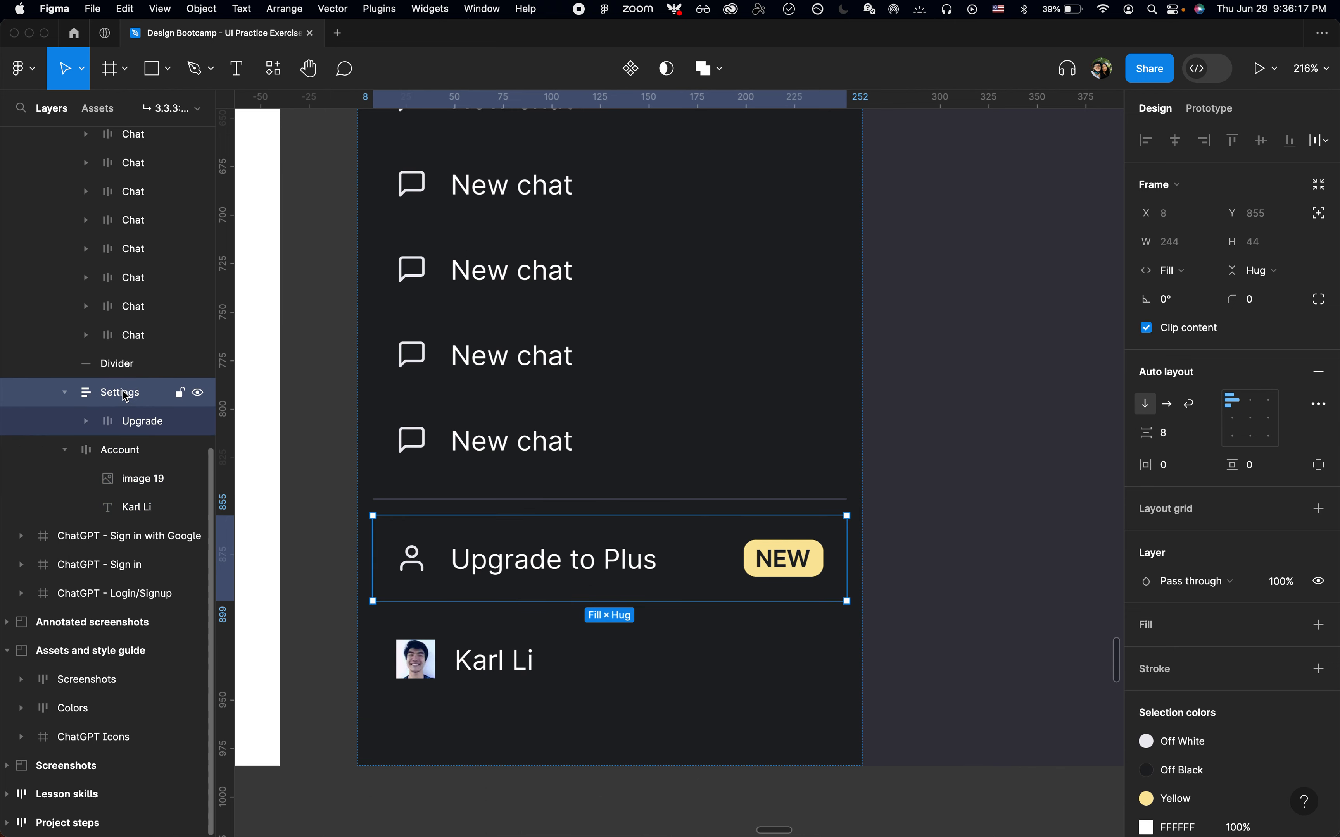
key("alt+l")
left_click(97, 429)
key("super+x")
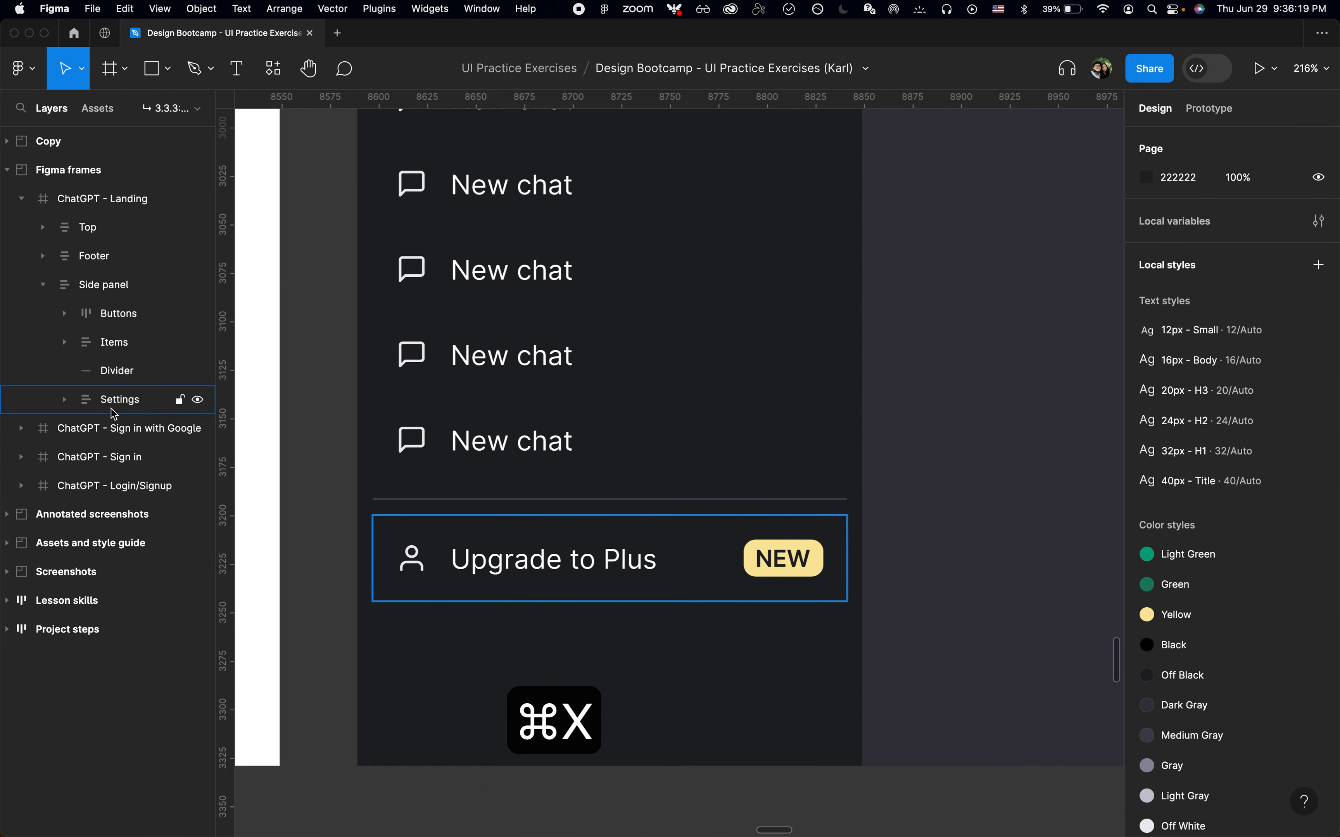
left_click(114, 412)
key("super+v")
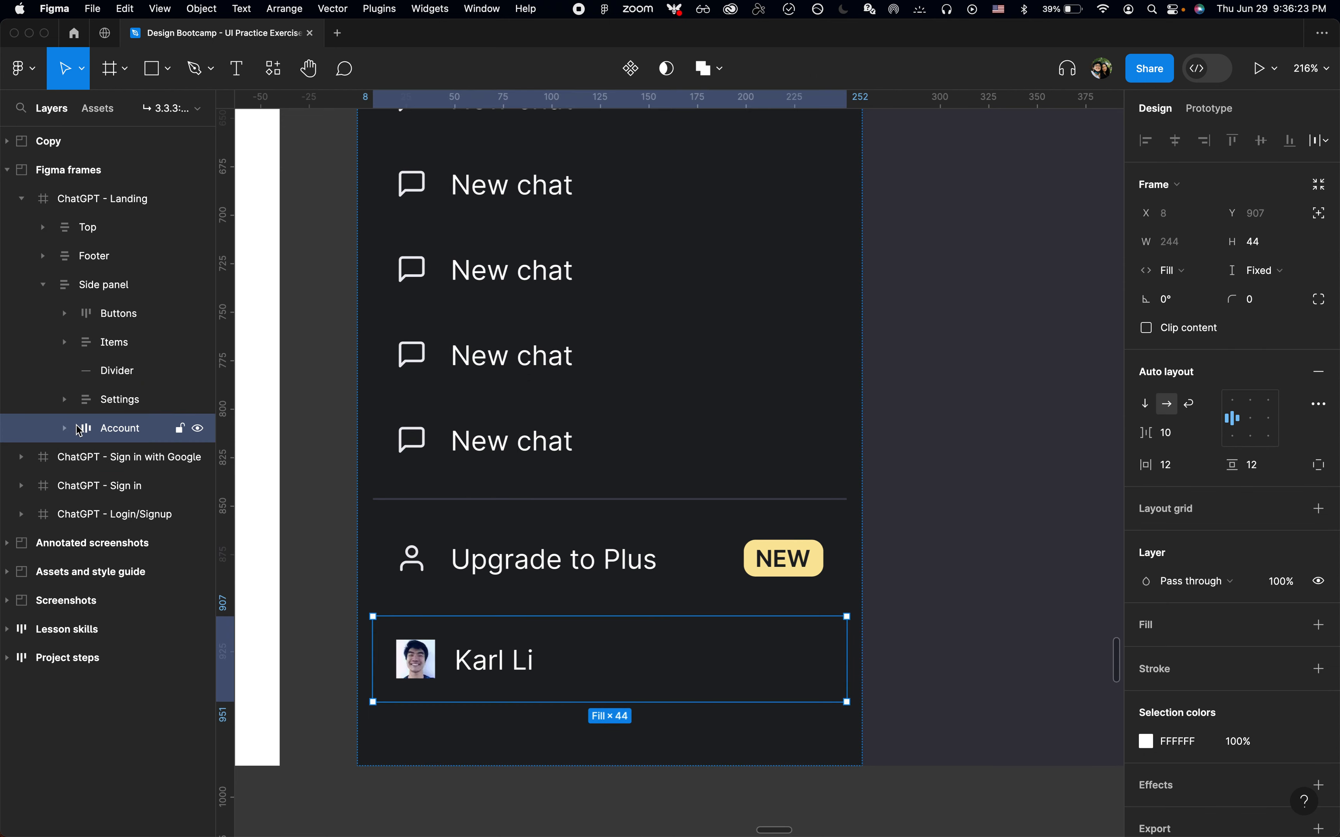
left_click(459, 591)
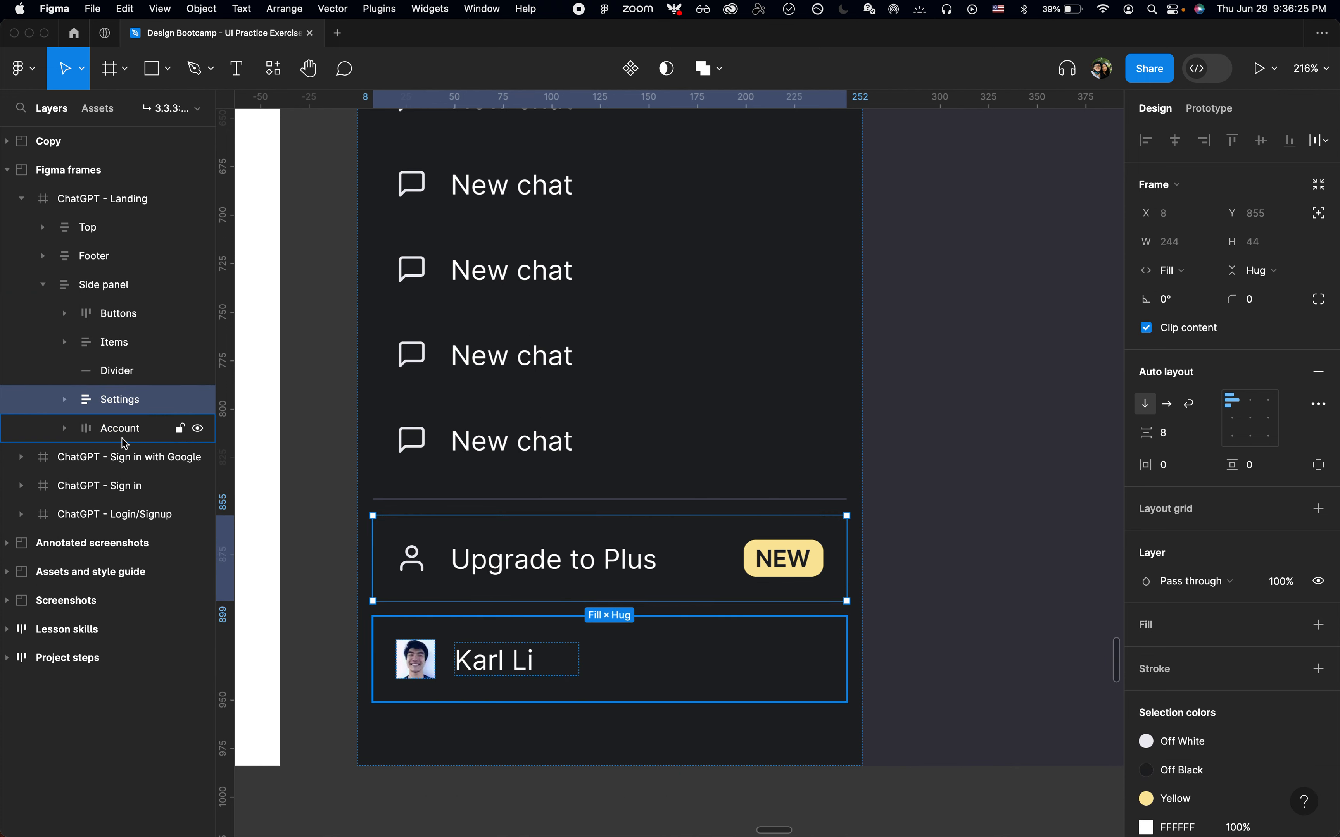
left_click(65, 400)
left_click_drag(127, 457, 136, 438)
Set the Settings section's spacing between items to 0
left_click(123, 405)
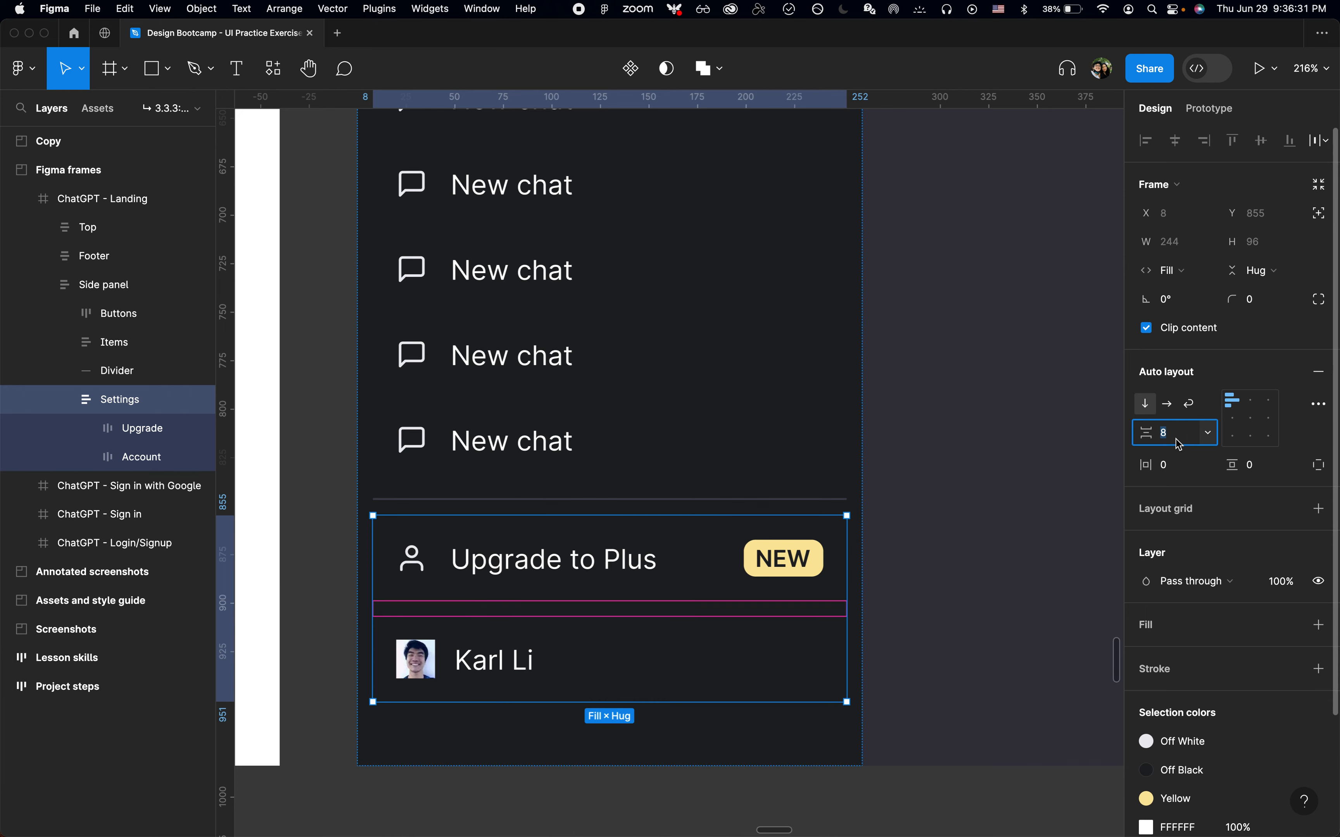
type("0")
key("Return")
Extend the chat Items list's height to 810 so it meets the divider
scroll(576, 685, "down", 5)
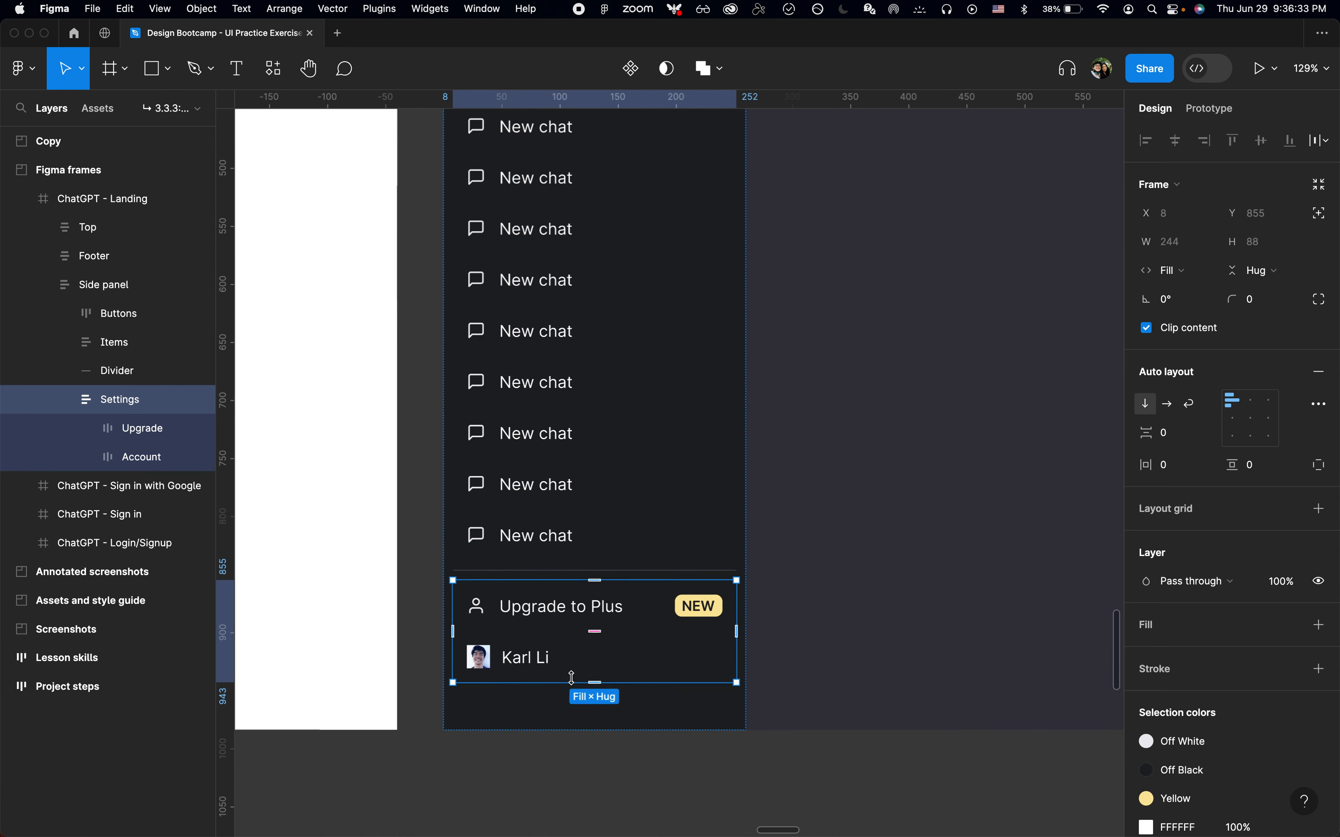
left_click(621, 560)
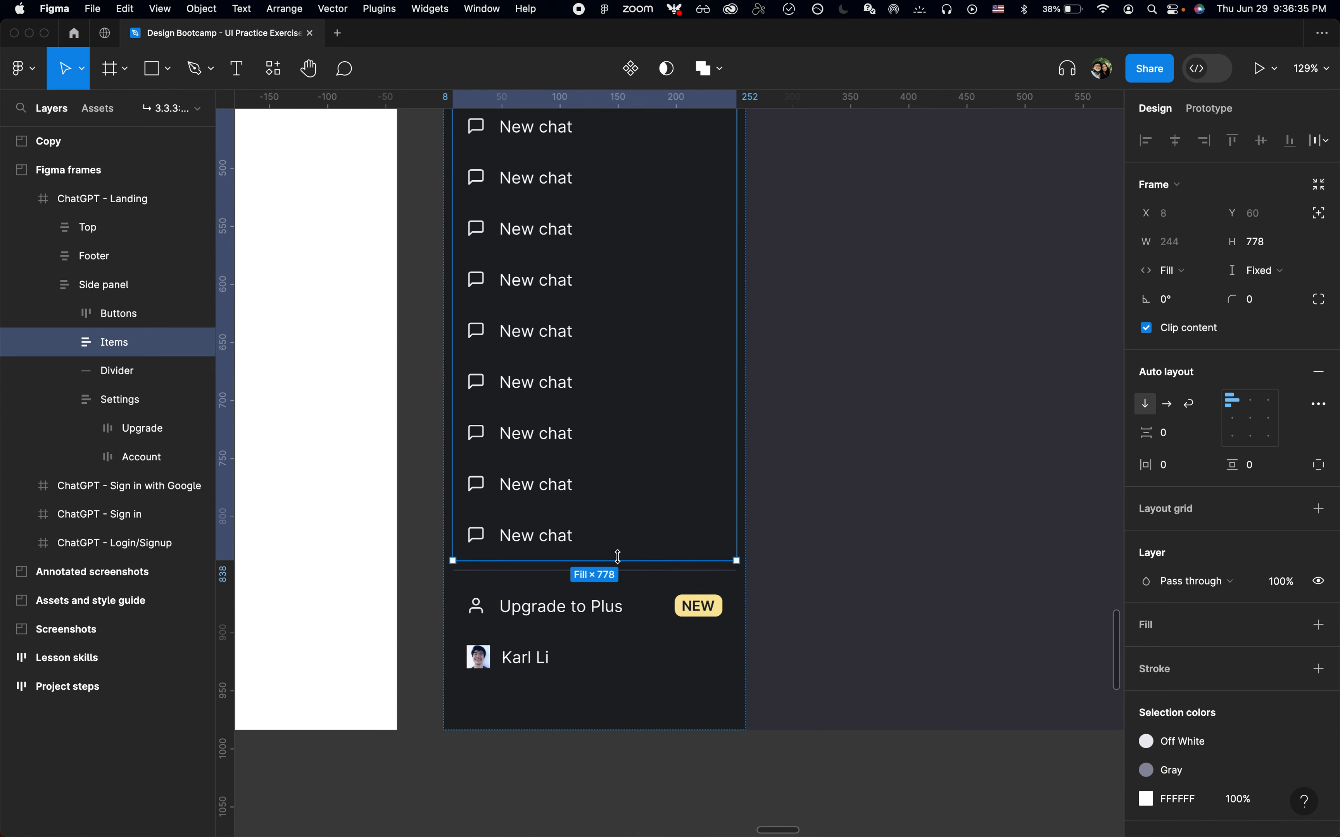
key("shift+super+Down")
key("shift+super+Down")
key("shift+super+Down")
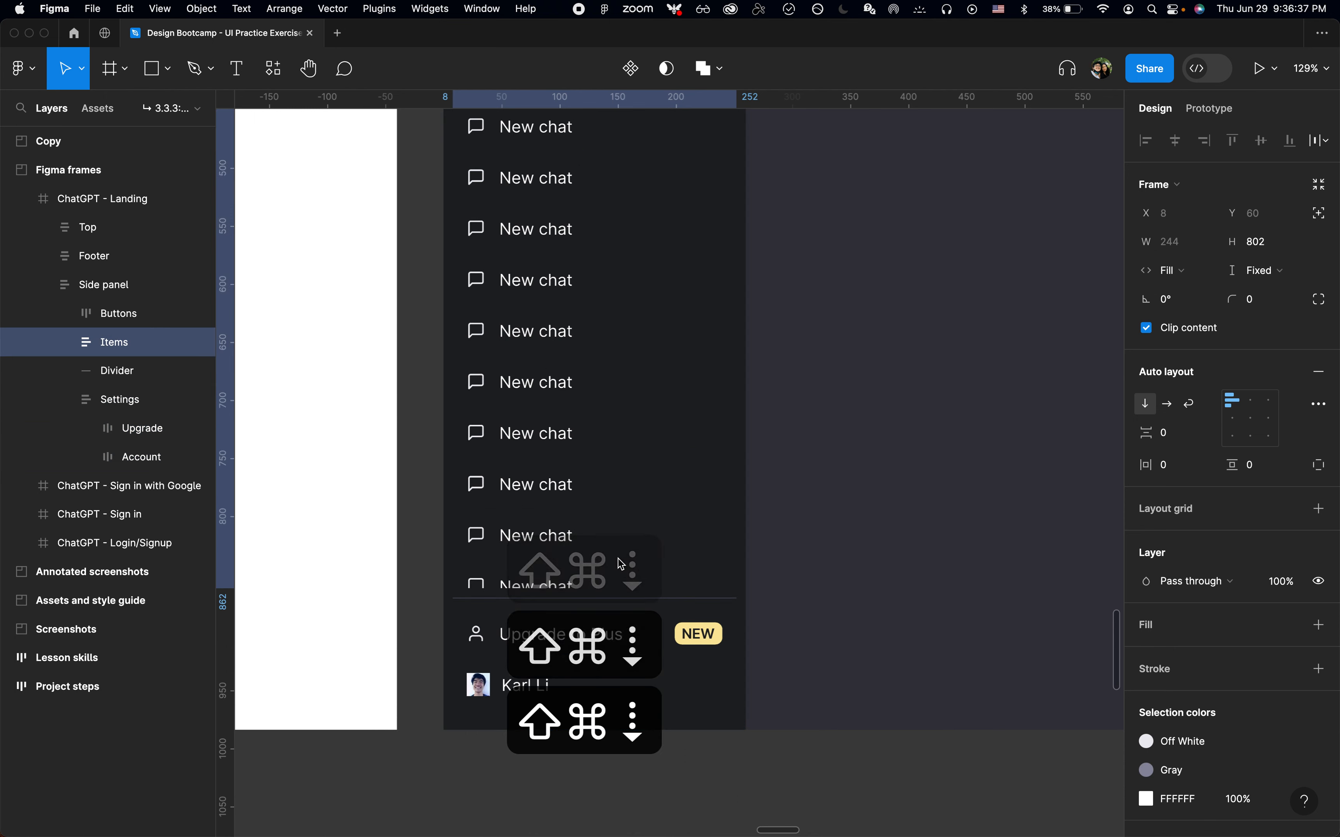
key("shift+super+Up")
key("shift+super+Down")
key("shift+super+Down")
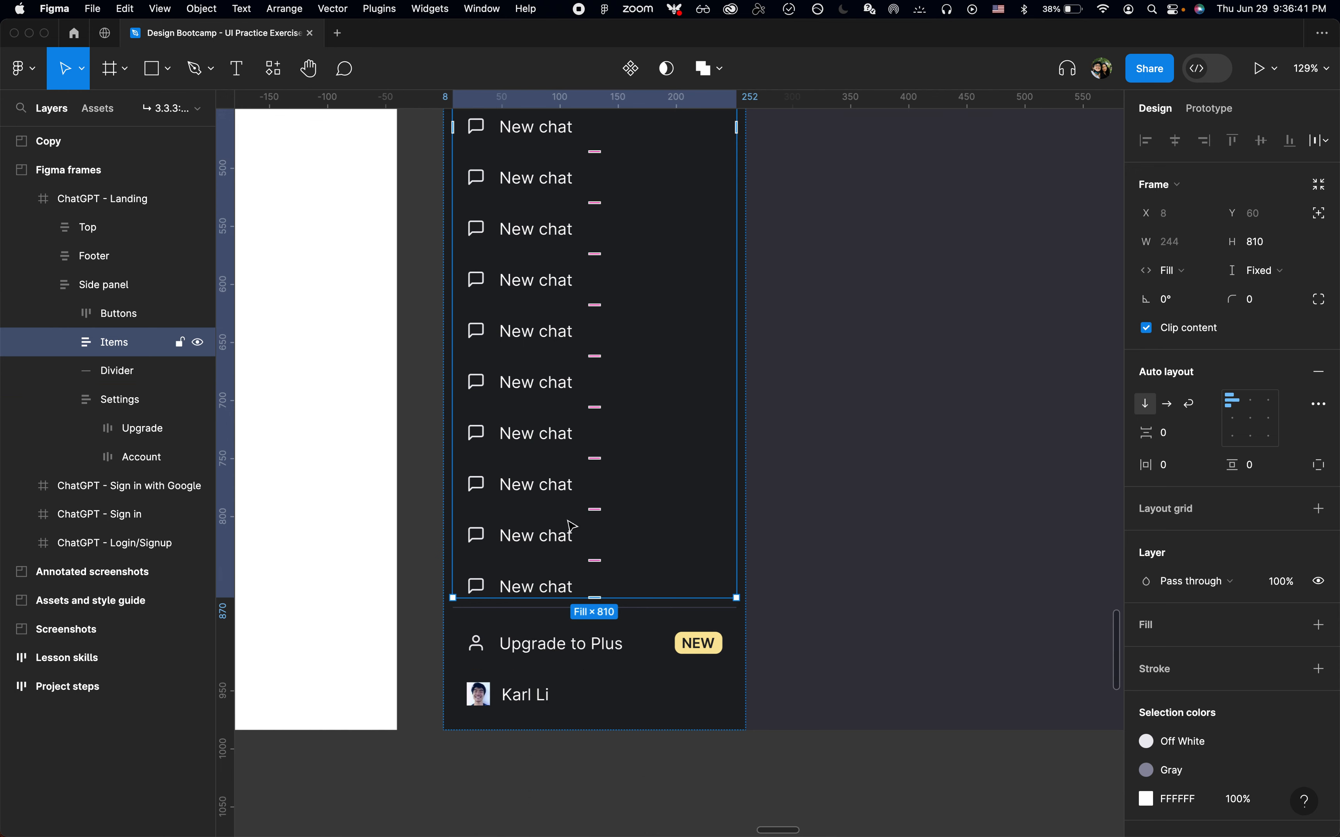
Check the spacing between the chat list, divider and Settings section
key("shift+2")
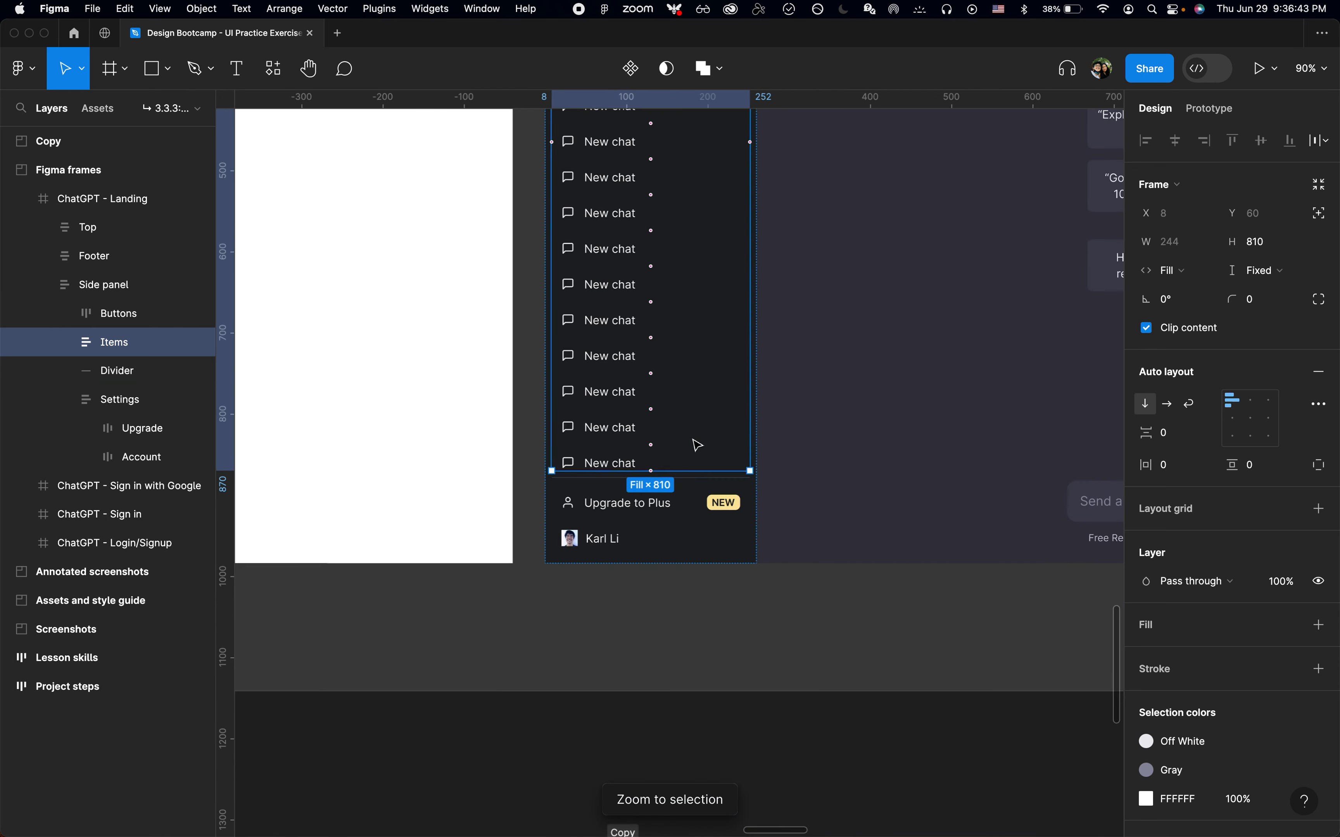
left_click(690, 517)
key("shift+2")
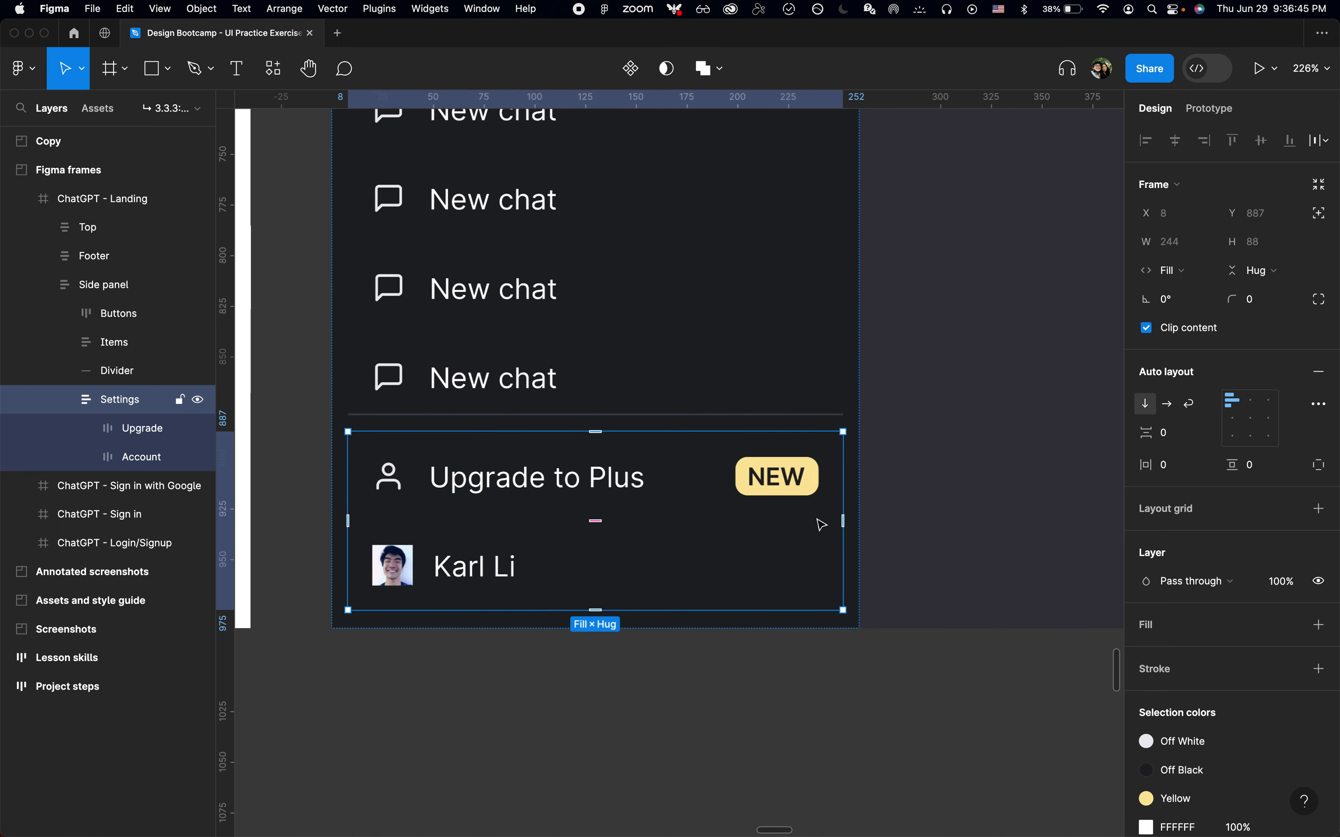
key("alt")
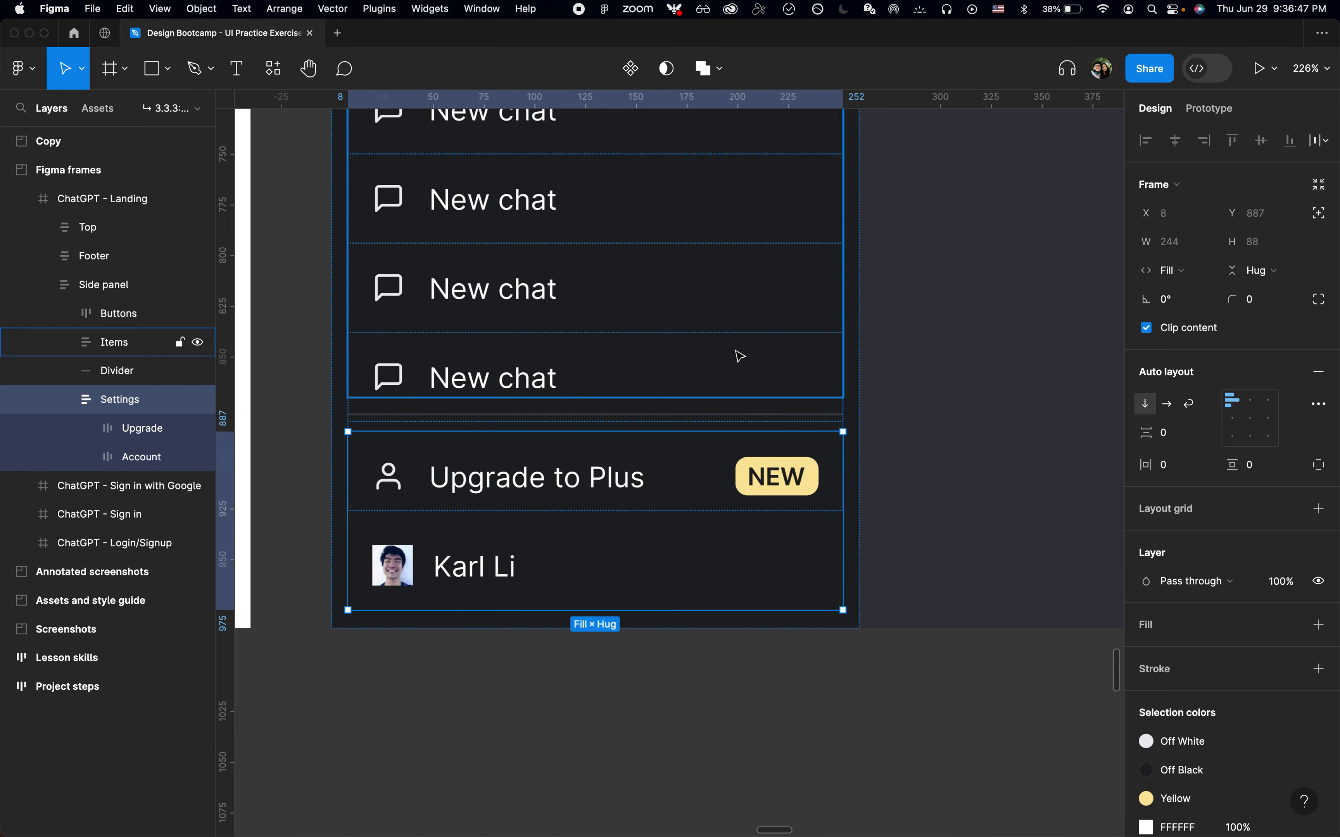
left_click(740, 356)
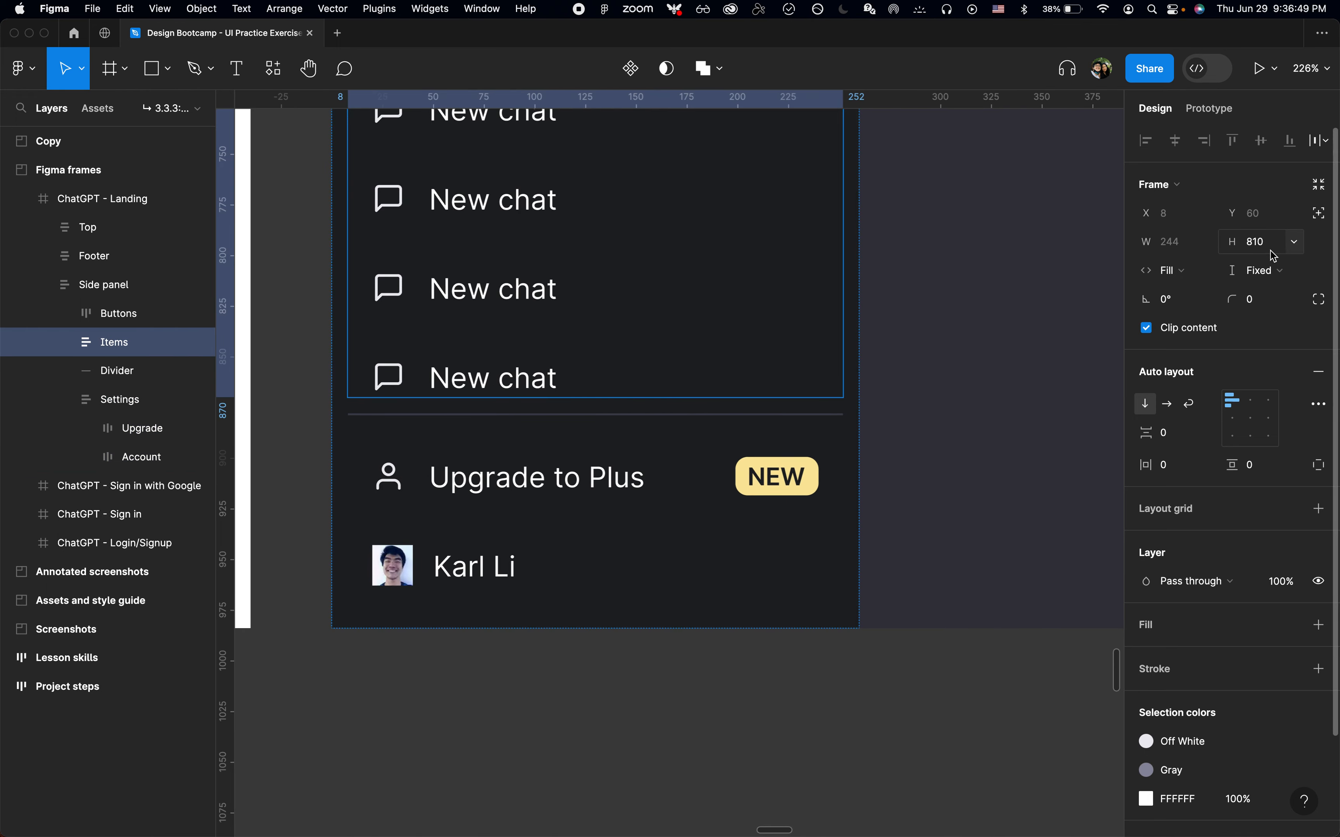
left_click(806, 511)
key("alt")
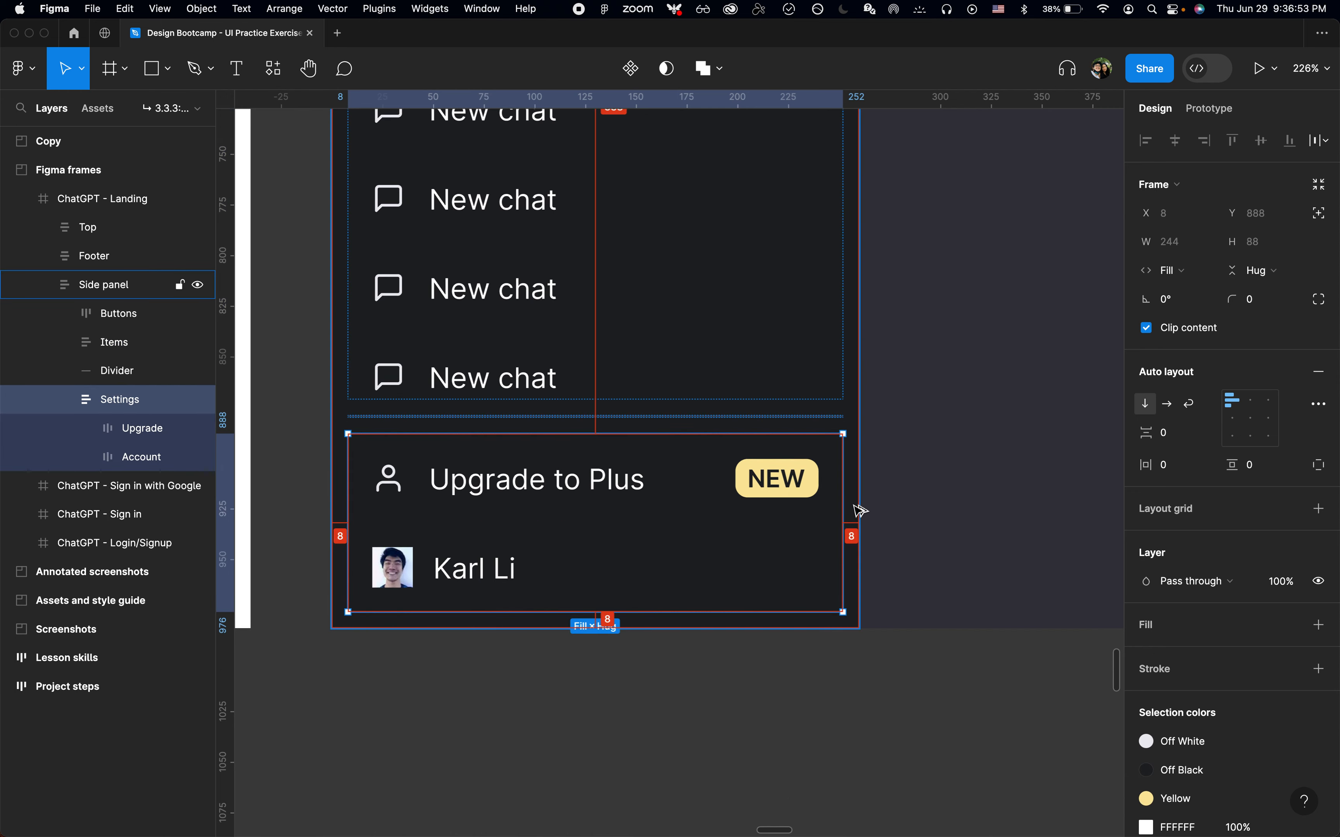
Switch to the browser and inspect the live ChatGPT side panel's spacing in developer tools
key("super+Tab")
key("super+shift+c")
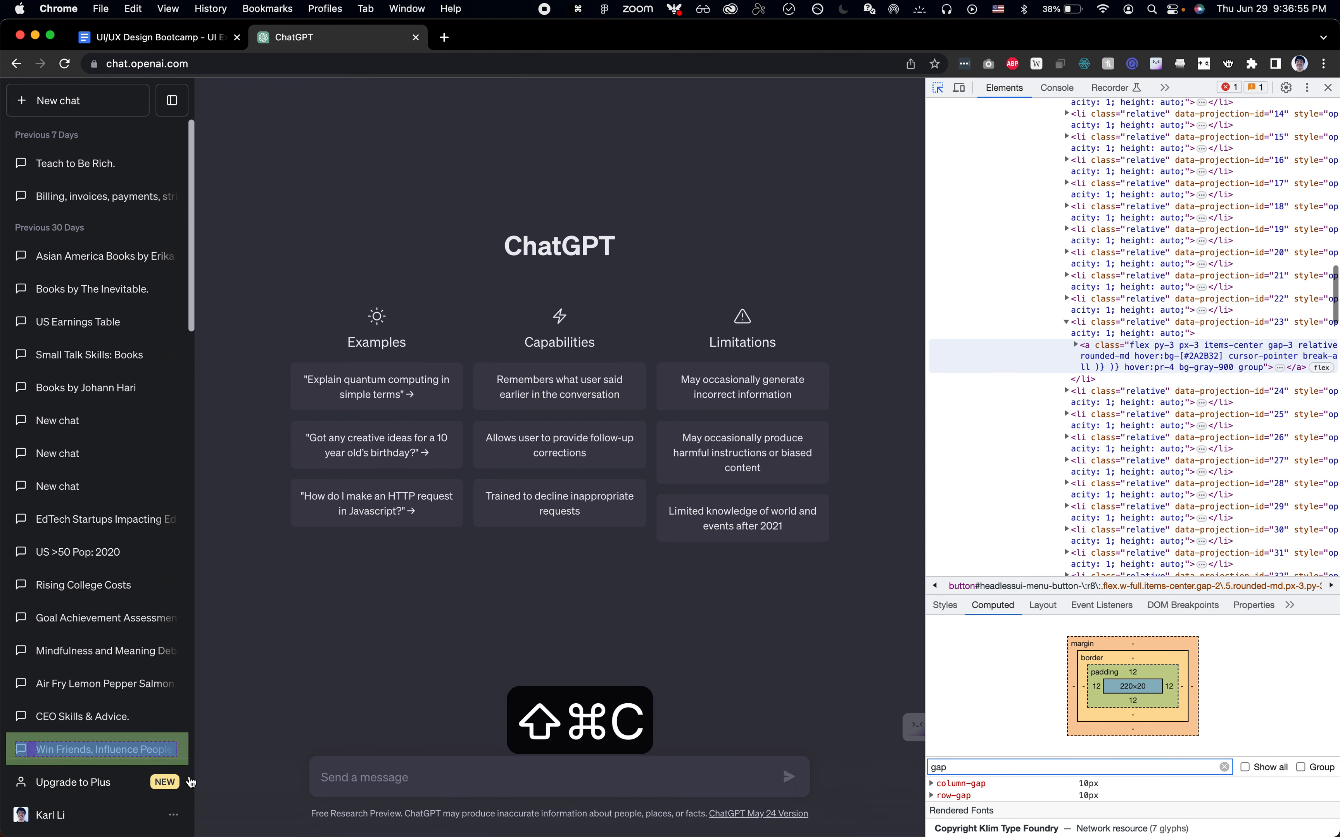
left_click(194, 787)
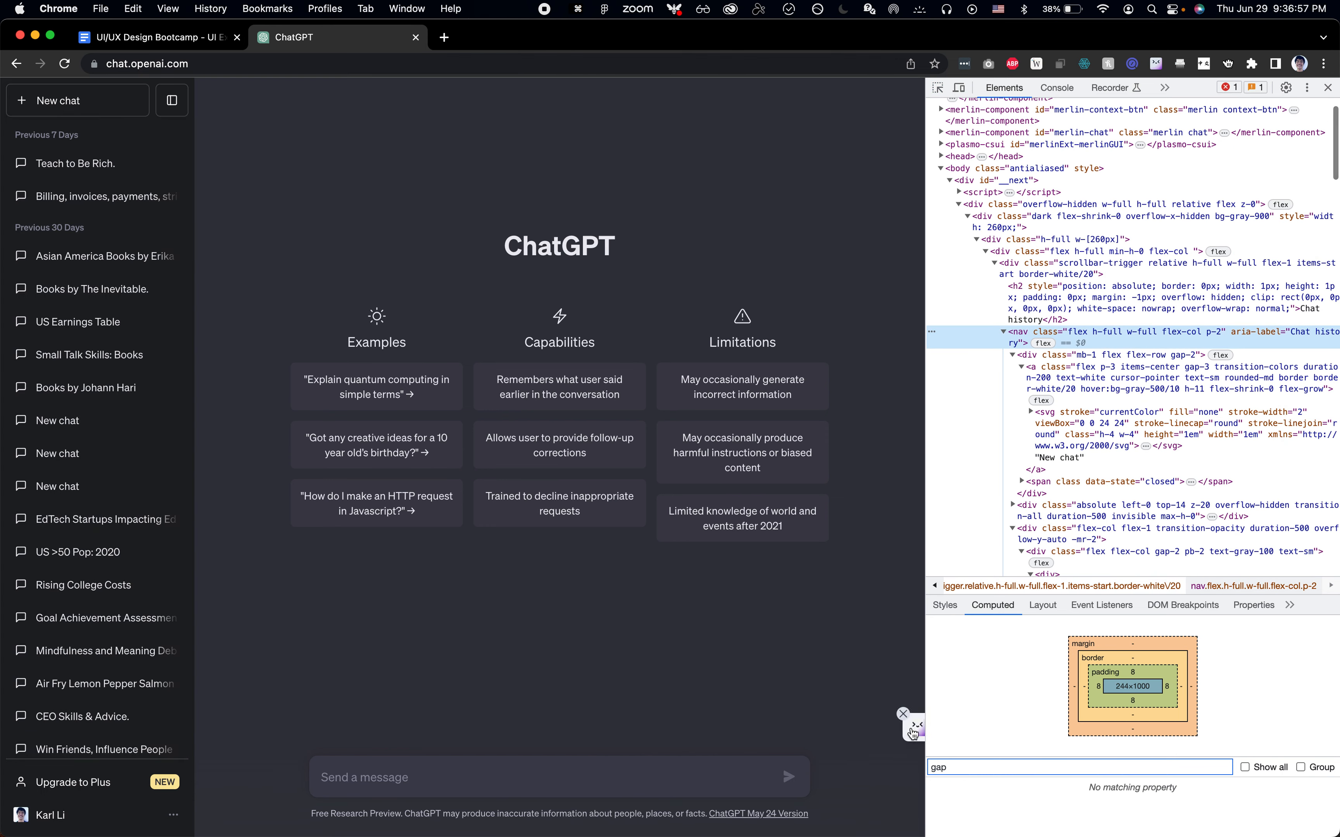
key("super+Tab")
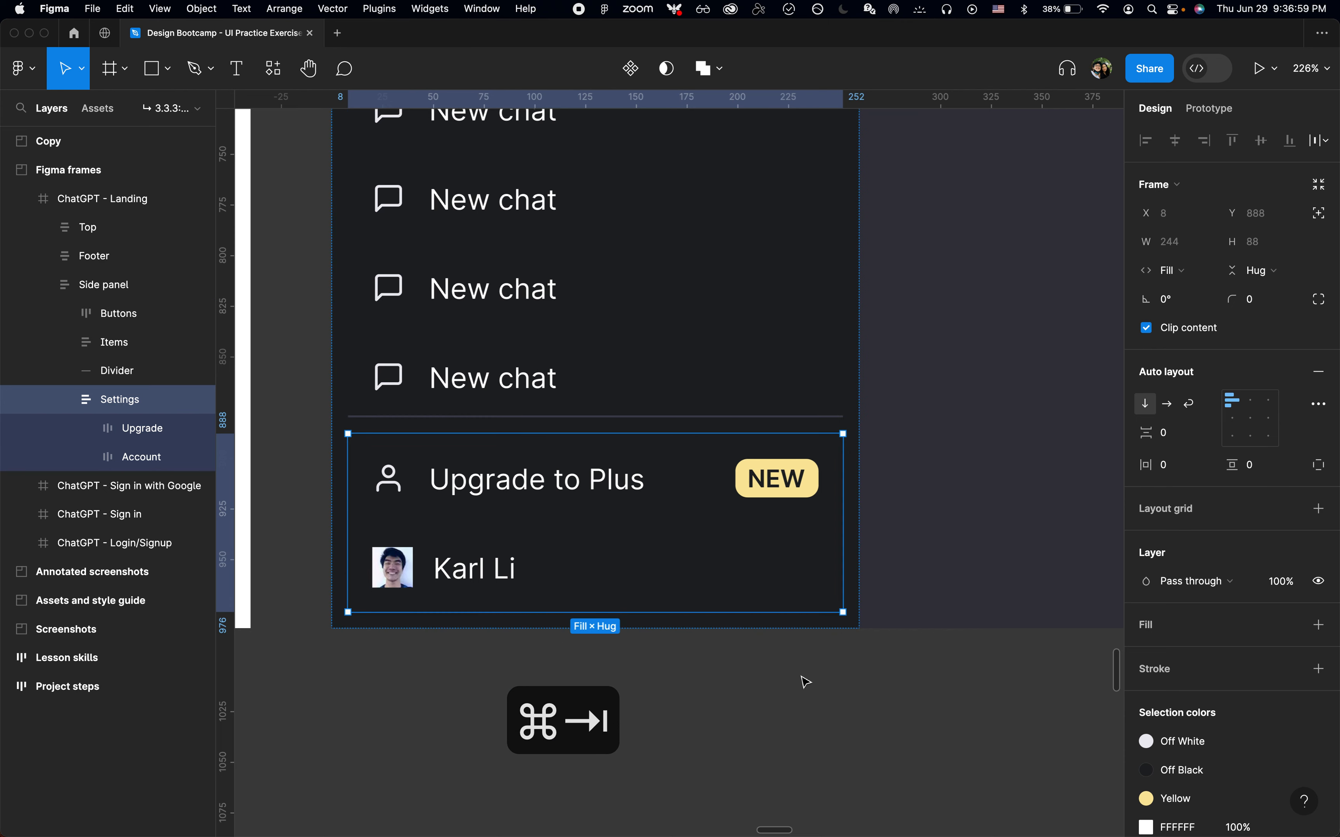
Set the account name text's width to hug its contents
double_click(484, 569)
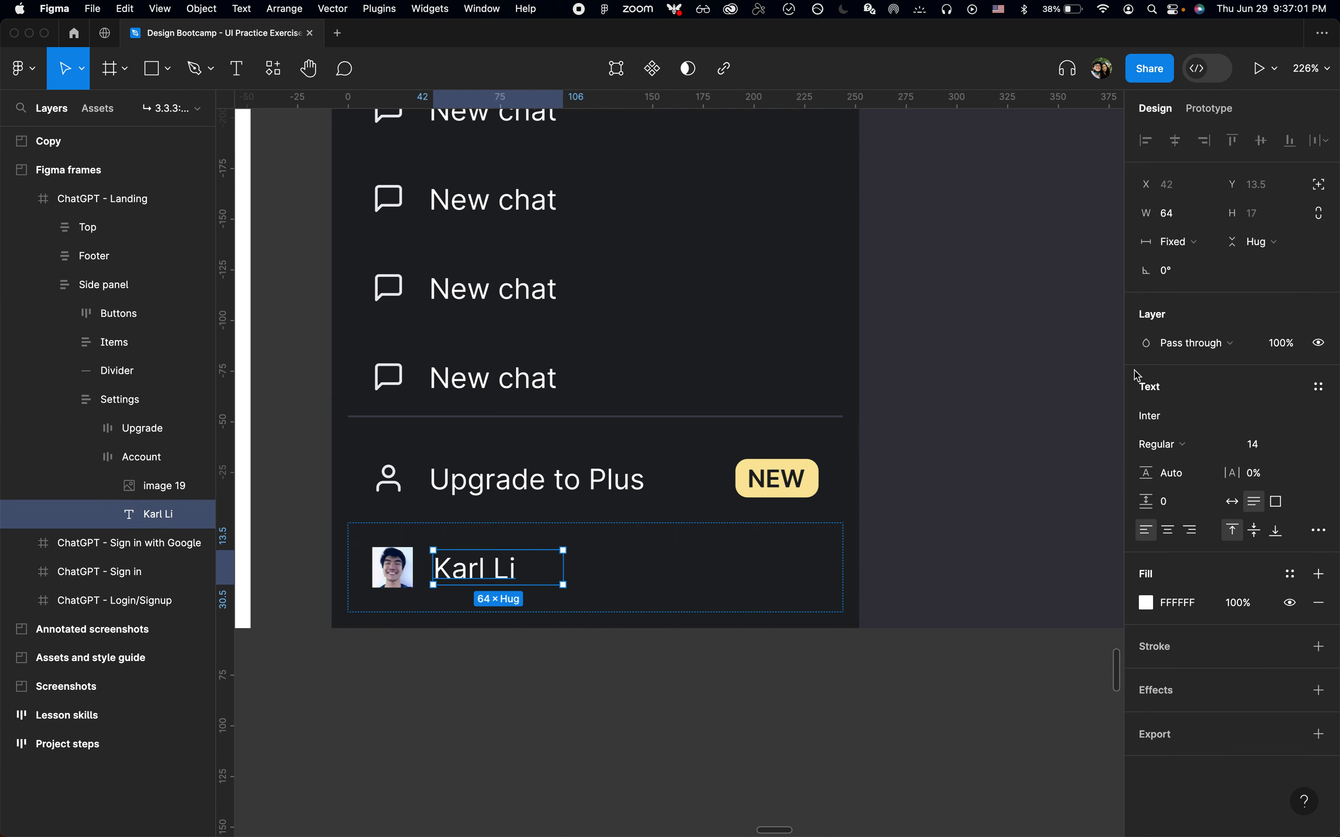
left_click(1186, 251)
key("Down")
key("Return")
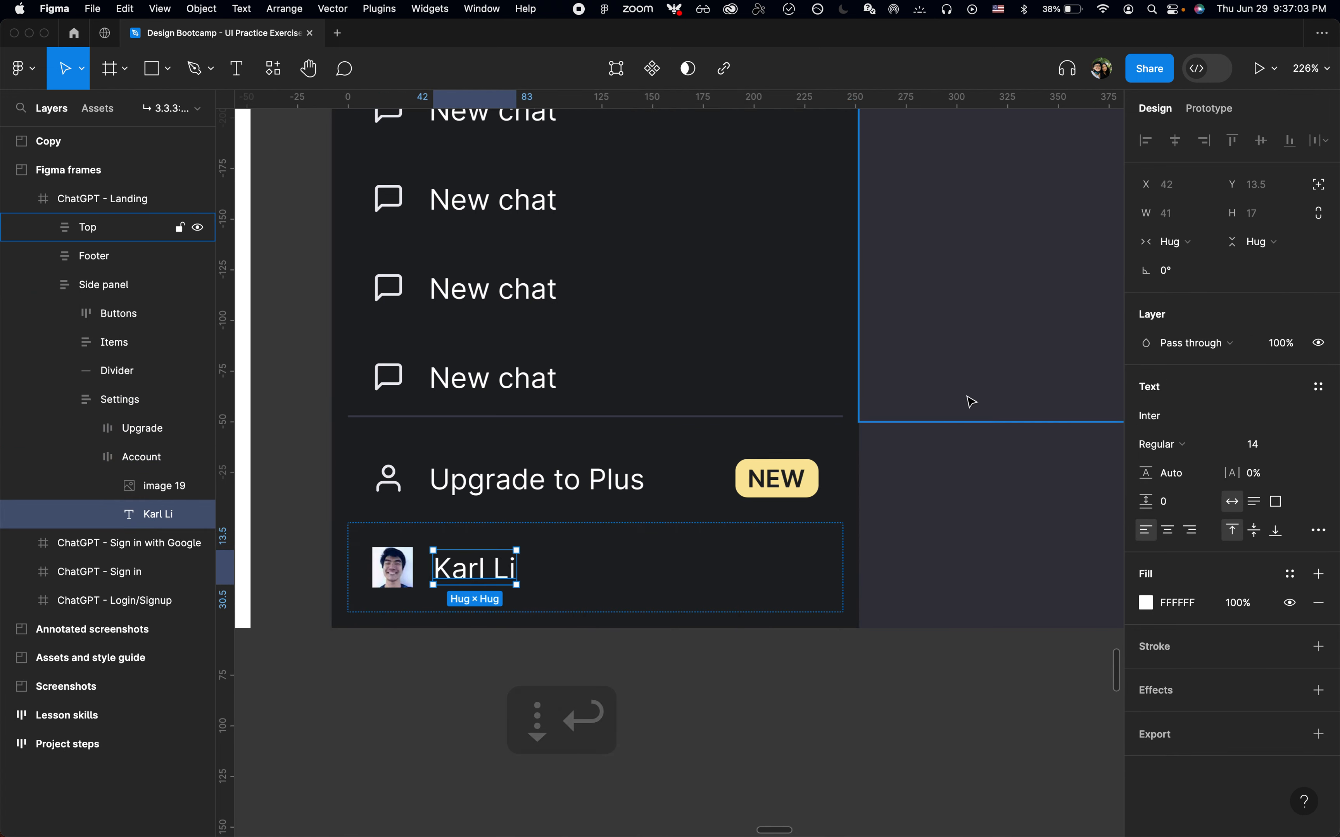
Insert a ChatGPT Icons instance into the account item and switch its icon to Overflow
key("shift+i")
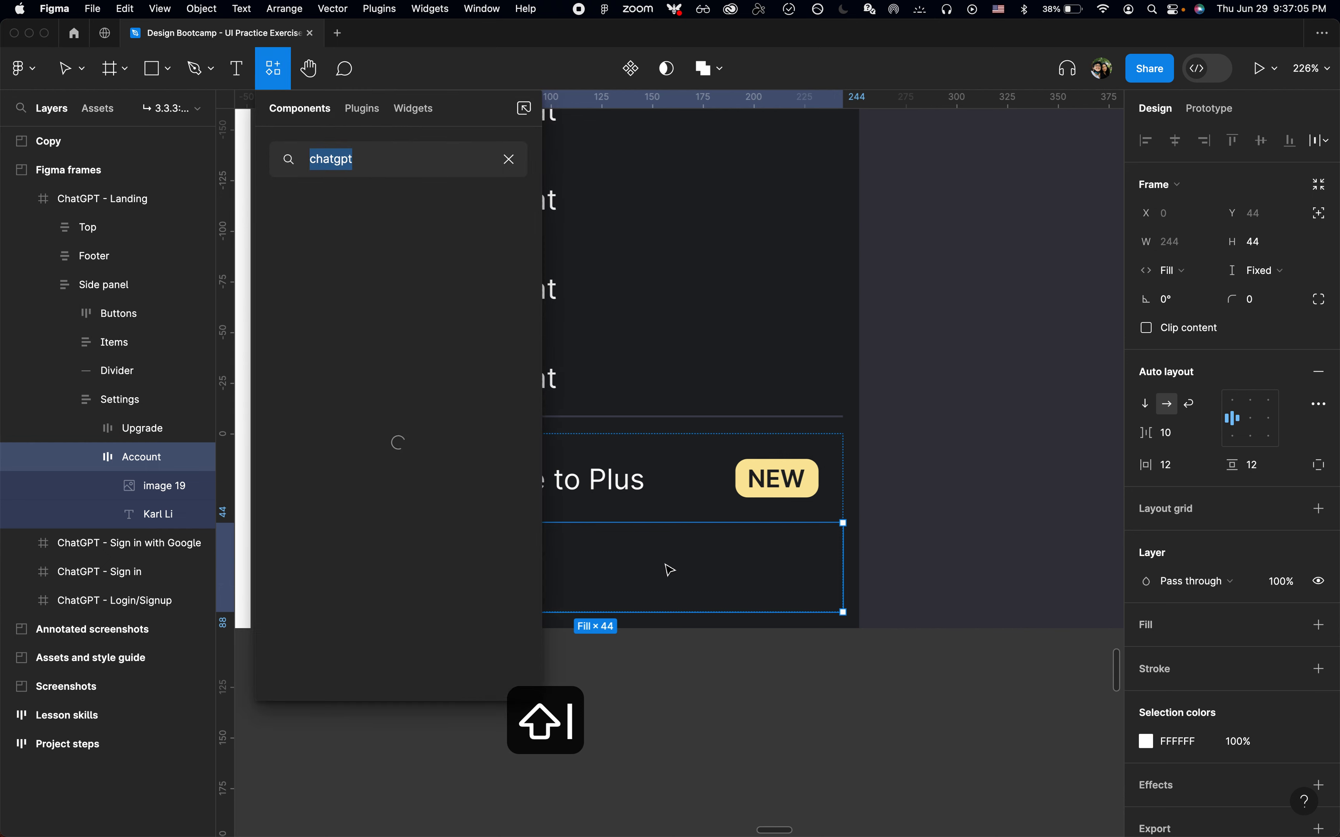
key("Return")
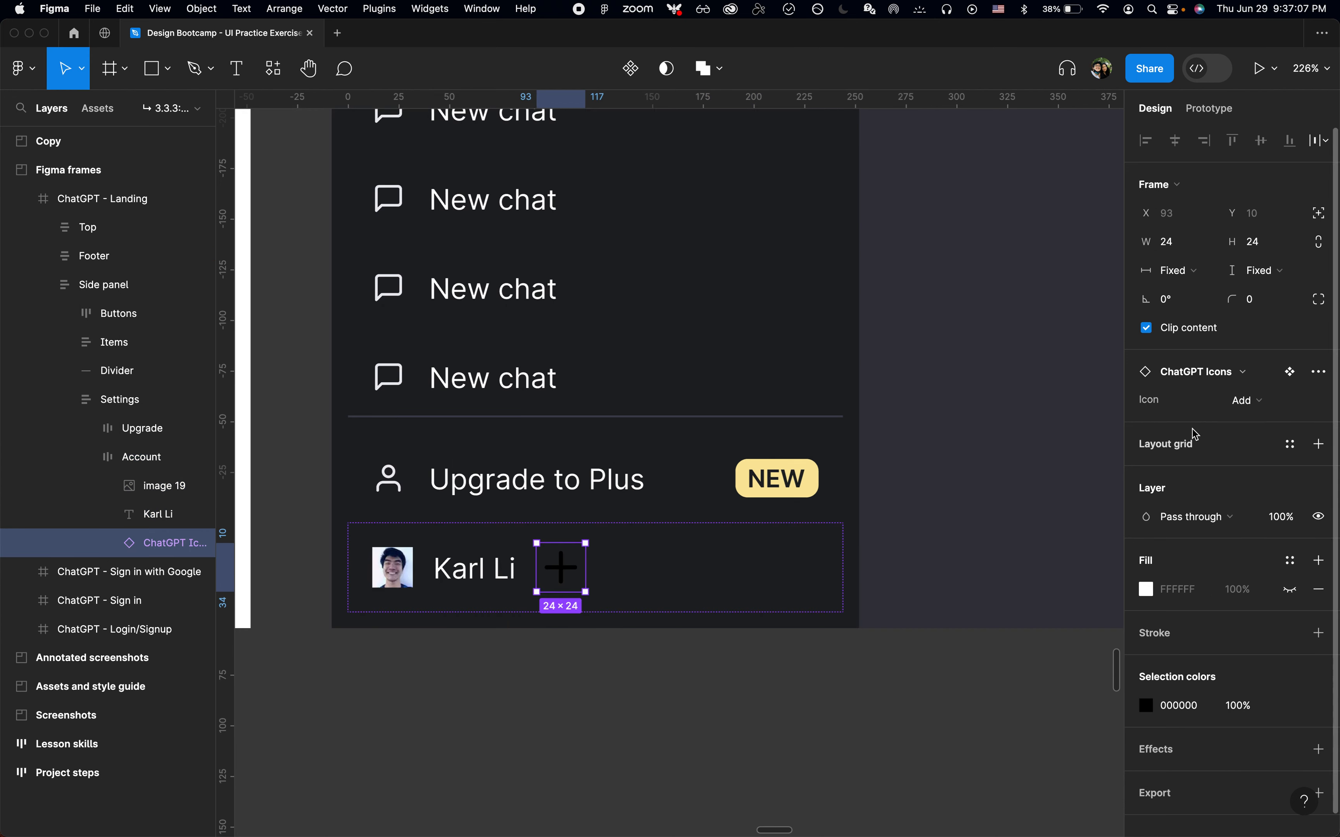
left_click(1255, 406)
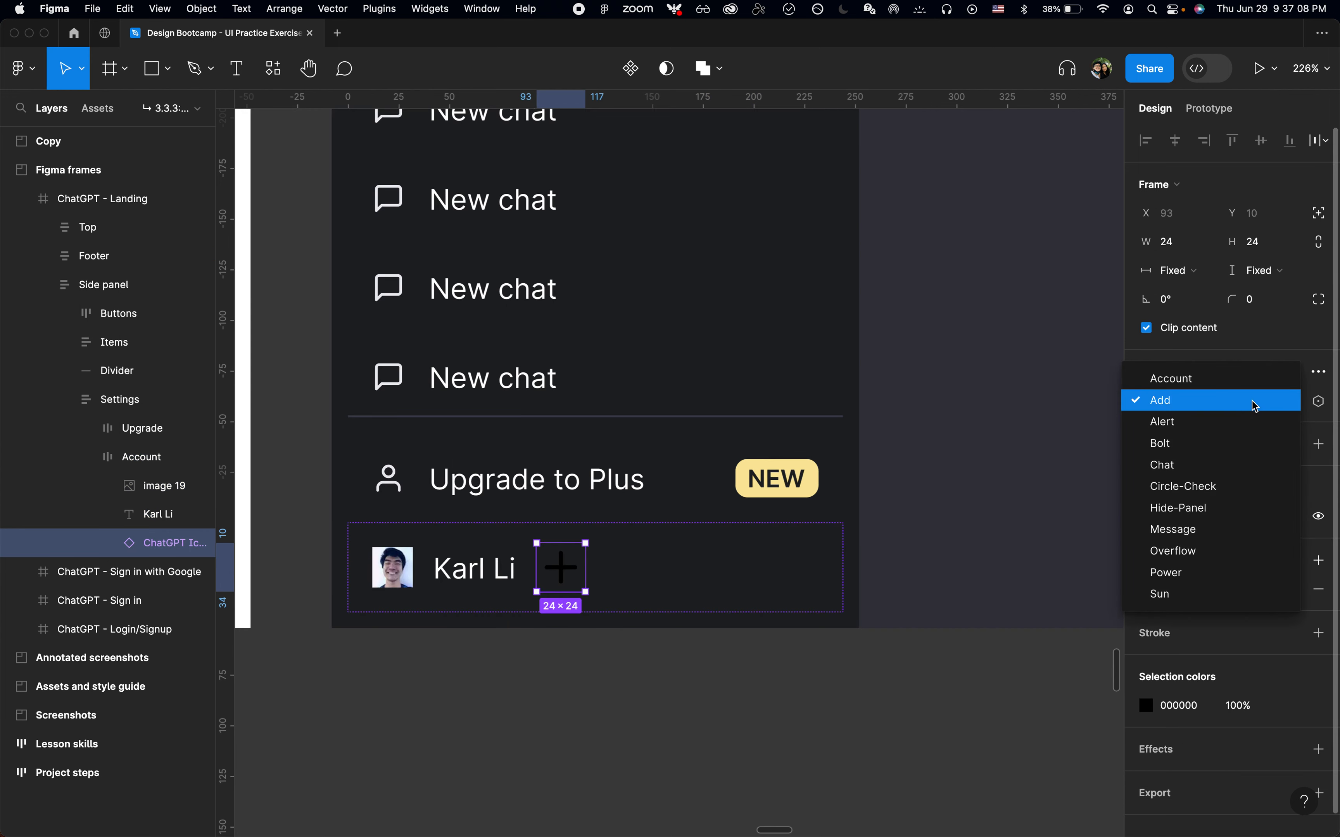
left_click(1203, 551)
Inspect the live ChatGPT account row in the browser's developer tools
key("super+Tab")
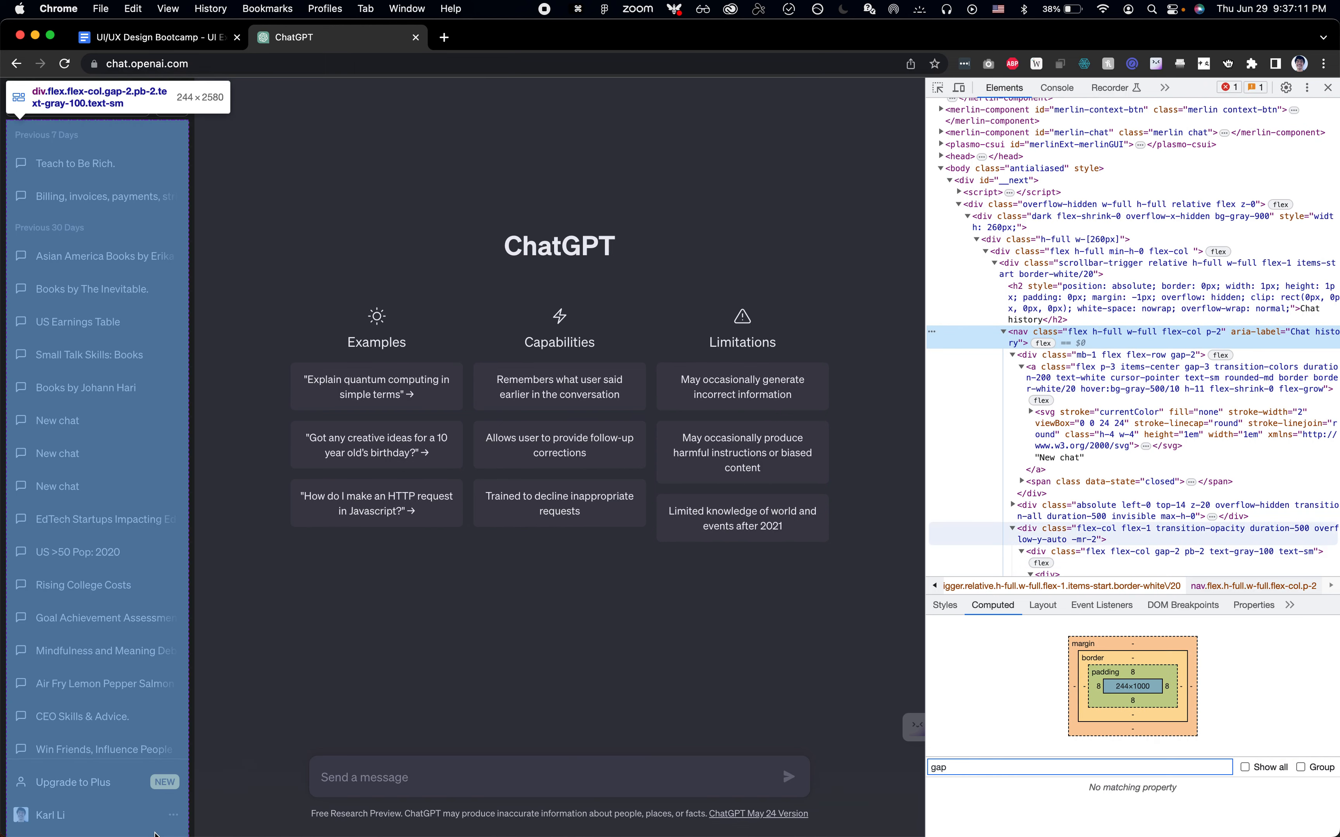
key("super+shift+c")
key("super+Tab")
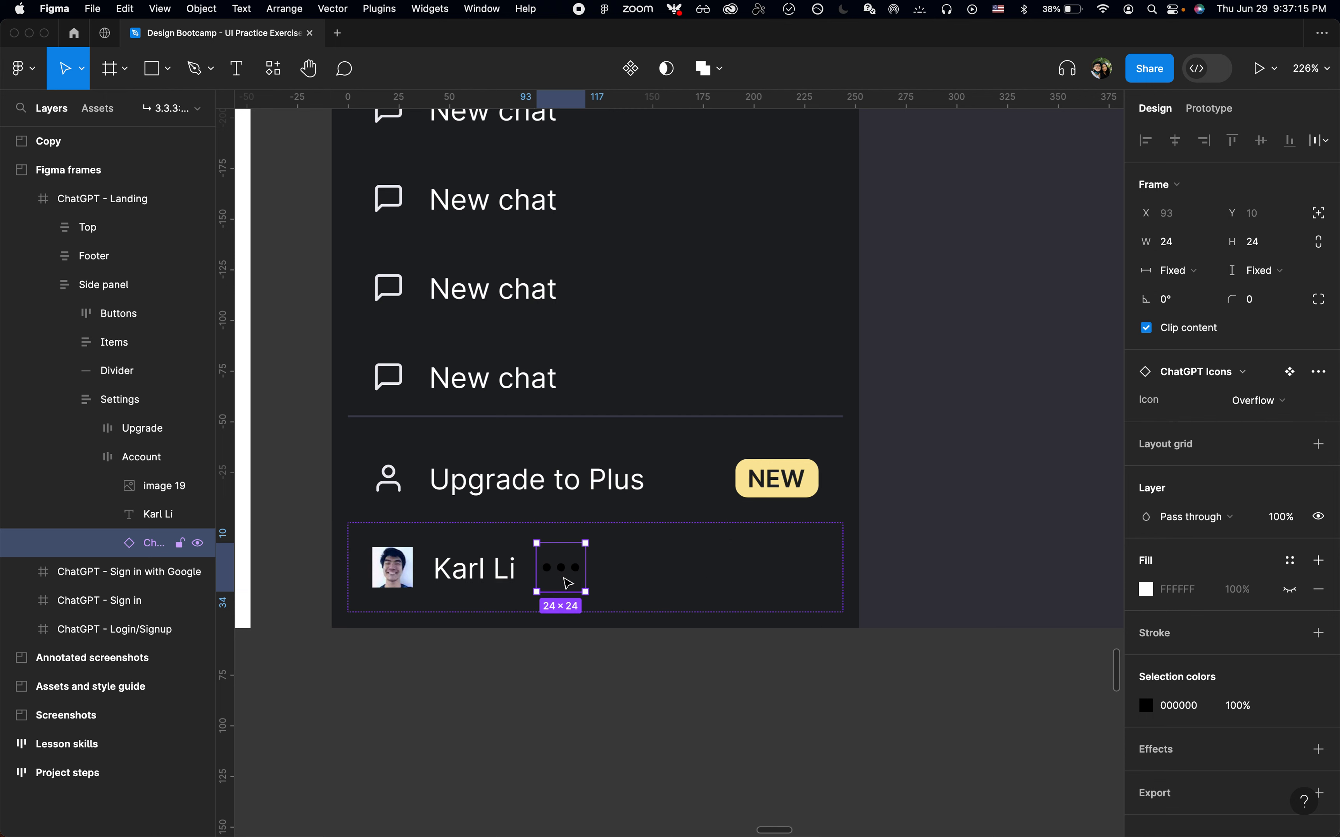
Apply the Off White color style to the overflow icon
left_click(1292, 704)
scroll(986, 797, "down", 2)
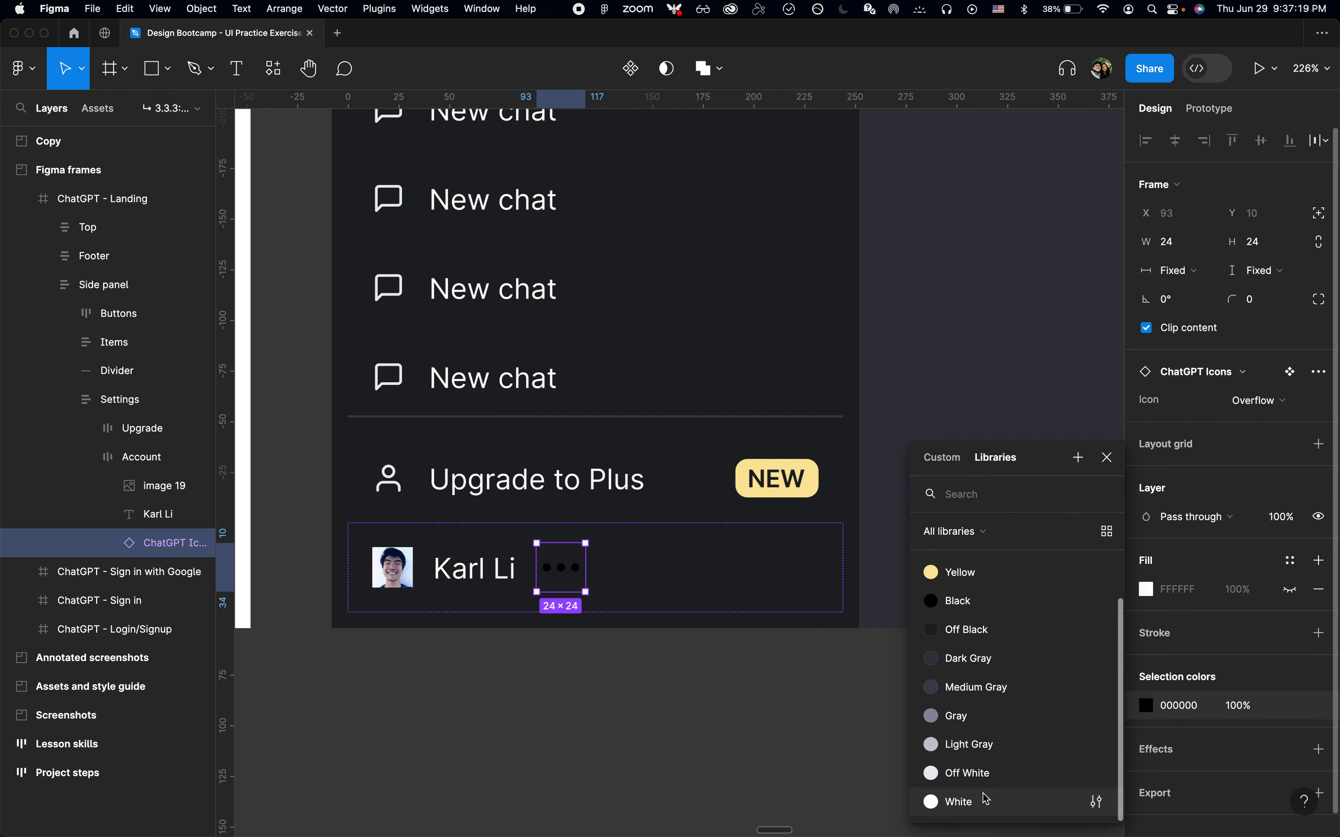
left_click(991, 773)
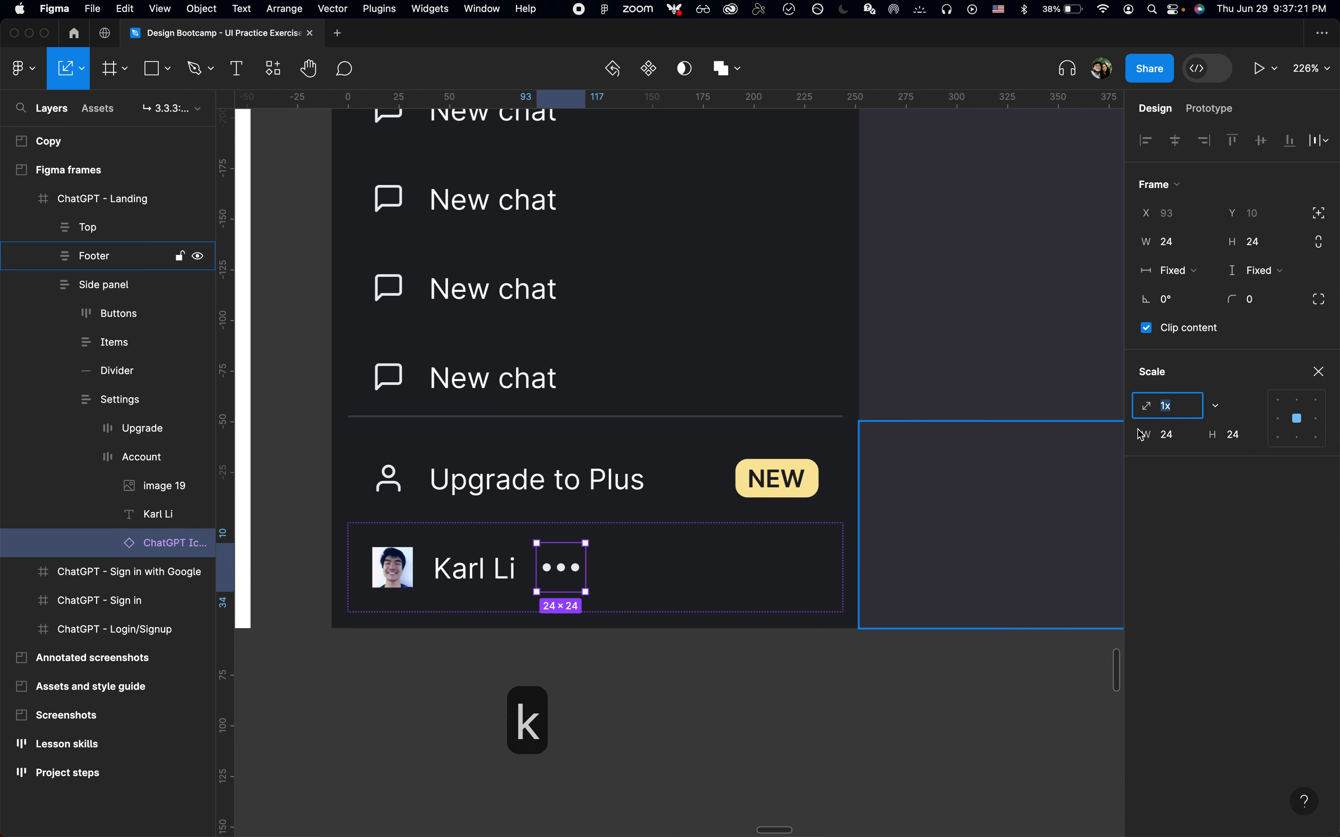
Scale the overflow icon down to 16 × 16
left_click(1181, 438)
type("16")
key("Return")
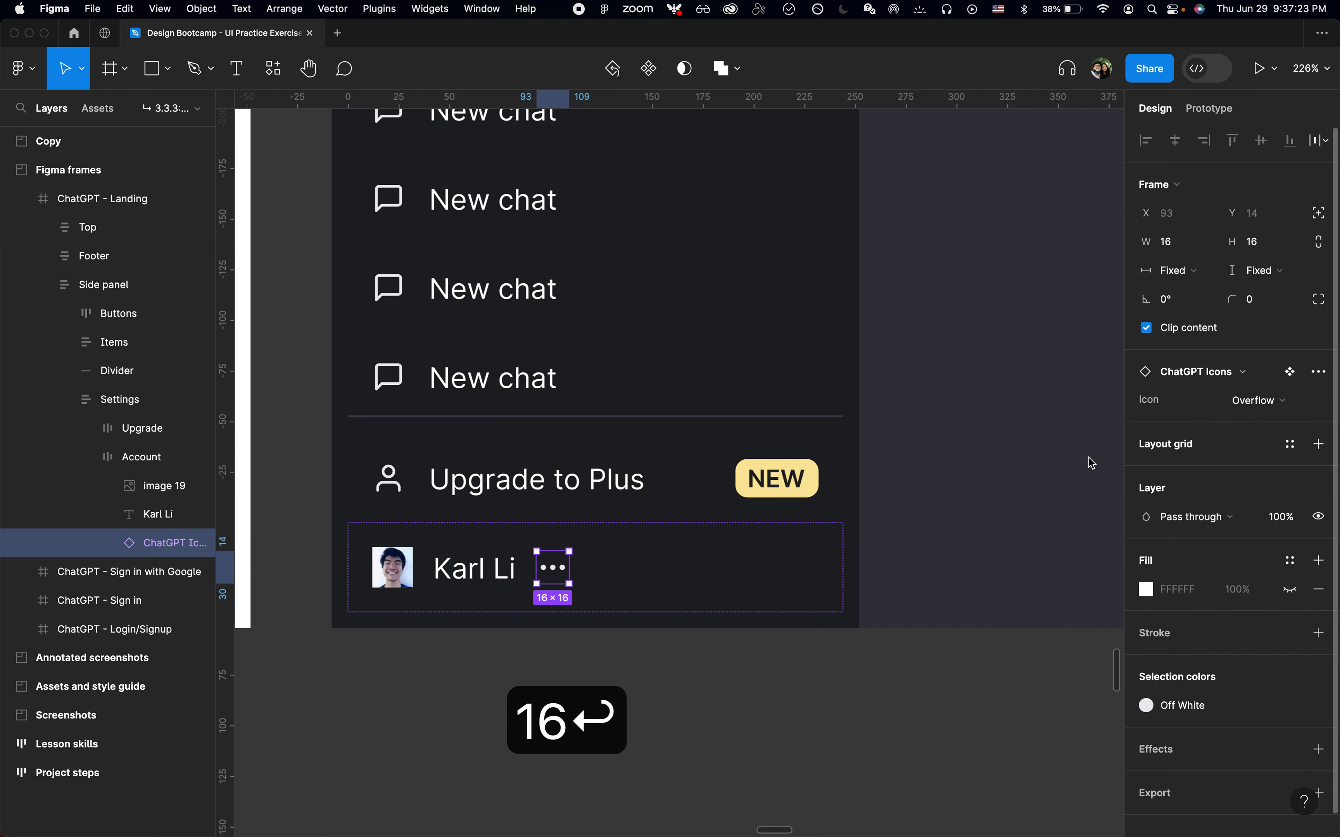
Rename the avatar image layer to "Profile"
left_click(795, 560)
left_click(165, 494)
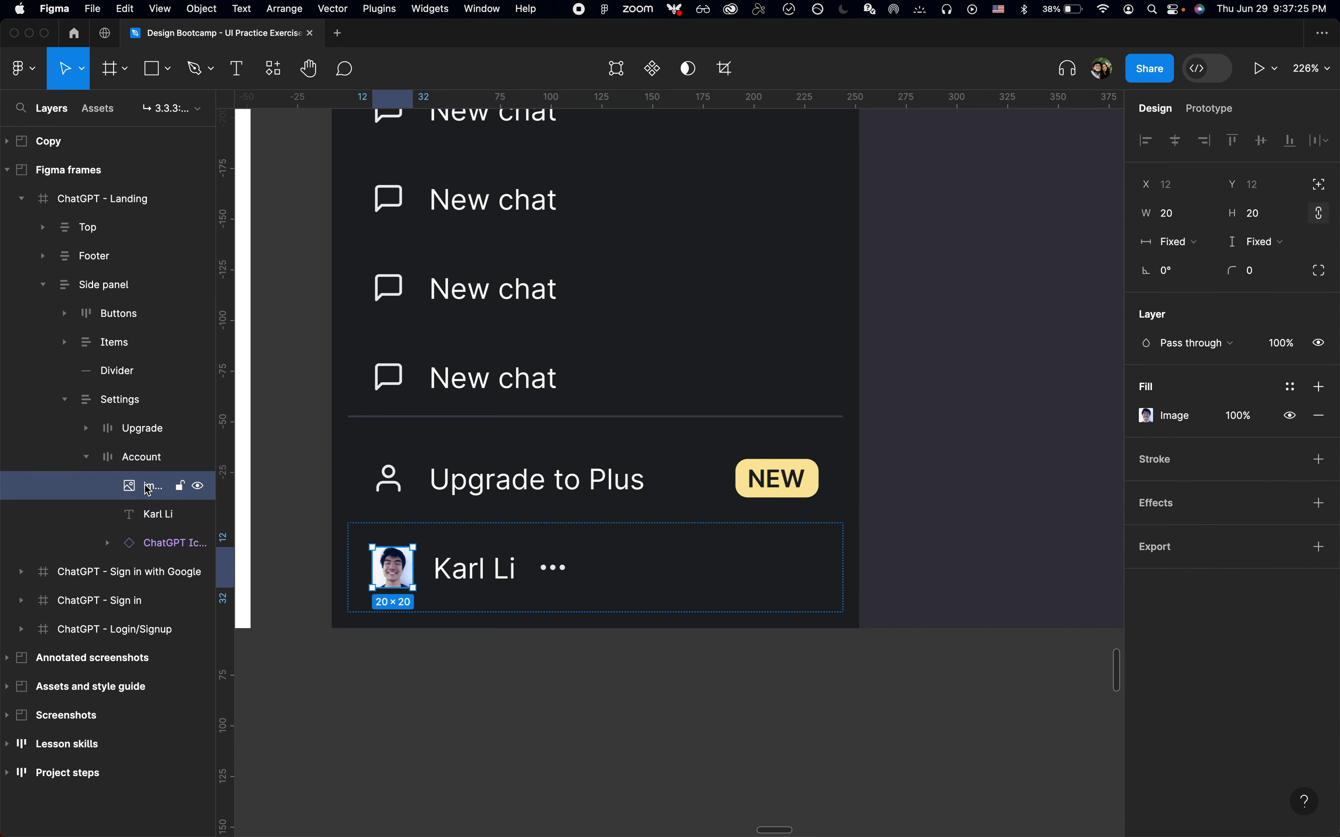
key("super+r")
type("Pro")
key("BackSpace")
type("rofile")
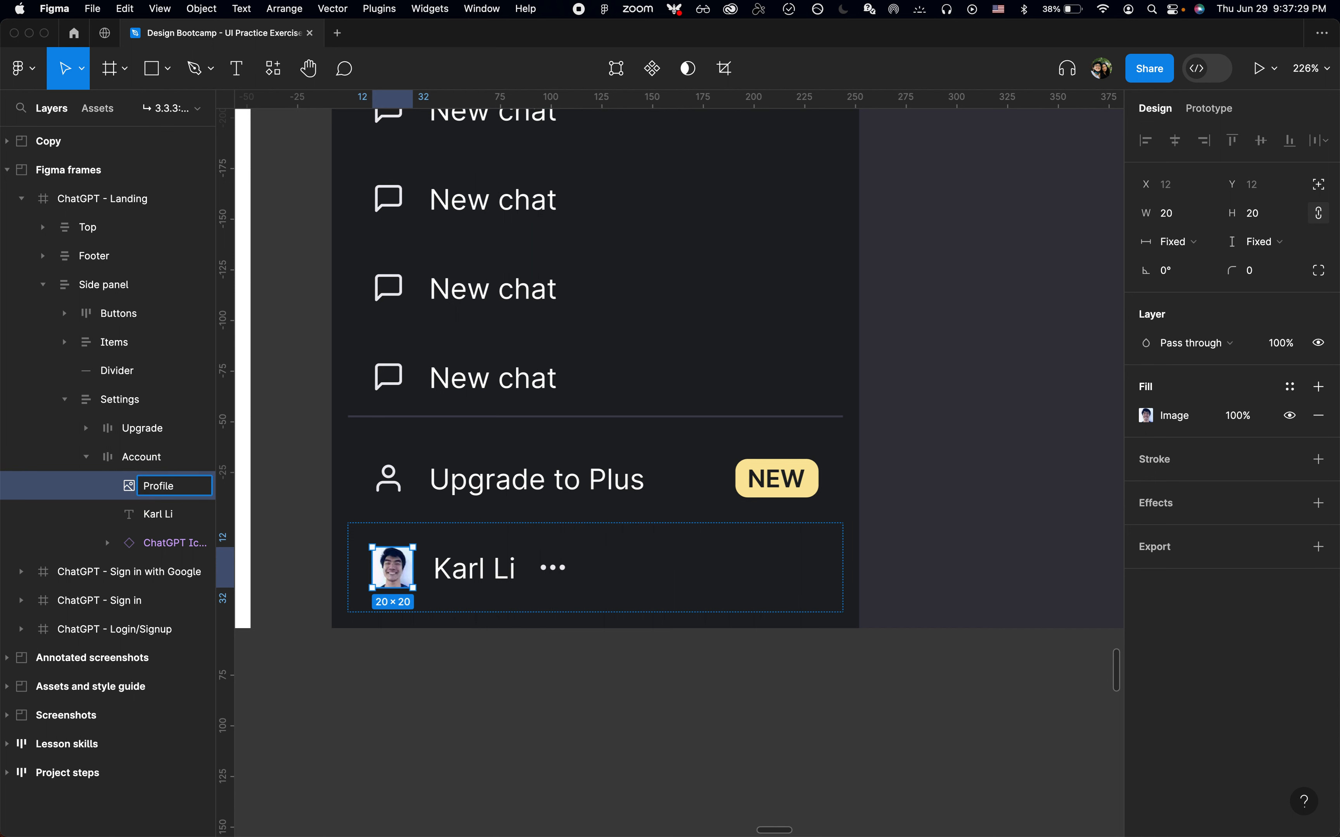
key("BackSpace")
key("Return")
Wrap the avatar and name in an auto layout frame named "Profile + Name"
left_click(138, 521, "shift")
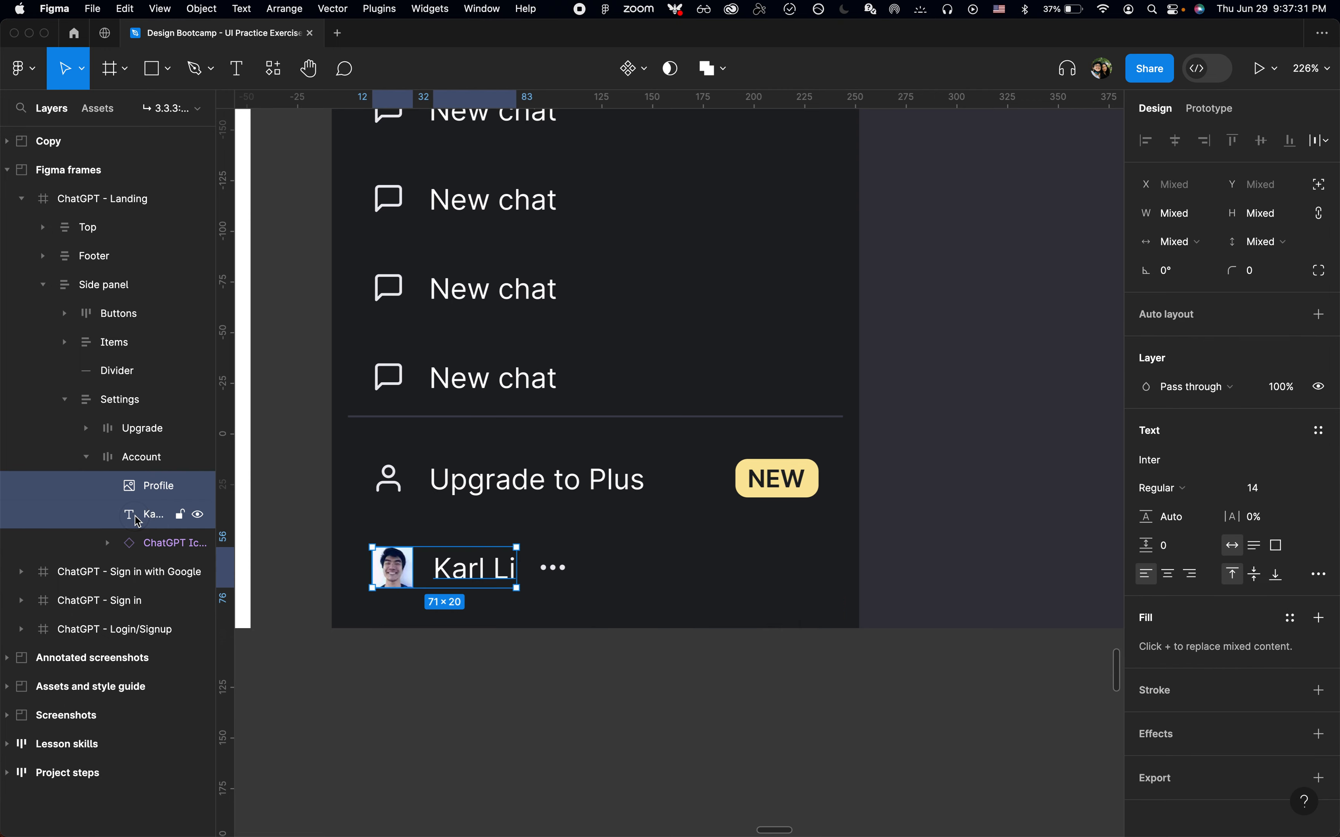
scroll(468, 589, "up", 5)
key("shift+a")
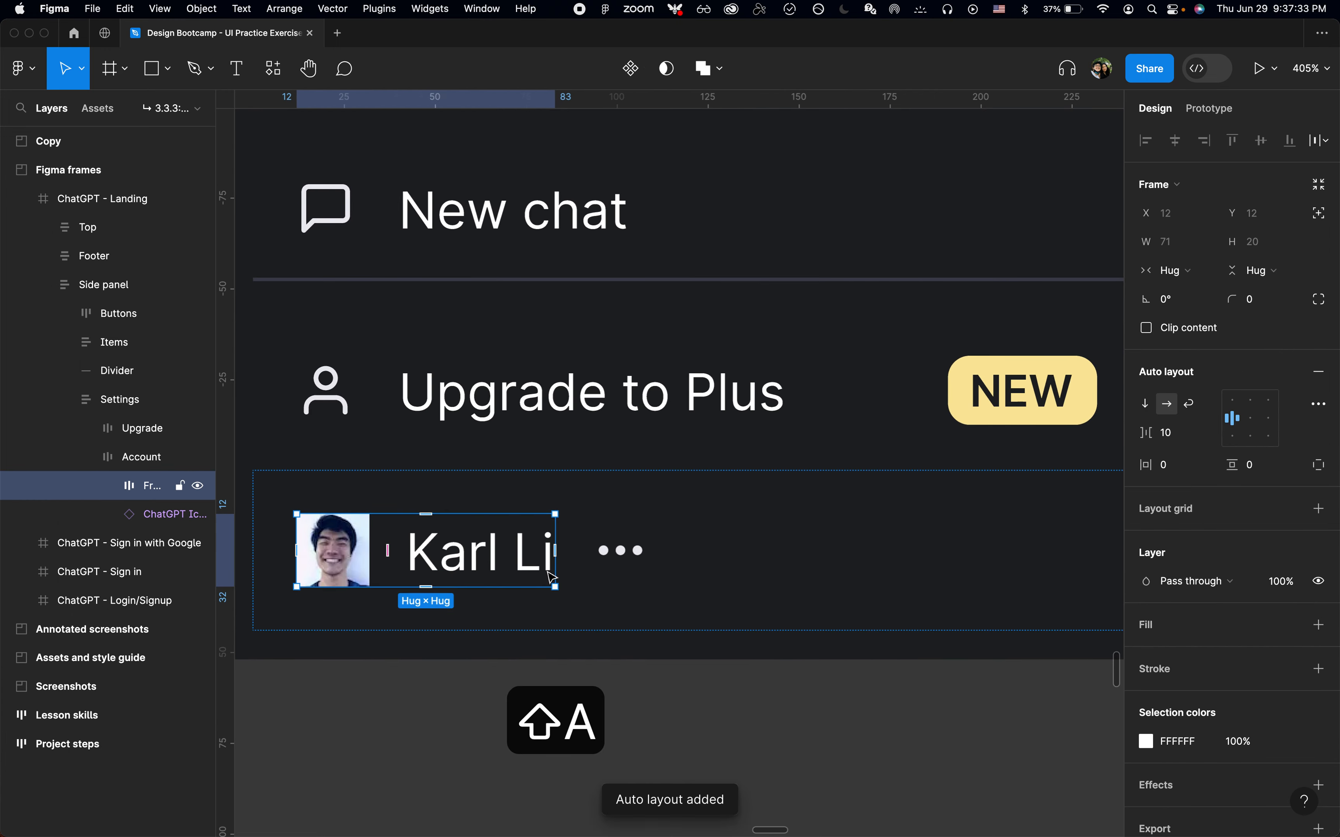
key("super+r")
type("Profile")
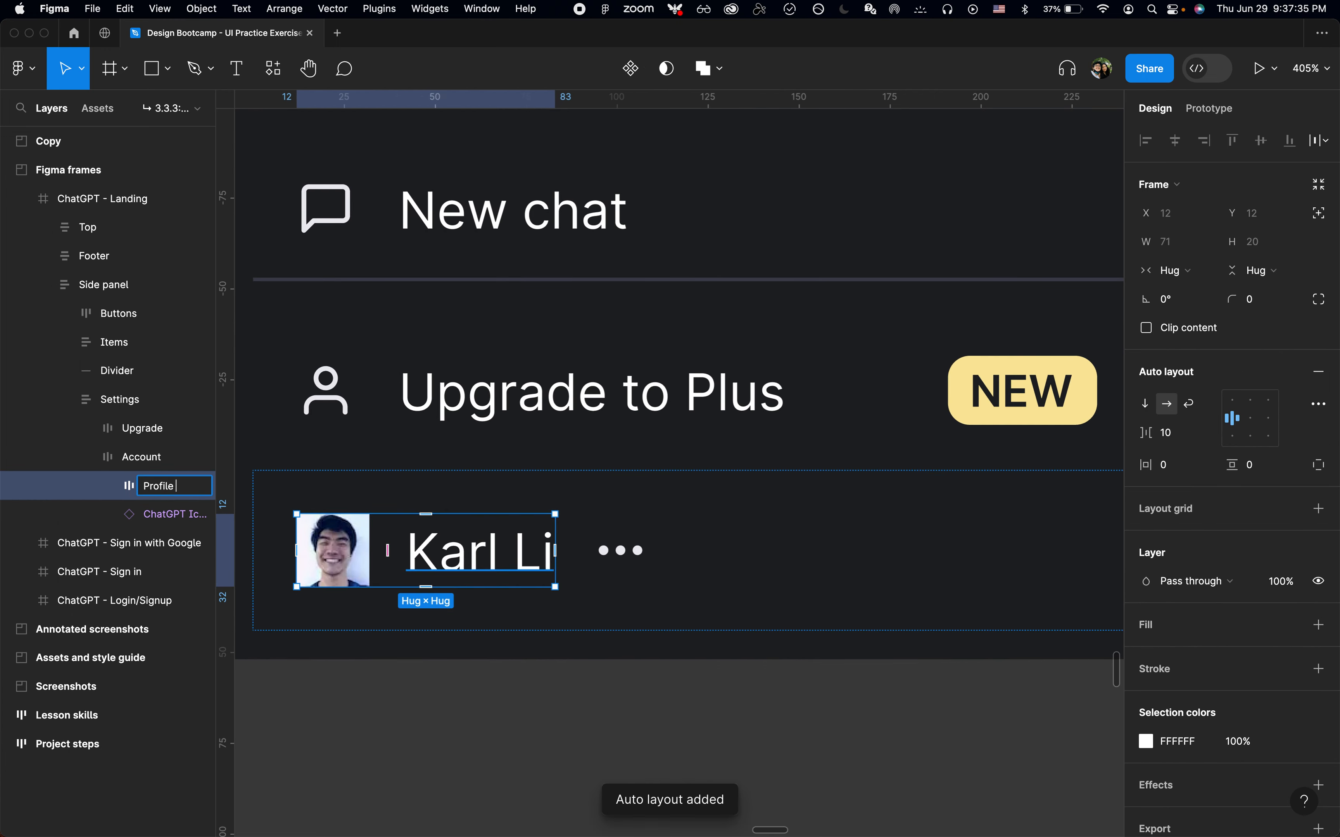
type(" + Name")
key("Return")
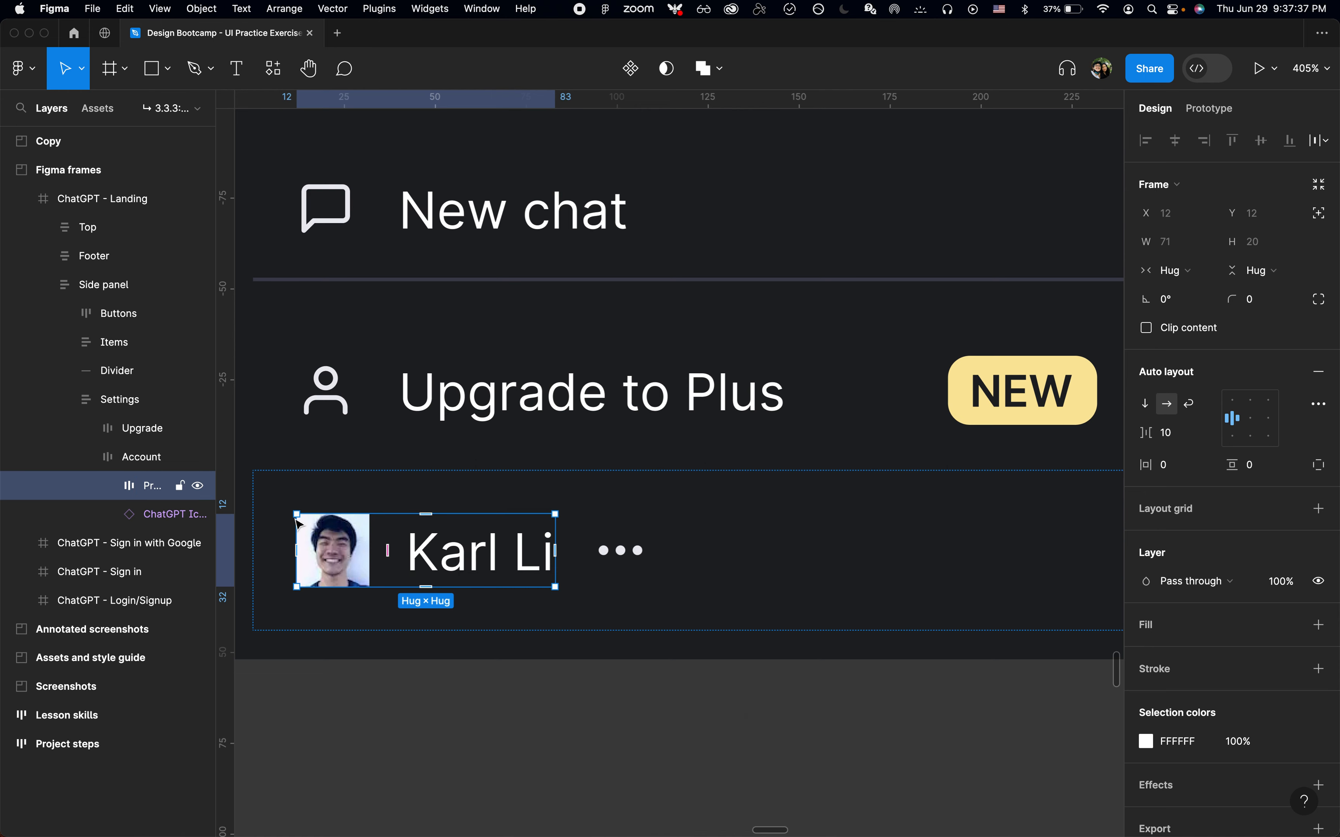
Set the Account frame's auto layout spacing to space between so the overflow icon sits at its far end
left_click(132, 461)
key("shift+2")
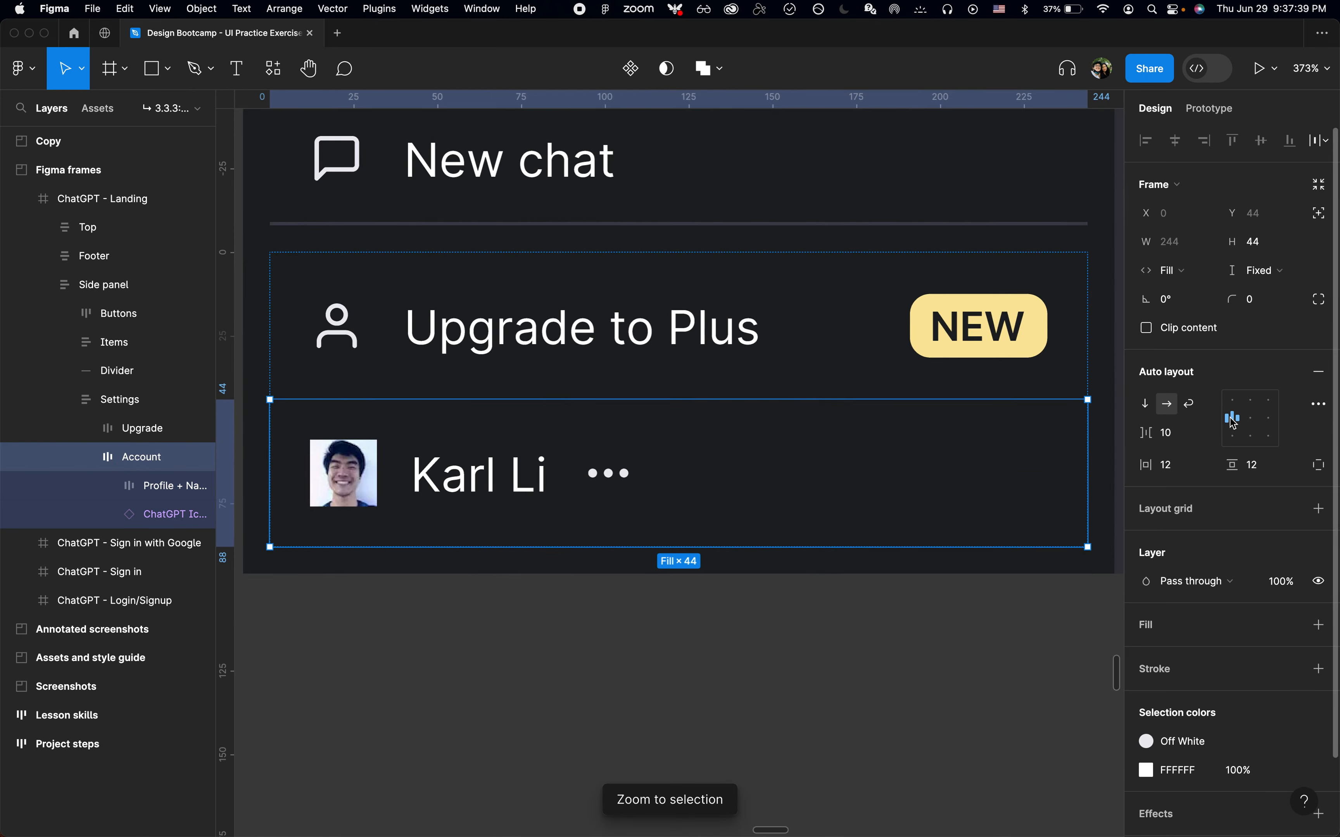
left_click(1234, 424)
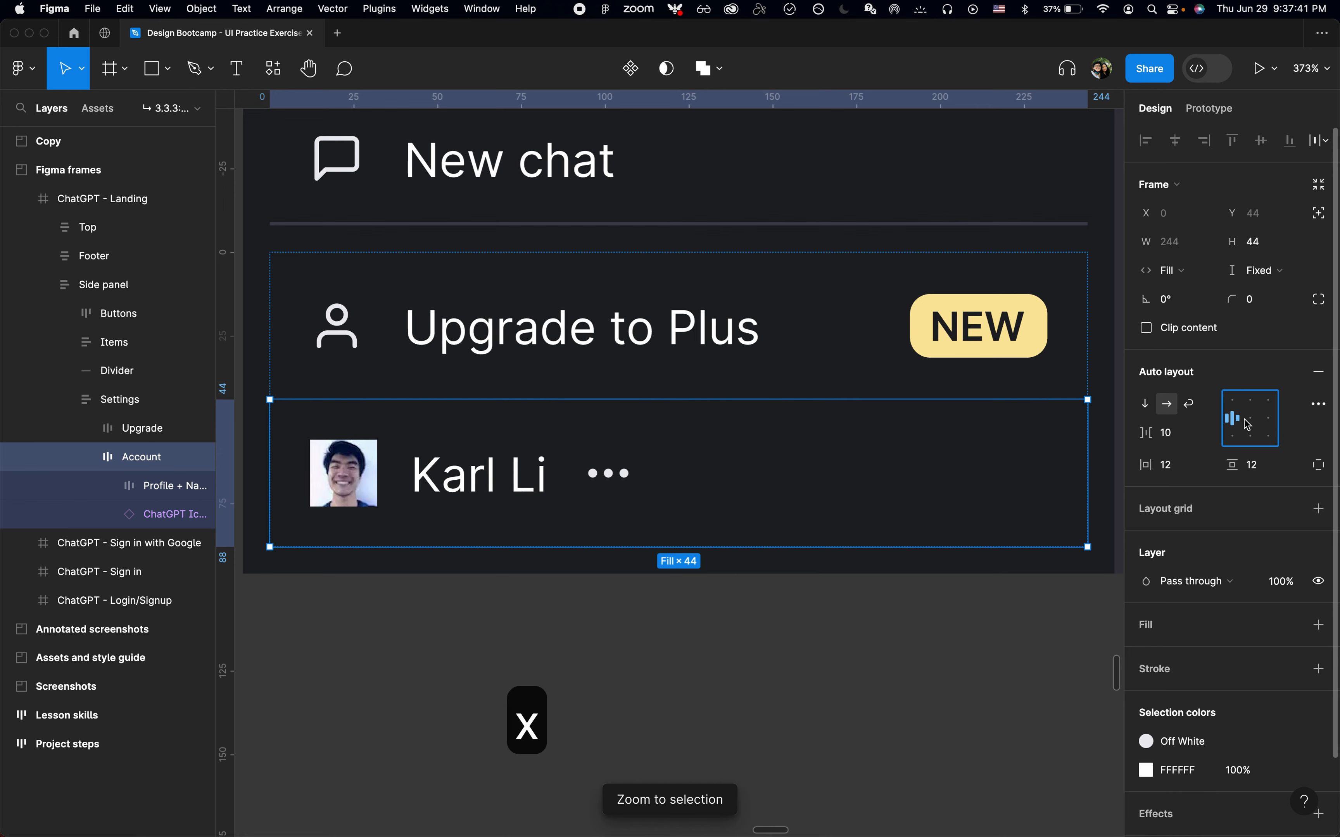
scroll(813, 532, "down", 5)
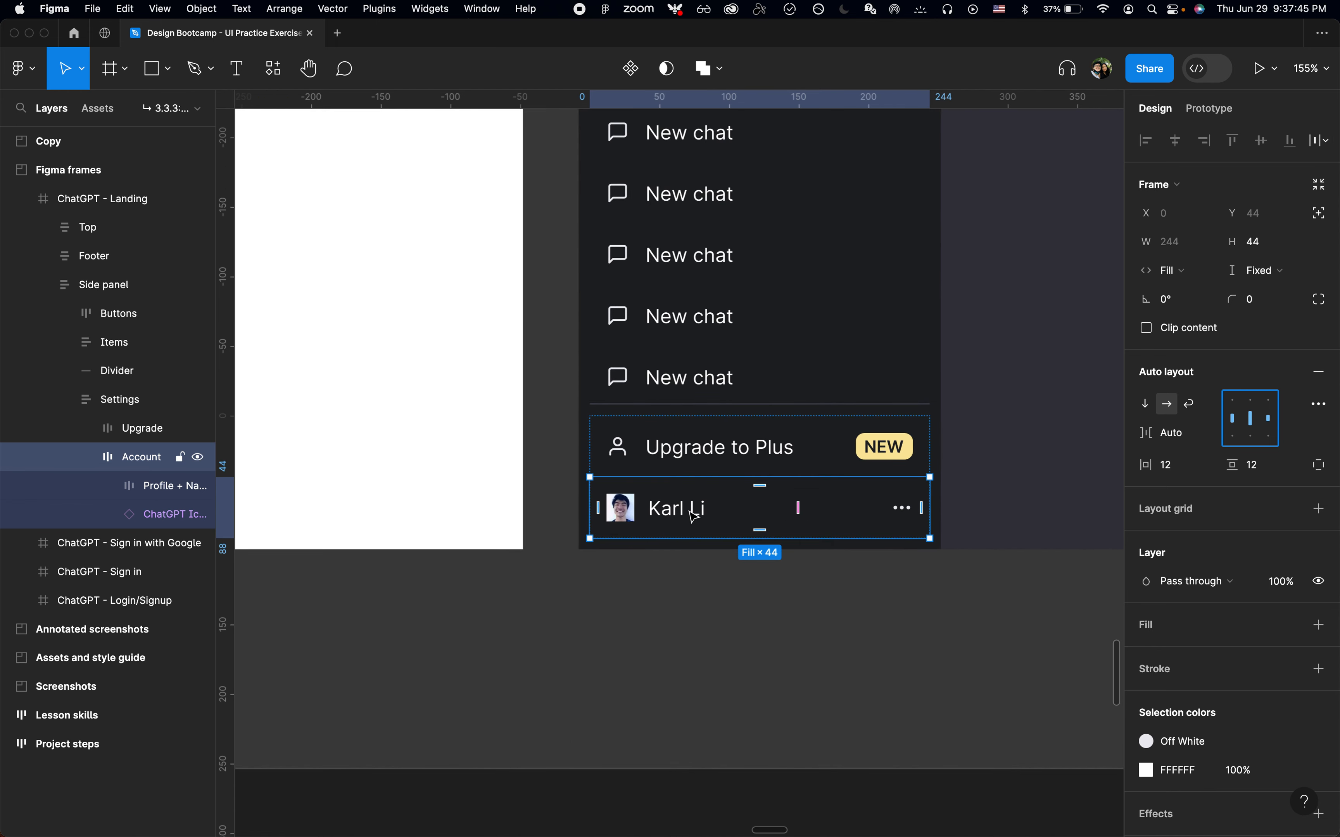
Inspect the overflow icon and the Account row within the side panel
left_click(900, 509)
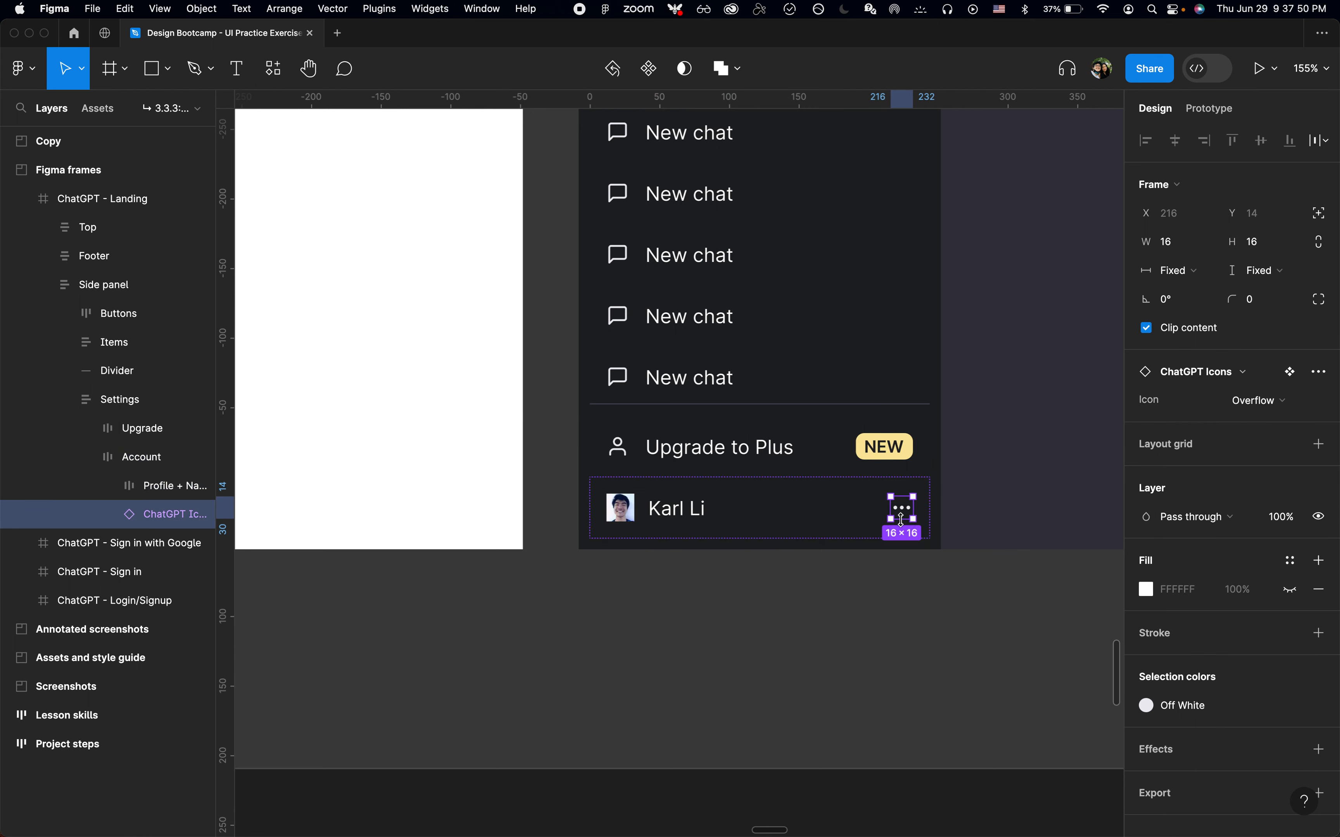
left_click(862, 525)
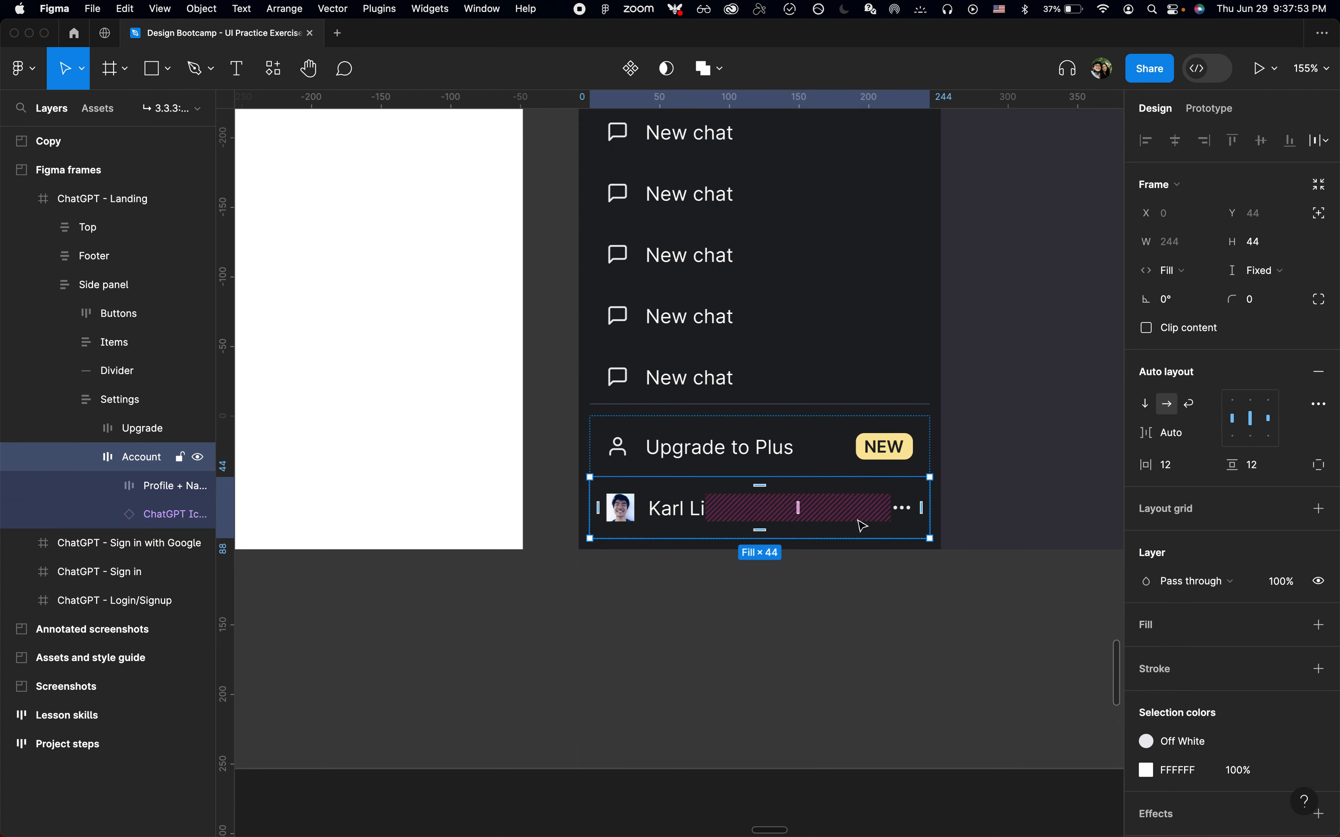
left_click(844, 615)
scroll(847, 616, "down", 6)
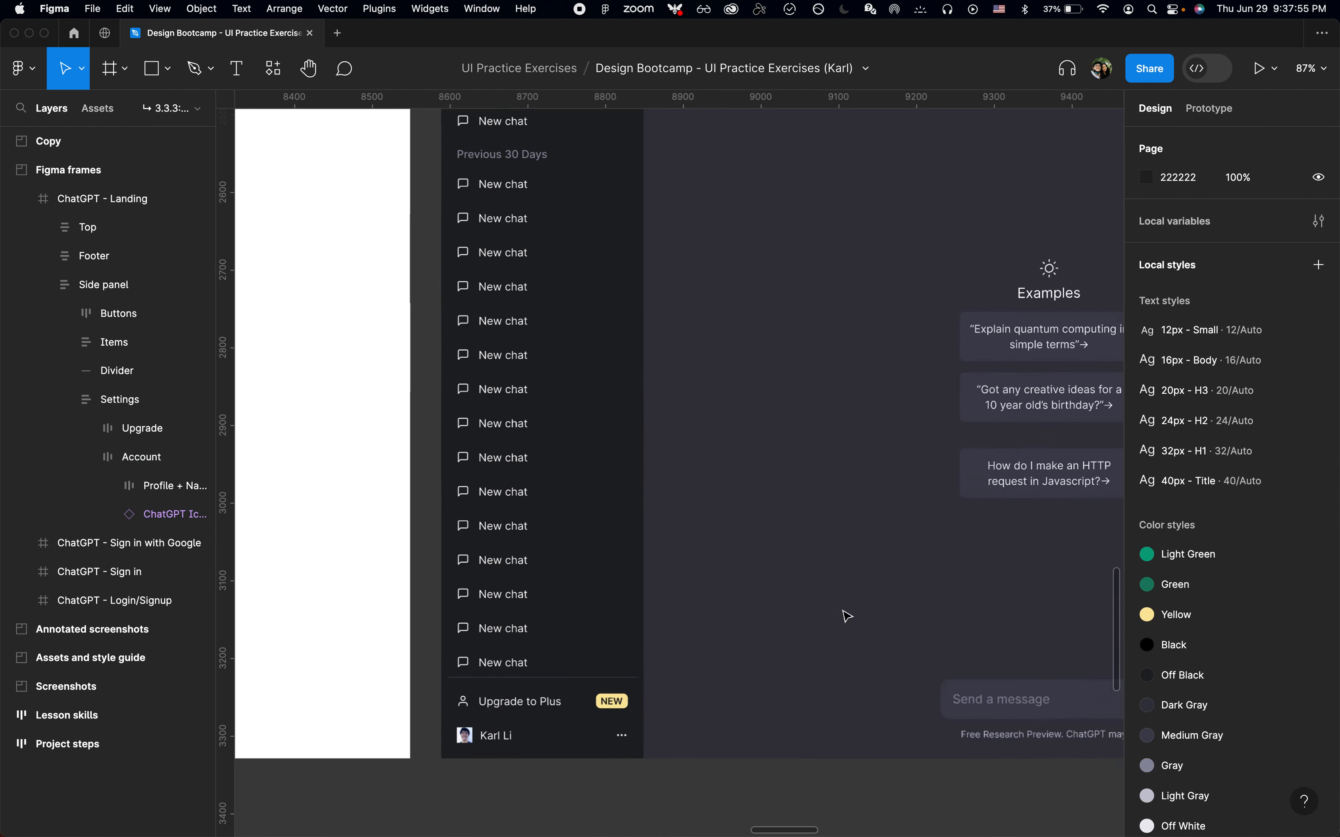
scroll(847, 616, "down", 4)
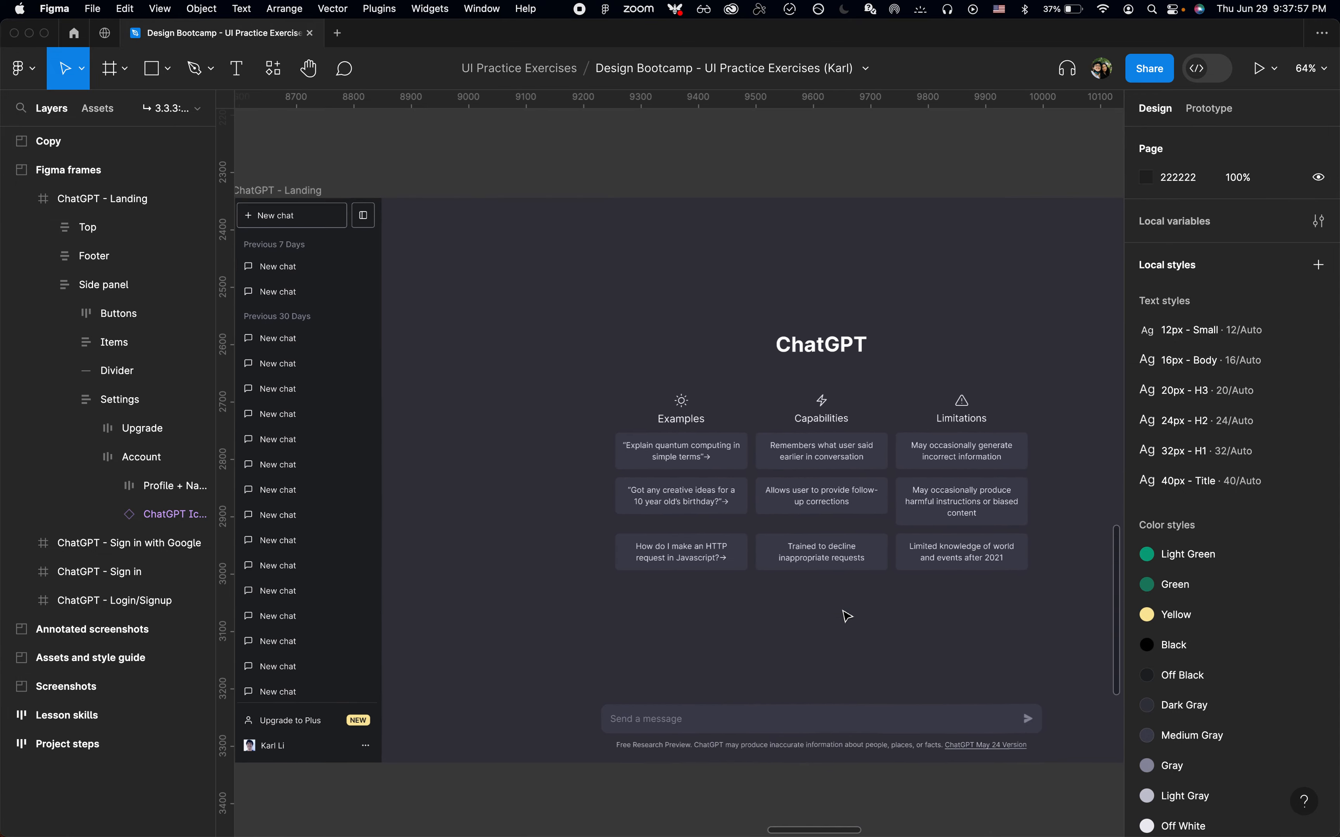
Zoom to the ChatGPT - Landing frame and hide the interface to preview the design
left_click(292, 192)
key("shift+2")
key("alt+l")
key("cmd+period")
scroll(484, 167, "down", 3)
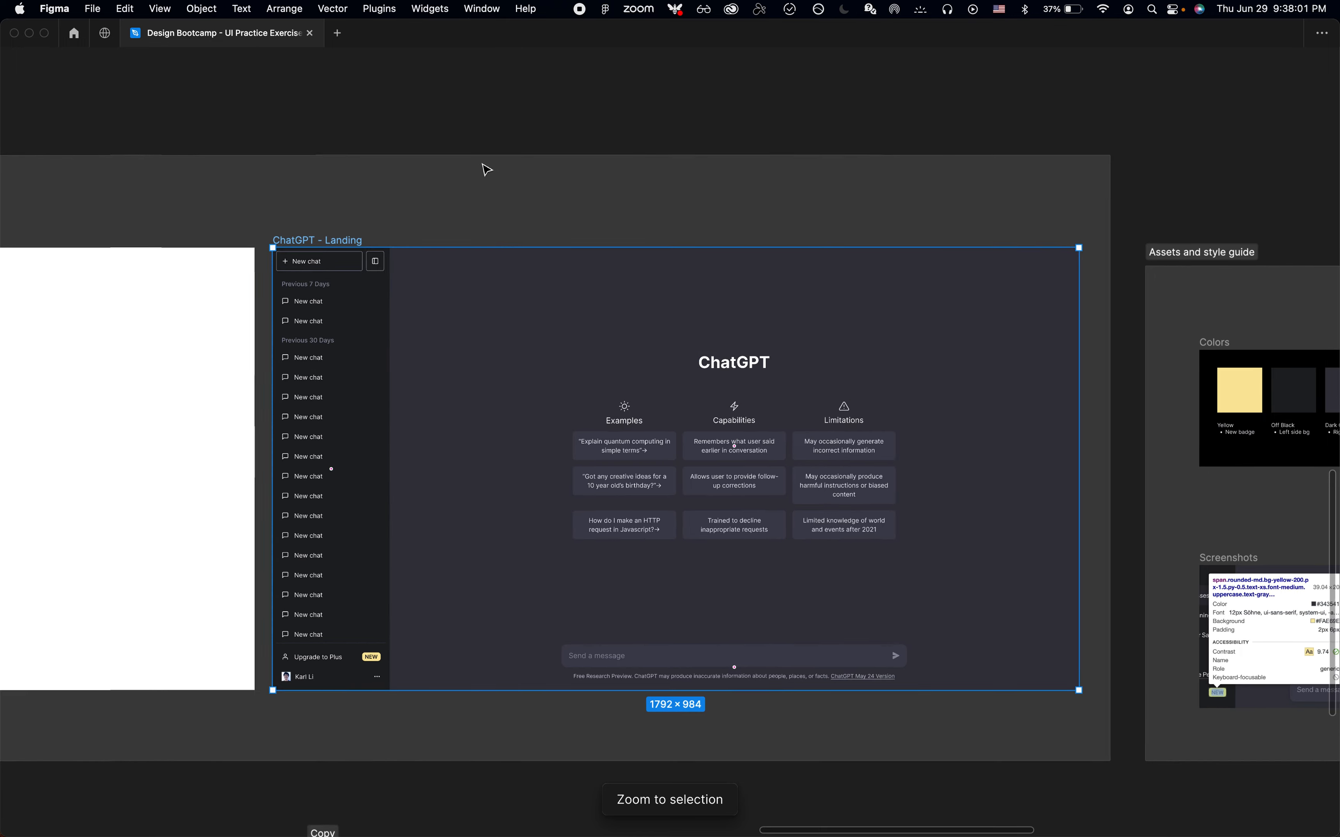
Examine the side panel's chat list and bottom Settings rows up close
left_click(547, 125)
scroll(429, 291, "up", 3)
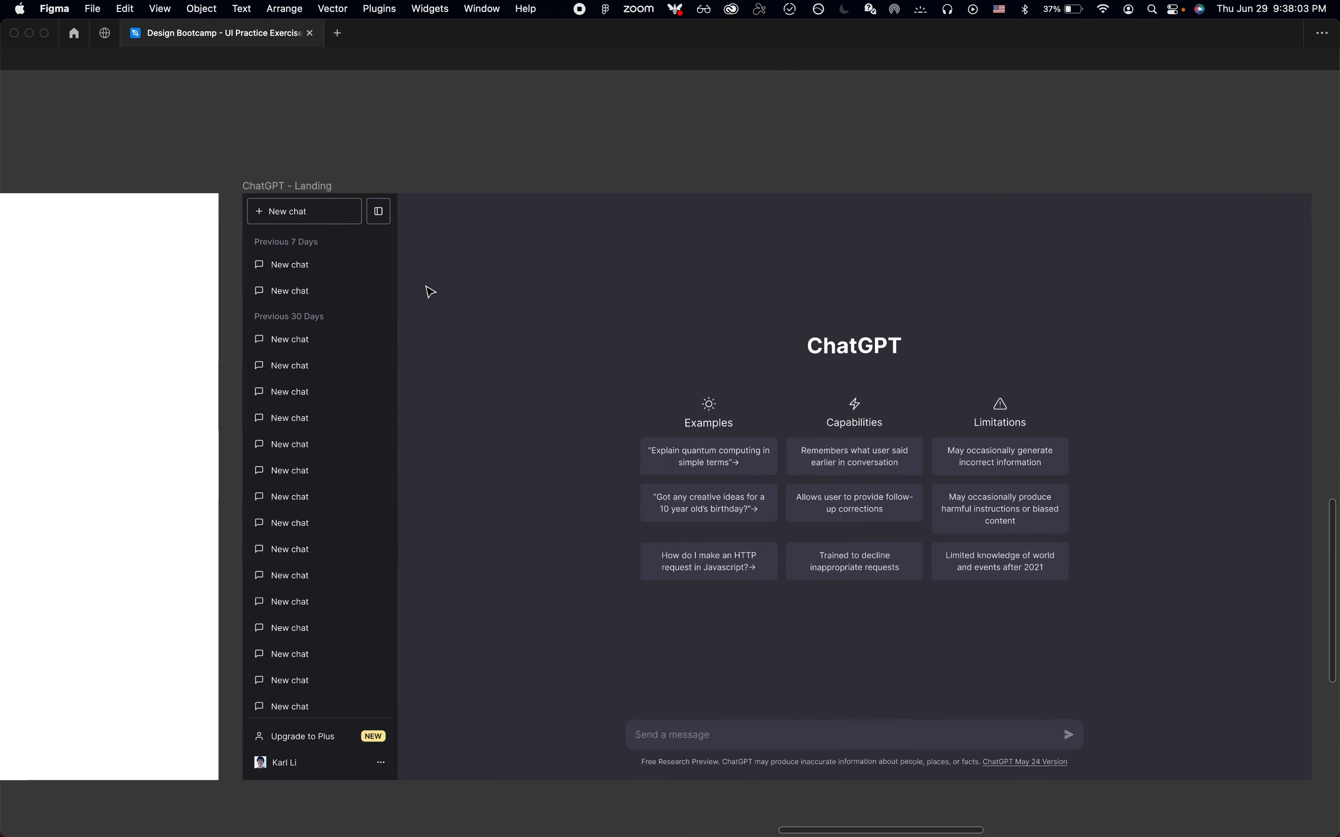
scroll(431, 292, "down", 4)
scroll(430, 292, "right", 2)
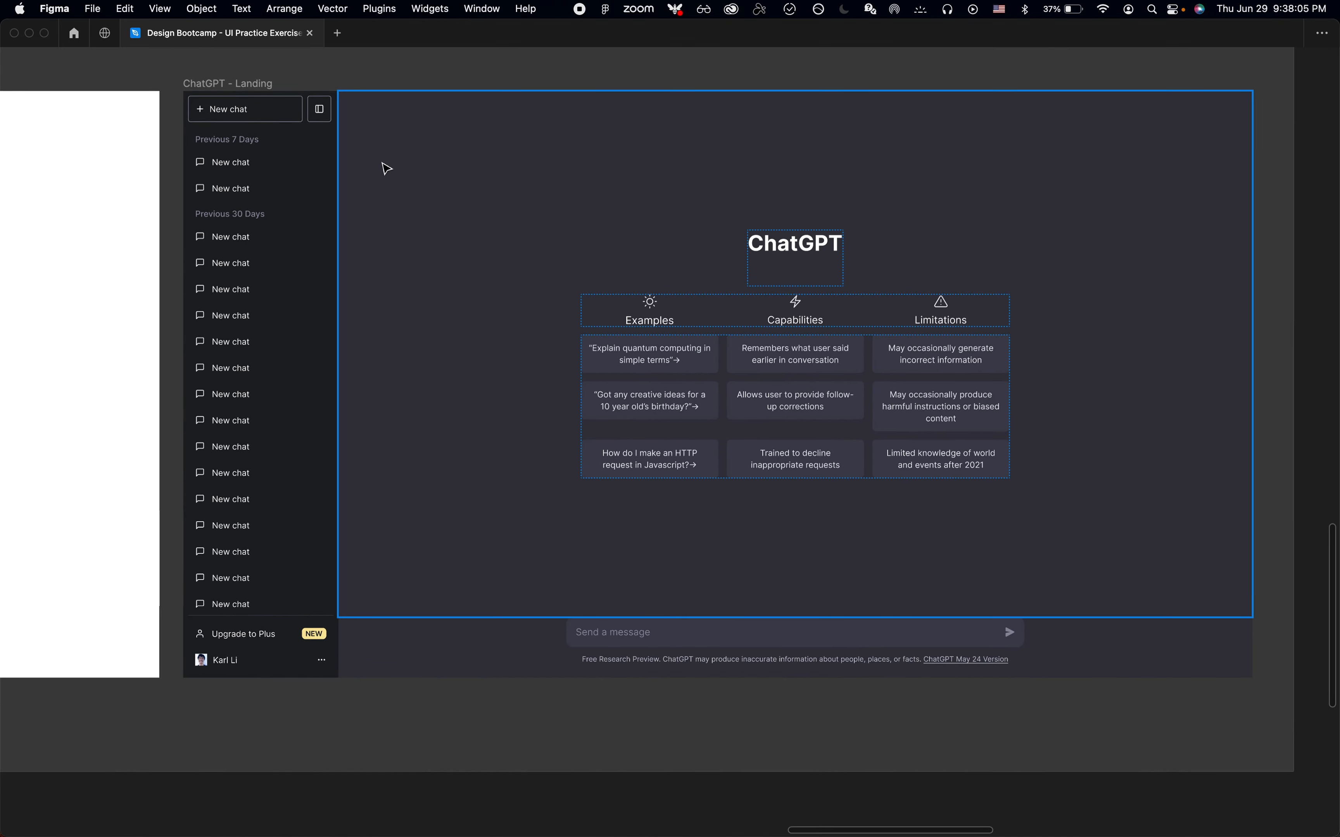
scroll(244, 352, "up", 2)
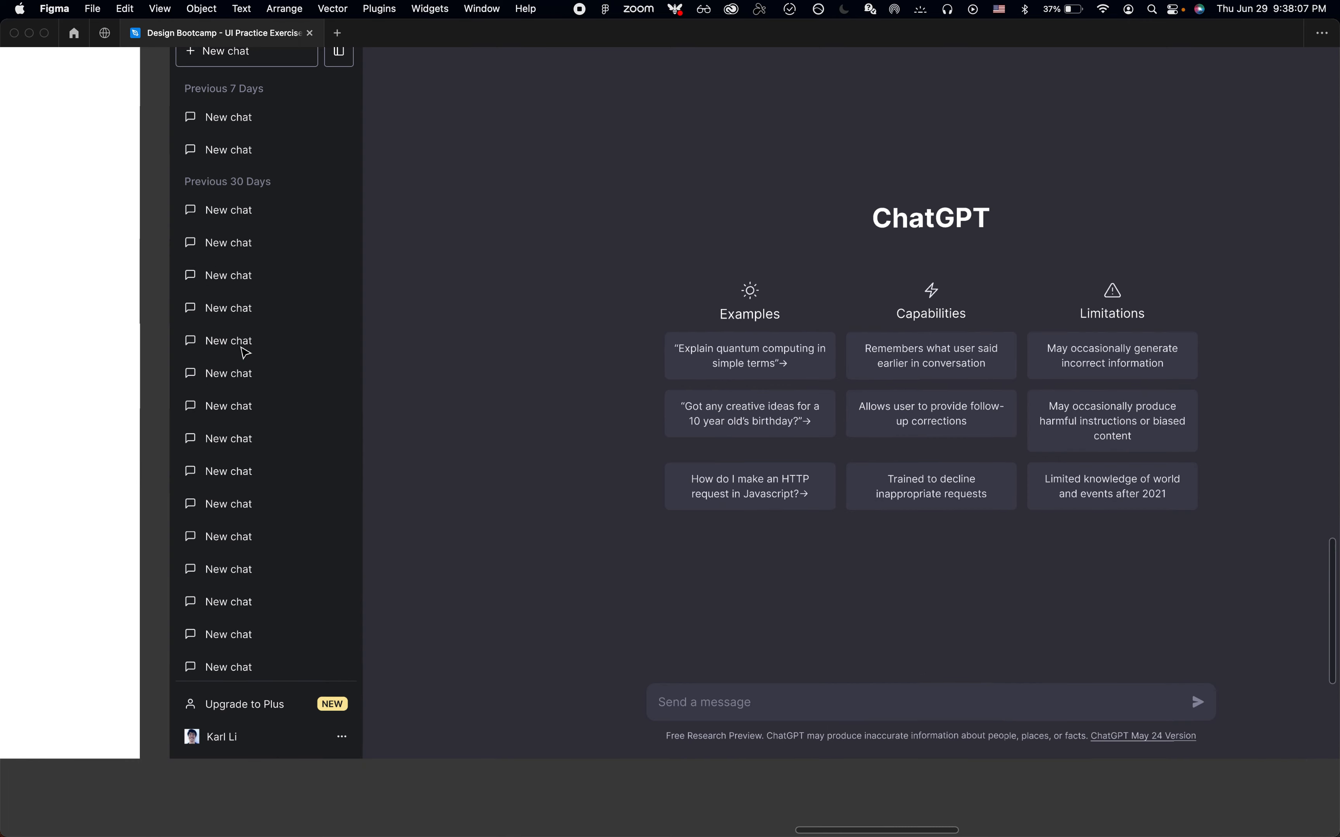
left_click(231, 685)
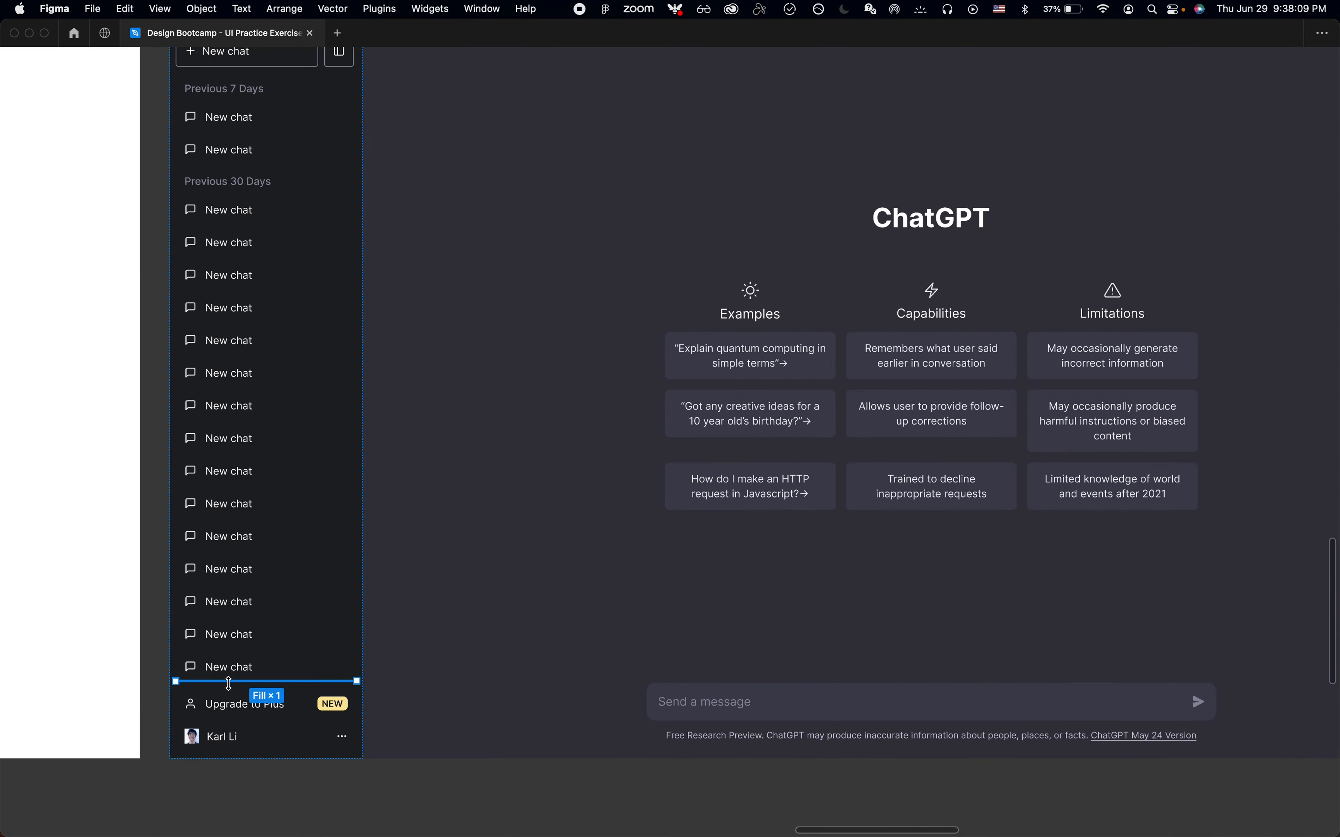
scroll(329, 248, "up", 4)
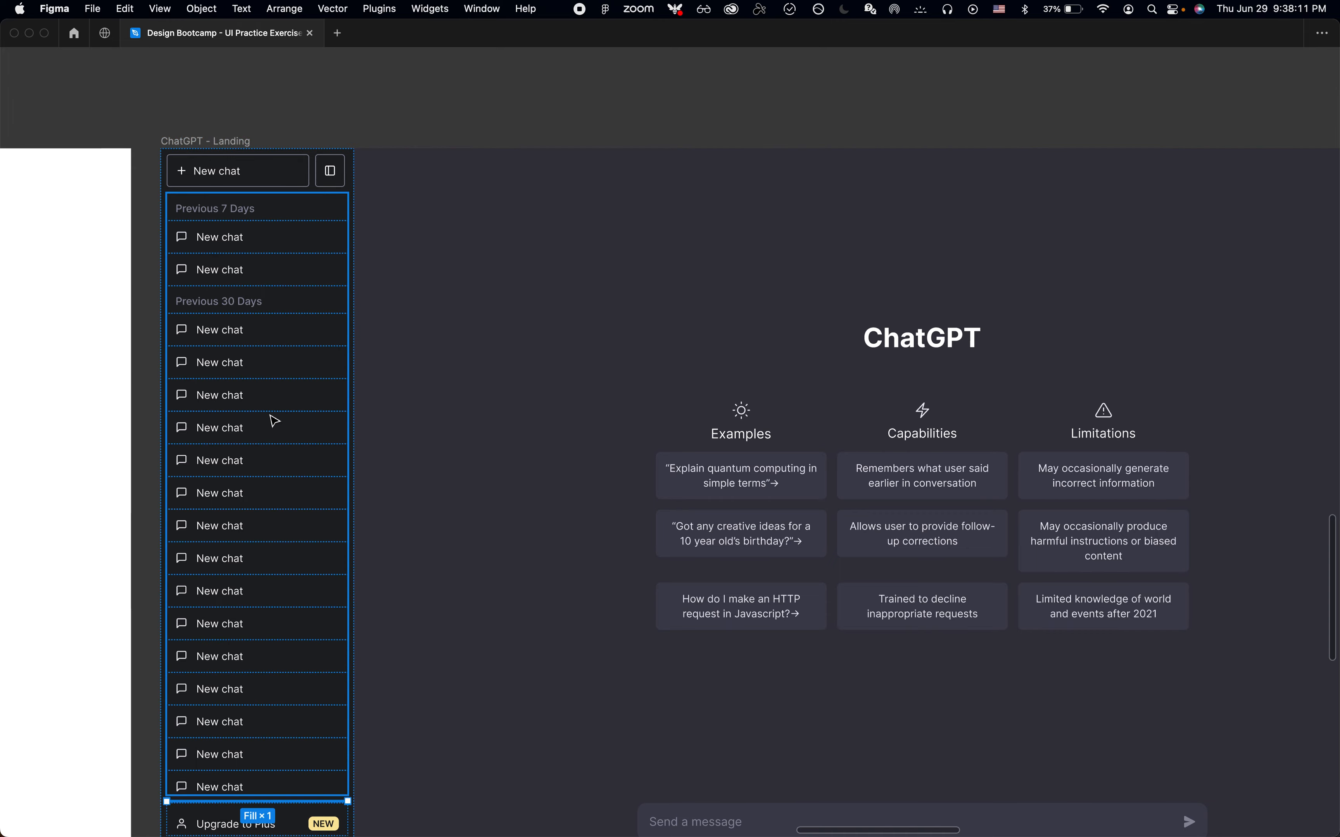
scroll(272, 419, "down", 8)
left_click(262, 623)
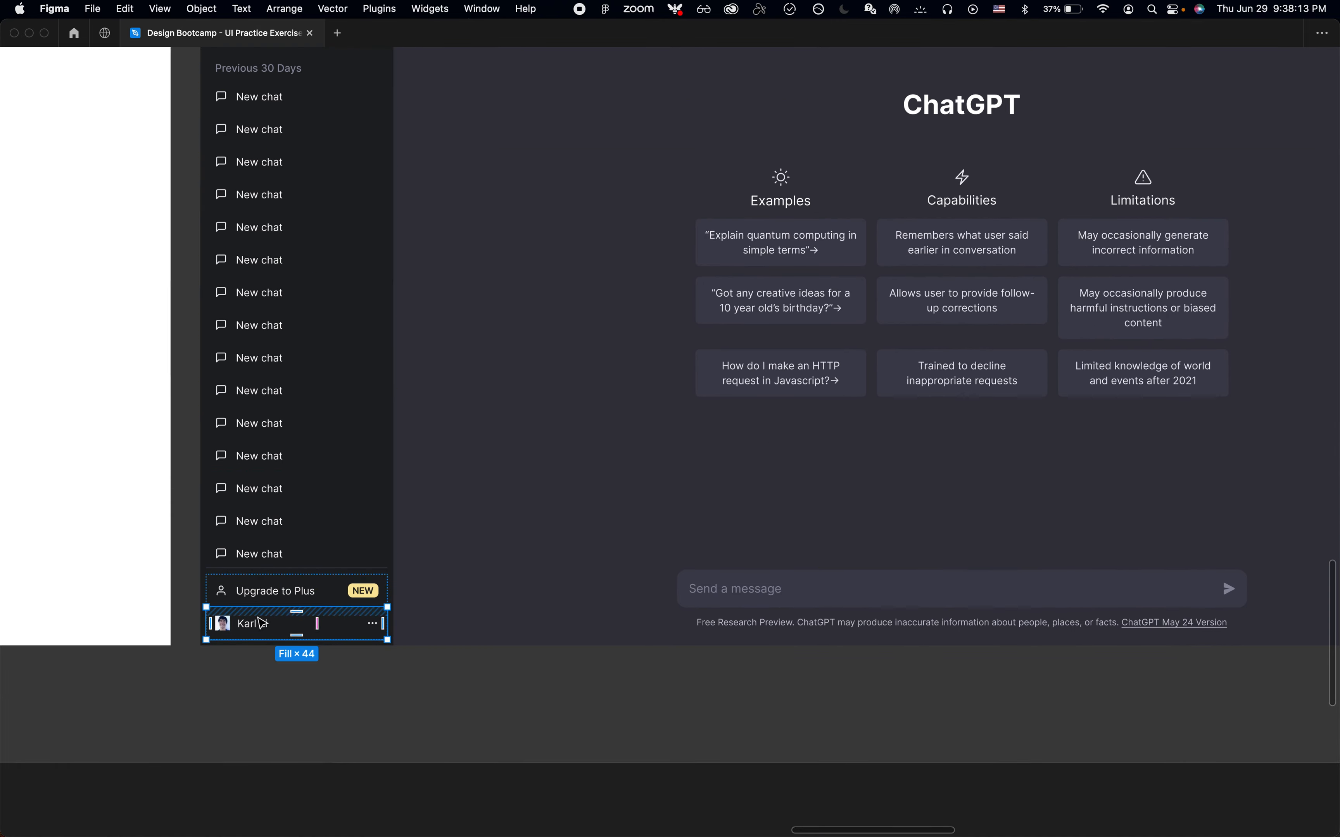
Review the whole ChatGPT - Landing screen at full view
scroll(290, 598, "up", 3)
left_click(305, 596)
scroll(352, 586, "down", 4)
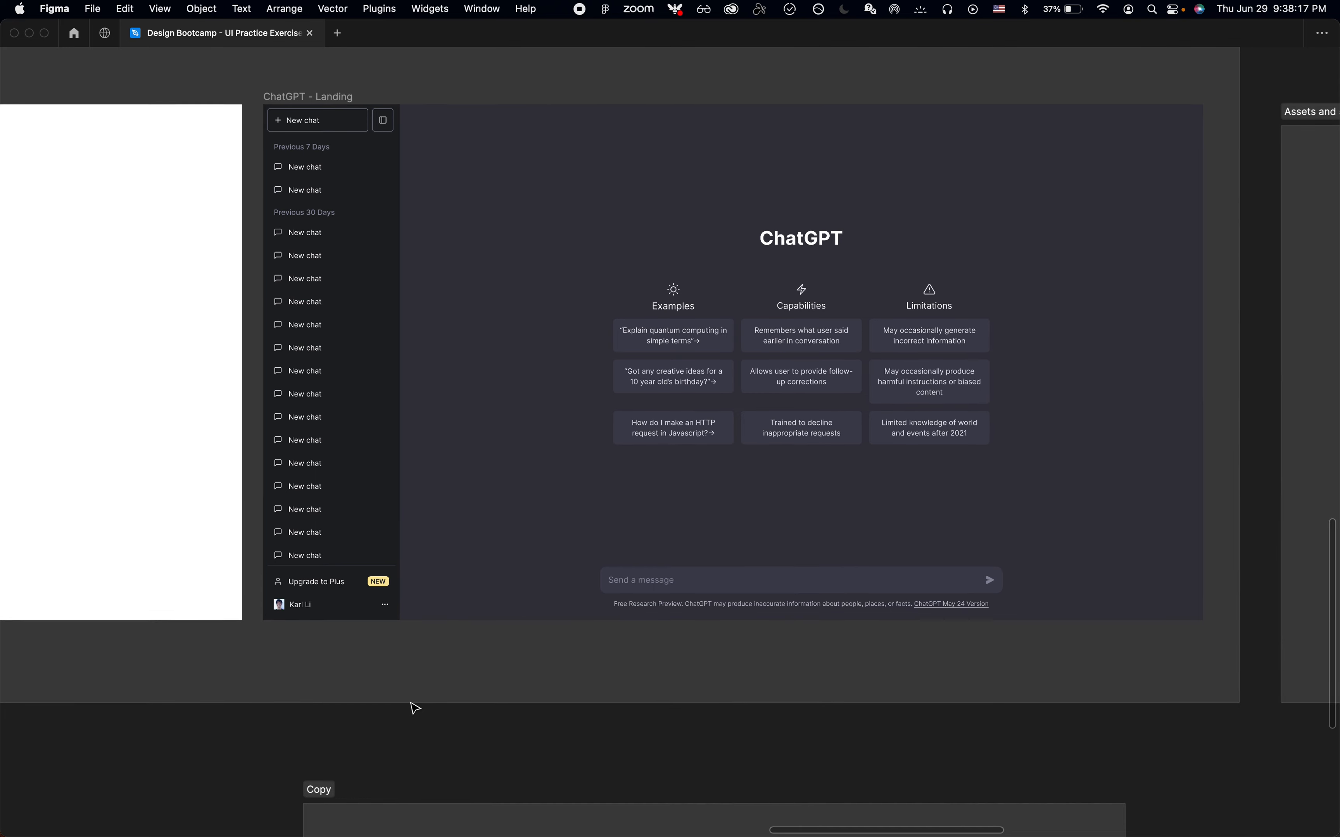
scroll(415, 709, "up", 2)
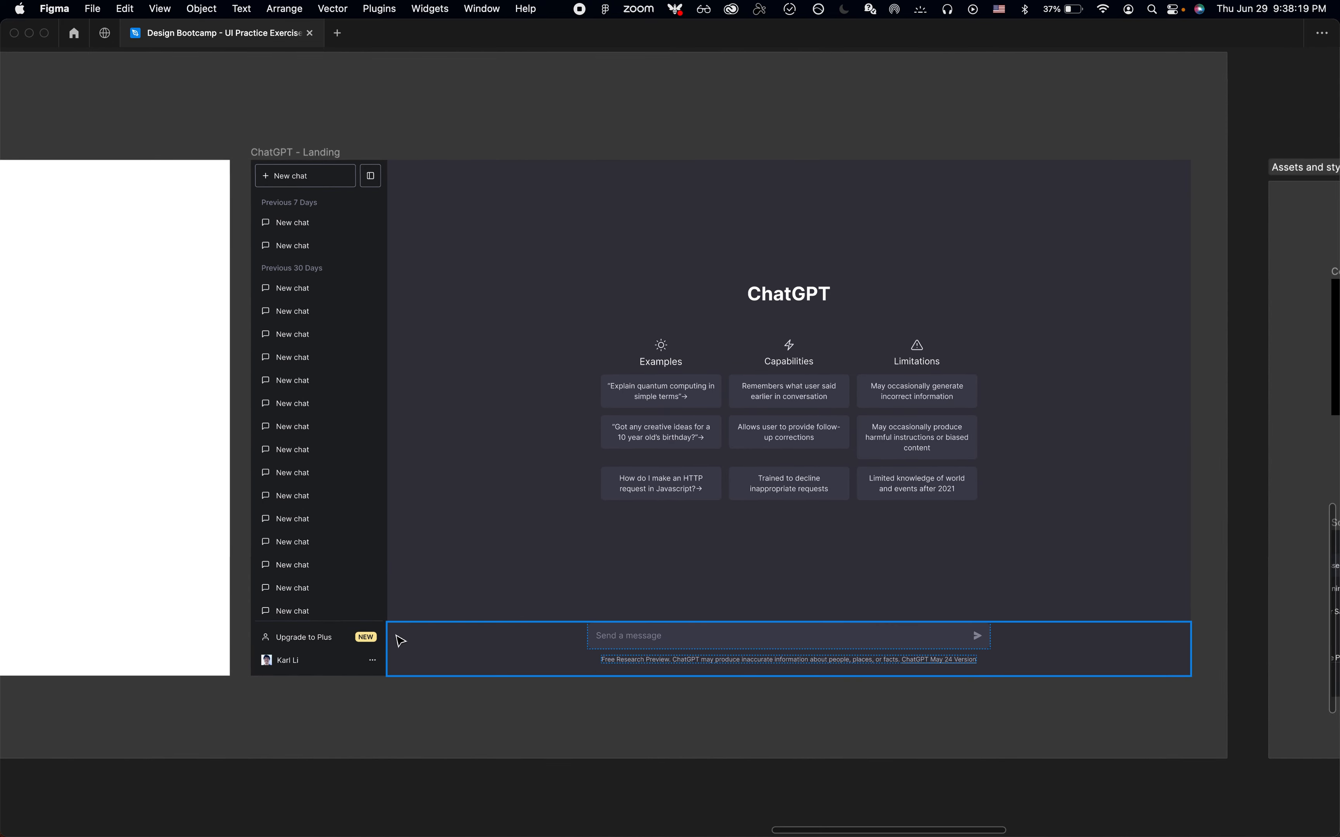
left_click(420, 125)
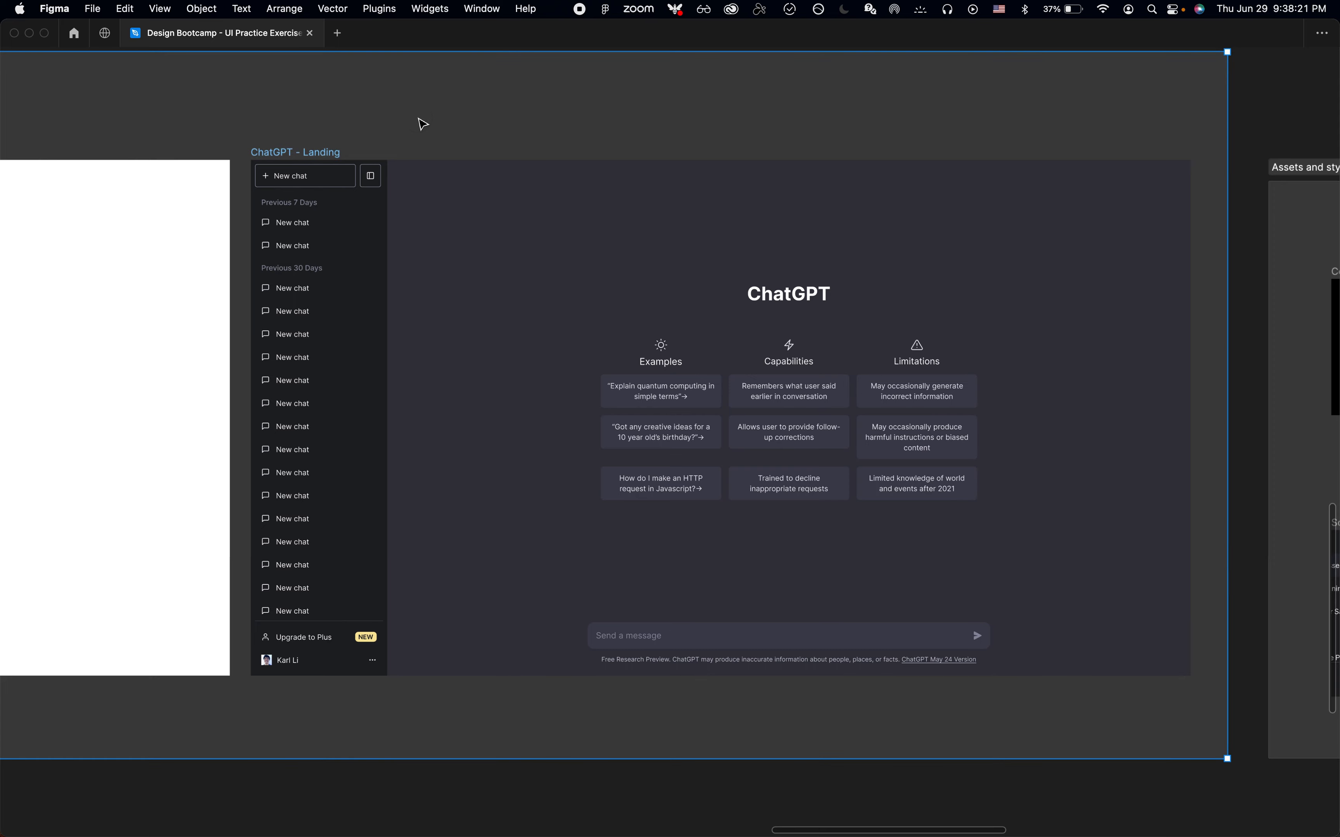
scroll(423, 123, "up", 2)
left_click(486, 69)
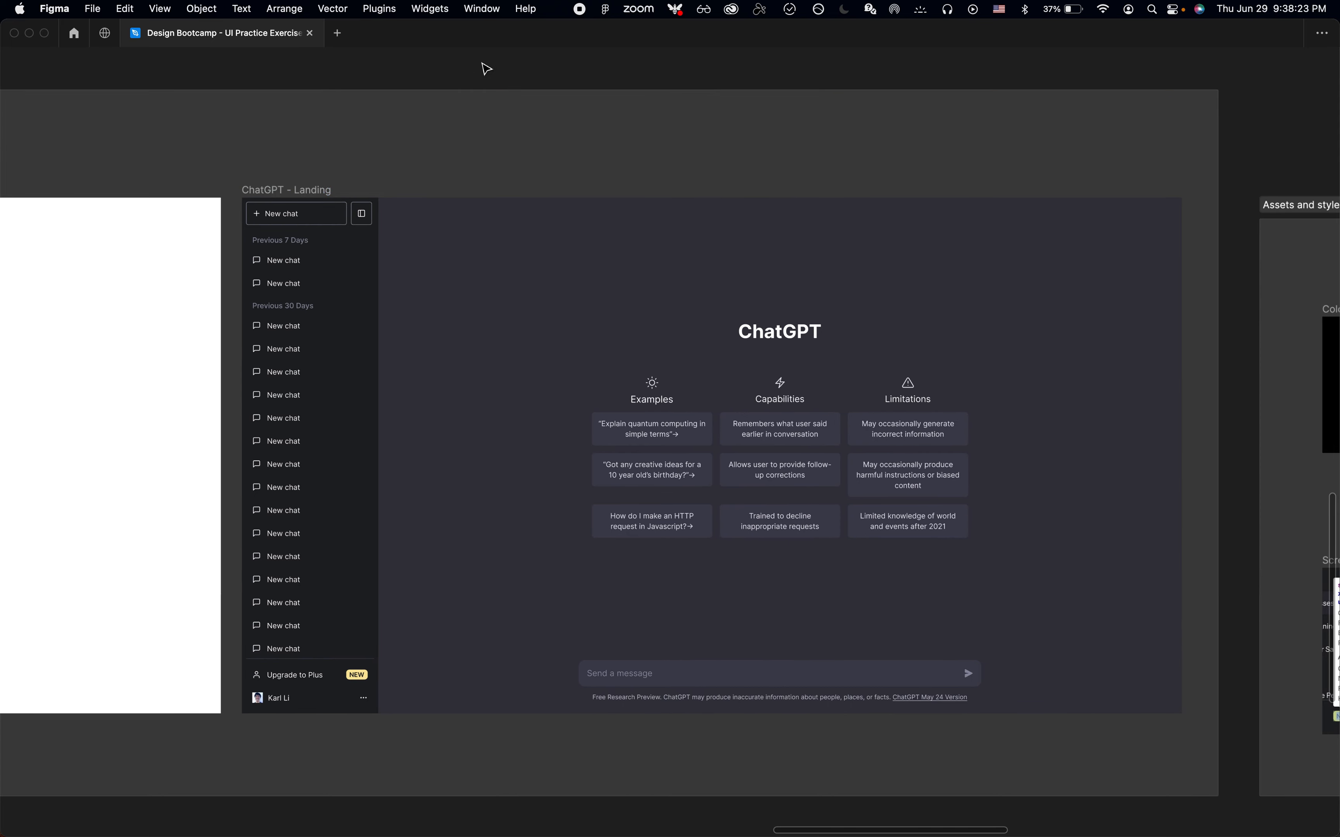
scroll(485, 68, "down", 2)
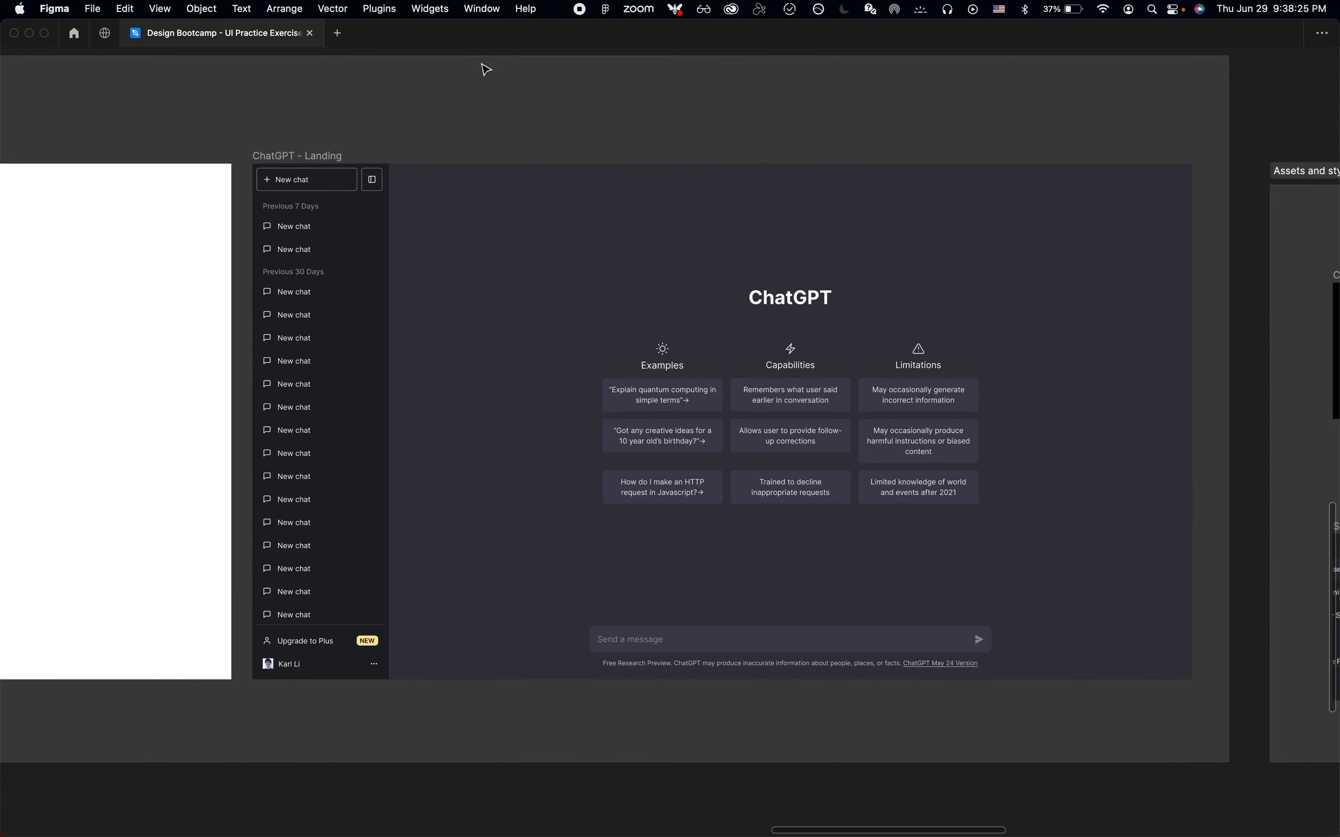